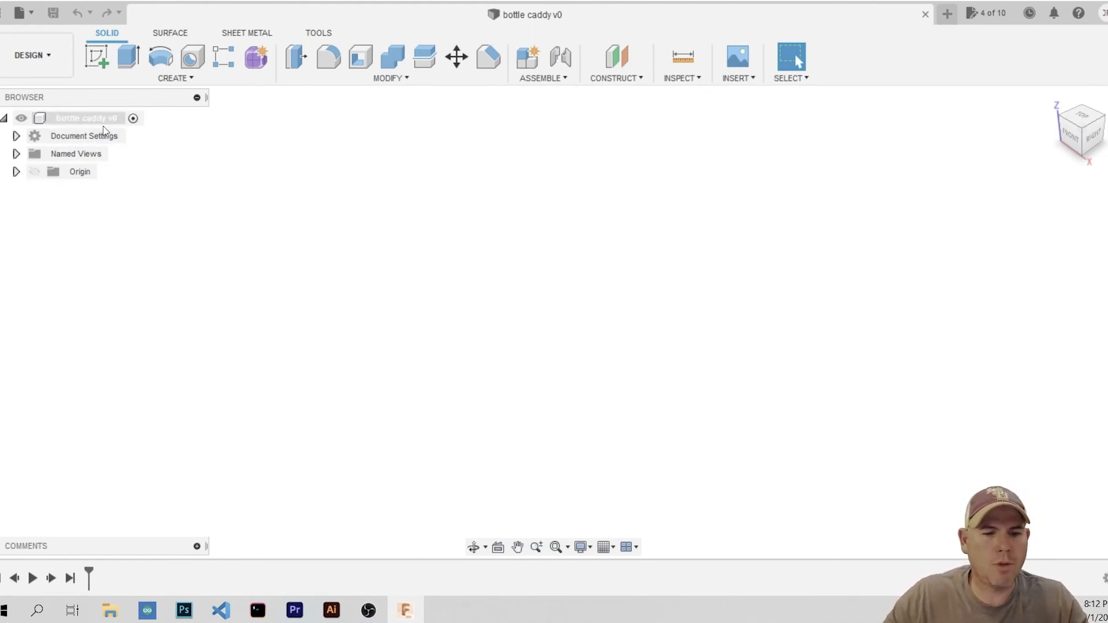
Create an internal standard component named Side1 under the bottle caddy assembly and expand it in the browser
right_click(90, 121)
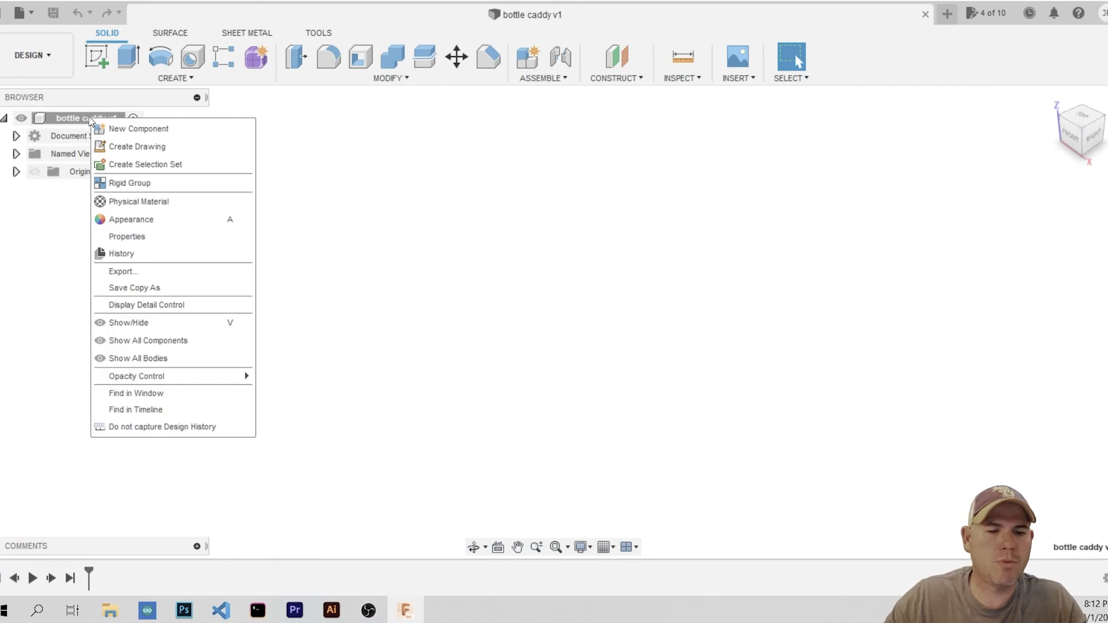
left_click(130, 129)
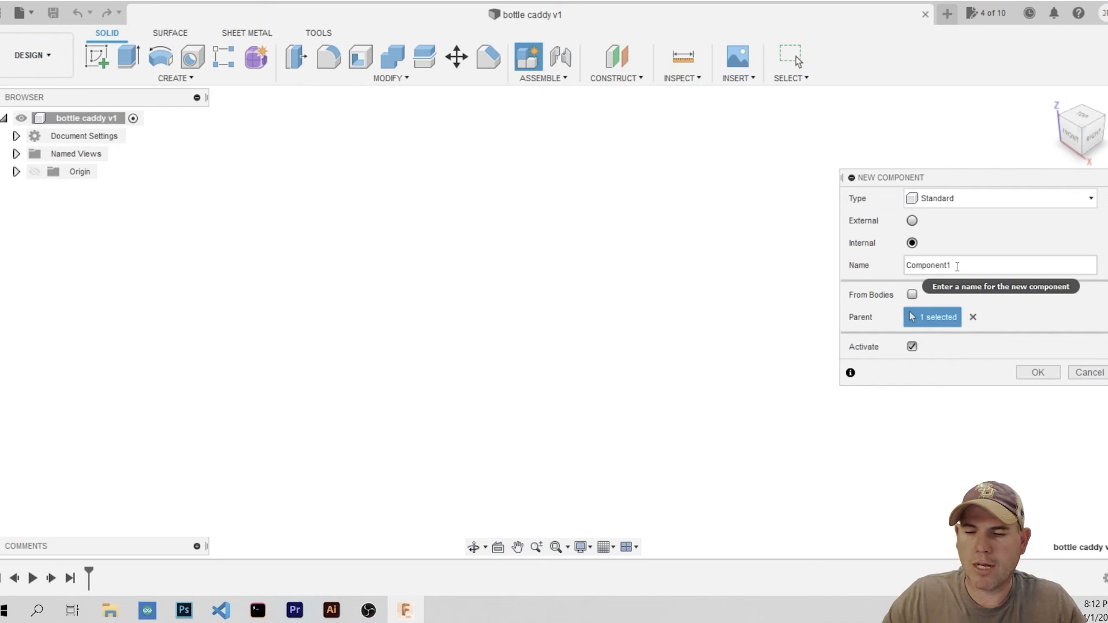
left_click_drag(956, 266, 906, 263)
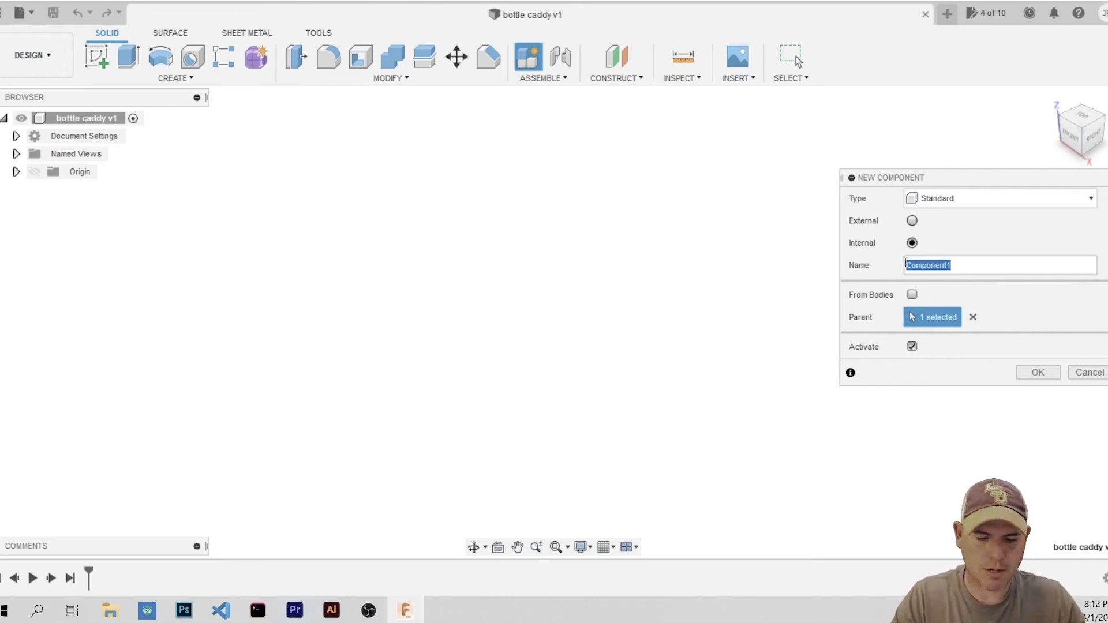
type("Side1")
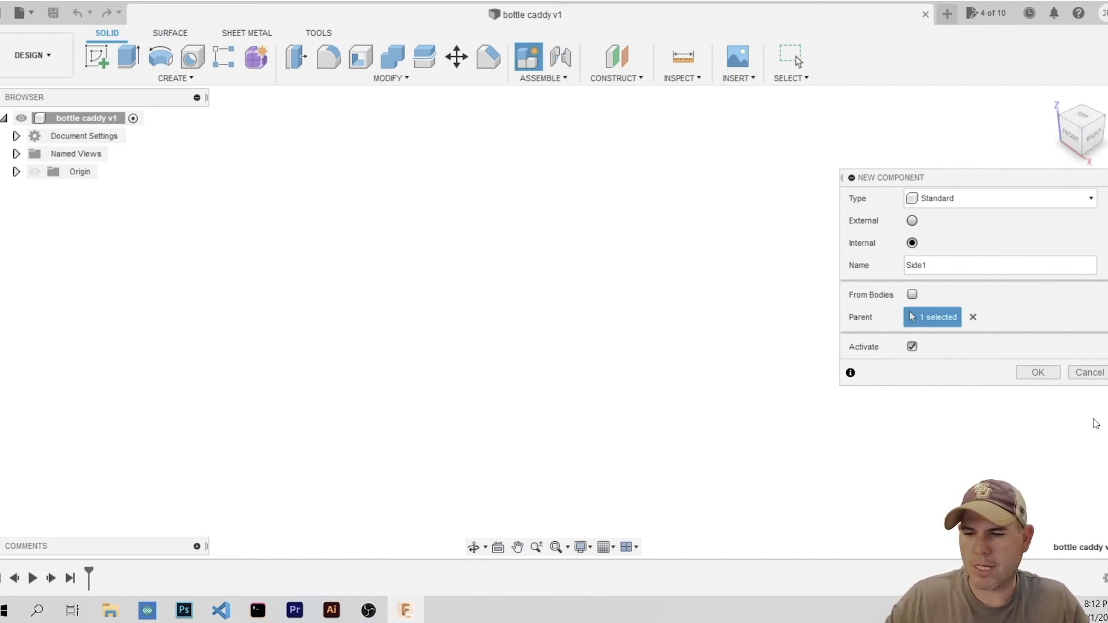
left_click(1037, 373)
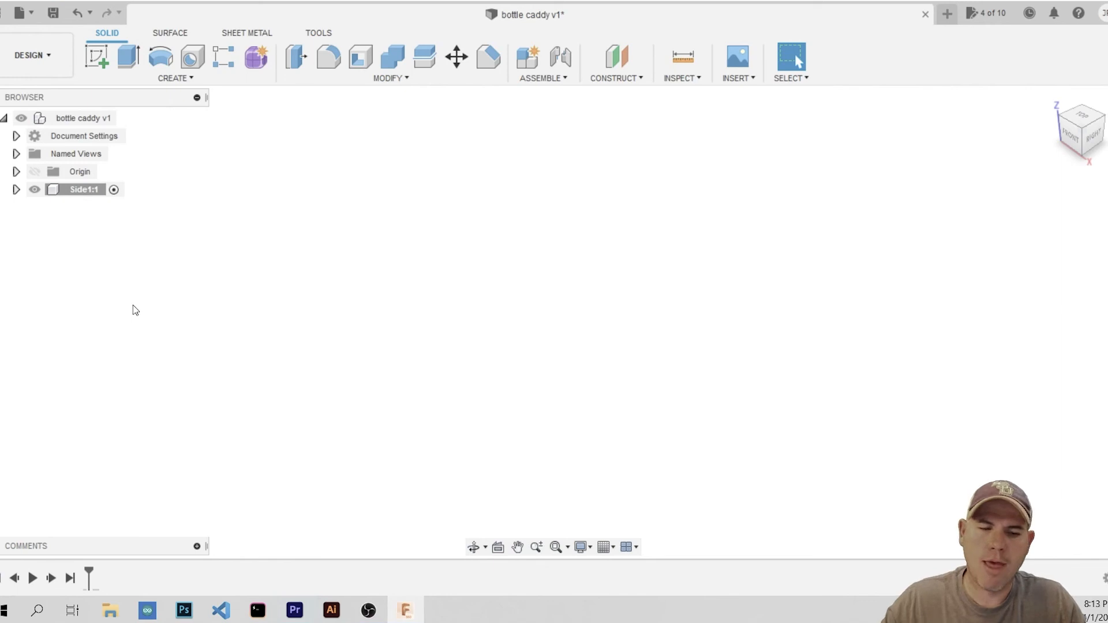
left_click(16, 189)
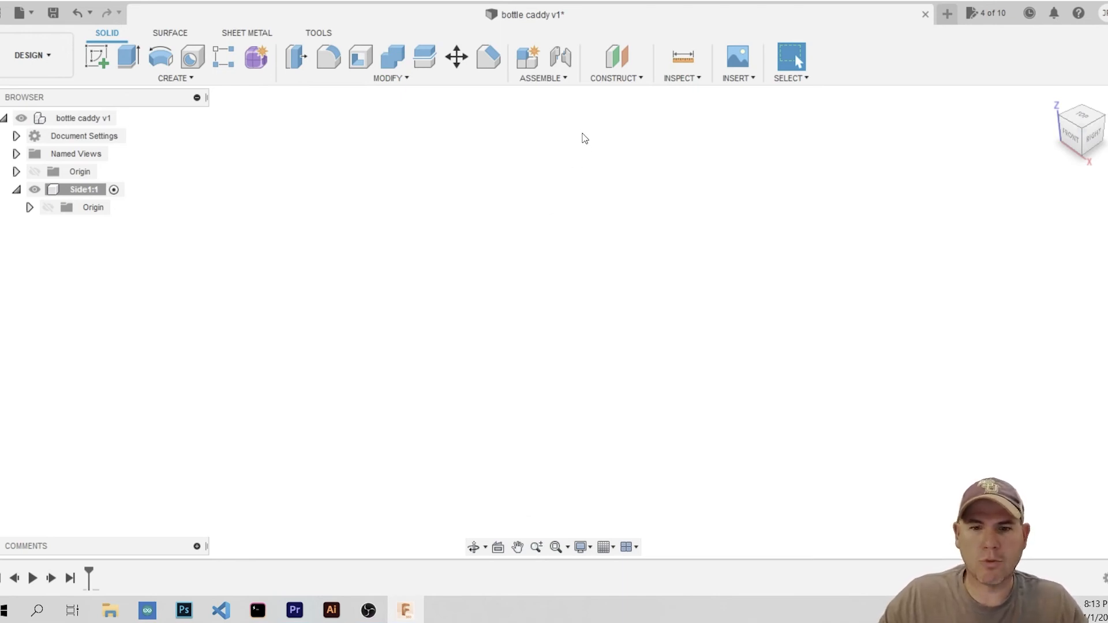
Insert the local image beer bottle.jpg as a canvas on the XZ plane with its default opacity and scale
left_click(738, 79)
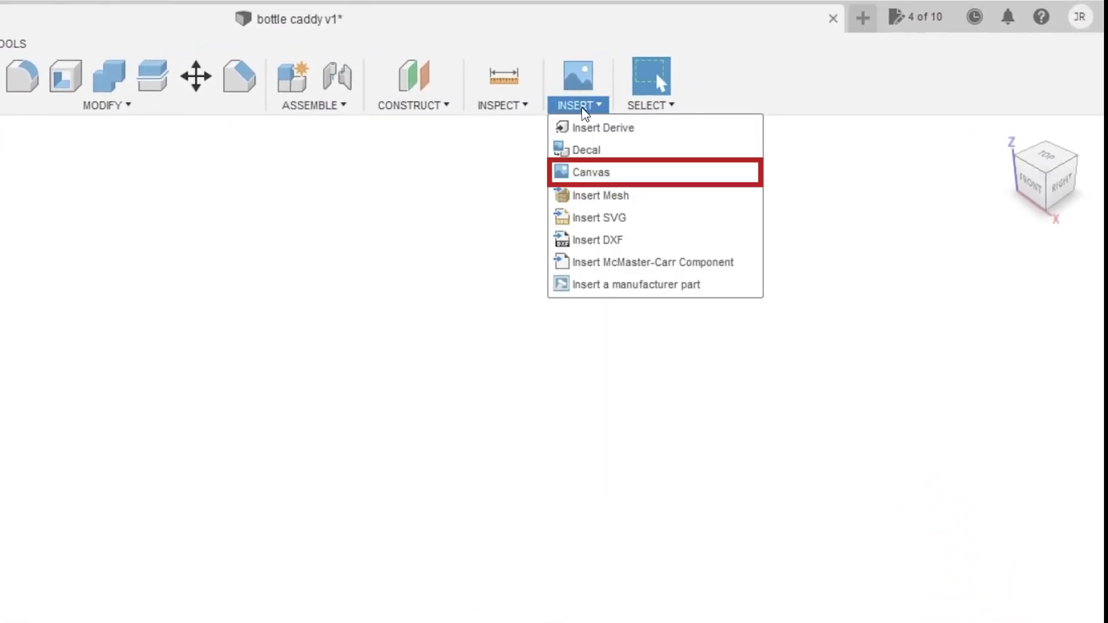
left_click(594, 176)
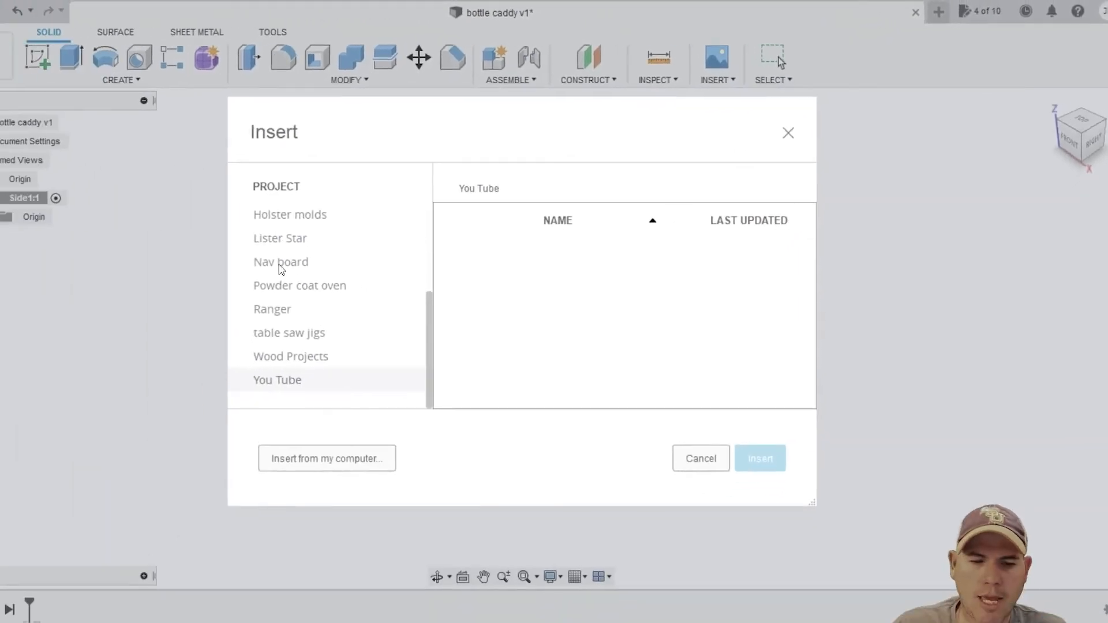
left_click(350, 440)
scroll(156, 144, "down", 5)
scroll(152, 109, "up", 3)
left_click(170, 210)
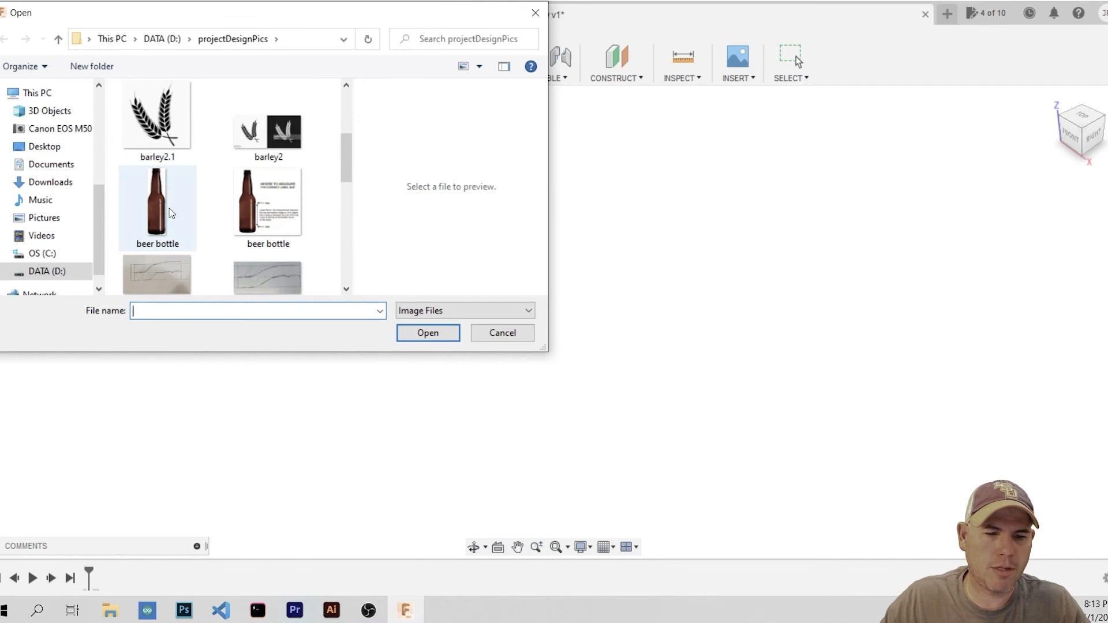
left_click(429, 338)
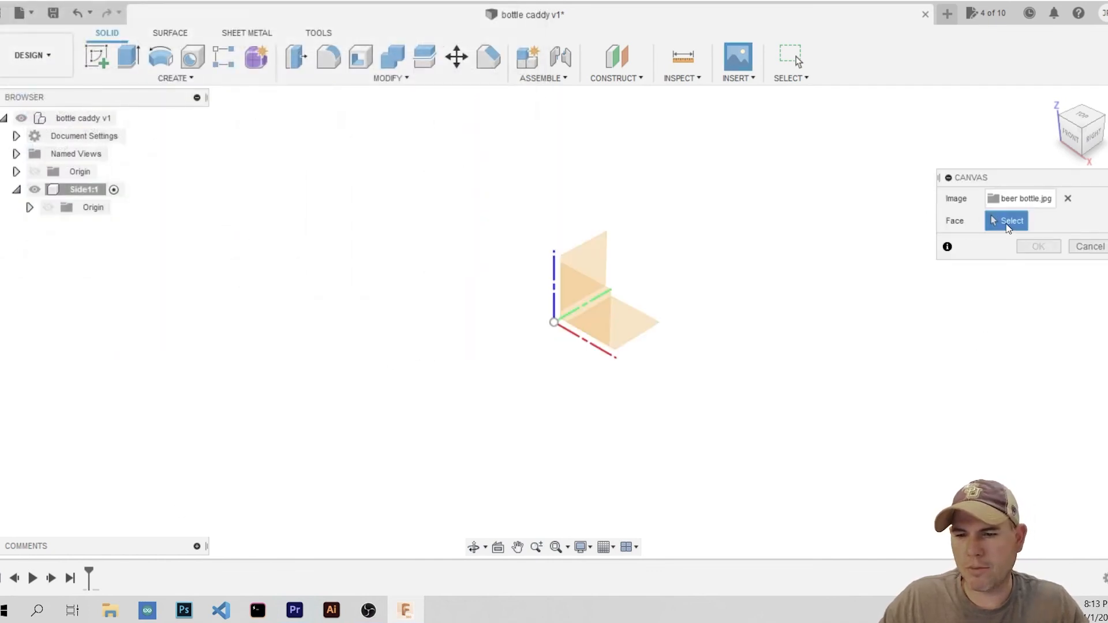
left_click(591, 321)
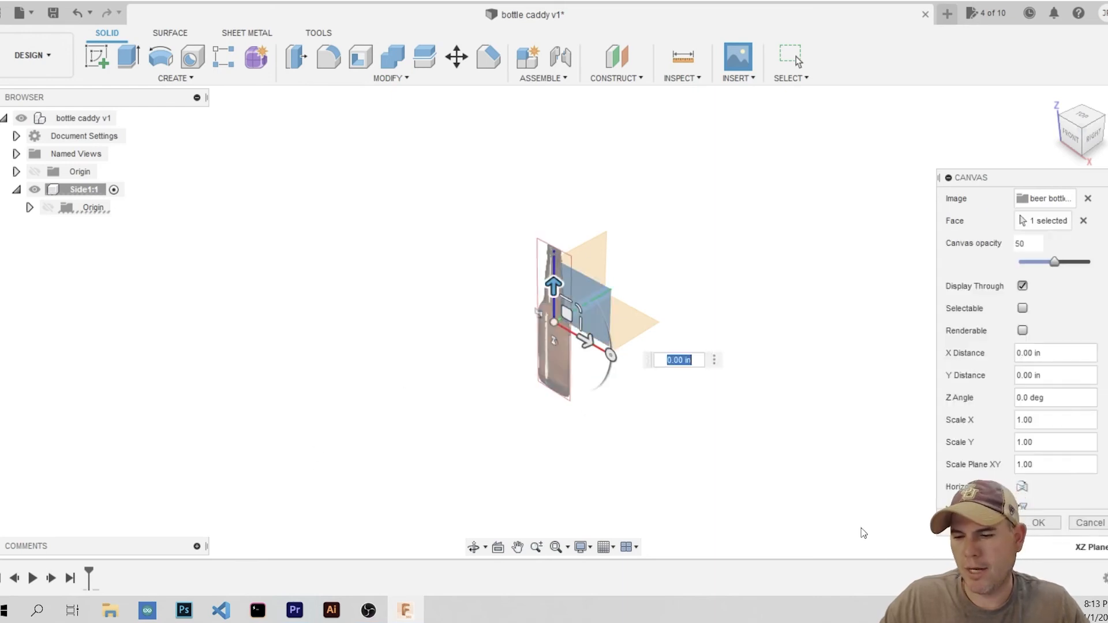
key("Return")
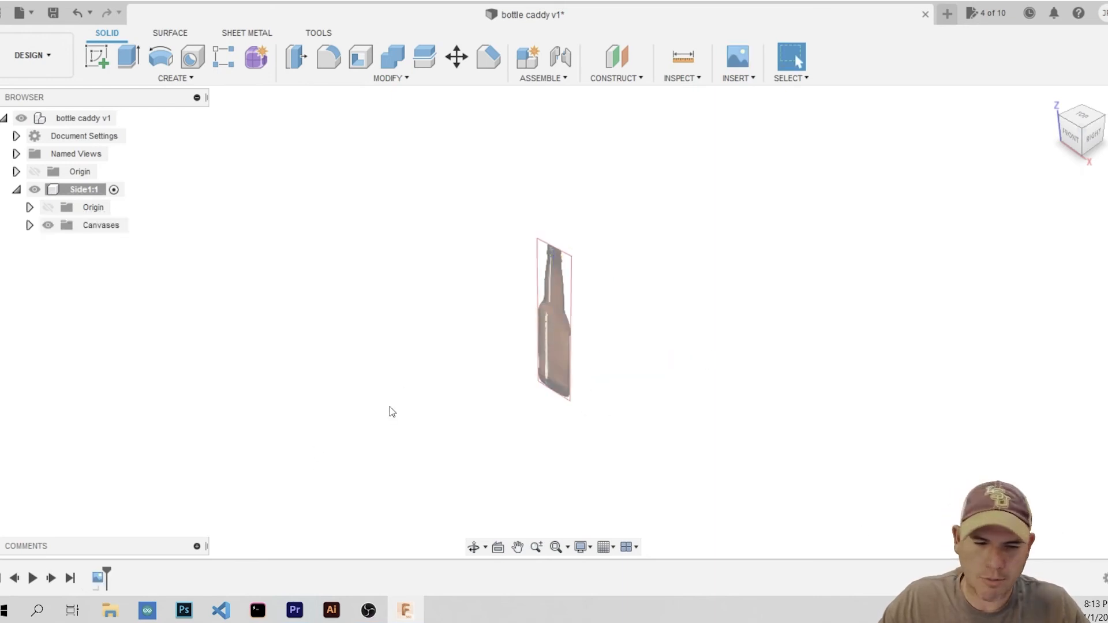
Calibrate the beer bottle canvas across the bottle's widest part, just below the shoulder, to 5.5 in
middle_click_drag(400, 390, 558, 369, "shift")
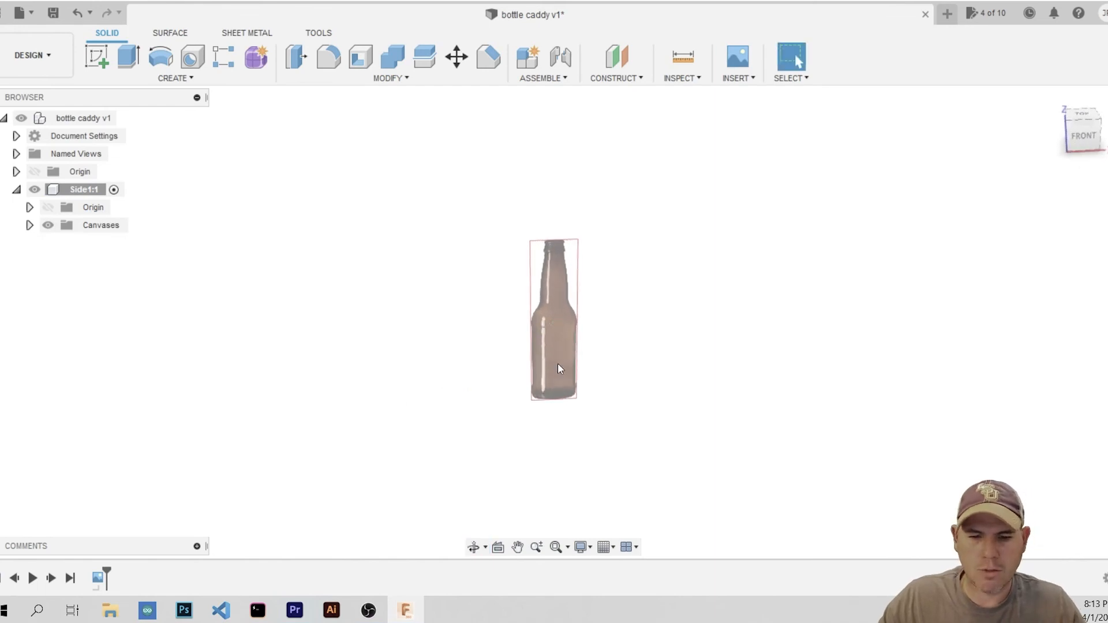
middle_click_drag(642, 386, 632, 381, "shift")
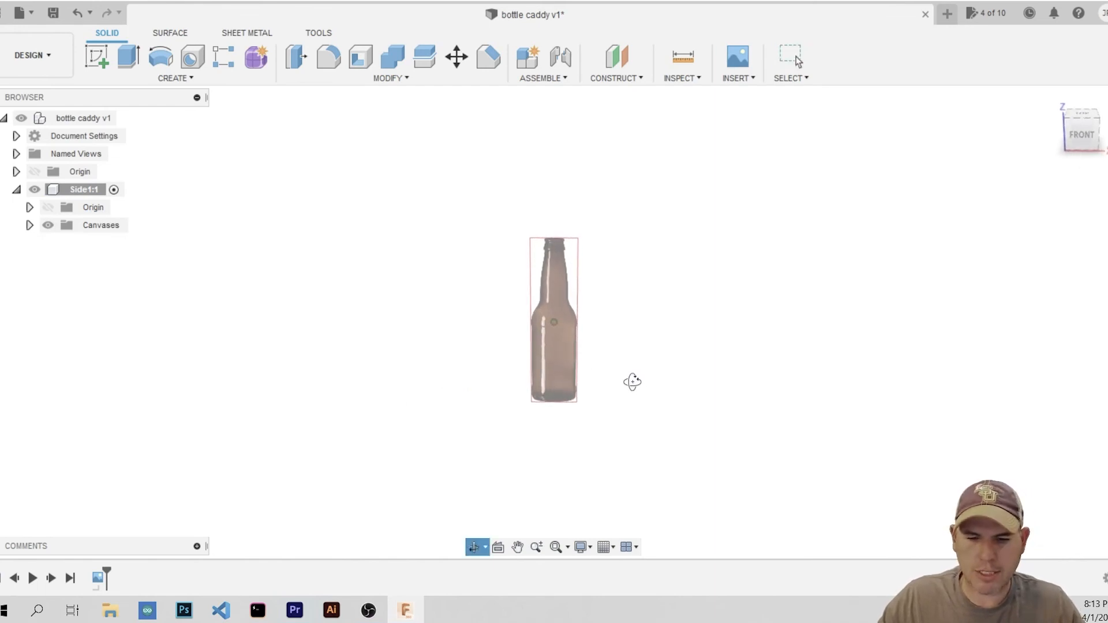
key("Escape")
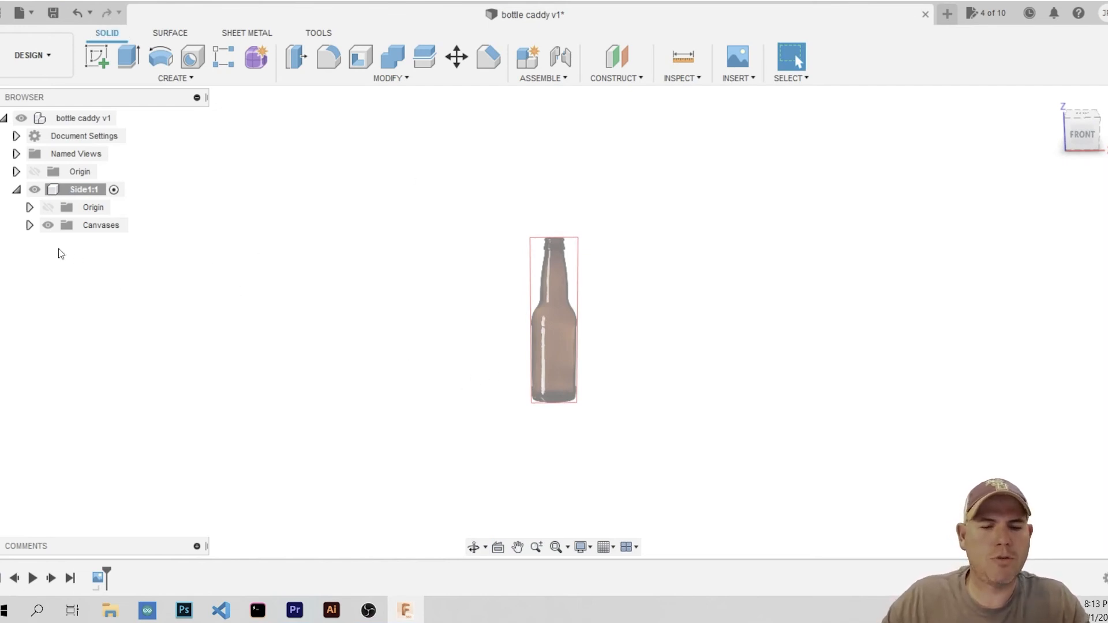
left_click(30, 225)
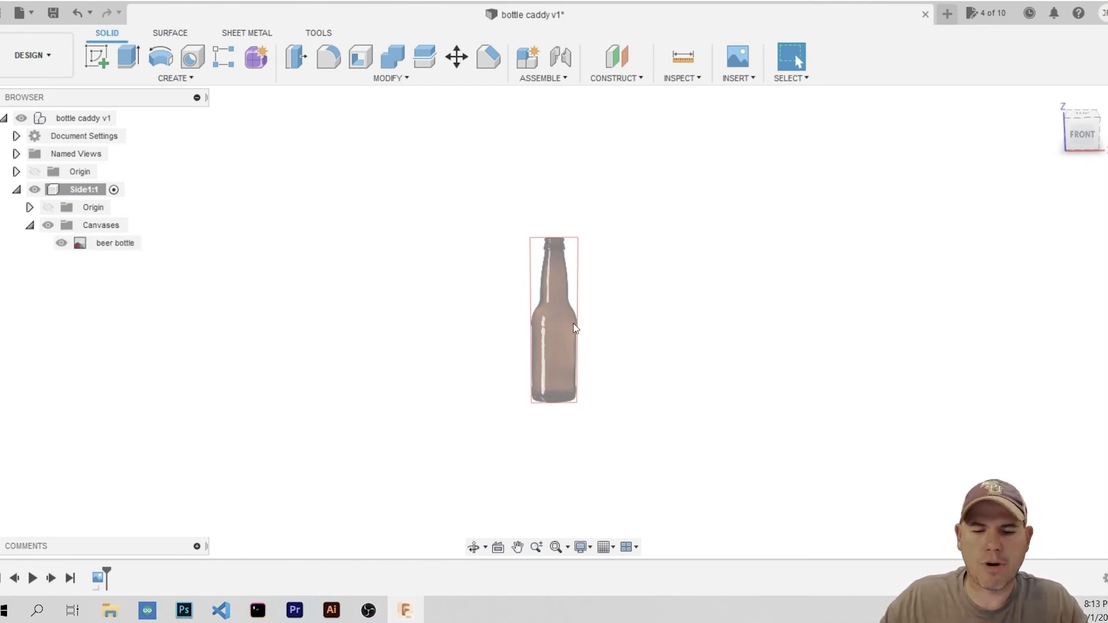
right_click(112, 243)
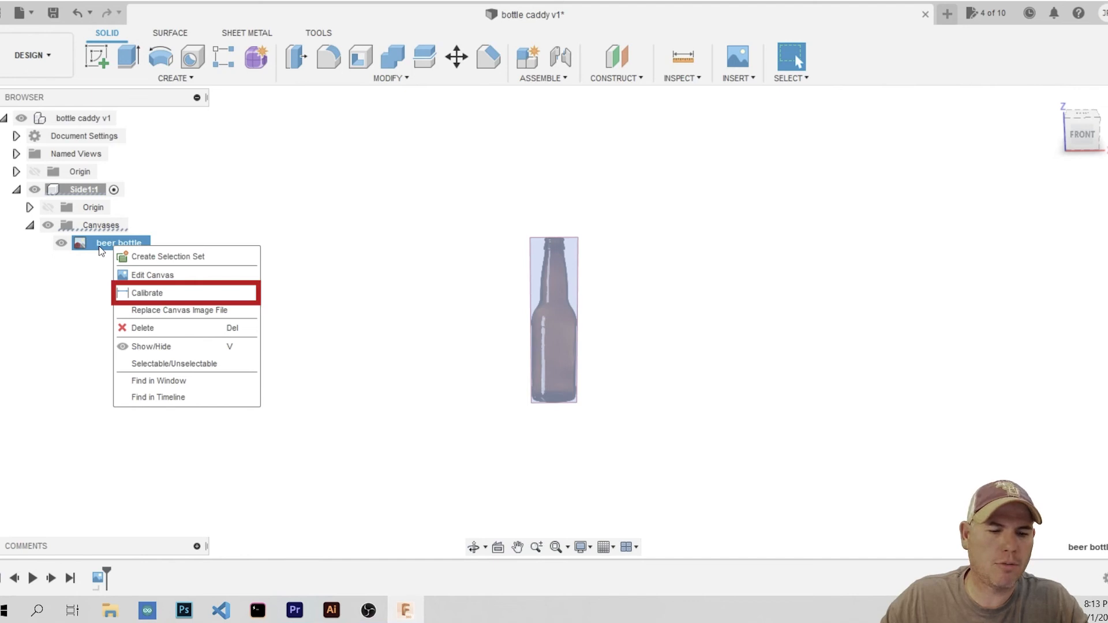
left_click(148, 294)
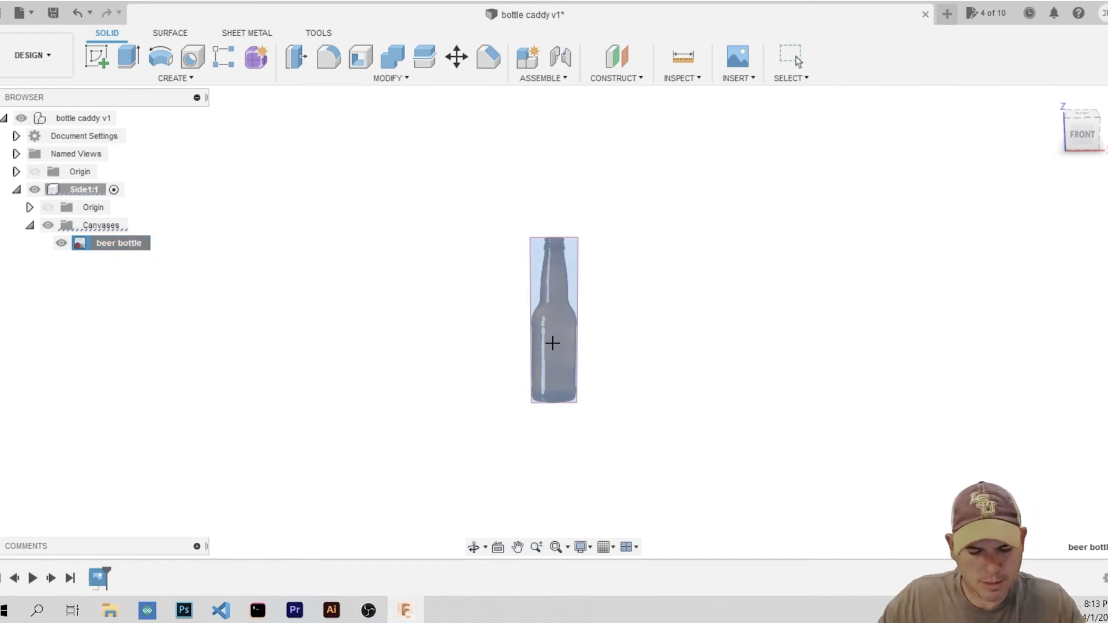
scroll(554, 317, "up", 3)
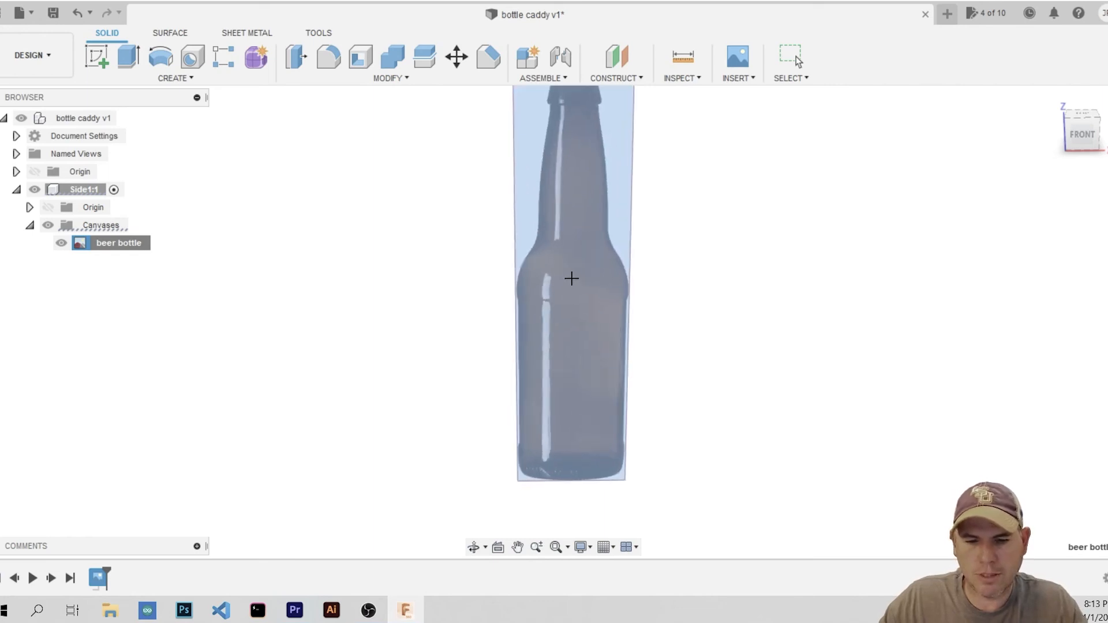
scroll(571, 279, "up", 1)
scroll(484, 297, "up", 1)
left_click(496, 295)
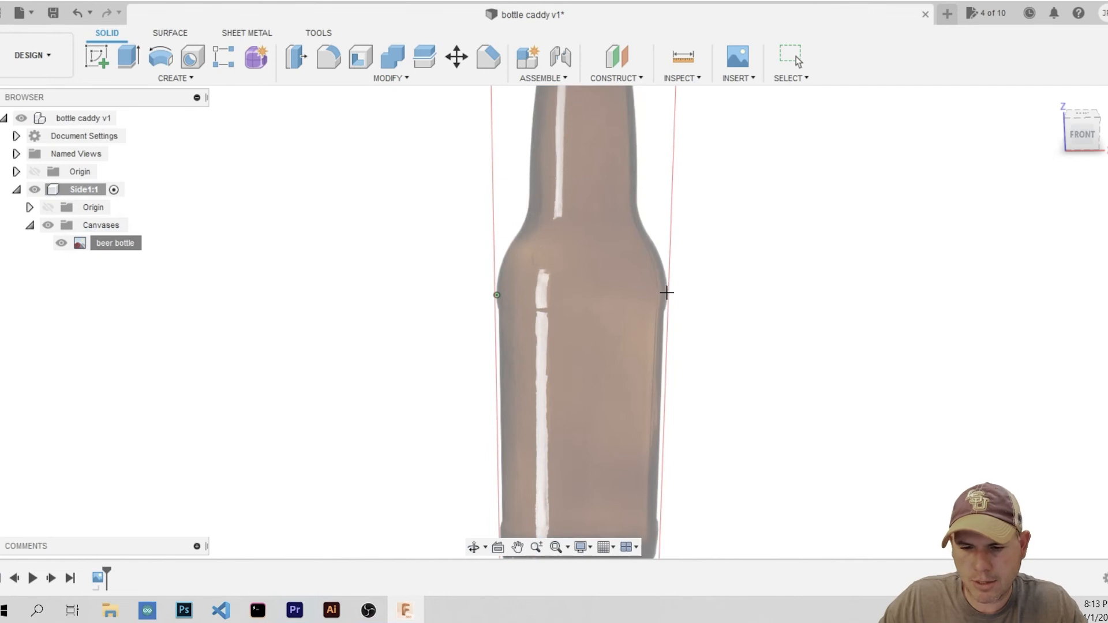
left_click(667, 293)
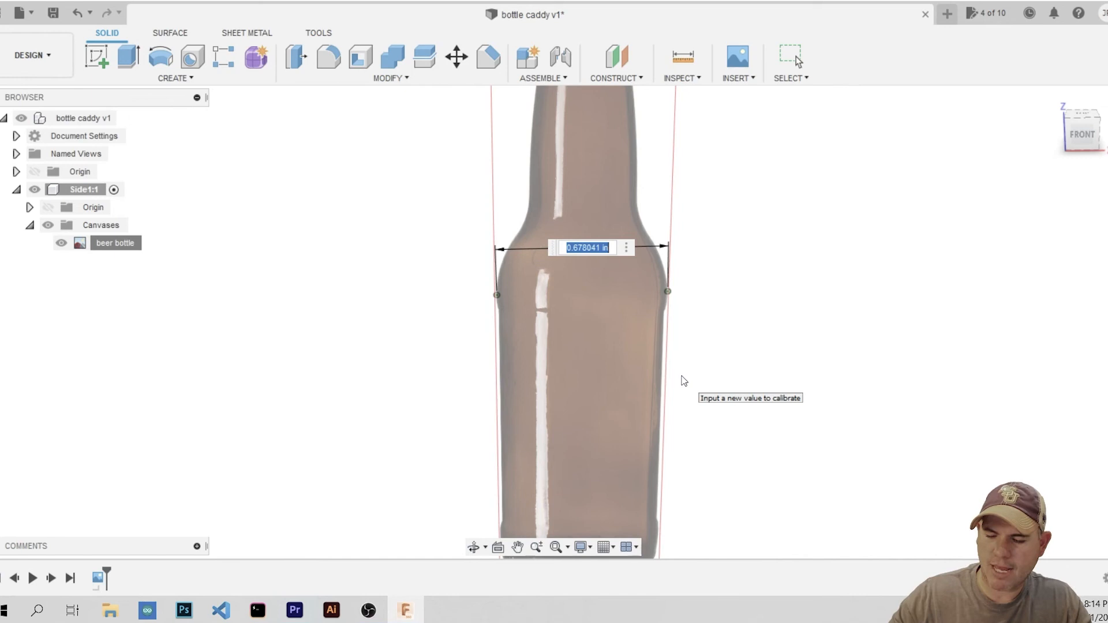
type("5.5")
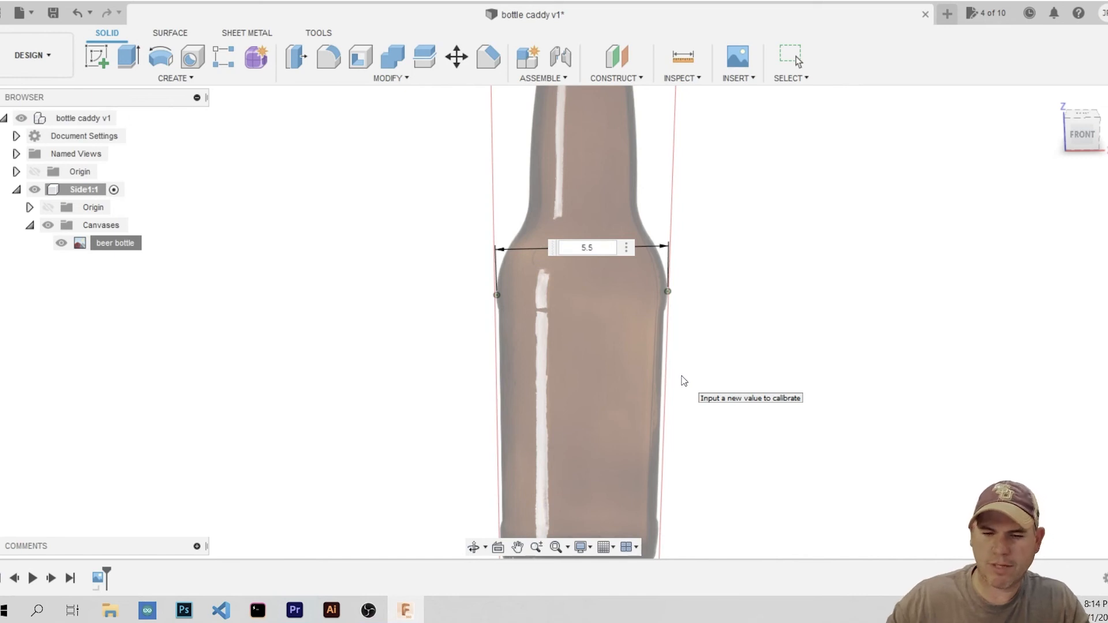
key("Return")
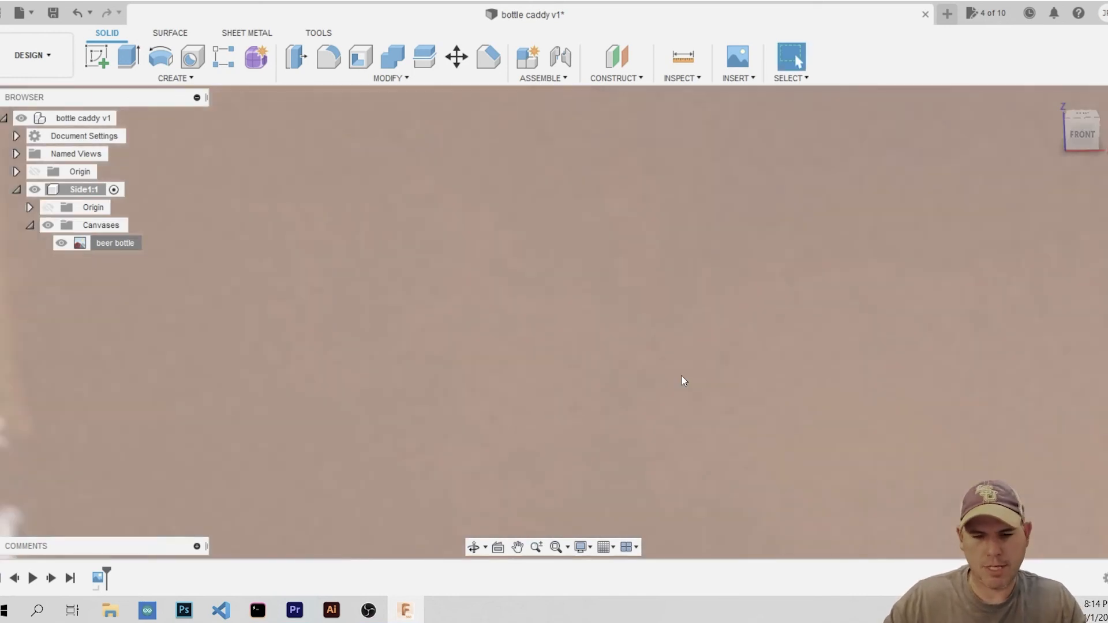
Start a sketch on the XZ plane, the same plane as the beer bottle canvas
scroll(681, 378, "down", 5)
scroll(681, 378, "down", 5)
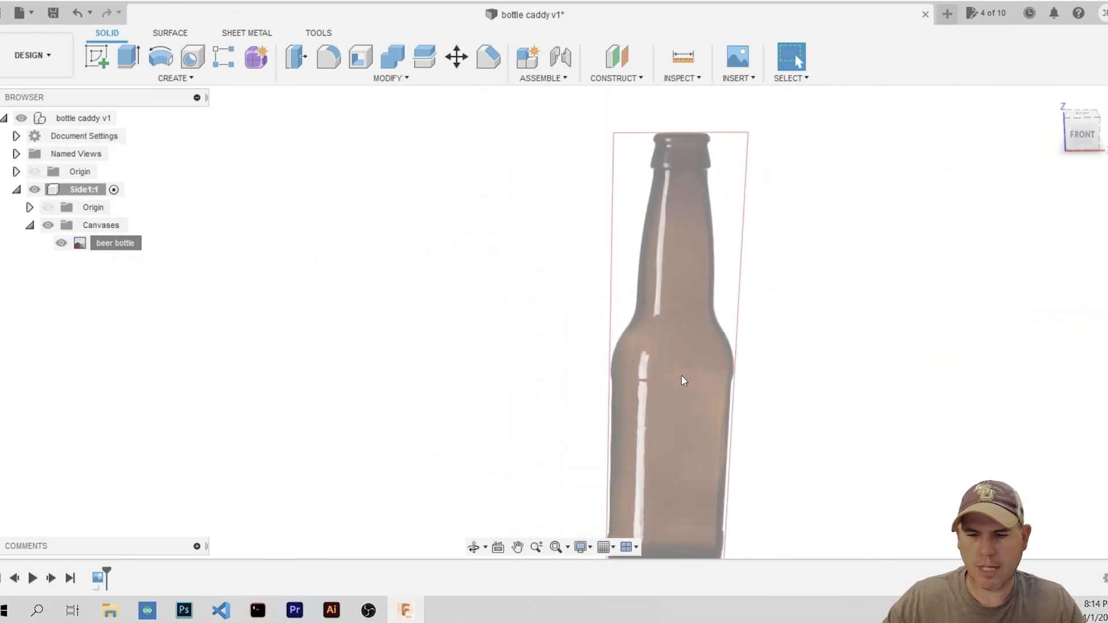
scroll(818, 492, "up", 2)
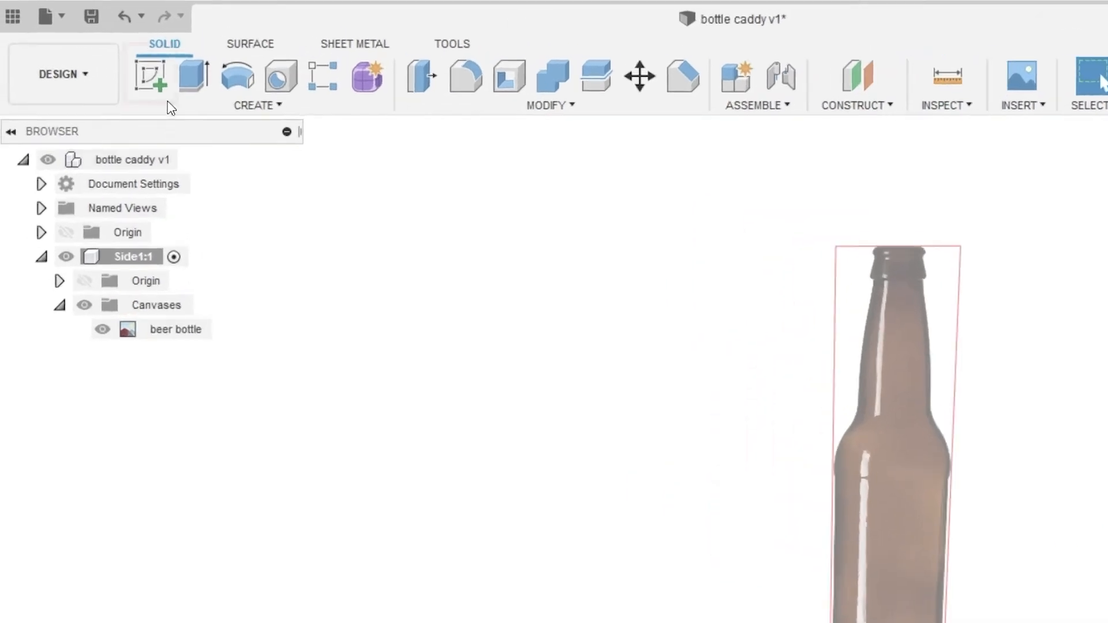
left_click(149, 87)
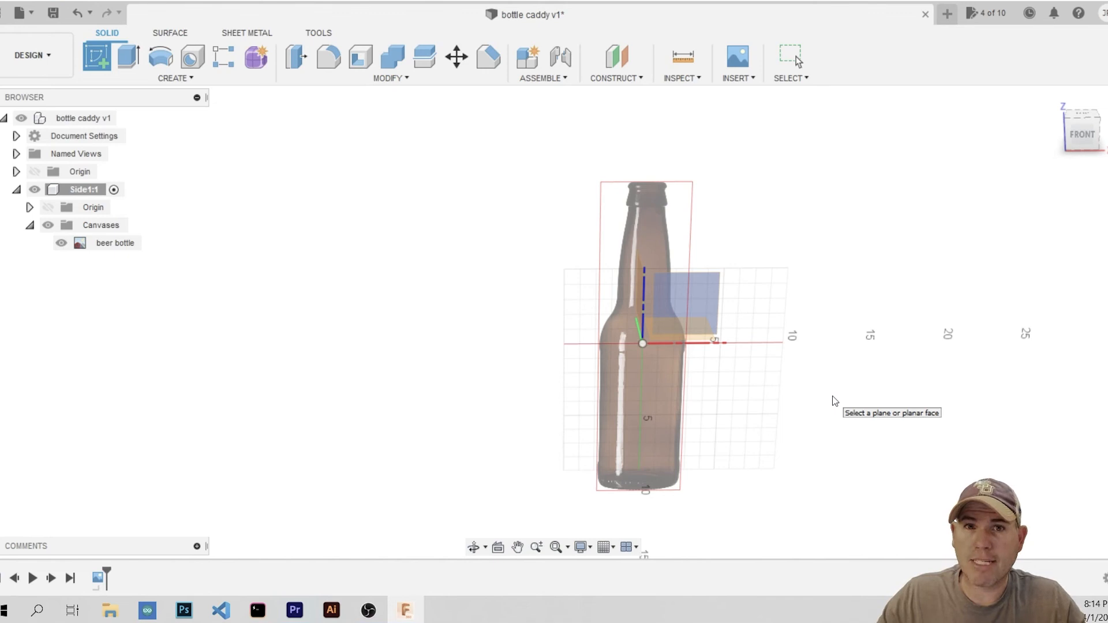
left_click(693, 301)
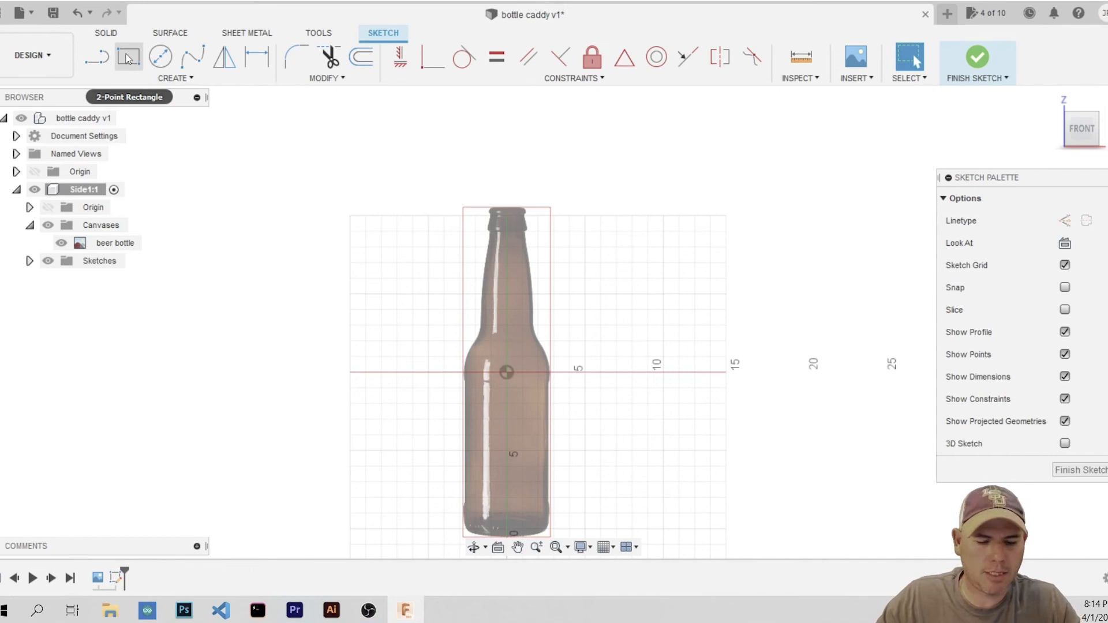
Draw a two-point rectangle 5.5 in wide and 11 in high, starting from a corner just outside the bottle's top
key("r")
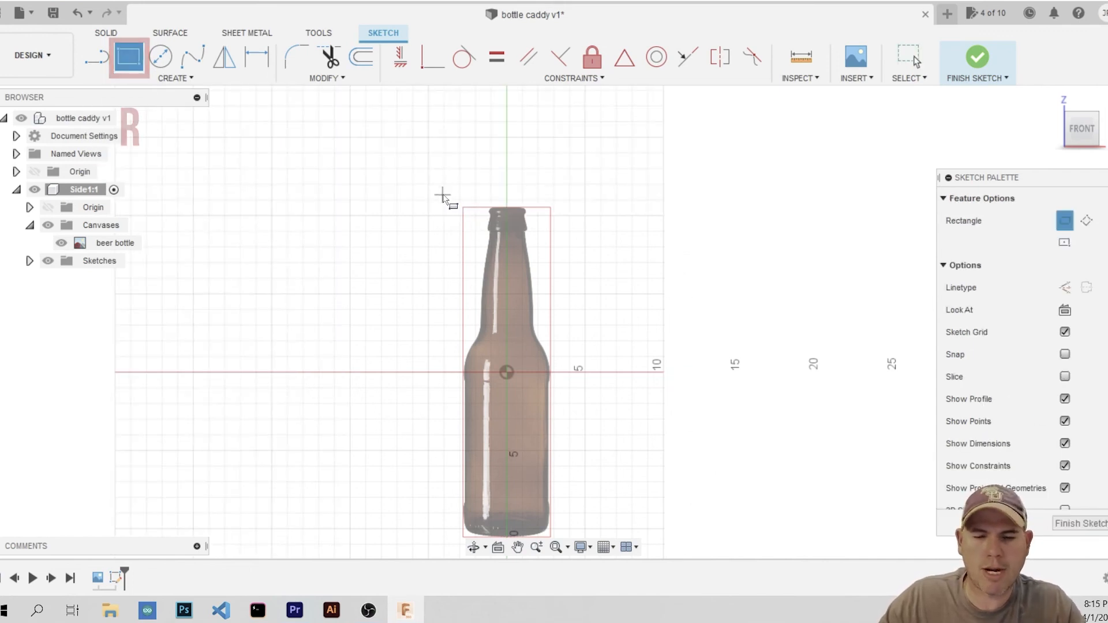
left_click(443, 196)
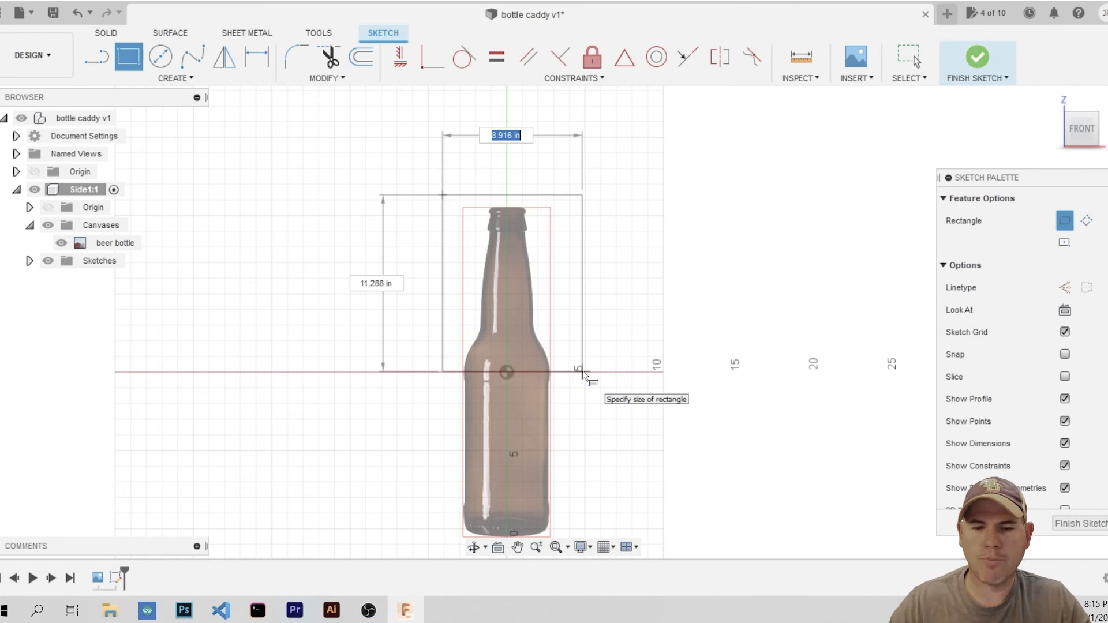
type("5.5")
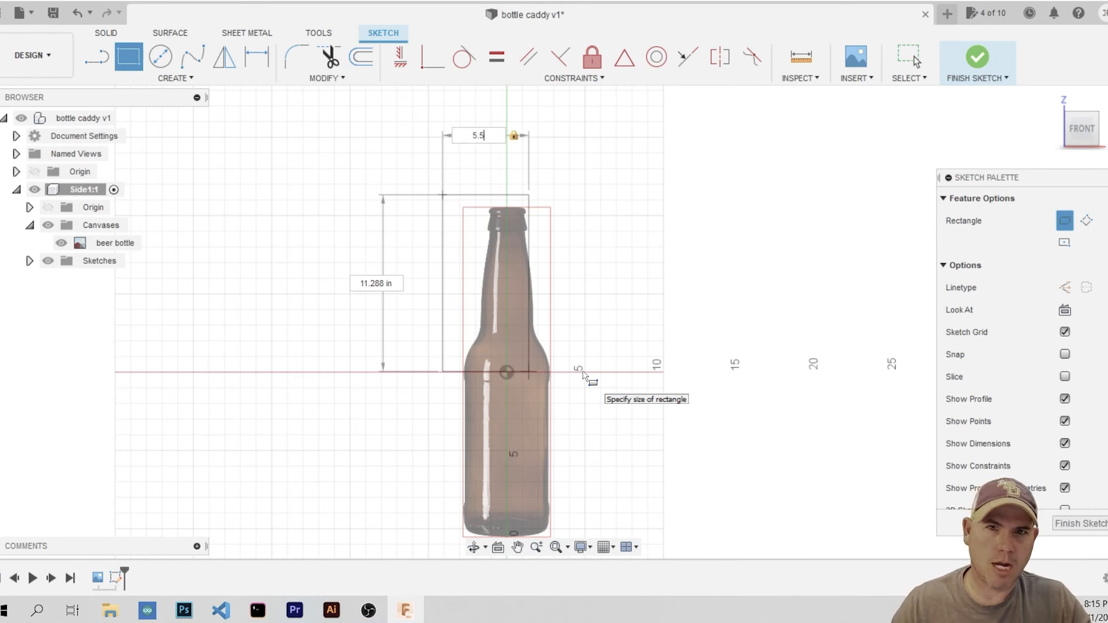
key("Tab")
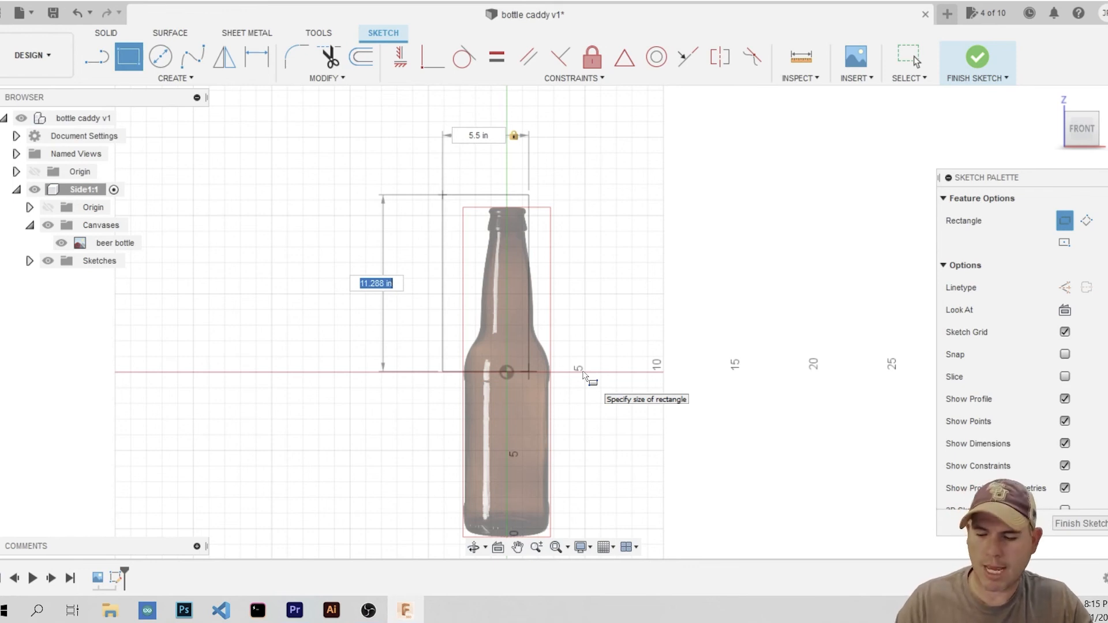
type("11")
key("Tab")
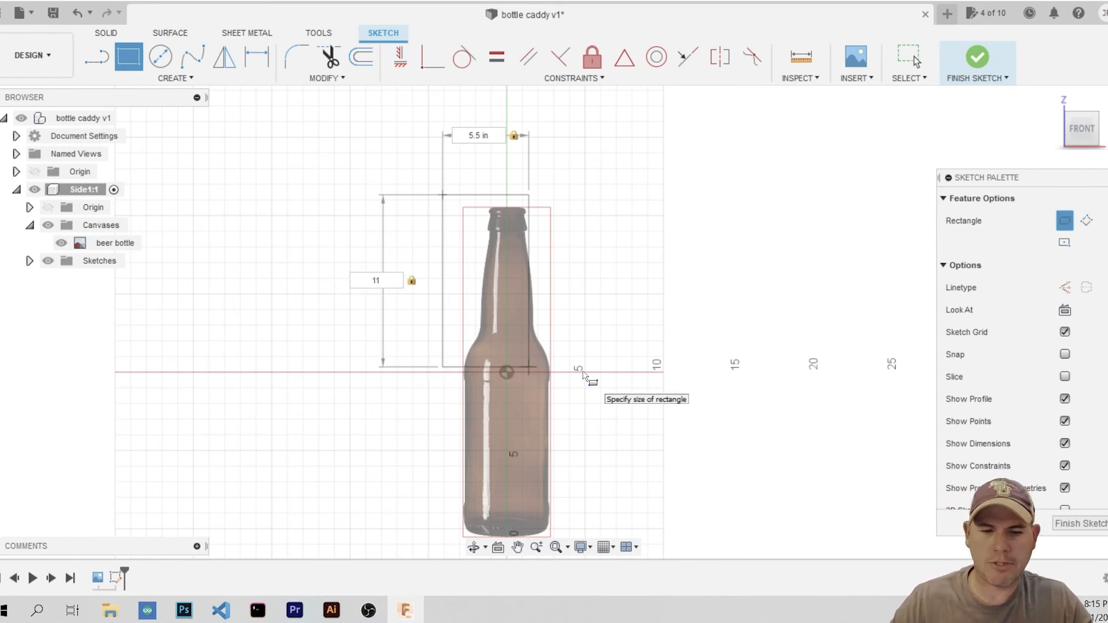
key("Return")
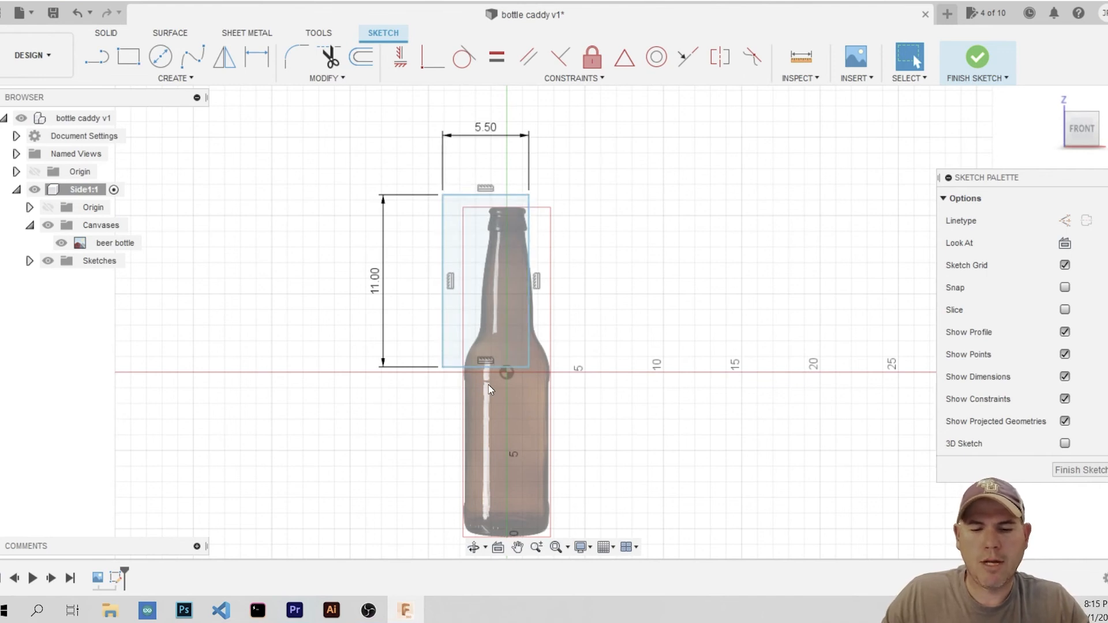
Move the rectangle over the bottle's upper half, with its base on the horizontal axis and its sides along the bottle's width
left_click(473, 327)
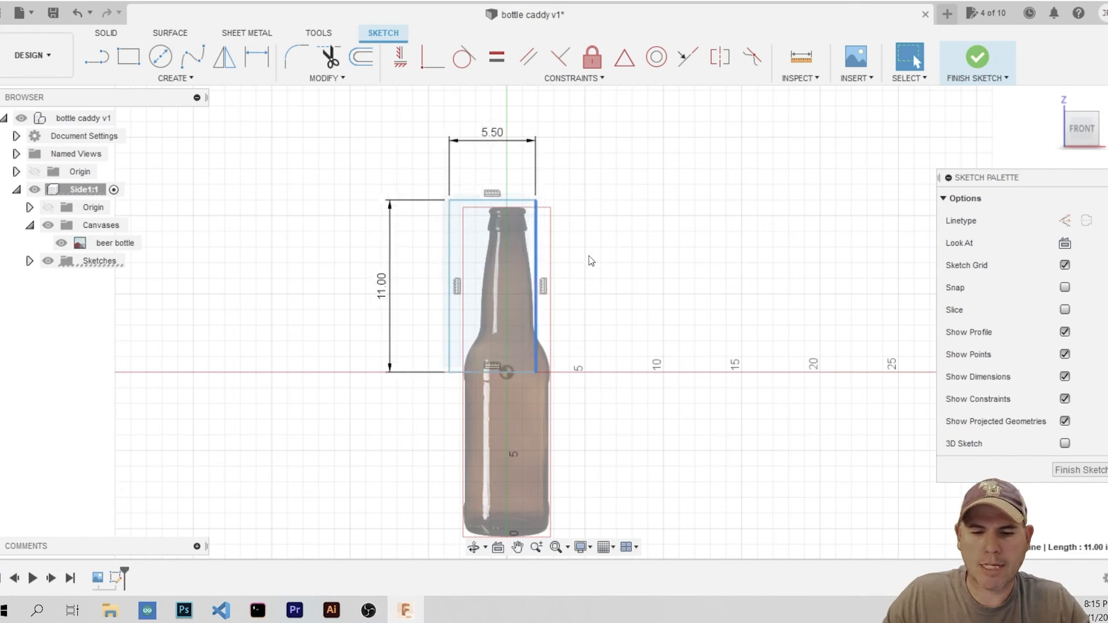
left_click_drag(492, 326, 630, 375)
left_click_drag(669, 311, 550, 268)
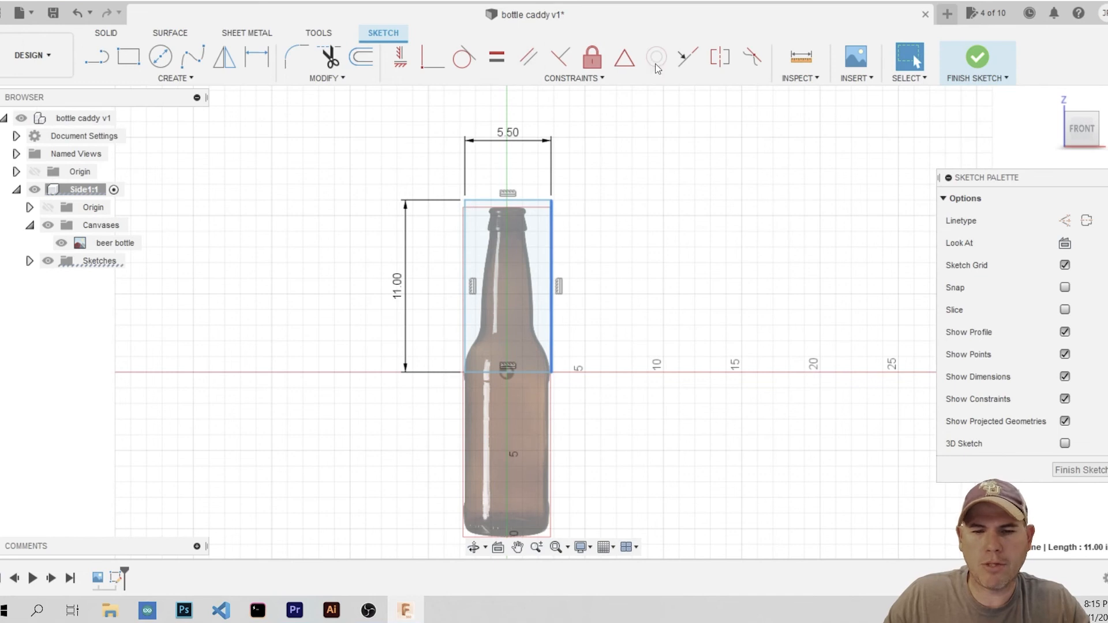
left_click(627, 58)
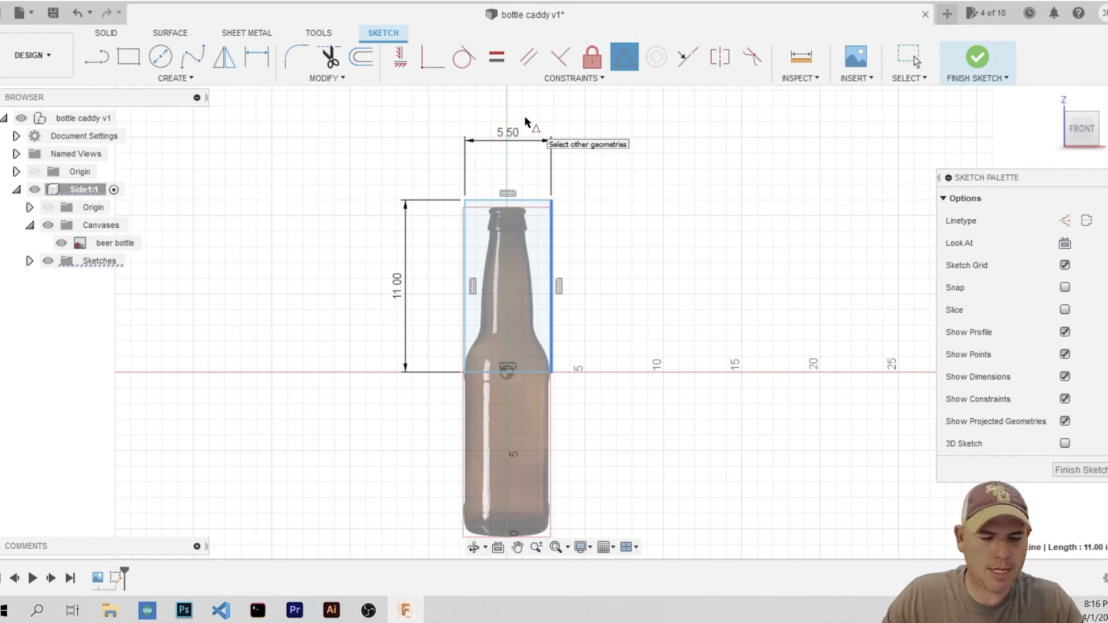
key("Escape")
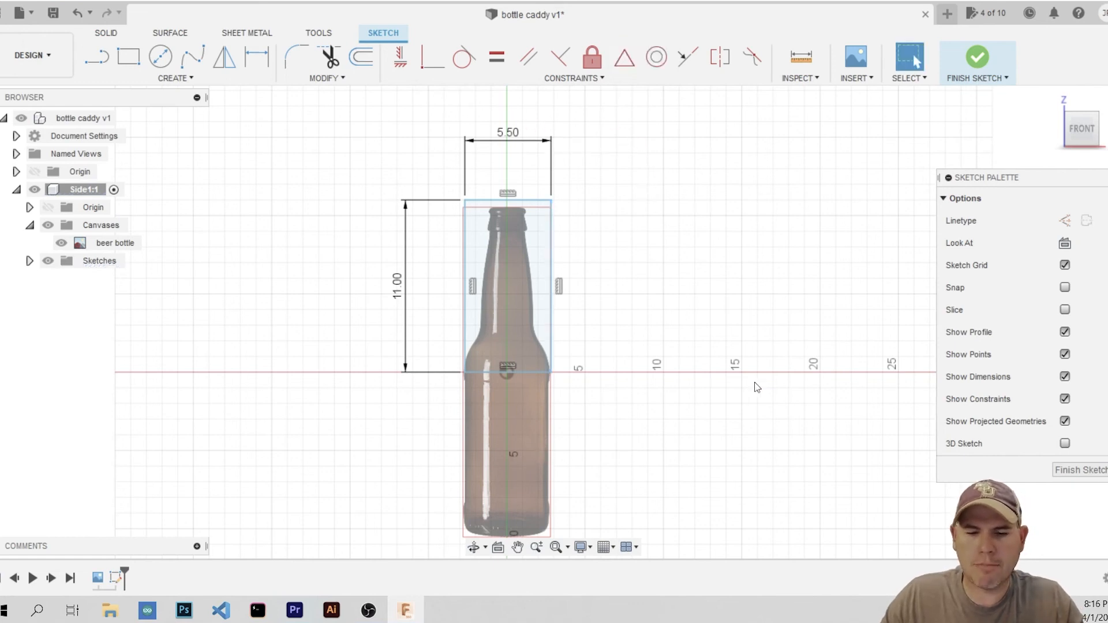
left_click(552, 265)
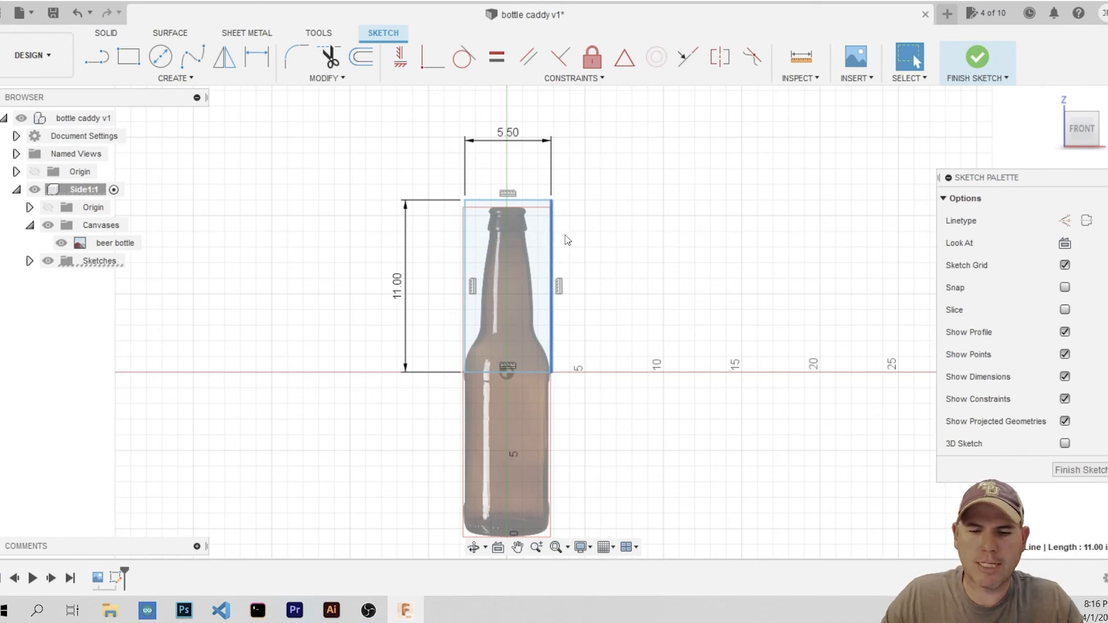
left_click(627, 240)
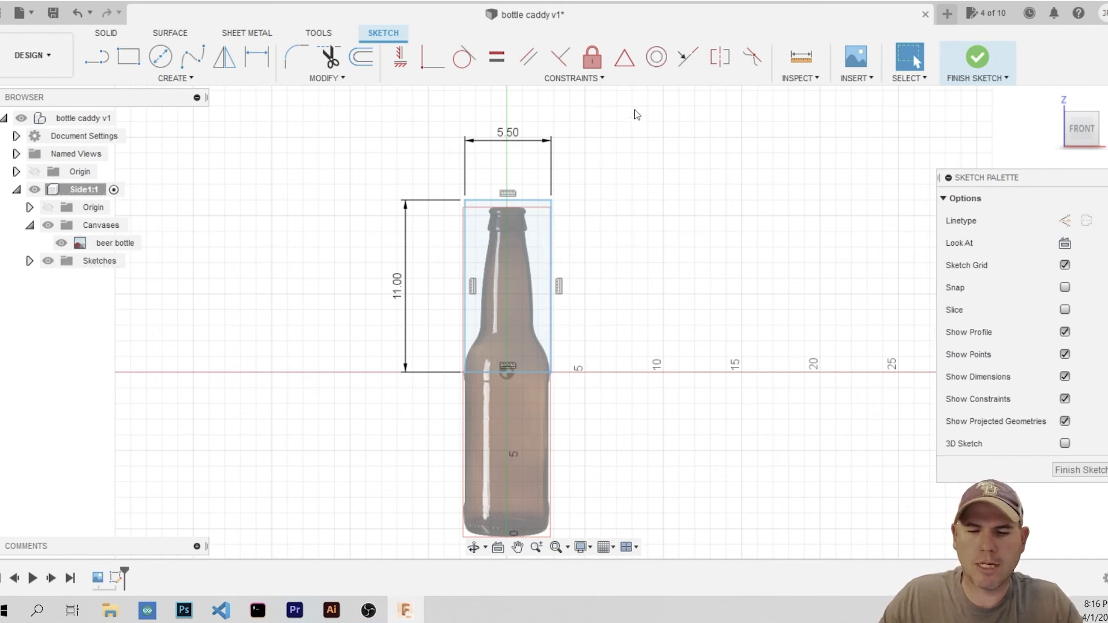
Apply a Midpoint constraint between the rectangle's base line and the origin so the rectangle is centred on the vertical axis
left_click(626, 60)
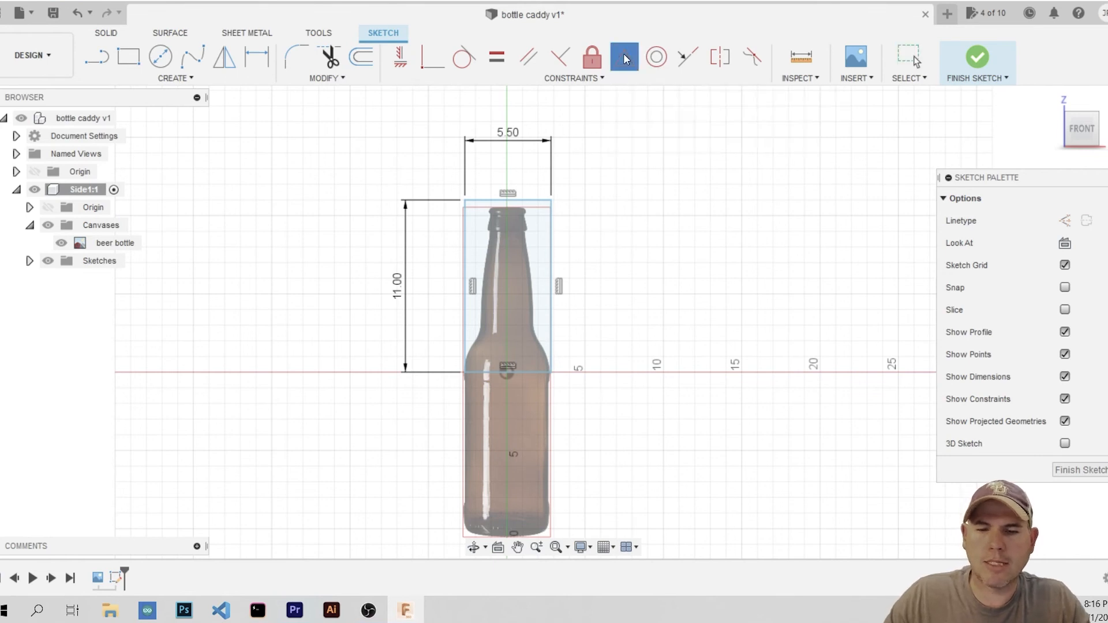
left_click(537, 378)
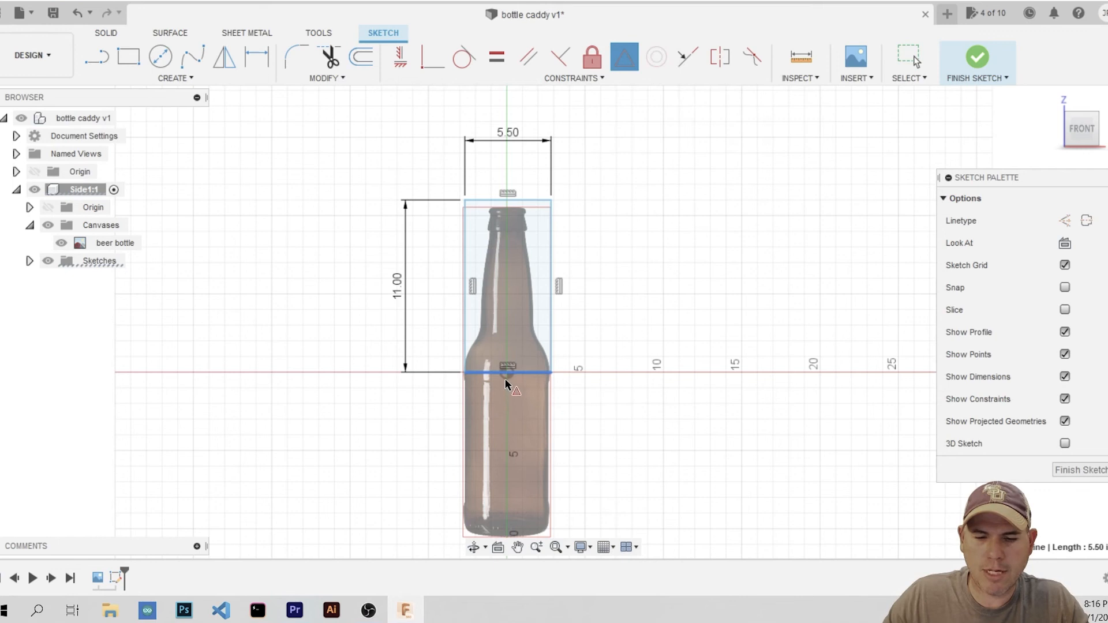
left_click(506, 373)
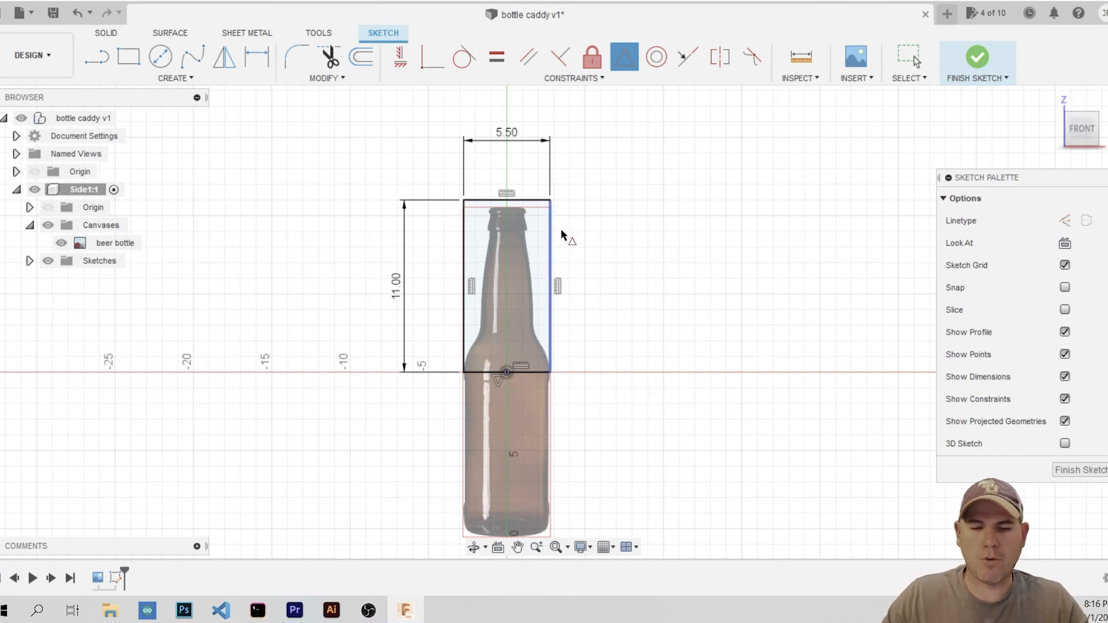
key("Escape")
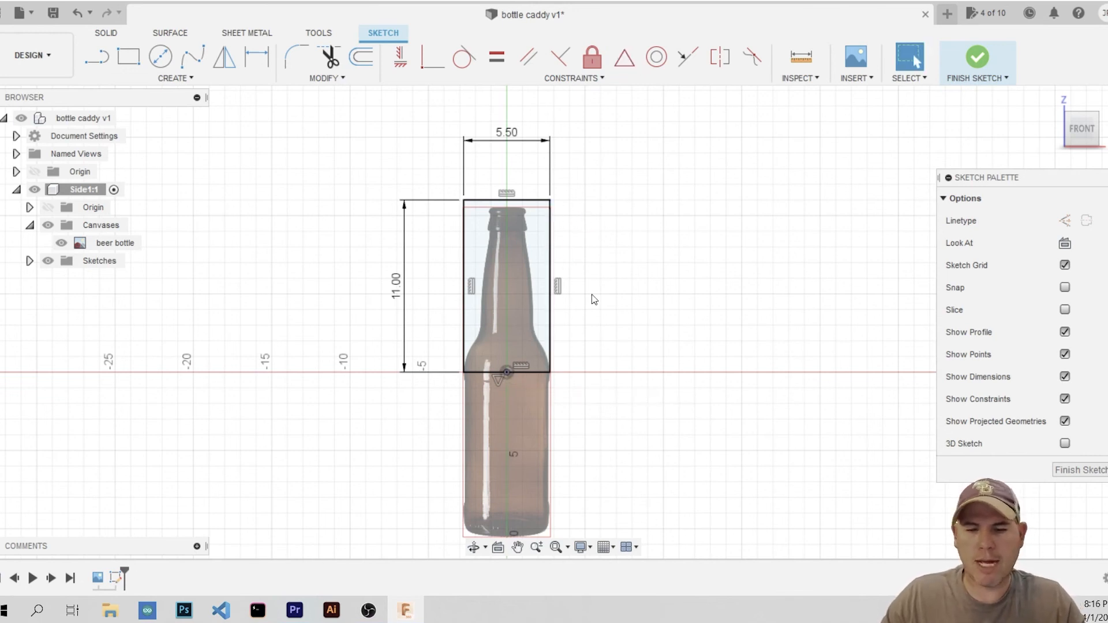
left_click(552, 282)
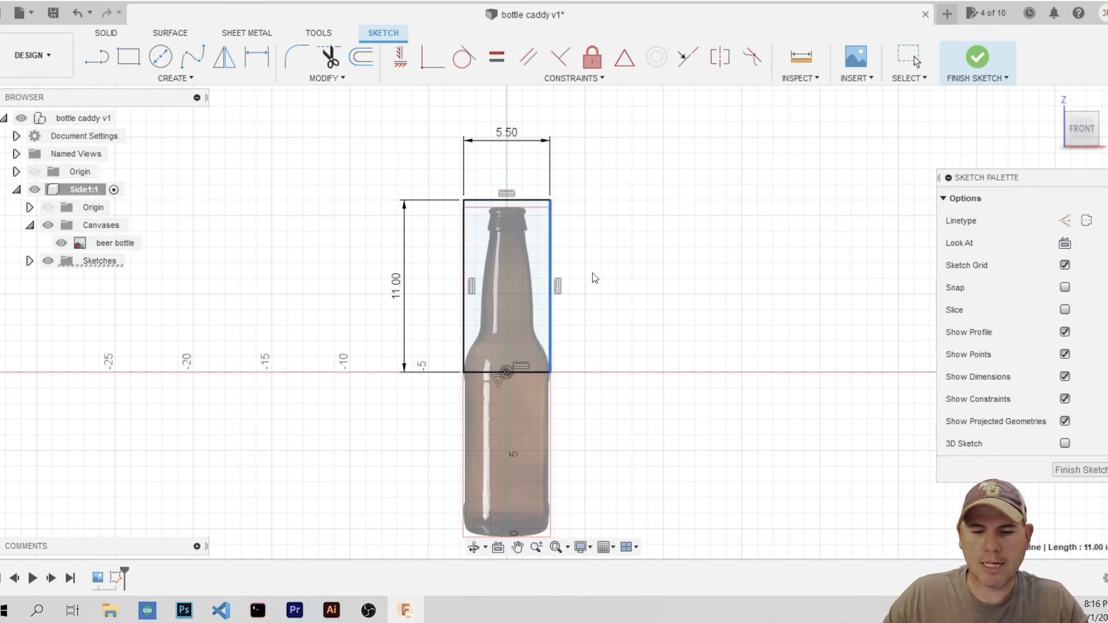
left_click(697, 272)
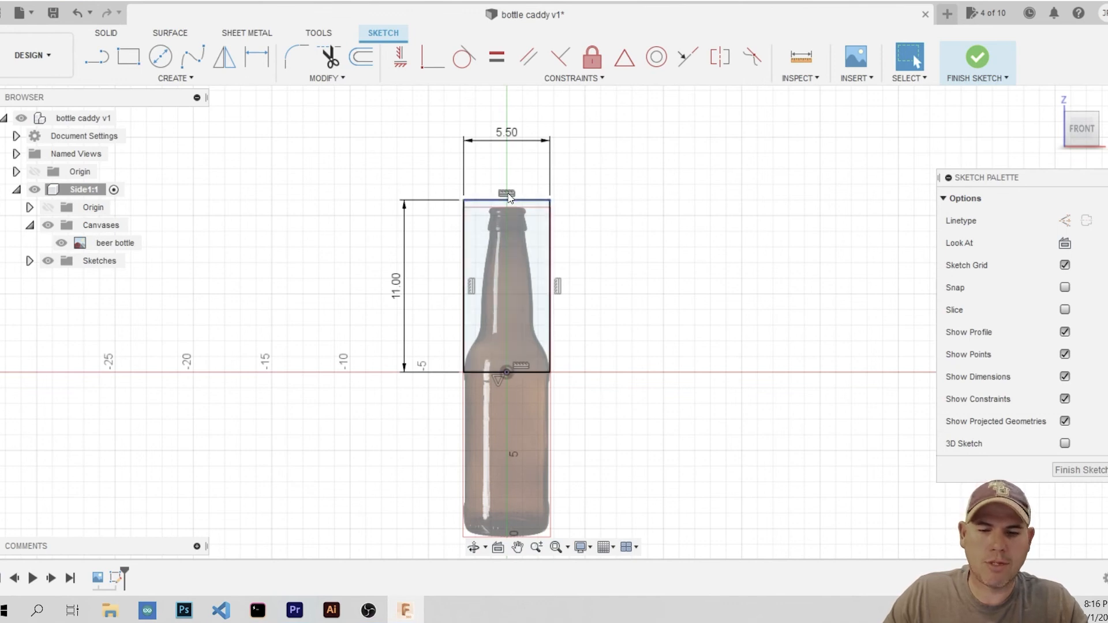
Move the beer bottle canvas up 0.461 in so the bottle's mouth meets the rectangle's top edge, and collapse the Canvases folder
right_click(110, 245)
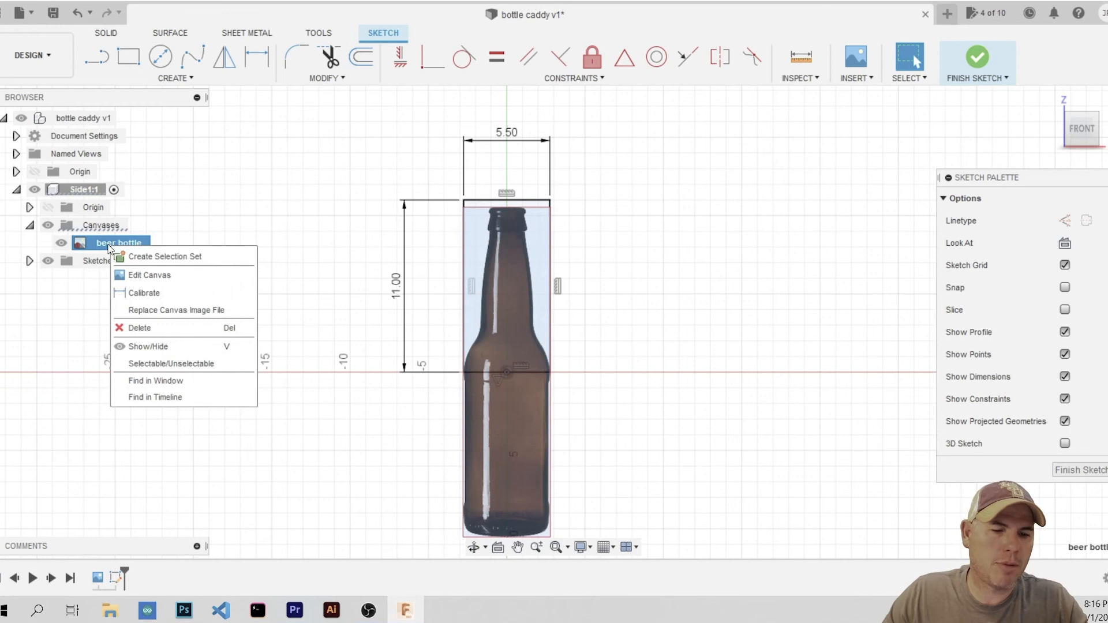
left_click(151, 275)
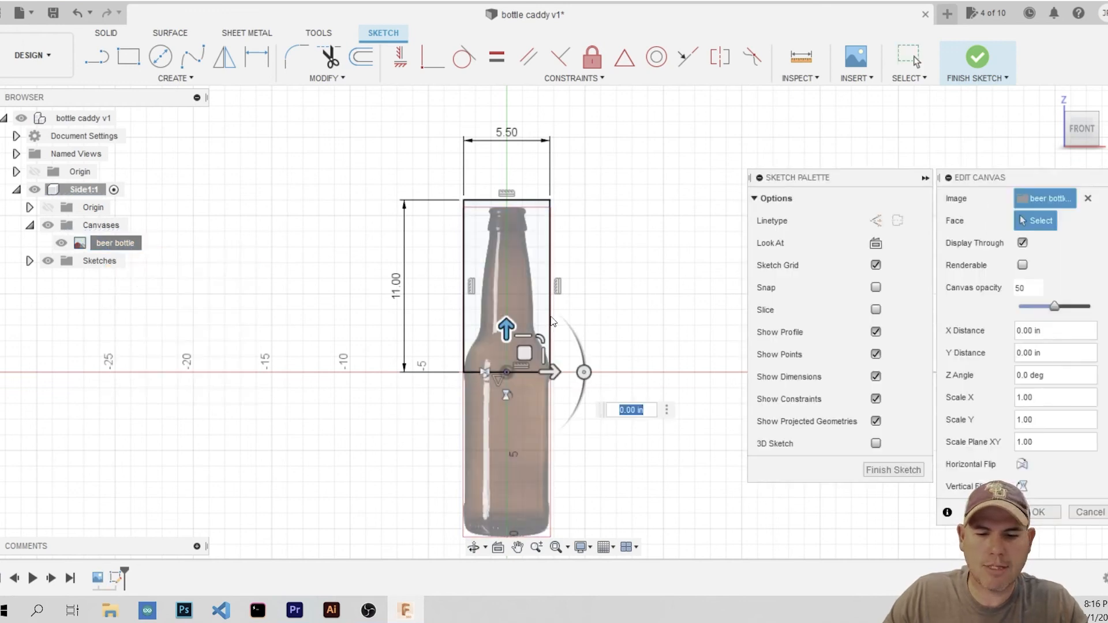
mouse_move(506, 324)
left_mouse_down()
mouse_move(507, 315)
mouse_move(509, 326)
left_mouse_up()
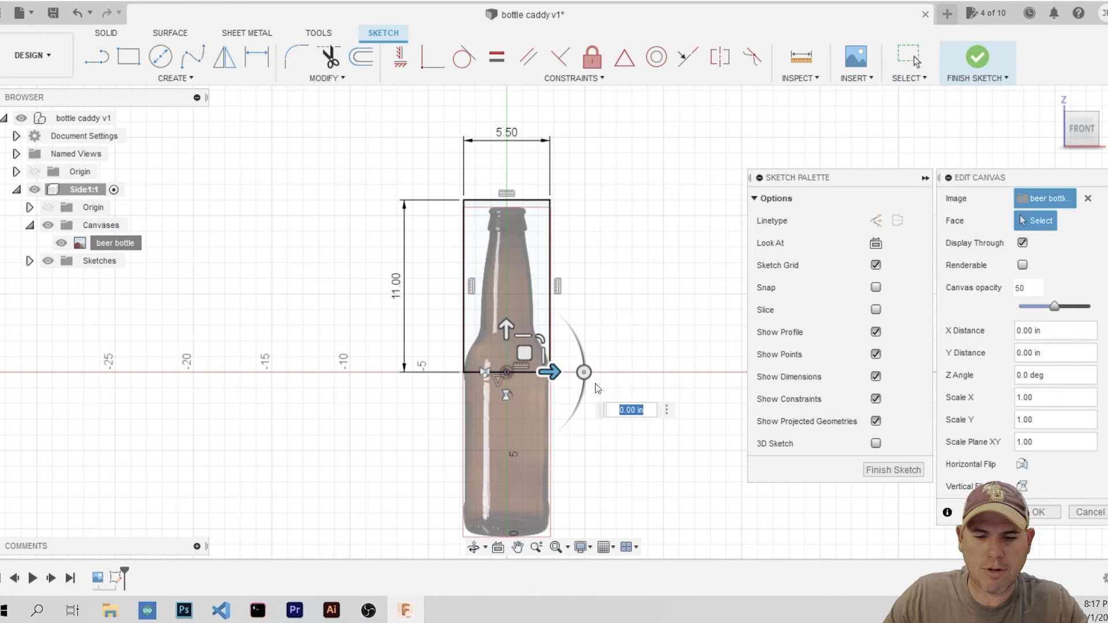
left_click_drag(506, 329, 507, 321)
scroll(530, 225, "down", 3)
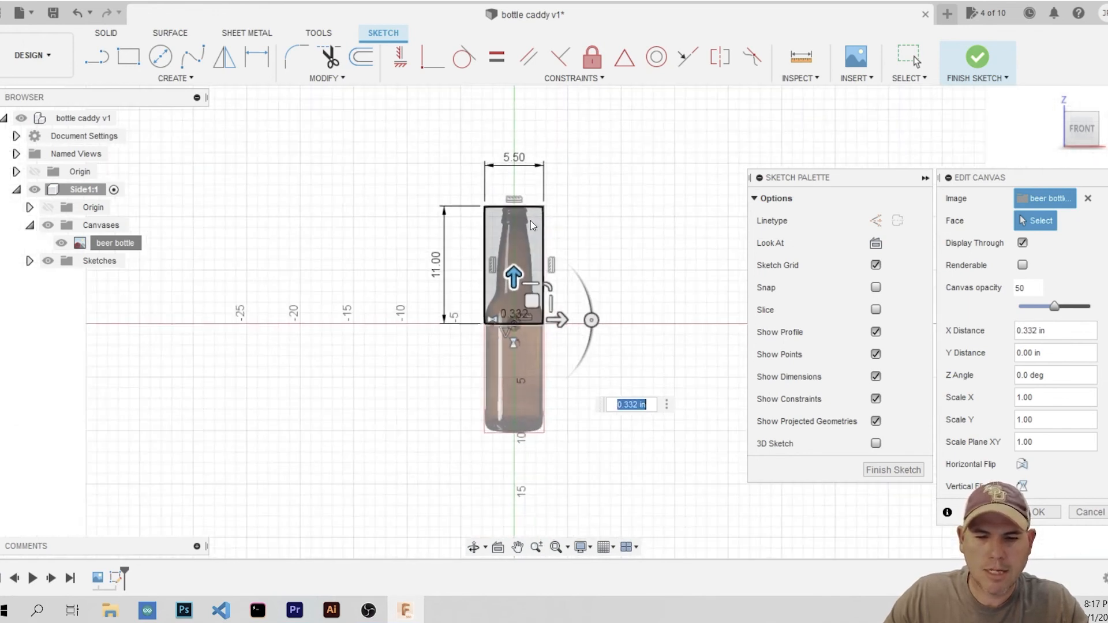
scroll(530, 225, "up", 5)
scroll(462, 397, "down", 2)
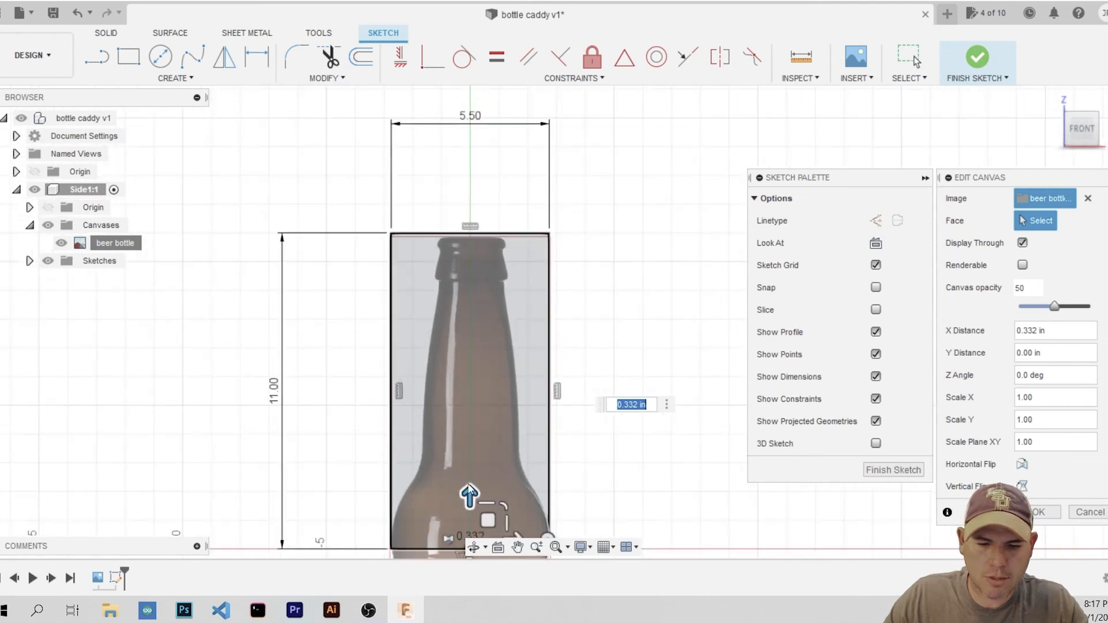
left_click_drag(469, 493, 468, 488)
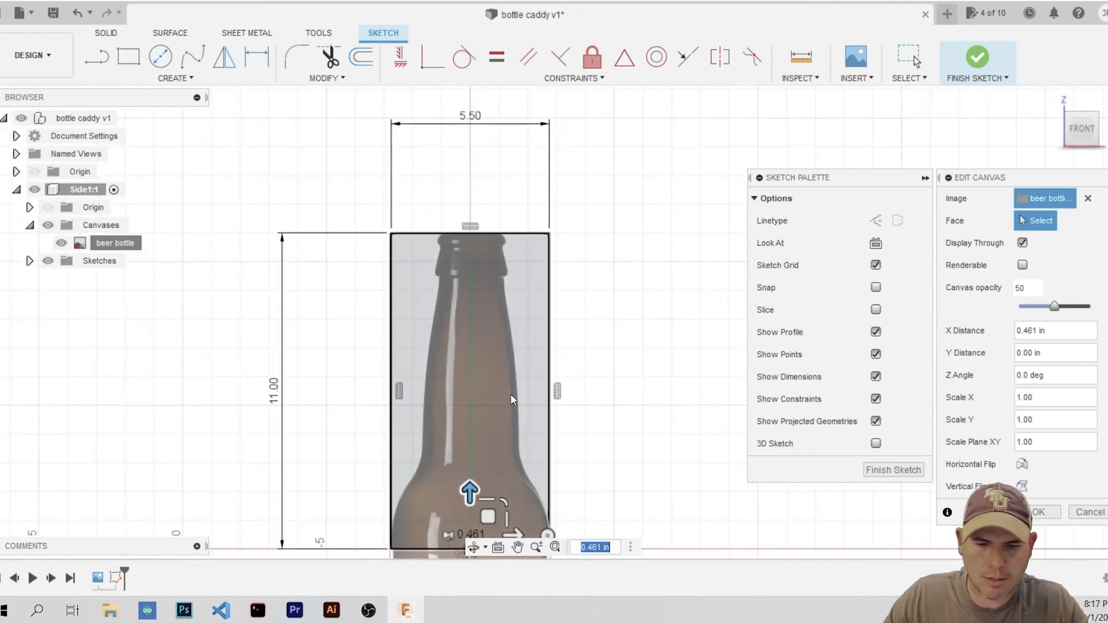
scroll(513, 393, "up", 1)
scroll(516, 387, "down", 4)
scroll(510, 481, "up", 2)
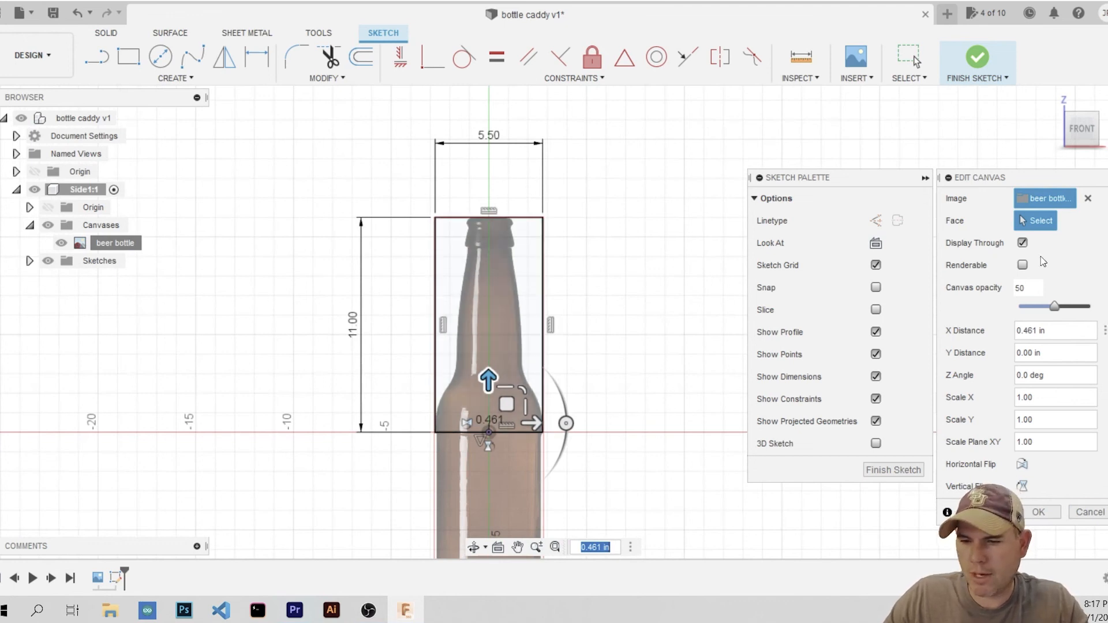
left_click(1037, 513)
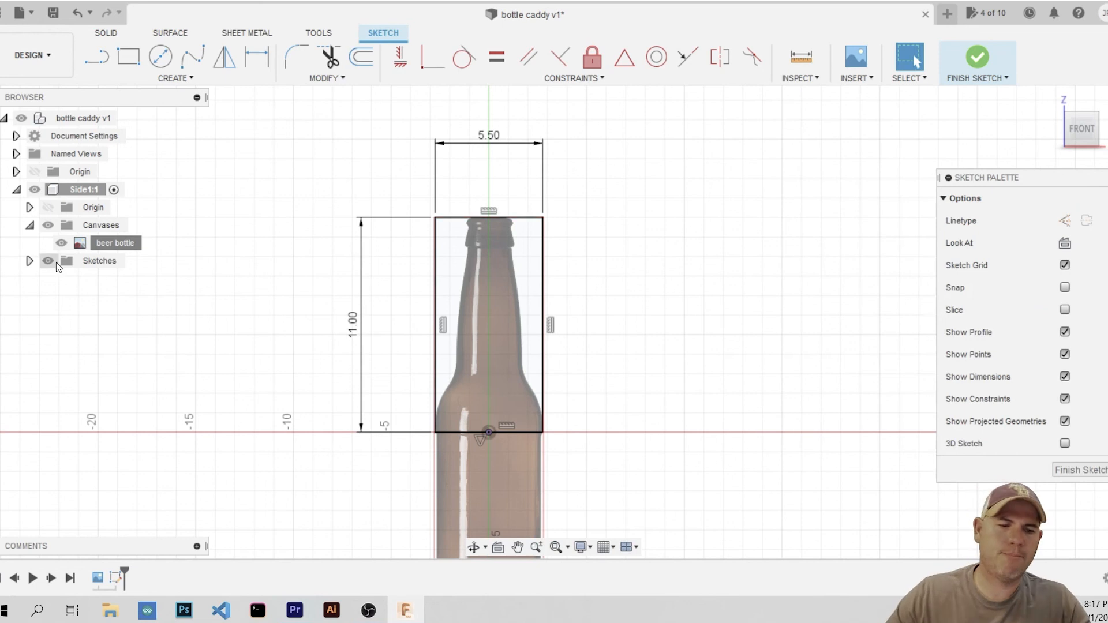
left_click(20, 233)
left_click(32, 227)
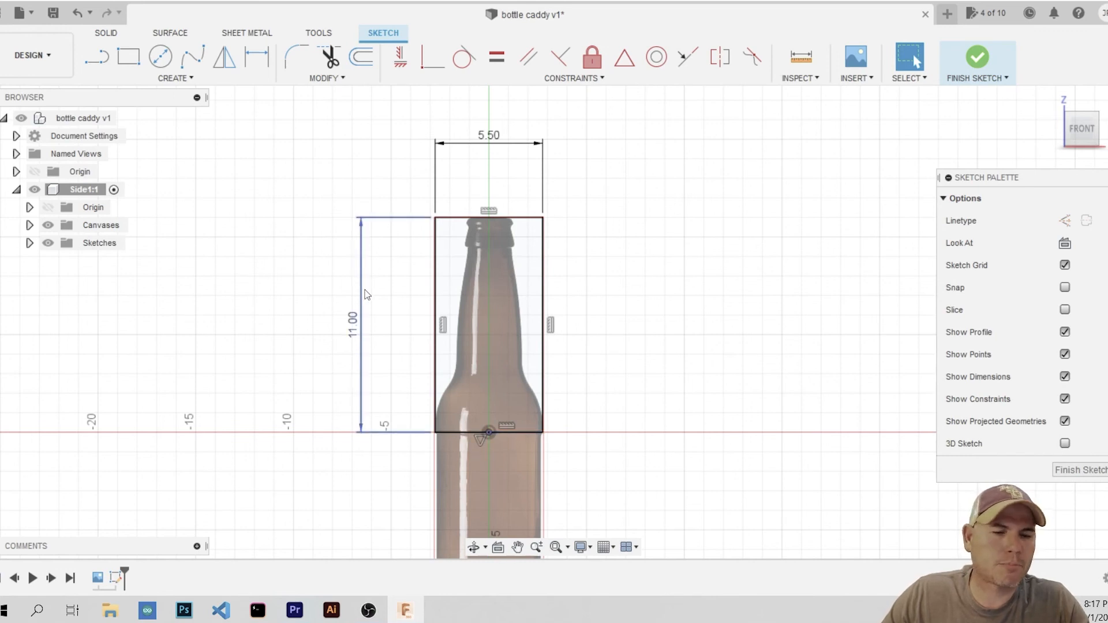
Try a 5.5 in horizontal line across the rectangle between its two vertical sides, and undo it
left_click(128, 60)
left_click(96, 60)
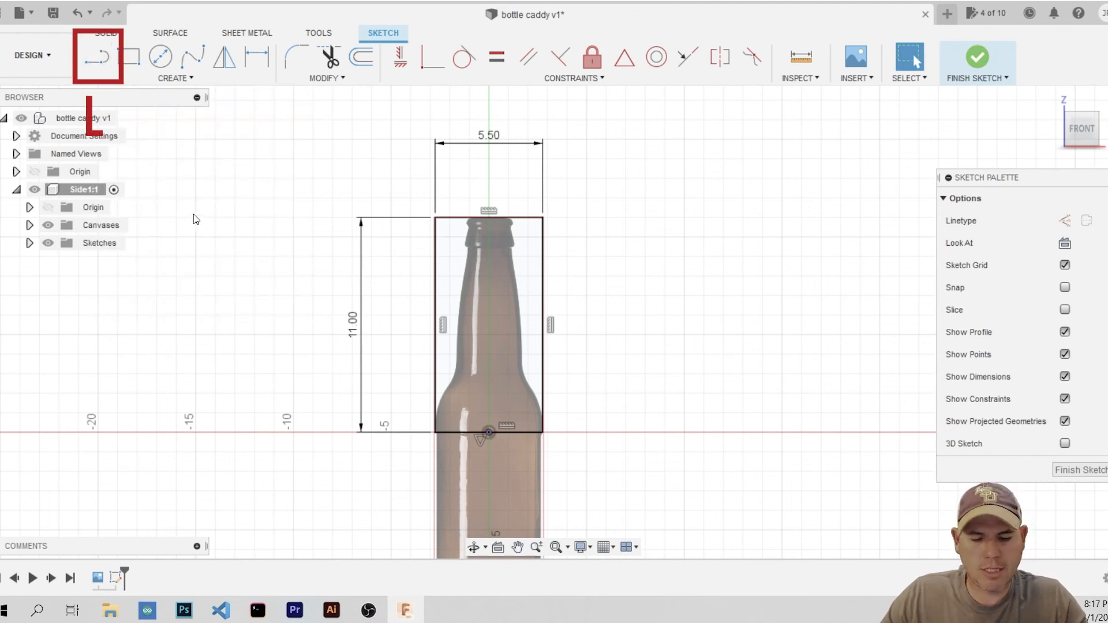
key("l")
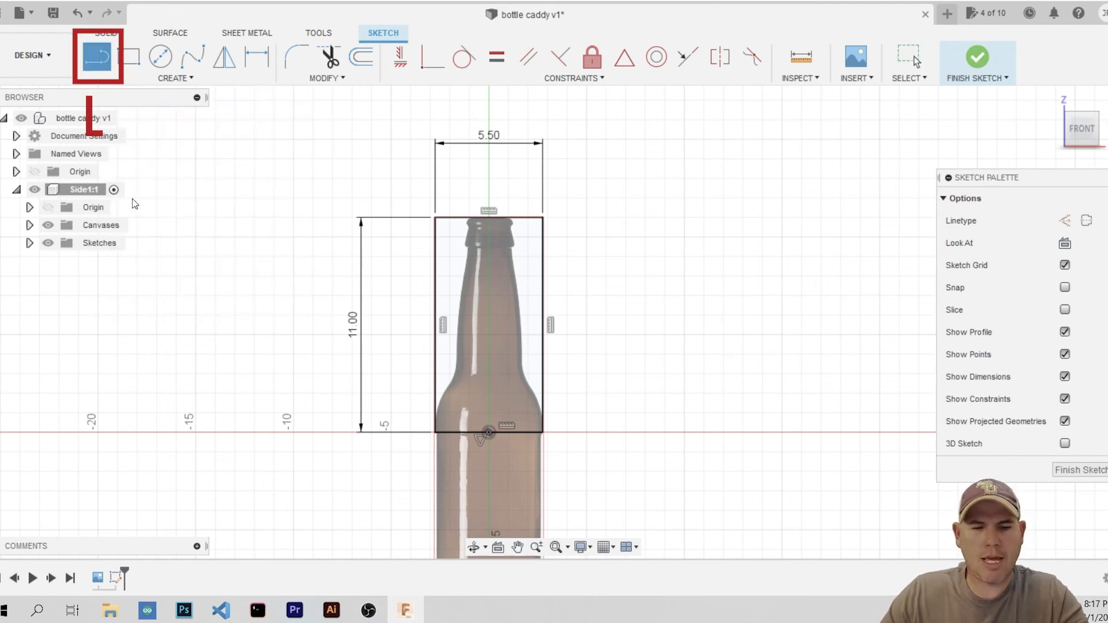
left_click(435, 338)
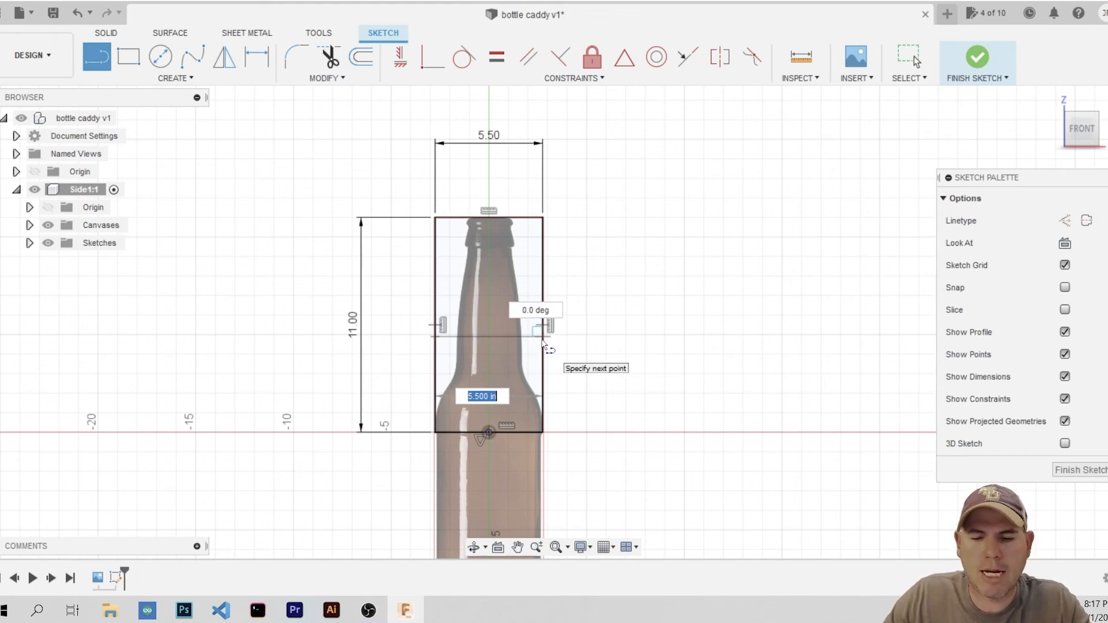
left_click(543, 343)
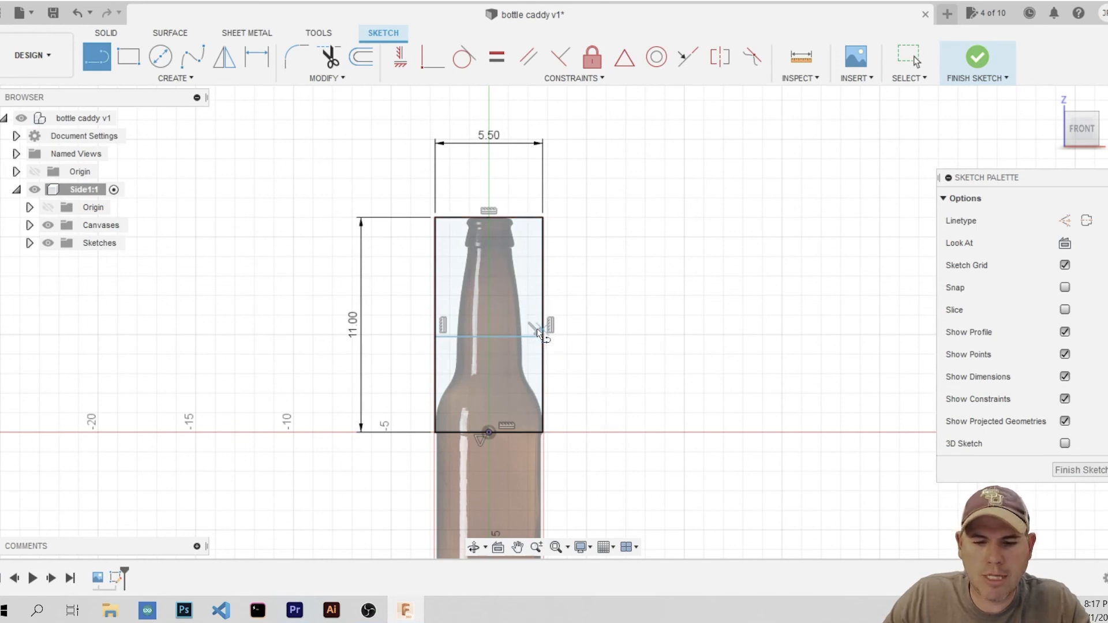
left_click(558, 58)
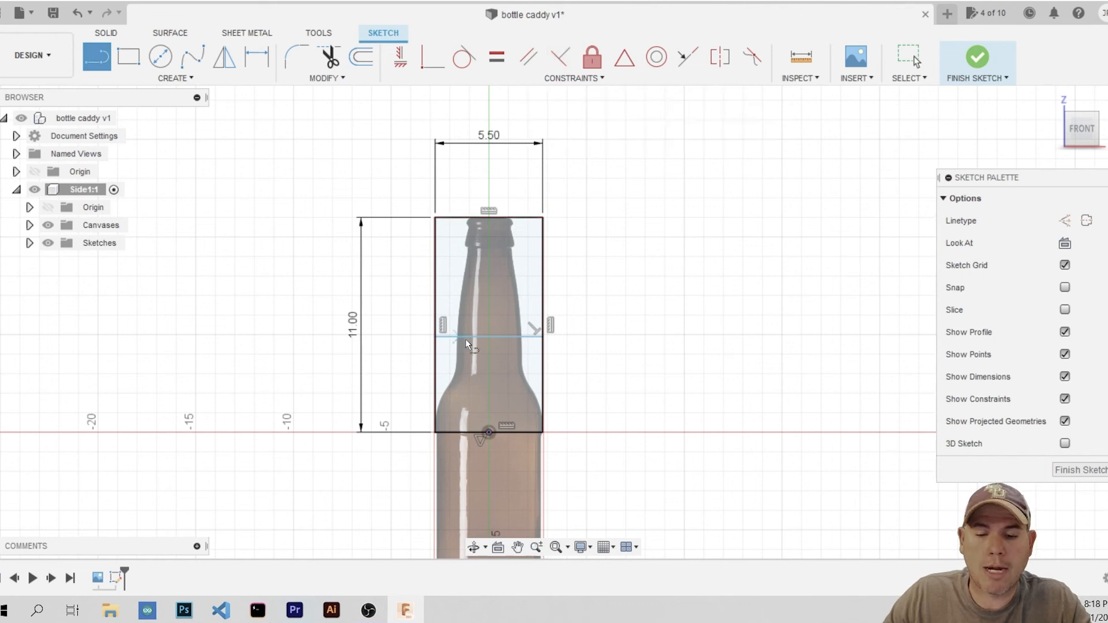
key("Escape")
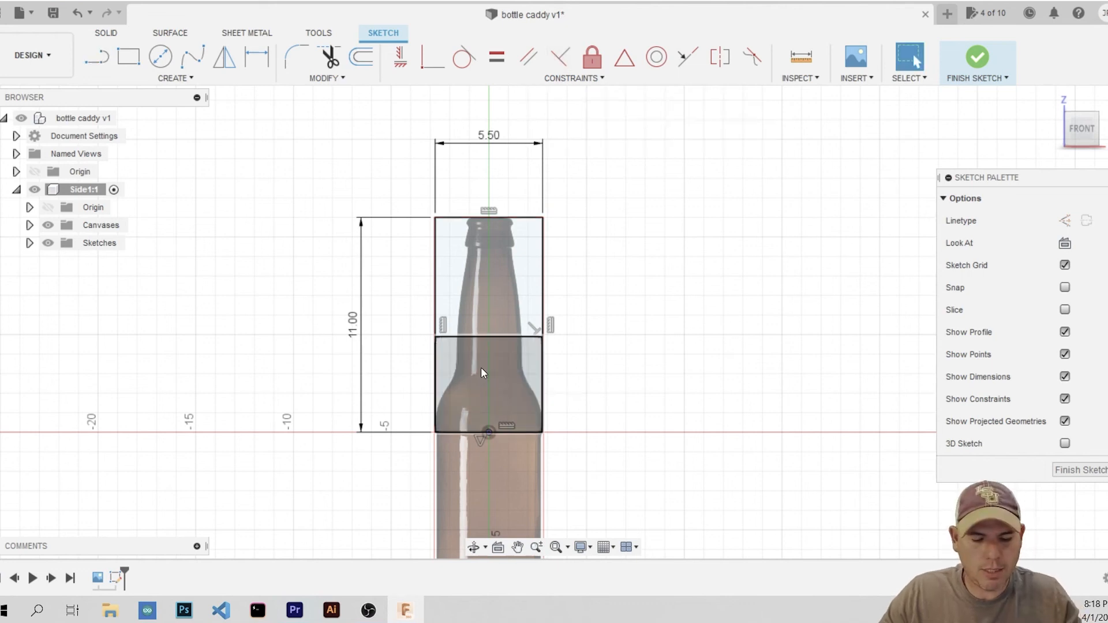
key("ctrl+z")
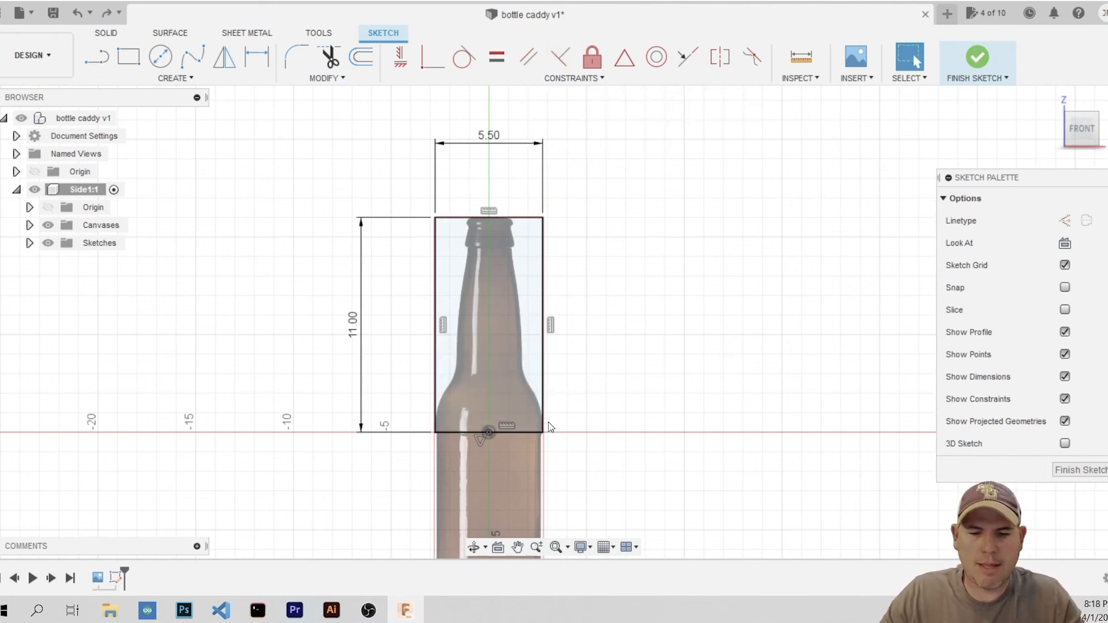
Draw a slanted line about 5.6 in long between the rectangle's vertical sides and constrain it perpendicular to the right side
key("l")
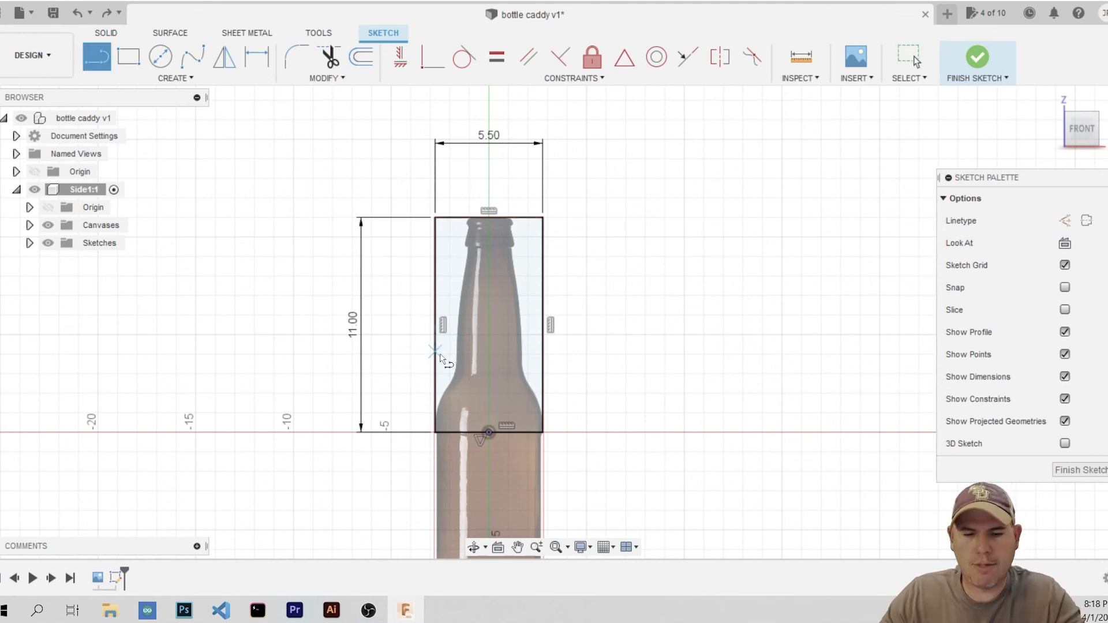
left_click(432, 342)
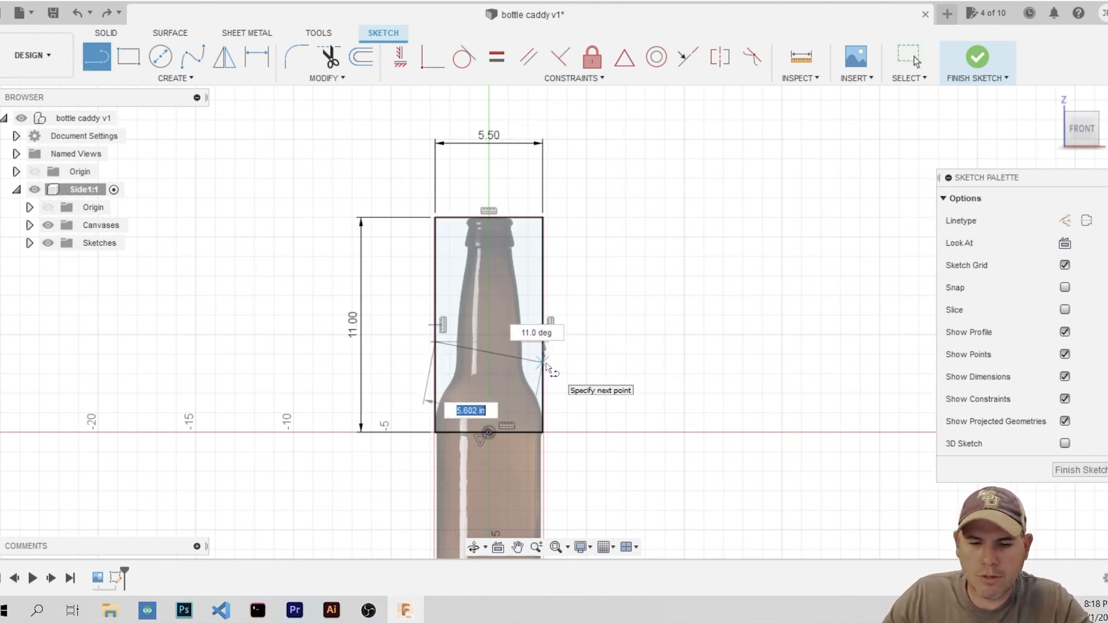
double_click(542, 362)
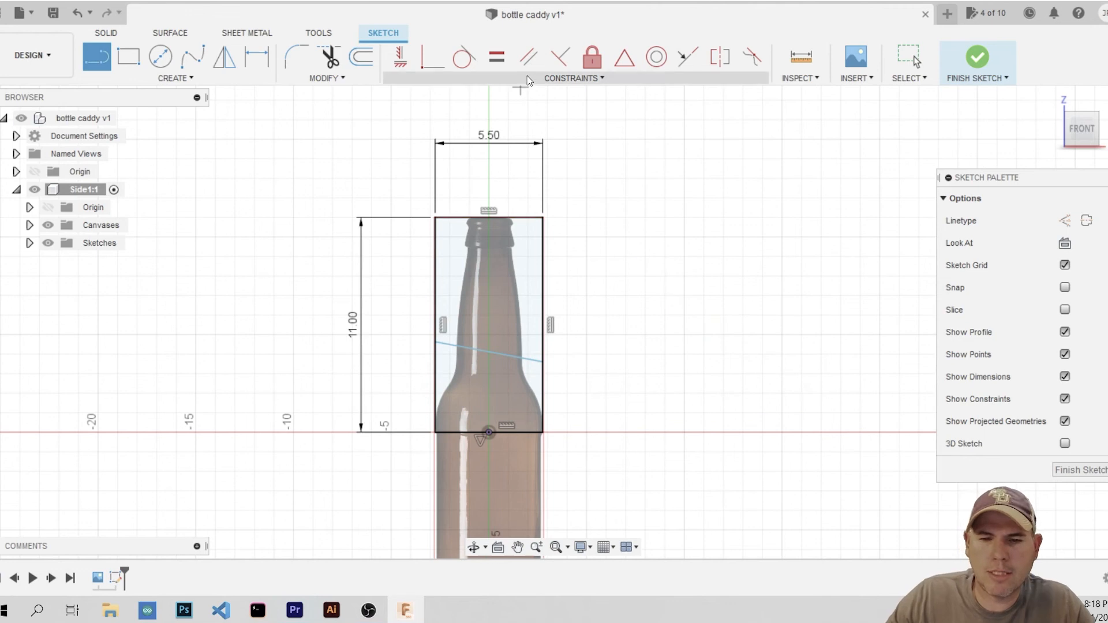
left_click(559, 56)
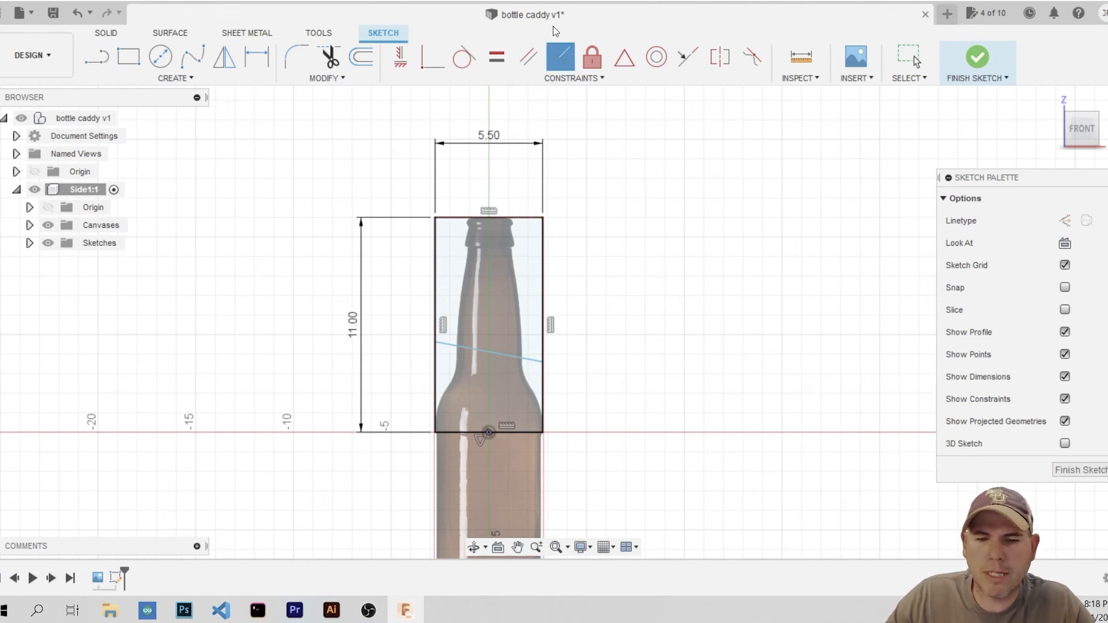
left_click(524, 359)
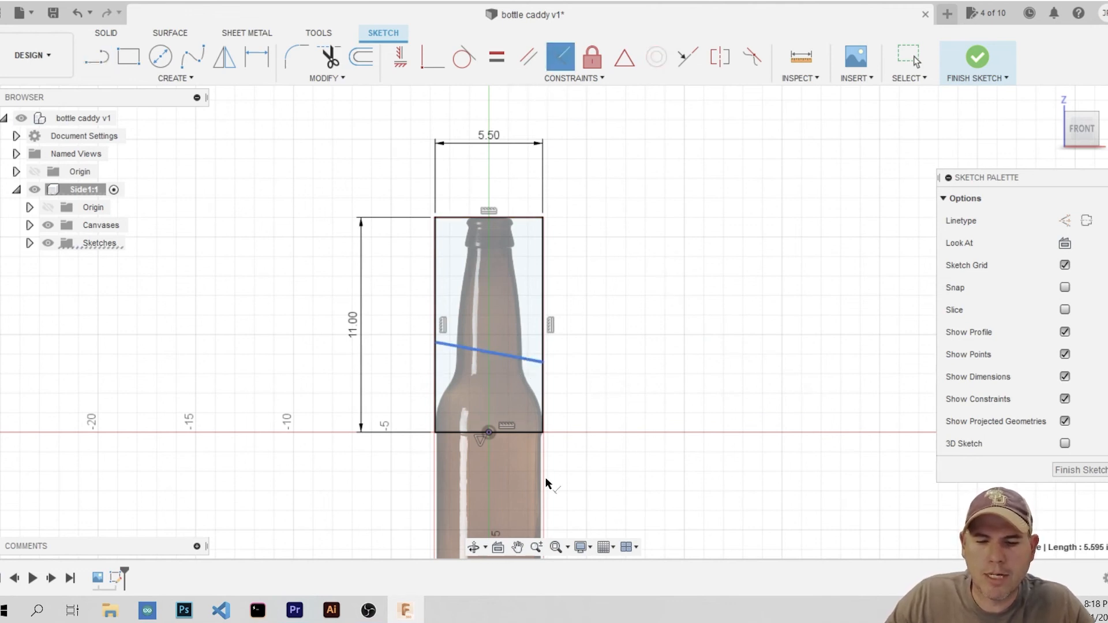
left_click(543, 285)
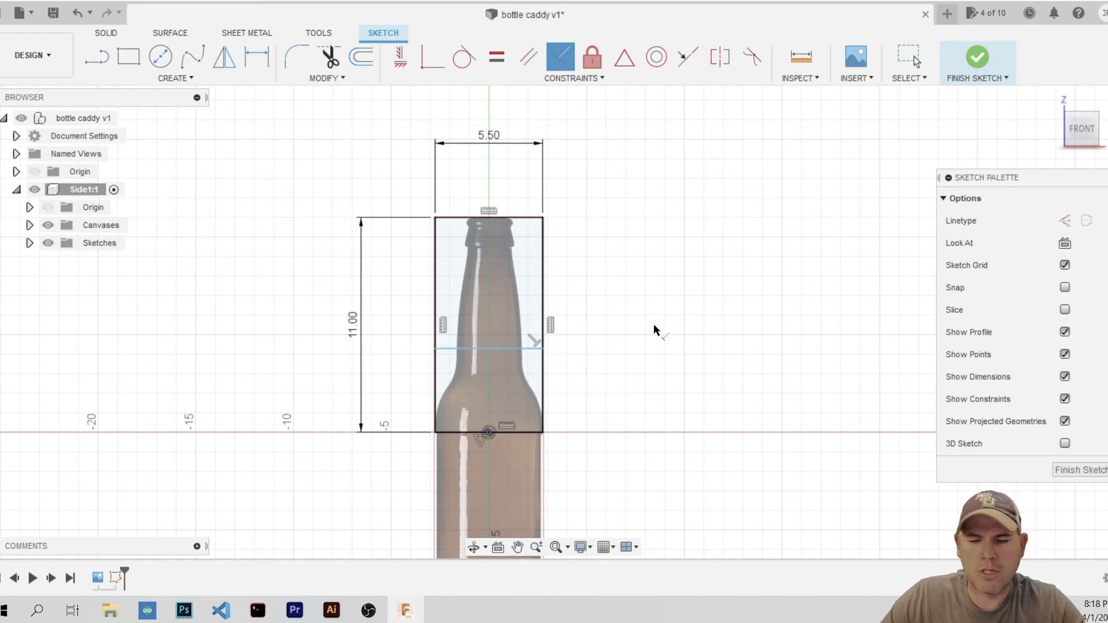
Dimension the line crossing the rectangle at 4.5 in above the rectangle's base line
key("d")
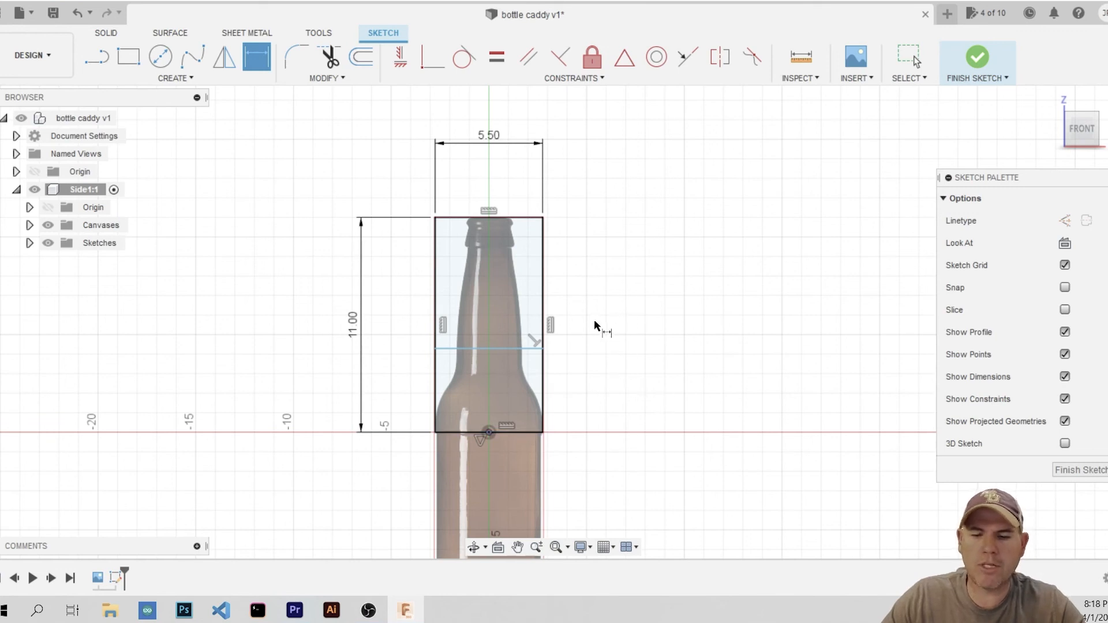
left_click(526, 437)
left_click(520, 349)
left_click(650, 346)
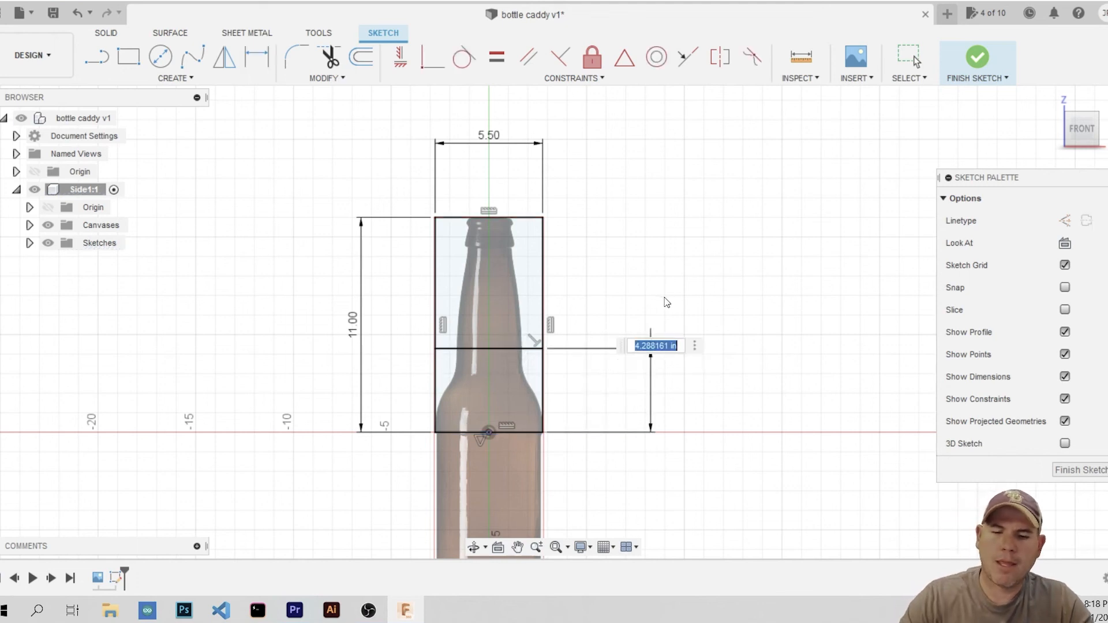
type("4.5")
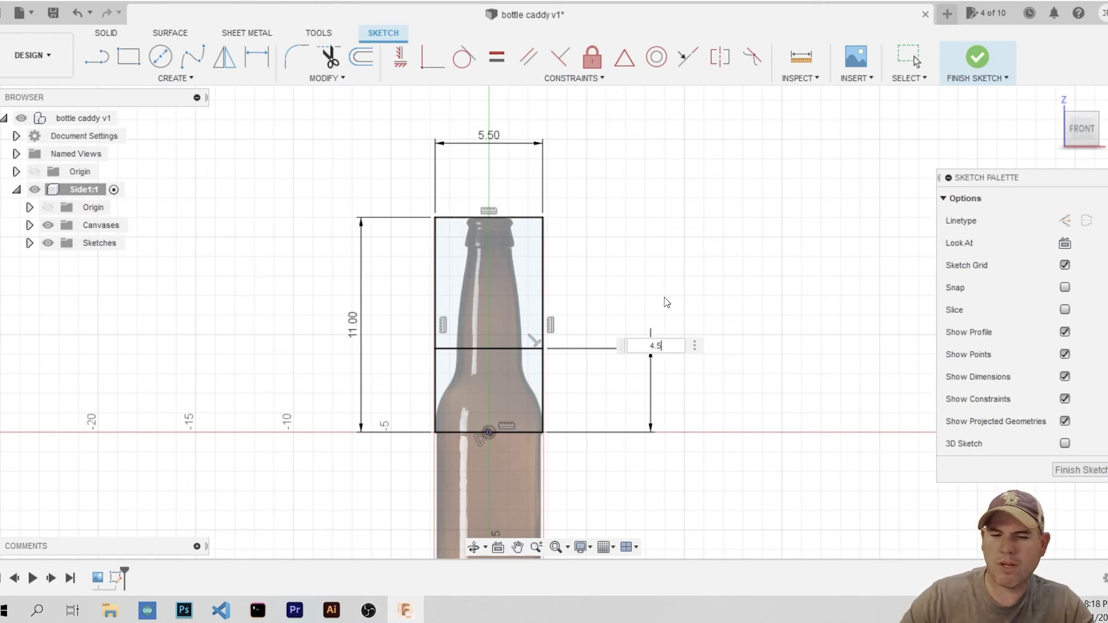
key("Return")
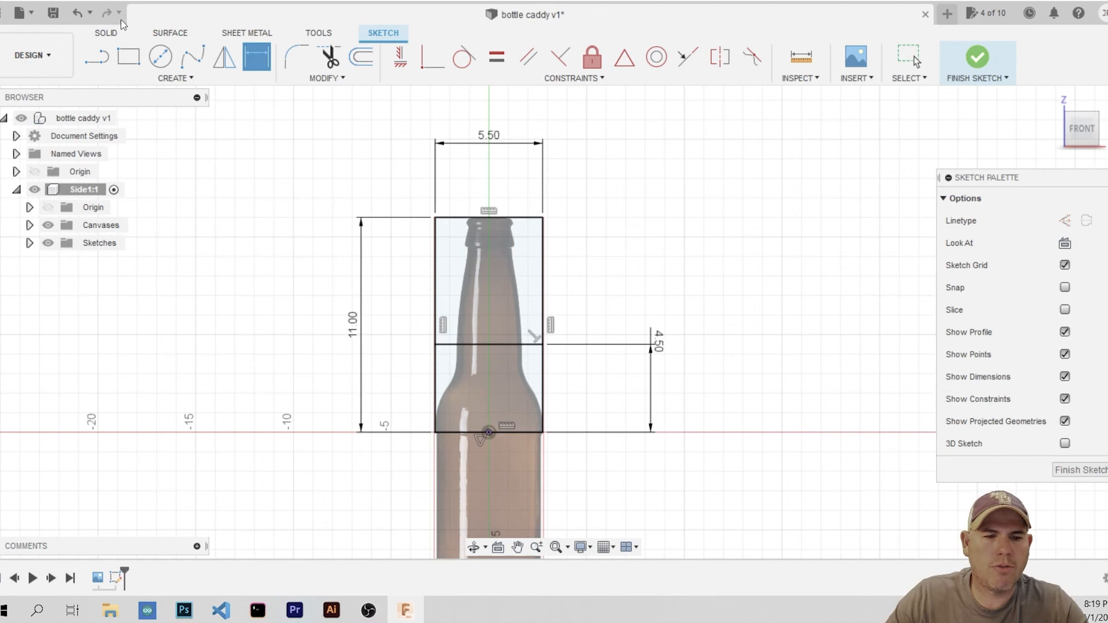
Draw a second line across the rectangle between its vertical sides, just below the 4.5 in line and perpendicular to the sides
left_click(97, 56)
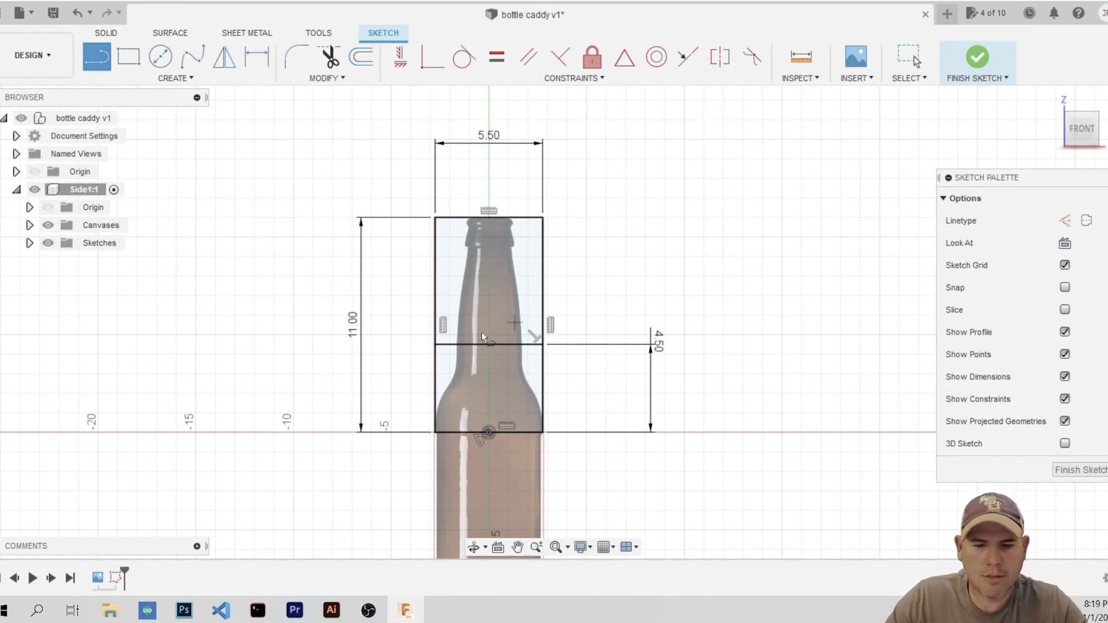
left_click(435, 356)
left_click(543, 357)
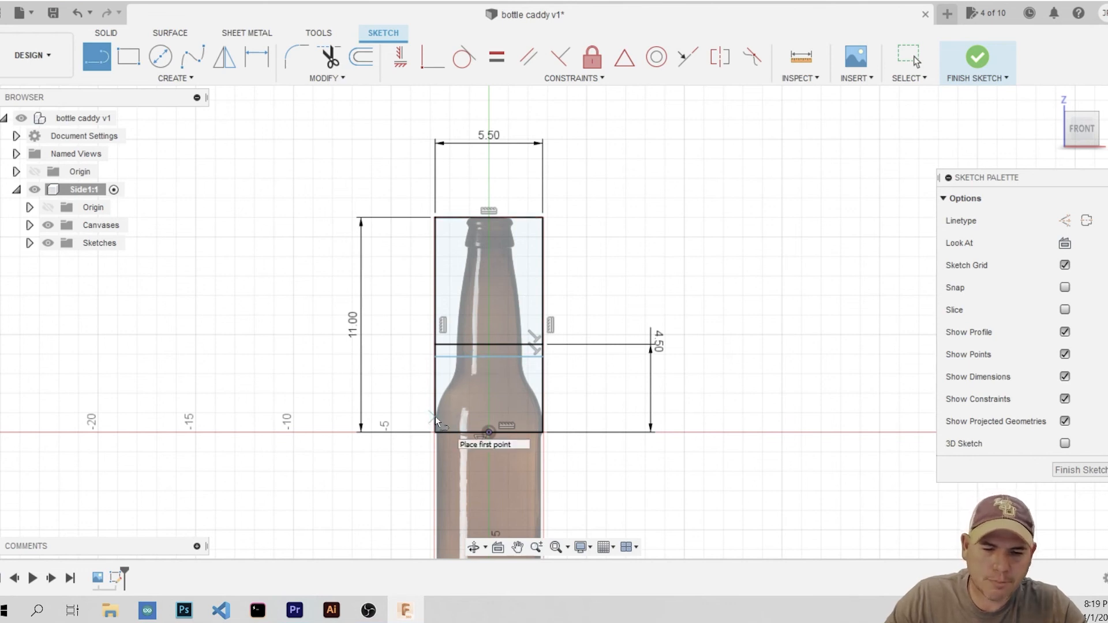
Sketch a thin rectangle spanning the full width between the vertical sides, slightly above the base line
key("r")
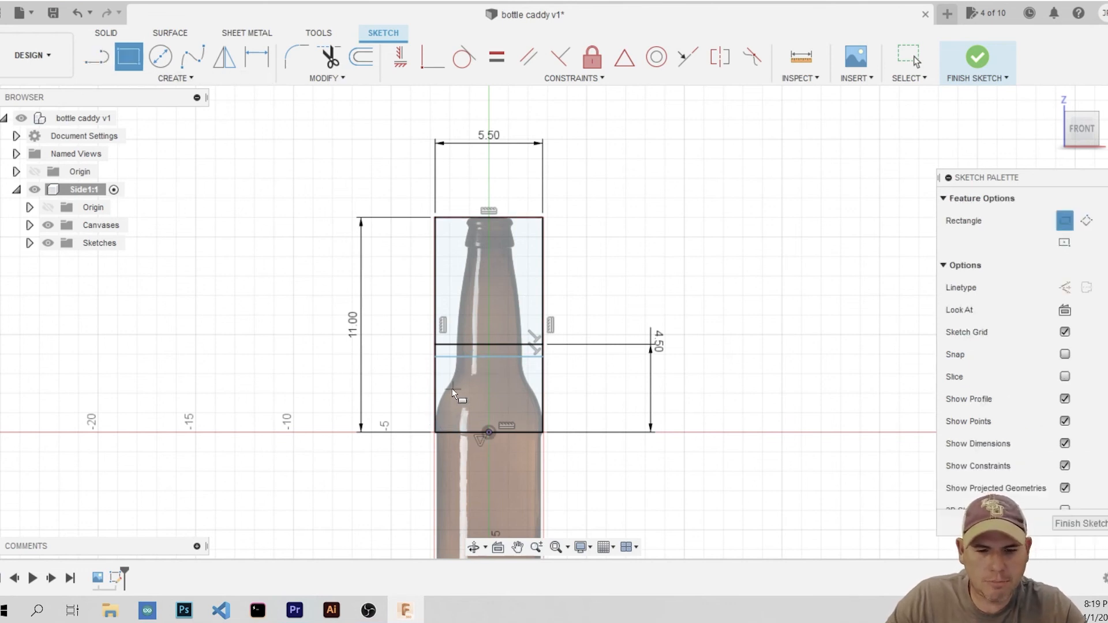
left_click(437, 400)
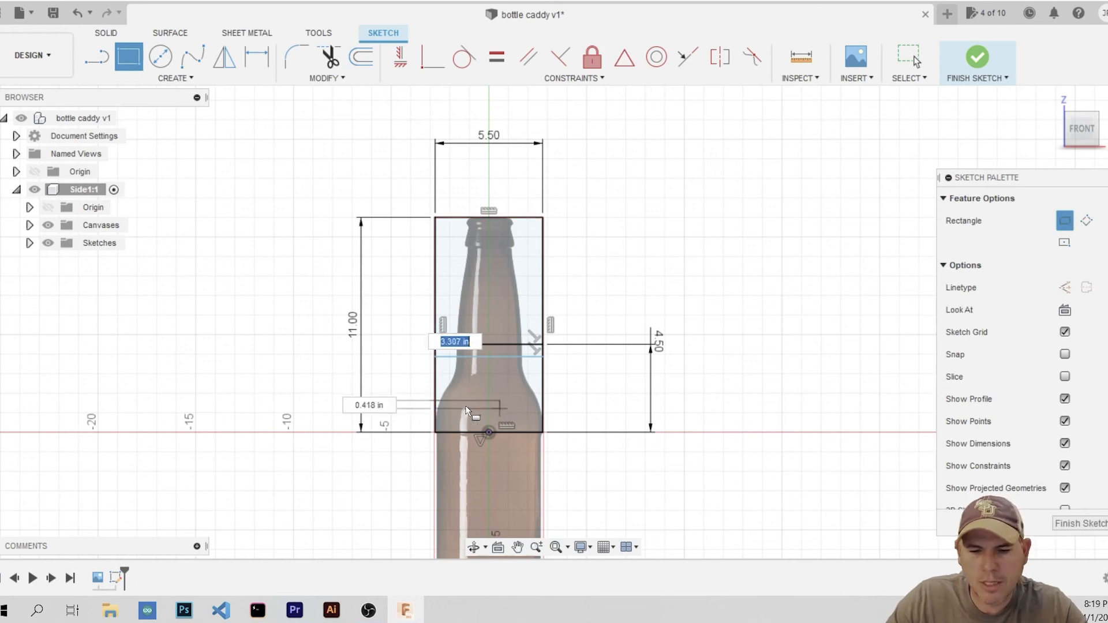
left_click(542, 415)
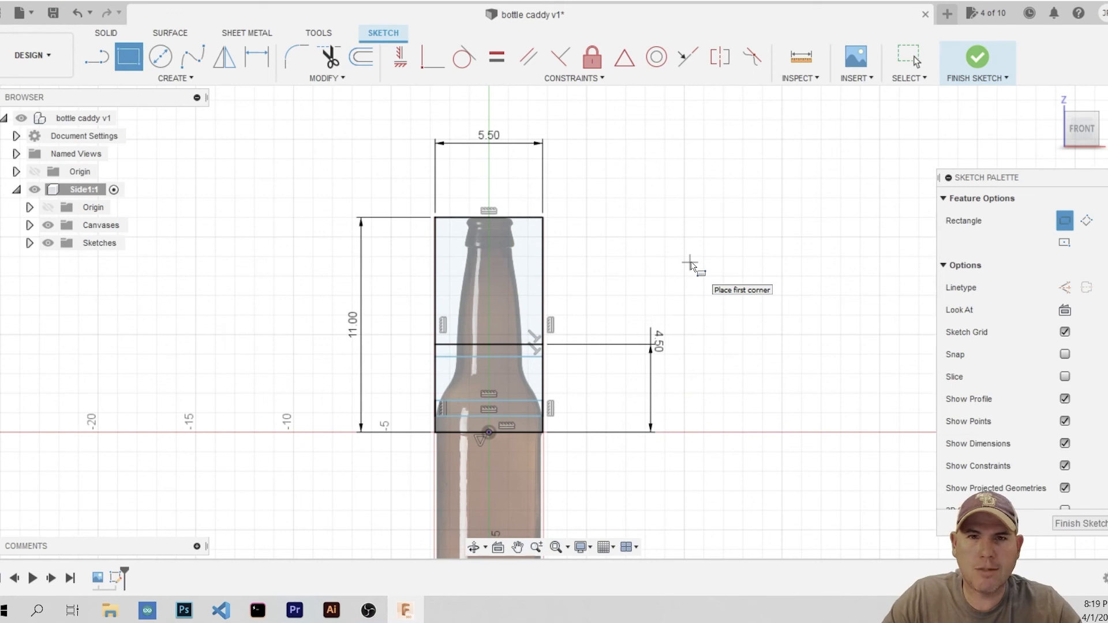
Dimension the offset between the base line and the thin rectangle's lower edge as .482/2
key("d")
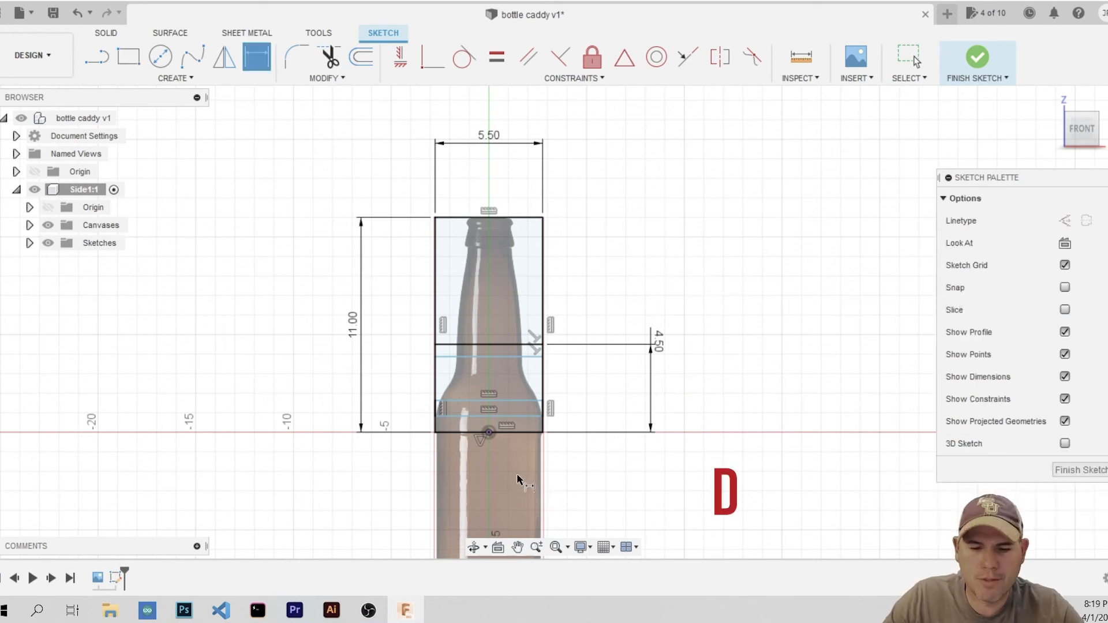
left_click(526, 433)
left_click(521, 420)
left_click(690, 421)
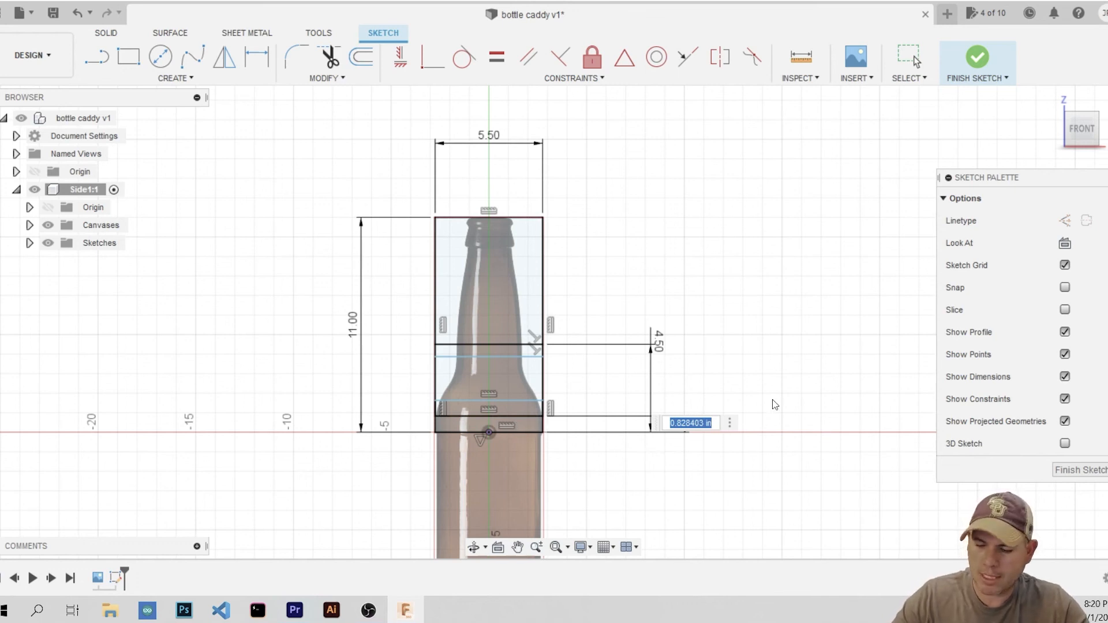
key("BackSpace")
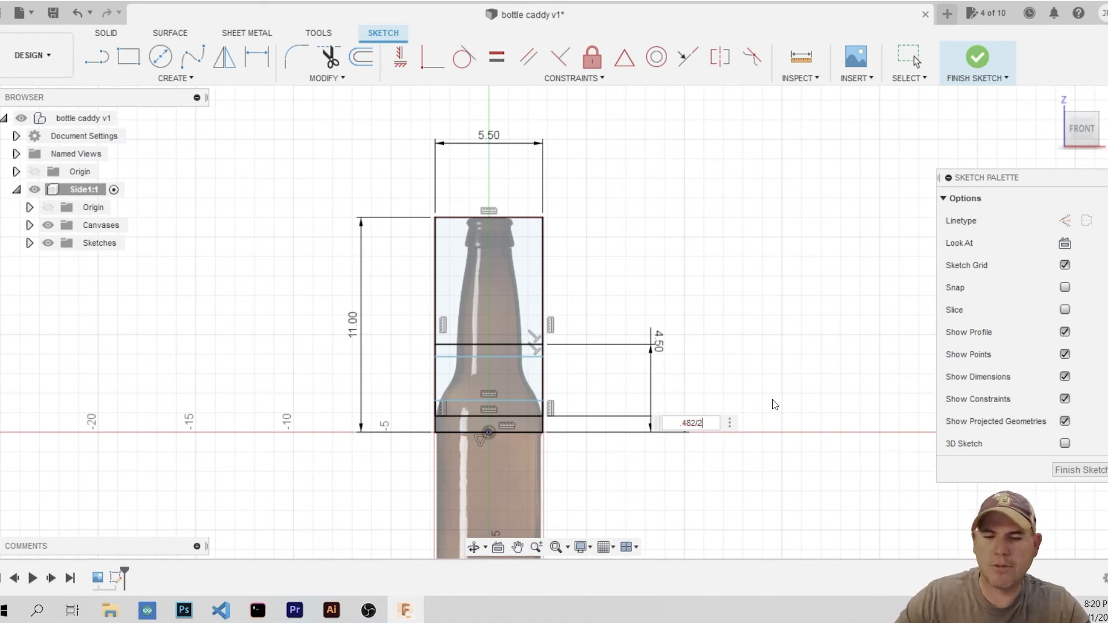
key("Return")
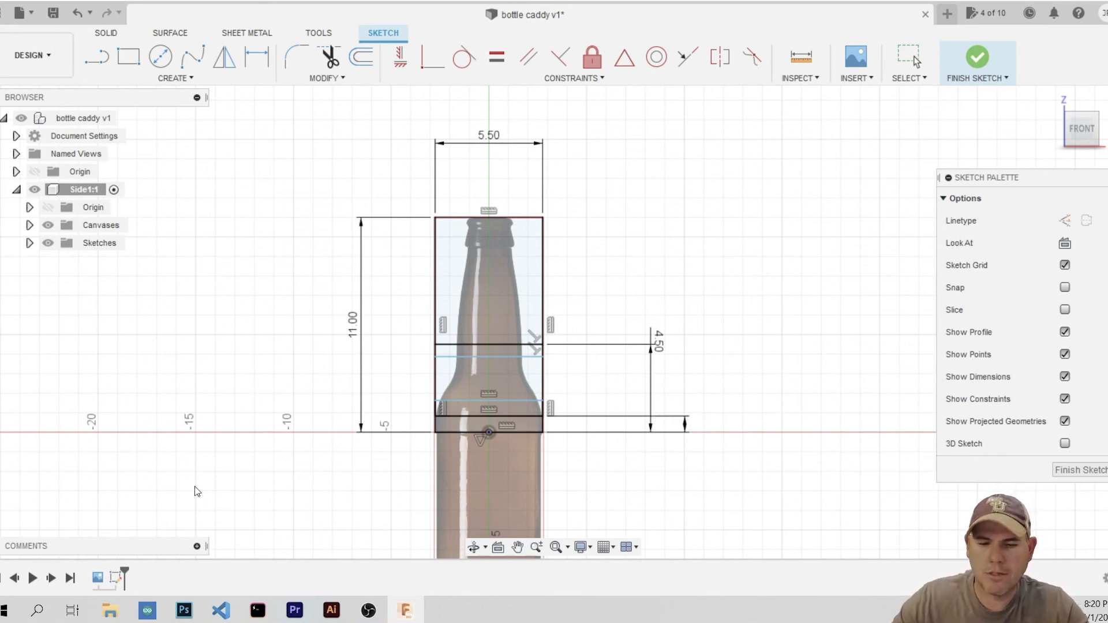
Dimension the thin rectangle's height and link it to the base offset dimension, d4
key("d")
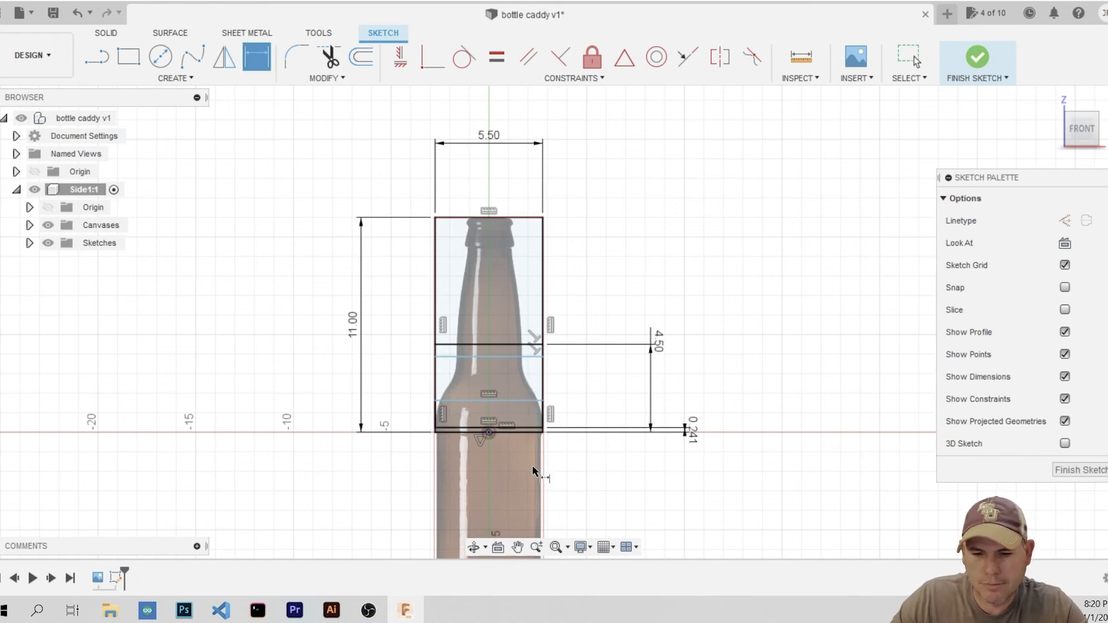
scroll(521, 450, "up", 2)
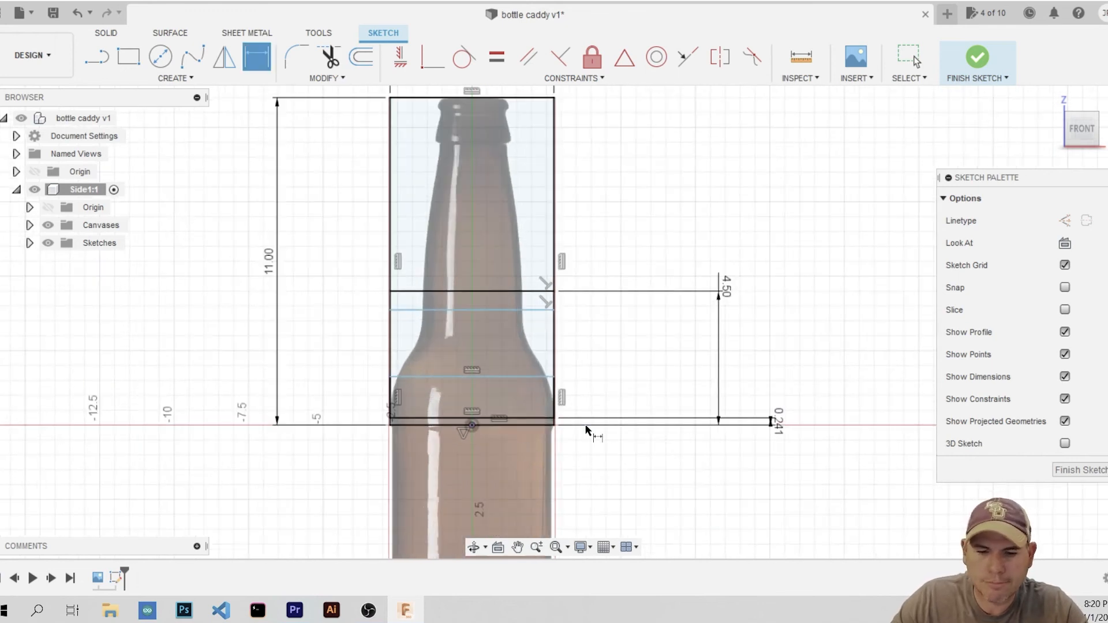
left_click(536, 420)
left_click(535, 377)
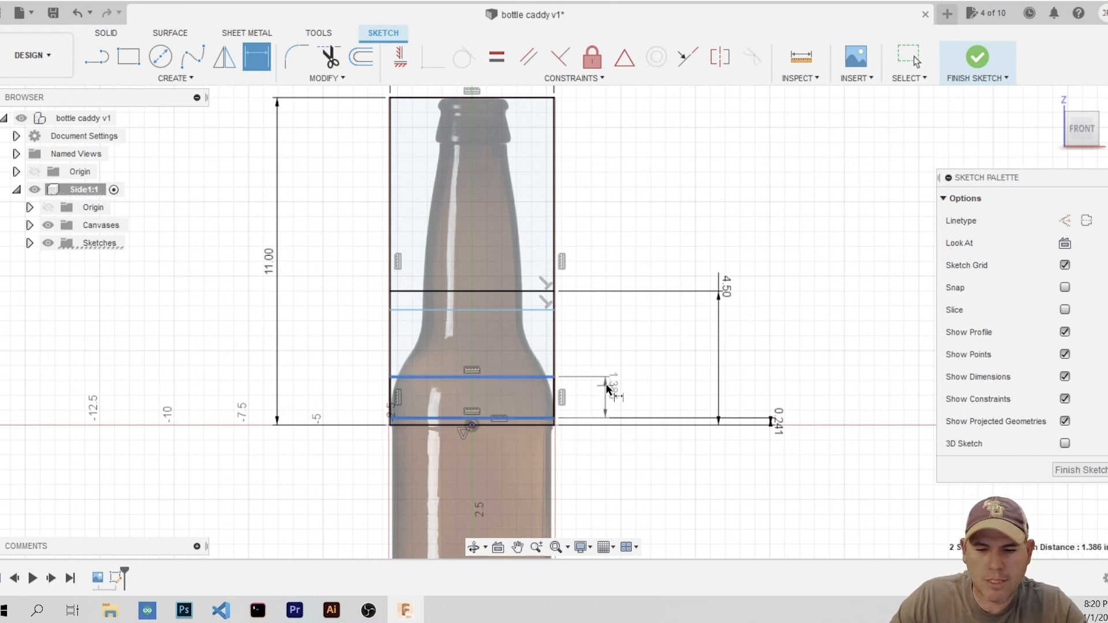
left_click(648, 375)
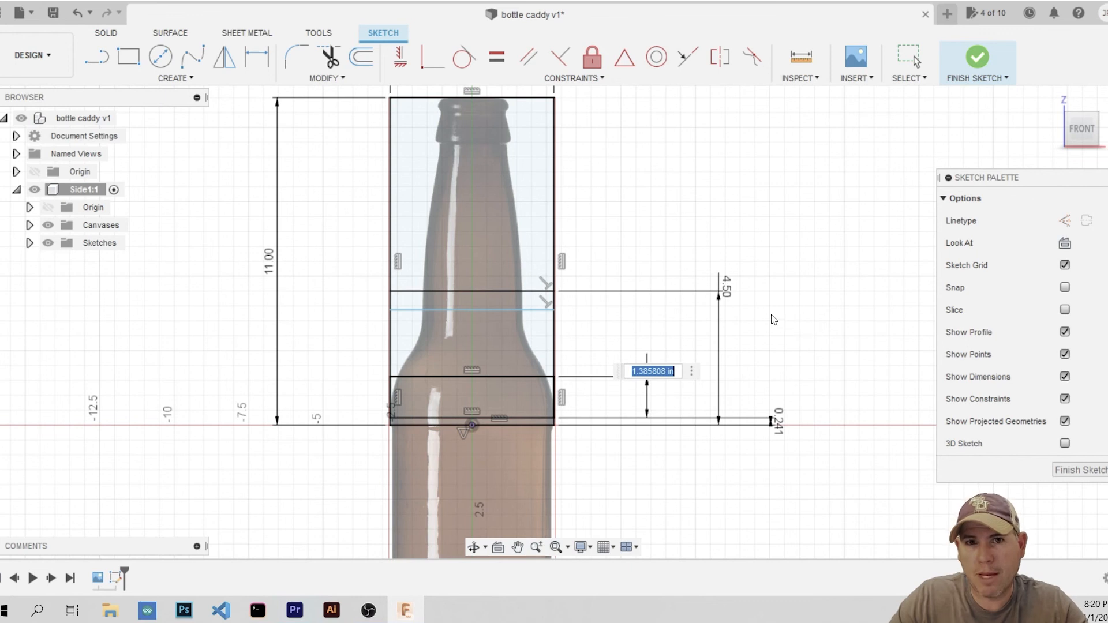
left_click(779, 428)
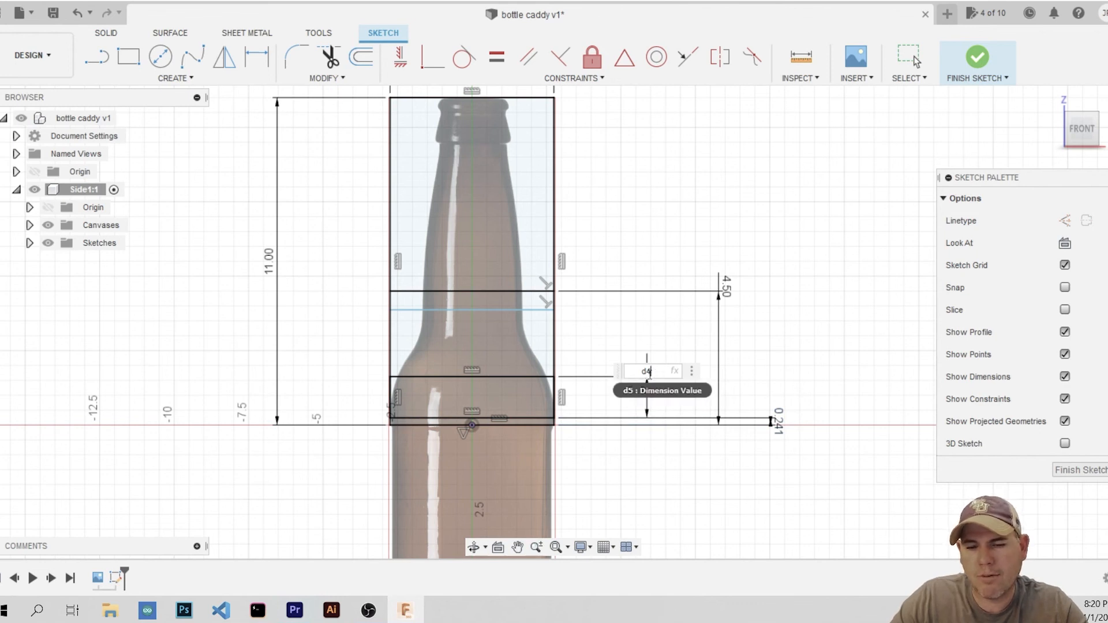
key("Return")
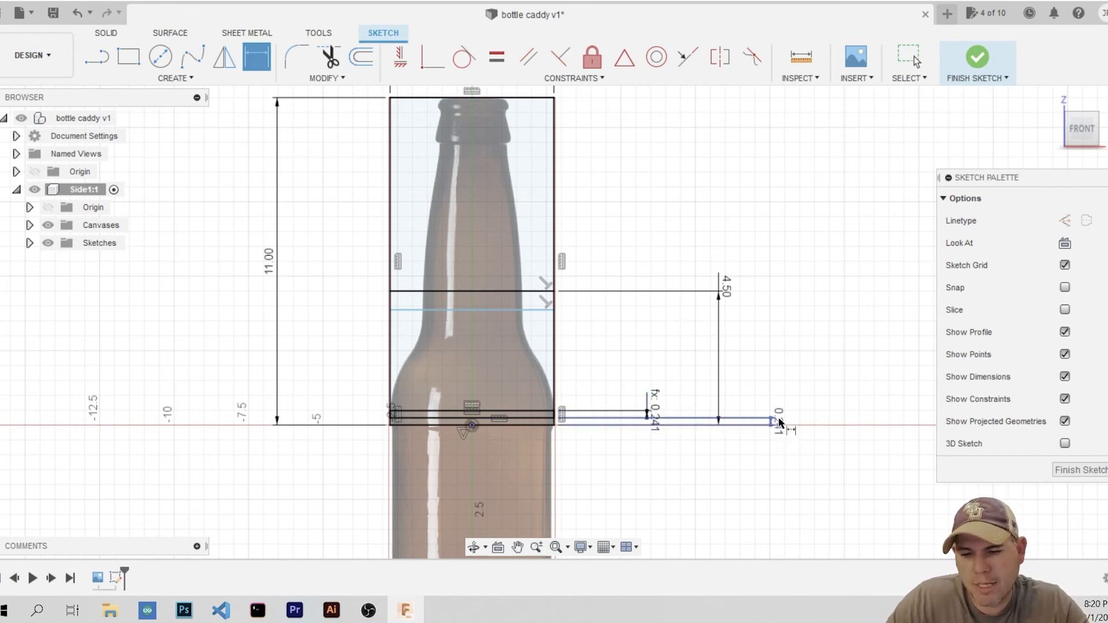
Dimension the gap between the two upper cross lines and link it to the base offset dimension, d4
left_click(515, 310)
left_click(518, 291)
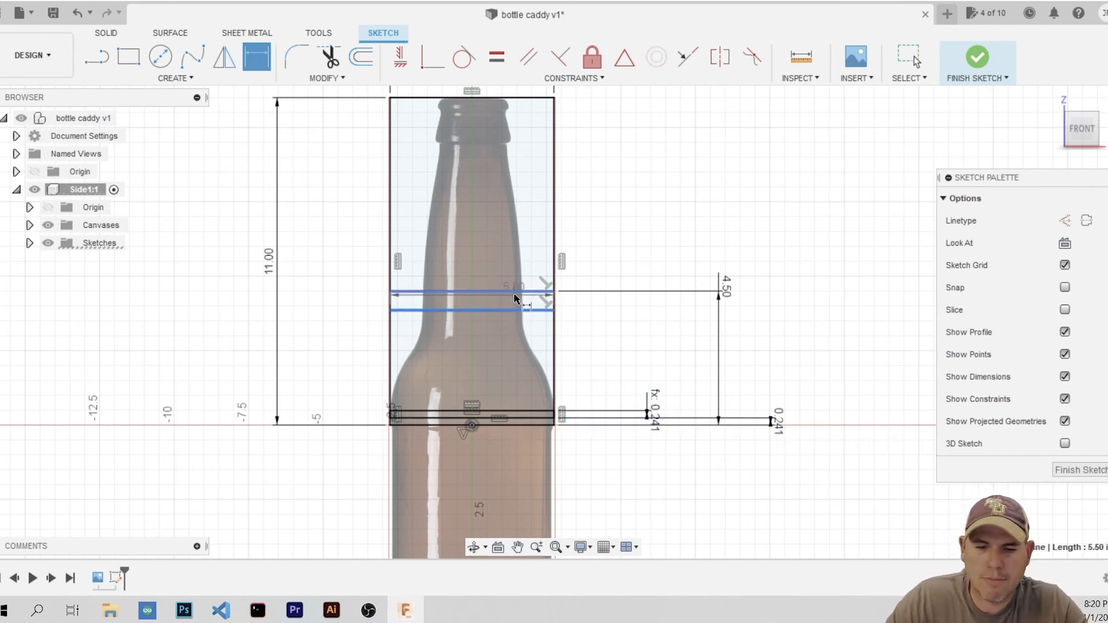
left_click(680, 309)
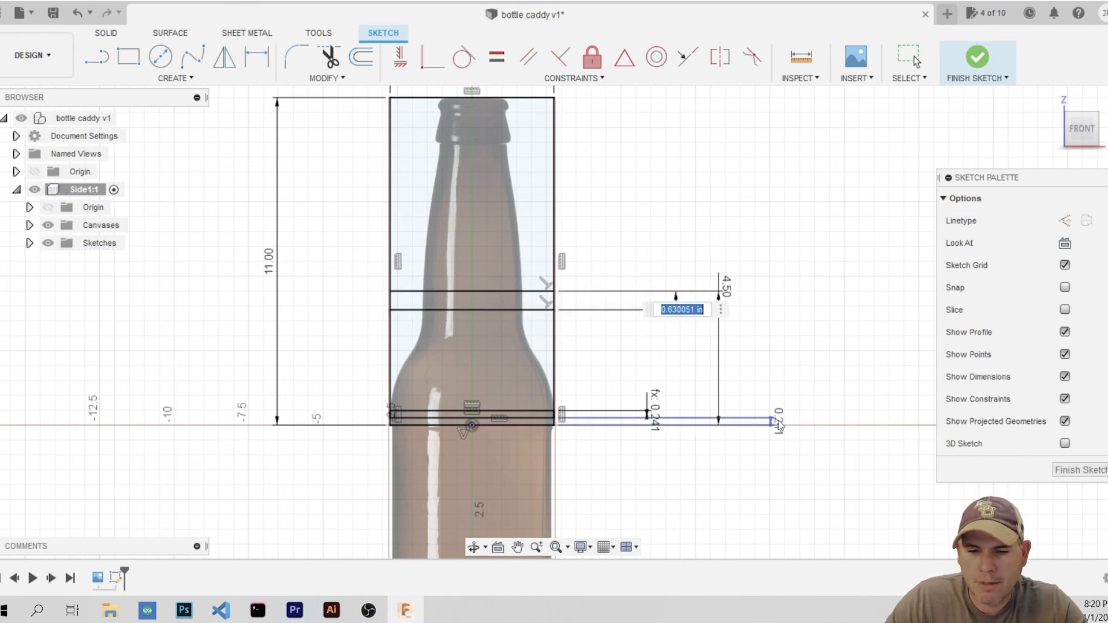
type("d4")
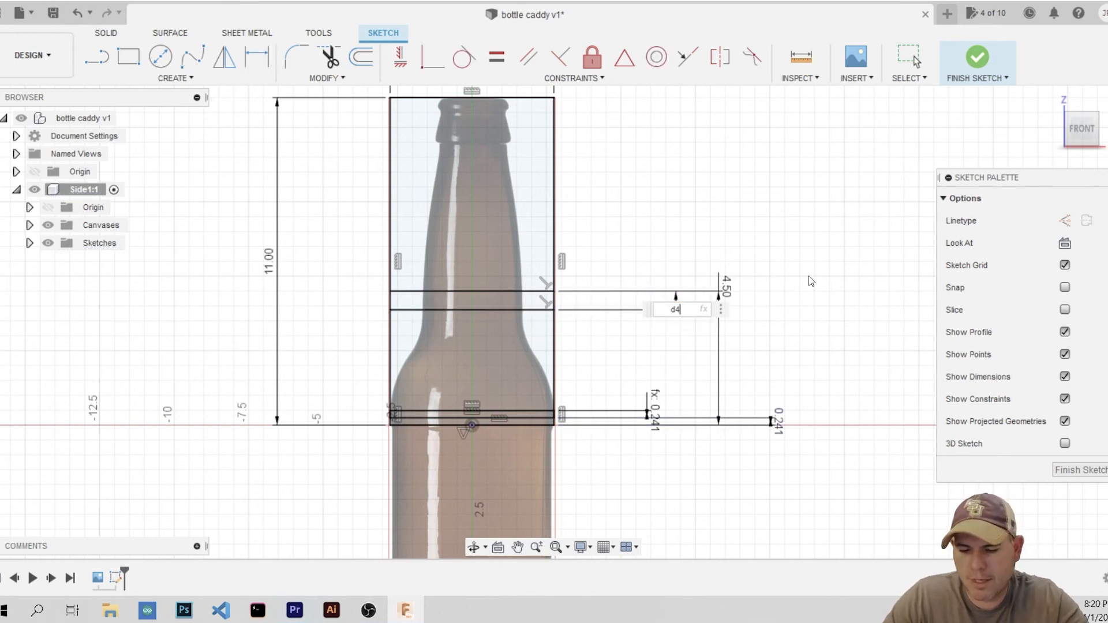
key("Return")
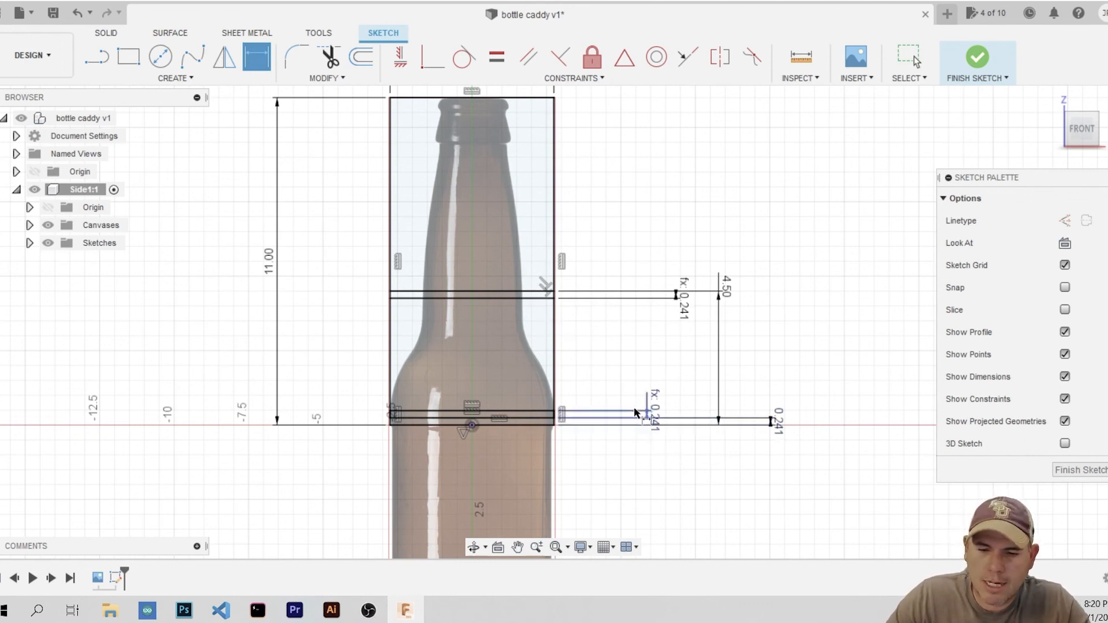
Try .5 in for the base offset dimension that drives the linked gaps, and undo it
double_click(777, 424)
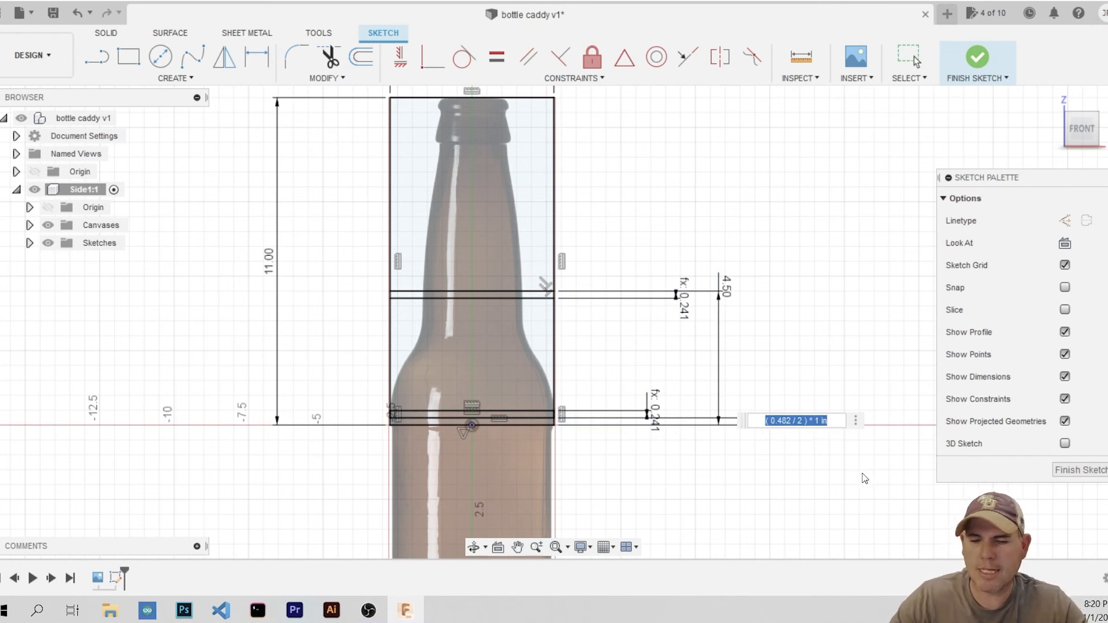
key("BackSpace")
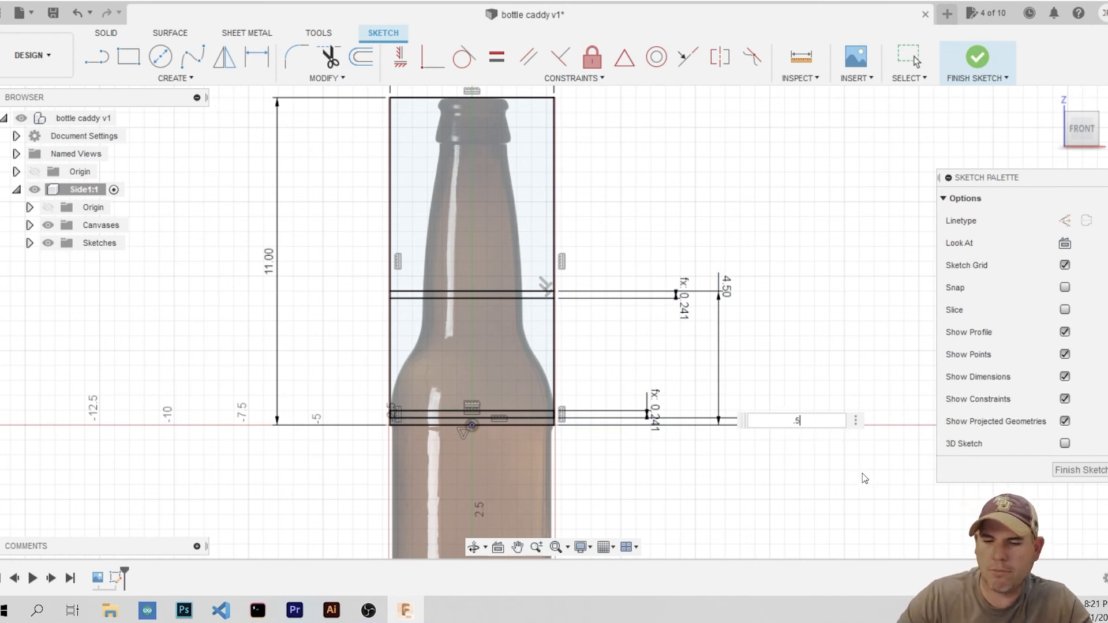
type(".5")
key("Return")
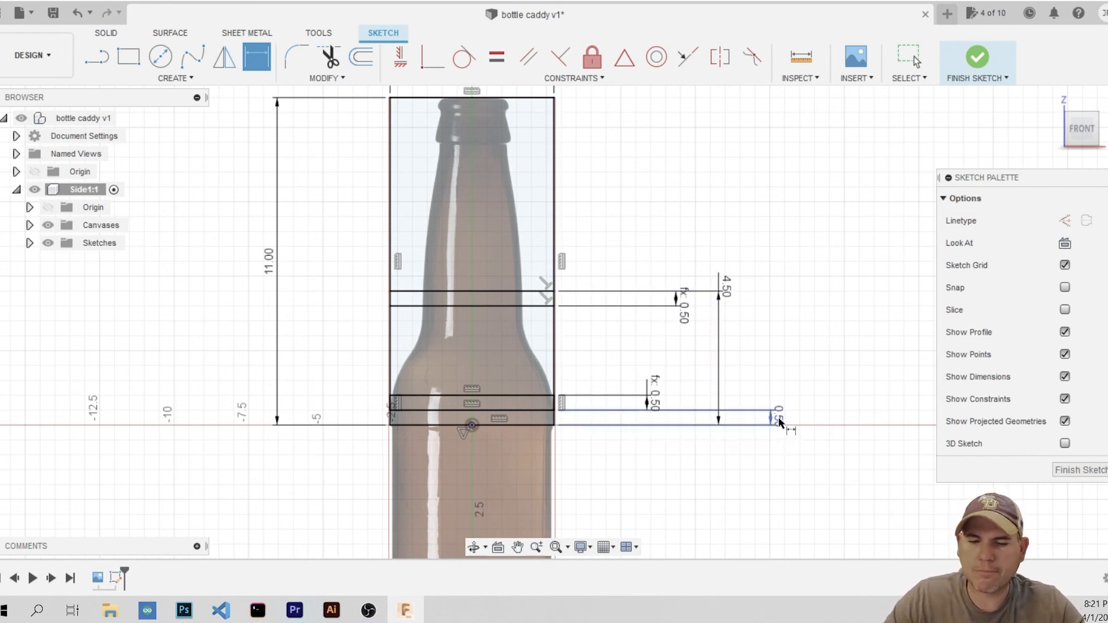
key("Escape")
key("ctrl+z")
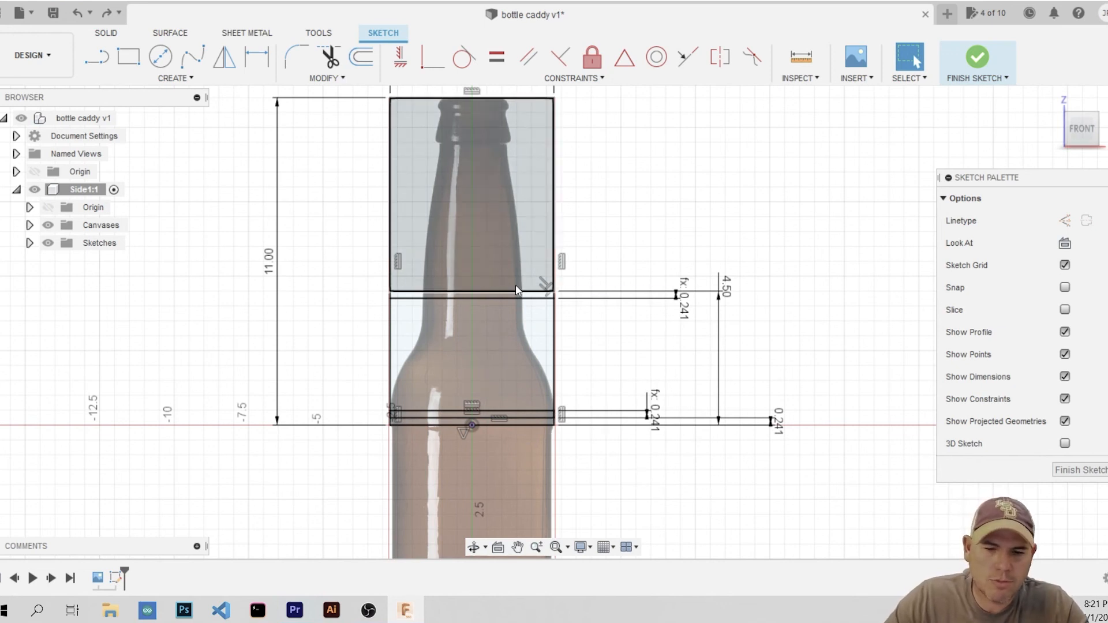
scroll(591, 305, "down", 3)
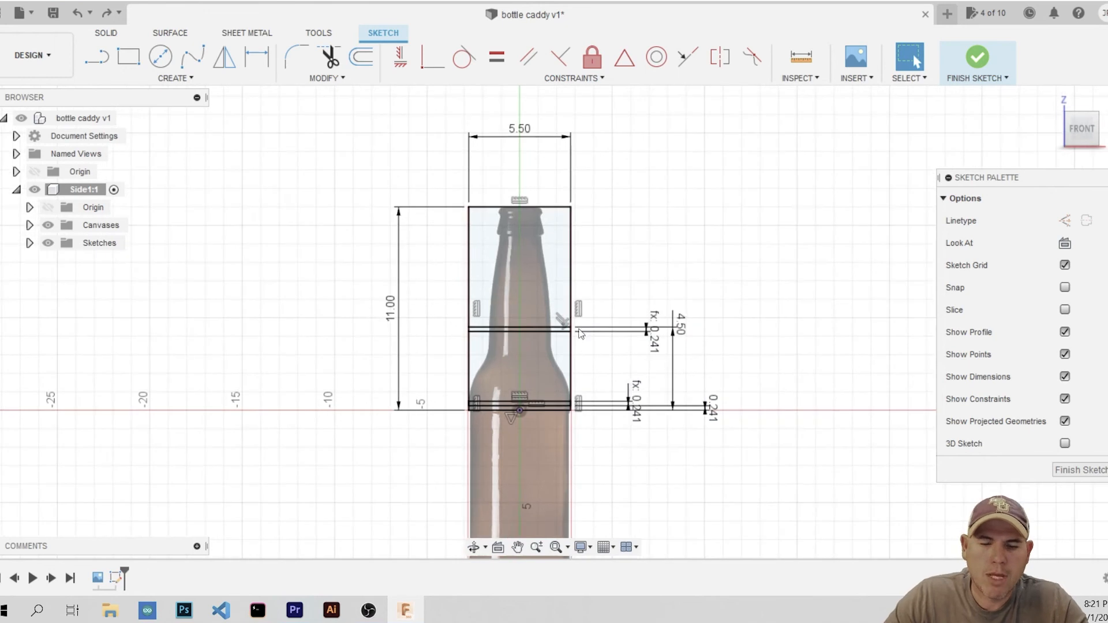
scroll(489, 212, "up", 3)
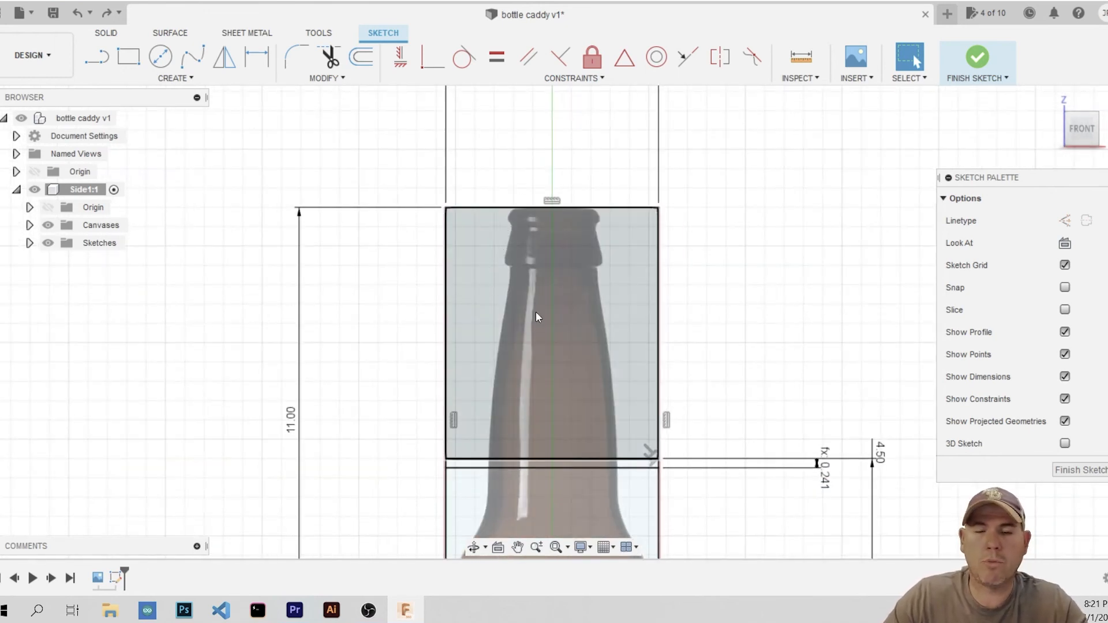
scroll(535, 316, "down", 3)
scroll(526, 358, "up", 3)
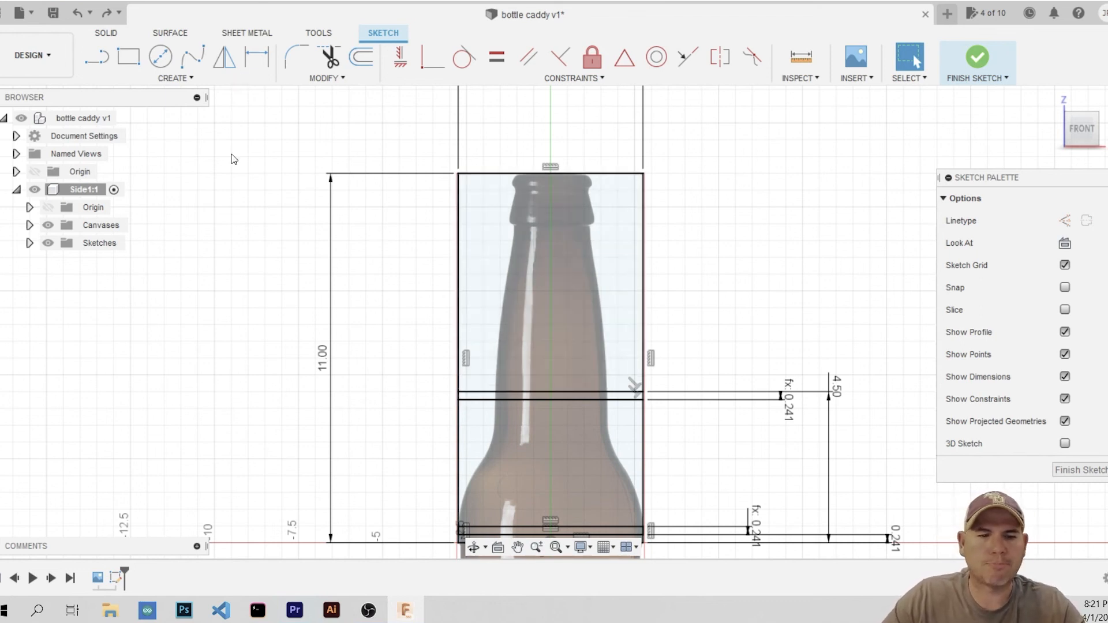
Trace the left outline of the bottle's lip and collar with a fit point spline, starting on the rectangle's top edge
left_click(190, 56)
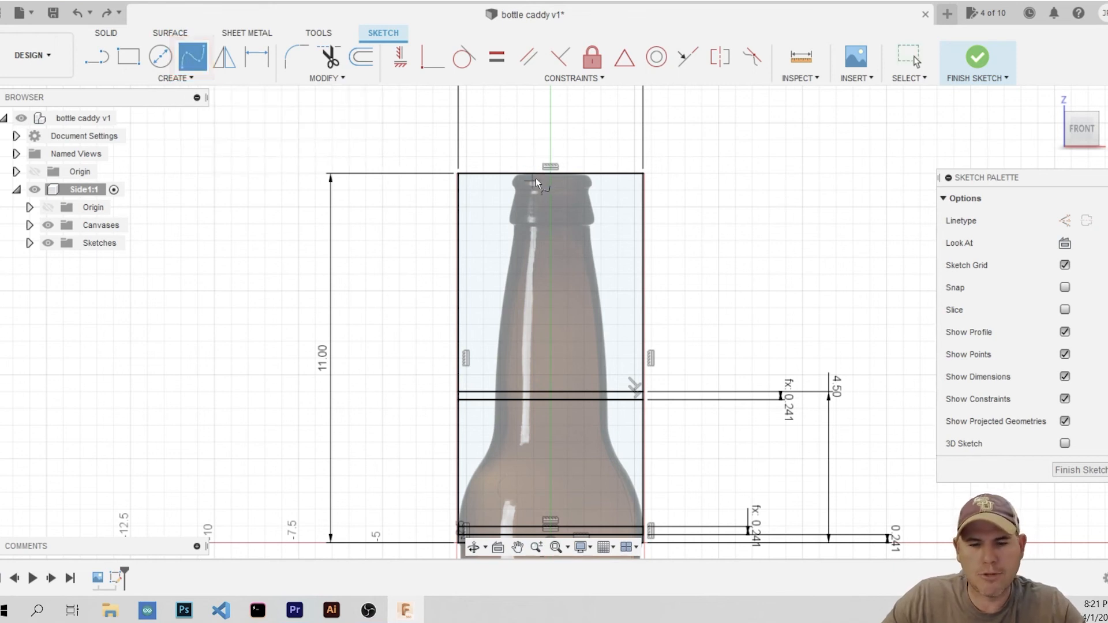
scroll(520, 175, "up", 4)
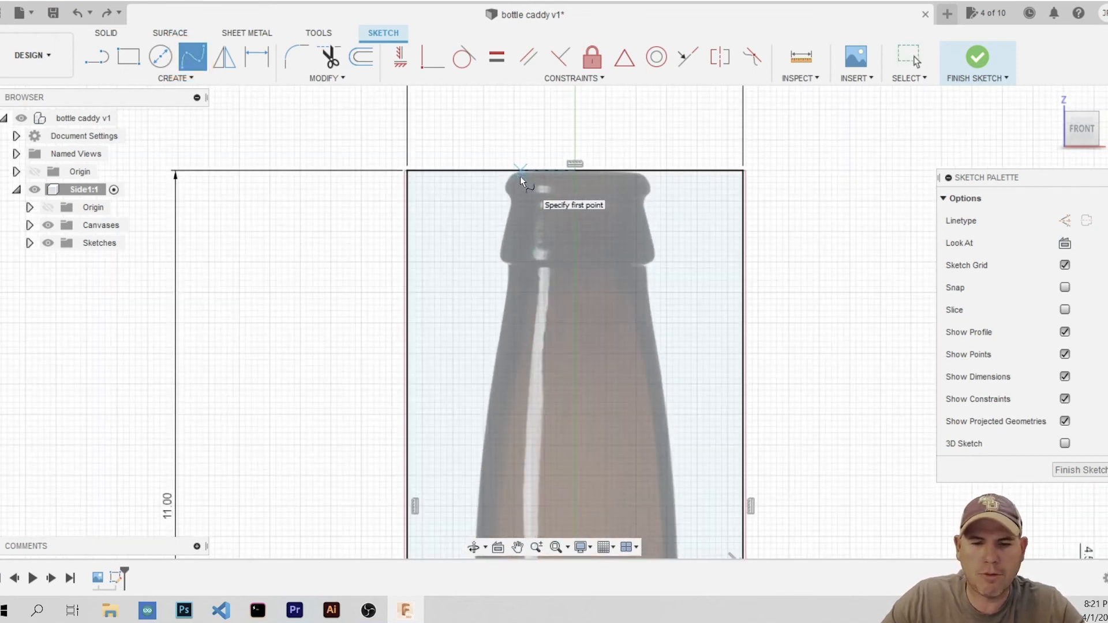
scroll(524, 174, "up", 3)
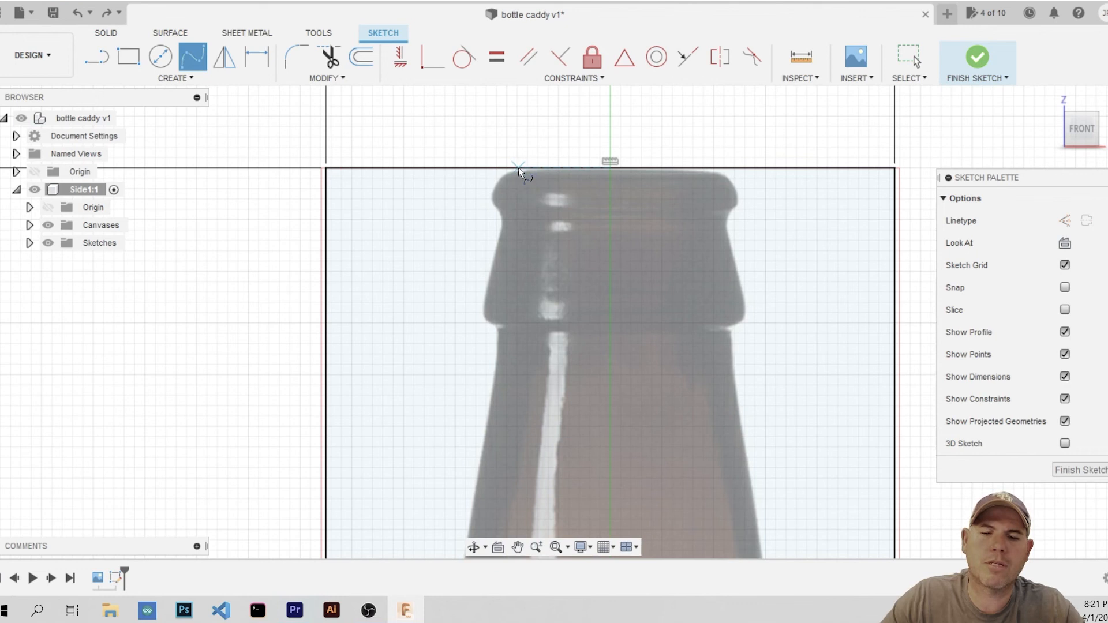
left_click(515, 167)
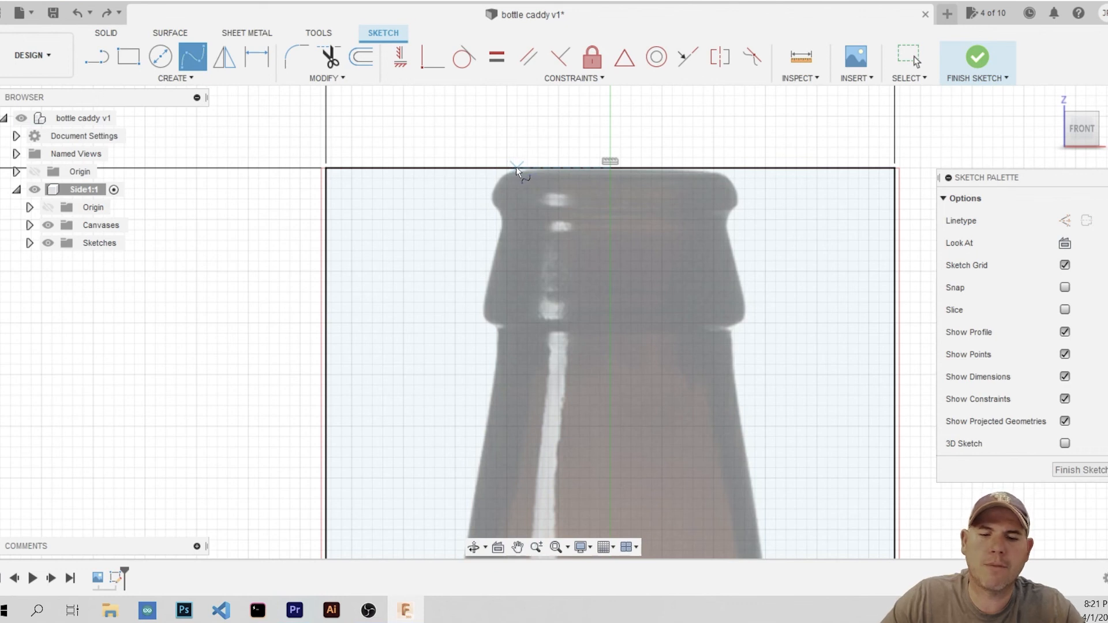
left_click(489, 194)
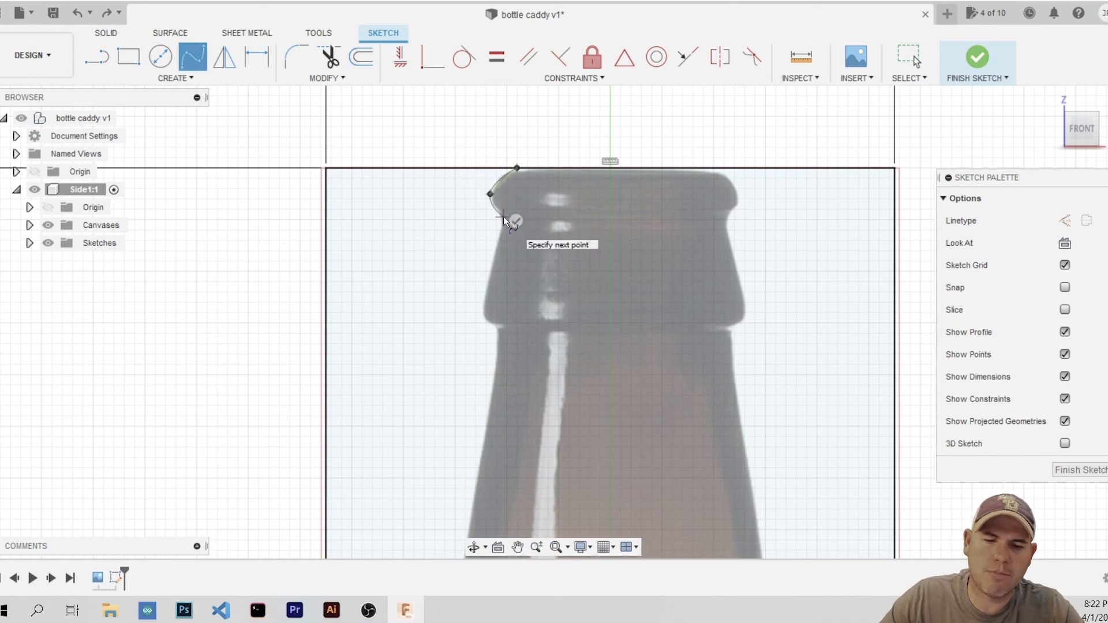
left_click(503, 216)
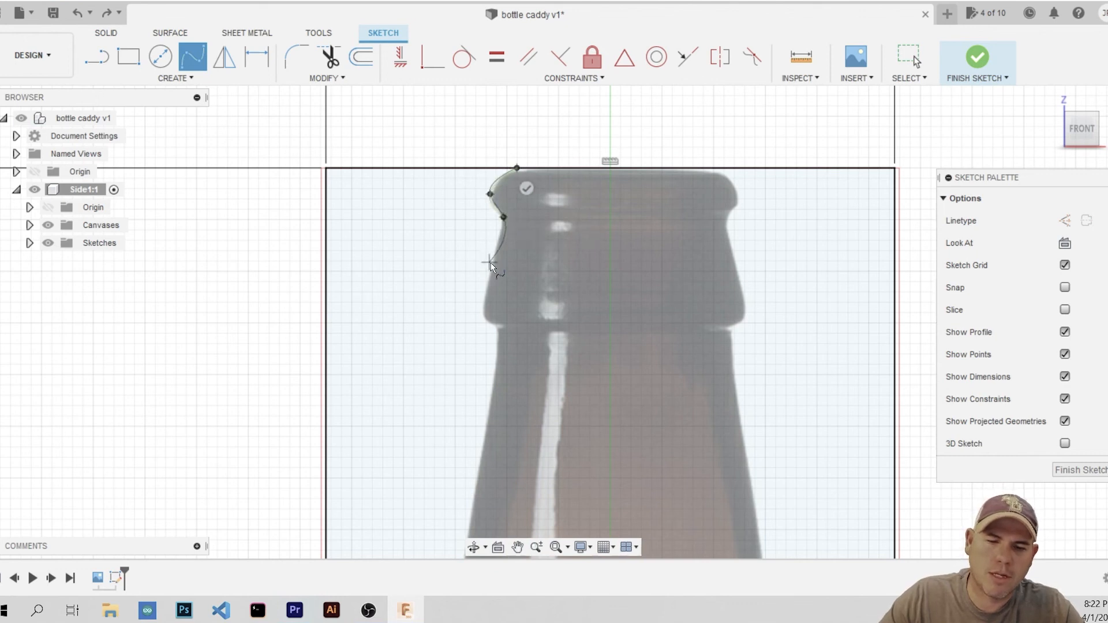
left_click(489, 270)
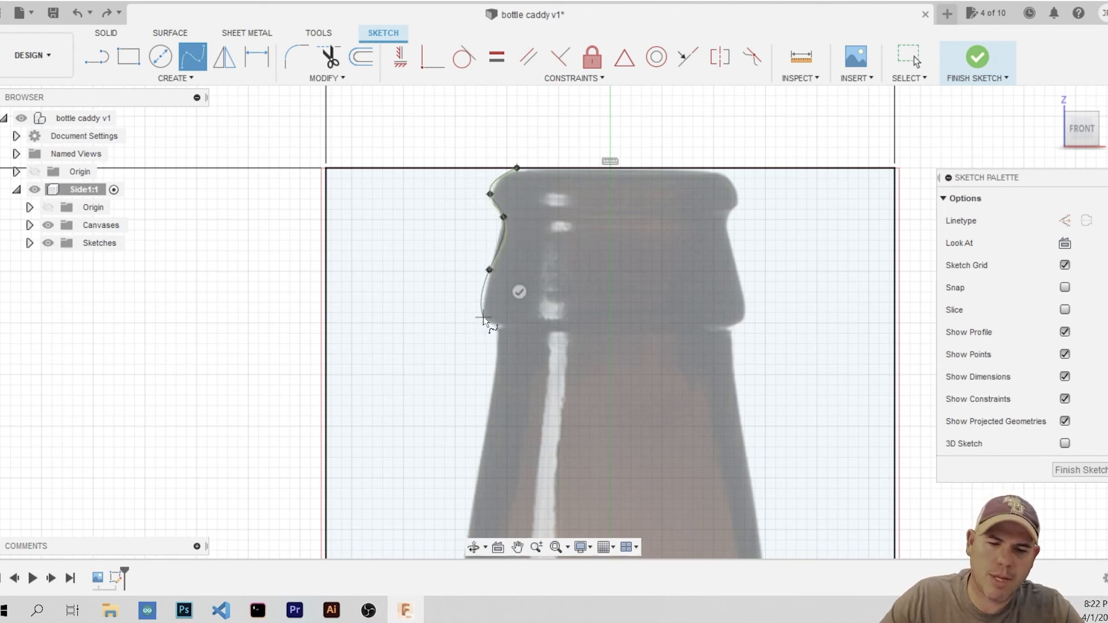
left_click(498, 330)
Continue the spline down past the neck to the left end of the upper cross line and finish it
scroll(497, 383, "up", 3)
scroll(481, 362, "down", 5)
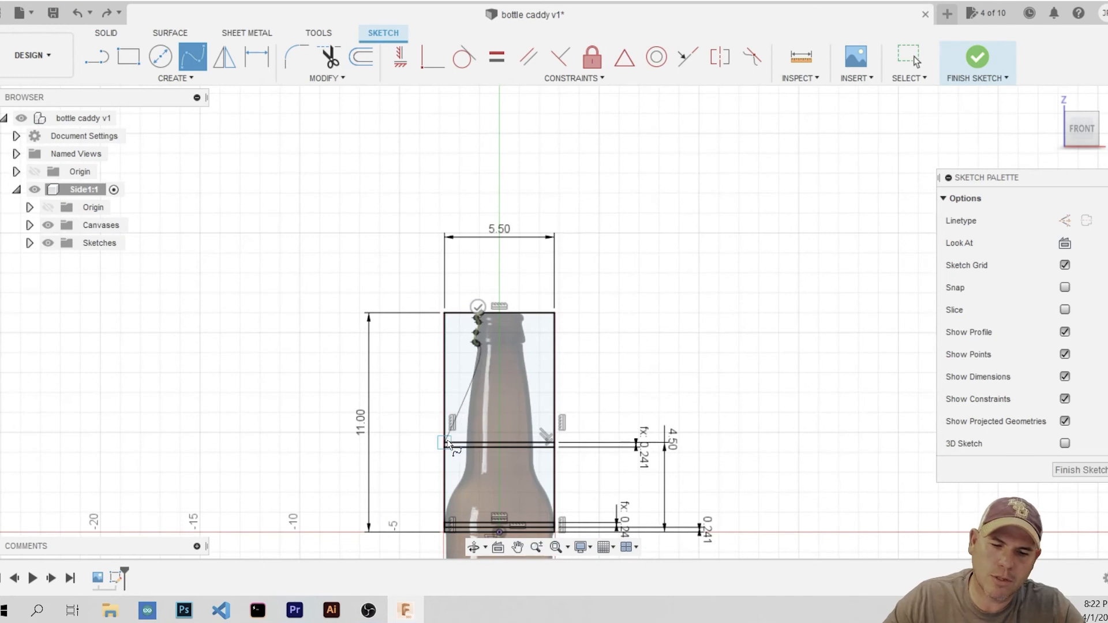
scroll(447, 444, "up", 4)
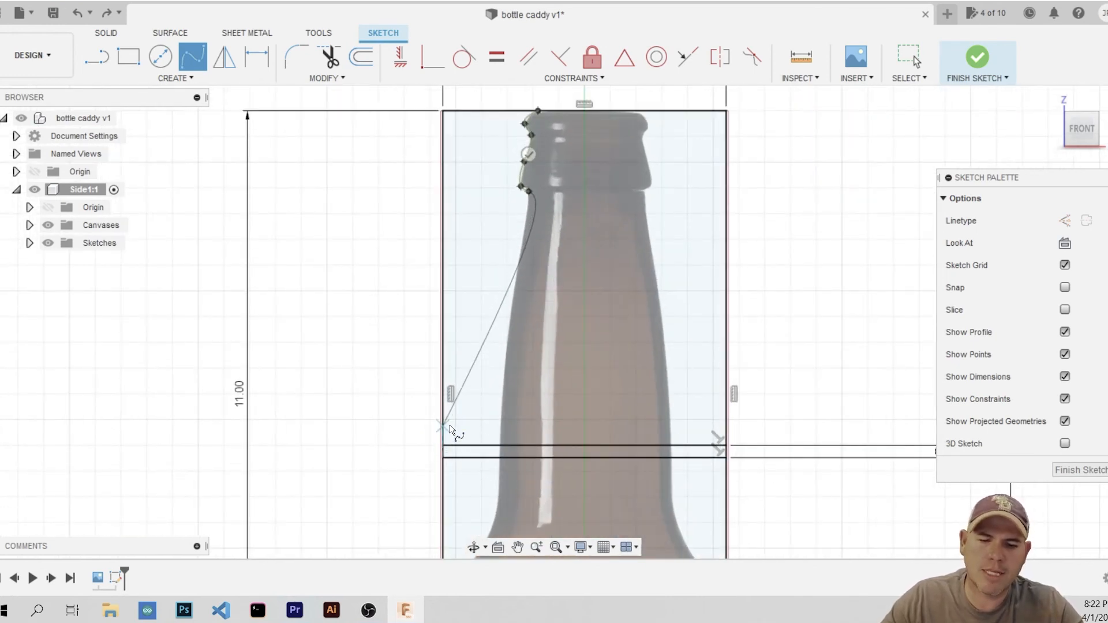
left_click(478, 345)
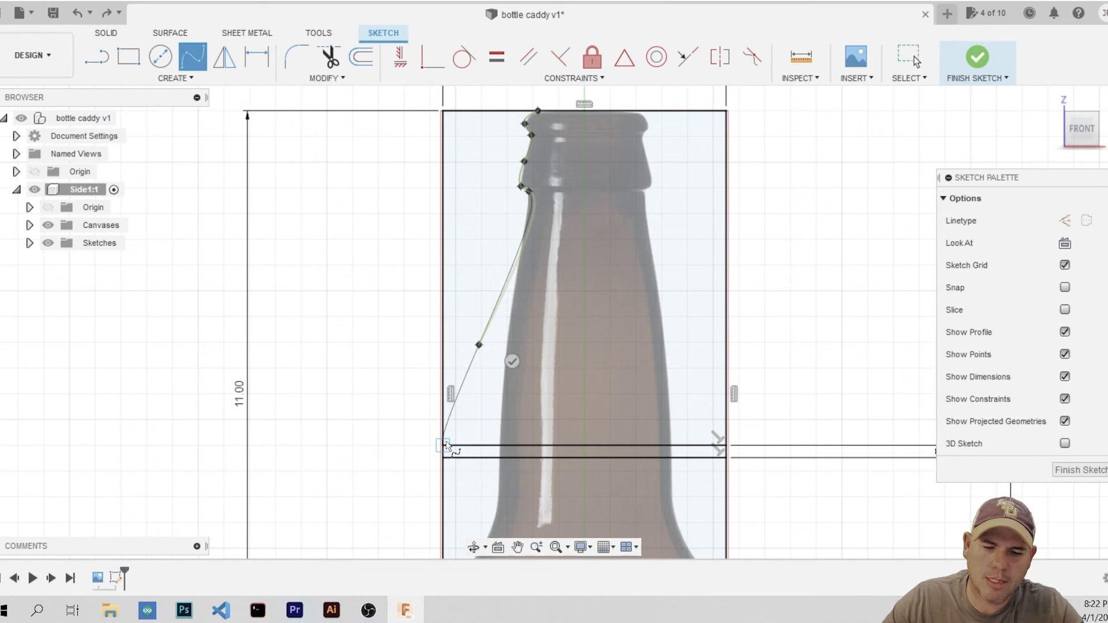
left_click(443, 445)
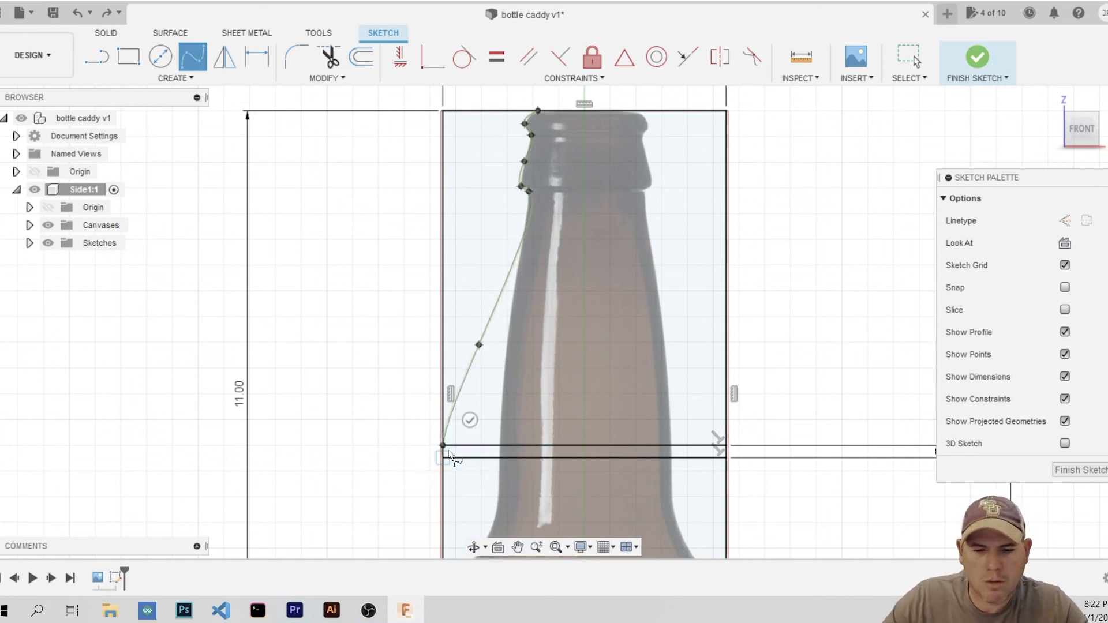
left_click(471, 420)
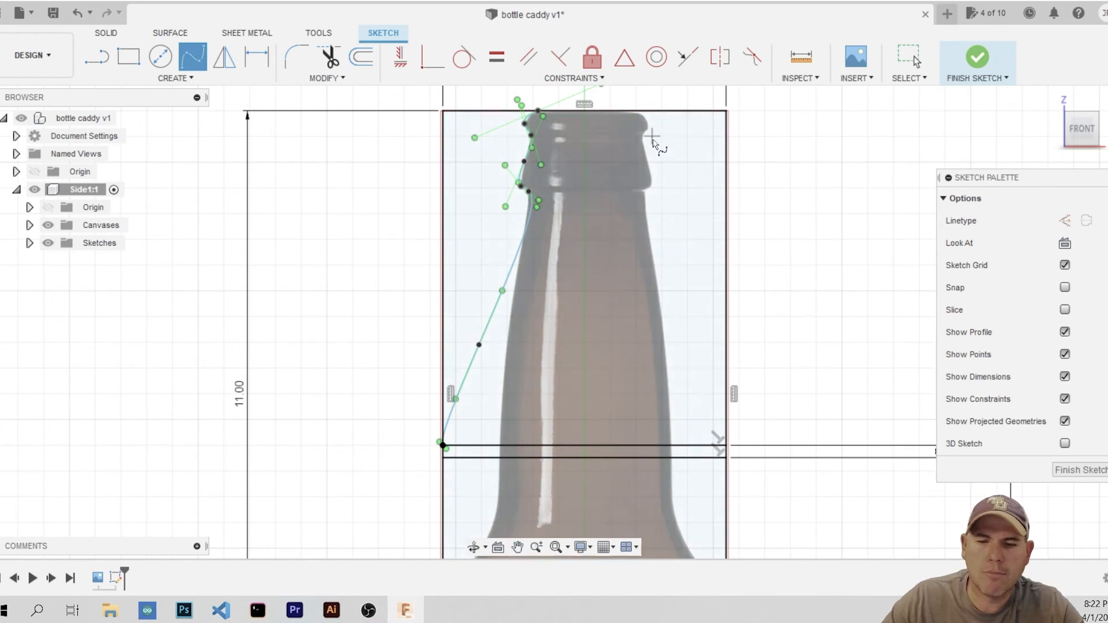
key("Escape")
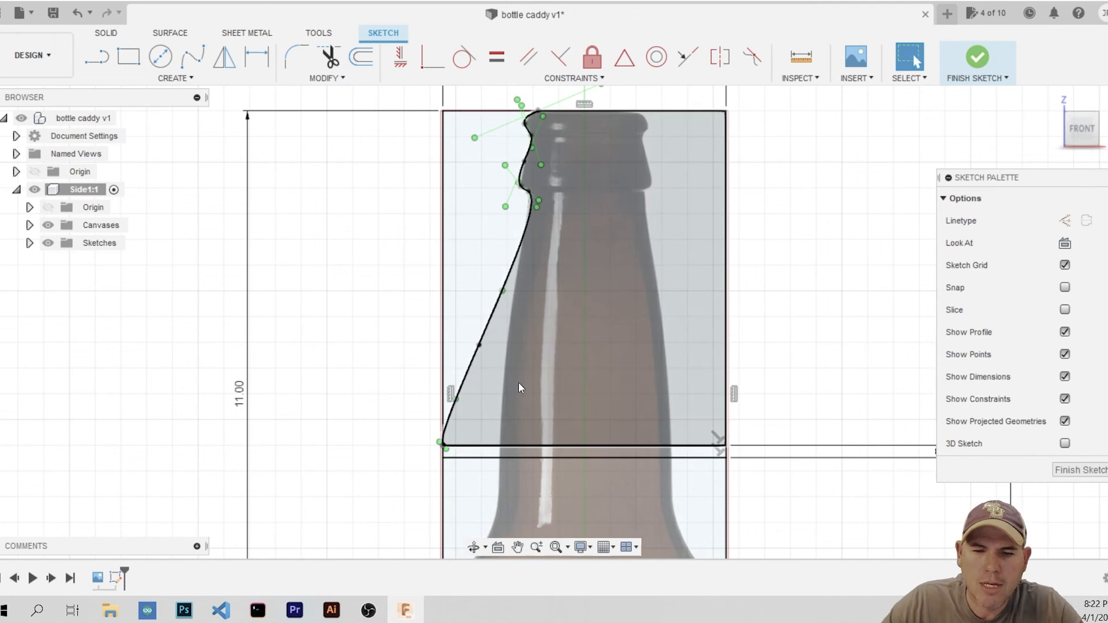
Adjust the tangent handle at the spline's lower end so it lines up with the rectangle's left edge
scroll(462, 455, "up", 4)
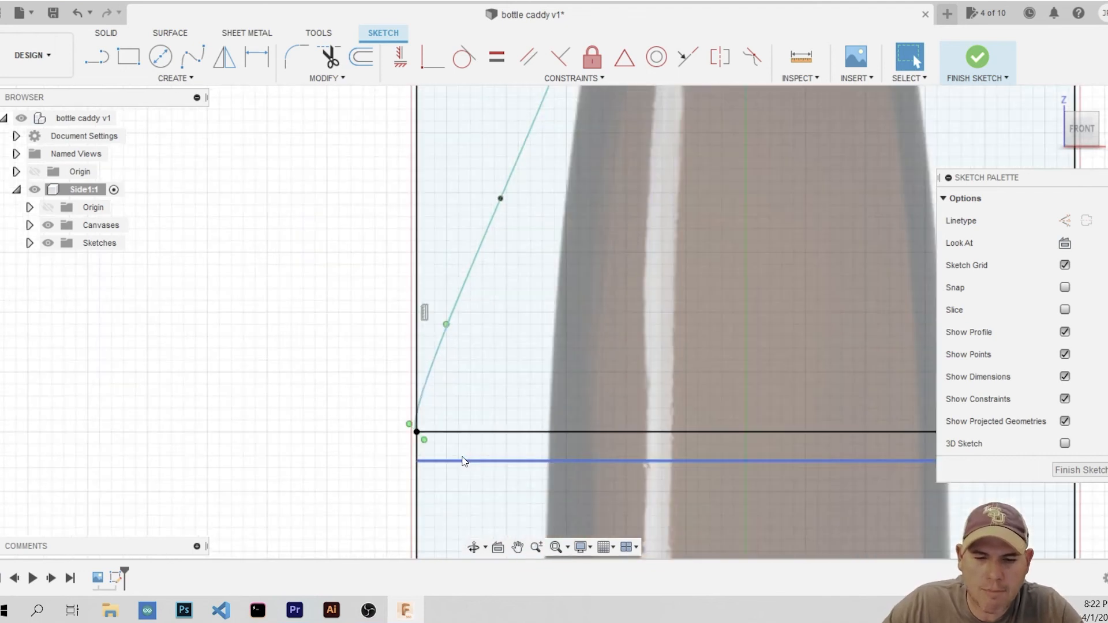
scroll(419, 470, "up", 2)
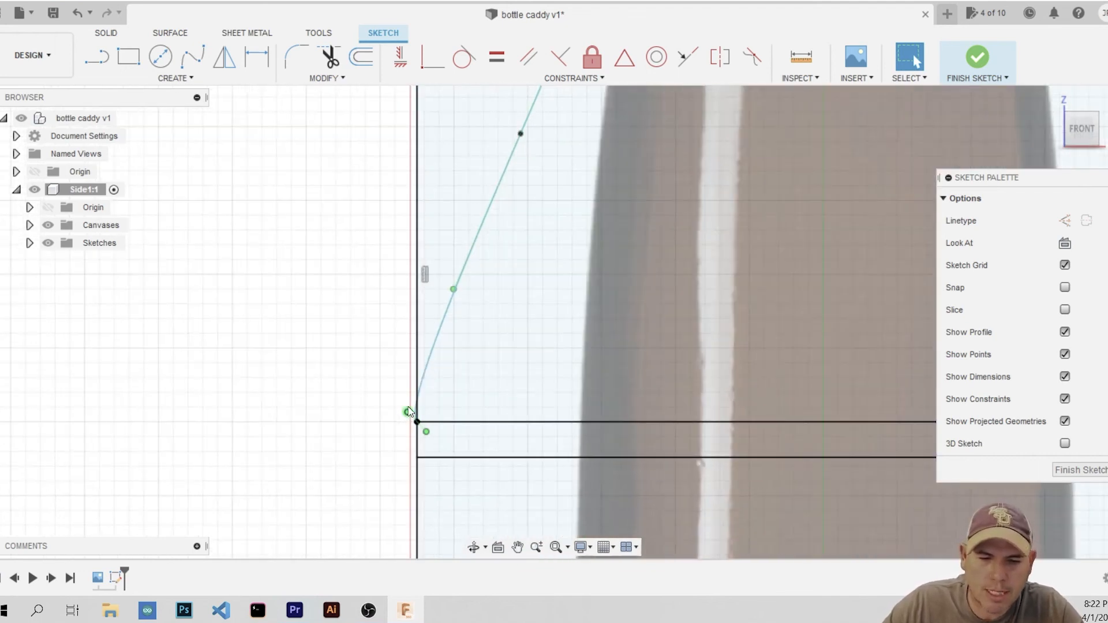
left_click_drag(407, 410, 416, 402)
scroll(555, 451, "down", 5)
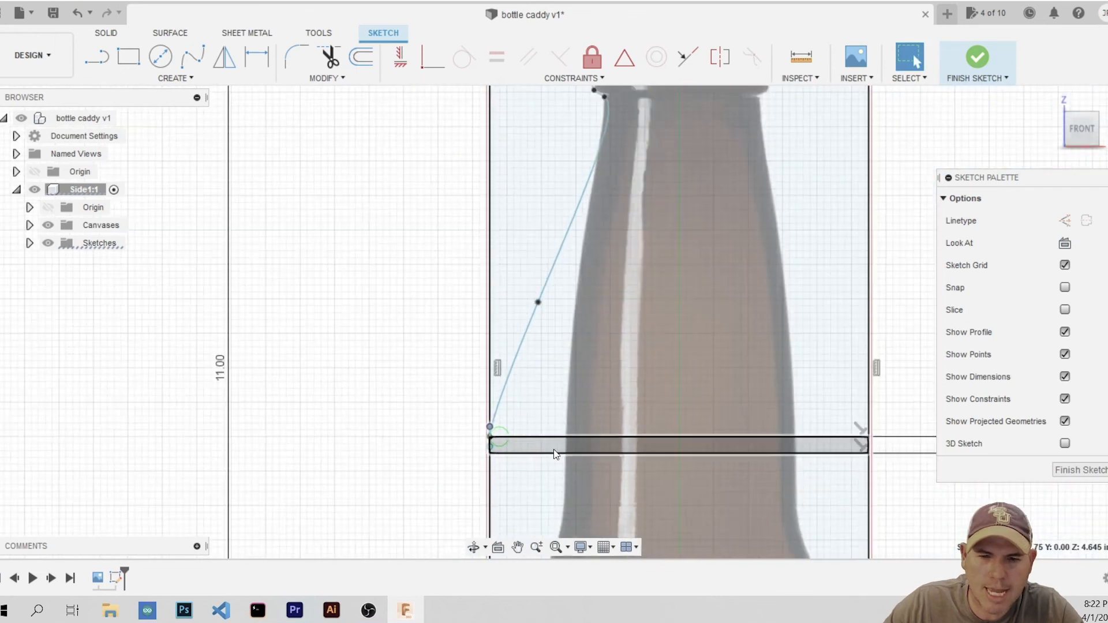
scroll(509, 458, "up", 4)
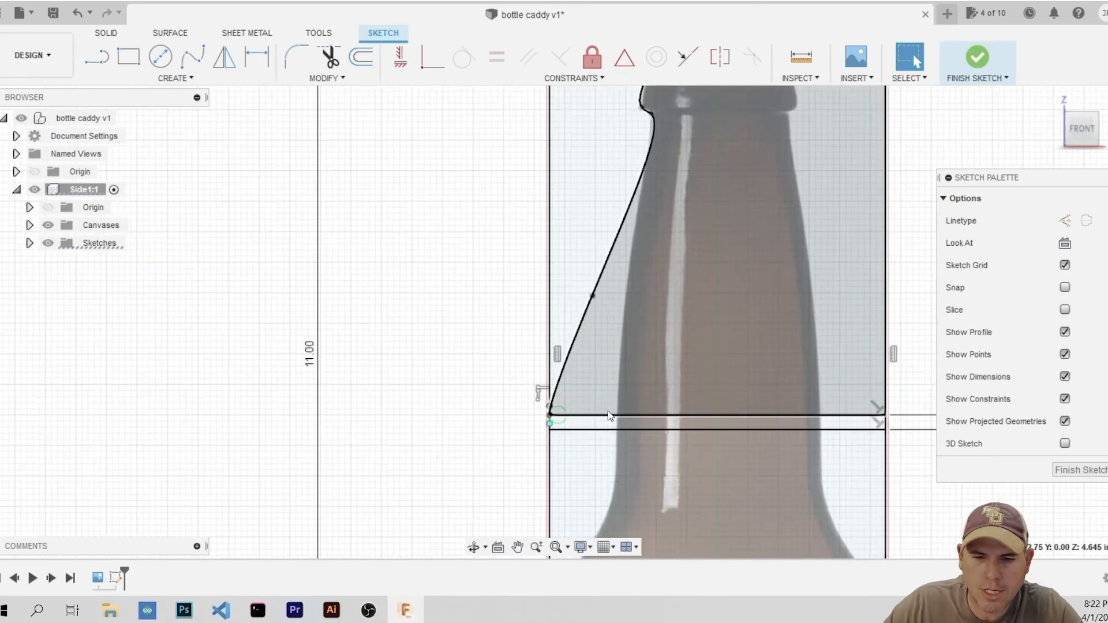
scroll(642, 351, "down", 2)
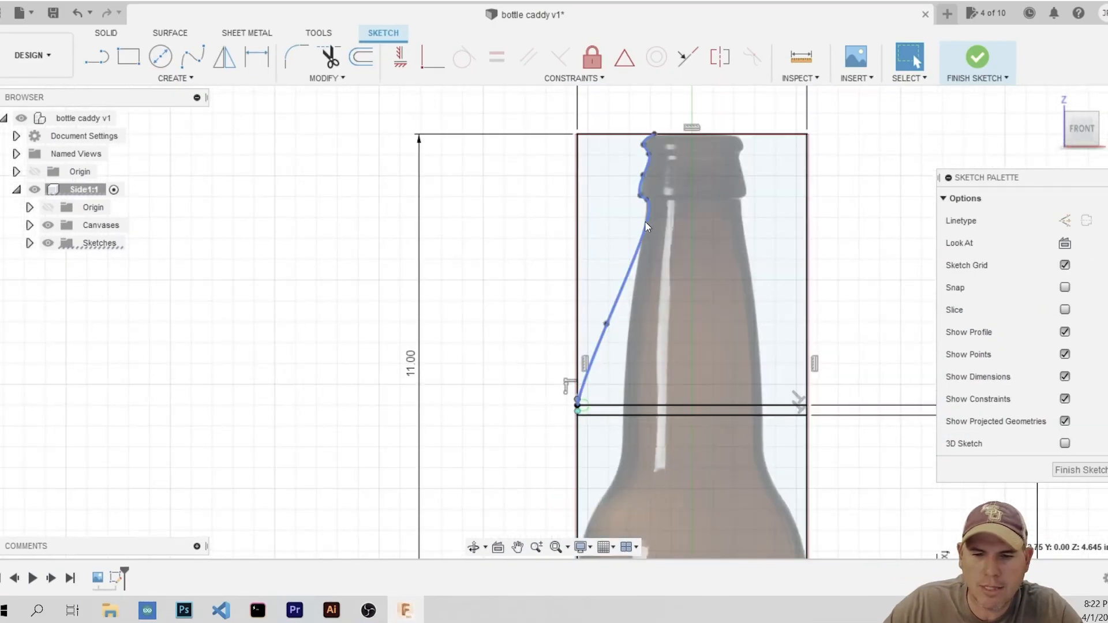
Shorten the tangent handle at the spline's start point on the rectangle's top edge to fit the bottle's lip
scroll(669, 260, "down", 2)
scroll(608, 236, "up", 4)
left_click(514, 191)
scroll(507, 156, "up", 4)
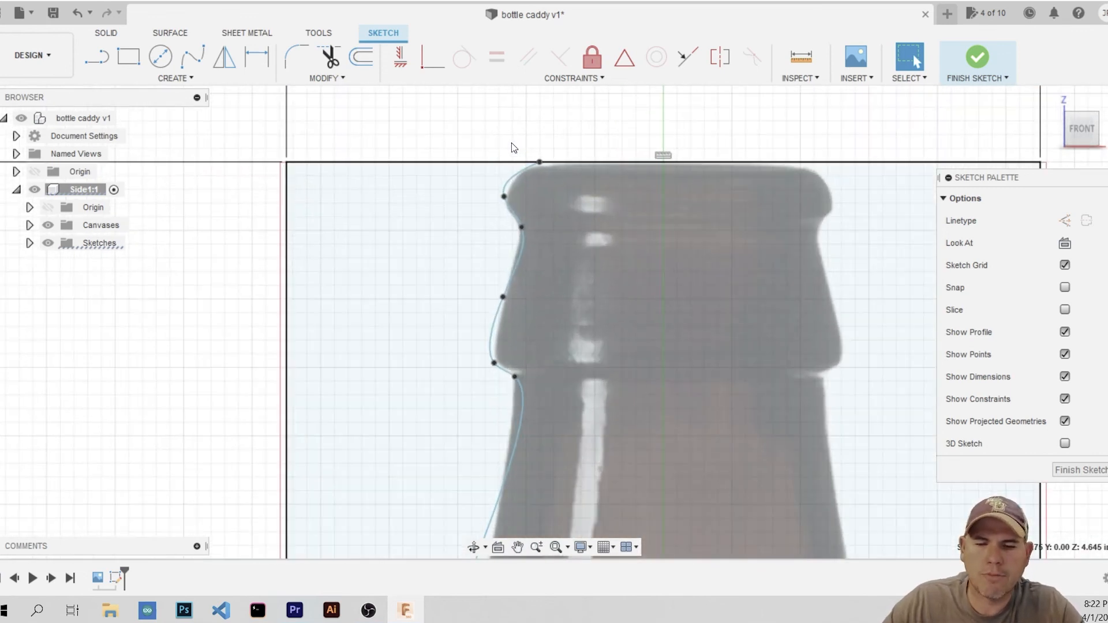
left_click(524, 180)
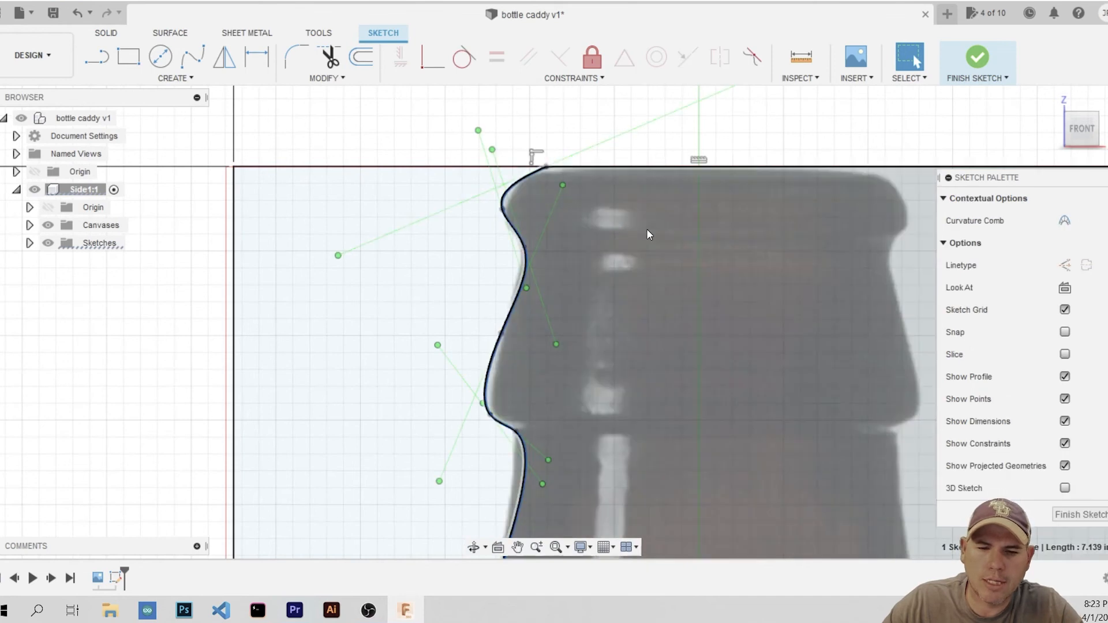
scroll(580, 275, "down", 2)
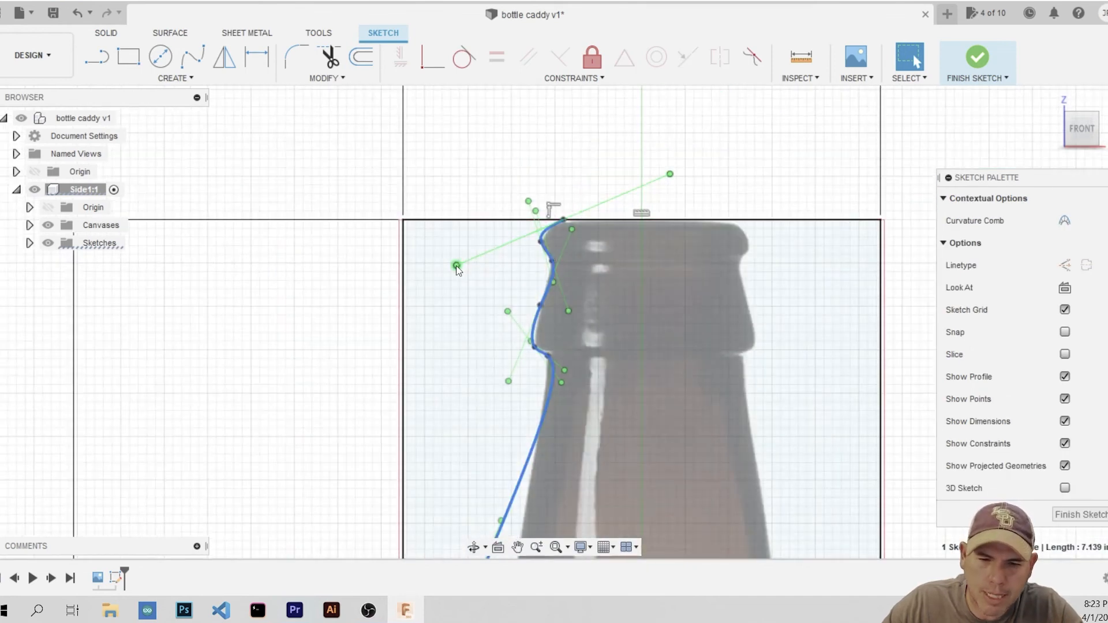
left_click_drag(456, 266, 477, 258)
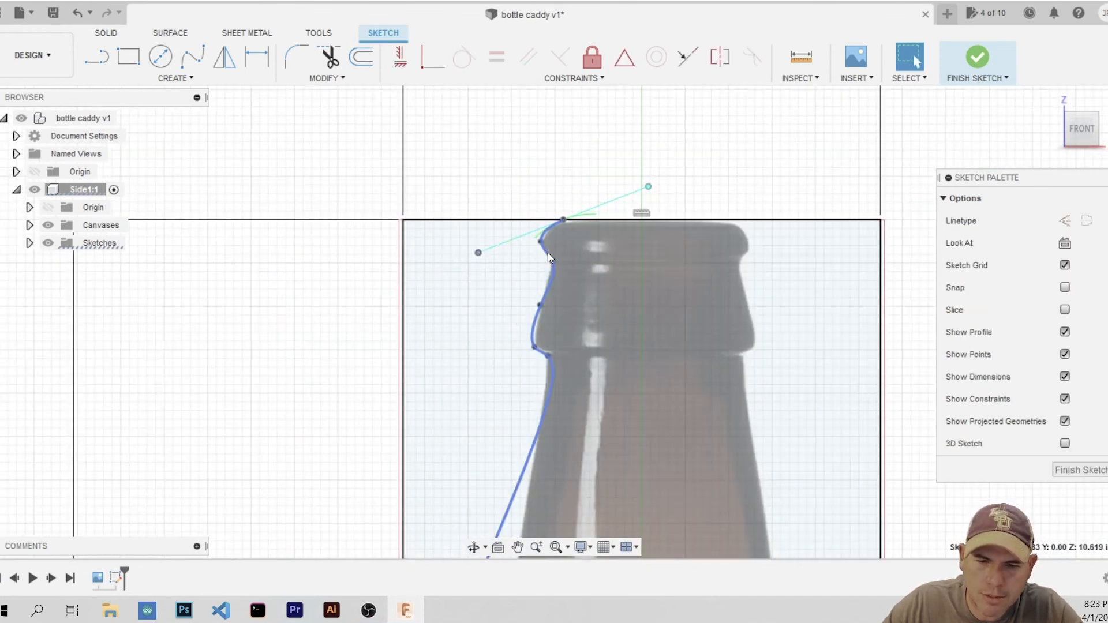
Turn the tangent handle at the lip's widest spline point nearly vertical to follow the bottle's outline
left_click(554, 225)
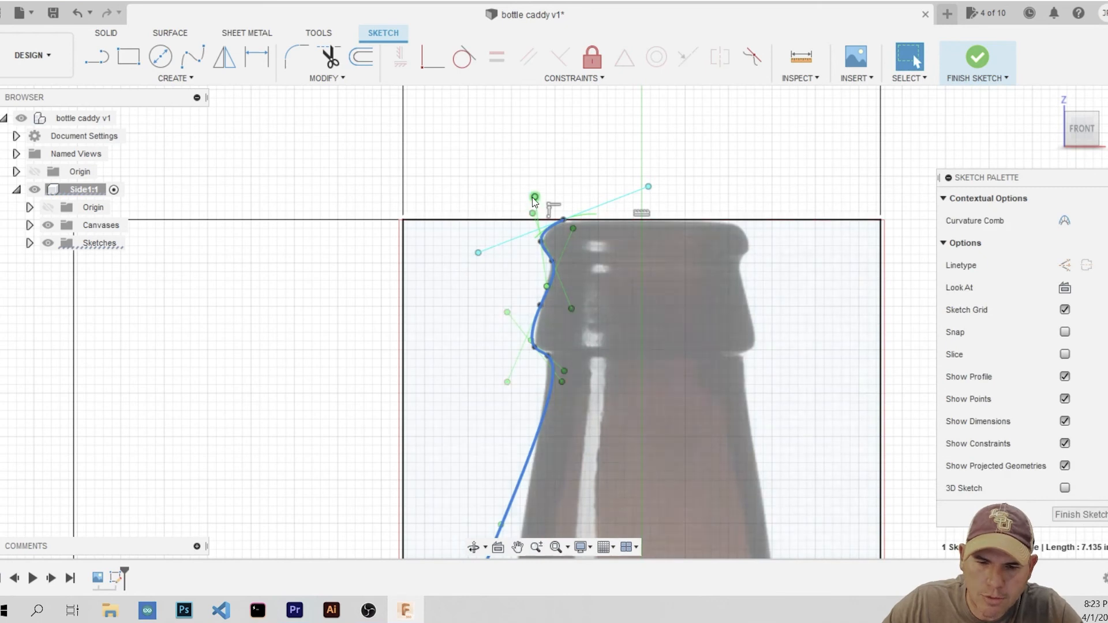
left_click_drag(537, 198, 543, 196)
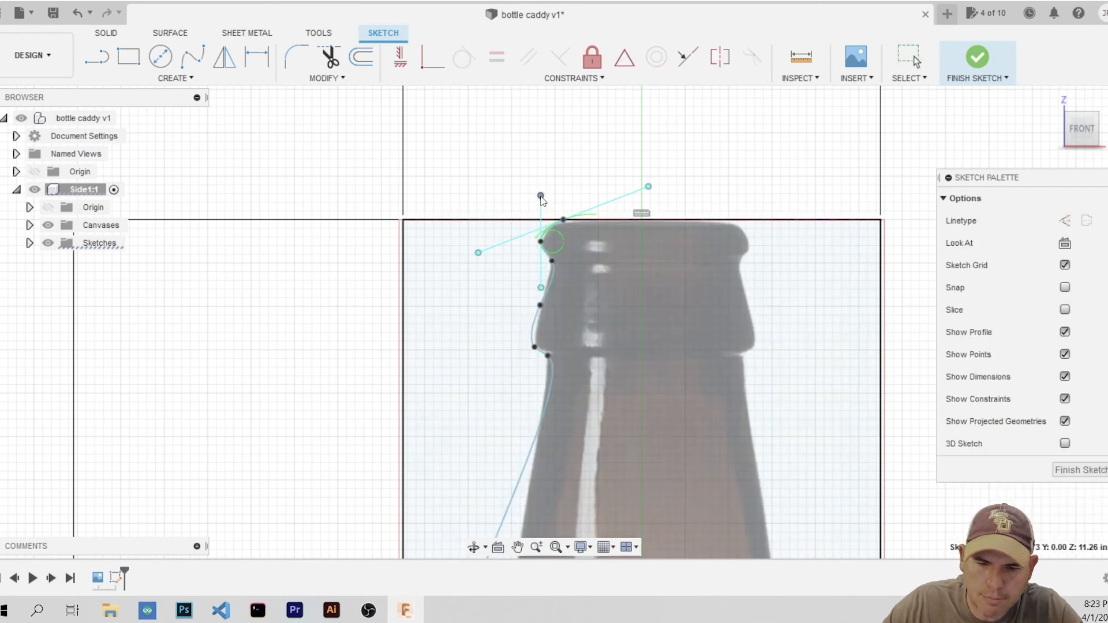
scroll(545, 248, "up", 5)
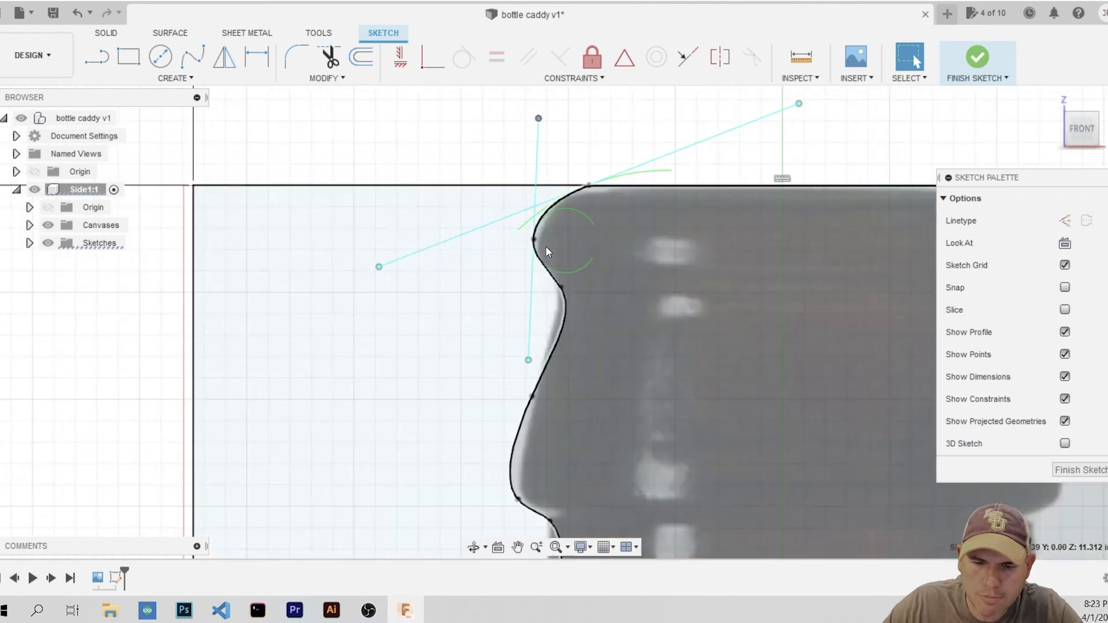
Align the tangent handle of the spline point halfway down the collar with the collar's sloped side
scroll(544, 245, "down", 3)
left_click(548, 290)
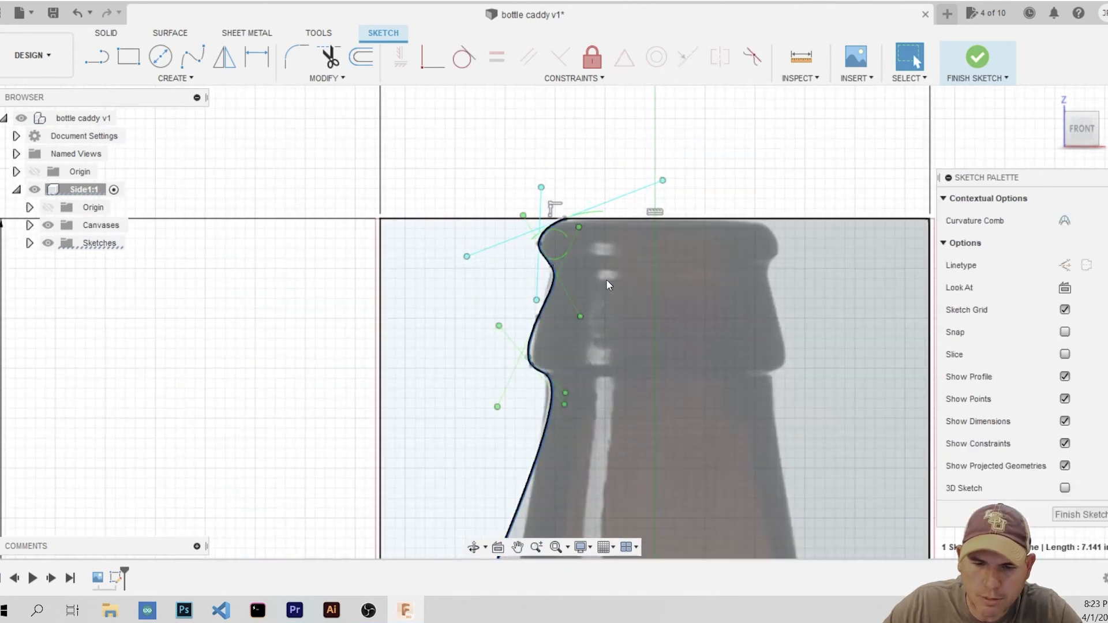
left_click_drag(579, 226, 565, 229)
left_click(549, 298)
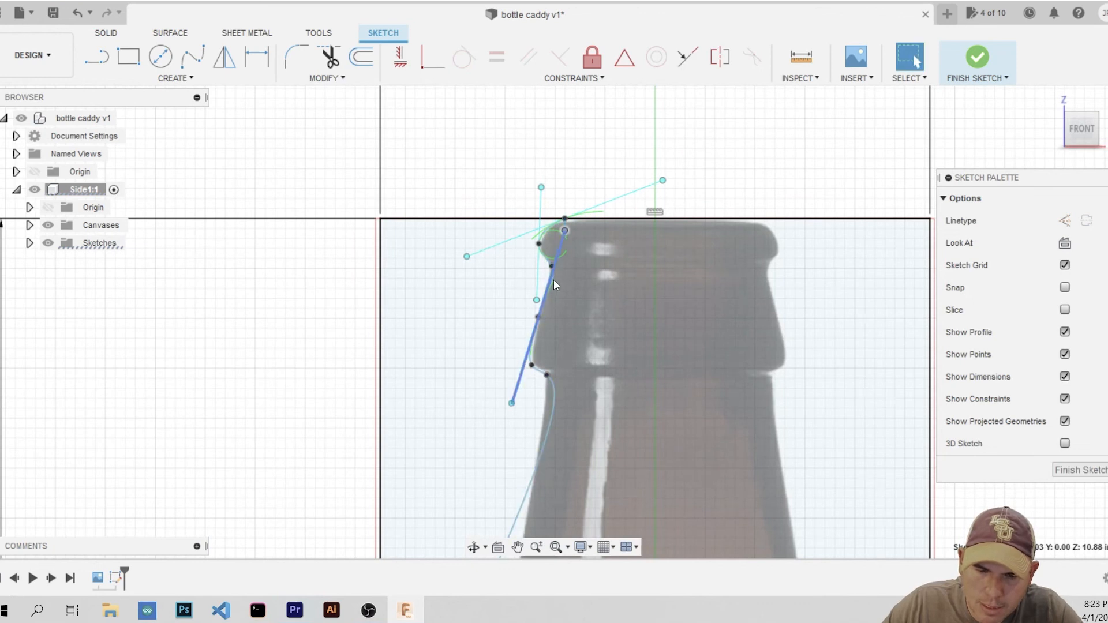
scroll(551, 280, "down", 2)
scroll(548, 277, "up", 5)
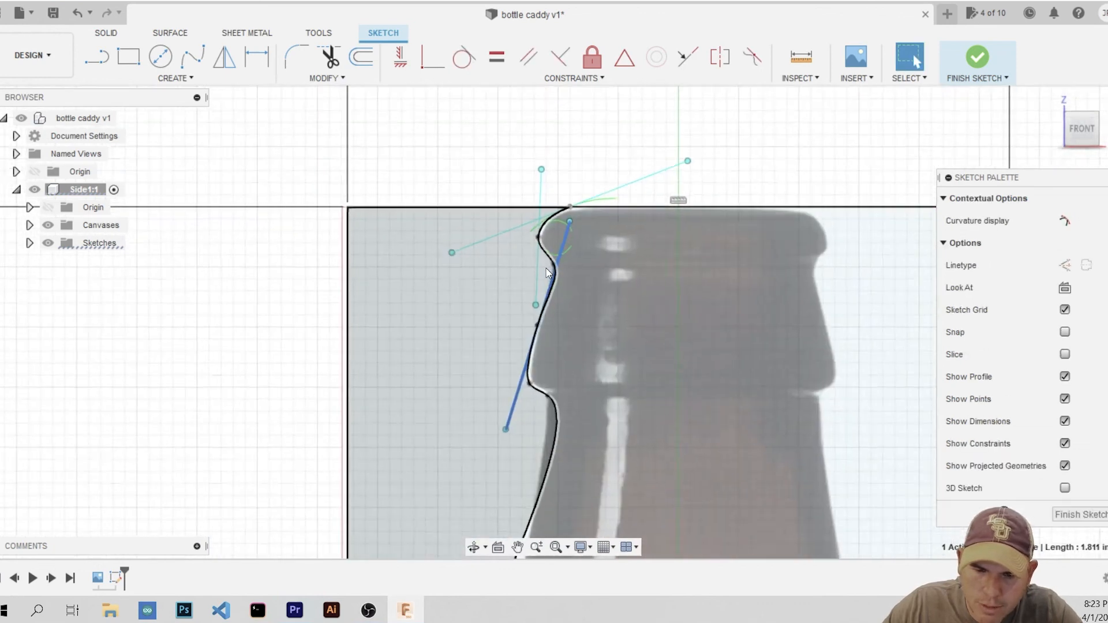
Reshape the narrow bend below the lip by turning the tangent handle of its spline point steeper along the collar
left_click(565, 244)
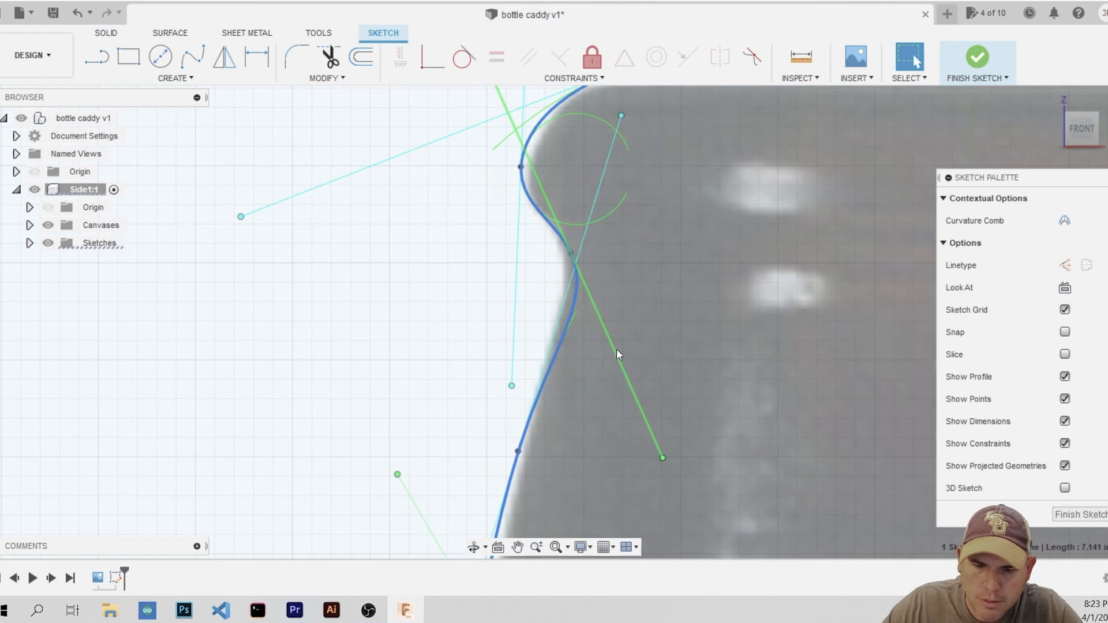
scroll(617, 353, "down", 6)
left_click_drag(625, 369, 600, 367)
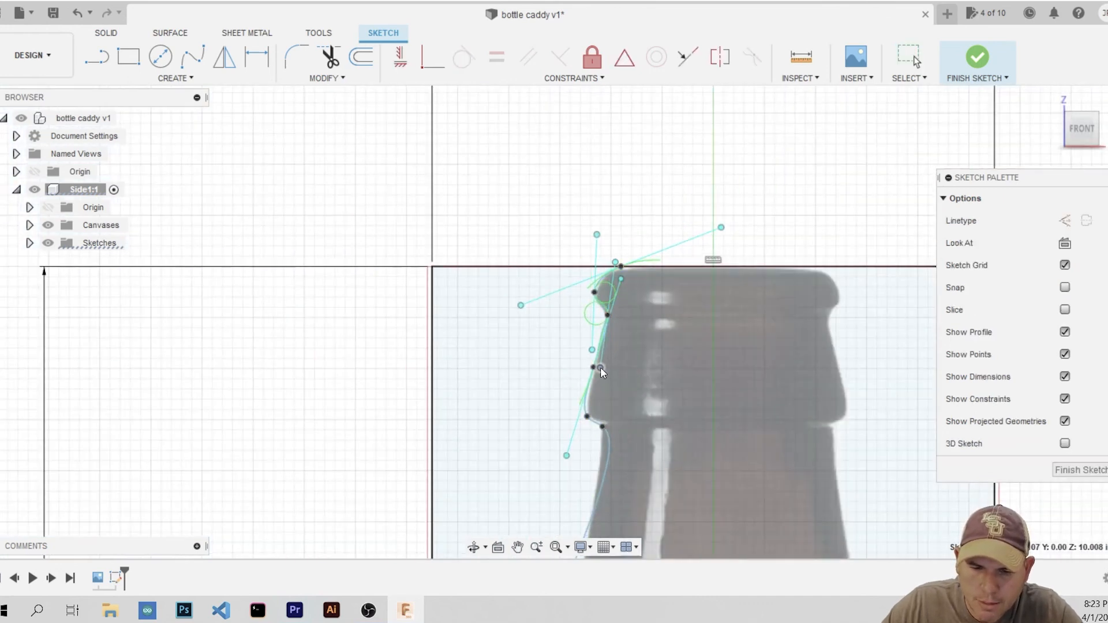
scroll(607, 399, "down", 3)
scroll(608, 399, "up", 5)
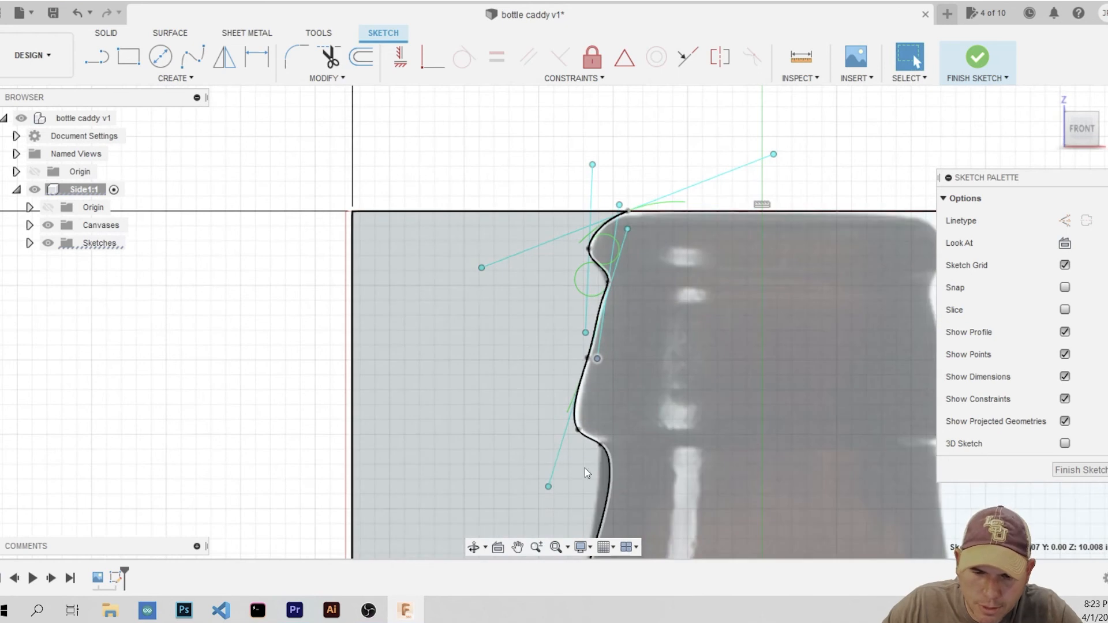
Adjust the tangent handles of the two spline points at the collar's lower edge to fit the bottle's outline
left_click(590, 439)
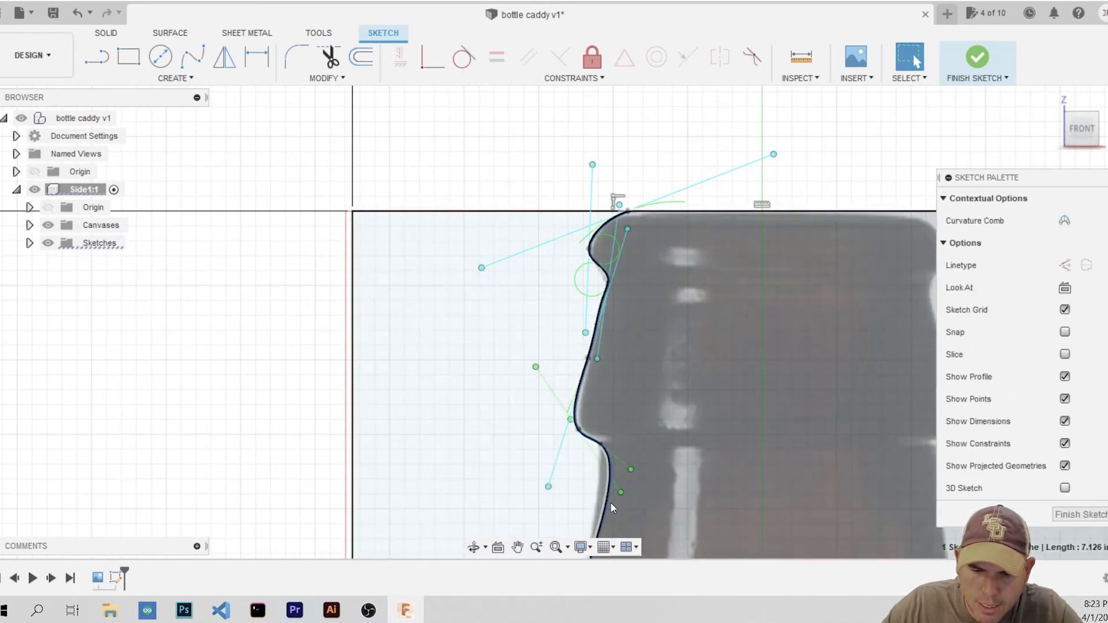
left_click_drag(618, 490, 611, 490)
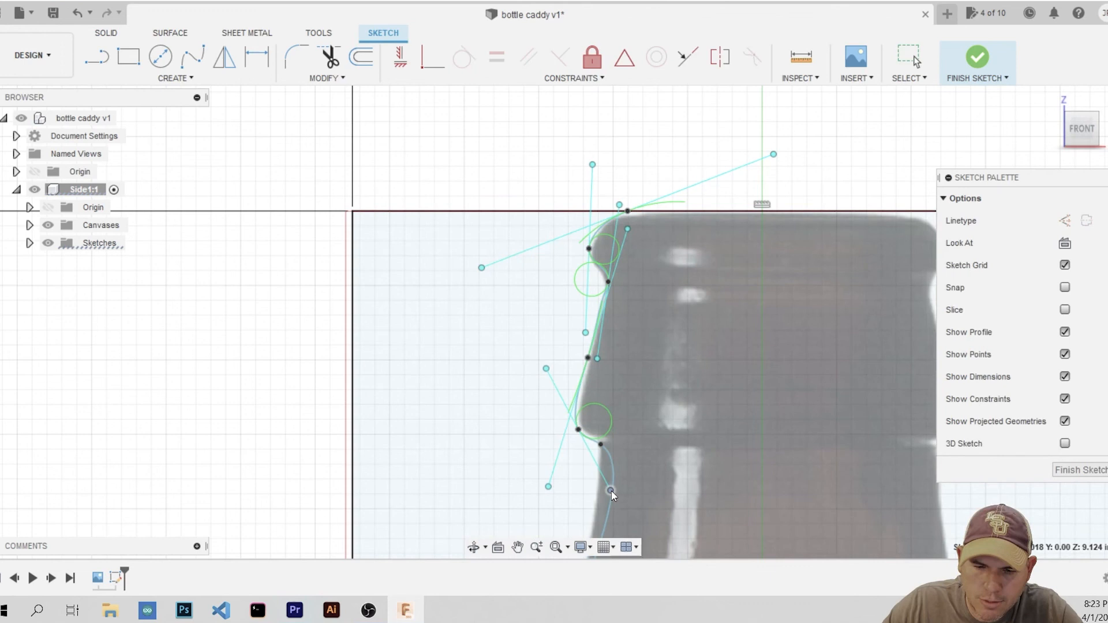
left_click(611, 510)
scroll(585, 474, "down", 1)
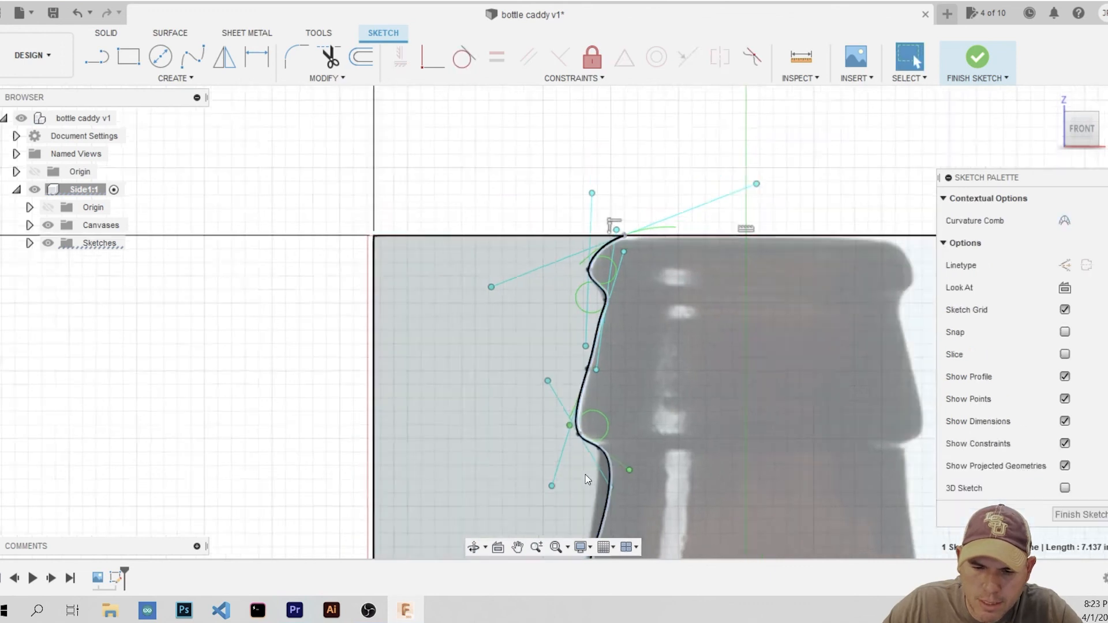
scroll(585, 474, "down", 3)
left_click_drag(604, 471, 600, 475)
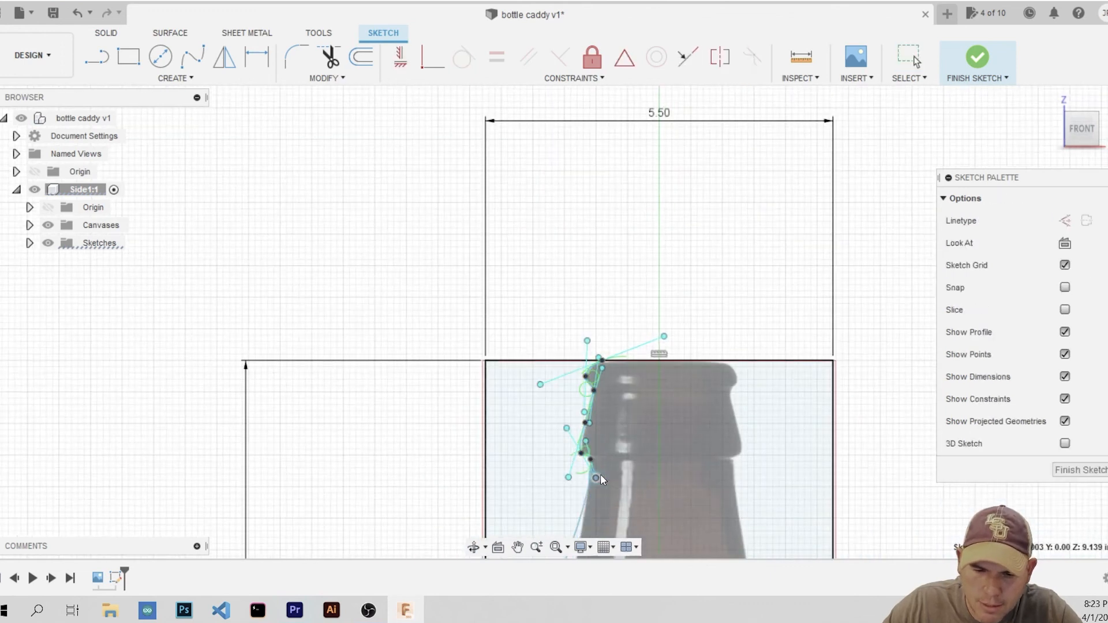
Examine how the whole spline follows the bottle outline, from the lip down to the upper slot line
key("Escape")
scroll(597, 472, "down", 5)
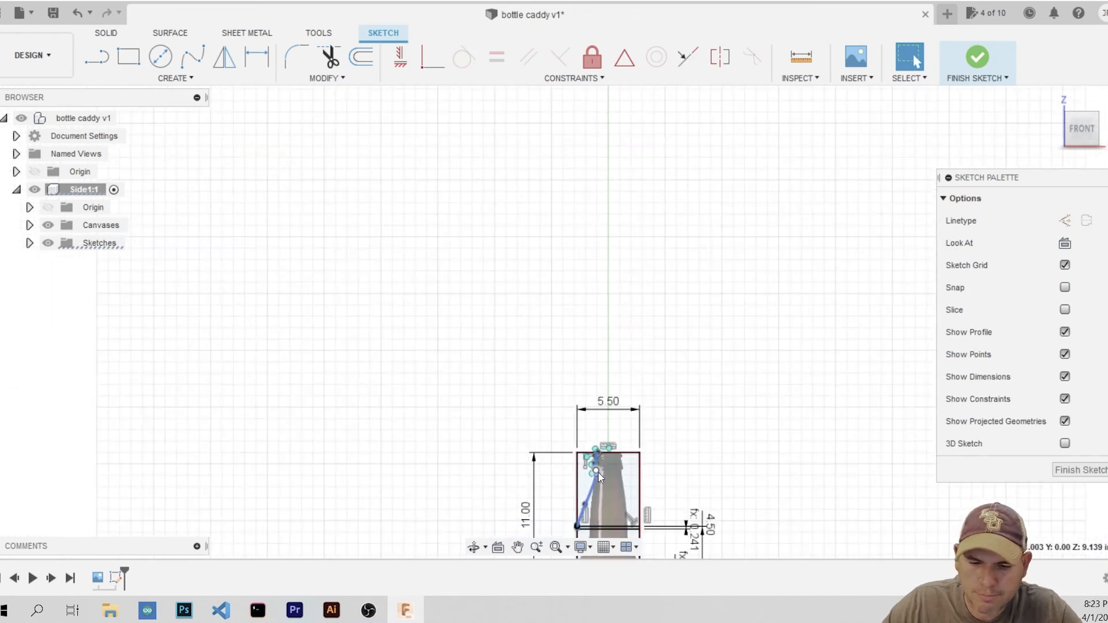
scroll(606, 312, "up", 5)
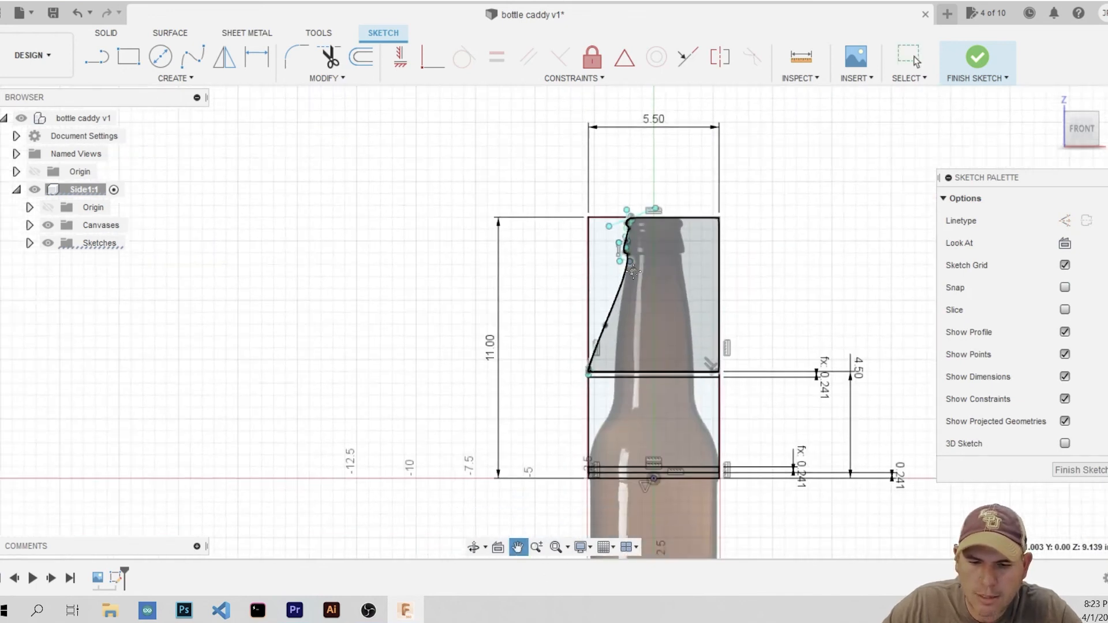
scroll(635, 269, "down", 5)
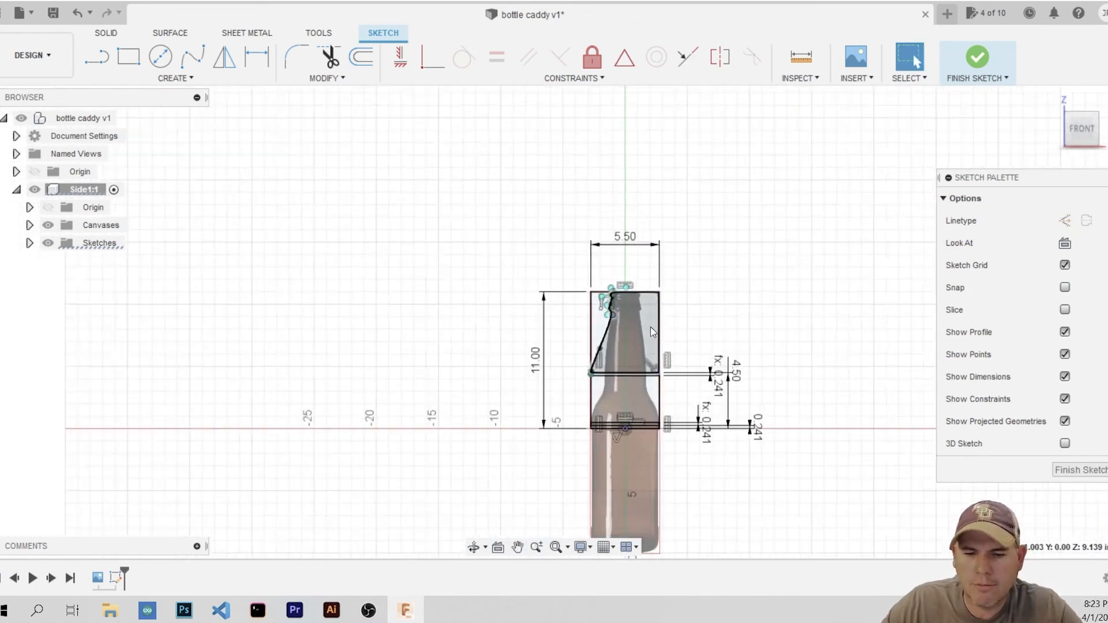
scroll(599, 354, "up", 4)
middle_click_drag(626, 338, 640, 290)
scroll(641, 290, "down", 1)
mouse_move(622, 303)
middle_mouse_down()
mouse_move(568, 359)
mouse_move(634, 308)
mouse_move(577, 320)
mouse_move(600, 242)
mouse_move(628, 267)
middle_mouse_up()
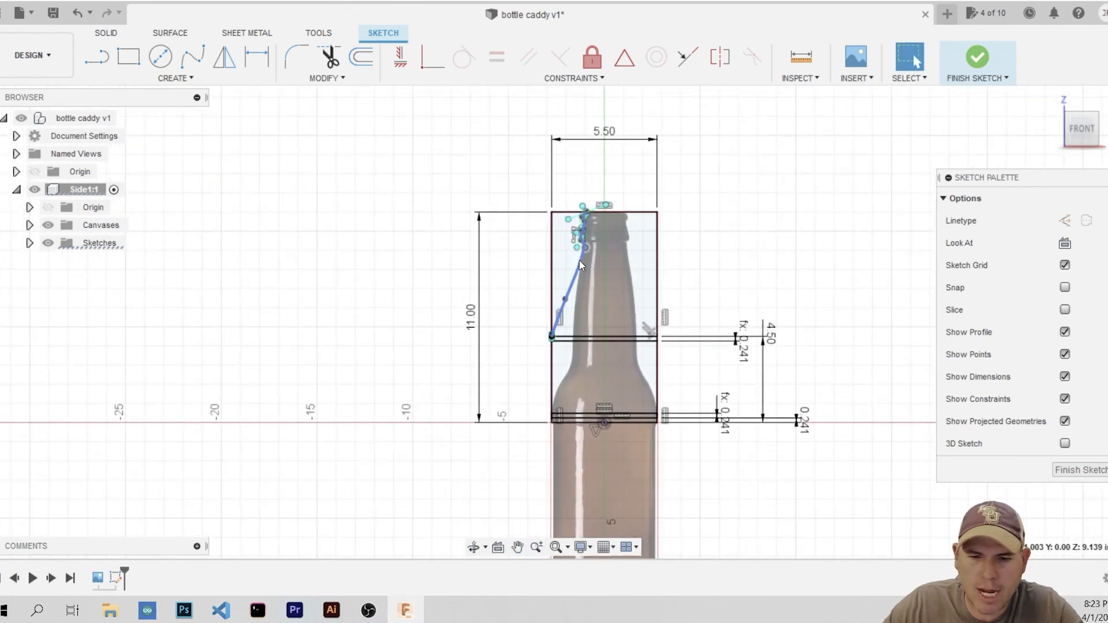
Try shortening the tangent handles of the two spline points at the collar's lower edge to tighten the bend
scroll(582, 261, "up", 8)
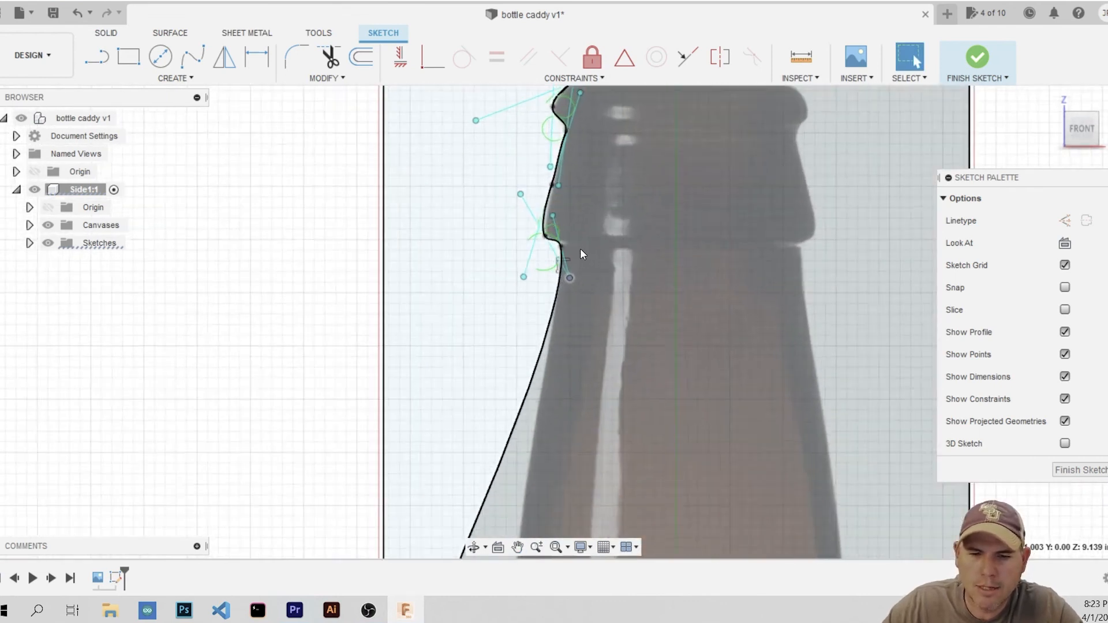
scroll(582, 254, "up", 5)
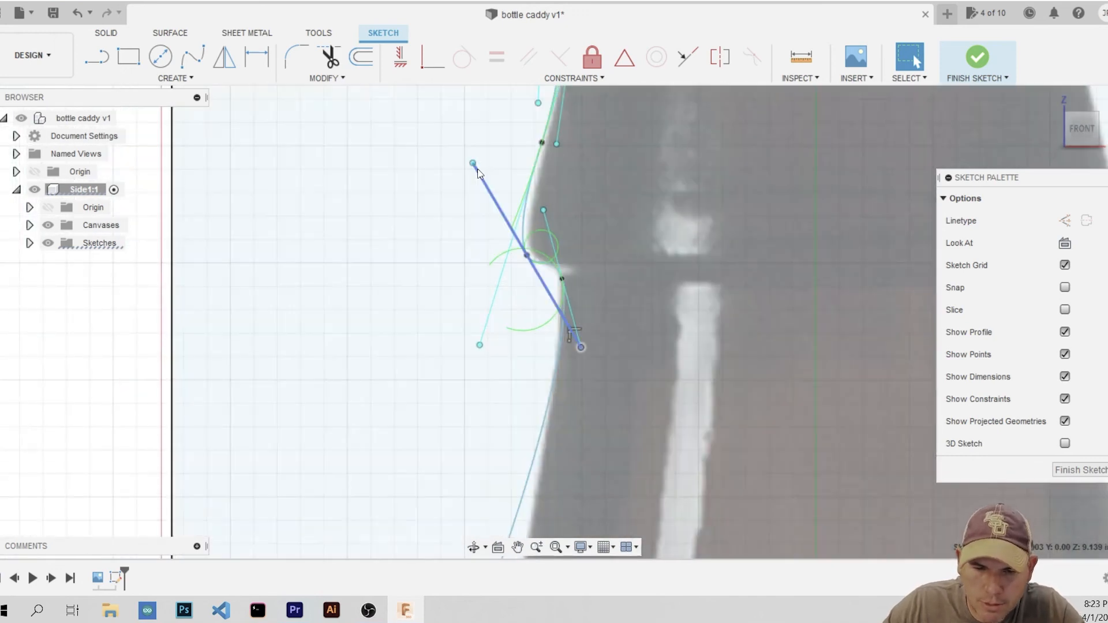
left_click_drag(473, 164, 491, 179)
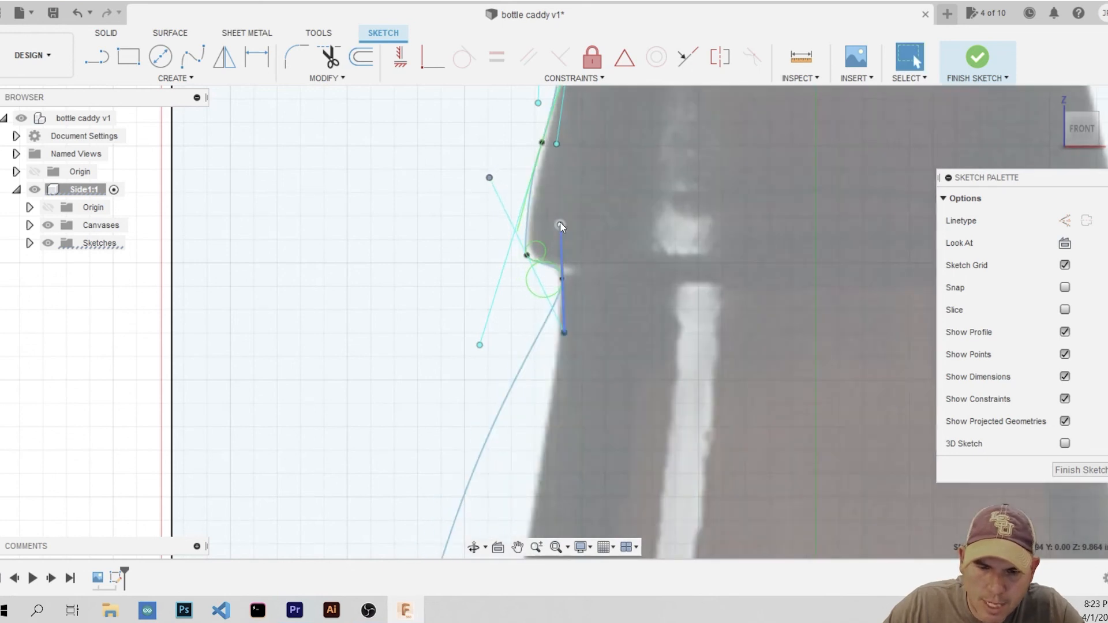
left_click_drag(561, 225, 544, 247)
scroll(543, 246, "down", 5)
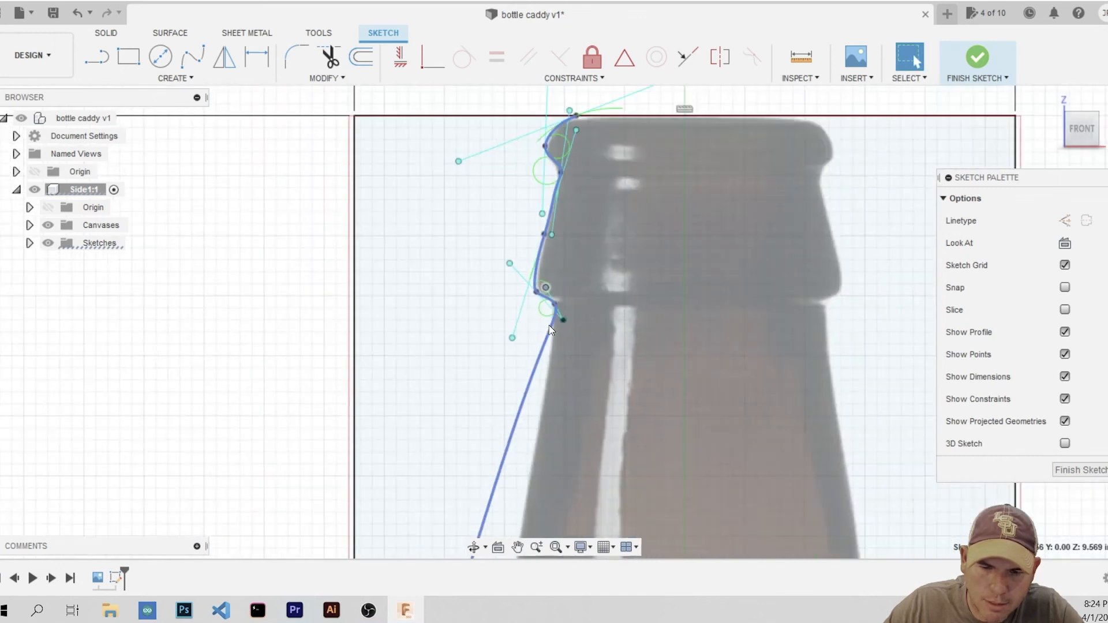
Try moving the spline point midway between the collar and the upper slot line slightly higher
scroll(490, 485, "up", 3)
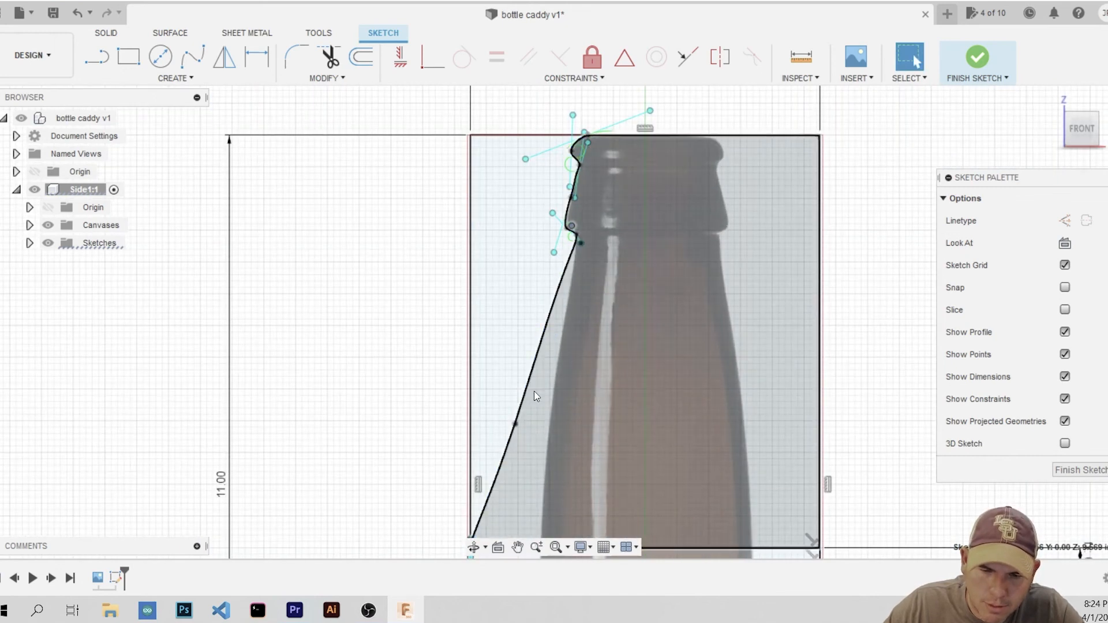
left_click(526, 390)
left_click_drag(537, 359, 530, 358)
left_click(543, 364)
left_click_drag(516, 423, 519, 394)
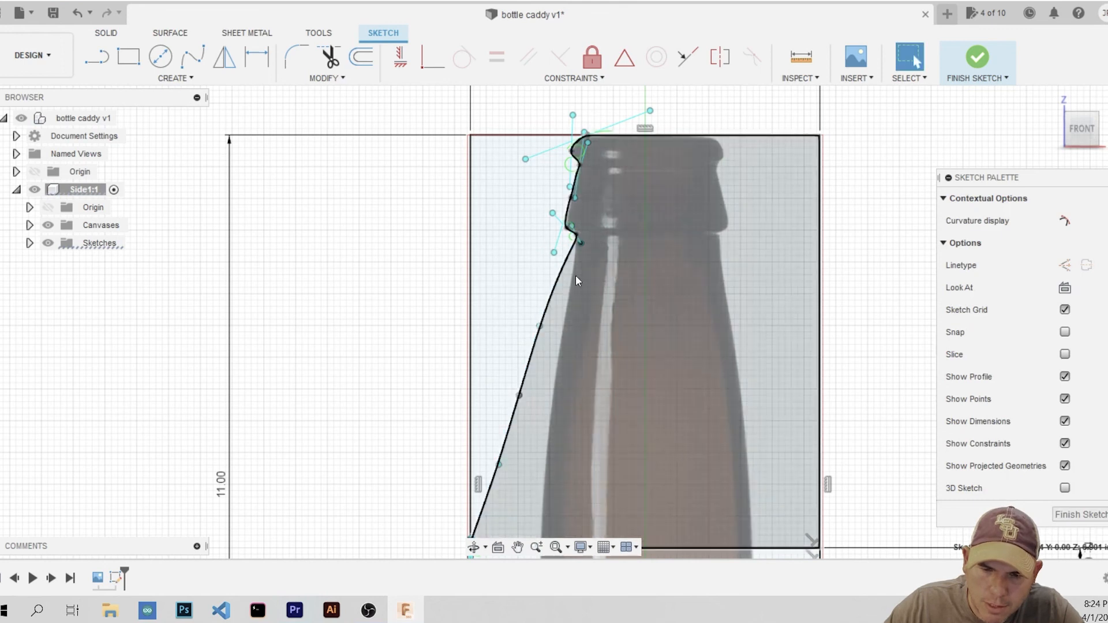
Try refining the two tangent handles at the collar's lower edge to smooth the spline's transition into the neck
mouse_move(582, 242)
left_mouse_down()
mouse_move(590, 262)
mouse_move(580, 248)
left_mouse_up()
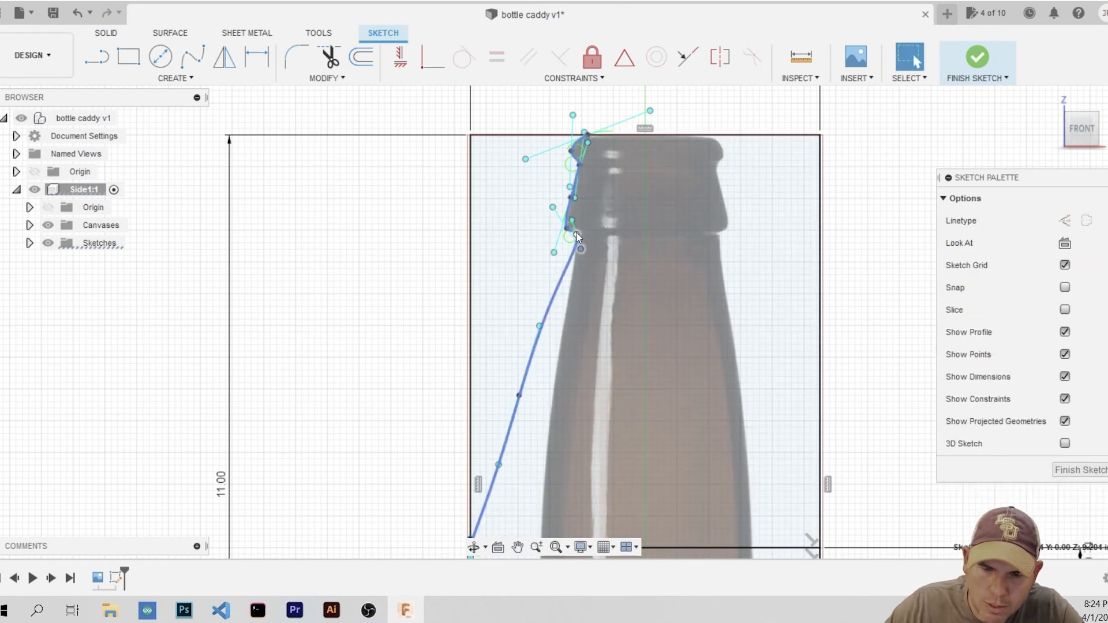
scroll(581, 248, "up", 2)
scroll(573, 235, "up", 4)
left_click(527, 245)
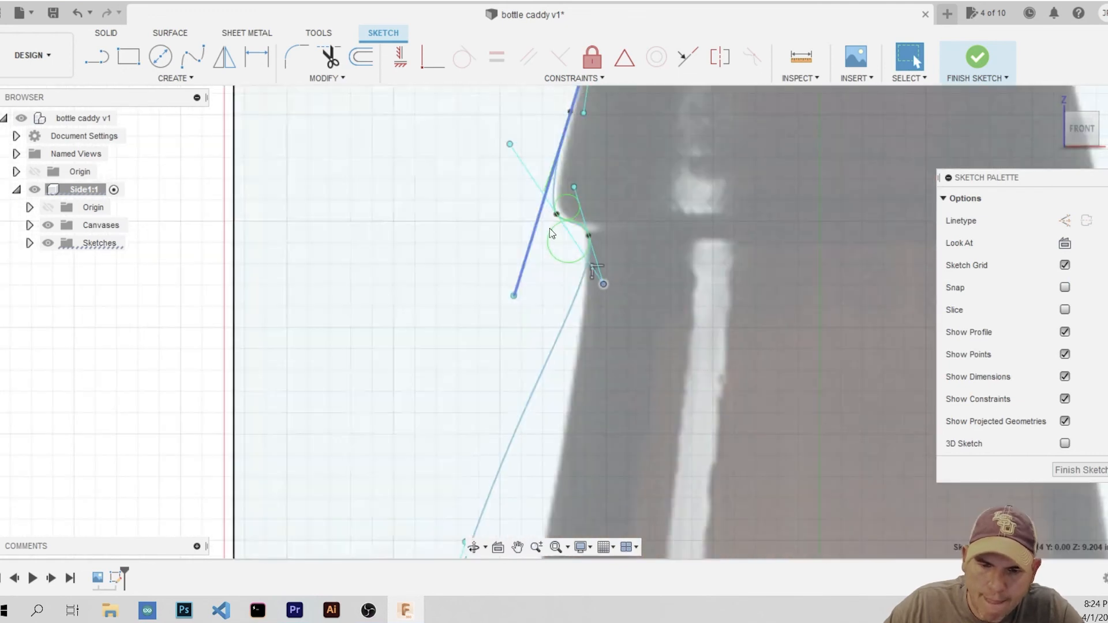
mouse_move(514, 145)
left_mouse_down()
mouse_move(522, 166)
mouse_move(550, 154)
mouse_move(520, 157)
mouse_move(515, 170)
mouse_move(524, 163)
left_mouse_up()
left_click_drag(590, 262, 595, 271)
key("m")
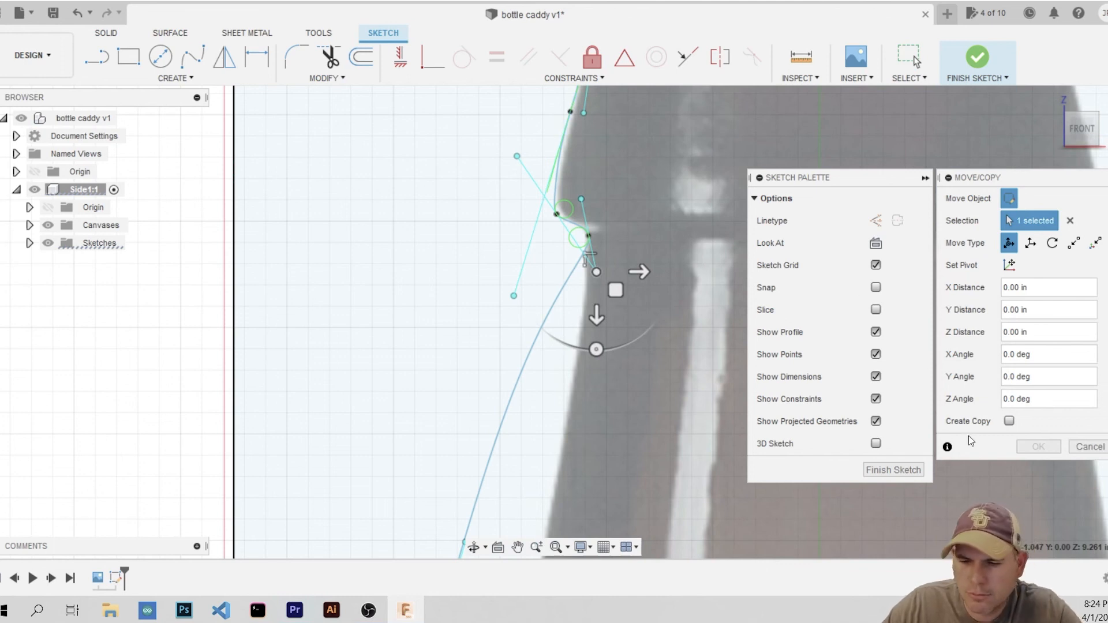
left_click(1079, 447)
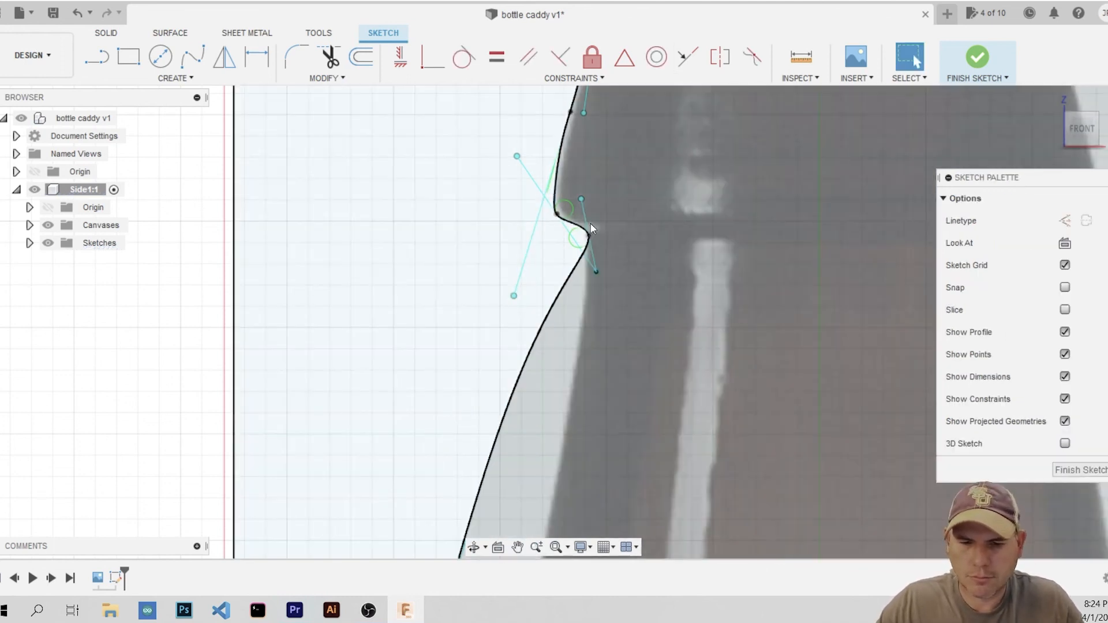
left_click(579, 202)
left_click_drag(580, 198, 579, 196)
Undo the recent changes to the spline's midpoint and to the tangent handles below the collar
key("ctrl+z")
key("ctrl+z")
key("ctrl+z")
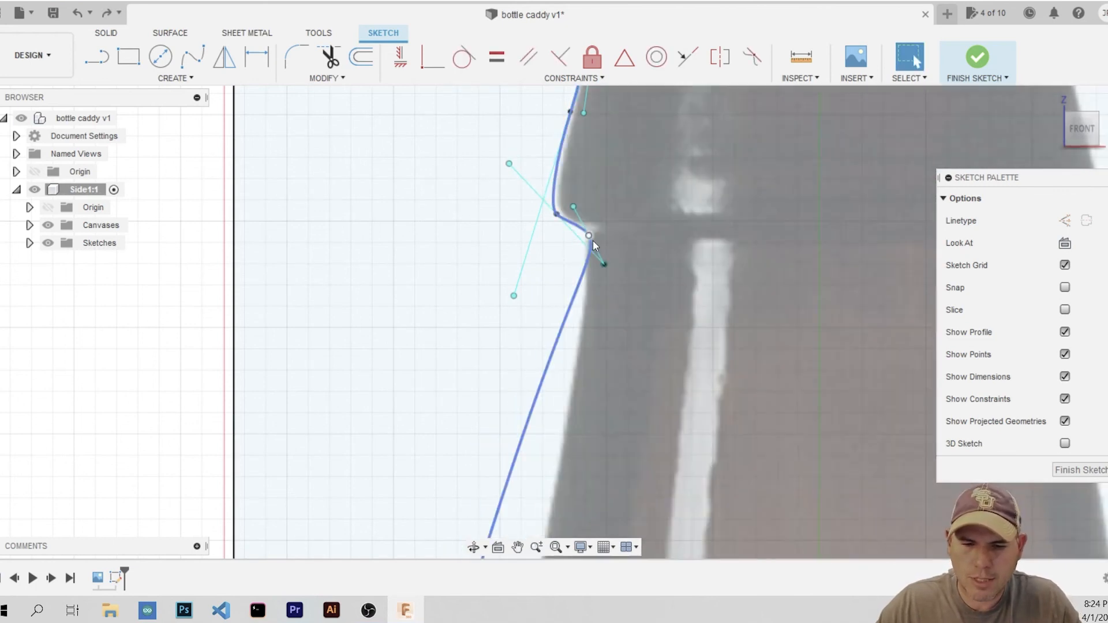
key("ctrl+z")
key("ctrl+z")
key("ctrl+z")
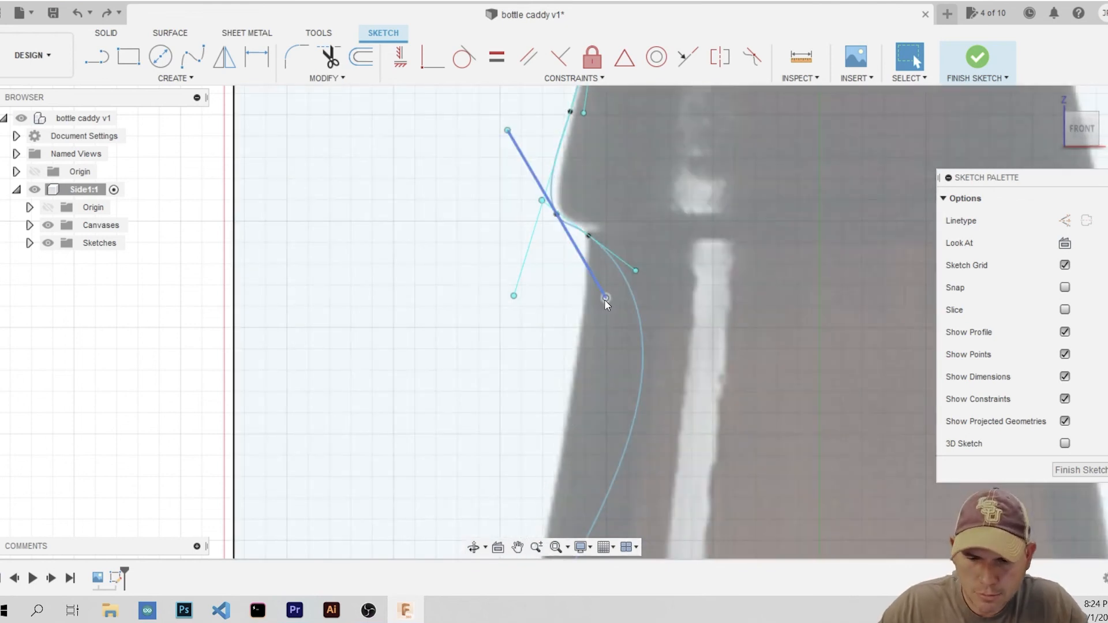
Shift the spline point at the collar's lower corner slightly up and outward, and steepen the tangent handles at the bend
left_click_drag(605, 299, 610, 276)
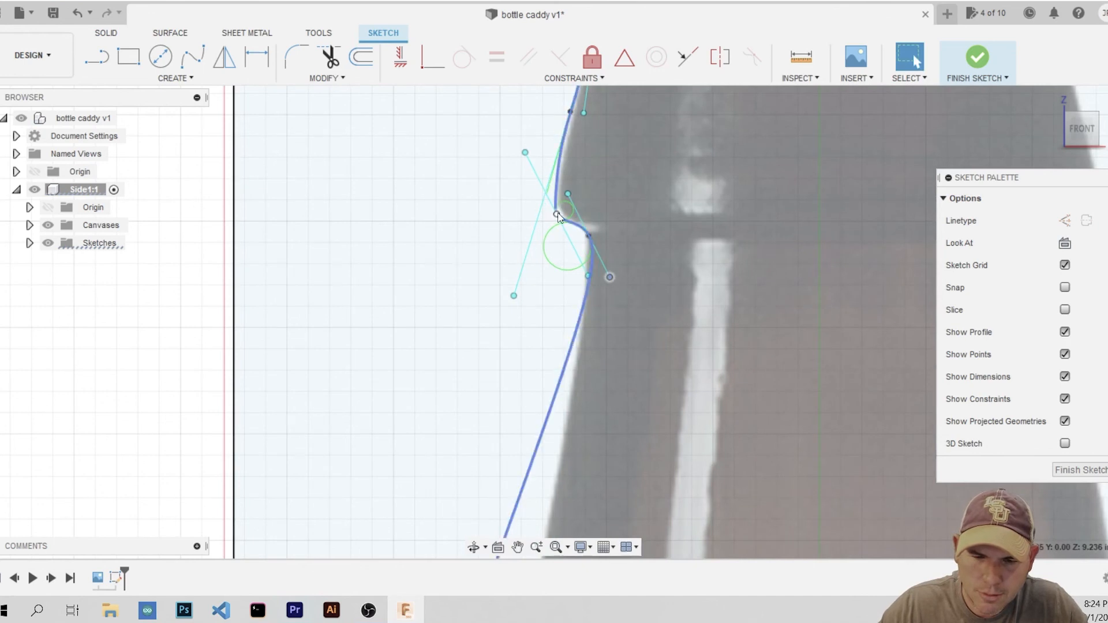
left_click_drag(557, 215, 553, 203)
left_click_drag(583, 265, 578, 295)
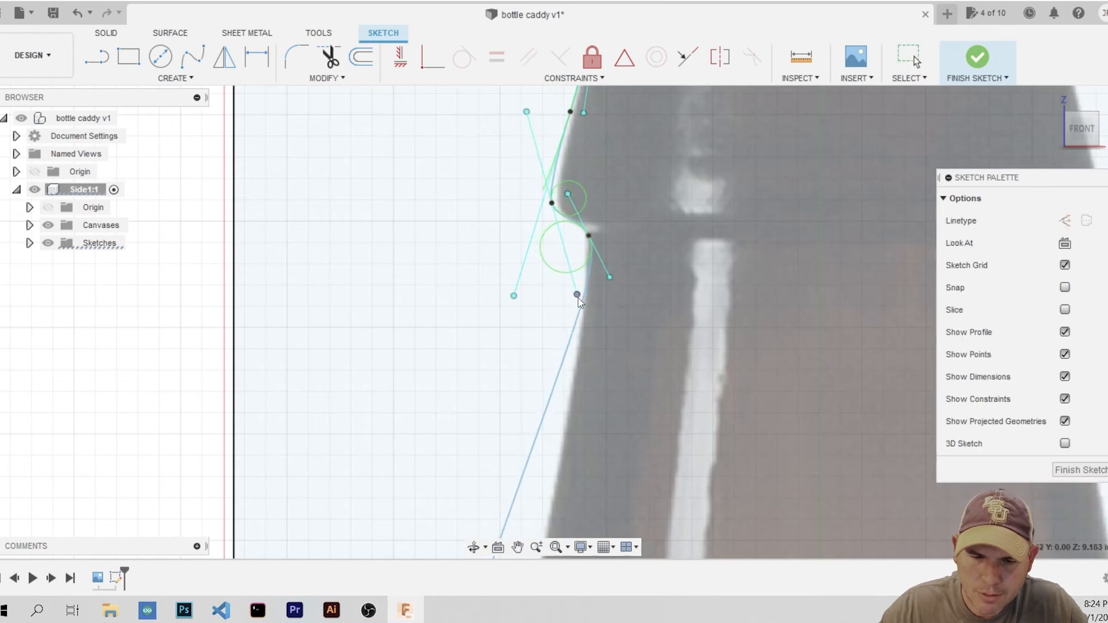
Show the origin and draw a vertical construction line from the midpoint of the profile's top edge to the origin
scroll(607, 286, "down", 5)
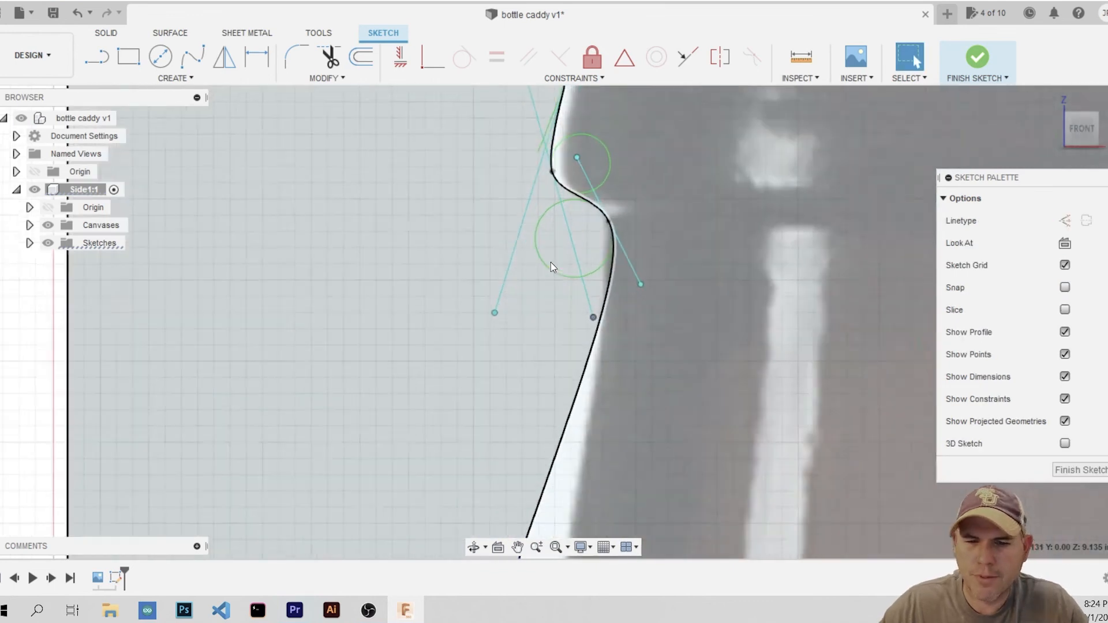
scroll(579, 248, "down", 4)
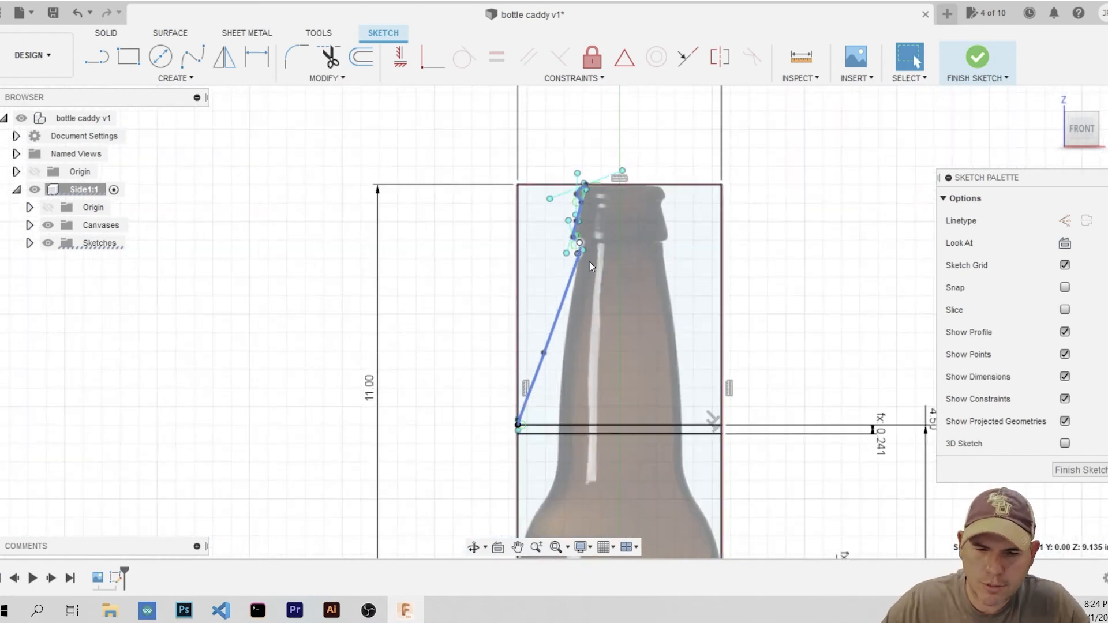
scroll(600, 264, "up", 1)
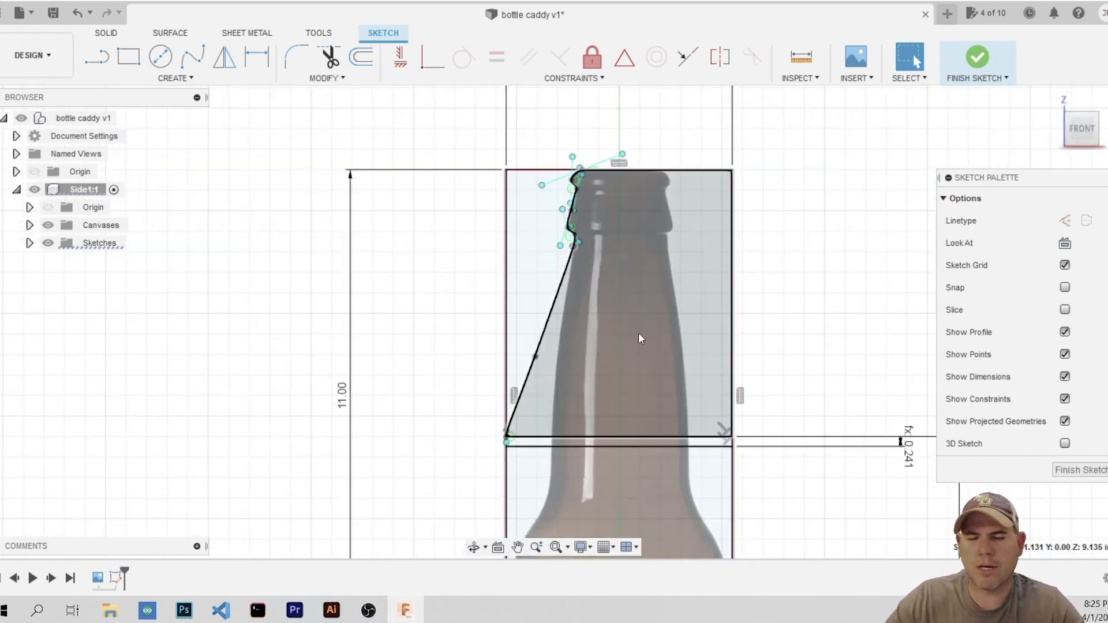
scroll(553, 400, "down", 1)
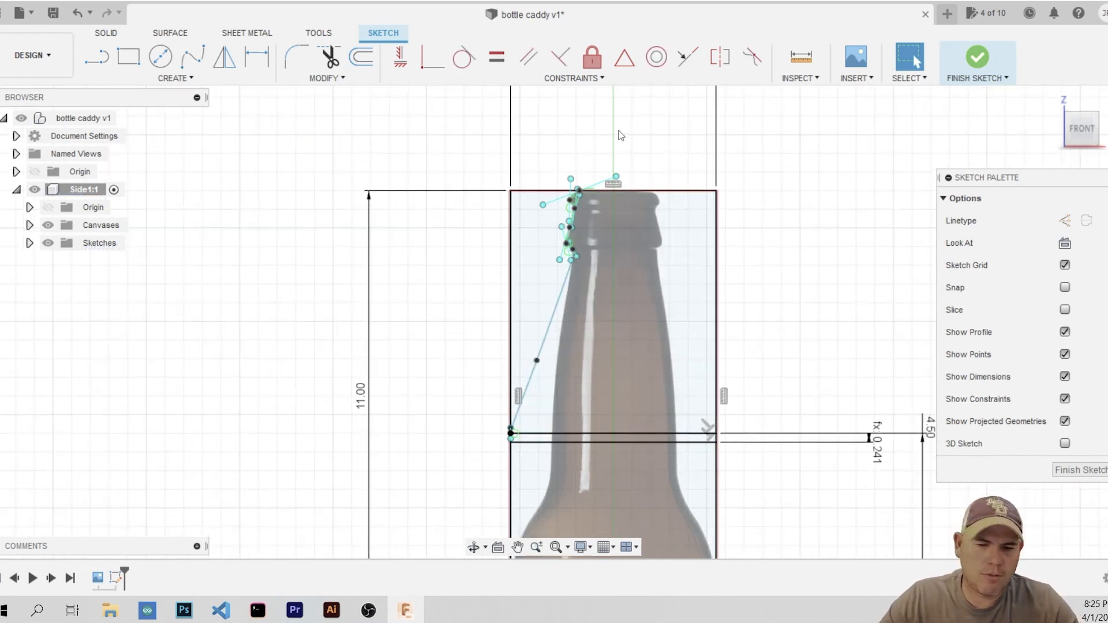
scroll(541, 272, "down", 3)
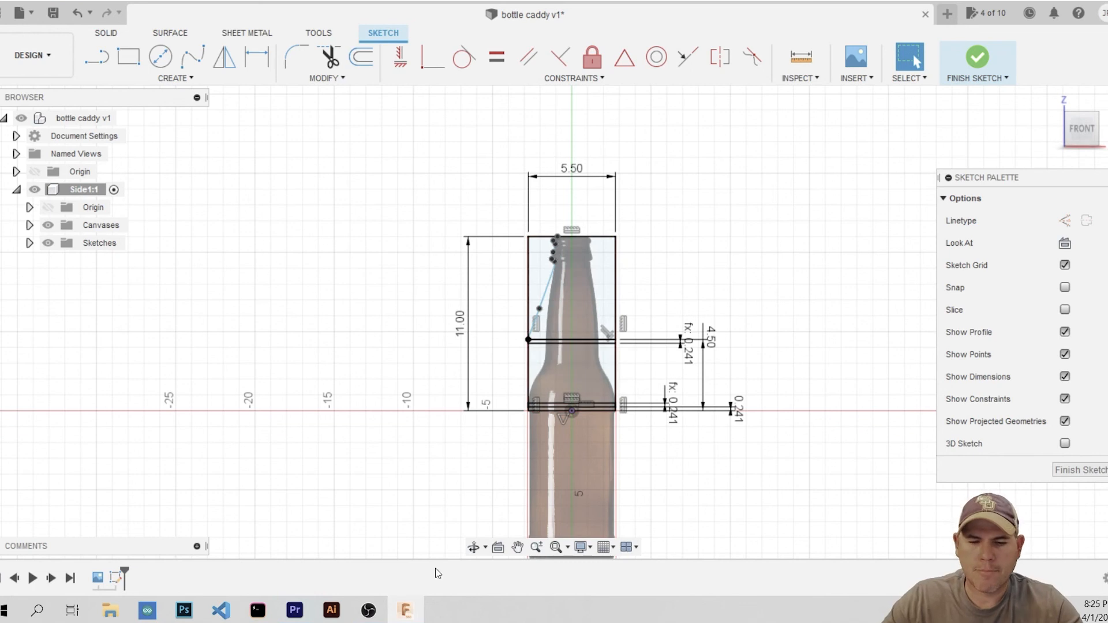
left_click(35, 171)
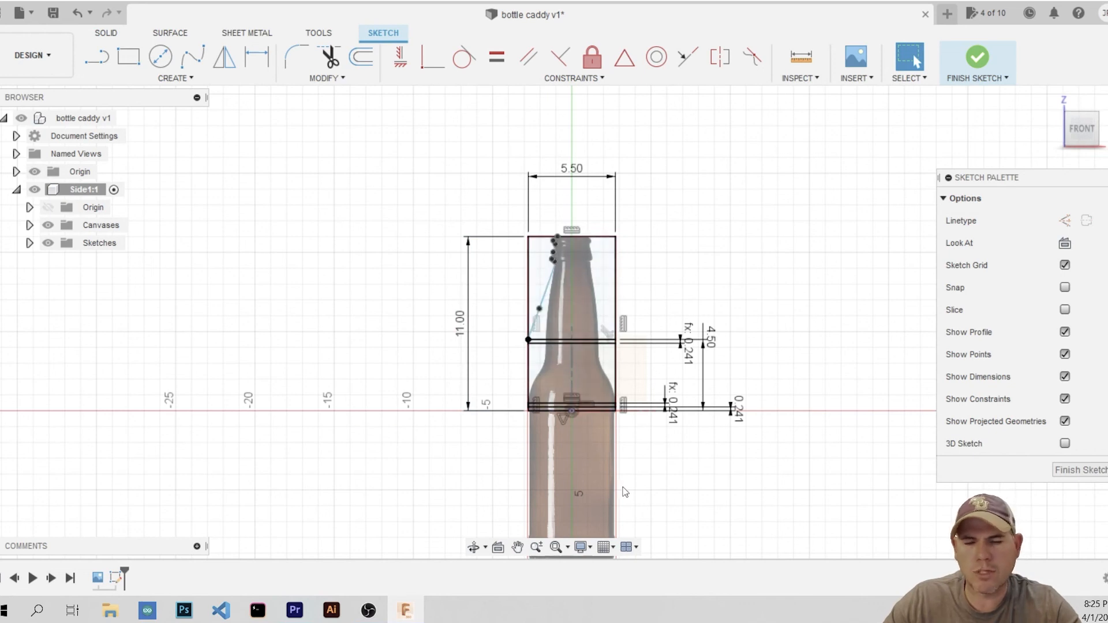
key("l")
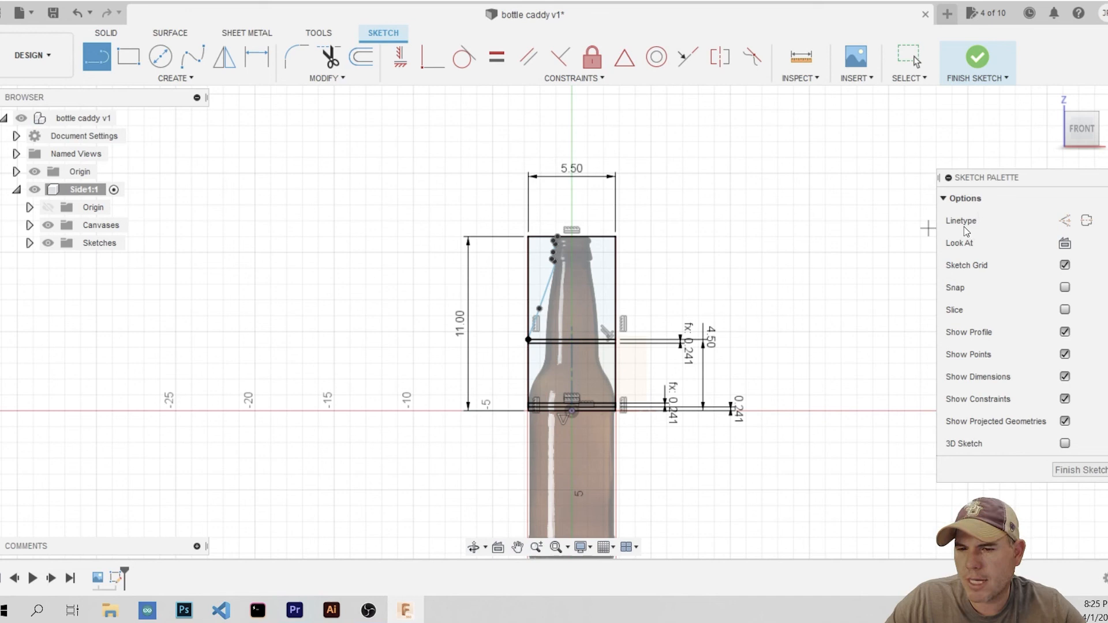
left_click(1065, 222)
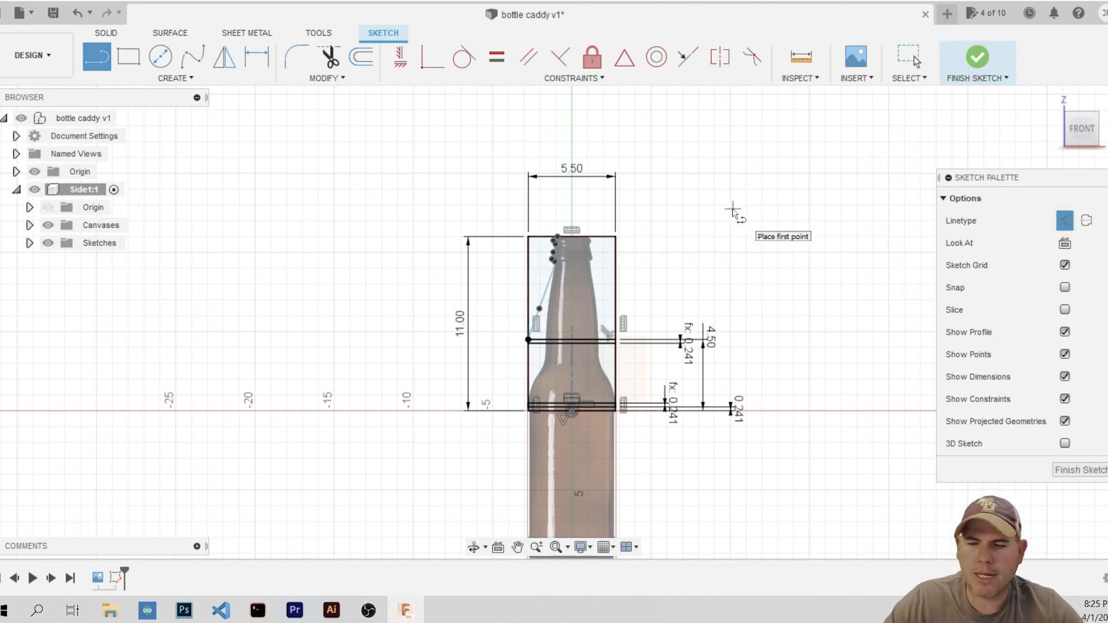
left_click(1065, 220)
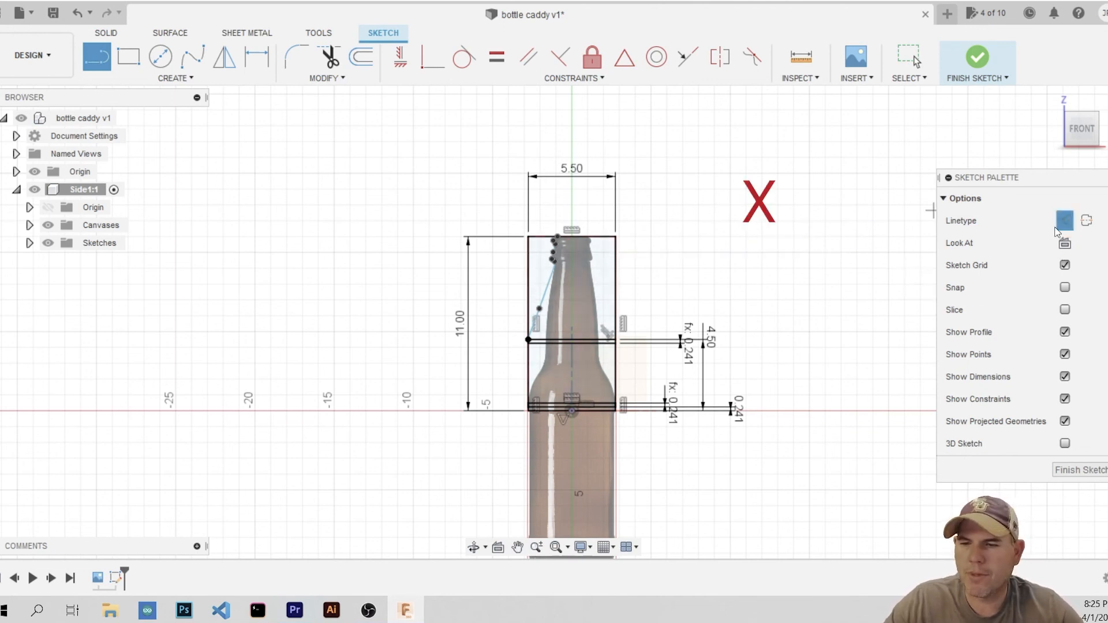
left_click(572, 236)
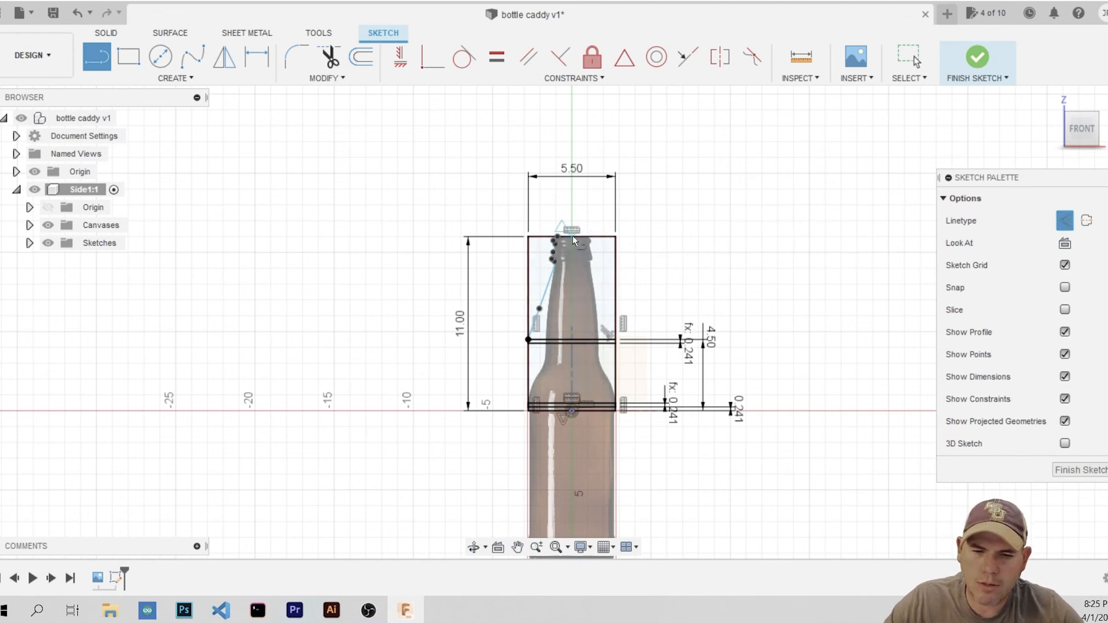
double_click(571, 410)
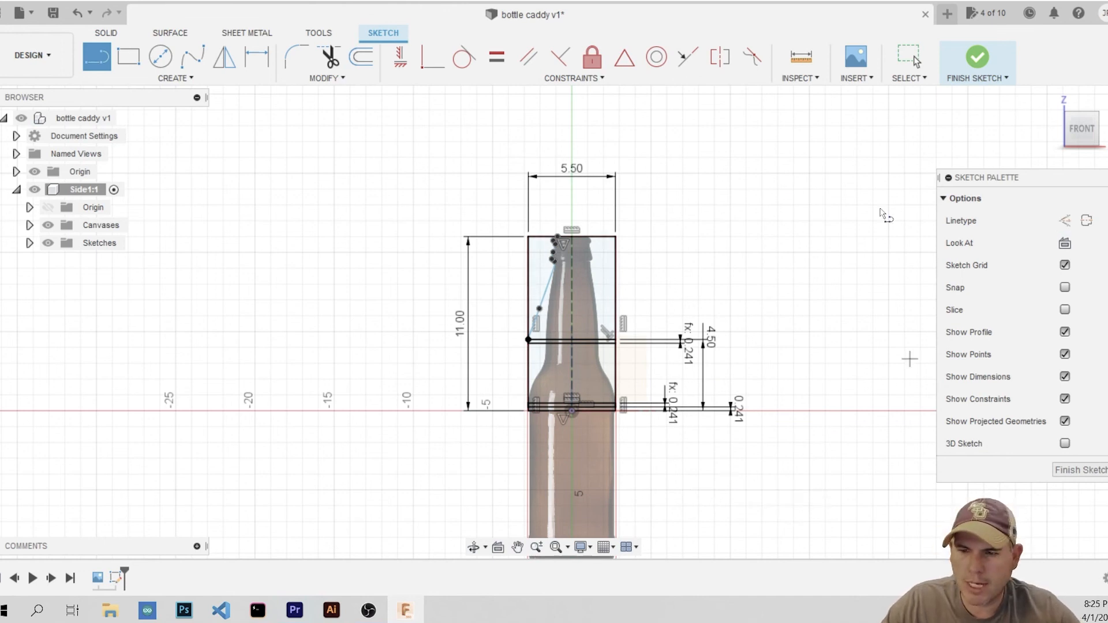
key("Escape")
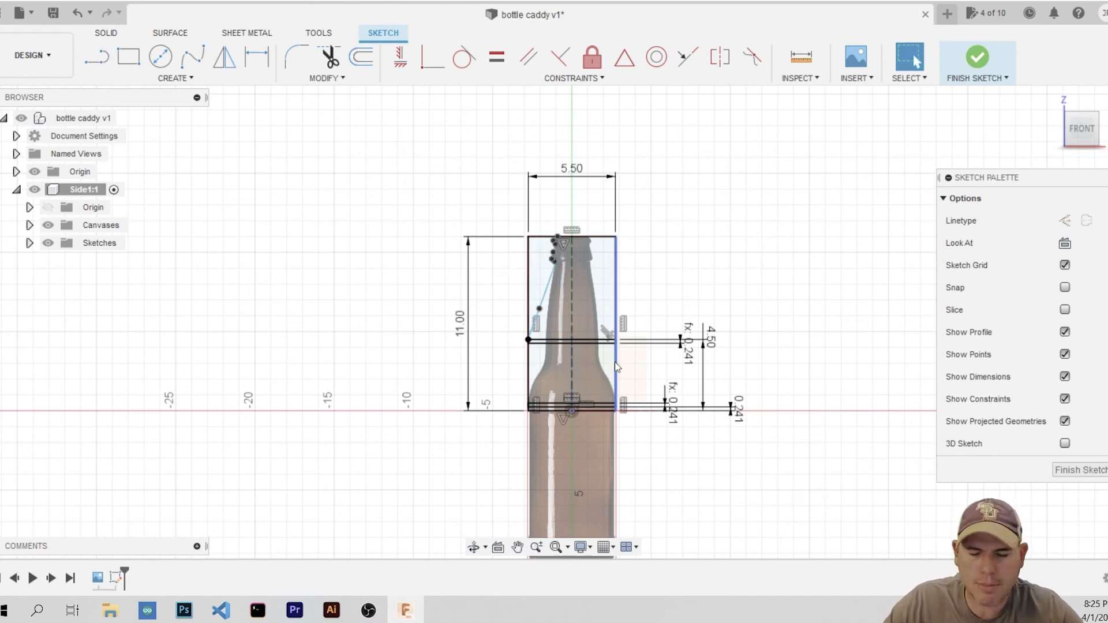
Mirror the bottle-shaped spline about the vertical construction line to complete the opposite side of the neck outline
left_click(178, 81)
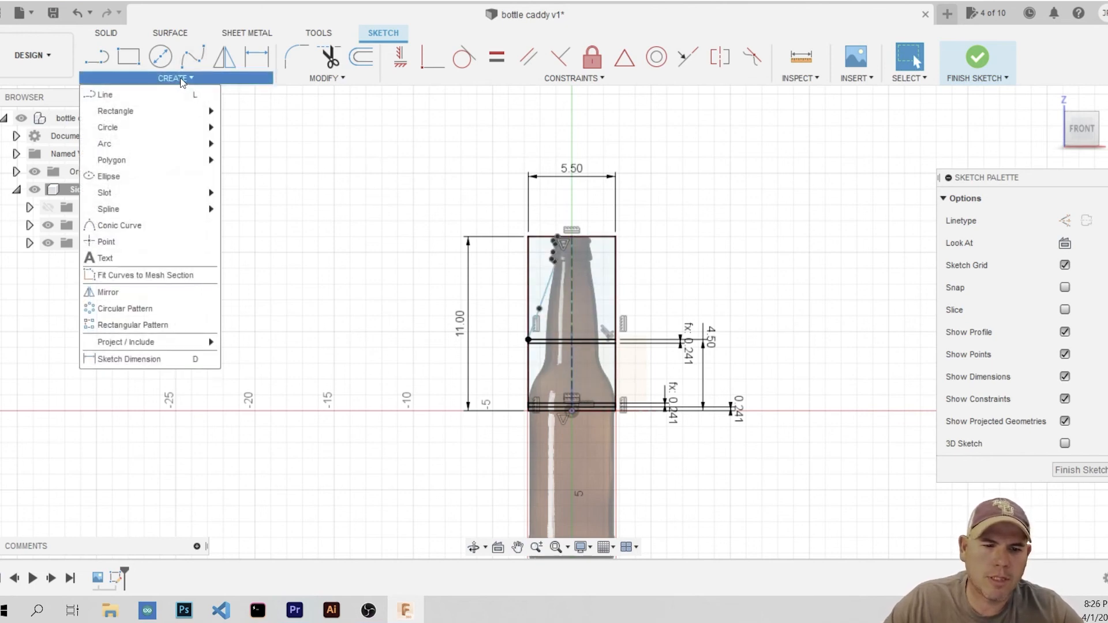
left_click(110, 293)
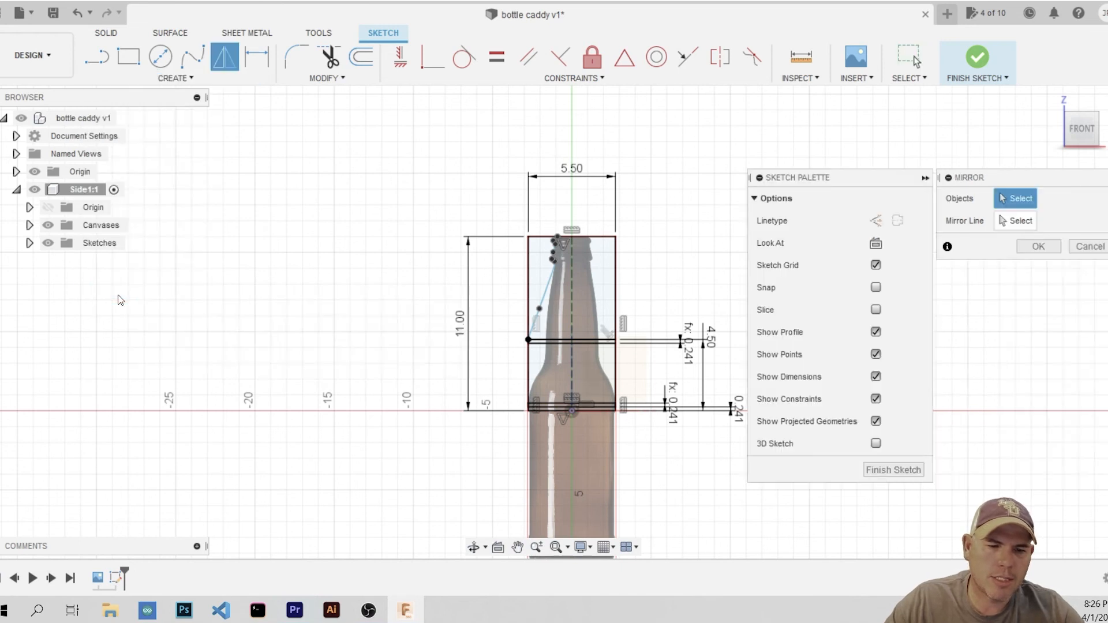
left_click(550, 285)
left_click(1019, 221)
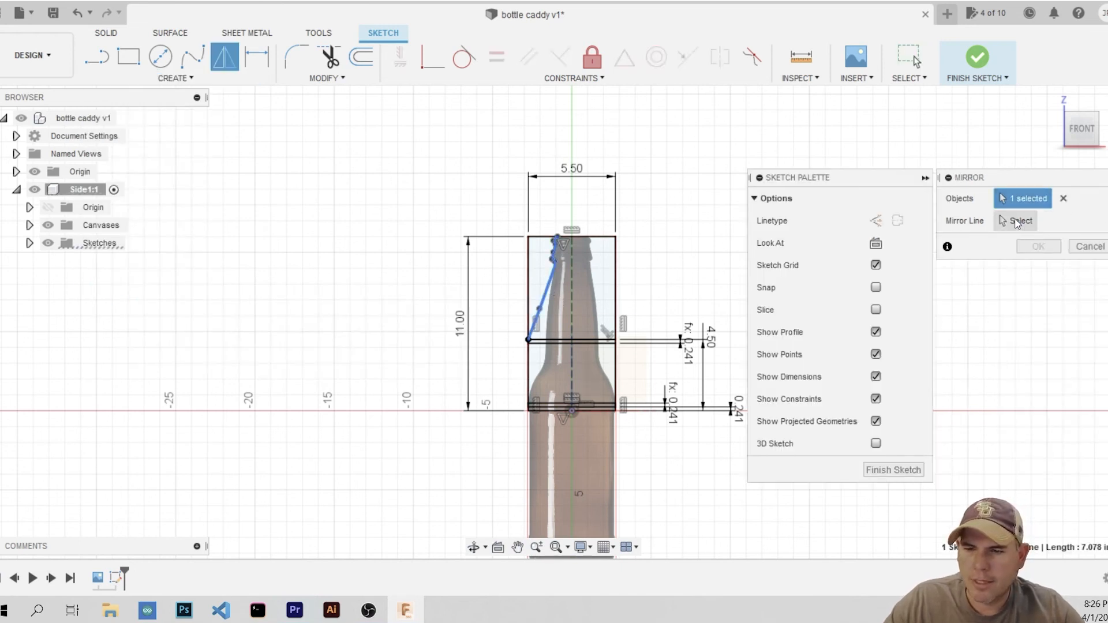
left_click(571, 306)
scroll(586, 303, "up", 8)
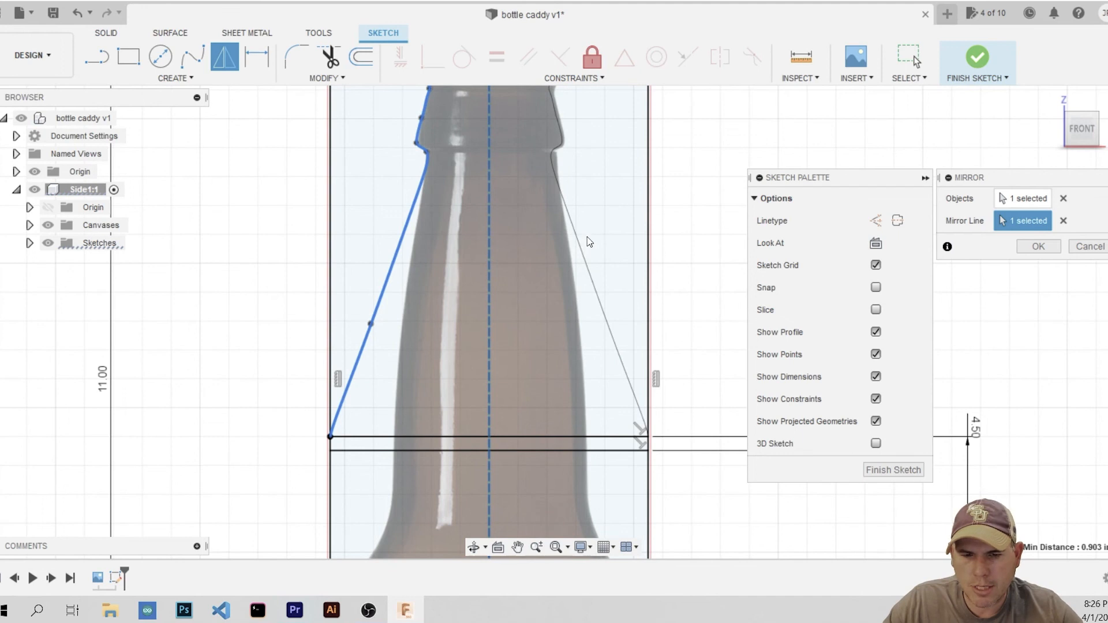
scroll(494, 305, "down", 4)
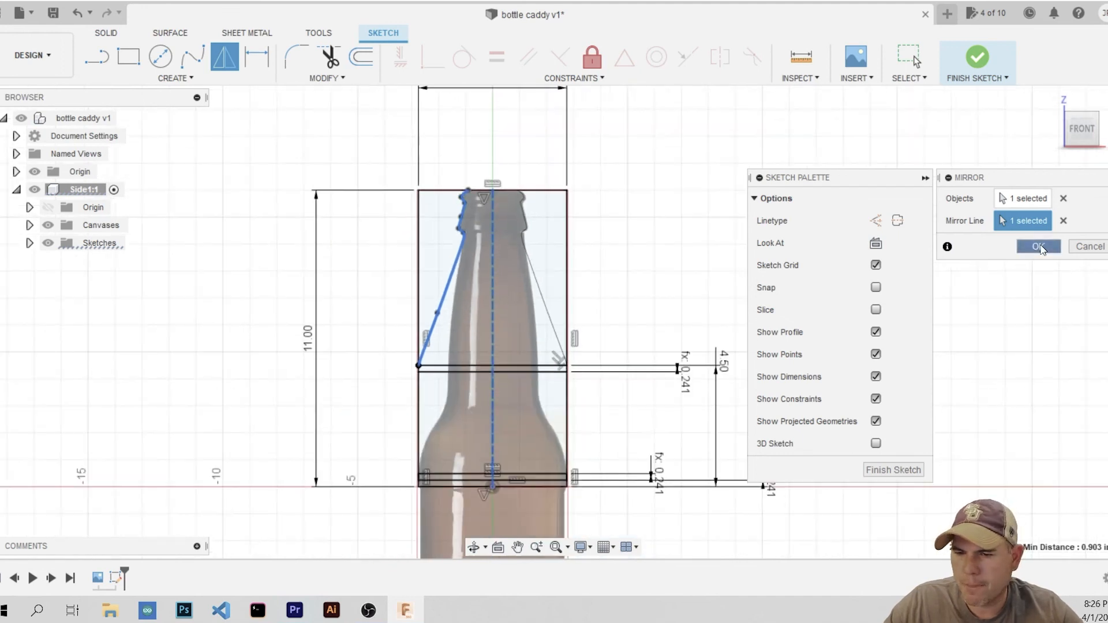
left_click(1037, 247)
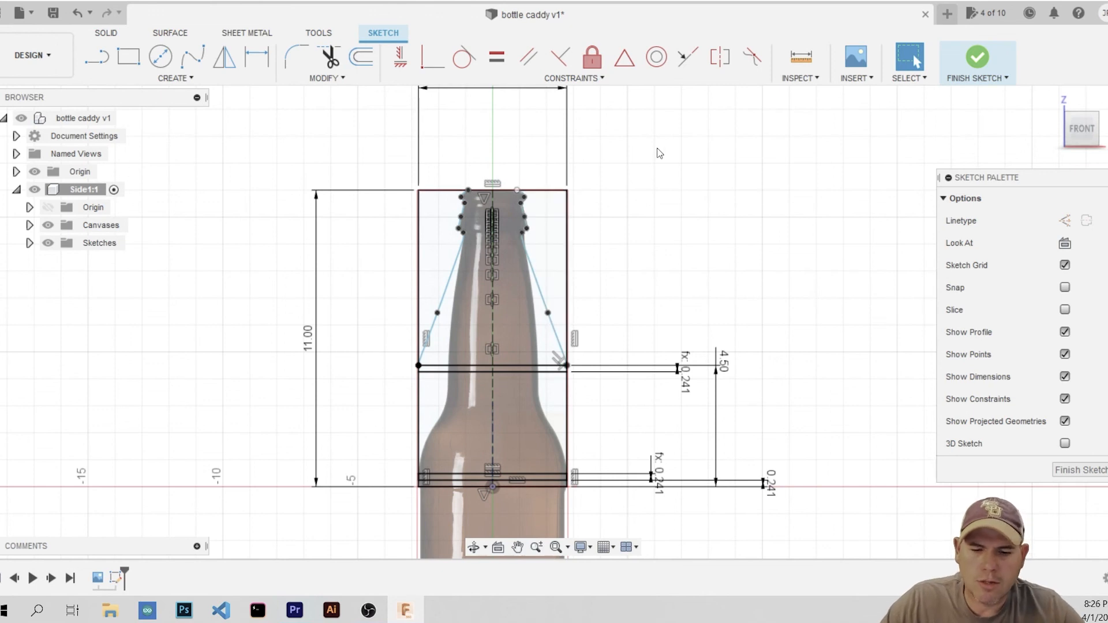
Sketch a two-point rectangle 0.482 in wide and 0.75 in high inside the bottle neck, across the centerline
scroll(454, 282, "down", 2)
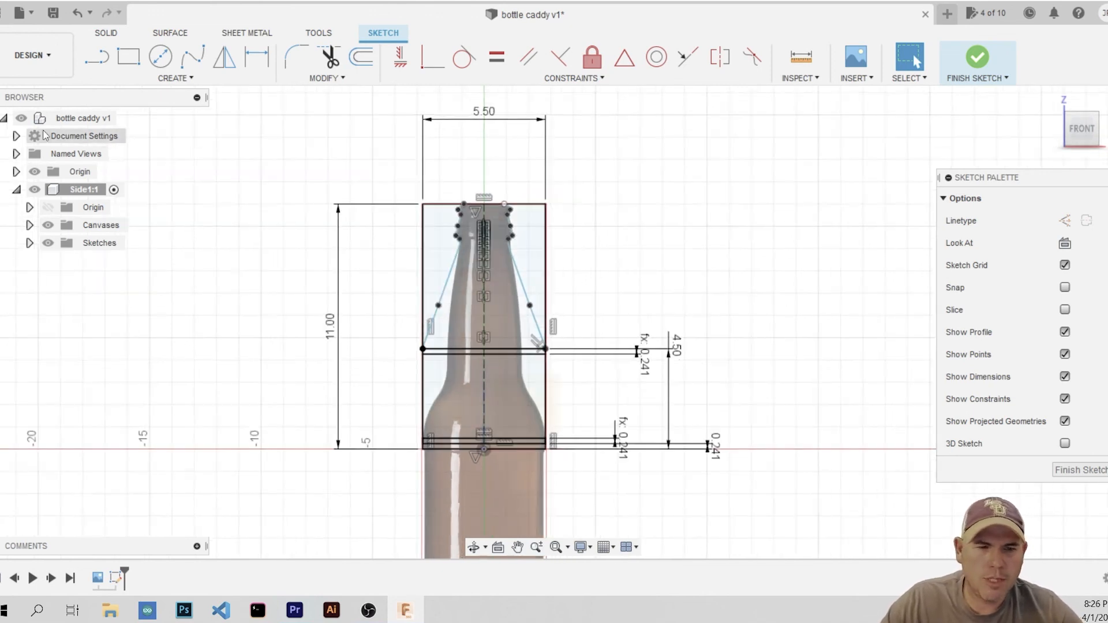
key("r")
scroll(476, 234, "up", 5)
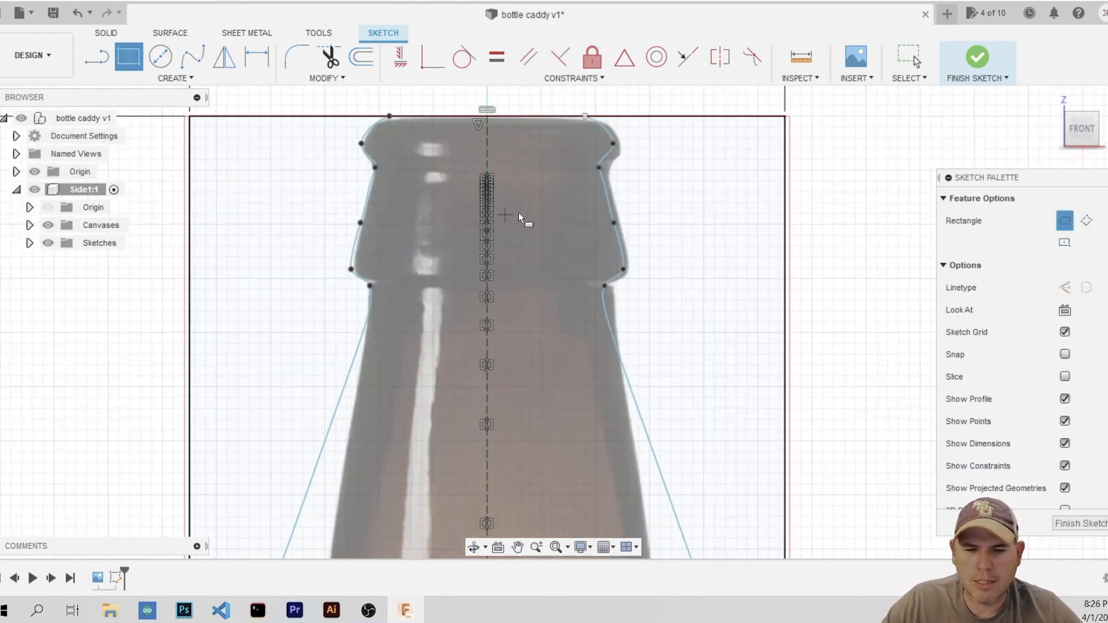
left_click(451, 192)
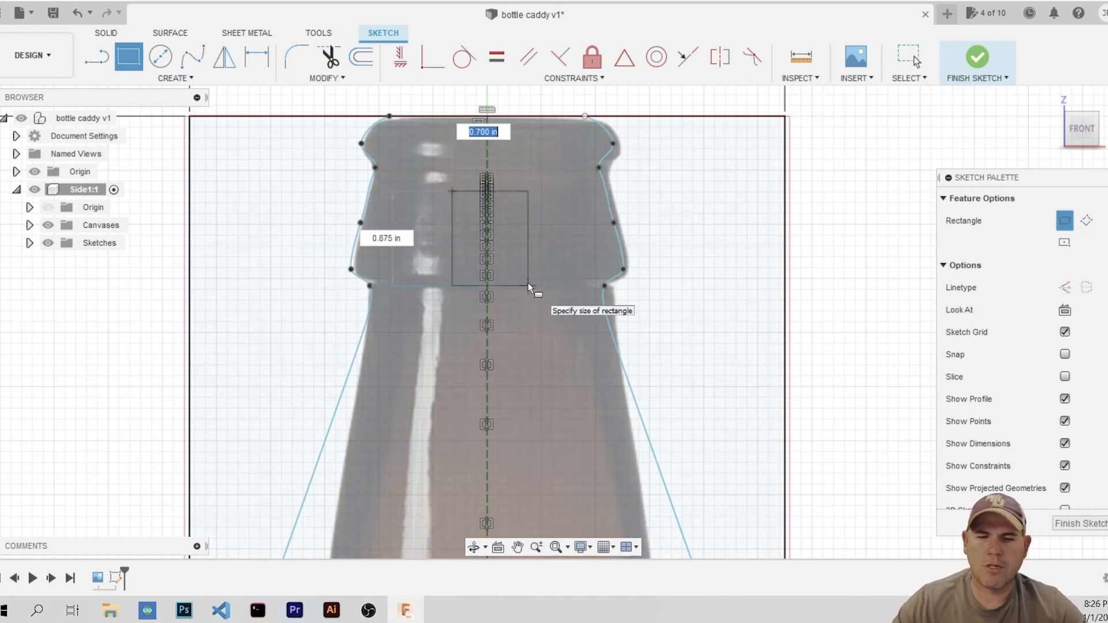
type(".482")
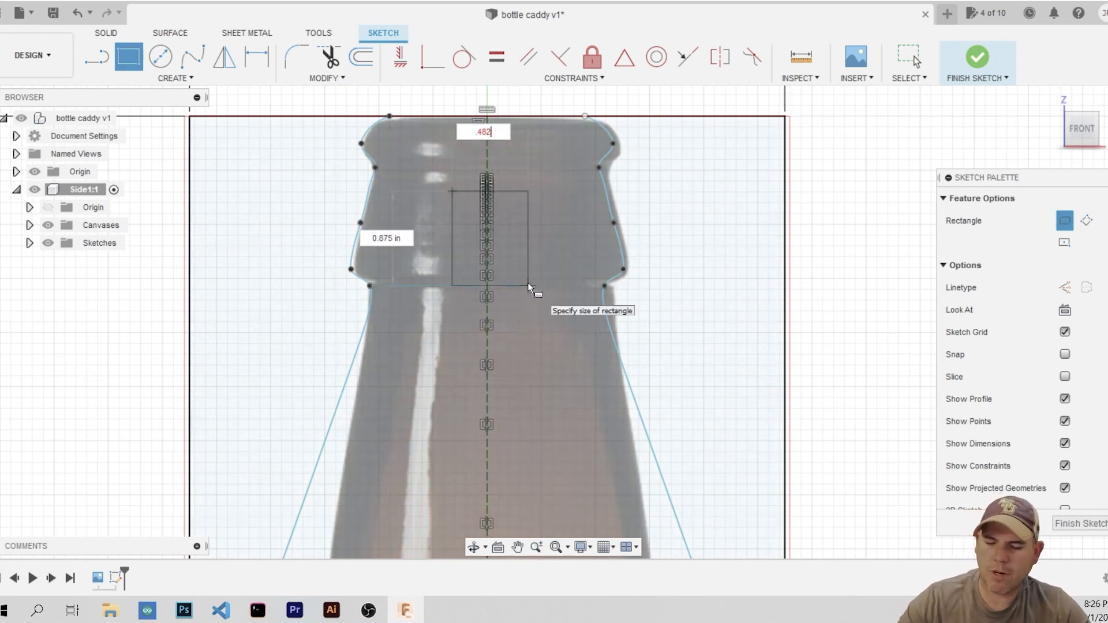
key("Tab")
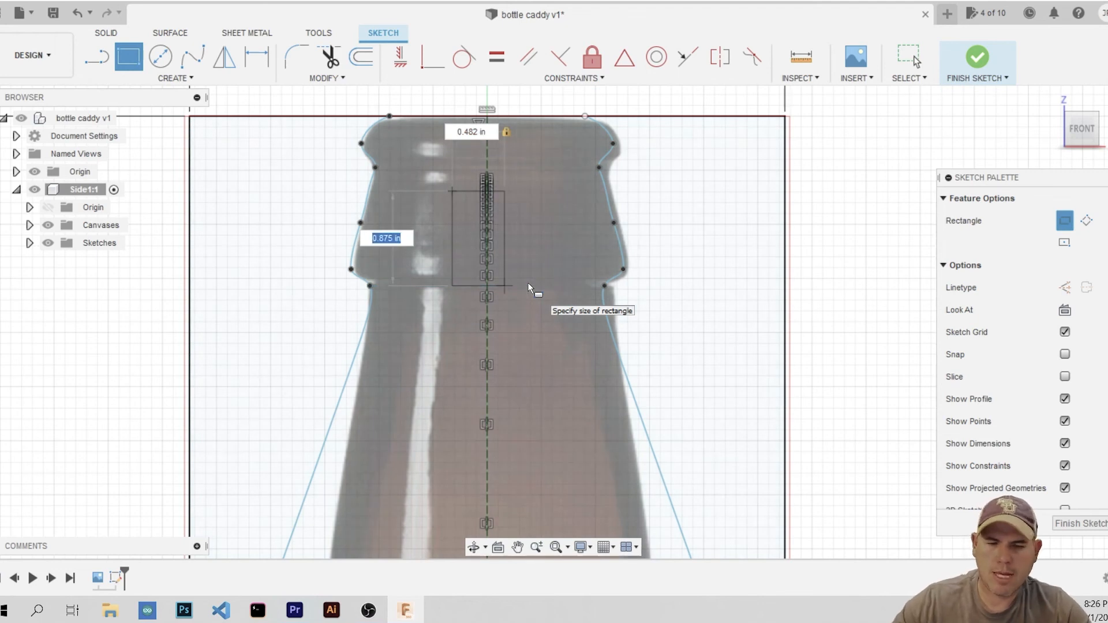
type(".75")
key("Tab")
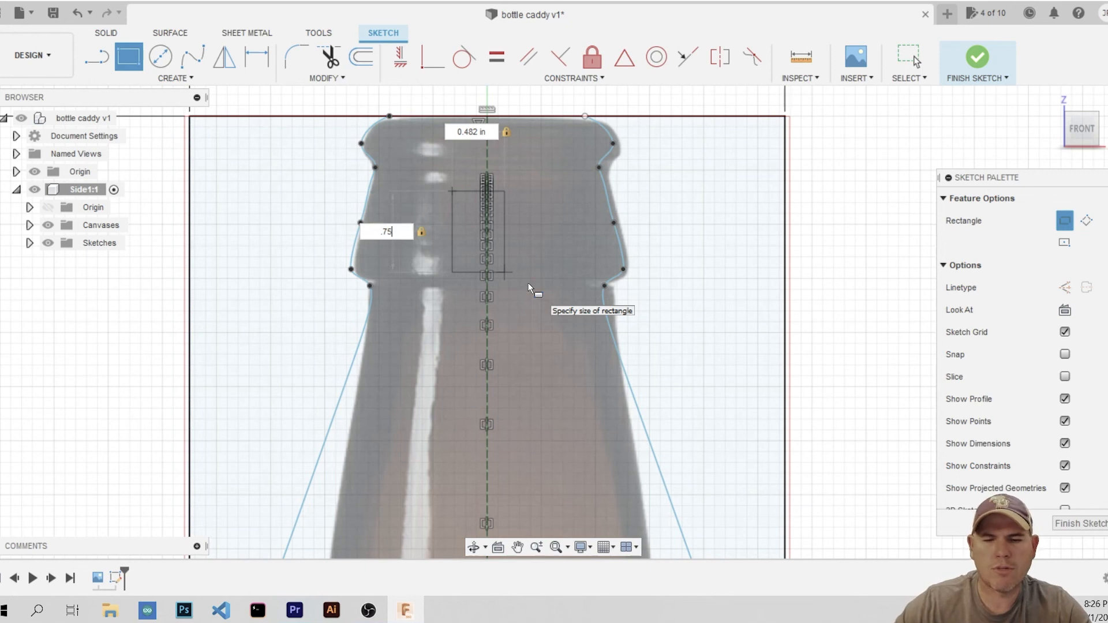
key("Return")
key("Escape")
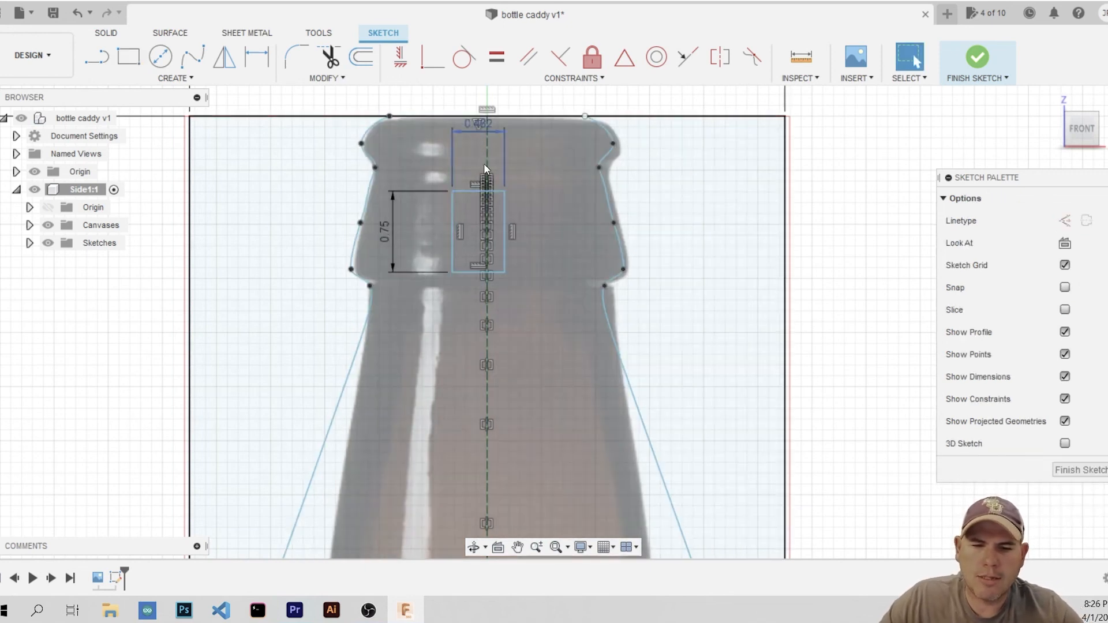
Constrain the small rectangle's two vertical sides to be symmetric about the vertical construction line
scroll(479, 317, "down", 3)
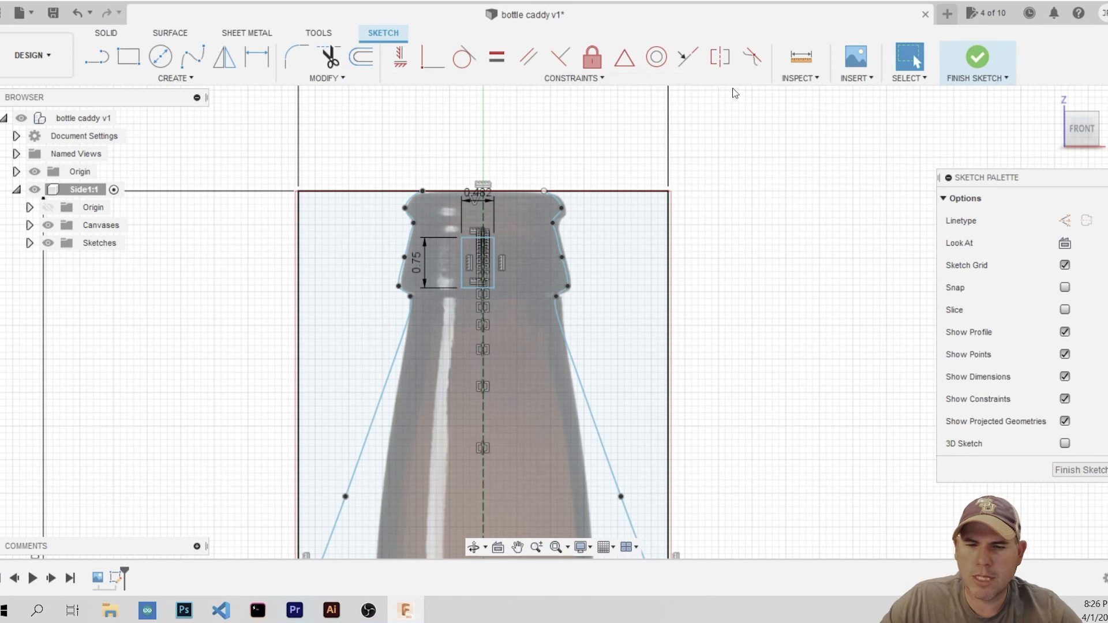
left_click(721, 57)
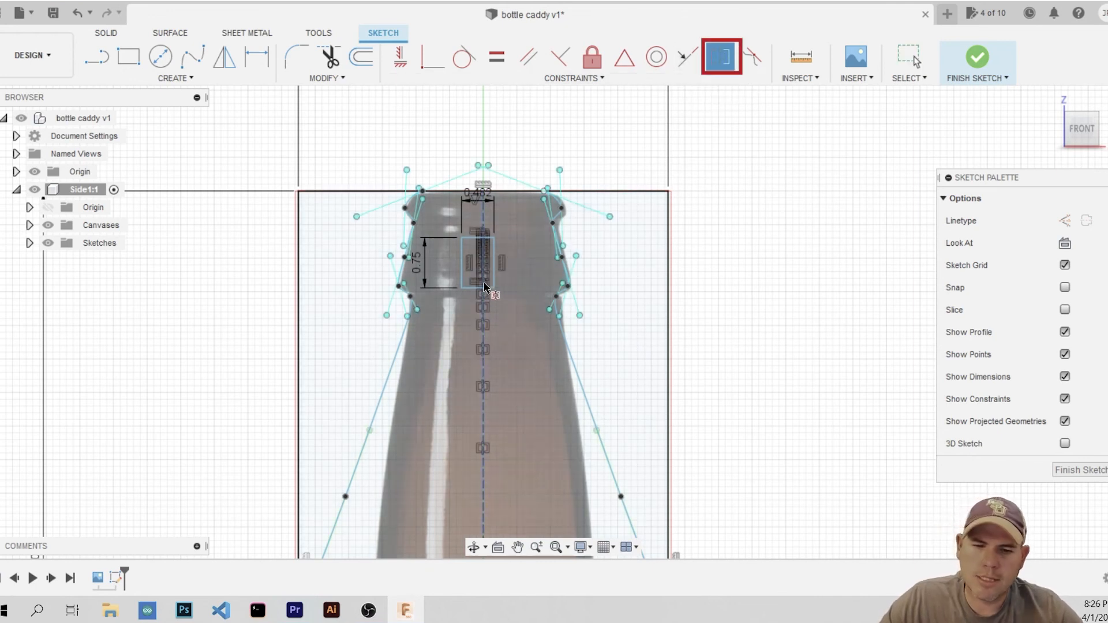
left_click(464, 261)
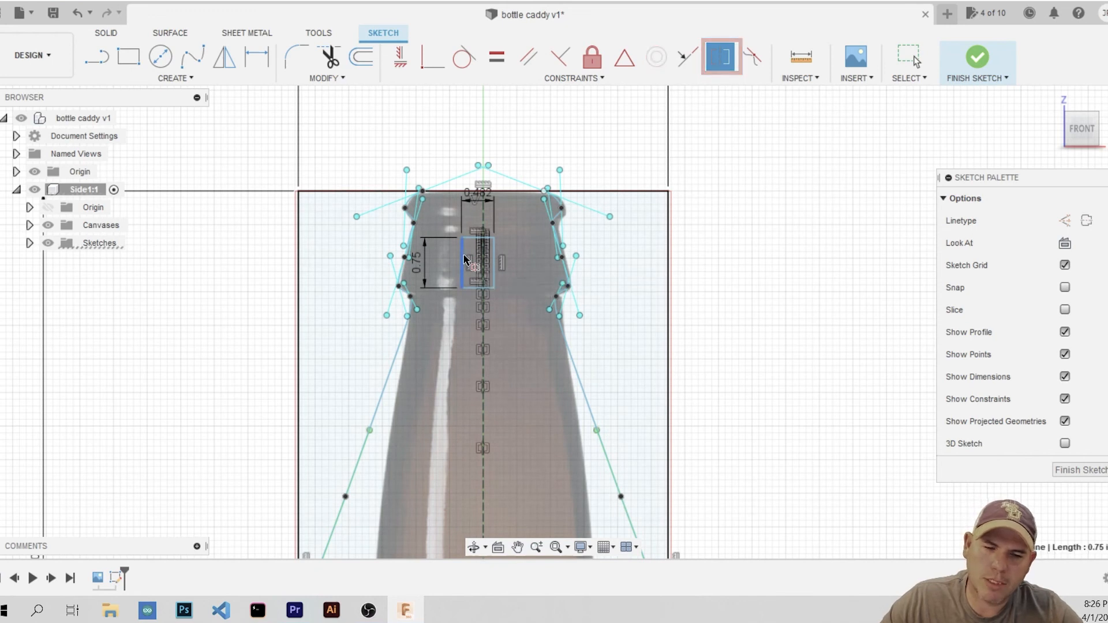
left_click(495, 256)
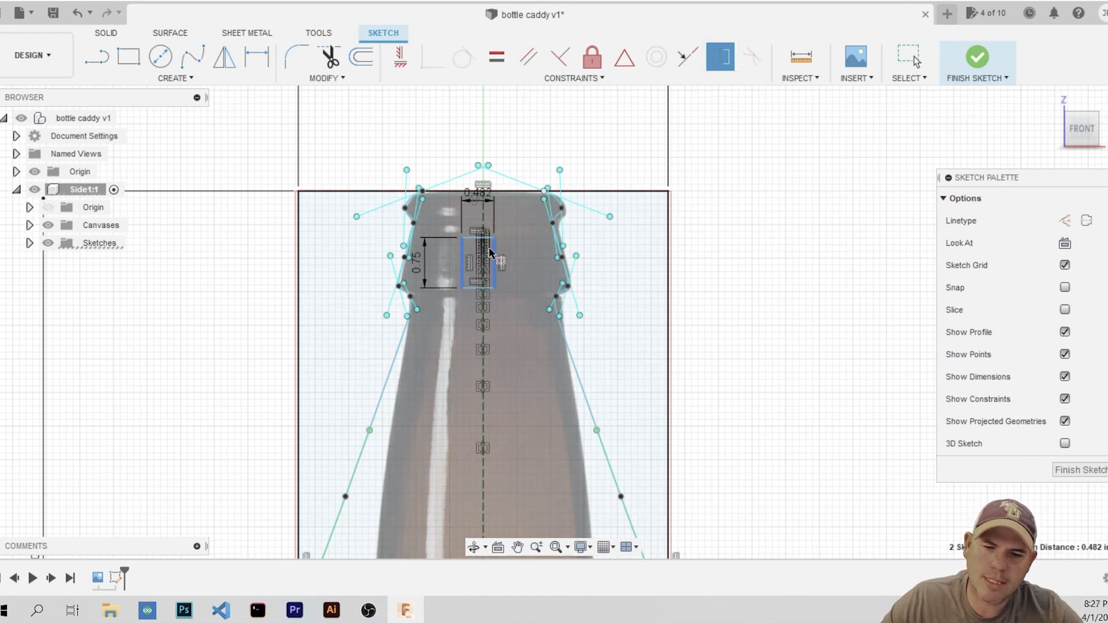
left_click(482, 206)
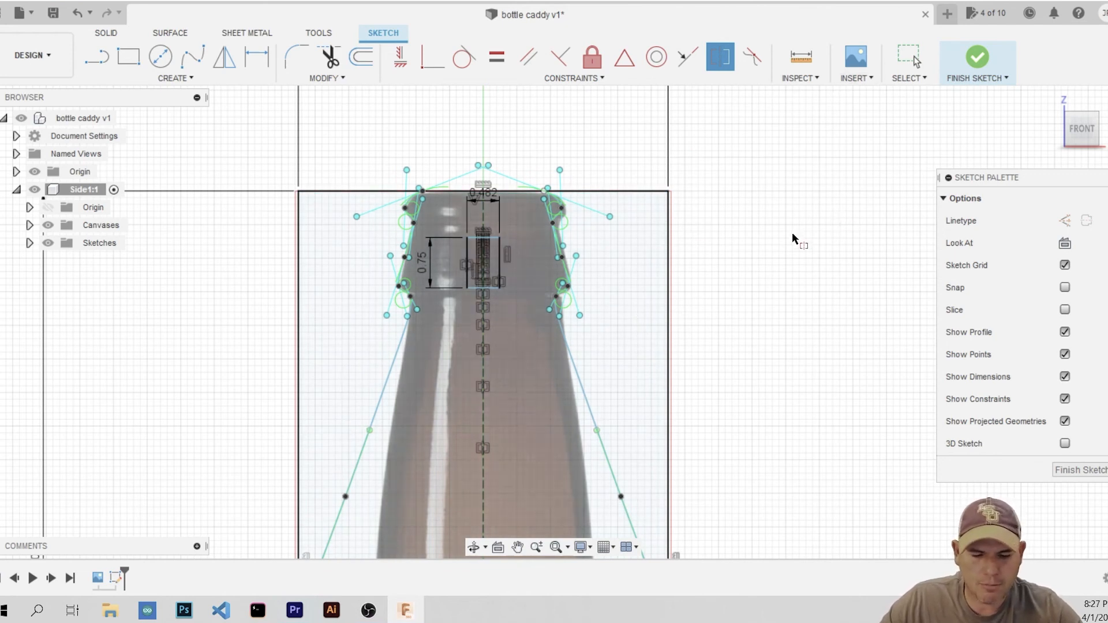
Dimension the small rectangle's top edge 0.75 in below the top edge of the side profile
key("d")
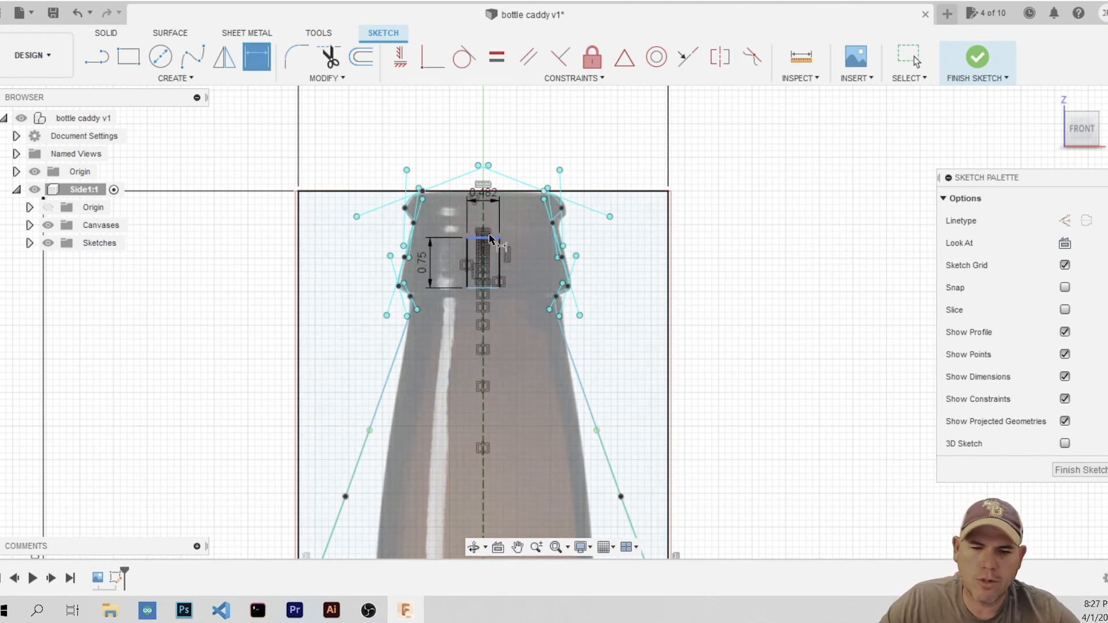
left_click(489, 237)
left_click(512, 192)
left_click(801, 183)
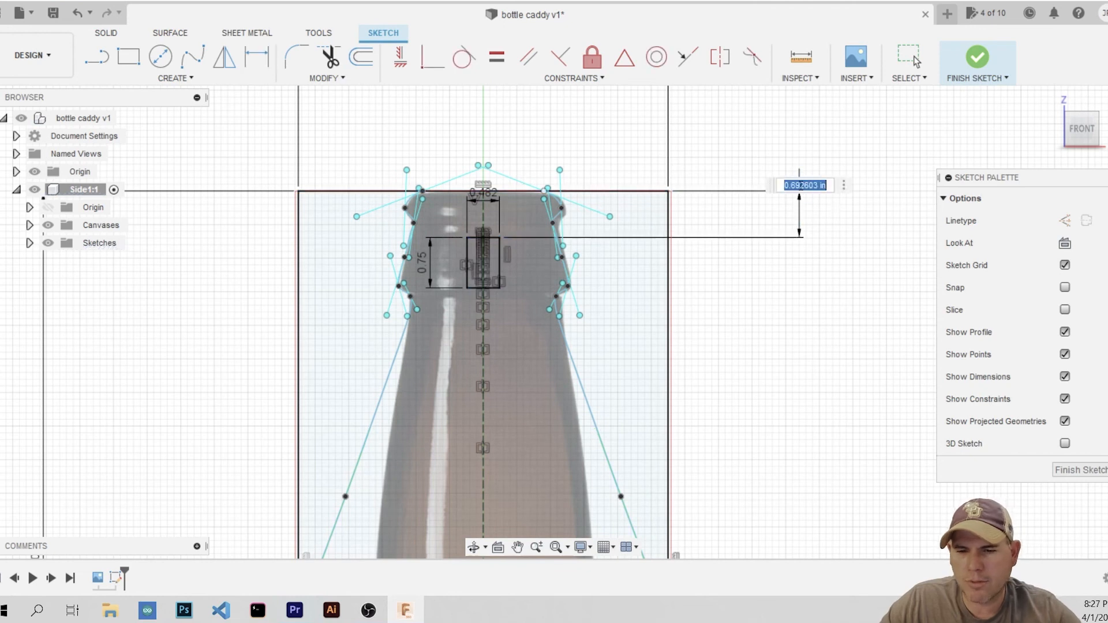
key("BackSpace")
type(".75")
key("Return")
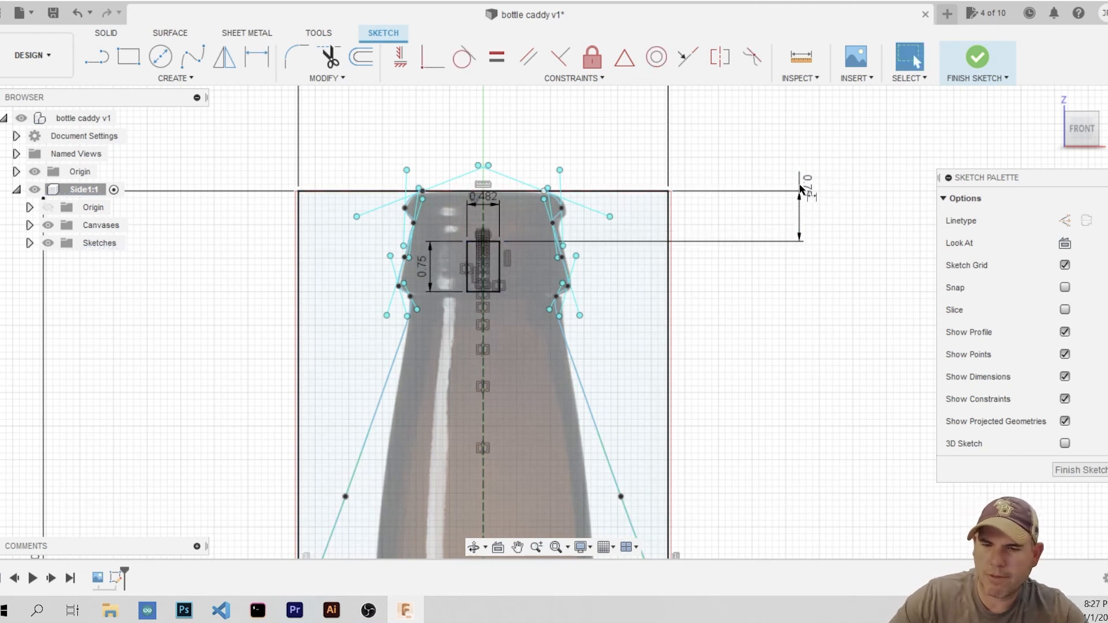
Draw a center-diameter circle of 0.82 in on the centerline, between the middle slot and the bottom slot
scroll(515, 323, "down", 3)
scroll(515, 323, "down", 3)
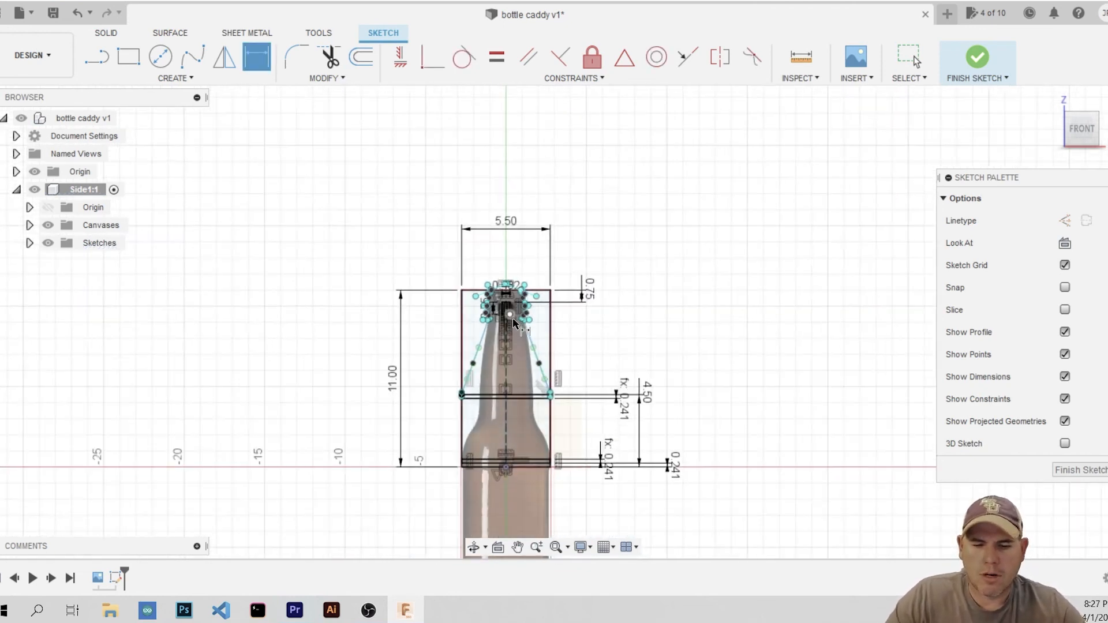
scroll(542, 355, "up", 6)
scroll(588, 375, "down", 4)
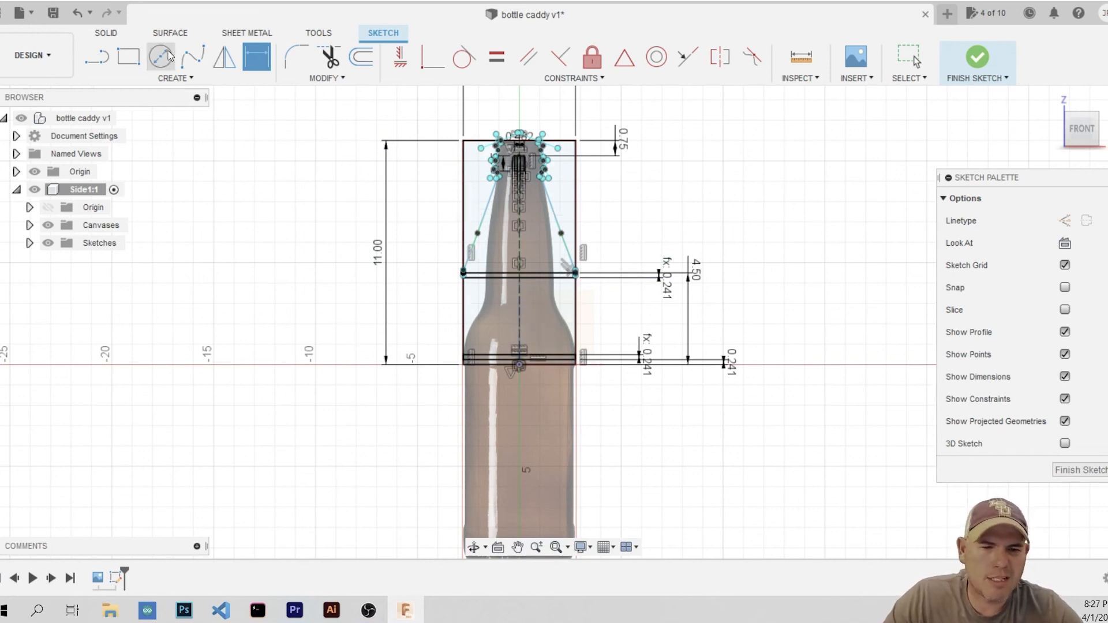
left_click(166, 56)
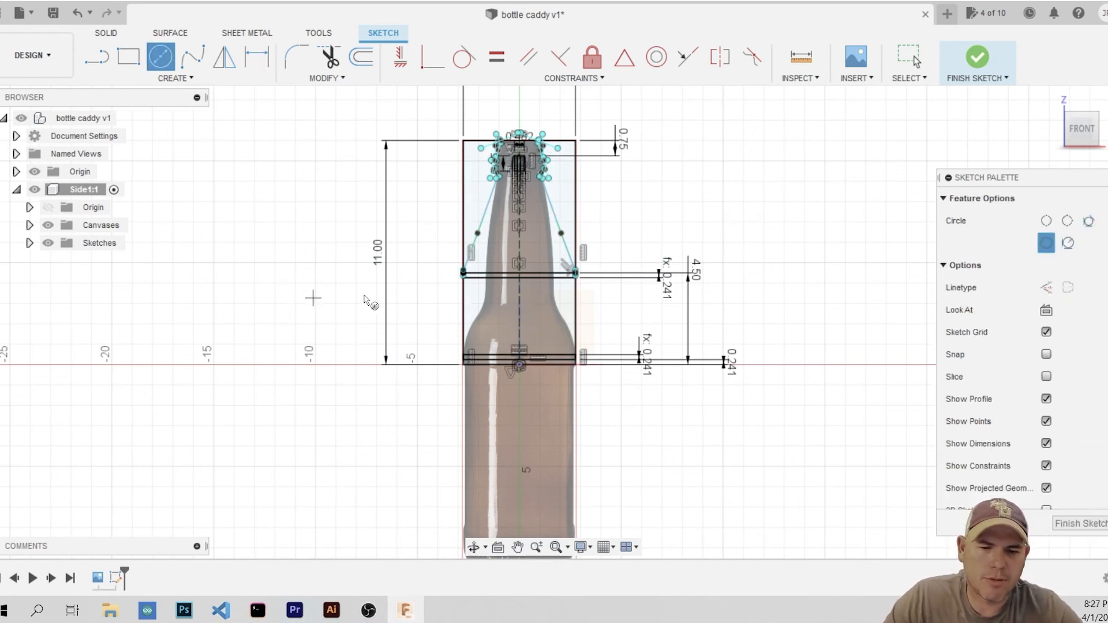
left_click(518, 304)
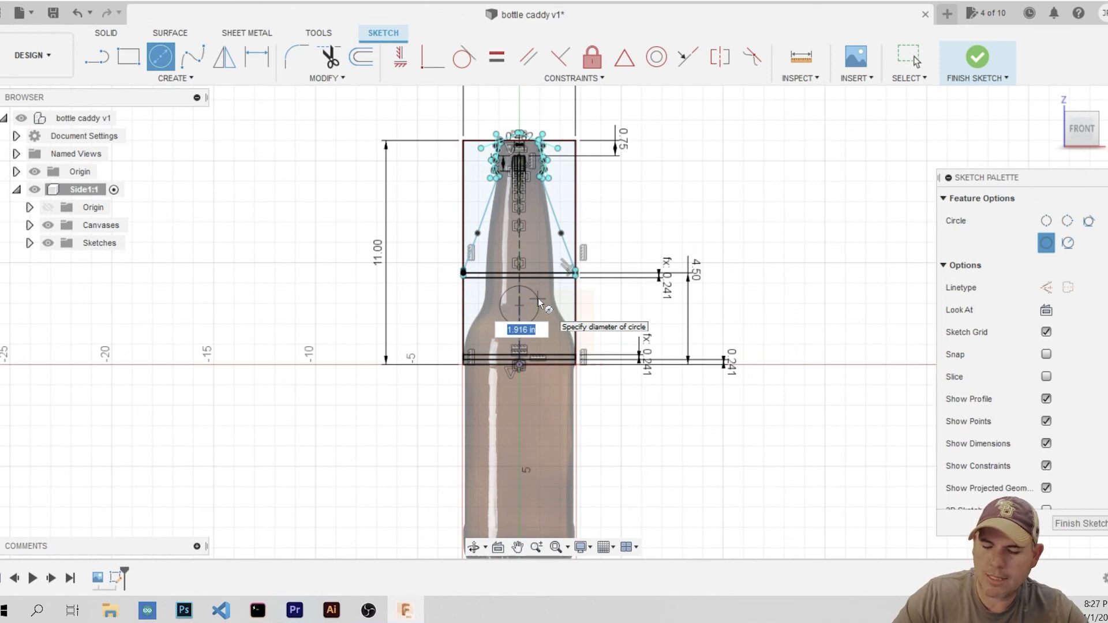
key("BackSpace")
type(".82")
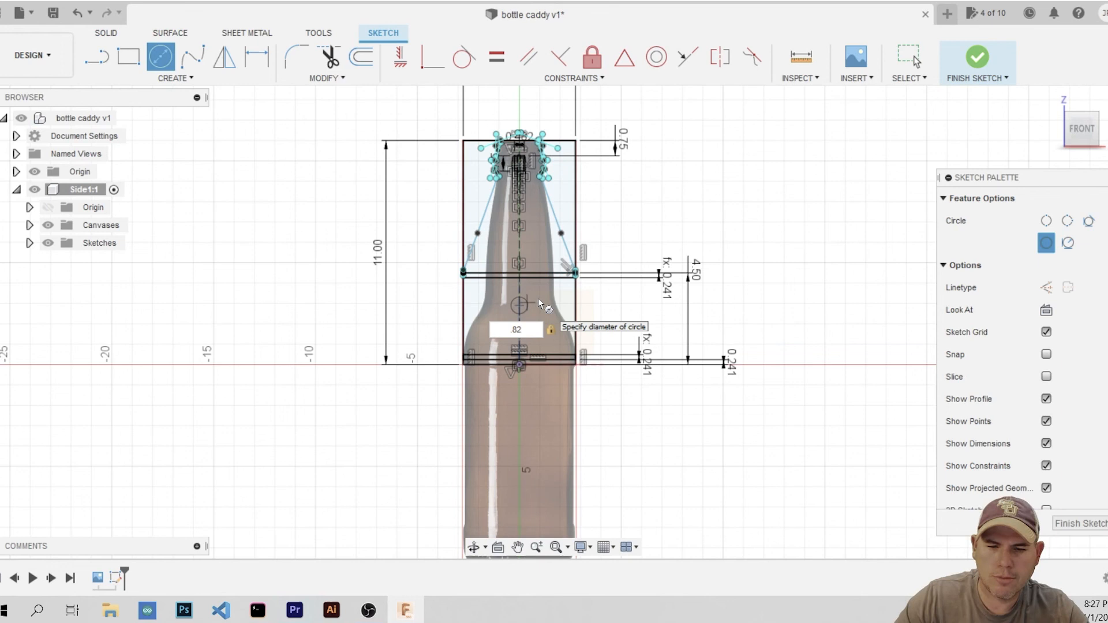
key("Return")
key("Escape")
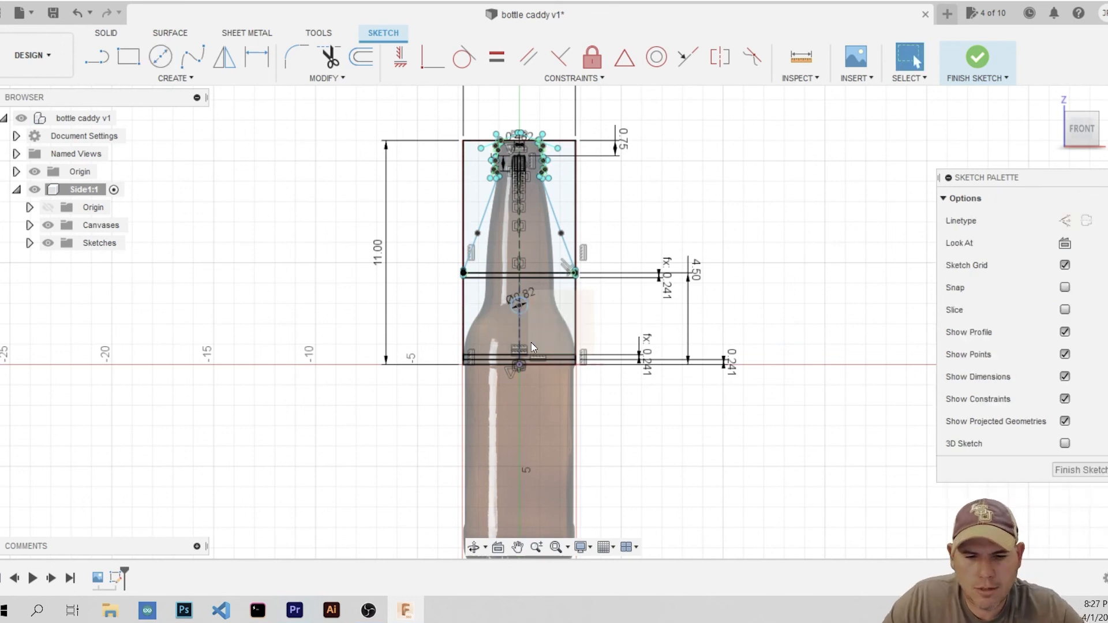
Dimension the circle's center 3 in above the origin at the profile's base
scroll(532, 347, "up", 3)
key("d")
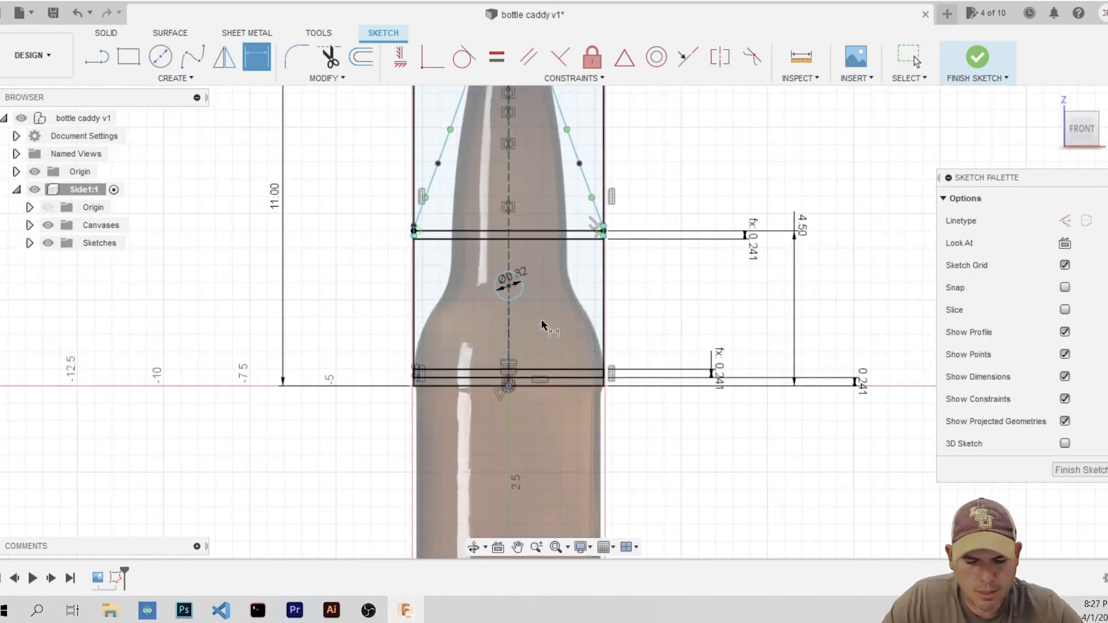
left_click(502, 300)
left_click(507, 383)
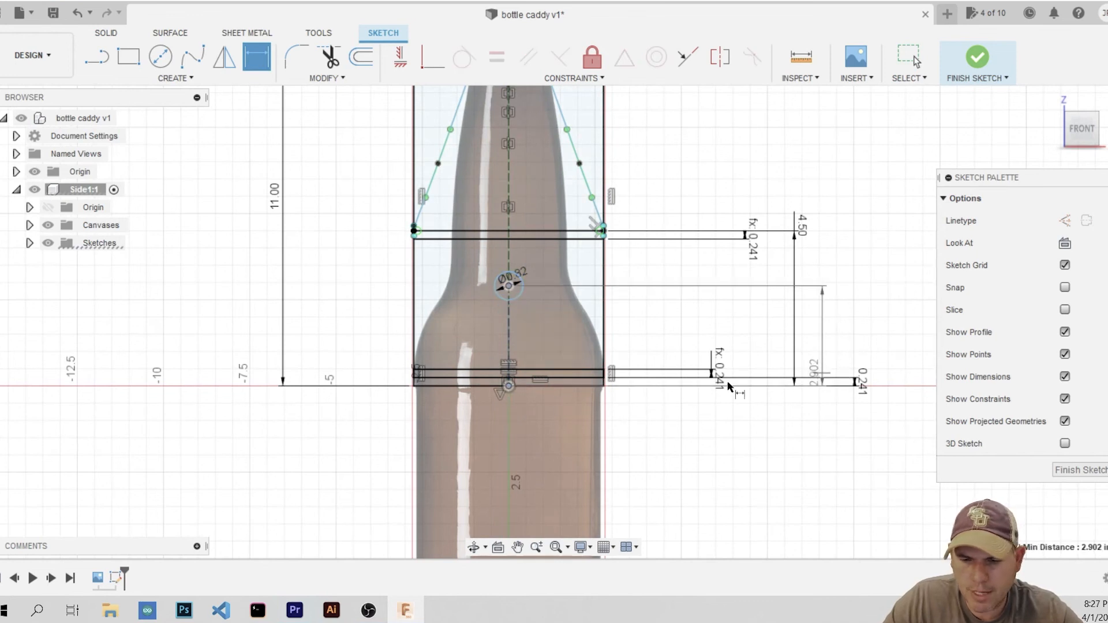
left_click(234, 386)
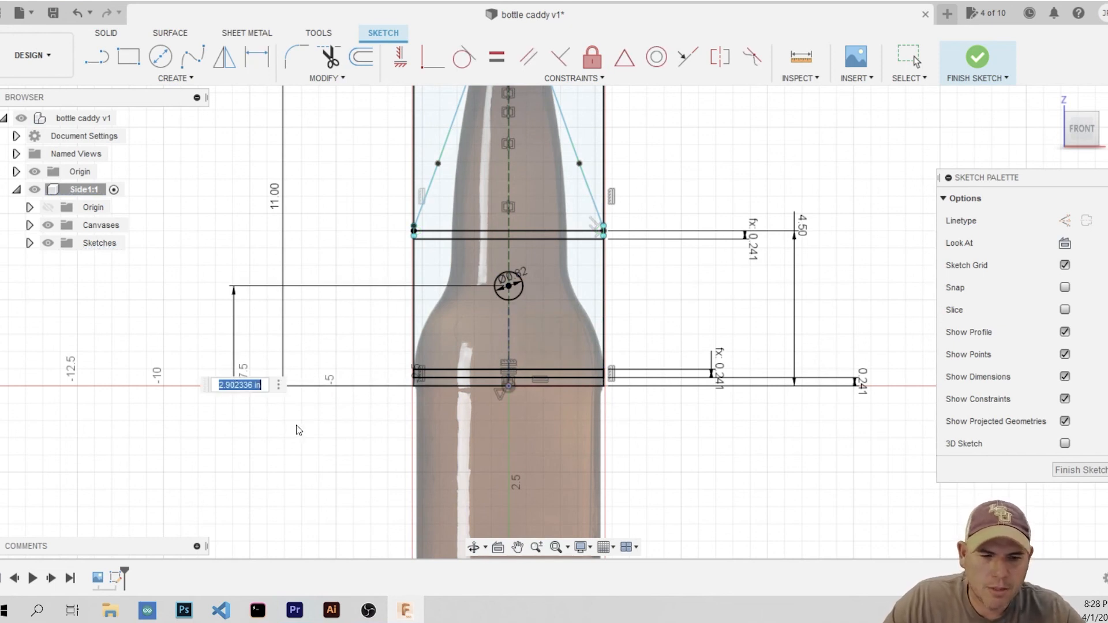
type("3")
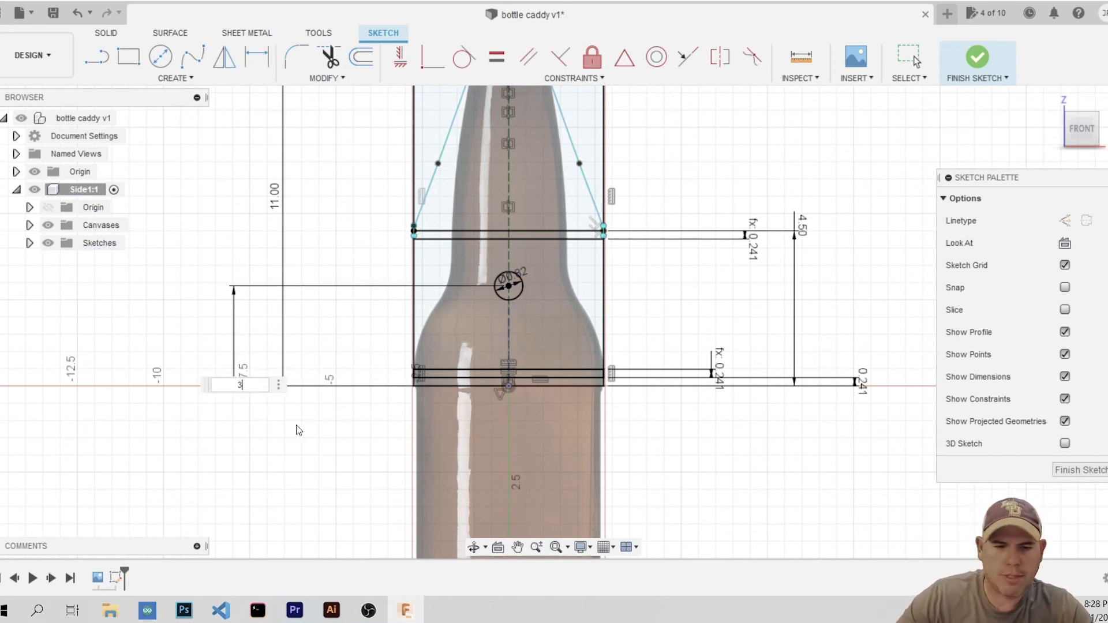
key("Return")
Hide the Side1 component's bottle reference canvas and finish the sketch
scroll(600, 398, "down", 3)
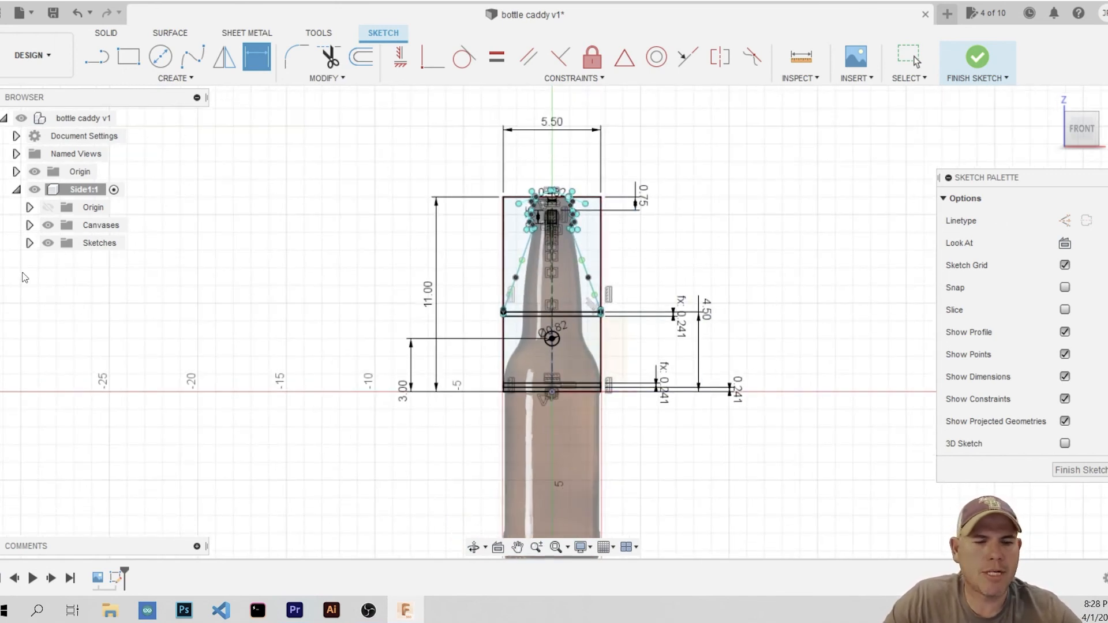
left_click(29, 226)
left_click(30, 225)
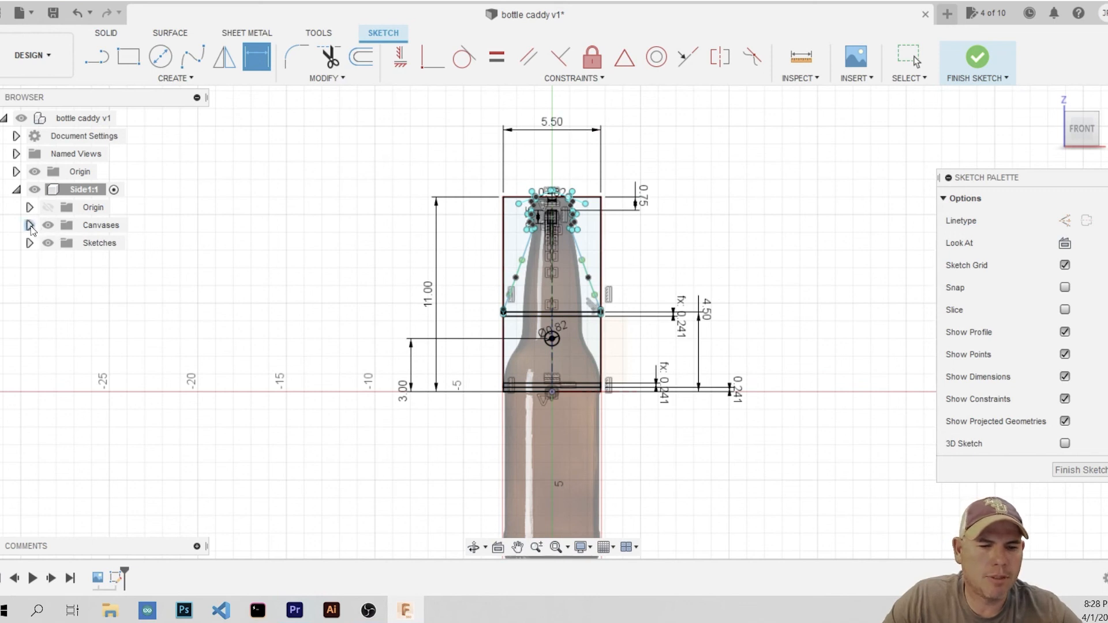
left_click(48, 225)
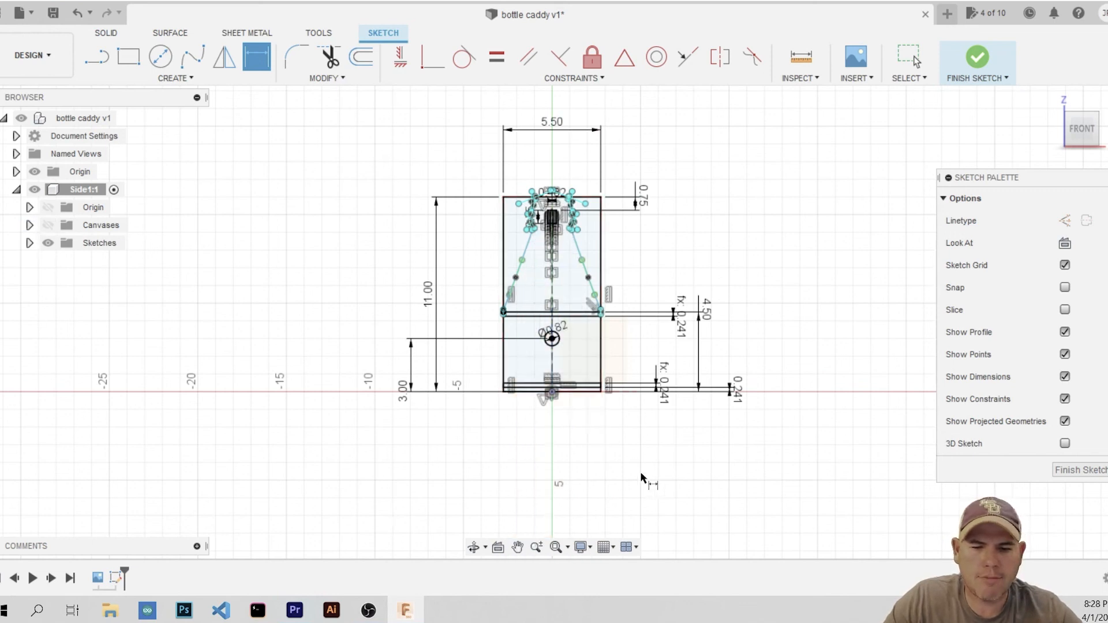
left_click(1079, 470)
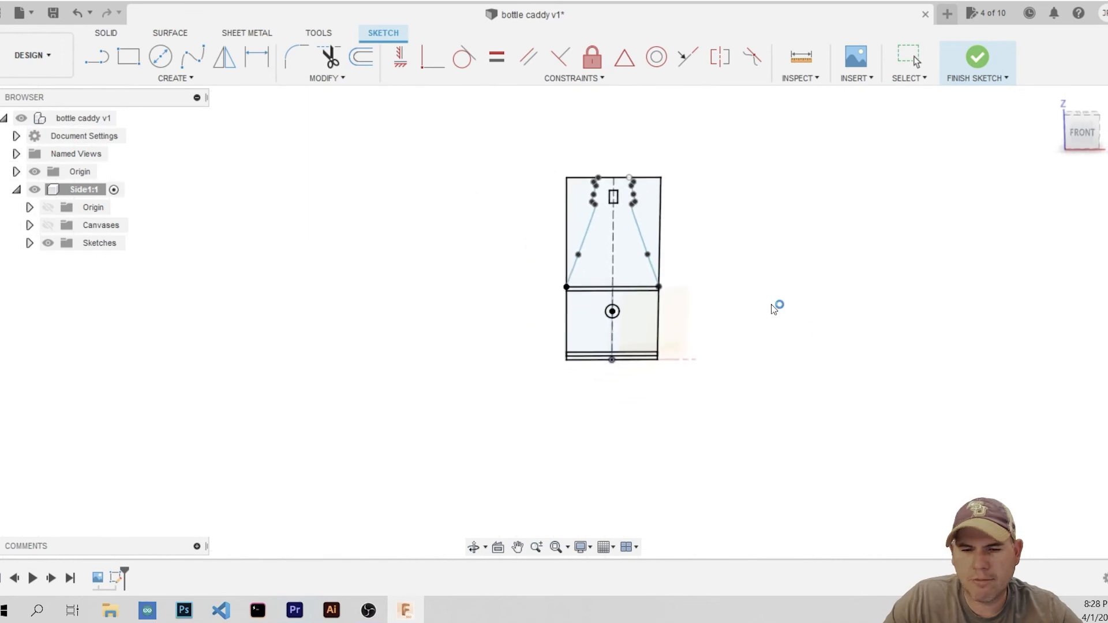
mouse_move(752, 359)
middle_mouse_down()
mouse_move(641, 384)
mouse_move(682, 356)
mouse_move(652, 376)
middle_mouse_up()
left_click_drag(653, 377, 655, 377, "shift")
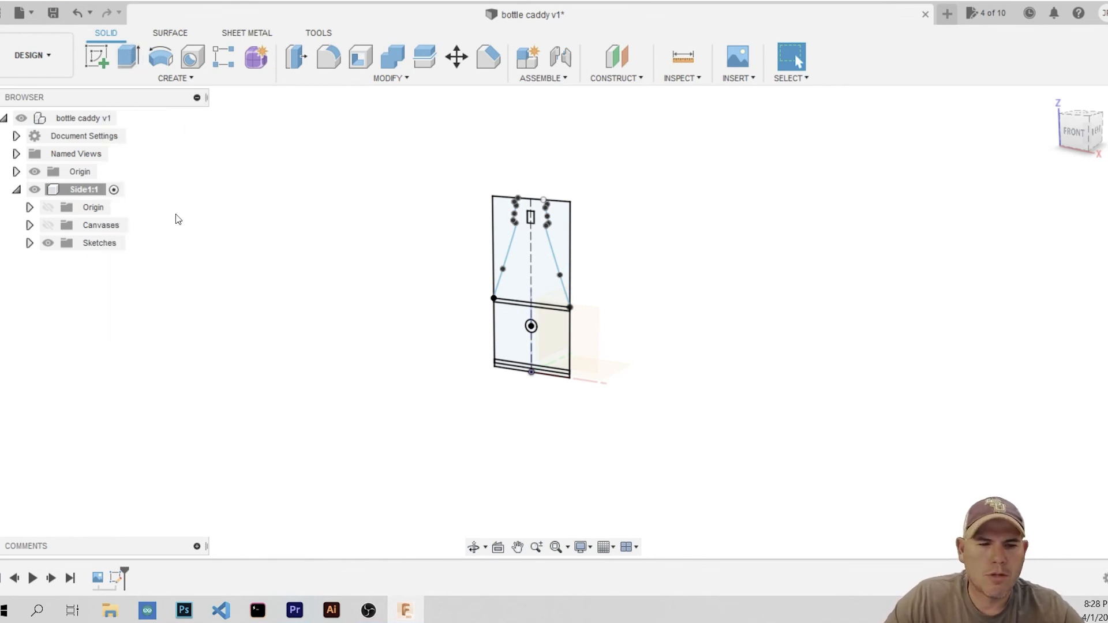
key("q")
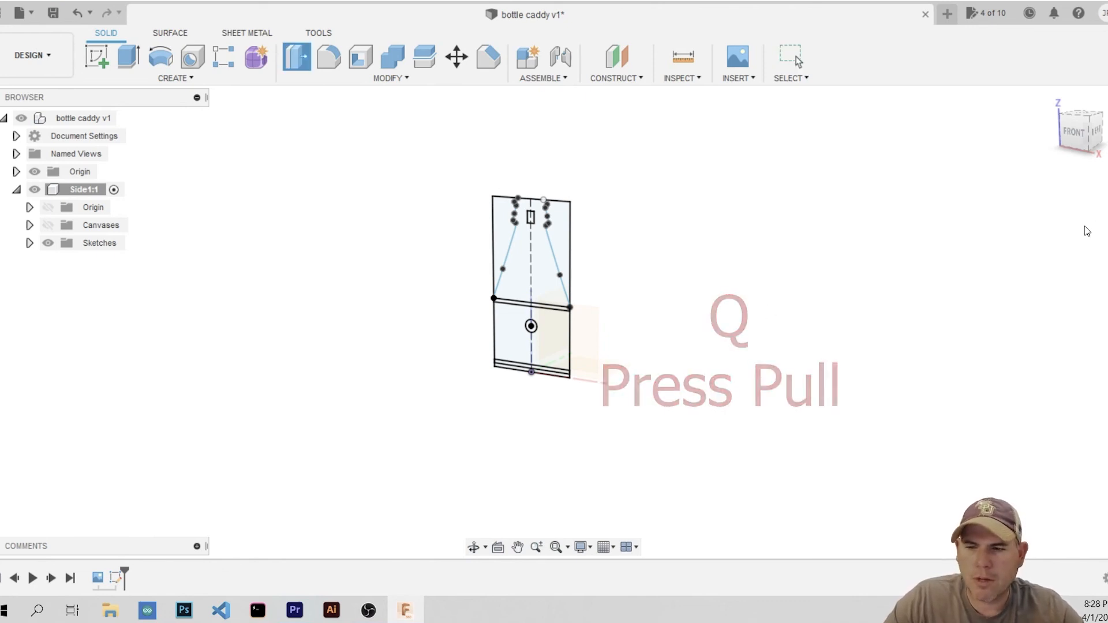
left_click(1089, 224)
key("e")
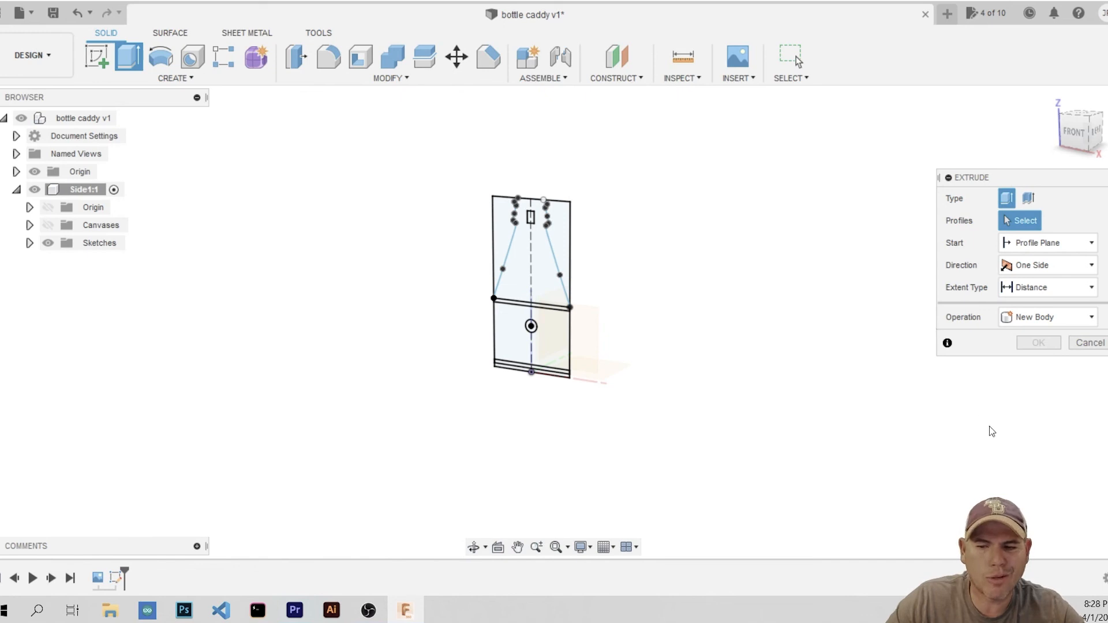
left_click(1089, 345)
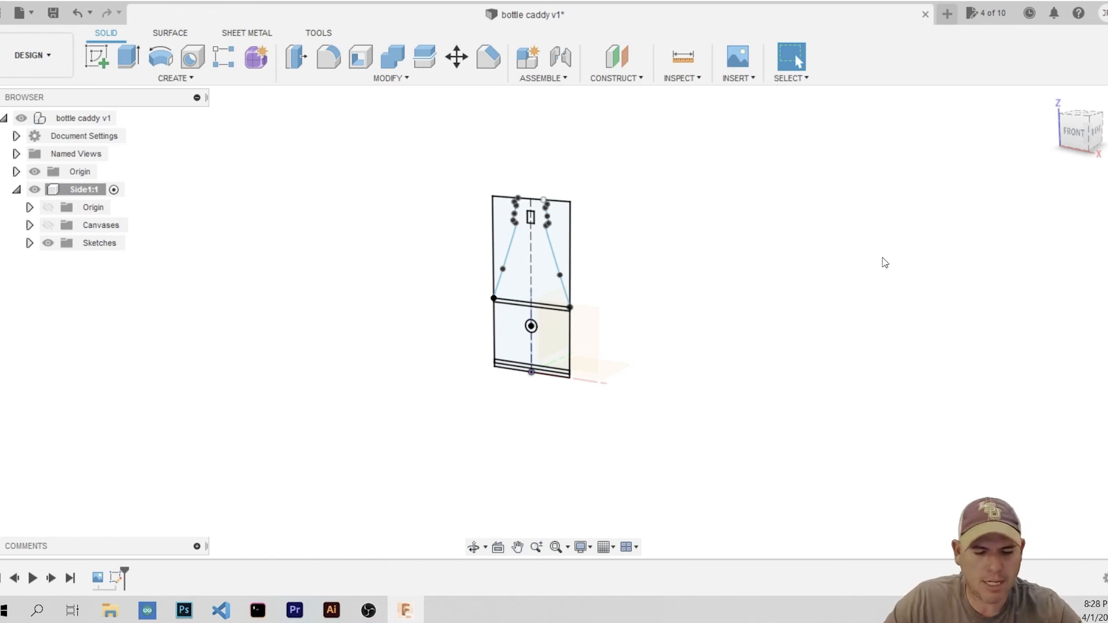
Select all seven sketch profiles that make up the bottle shape for extrusion, including the small rectangle, both slots and the circle
key("q")
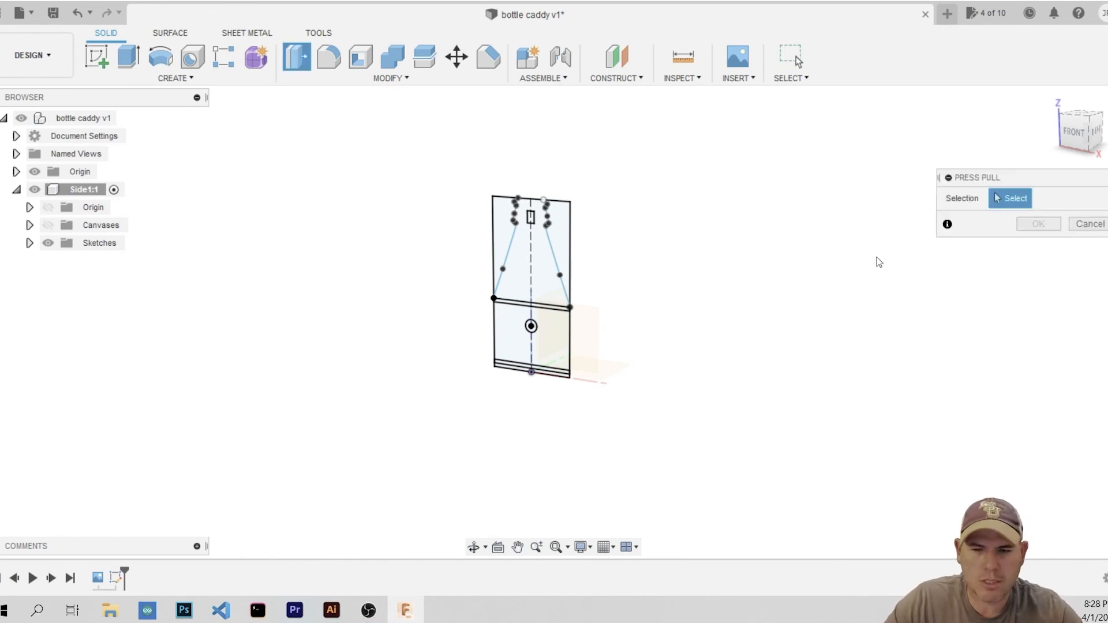
left_click(558, 286)
scroll(530, 285, "up", 5)
left_click(523, 224)
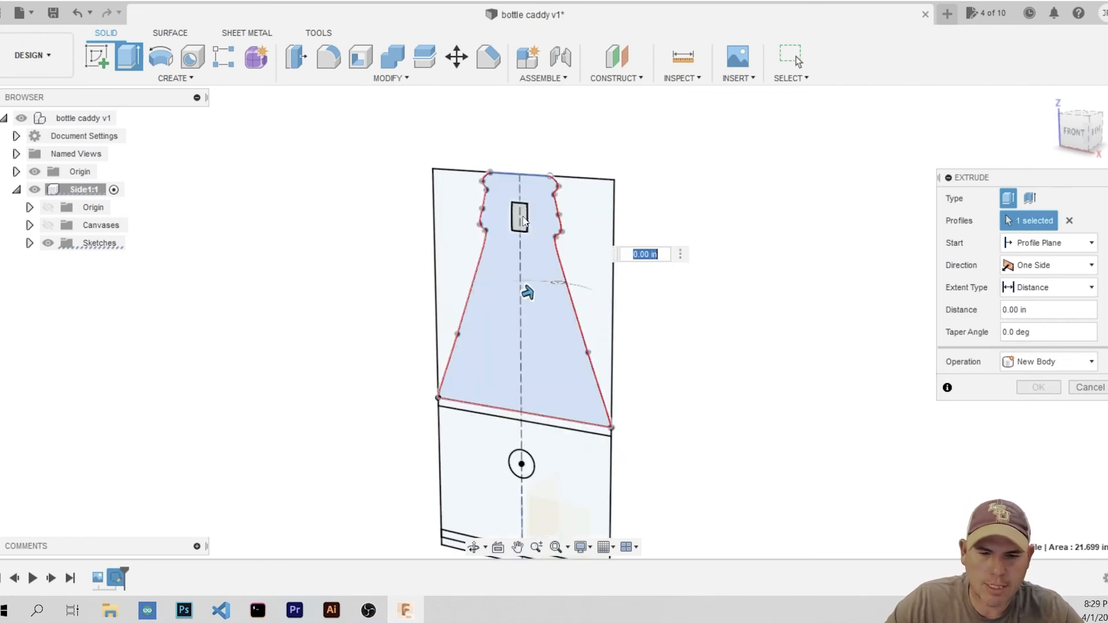
scroll(519, 289, "down", 4)
scroll(530, 370, "up", 6)
left_click(540, 317)
left_click(497, 451)
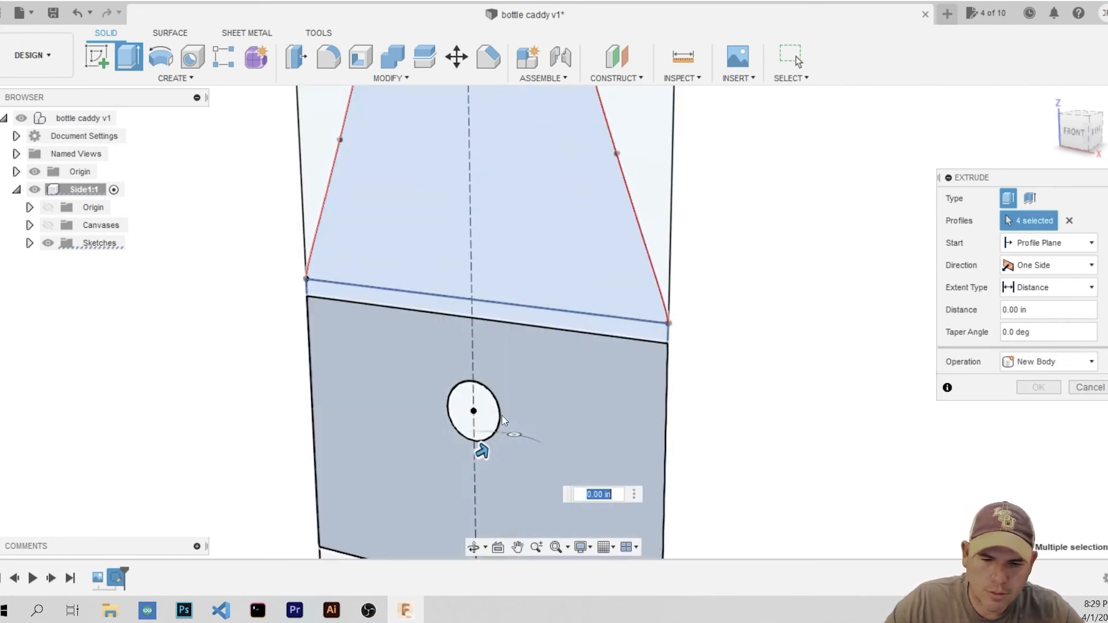
left_click(489, 412)
scroll(497, 404, "down", 4)
scroll(568, 515, "up", 4)
left_click(549, 495)
left_click(473, 491)
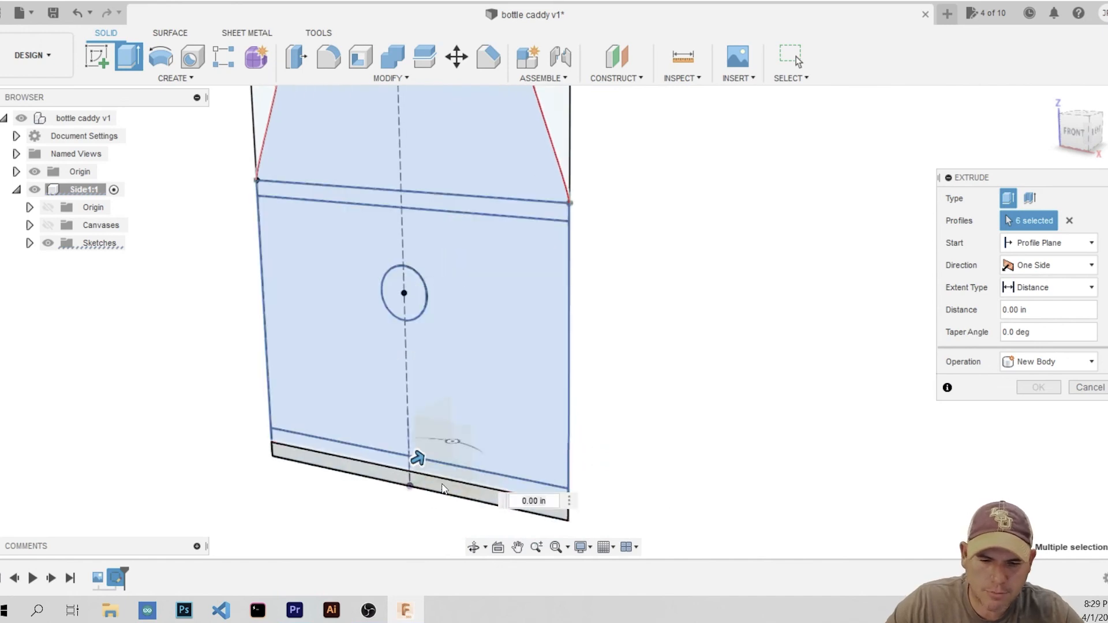
Extrude the selected bottle-shaped profiles 0.48 in as a new body
scroll(696, 316, "down", 4)
middle_click_drag(632, 353, 577, 357, "shift")
middle_click_drag(512, 465, 484, 457, "shift")
left_click_drag(389, 480, 401, 477)
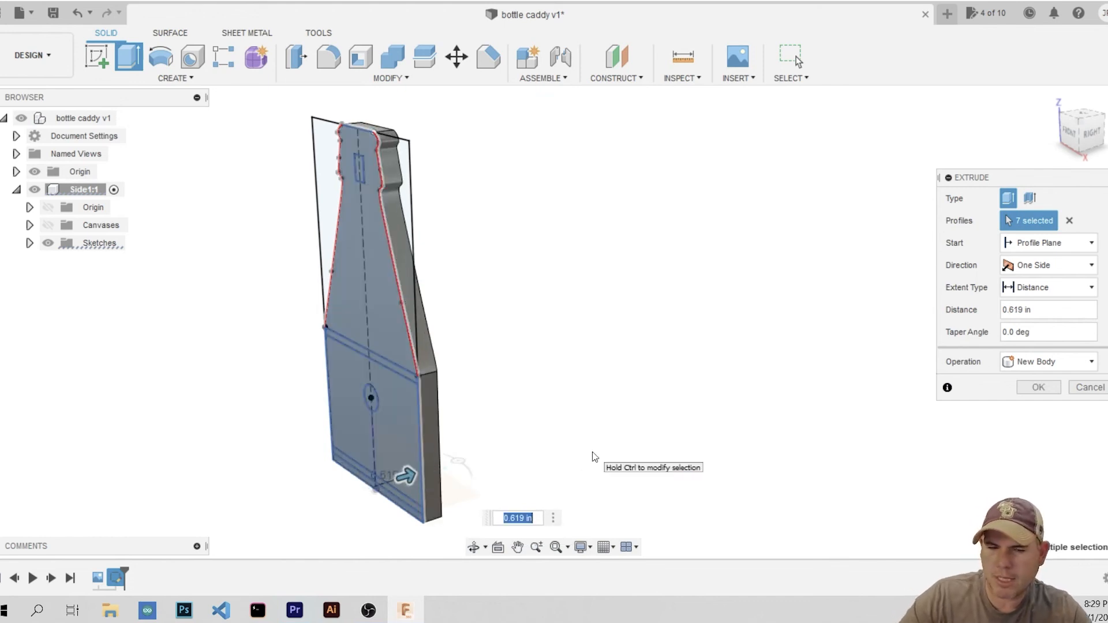
key("BackSpace")
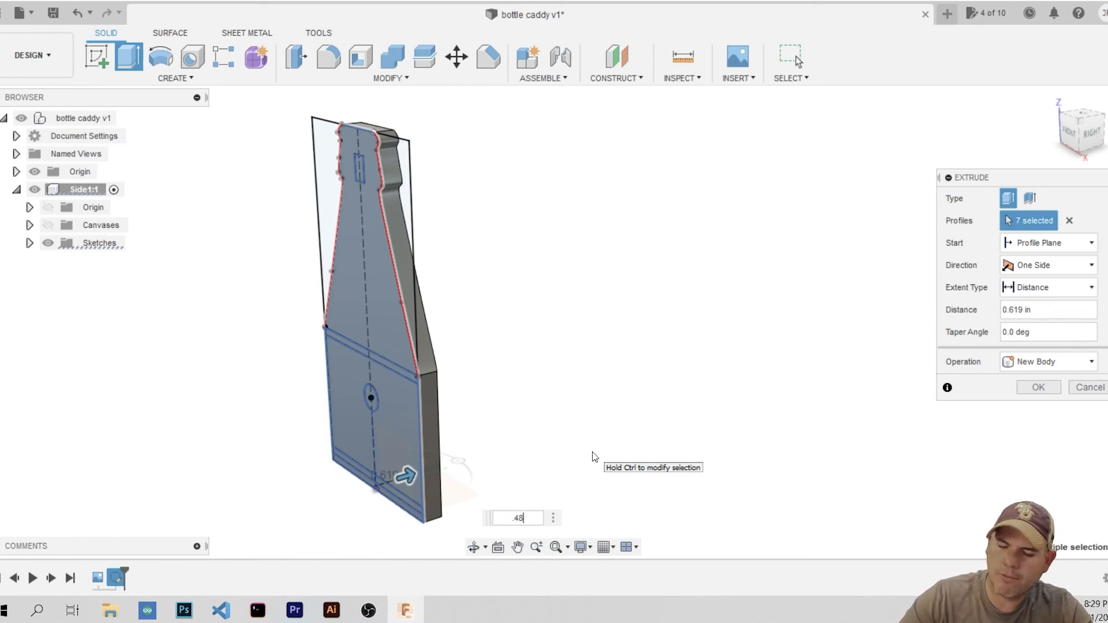
key("Return")
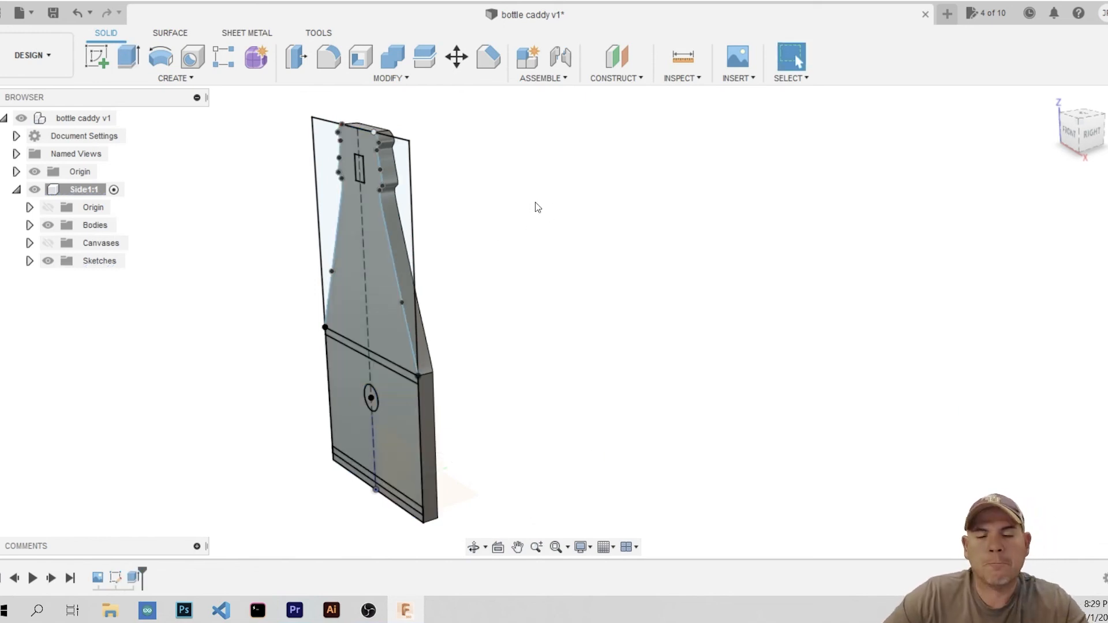
Hide the Side1 sketches to examine the extruded bottle-shaped body, and show them again
mouse_move(547, 342)
middle_mouse_down("shift")
mouse_move(469, 343)
mouse_move(494, 329)
mouse_move(501, 340)
mouse_move(469, 327)
middle_mouse_up("shift")
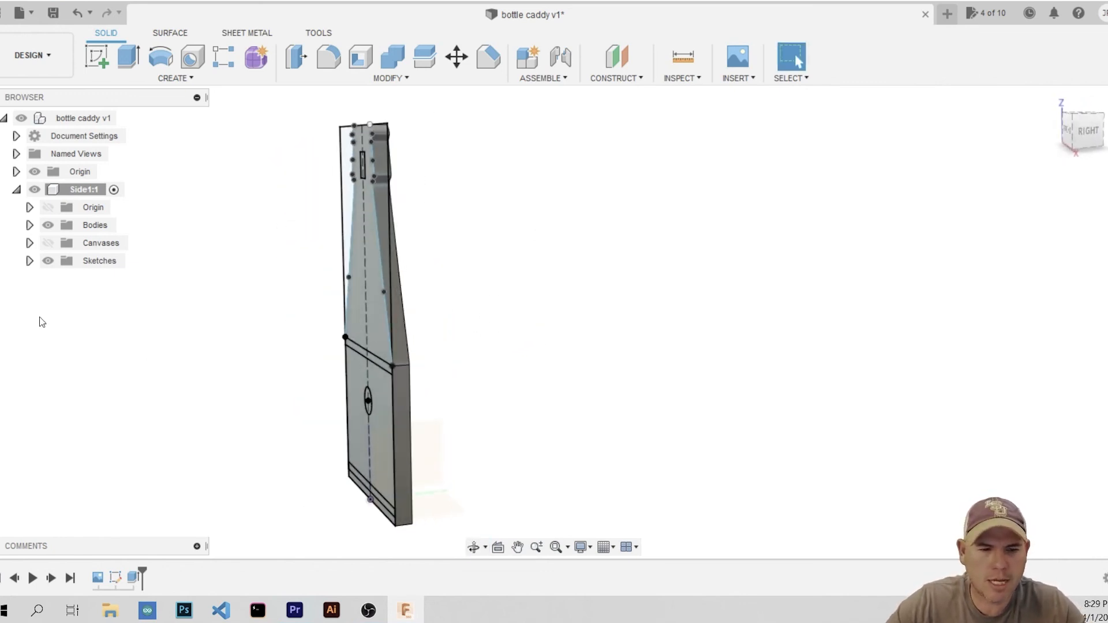
left_click(47, 261)
mouse_move(546, 356)
middle_mouse_down("shift")
mouse_move(487, 358)
mouse_move(566, 339)
mouse_move(538, 362)
mouse_move(475, 362)
mouse_move(564, 351)
middle_mouse_up("shift")
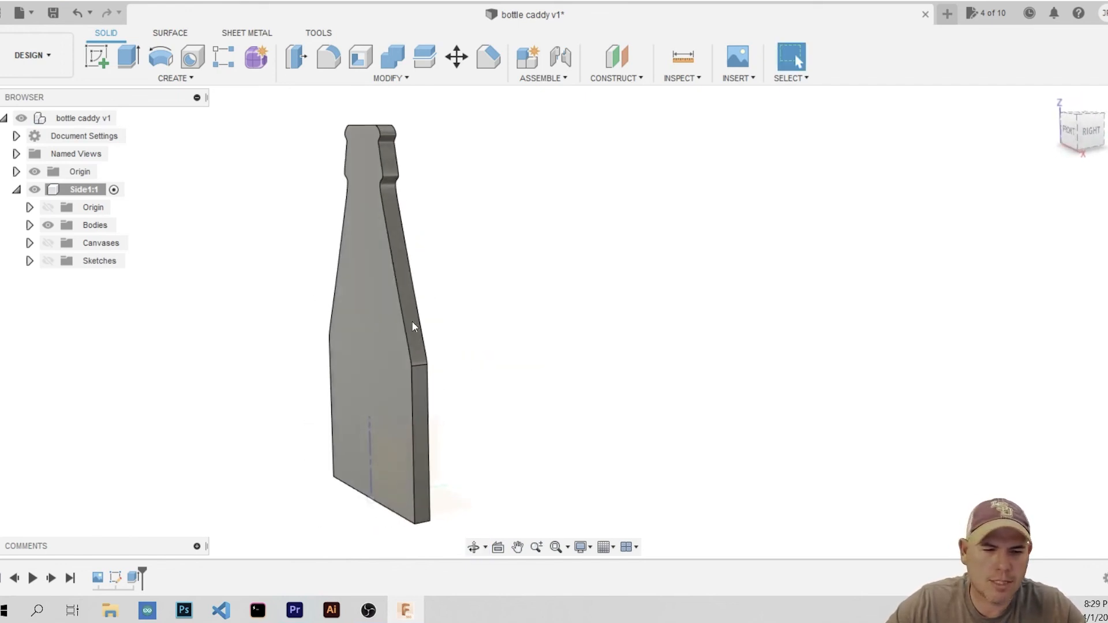
left_click(50, 261)
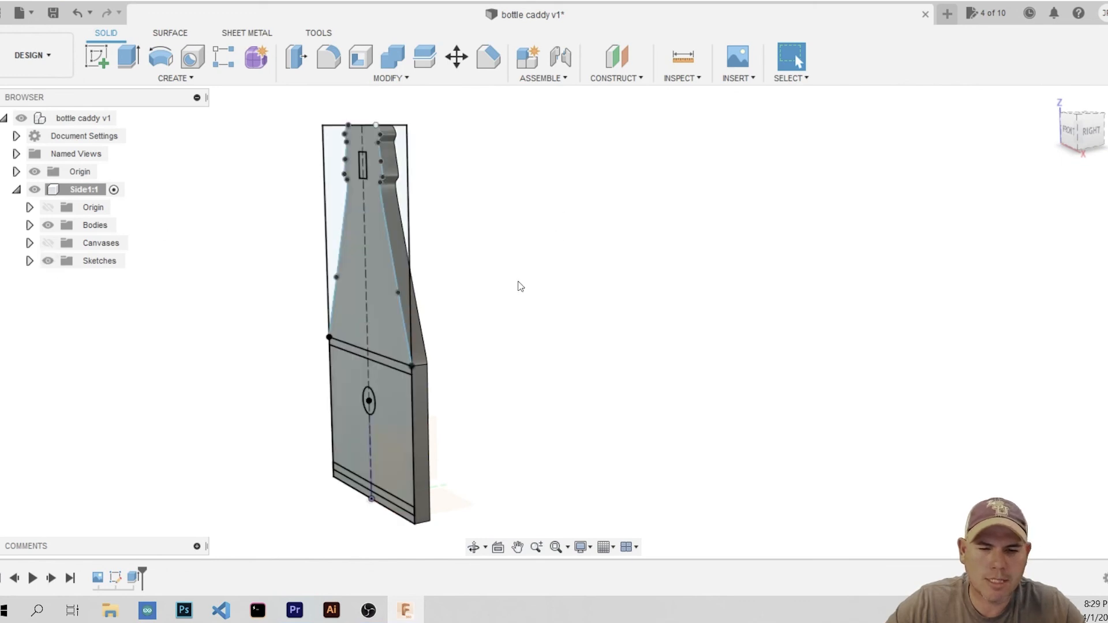
middle_click_drag(539, 328, 515, 322, "shift")
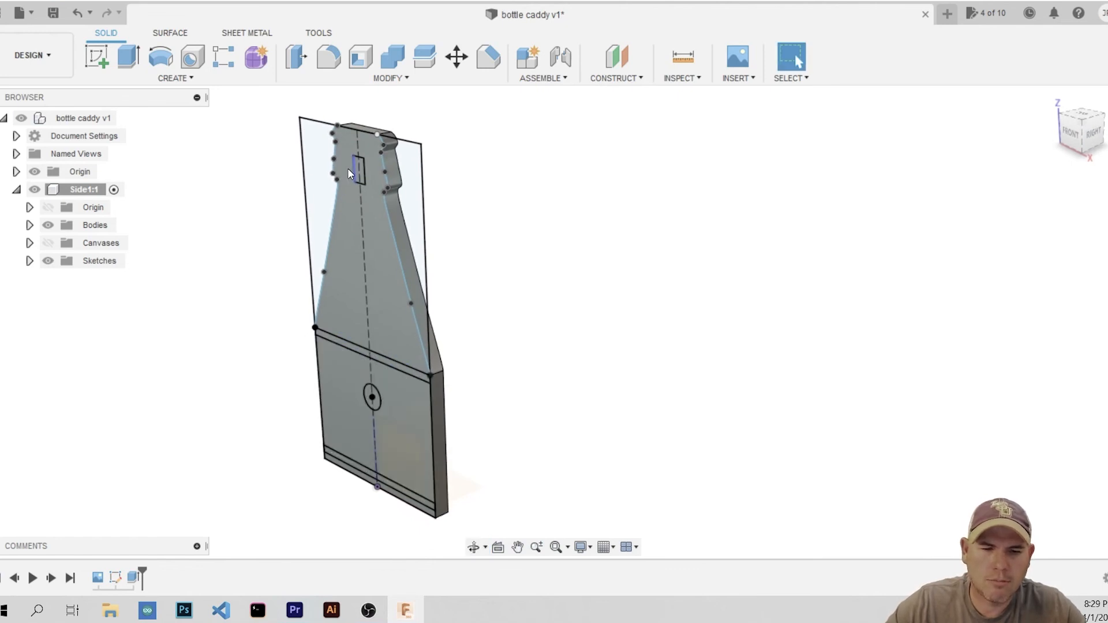
Select the small rectangle, the circle, the middle slot and the bottom slot as profiles for a second extrusion
scroll(361, 162, "up", 3)
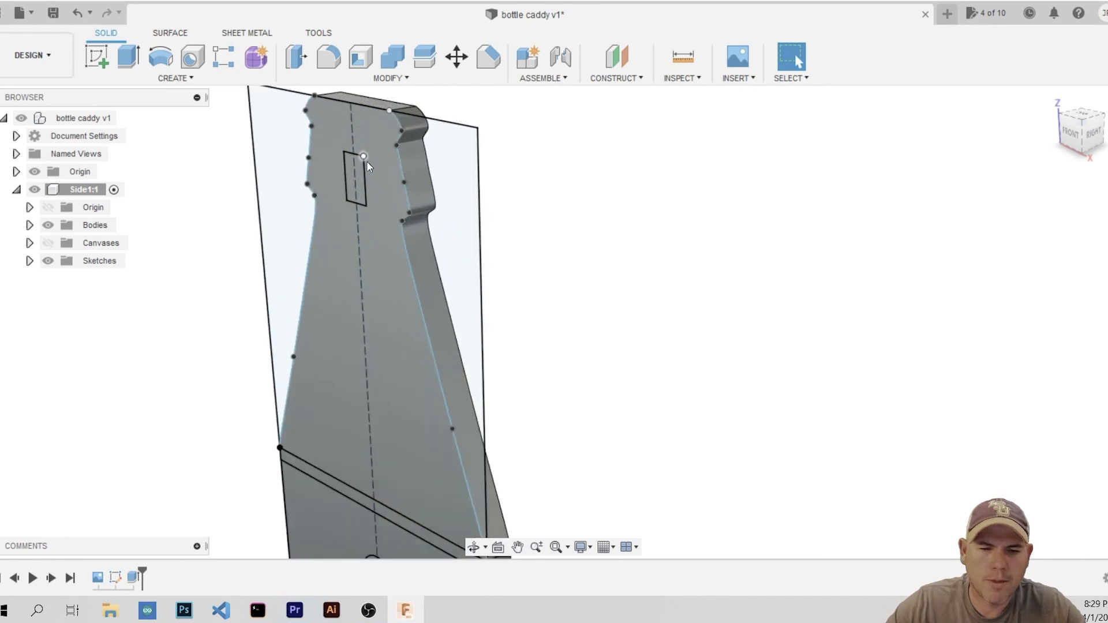
key("q")
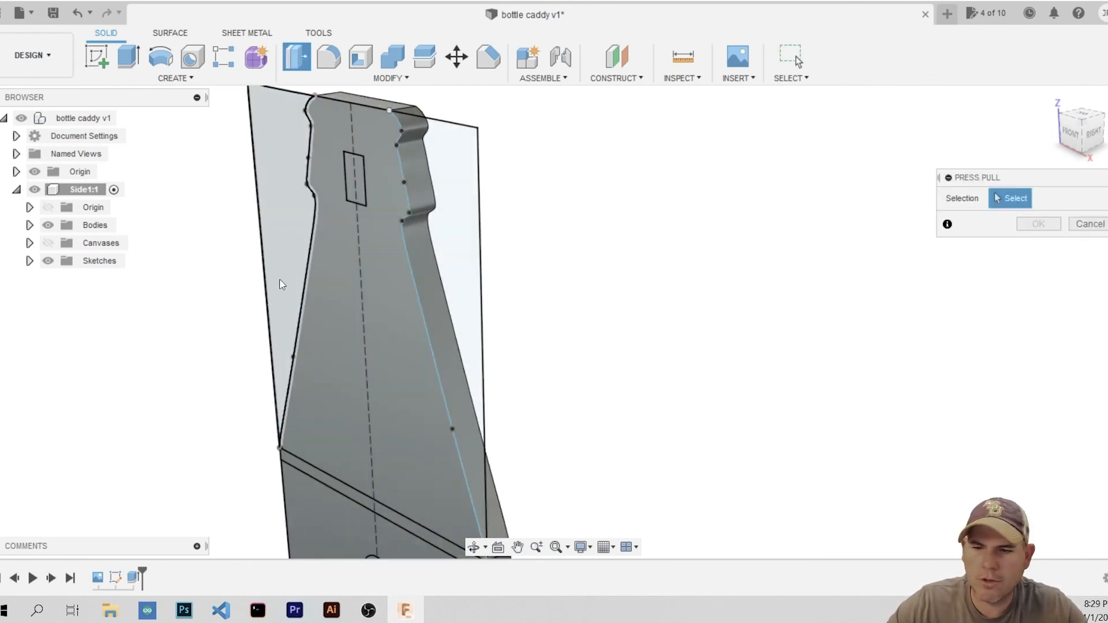
scroll(361, 162, "up", 3)
left_click(375, 154)
scroll(334, 213, "down", 5)
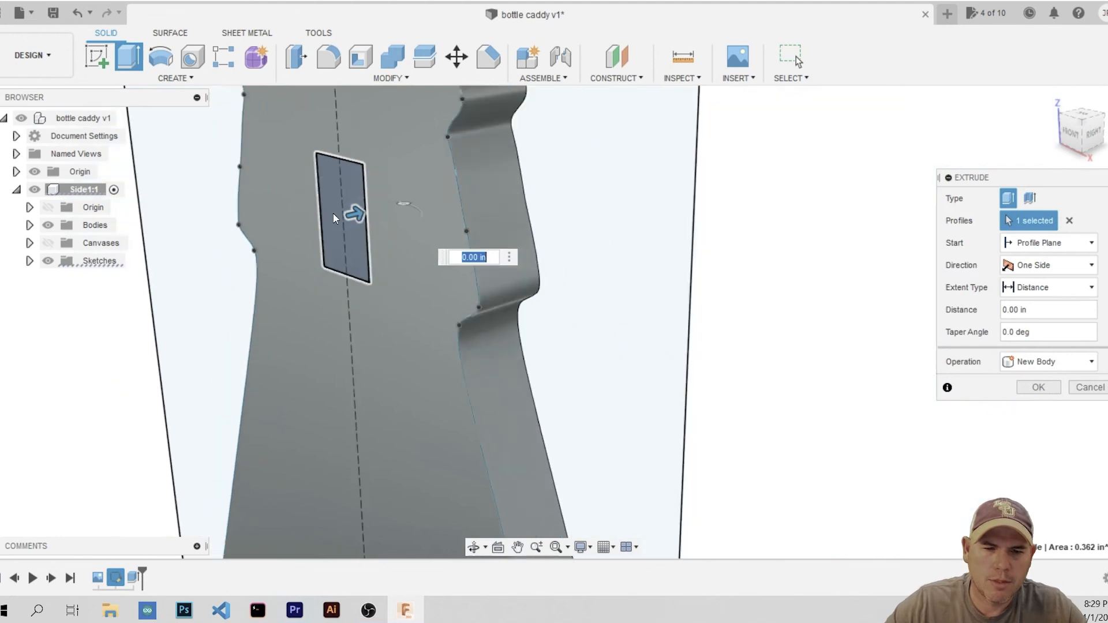
scroll(358, 420, "up", 5)
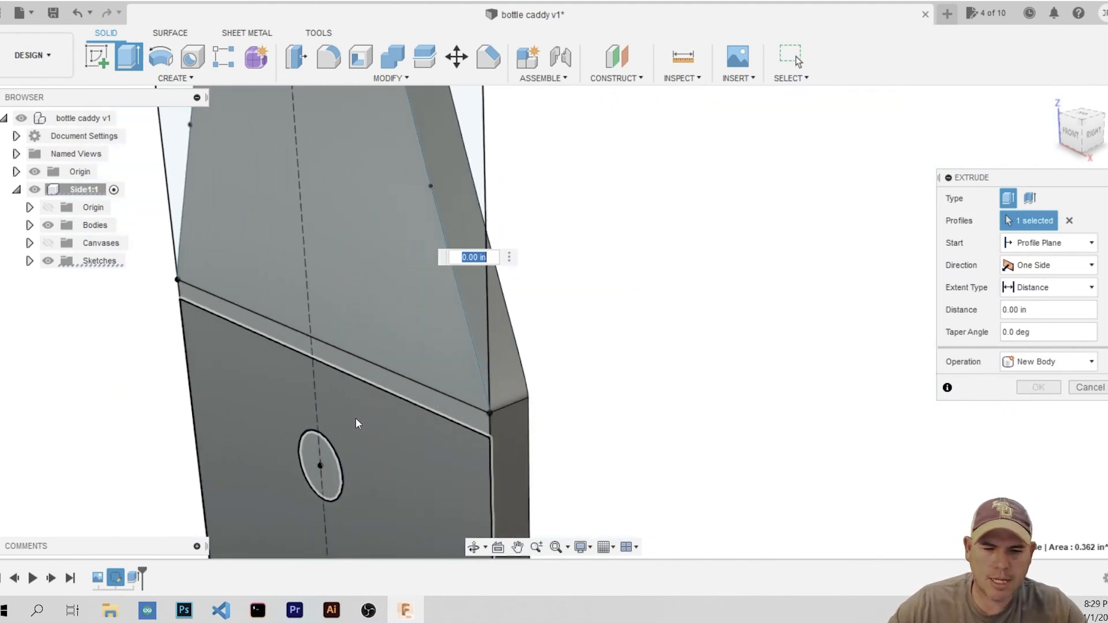
left_click(380, 363)
left_click(332, 505)
scroll(332, 505, "down", 6)
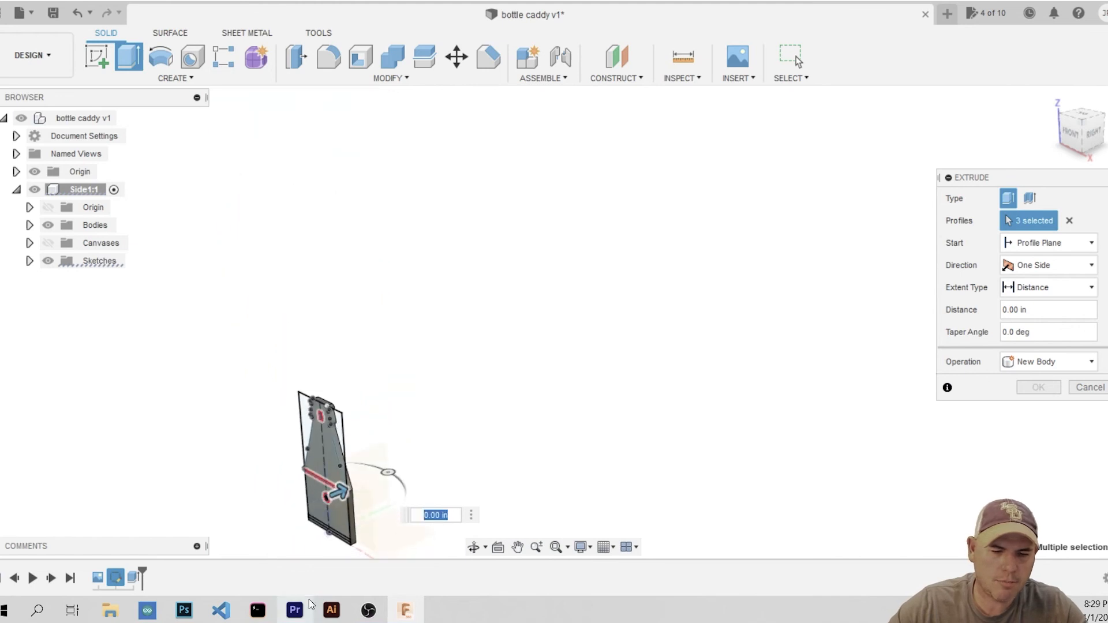
scroll(337, 542, "up", 6)
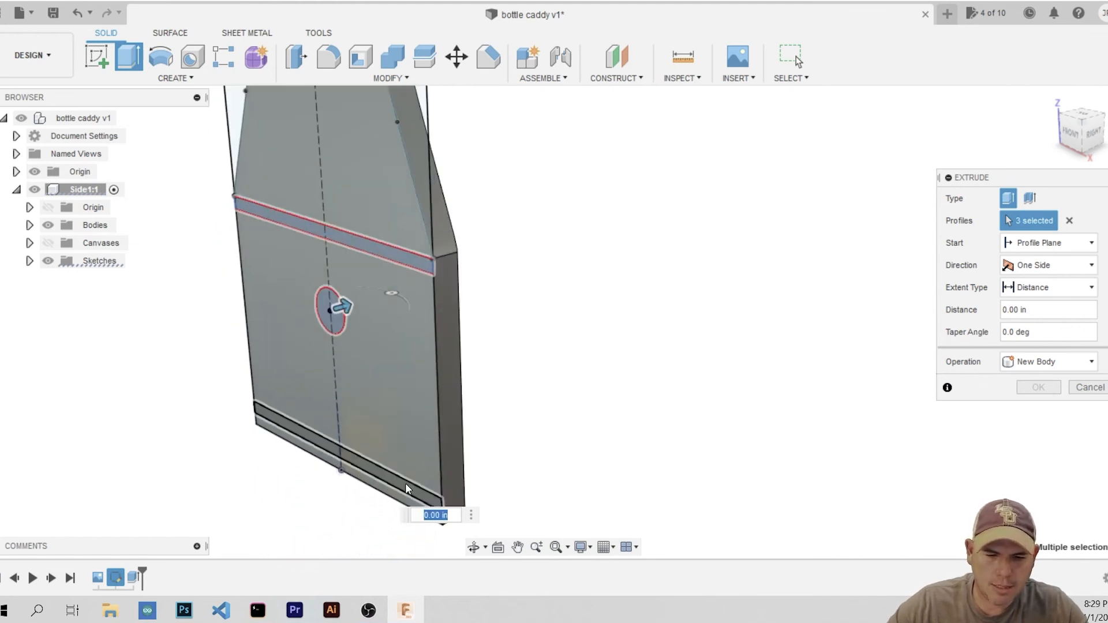
left_click(407, 488)
scroll(570, 387, "down", 2)
middle_click_drag(627, 378, 564, 400, "shift")
middle_click_drag(504, 244, 747, 373, "shift")
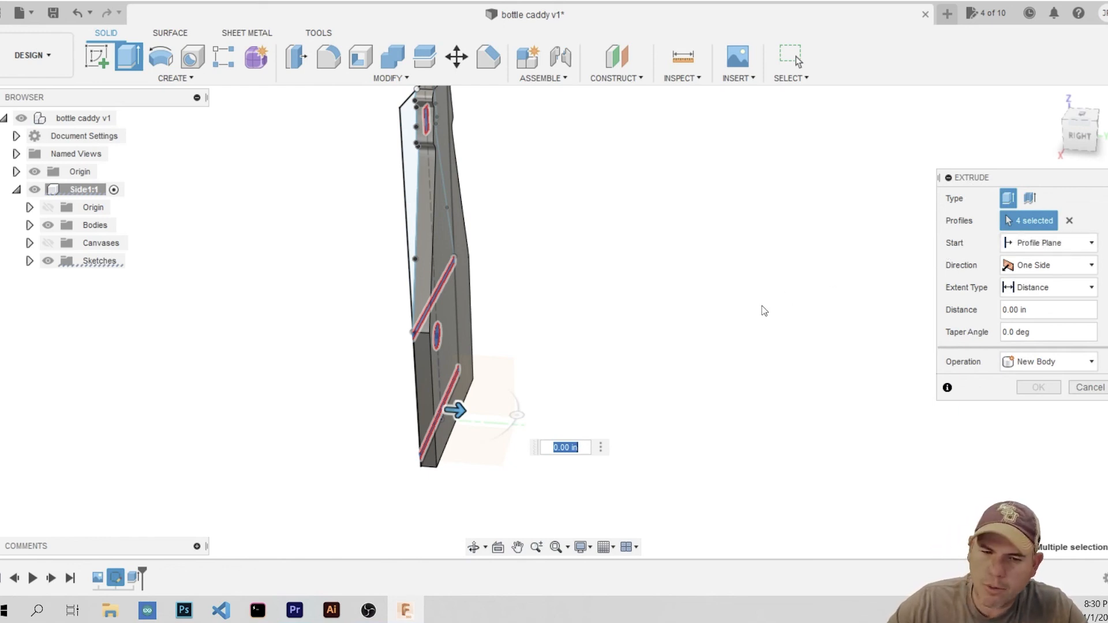
Cut the four selected profiles by -0.241 in, starting from the body face opposite the sketch plane as the start object
left_click(1090, 247)
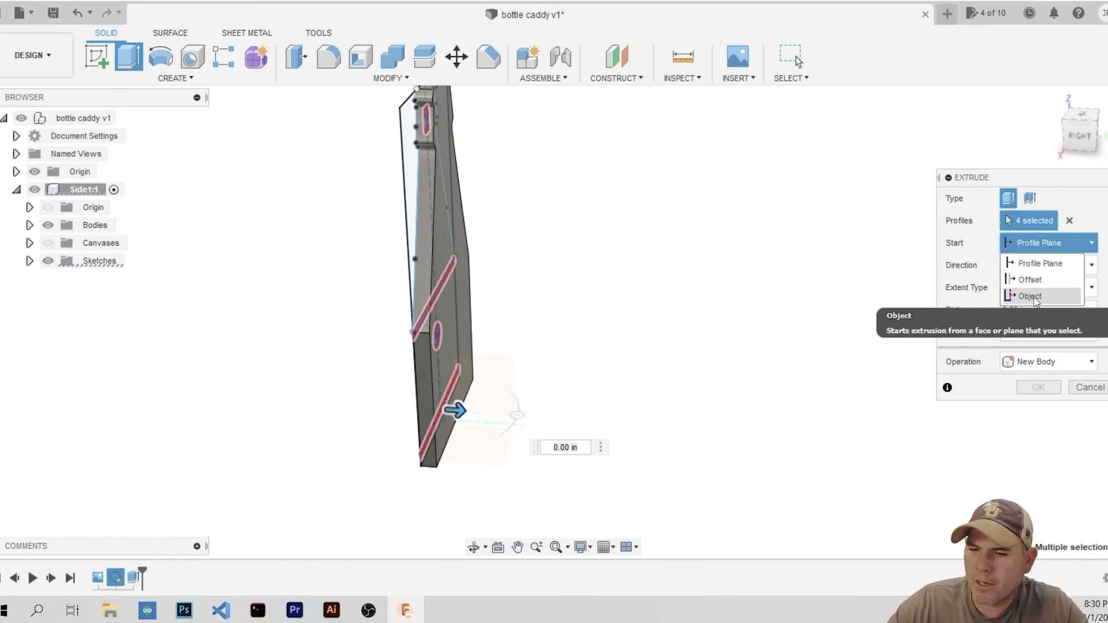
left_click(1032, 296)
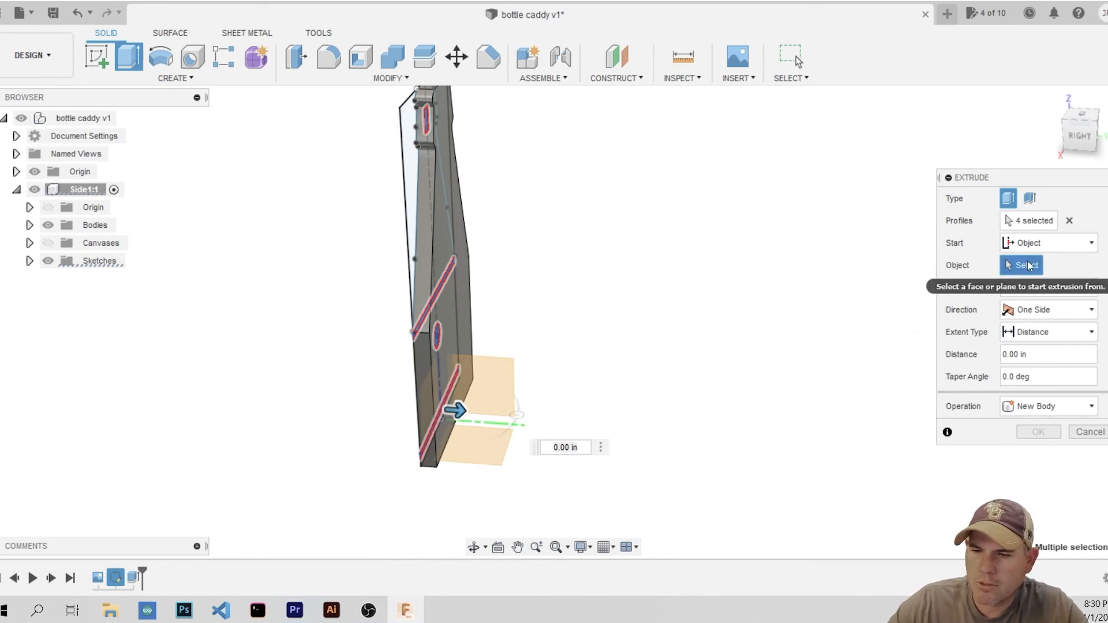
left_click(462, 320)
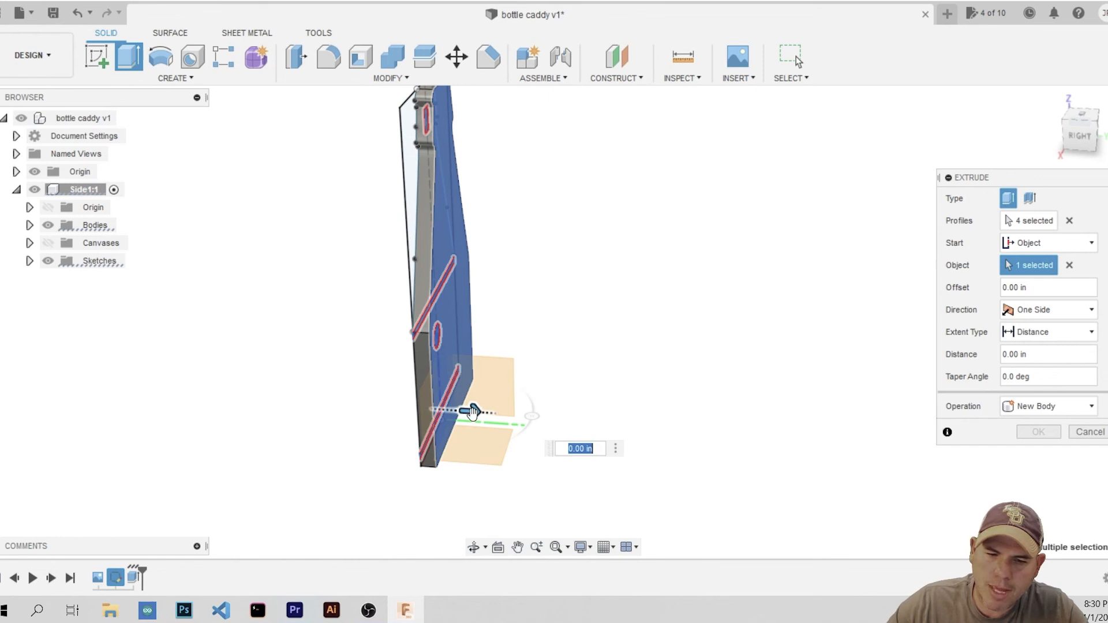
left_click_drag(478, 411, 456, 408)
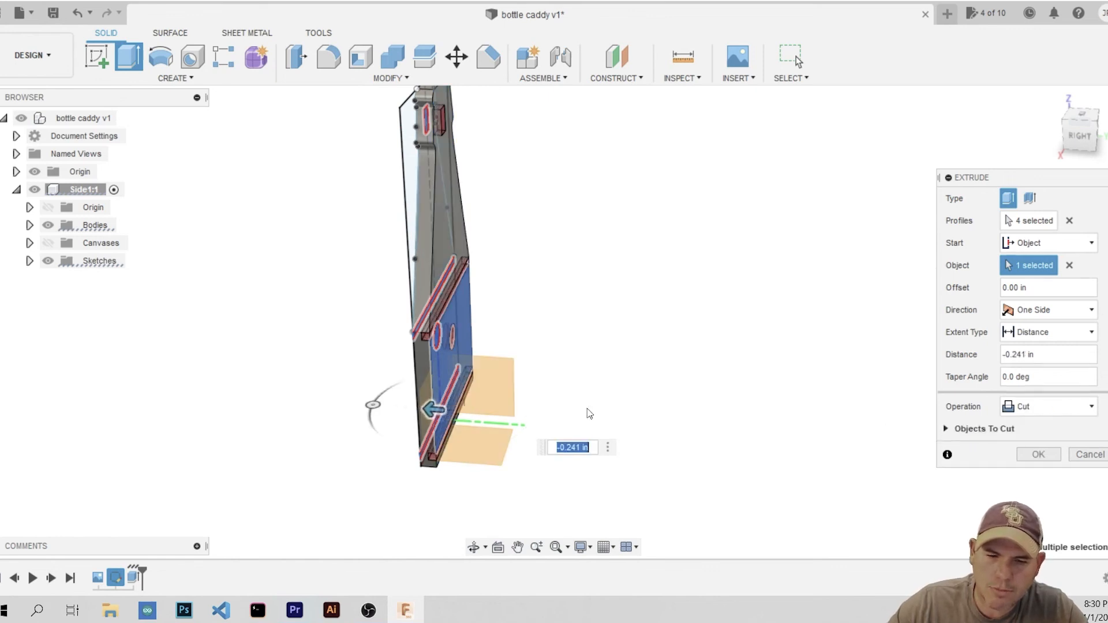
mouse_move(739, 341)
middle_mouse_down("shift")
mouse_move(724, 349)
mouse_move(754, 334)
mouse_move(744, 335)
middle_mouse_up("shift")
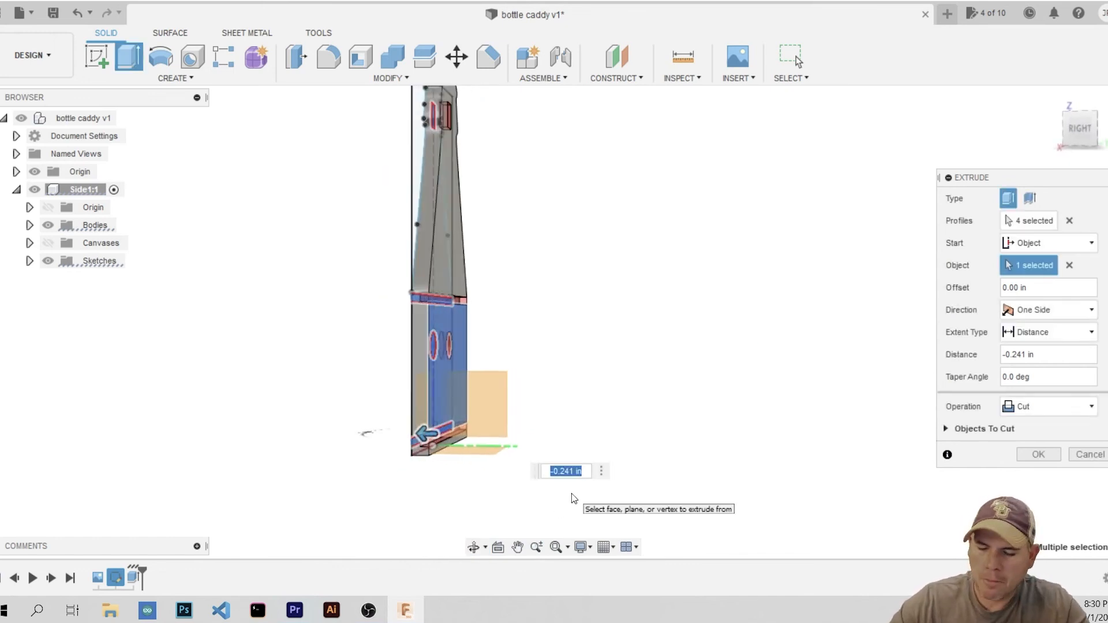
key("BackSpace")
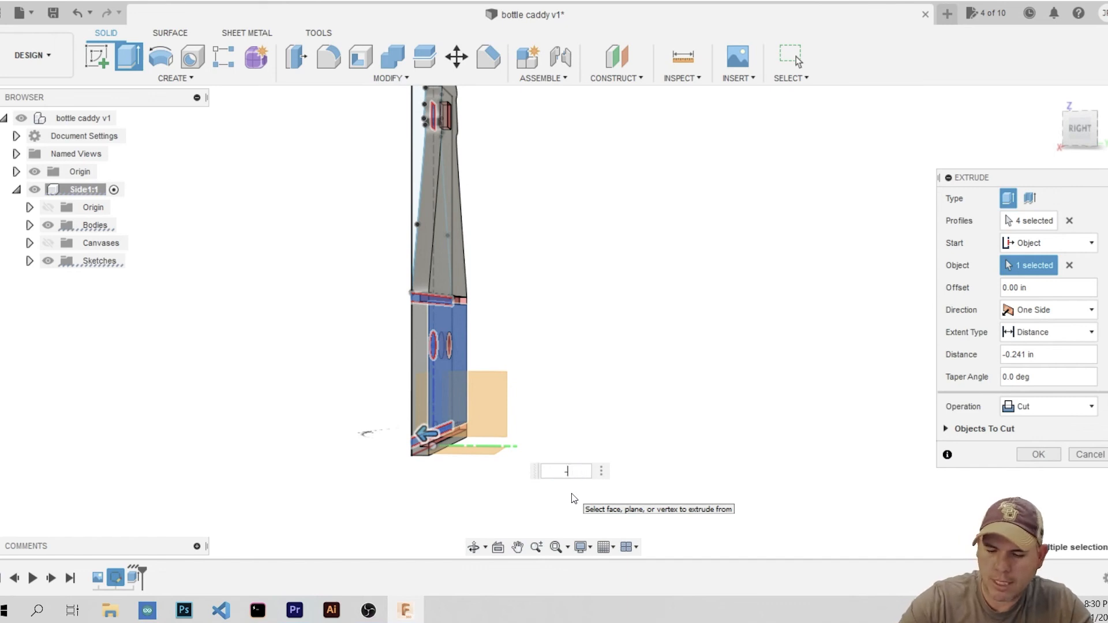
type("-.241")
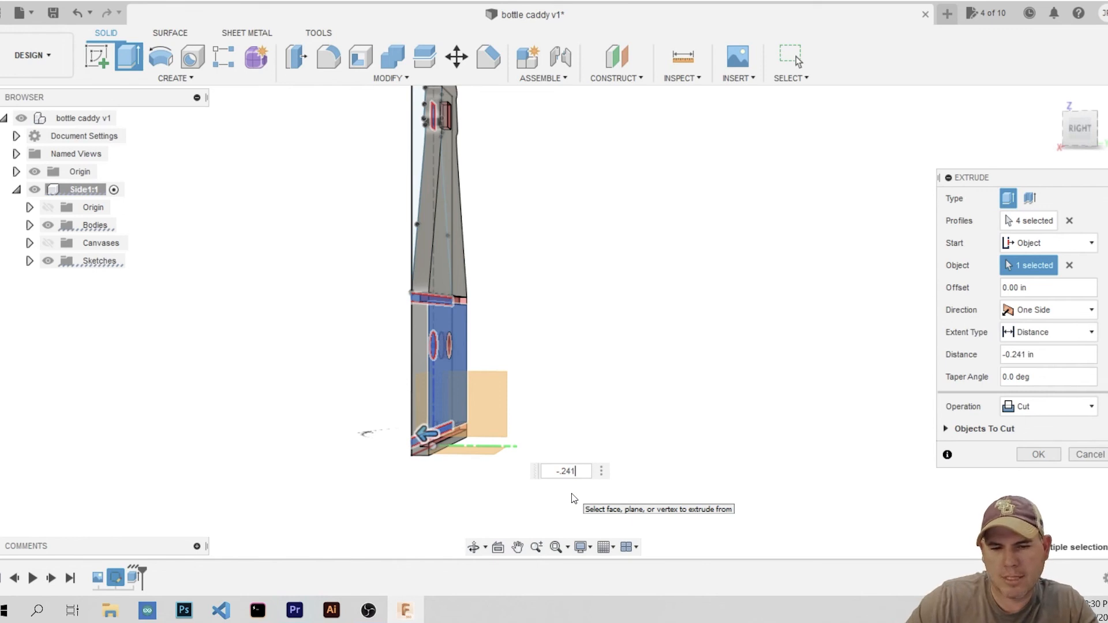
key("Return")
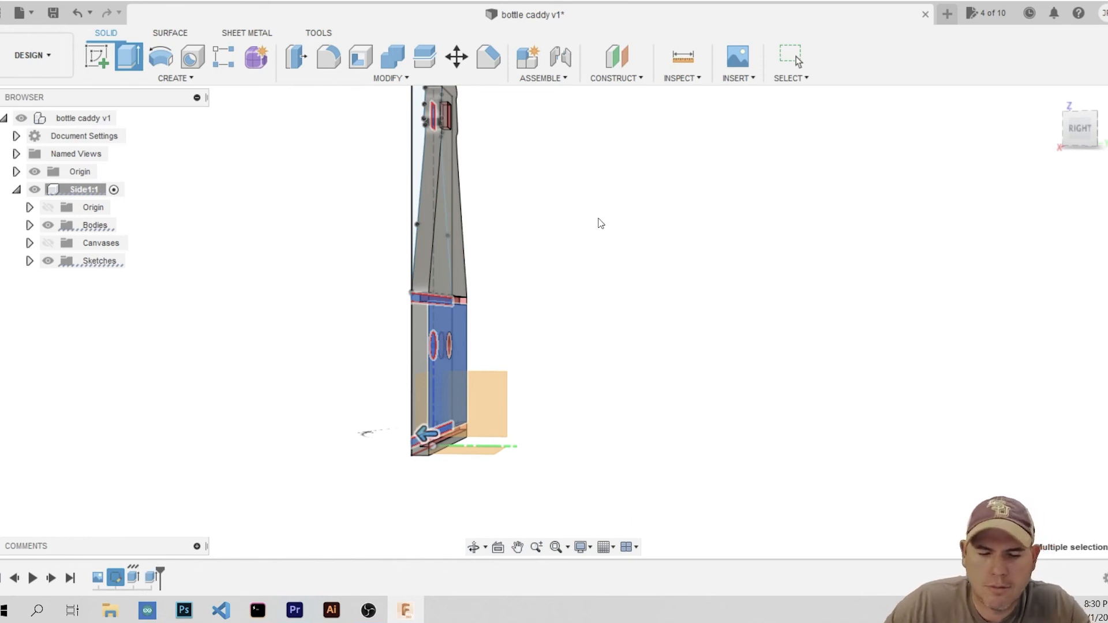
Hide the Side1 sketches and examine the slots, hole and rectangular pocket cut into the body
mouse_move(534, 424)
middle_mouse_down("shift")
mouse_move(564, 408)
mouse_move(584, 417)
mouse_move(504, 442)
mouse_move(536, 432)
middle_mouse_up("shift")
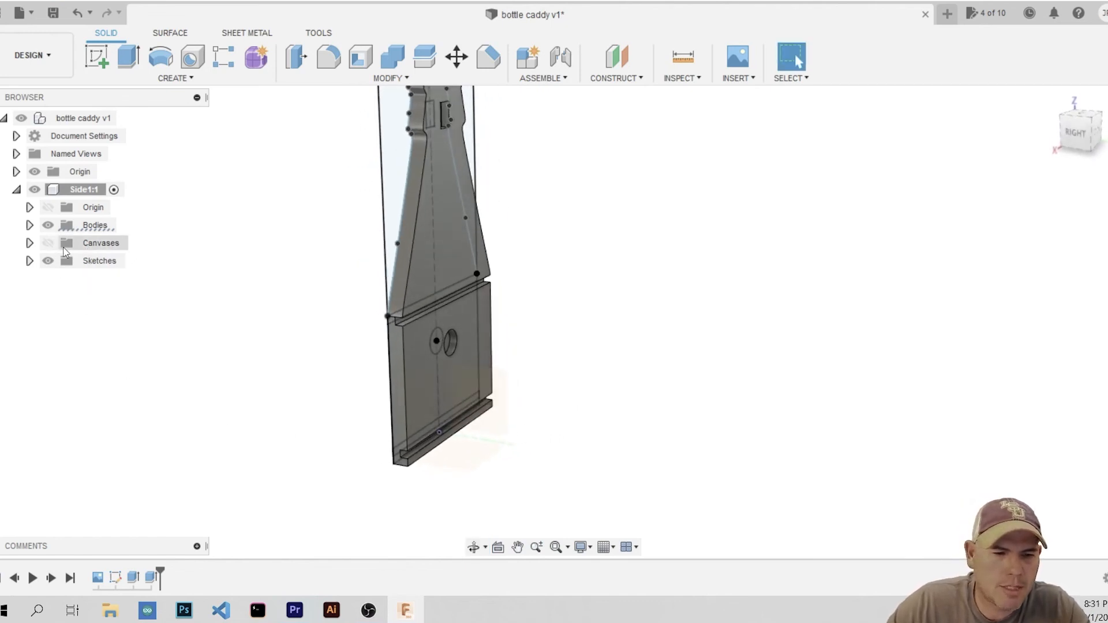
left_click(48, 261)
mouse_move(558, 440)
middle_mouse_down("shift")
mouse_move(588, 408)
mouse_move(526, 423)
mouse_move(519, 437)
mouse_move(579, 402)
mouse_move(591, 415)
mouse_move(545, 420)
middle_mouse_up("shift")
scroll(579, 445, "down", 3)
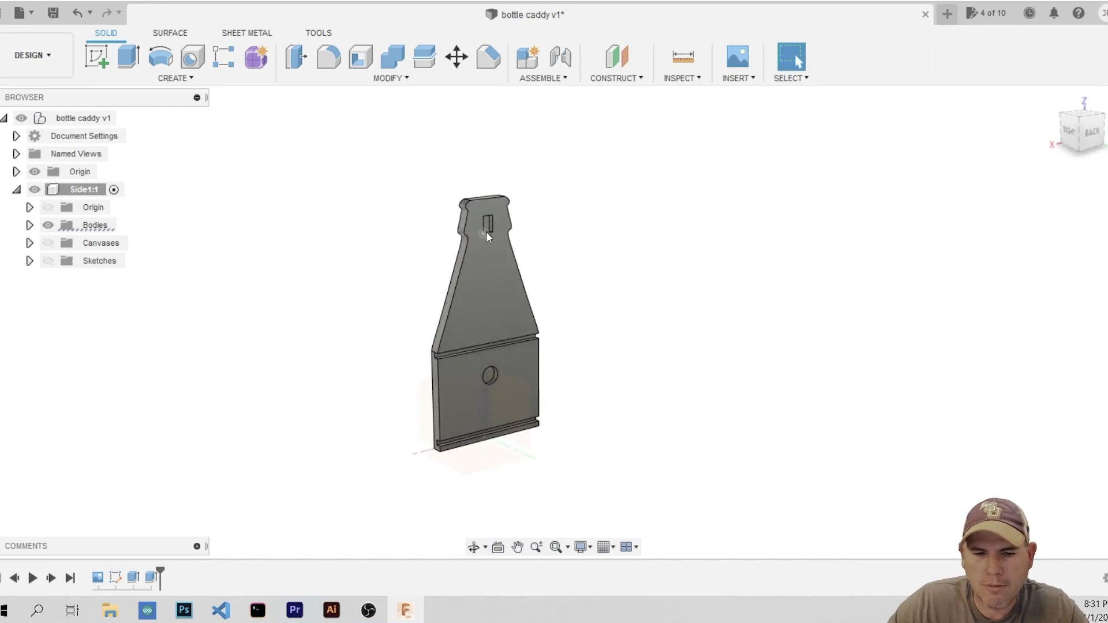
middle_click_drag(617, 333, 518, 392, "shift")
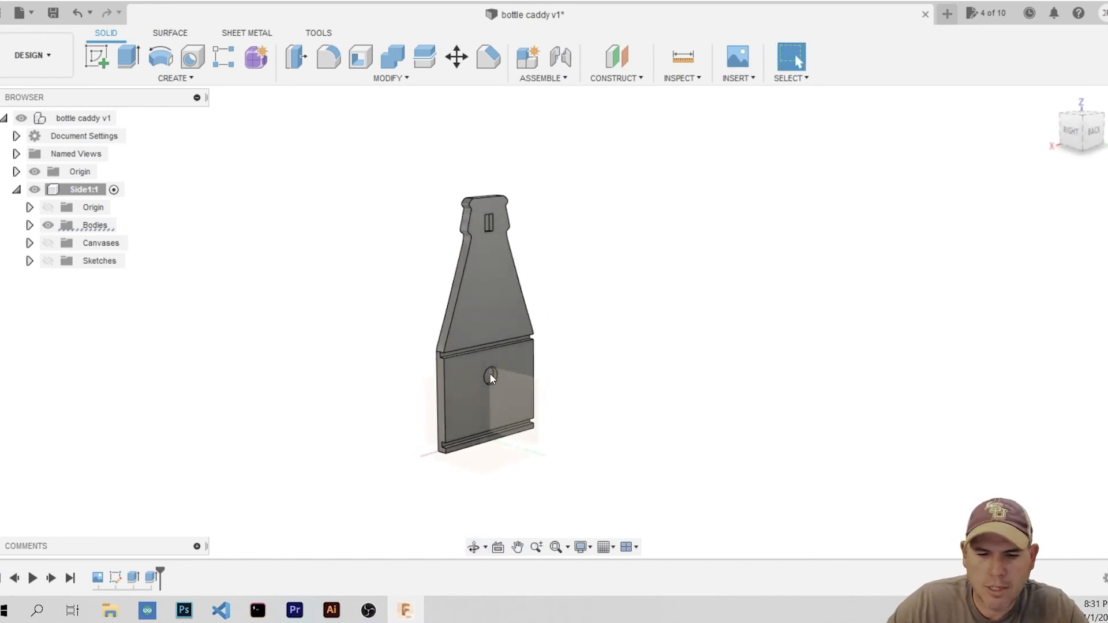
middle_click_drag(601, 461, 623, 437, "shift")
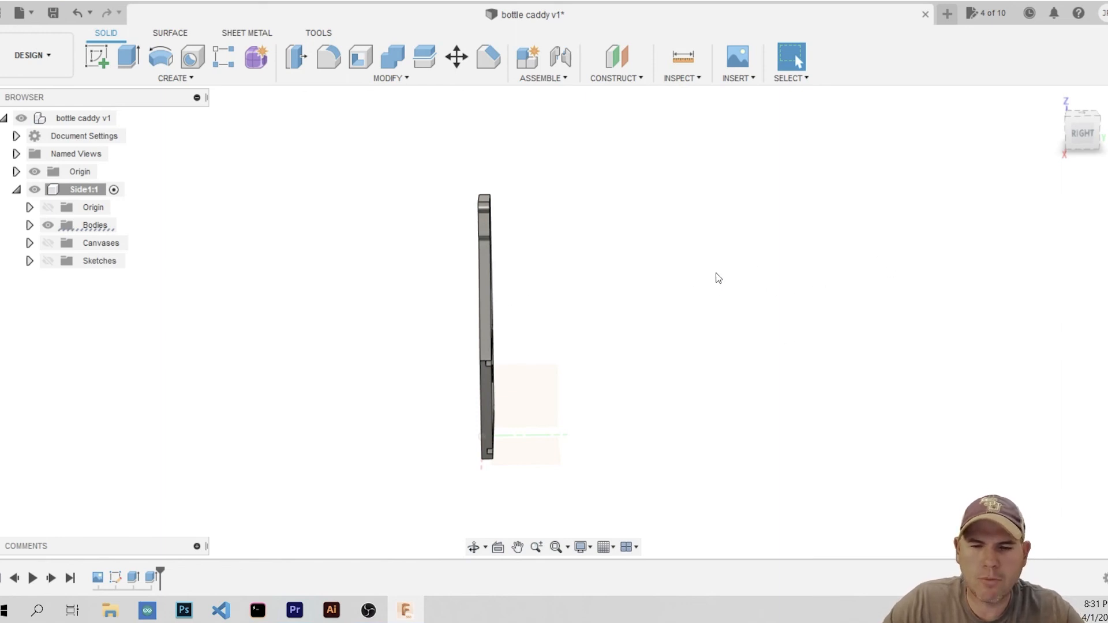
middle_click_drag(710, 338, 701, 345, "shift")
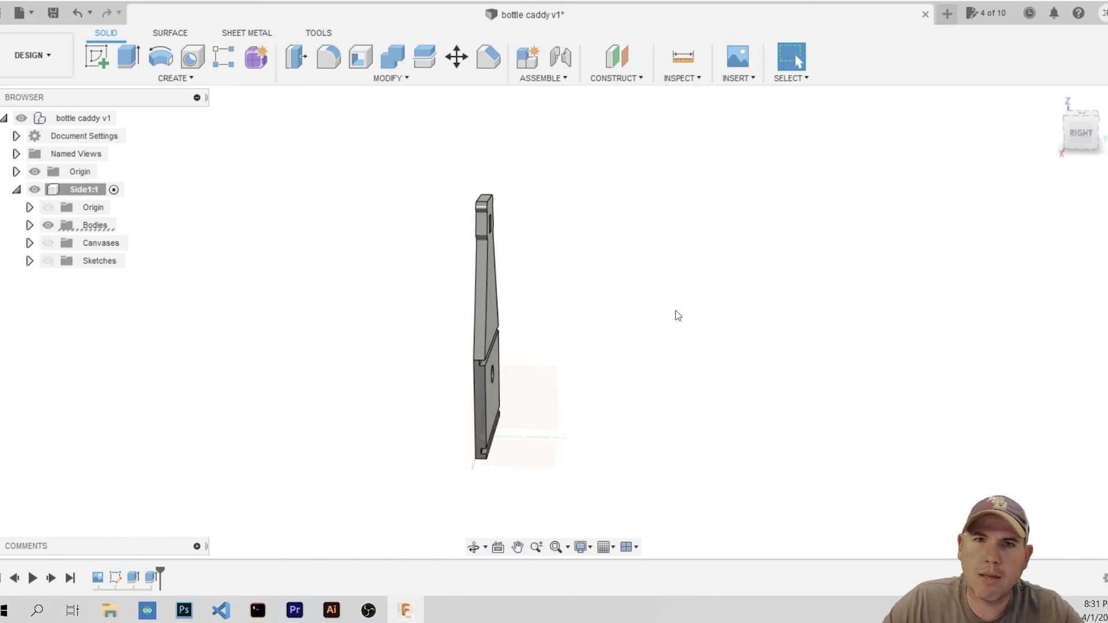
Create an offset construction plane 4.5 in from the slotted inner face of the Side1 body
left_click(621, 60)
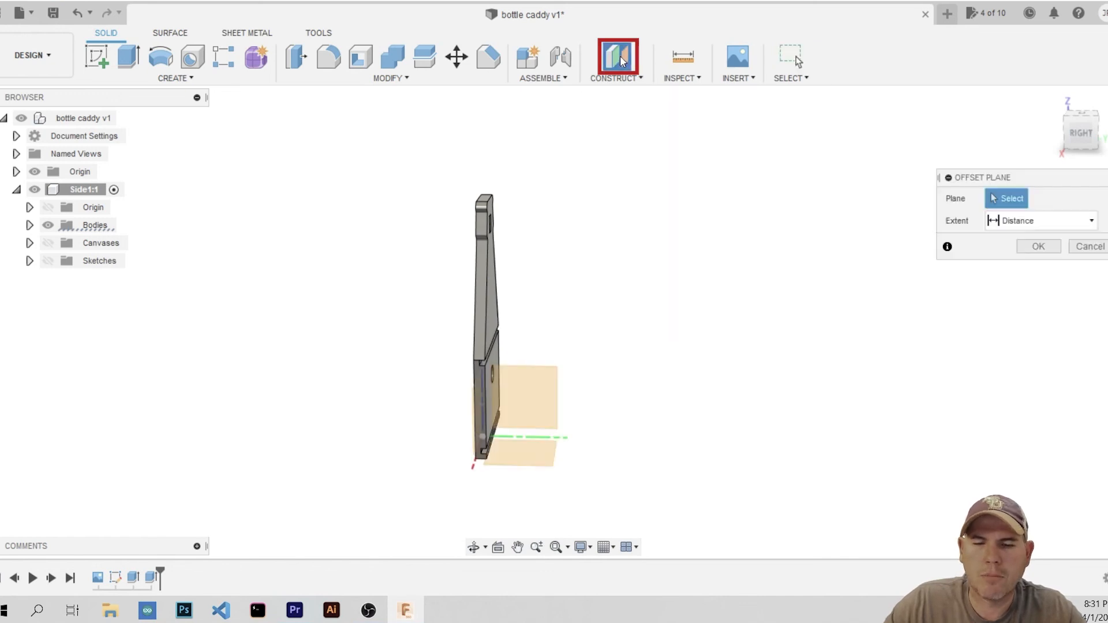
mouse_move(680, 304)
middle_mouse_down("shift")
mouse_move(659, 295)
mouse_move(667, 301)
middle_mouse_up("shift")
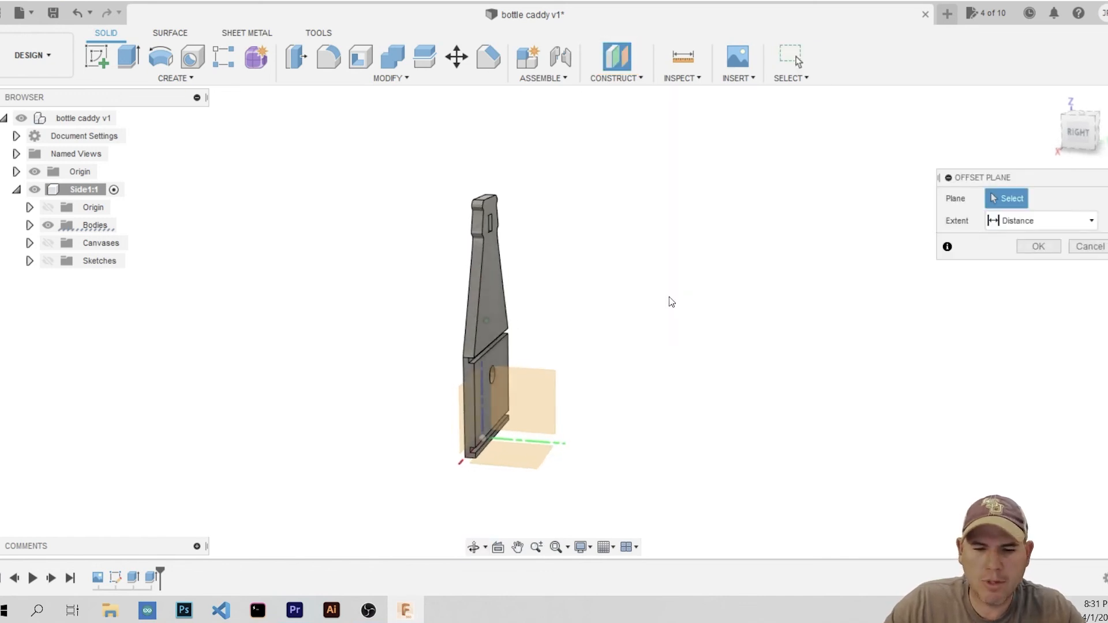
left_click(491, 296)
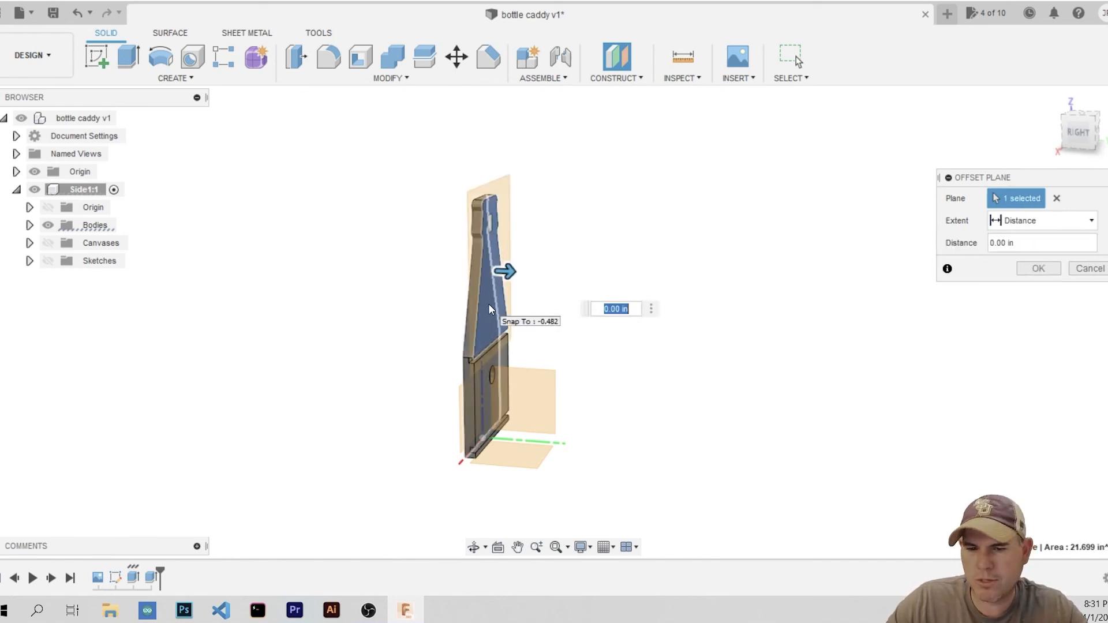
left_click_drag(506, 269, 598, 255)
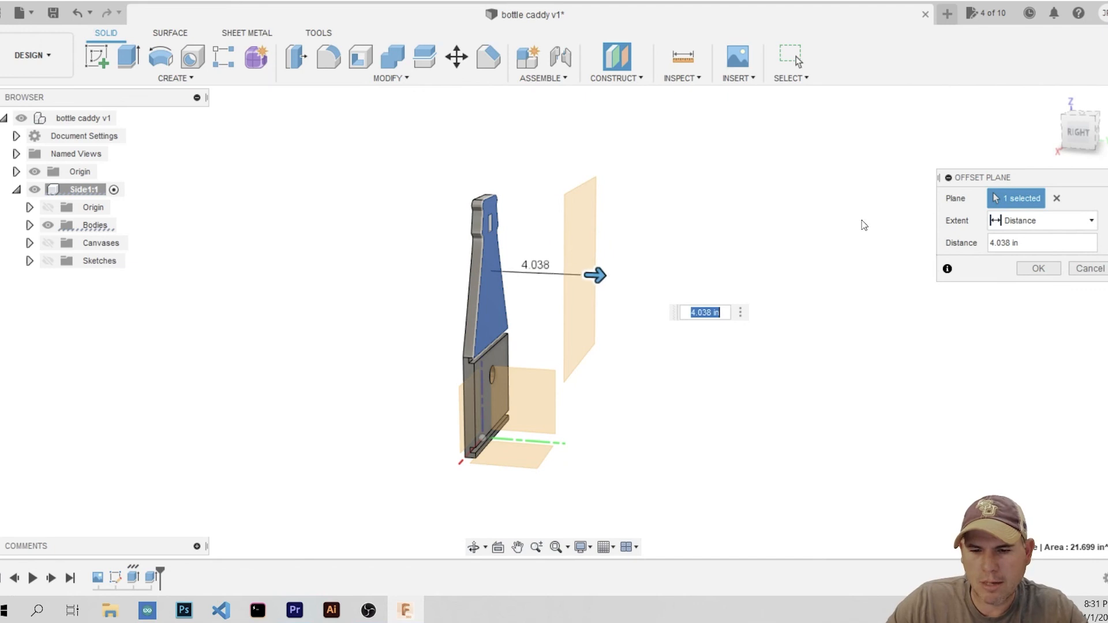
type("4")
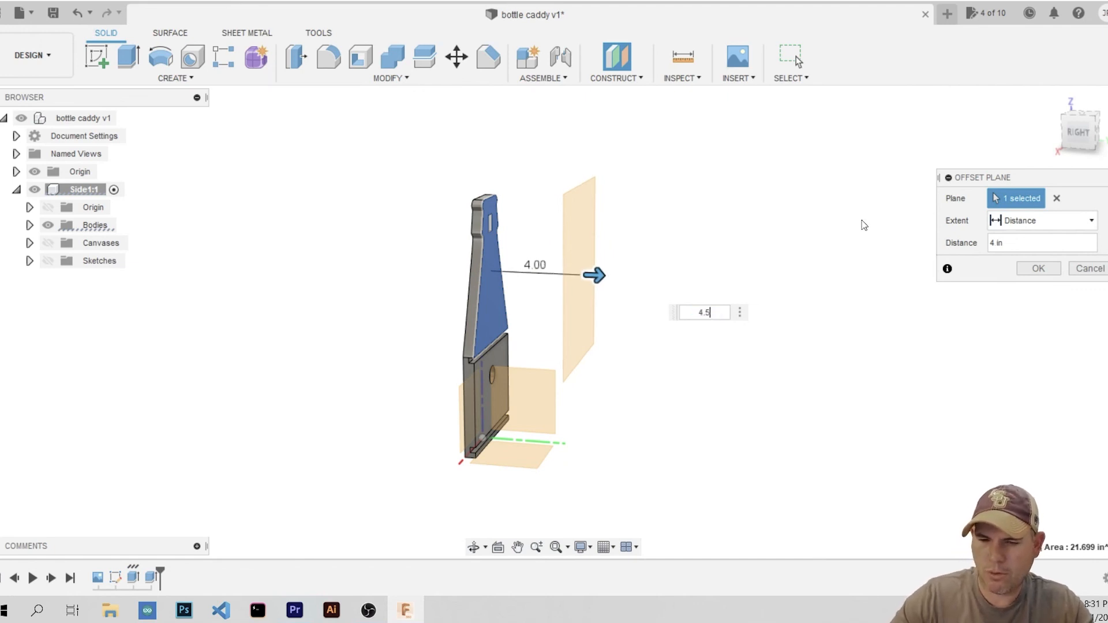
type(".5")
key("Return")
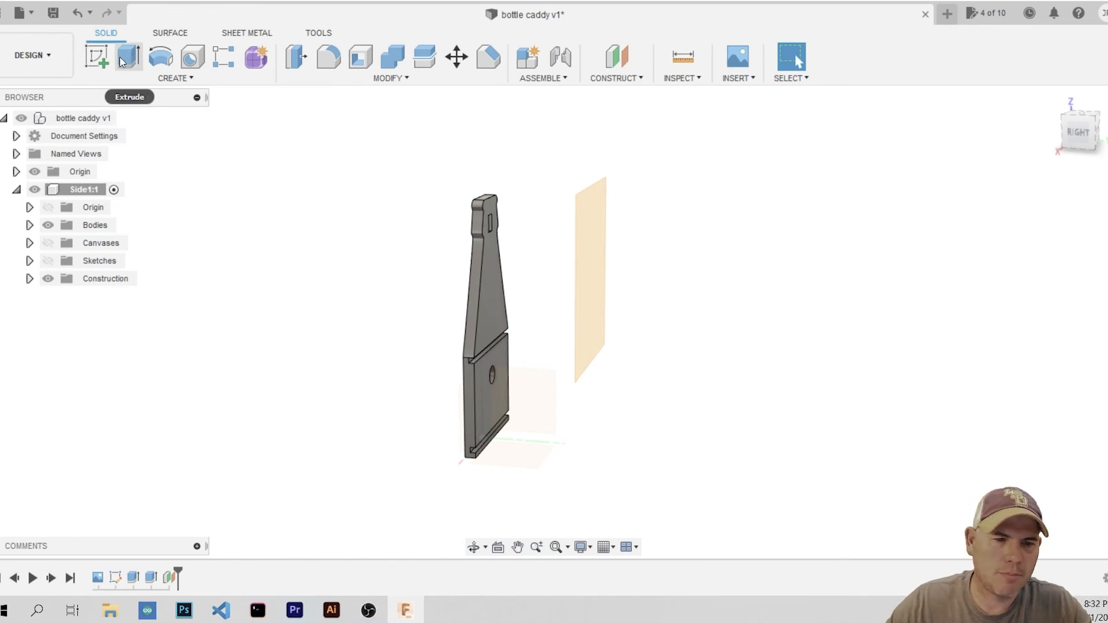
Mirror the Side1 component across the offset construction plane, using Components as the mirror type
left_click(192, 56)
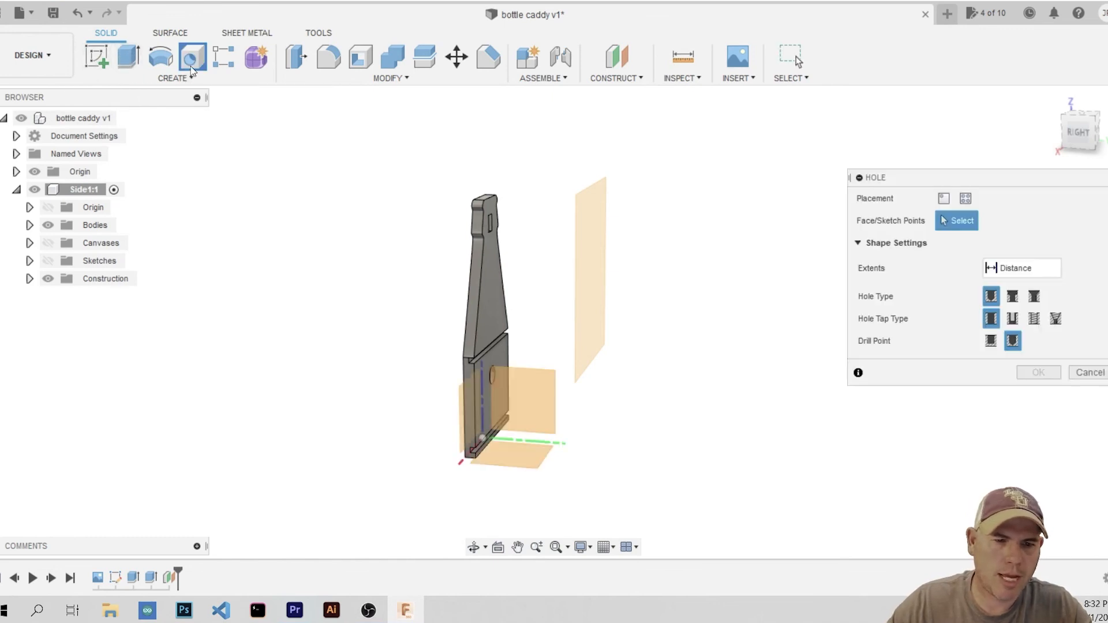
left_click(176, 77)
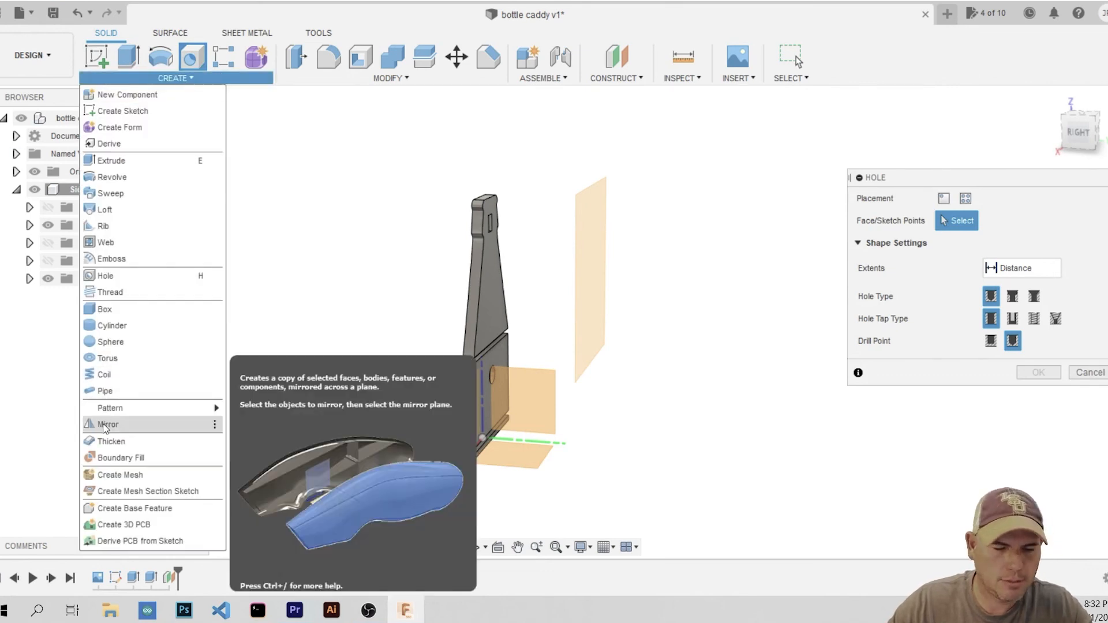
left_click(108, 425)
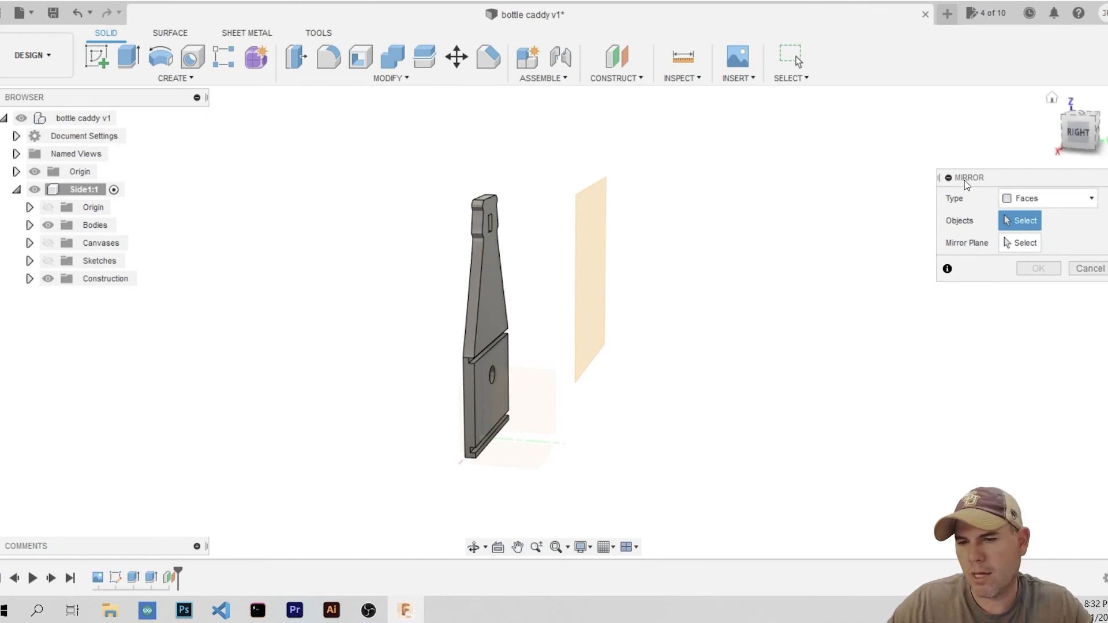
left_click(1091, 199)
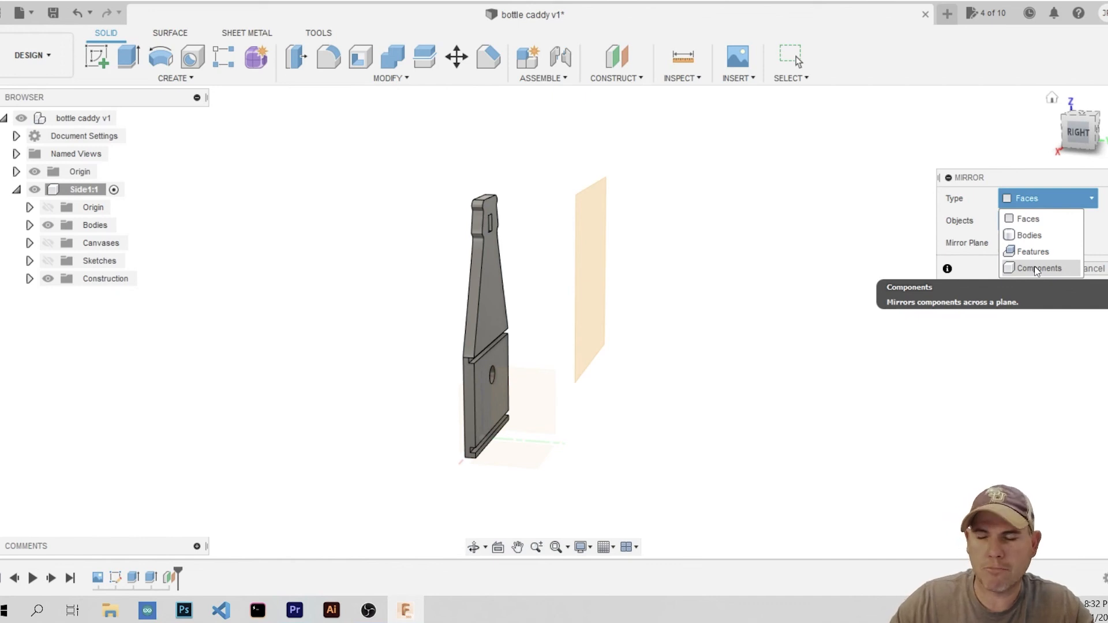
left_click(1036, 269)
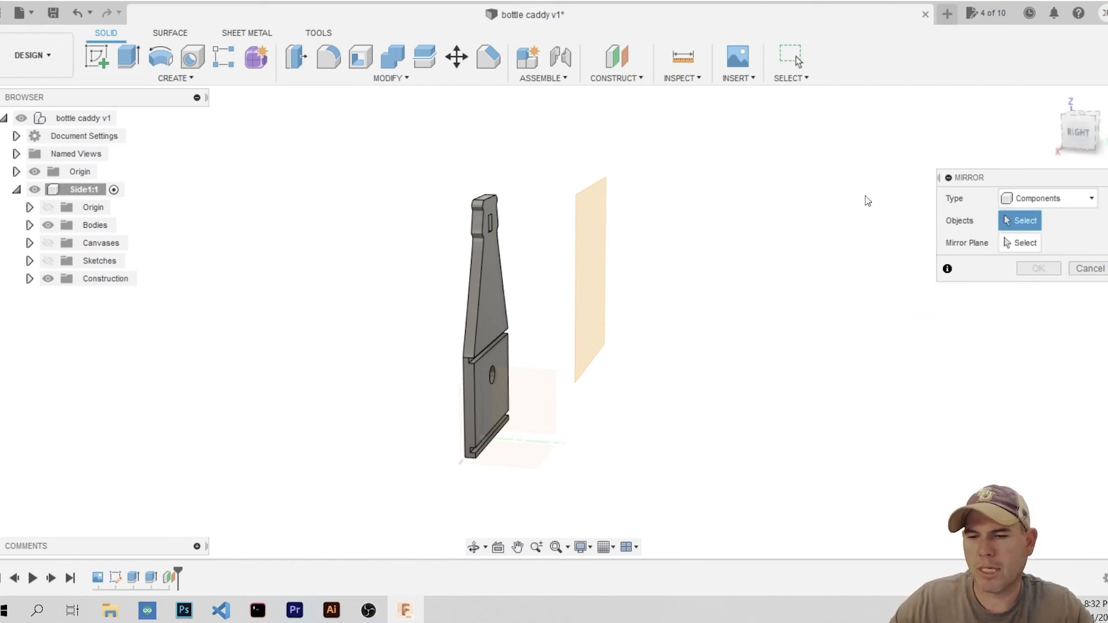
left_click(497, 321)
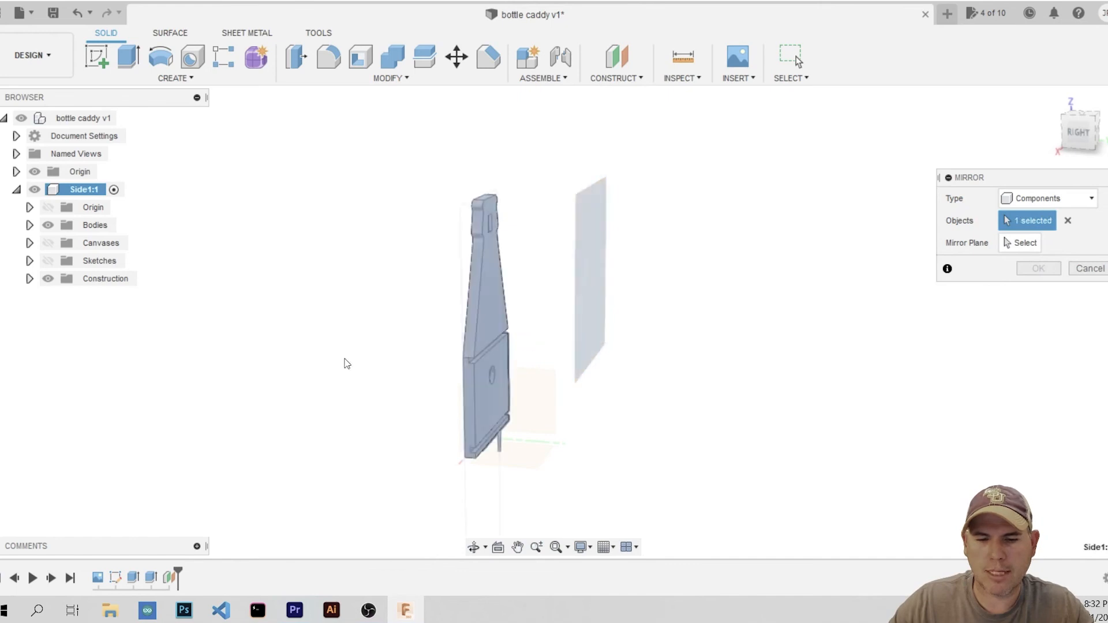
left_click(1005, 239)
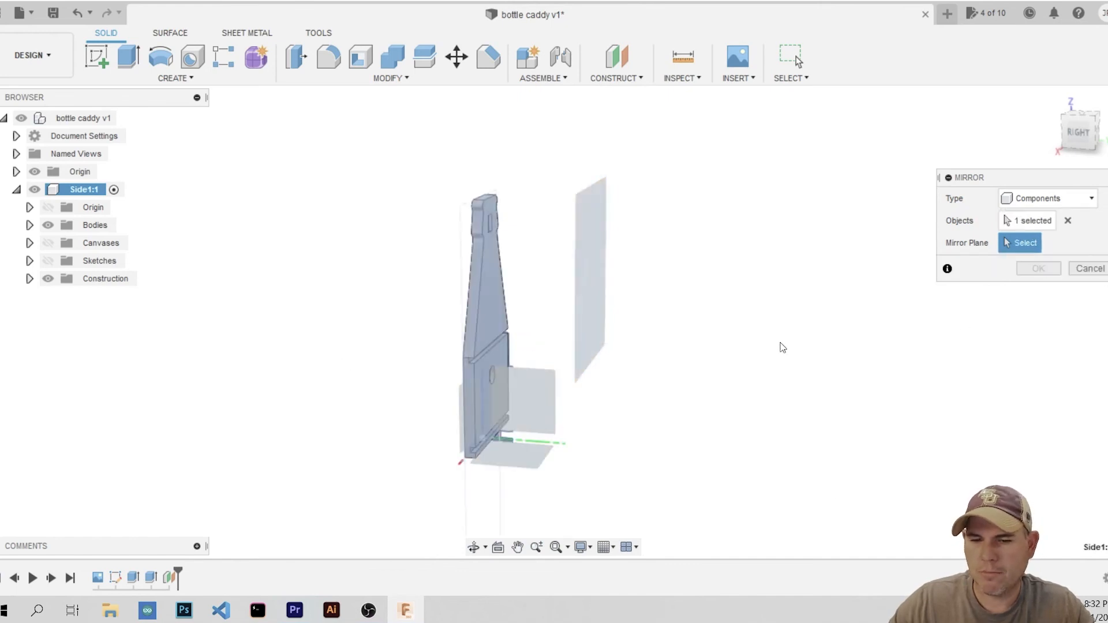
left_click(589, 278)
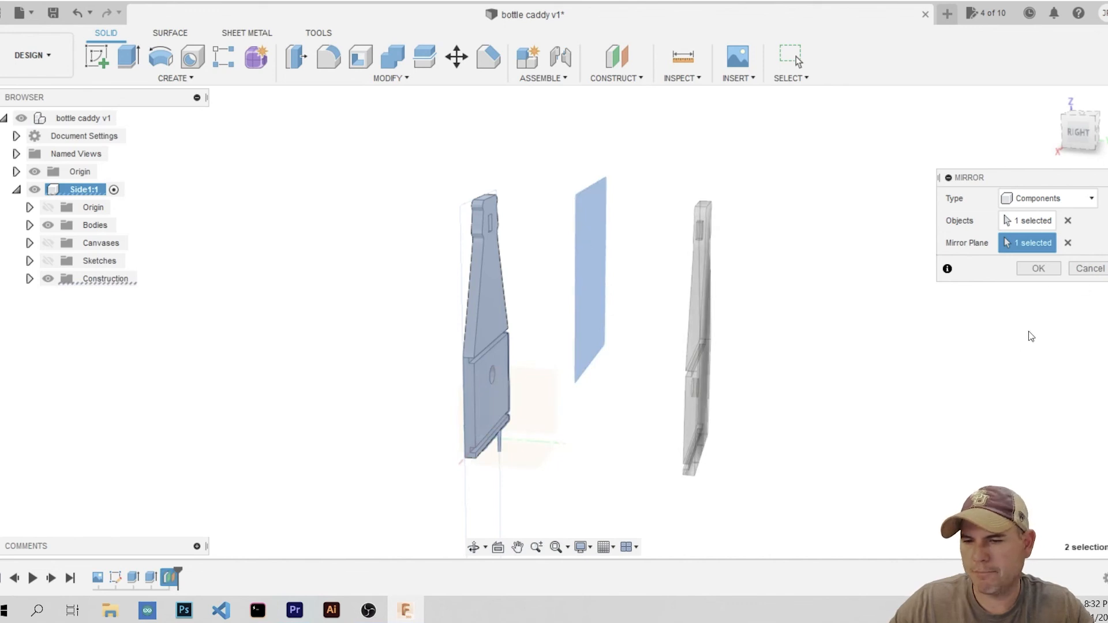
left_click(1045, 267)
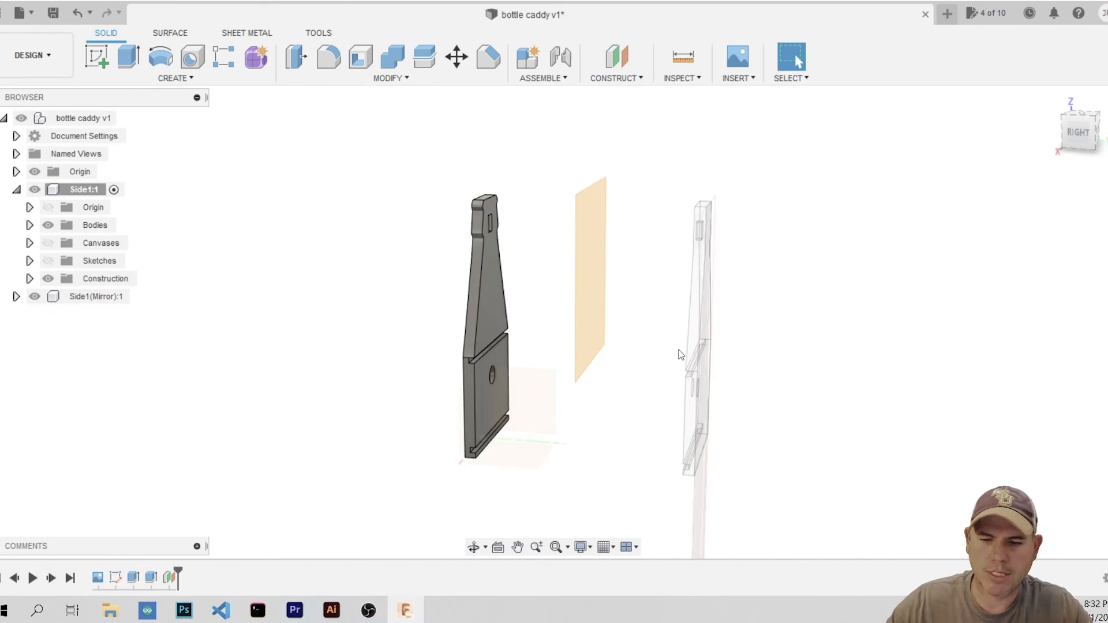
Rename the mirrored component as side2
left_click(87, 300)
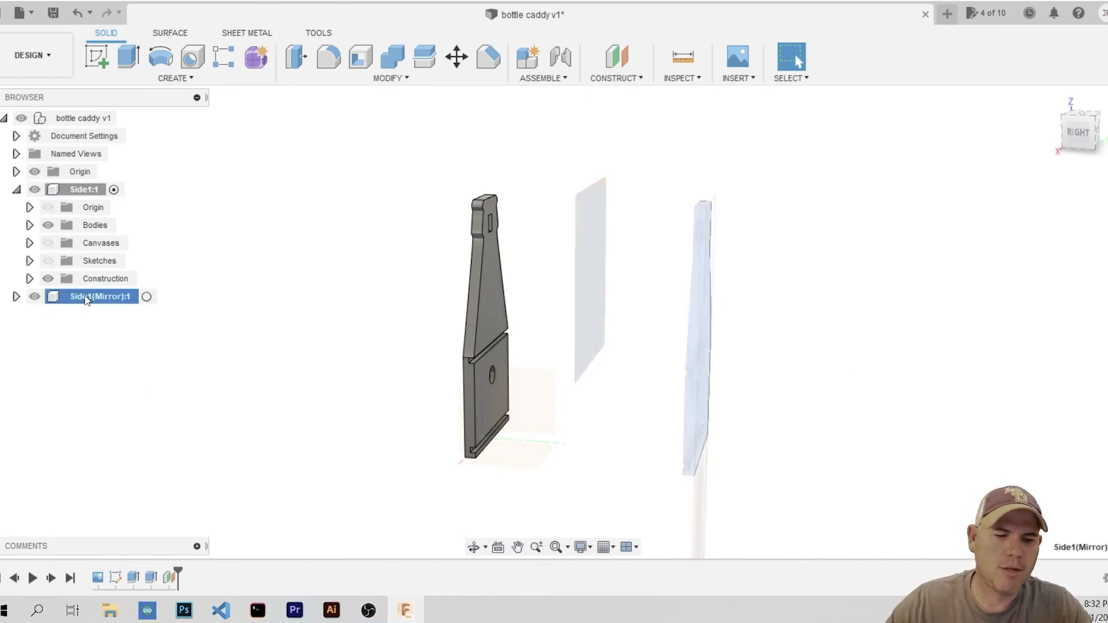
double_click(92, 298)
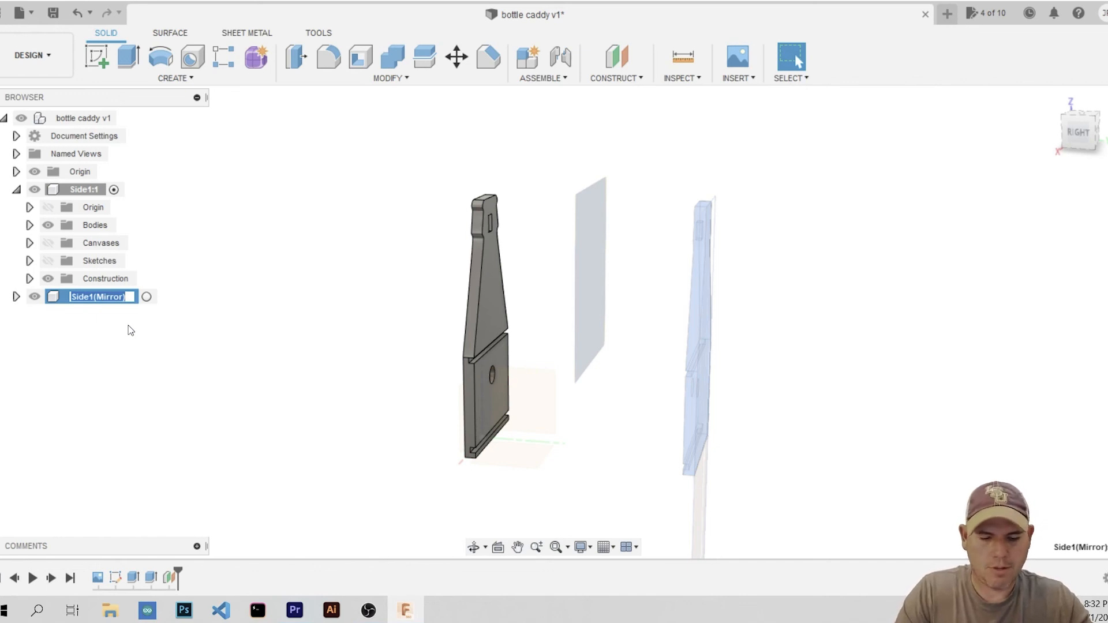
type("side2")
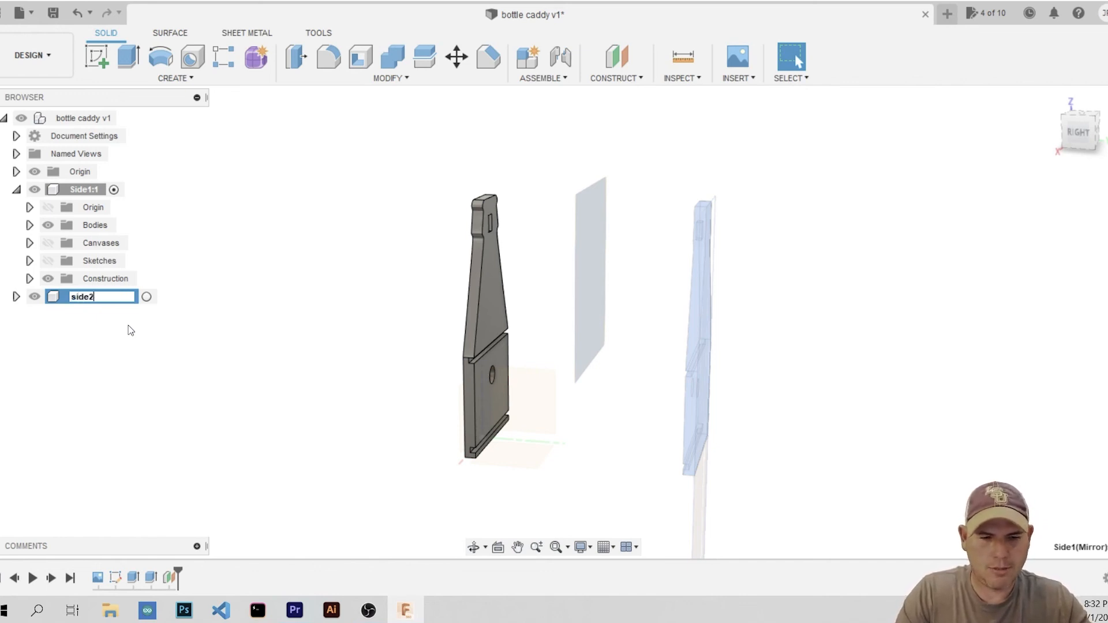
key("Return")
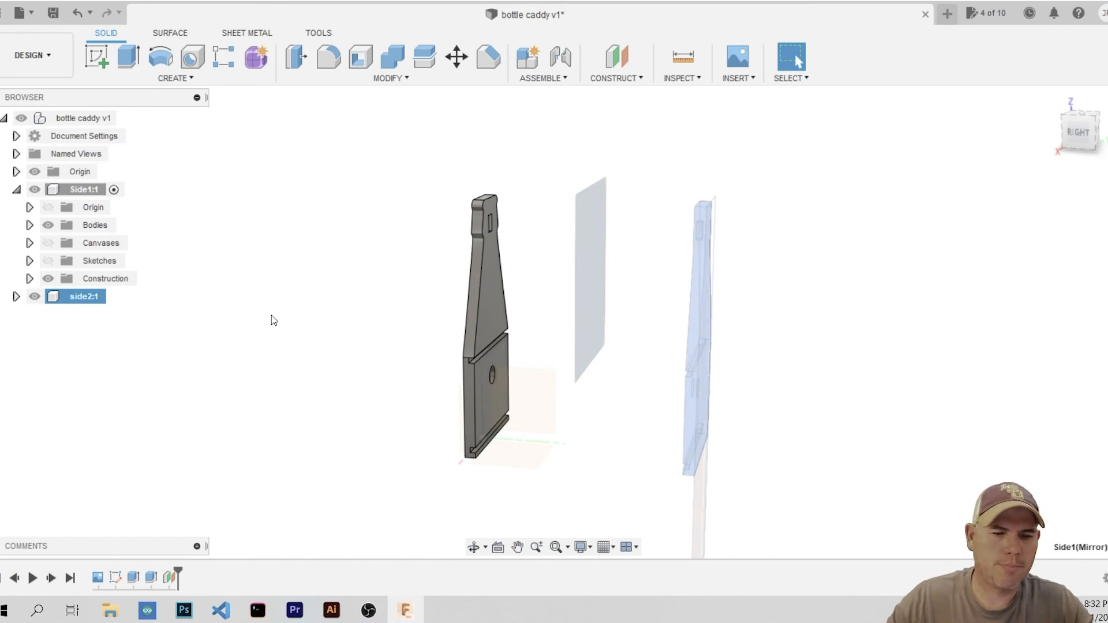
left_click(902, 320)
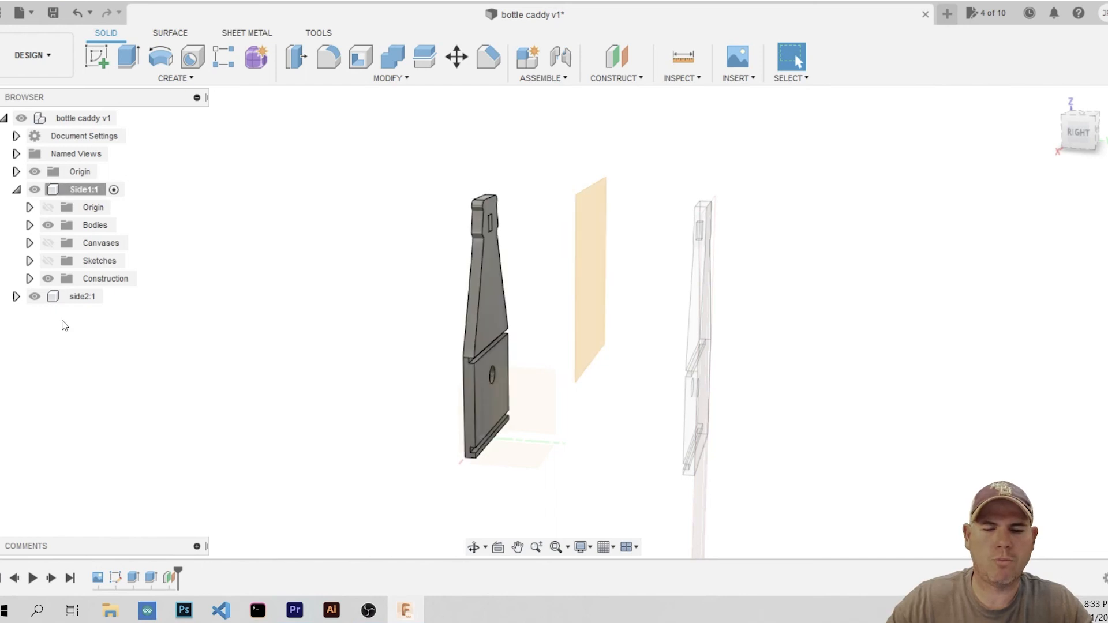
Activate the side2 component and examine its mirrored body and bottle canvas
left_click(84, 296)
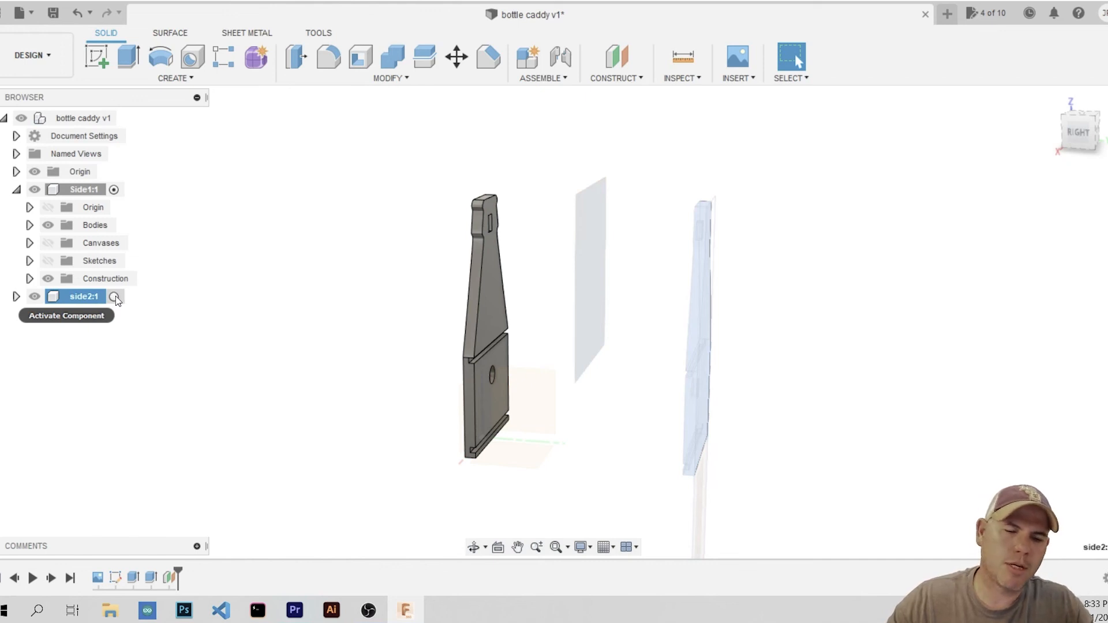
left_click(115, 297)
left_click(806, 378)
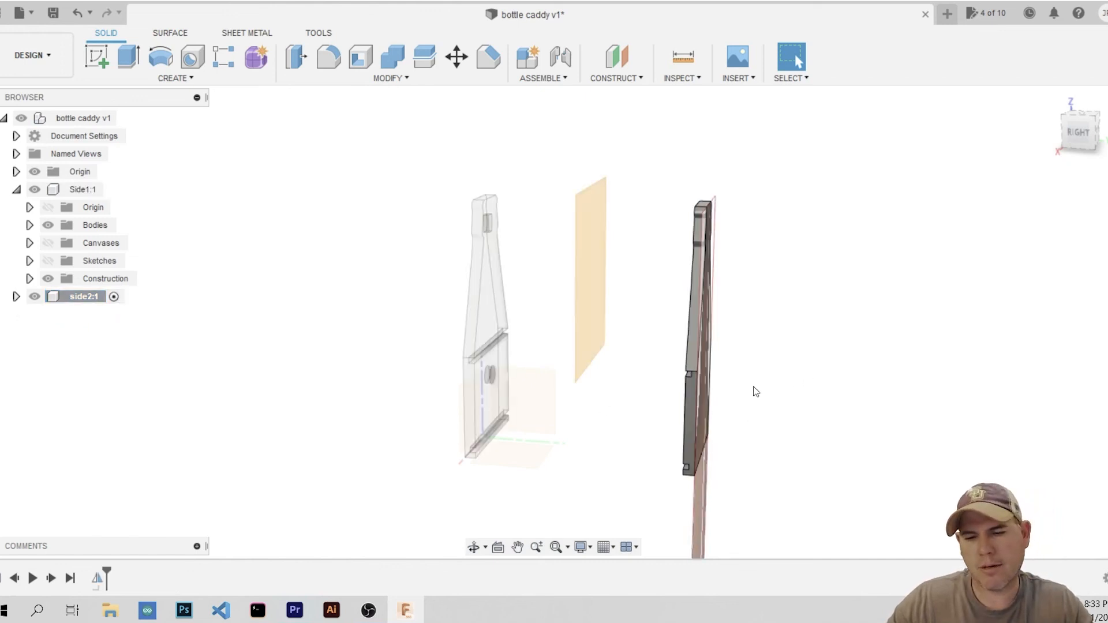
mouse_move(805, 413)
middle_mouse_down("shift")
mouse_move(860, 394)
mouse_move(853, 408)
mouse_move(808, 413)
middle_mouse_up("shift")
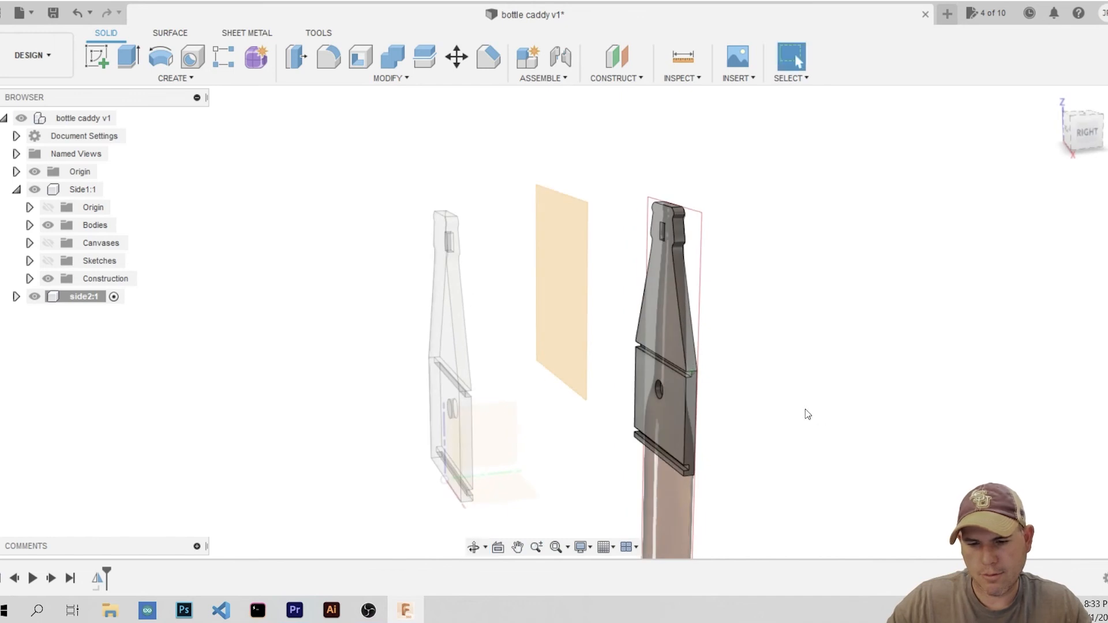
scroll(769, 403, "down", 3)
scroll(799, 460, "down", 2)
scroll(745, 485, "up", 4)
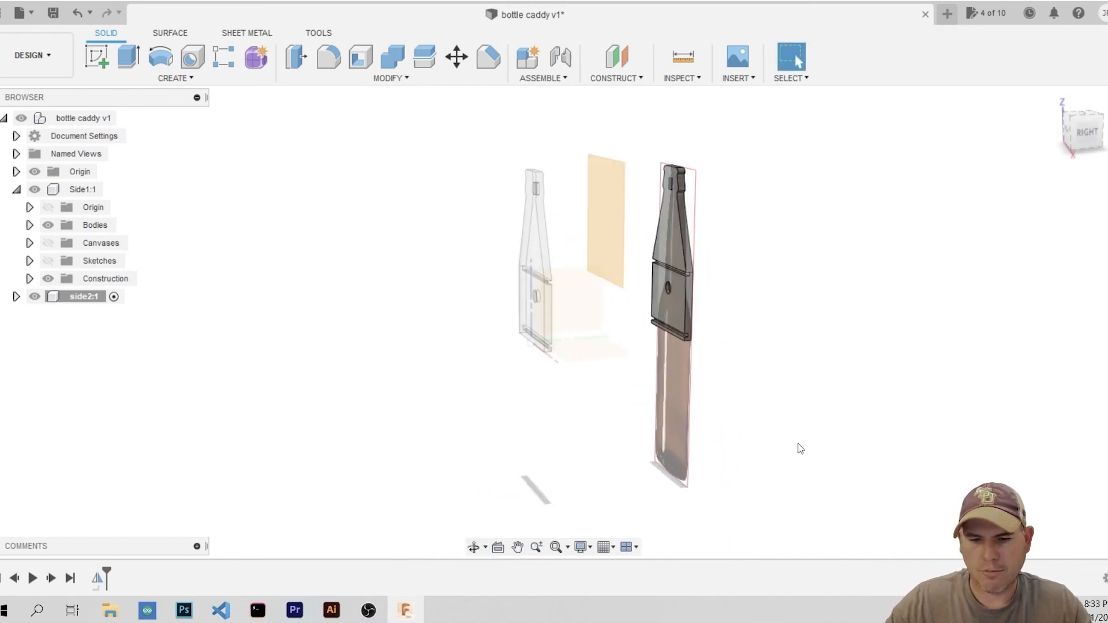
middle_click_drag(819, 443, 692, 462, "shift")
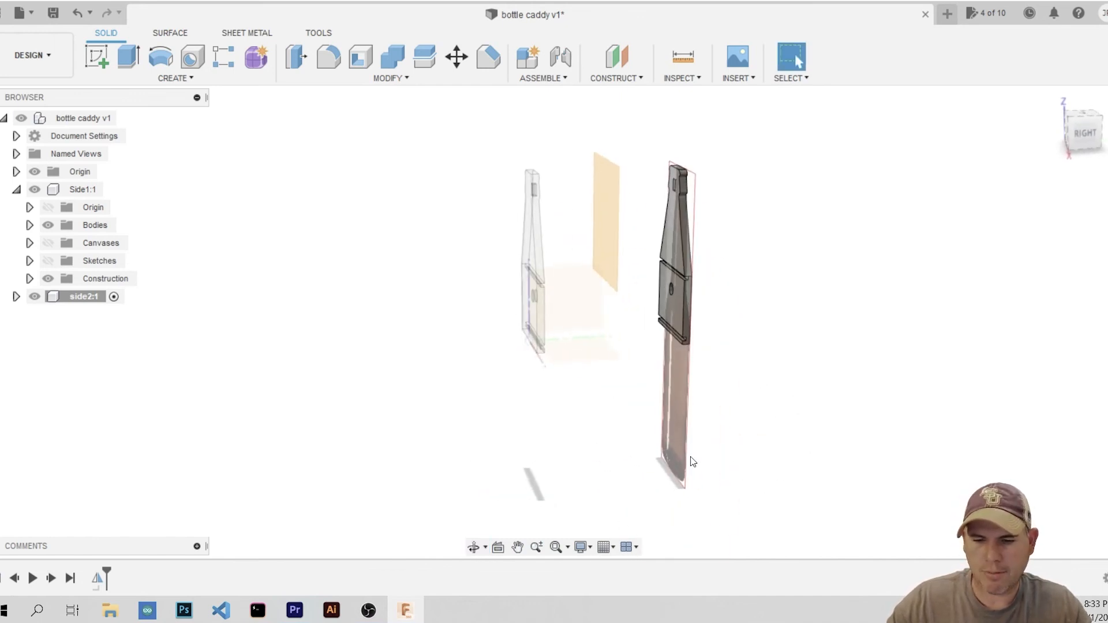
Hide the canvases and construction geometry of the side2 component
left_click(16, 297)
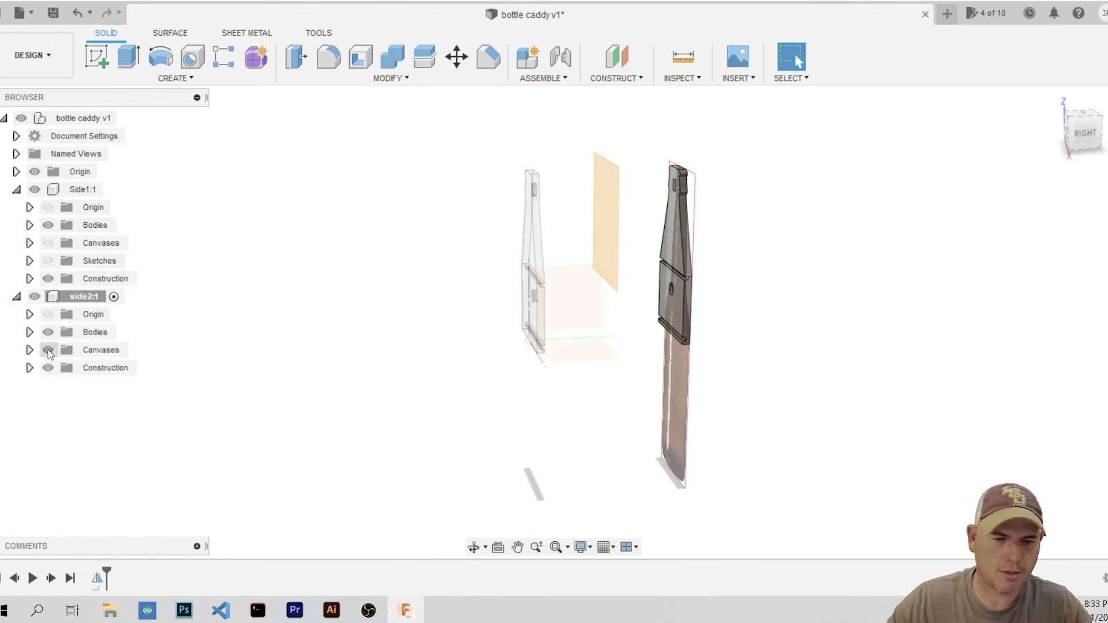
left_click(48, 349)
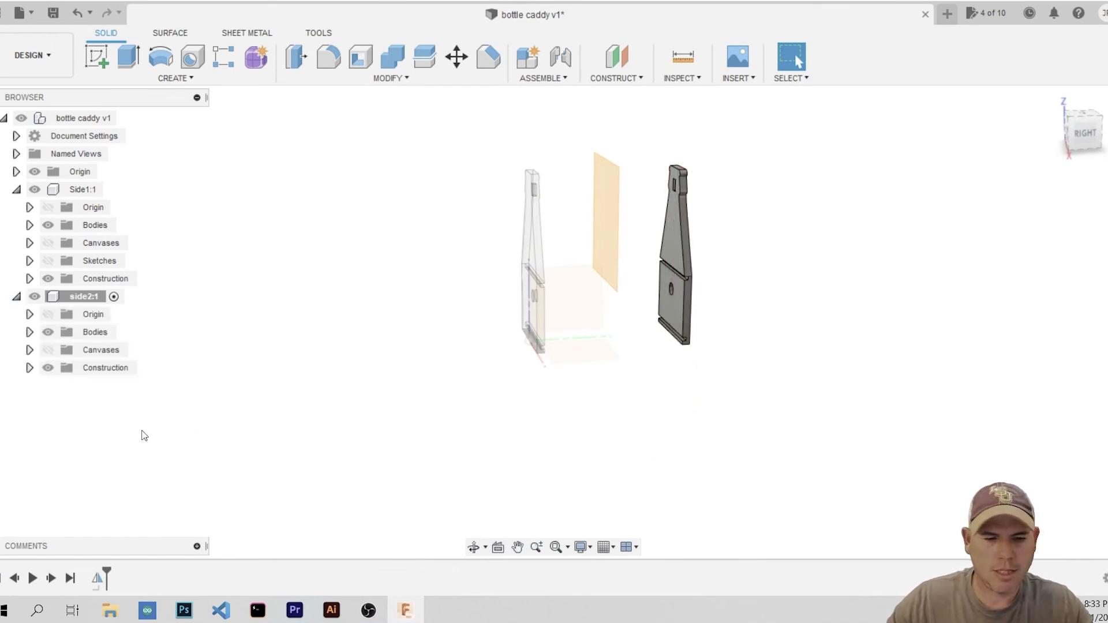
left_click(47, 367)
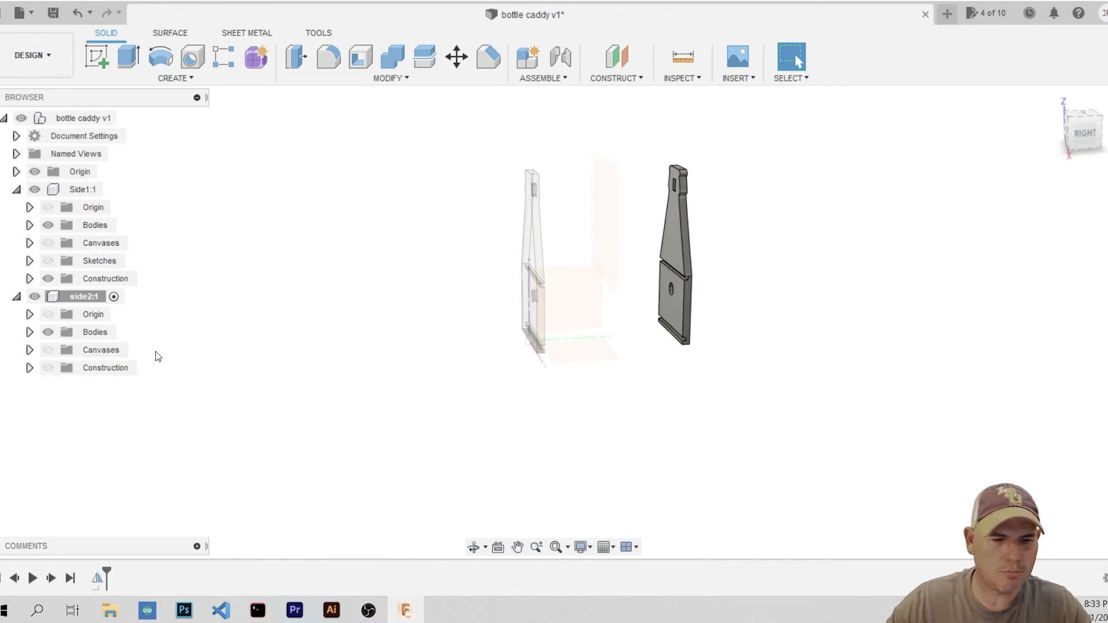
With Side1 reactivated, hide its construction plane and collapse the contents of both side components
left_click(74, 191)
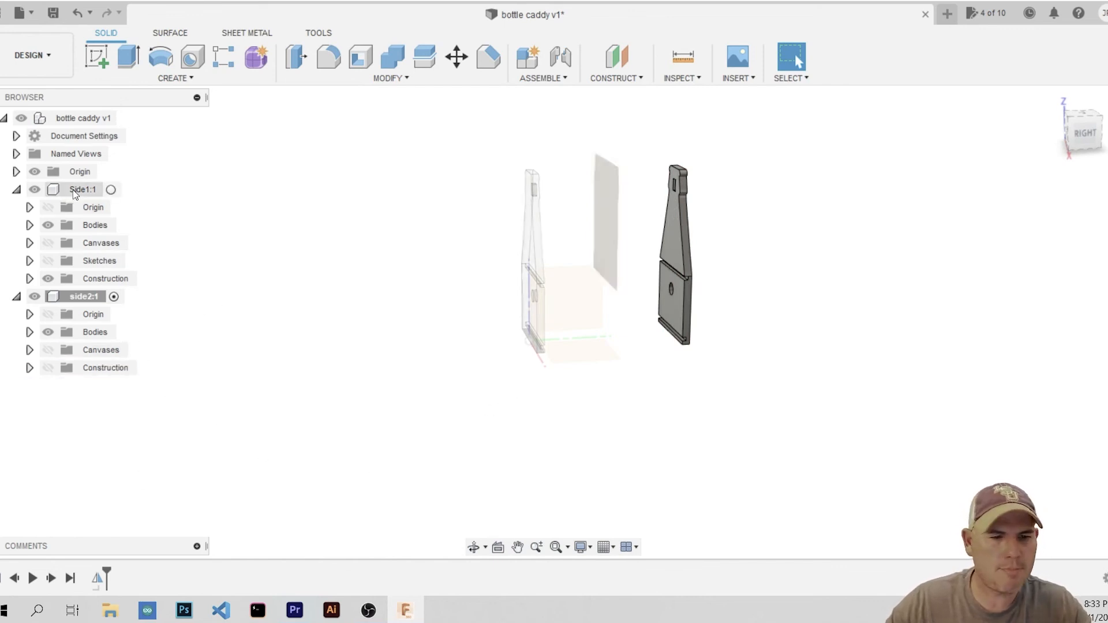
left_click(113, 190)
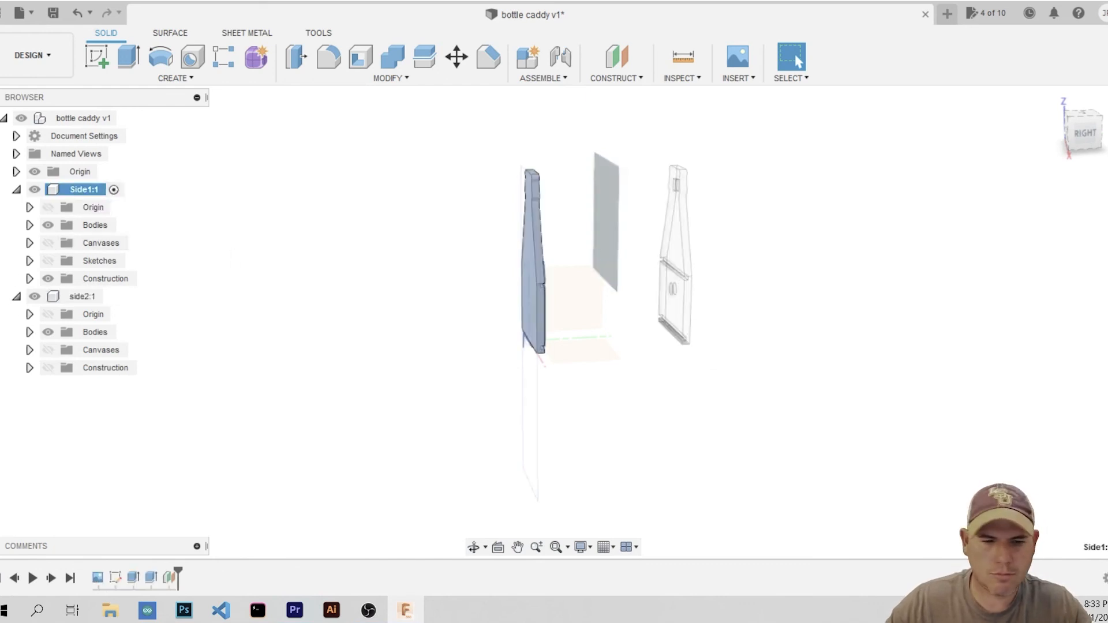
left_click(853, 450)
middle_click_drag(852, 450, 826, 437, "shift")
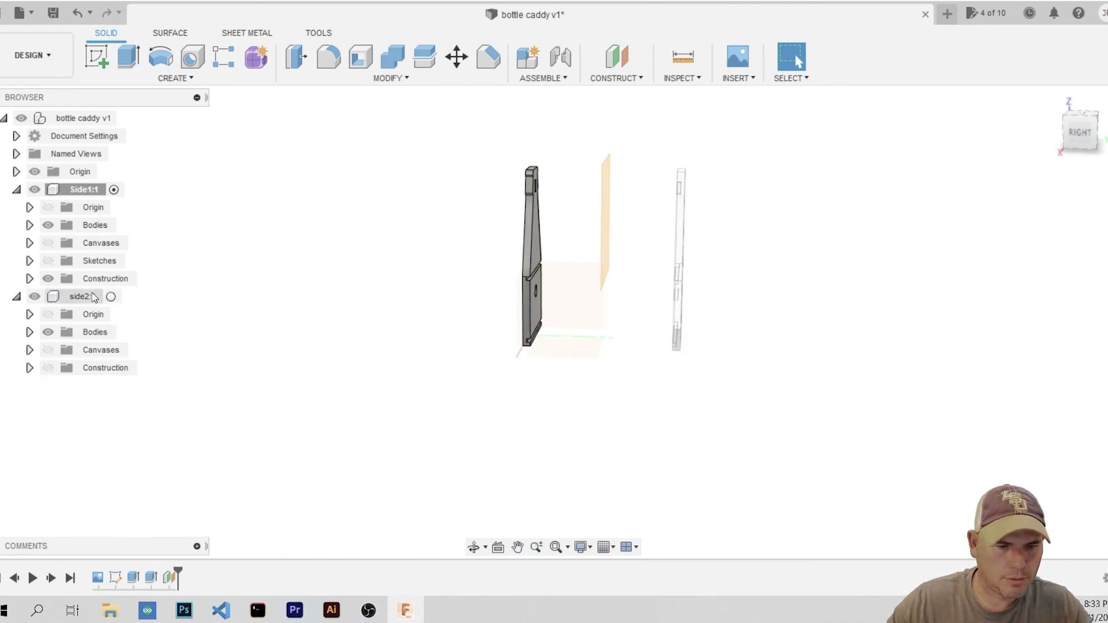
left_click(48, 279)
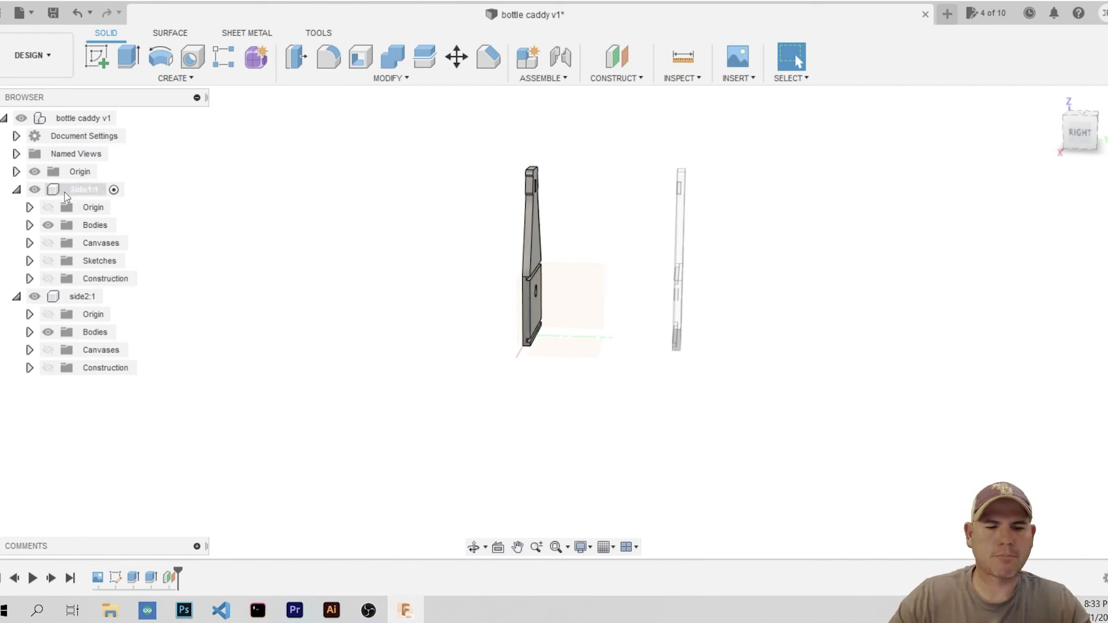
left_click(16, 189)
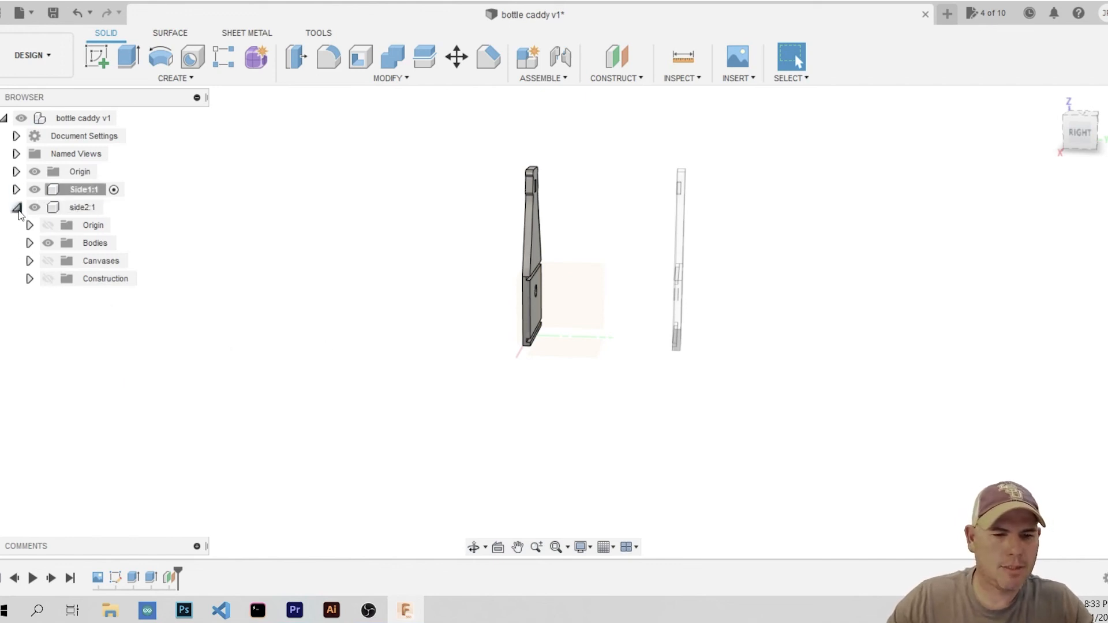
left_click(16, 208)
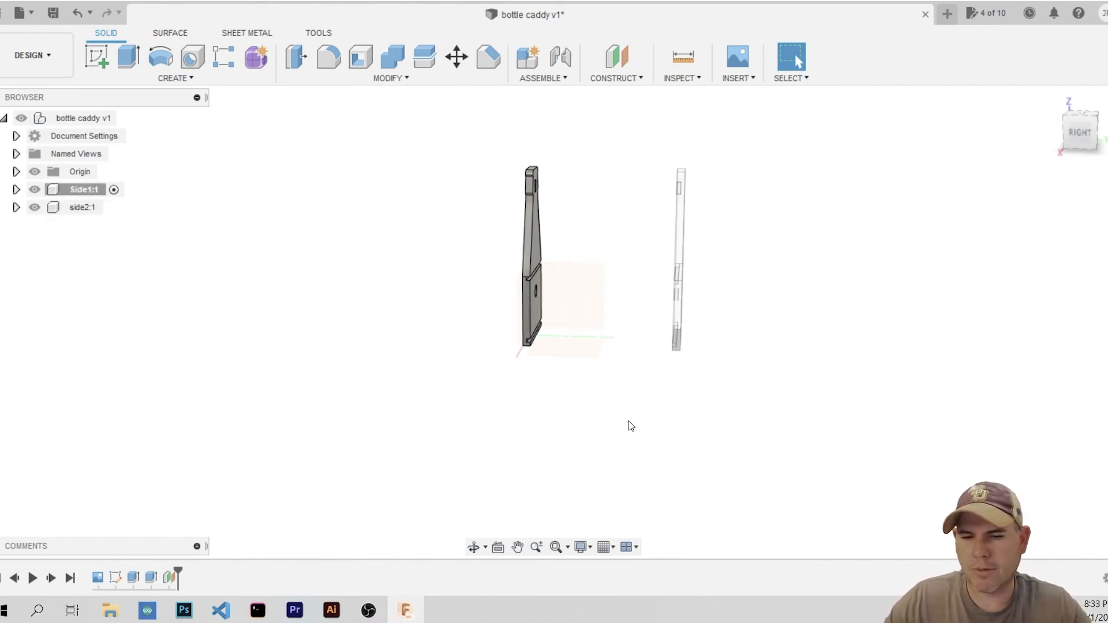
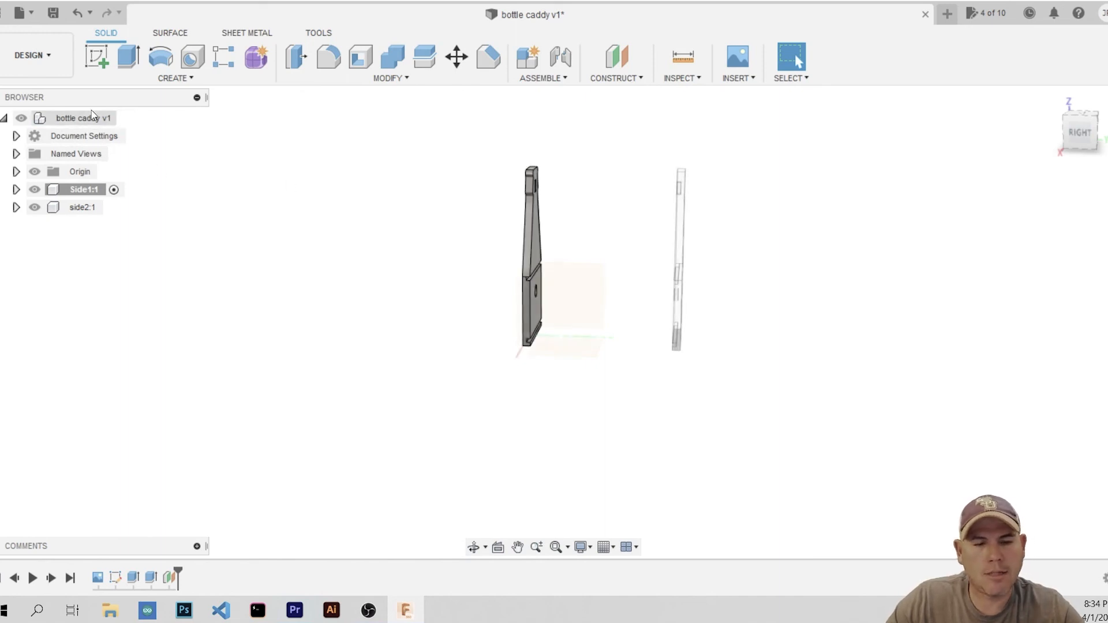
Activate the top-level bottle caddy component and start a sketch on the downward-facing inner face of Side1's upper slot
left_click(94, 118)
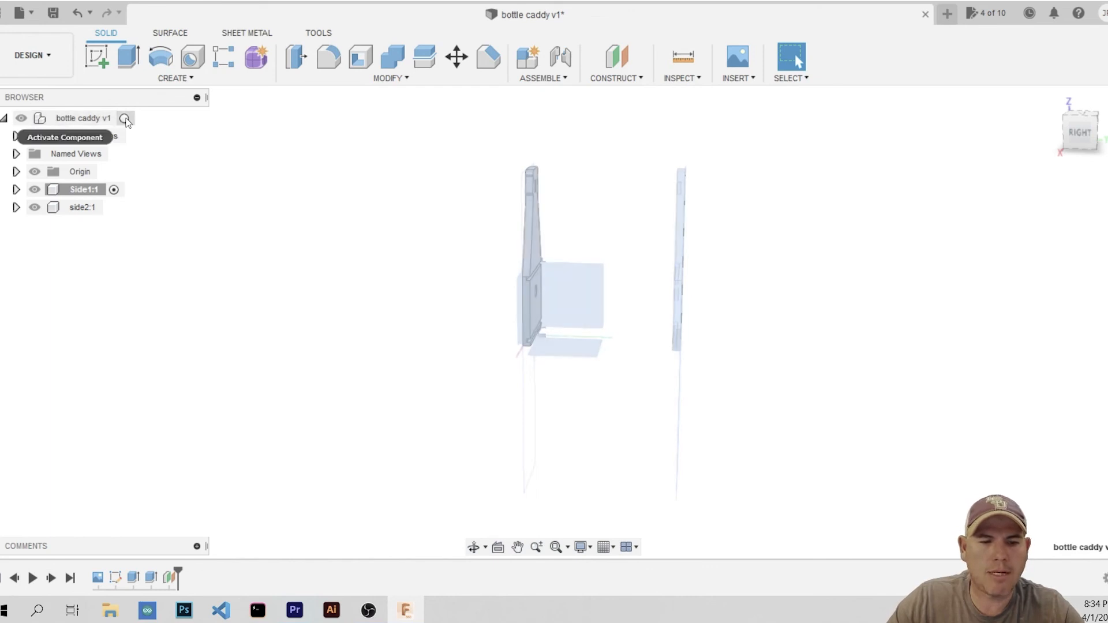
left_click(124, 118)
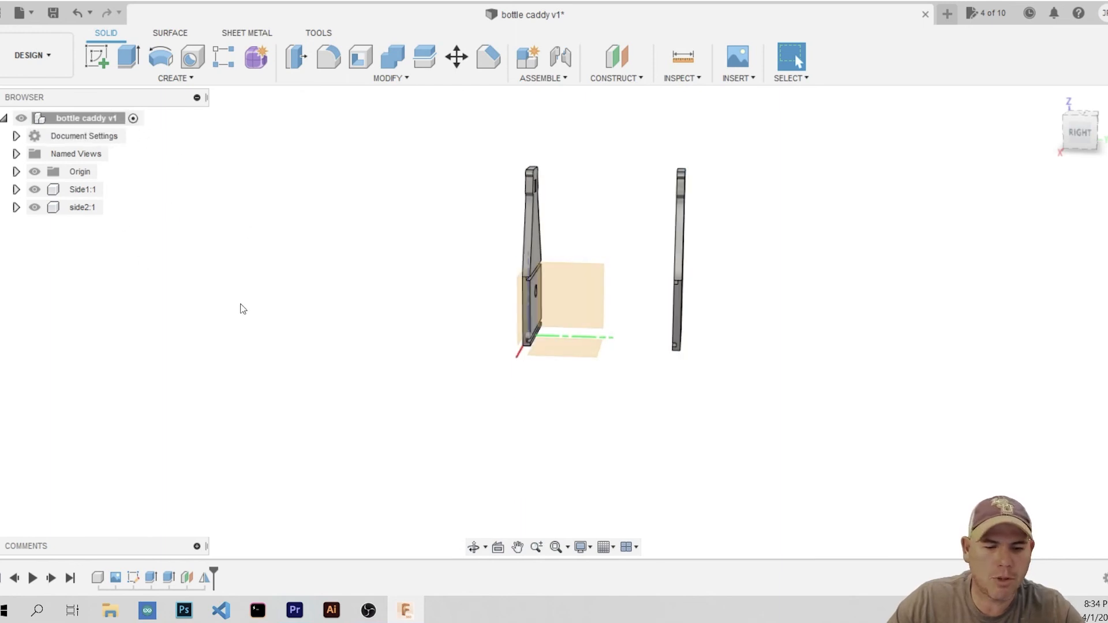
left_click(96, 56)
left_click(520, 322)
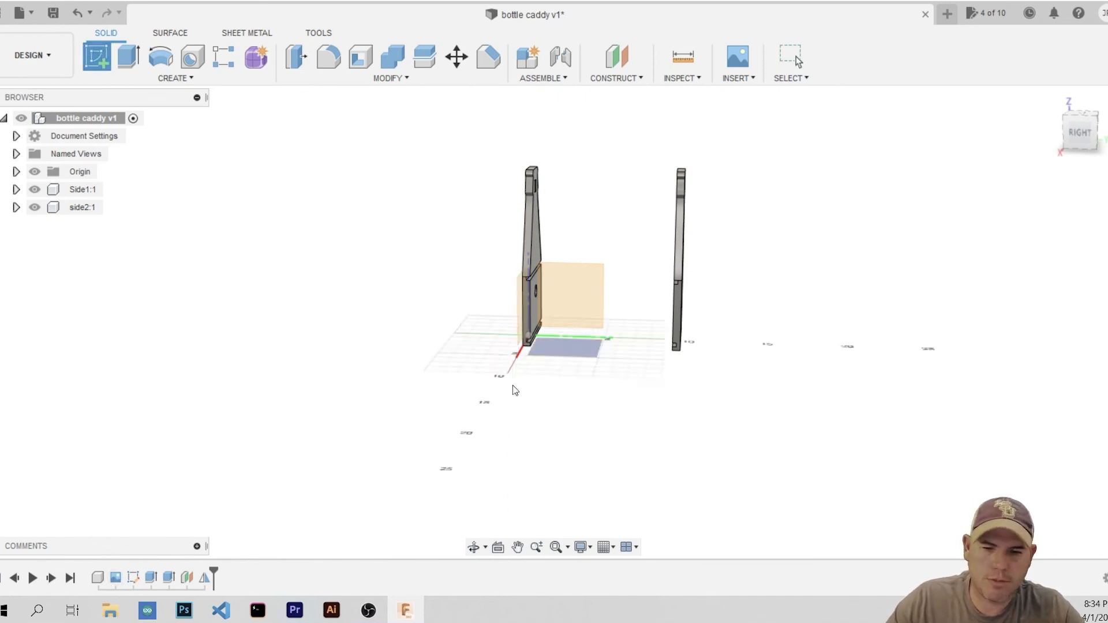
mouse_move(616, 455)
middle_mouse_down("shift")
mouse_move(606, 430)
mouse_move(610, 439)
middle_mouse_up("shift")
scroll(556, 268, "up", 5)
scroll(515, 282, "up", 5)
mouse_move(806, 371)
middle_mouse_down("shift")
mouse_move(806, 351)
mouse_move(821, 354)
mouse_move(794, 371)
mouse_move(788, 361)
middle_mouse_up("shift")
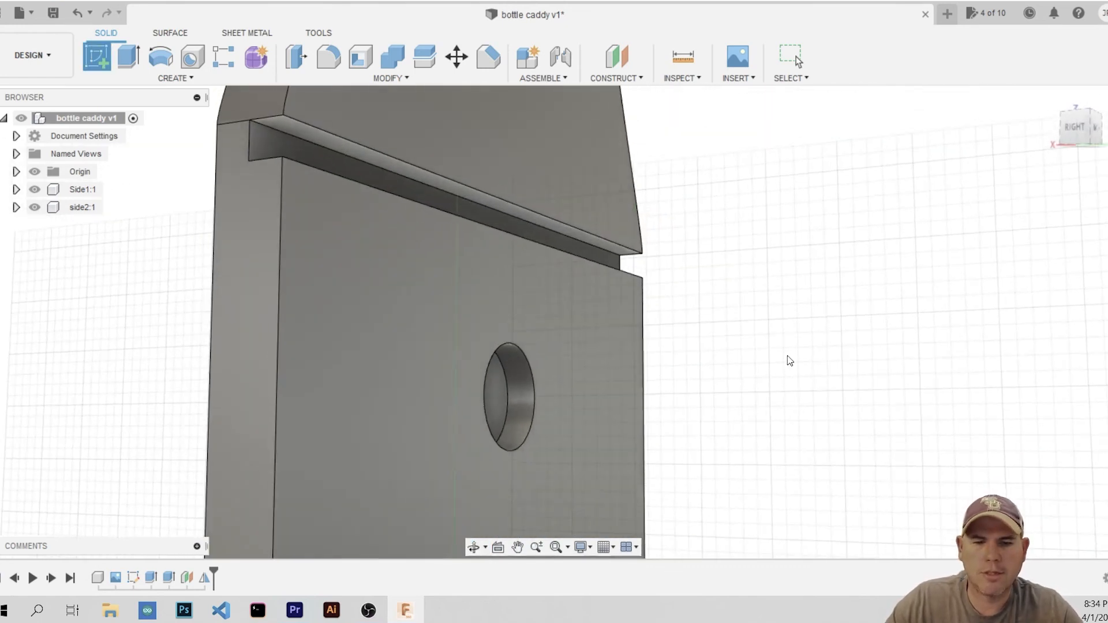
scroll(338, 161, "up", 5)
scroll(442, 175, "down", 2)
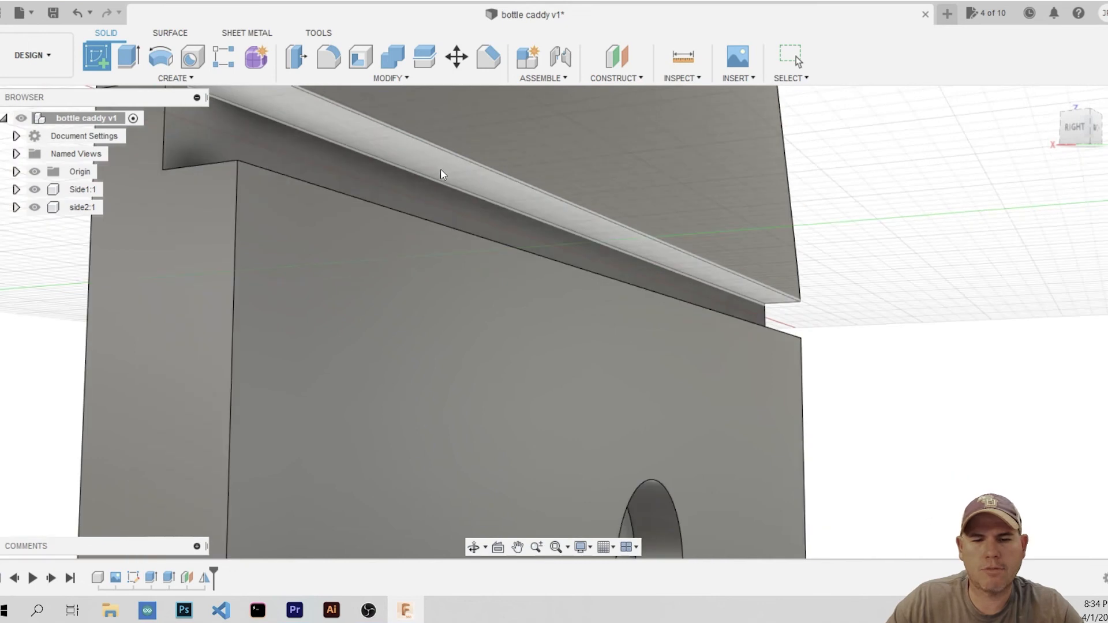
left_click(441, 167)
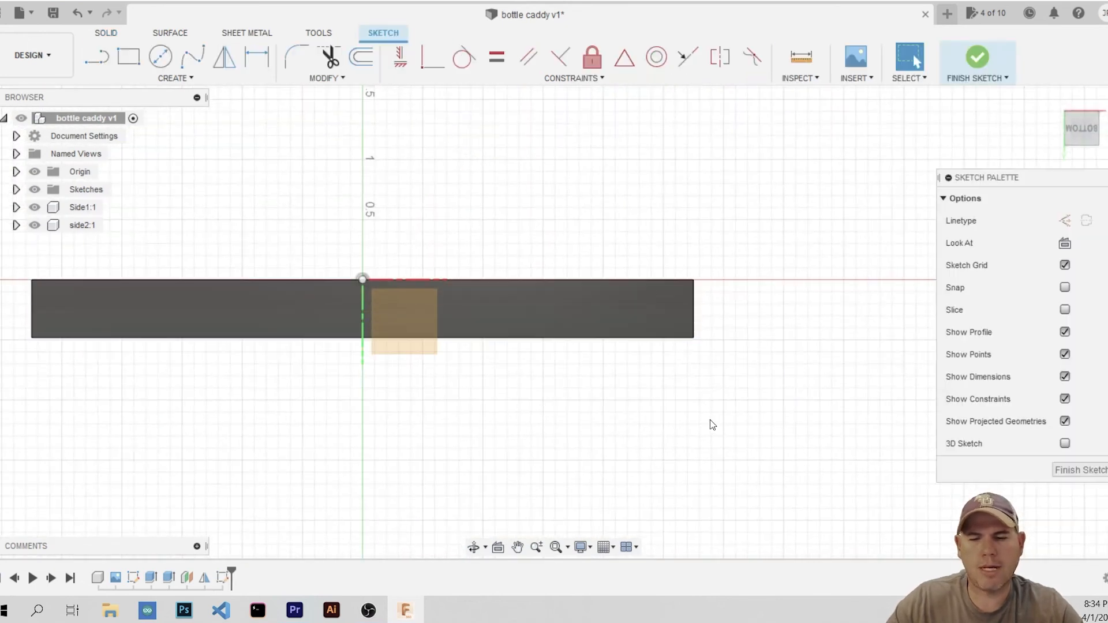
Examine how the sketch plane lies relative to the slots of both side components
scroll(720, 354, "down", 10)
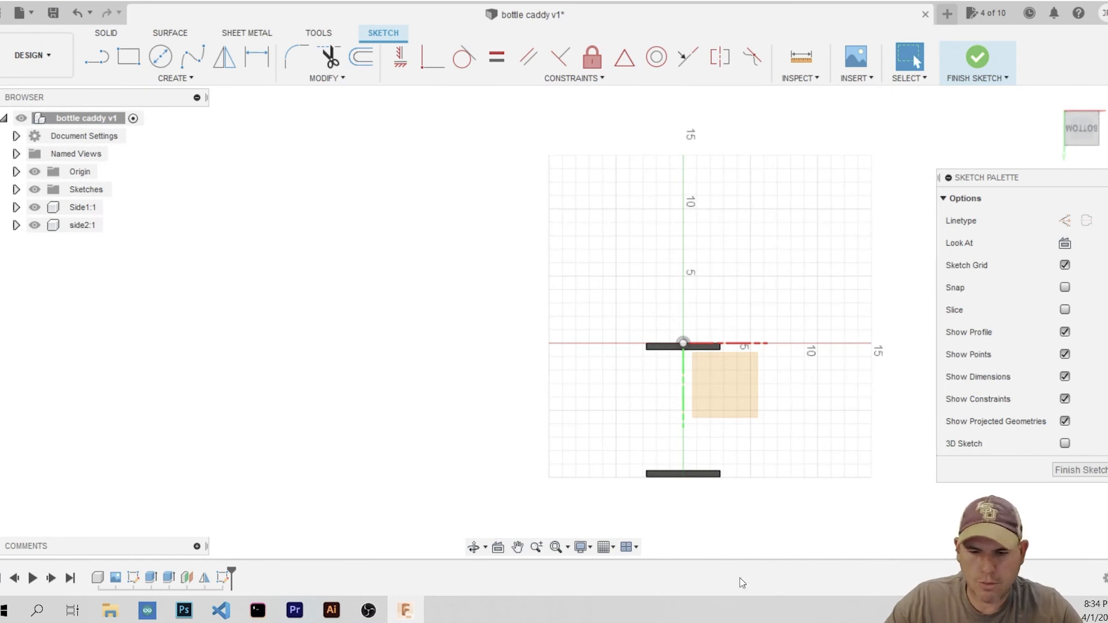
mouse_move(806, 461)
middle_mouse_down("shift")
mouse_move(660, 396)
mouse_move(613, 361)
mouse_move(656, 353)
mouse_move(378, 342)
mouse_move(370, 355)
middle_mouse_up("shift")
scroll(465, 315, "up", 4)
scroll(525, 288, "up", 5)
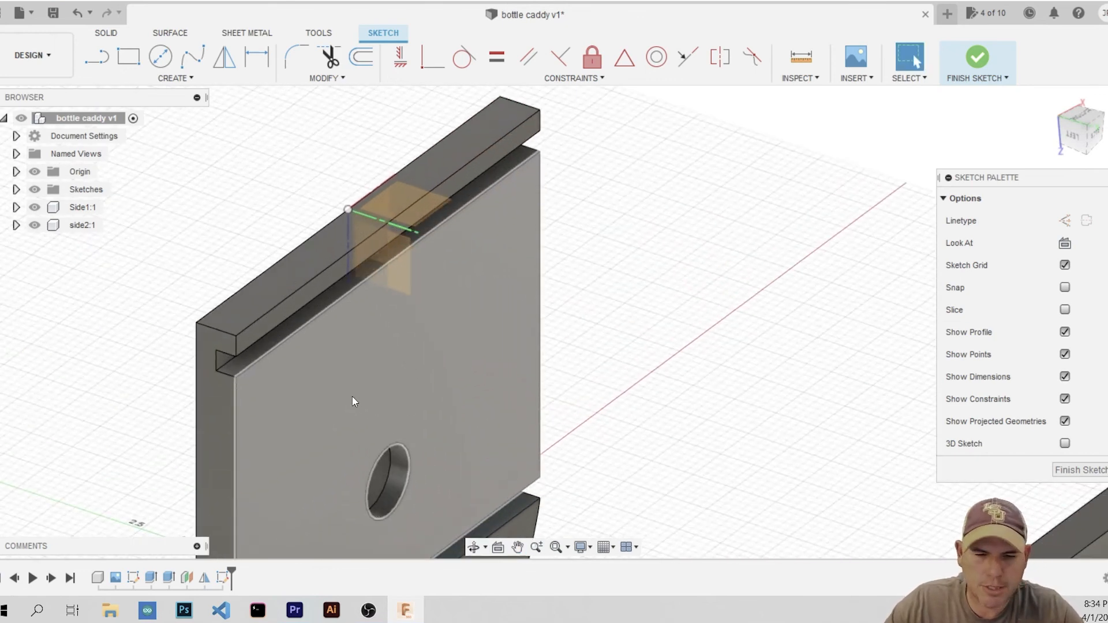
scroll(358, 398, "down", 4)
middle_click_drag(313, 408, 313, 426, "shift")
scroll(313, 426, "down", 4)
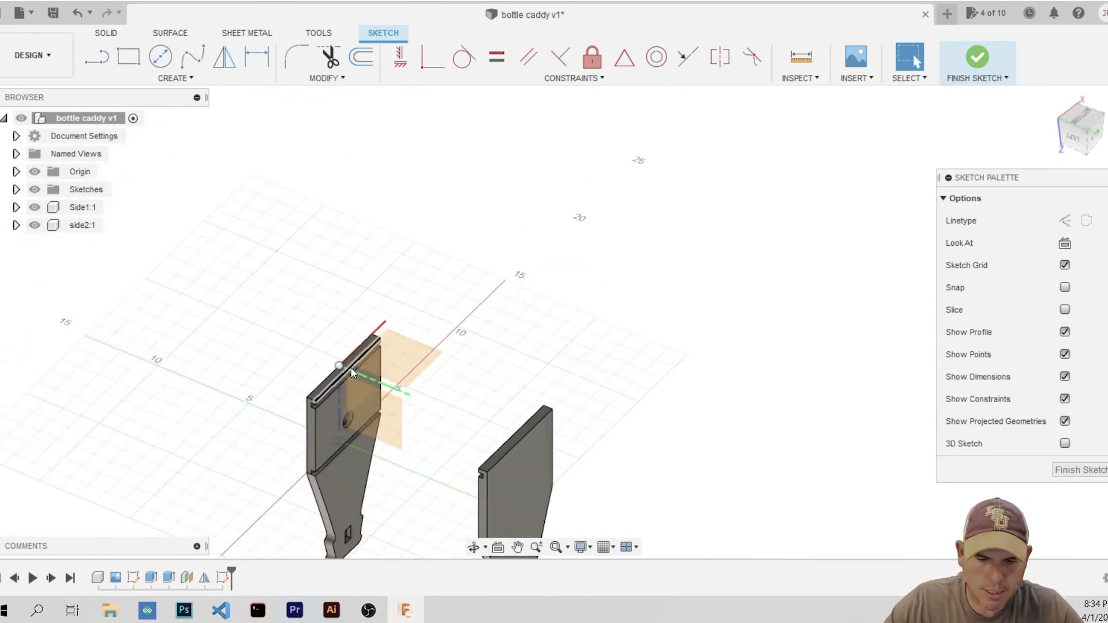
mouse_move(391, 445)
middle_mouse_down()
mouse_move(470, 340)
mouse_move(486, 354)
middle_mouse_up()
scroll(502, 351, "up", 3)
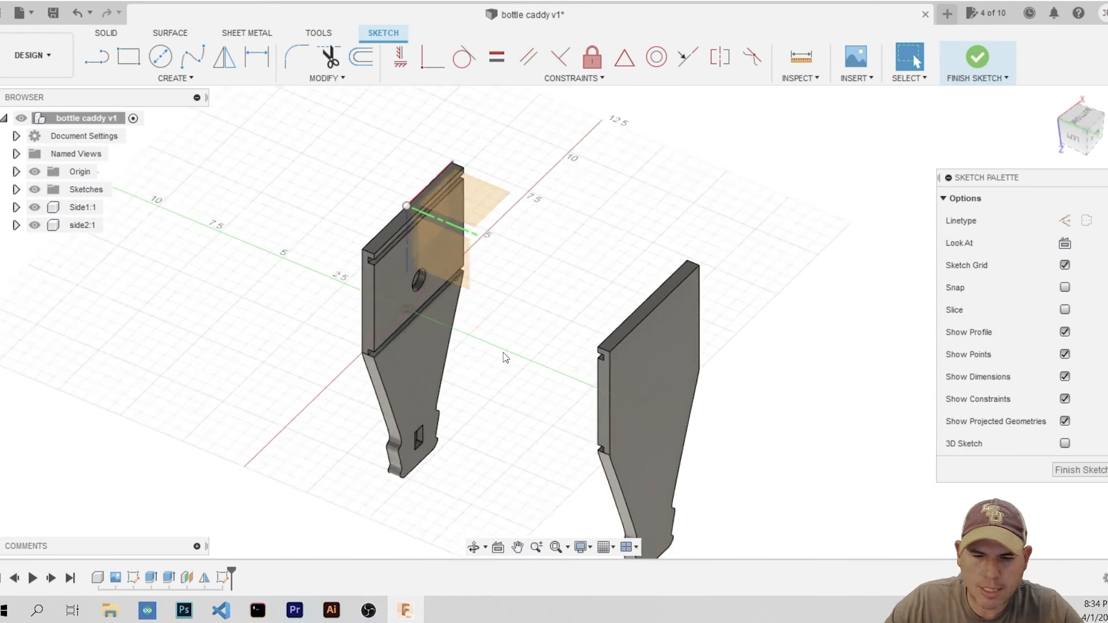
mouse_move(413, 377)
middle_mouse_down("shift")
mouse_move(432, 379)
mouse_move(433, 359)
mouse_move(432, 370)
middle_mouse_up("shift")
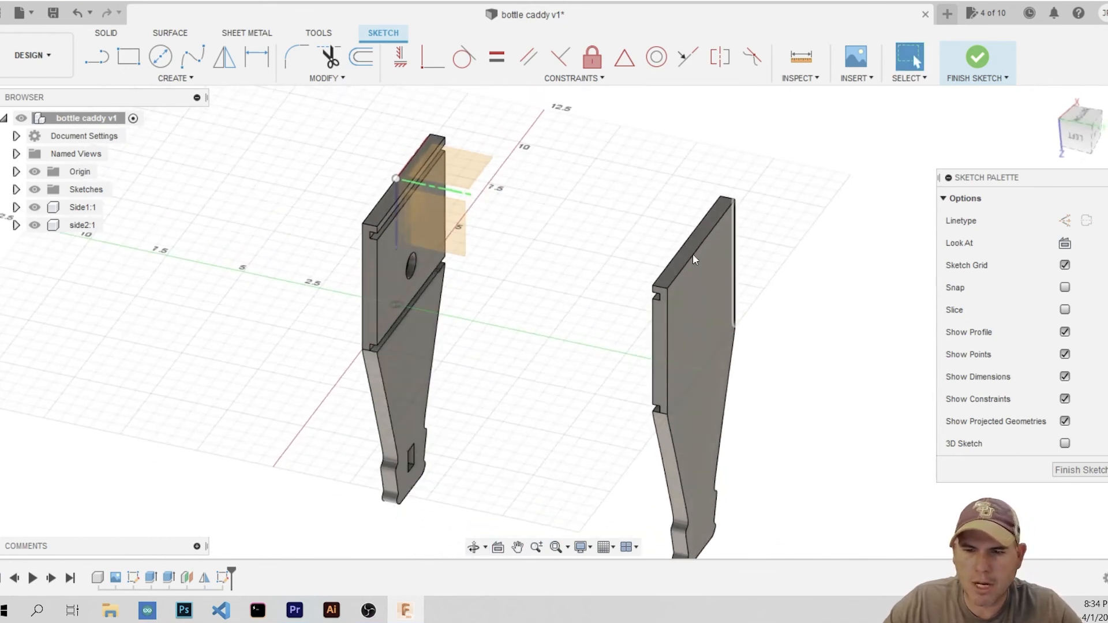
Project the inner upper-slot faces of Side1 and side2 into the sketch
key("p")
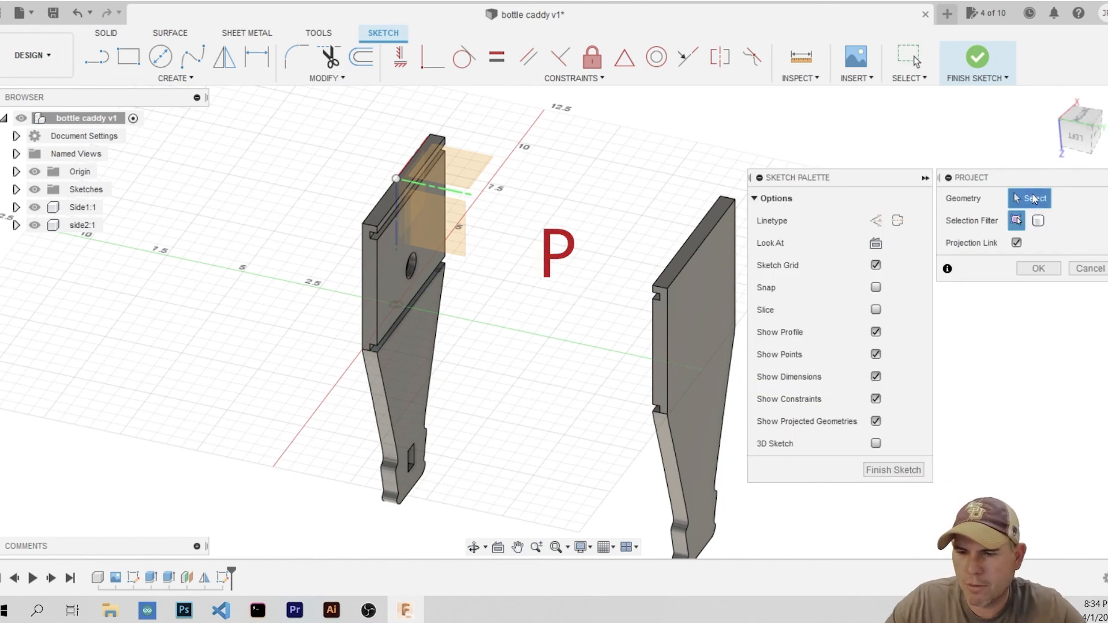
scroll(383, 342, "up", 5)
scroll(382, 341, "up", 5)
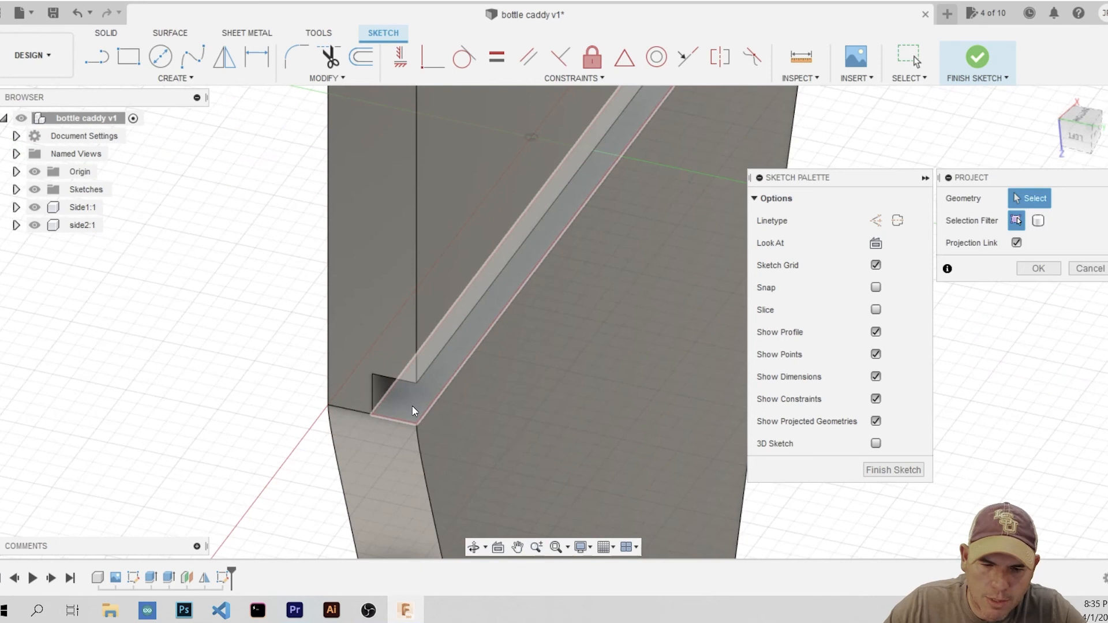
left_click(414, 410)
scroll(413, 410, "down", 5)
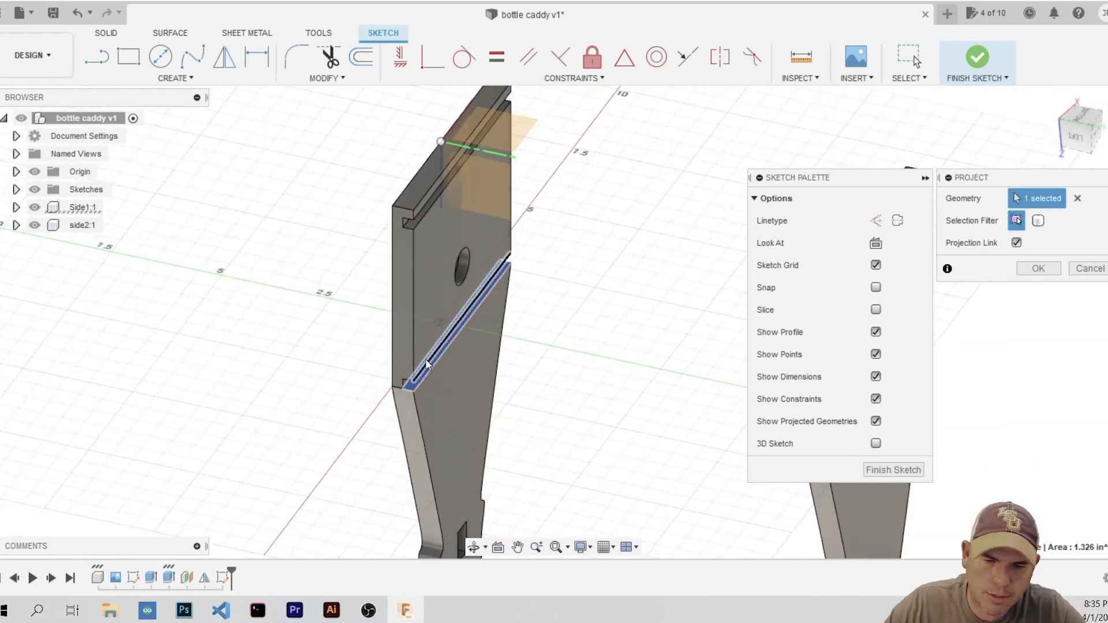
scroll(427, 363, "down", 5)
middle_click_drag(462, 477, 678, 311, "shift")
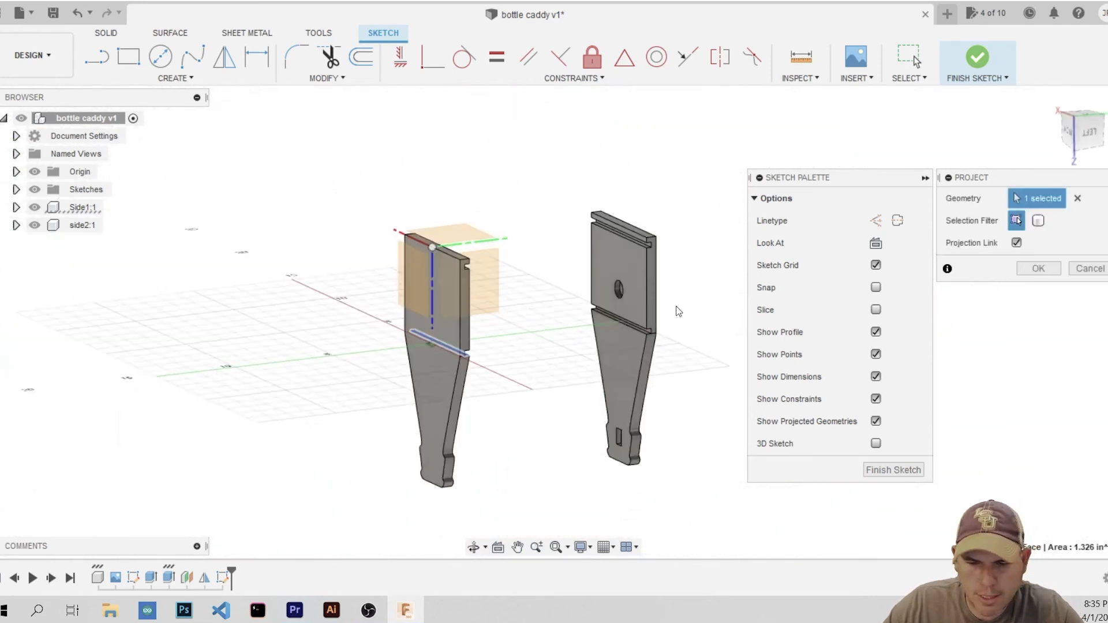
scroll(615, 334, "up", 10)
left_click(657, 434)
middle_click_drag(658, 435, 285, 417, "shift")
scroll(502, 312, "down", 6)
middle_click_drag(381, 408, 424, 403)
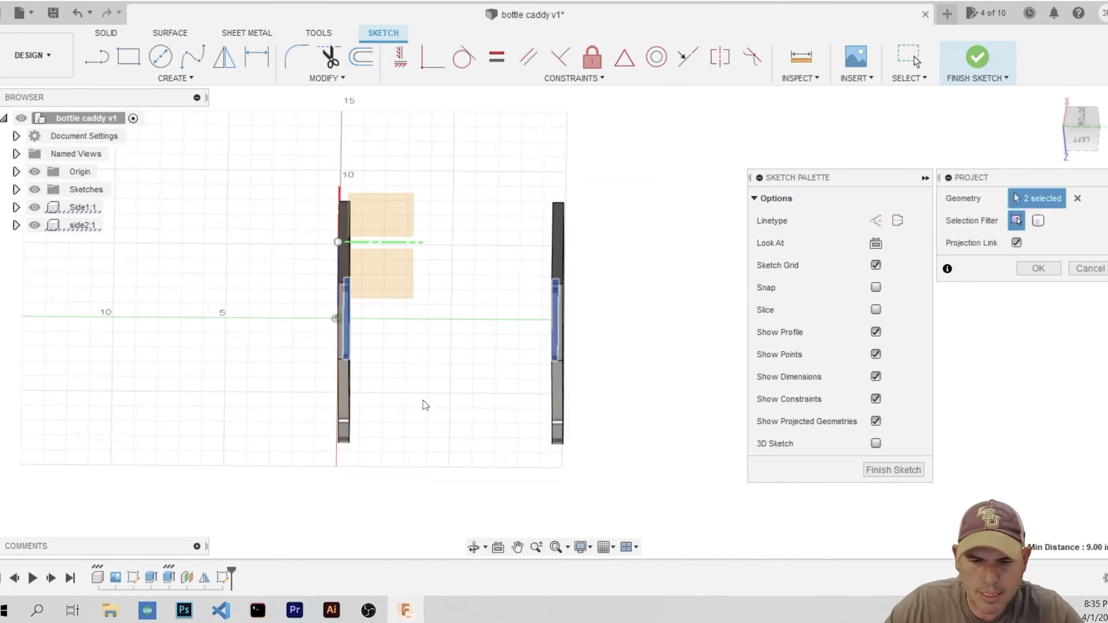
left_click(1038, 268)
Hide both side components and draw a two-point rectangle spanning the outer corners of the two projected slot faces
left_click(35, 207)
left_click(34, 225)
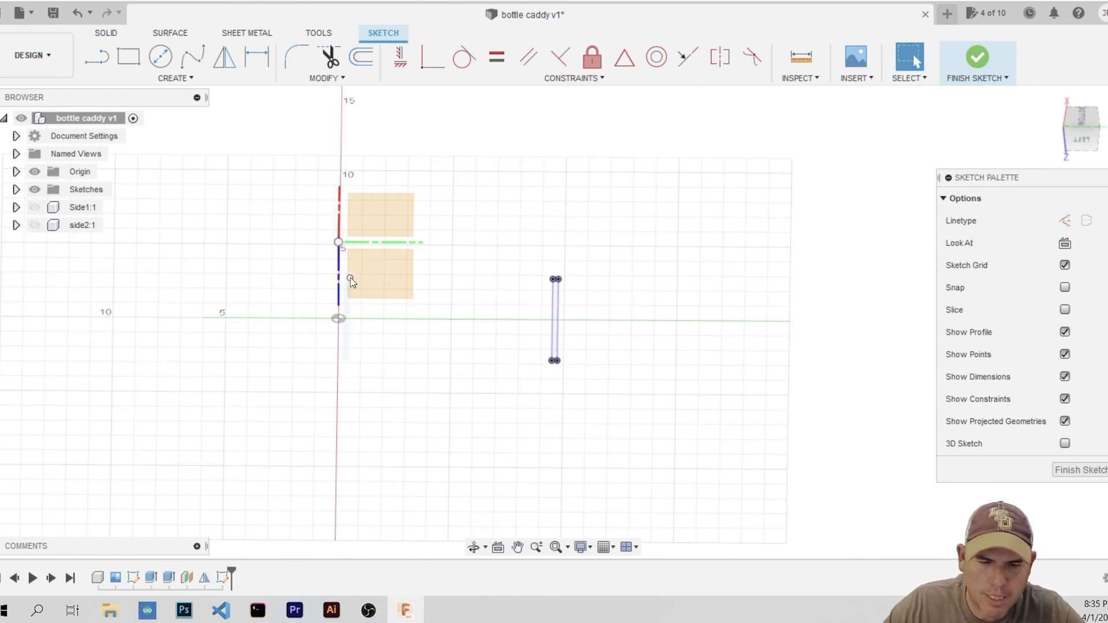
scroll(408, 321, "up", 4)
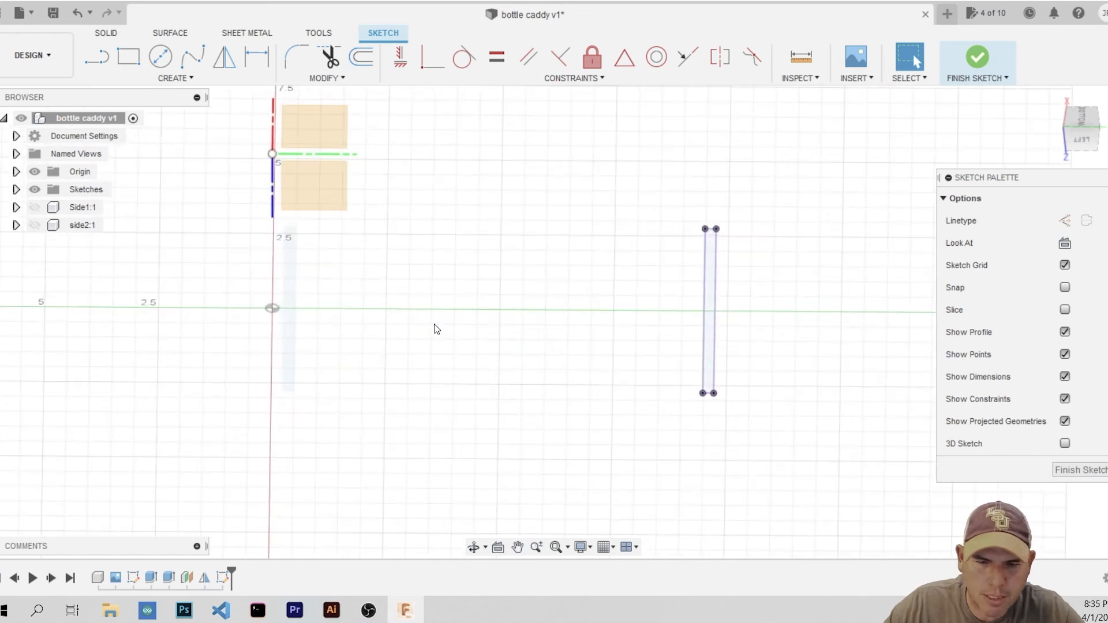
left_click(128, 57)
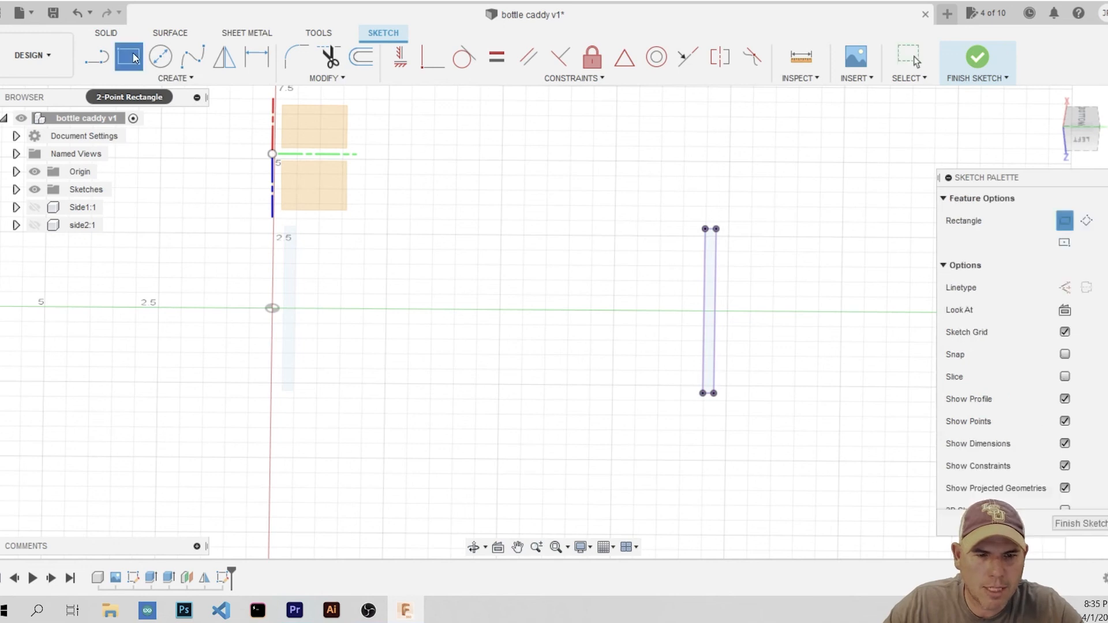
left_click(283, 227)
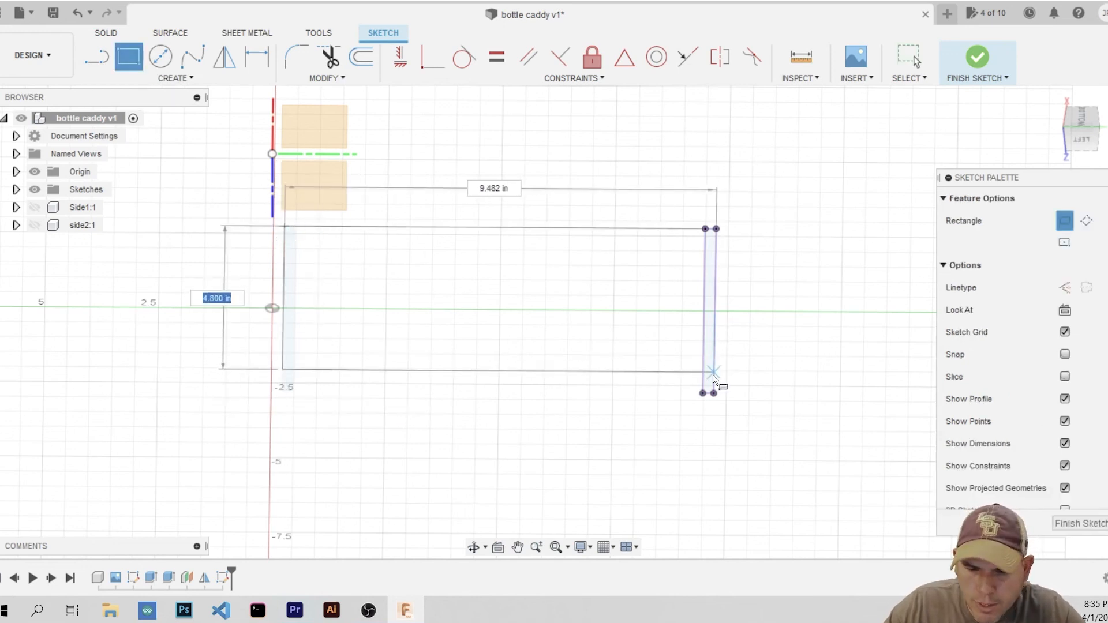
left_click(714, 393)
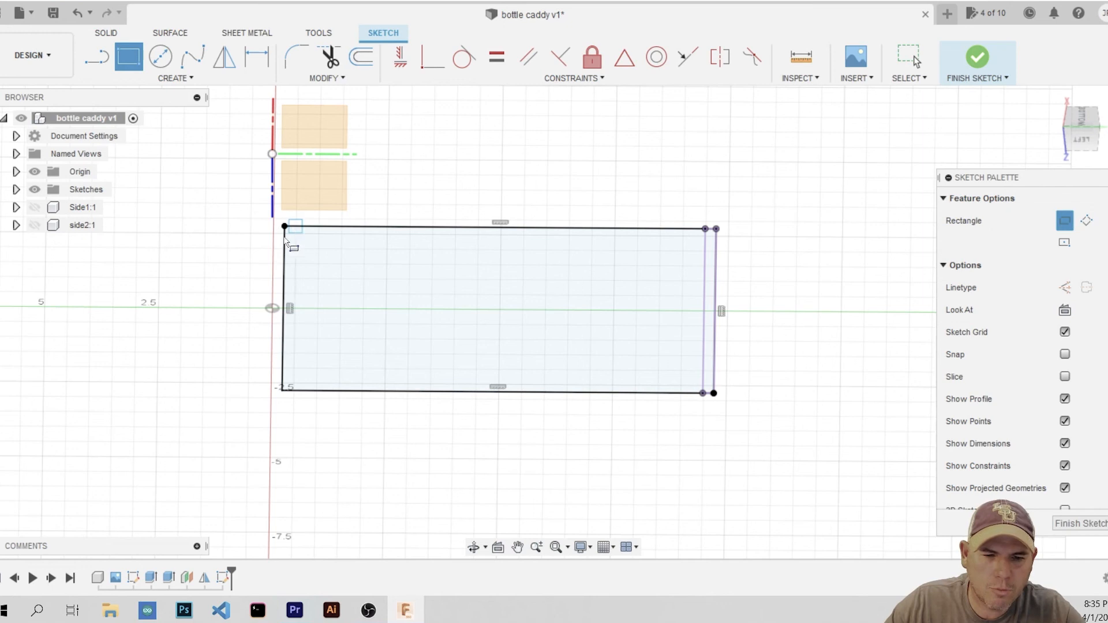
Draw a line along the inner edge of each projected slot strip, across the rectangle's full depth
key("l")
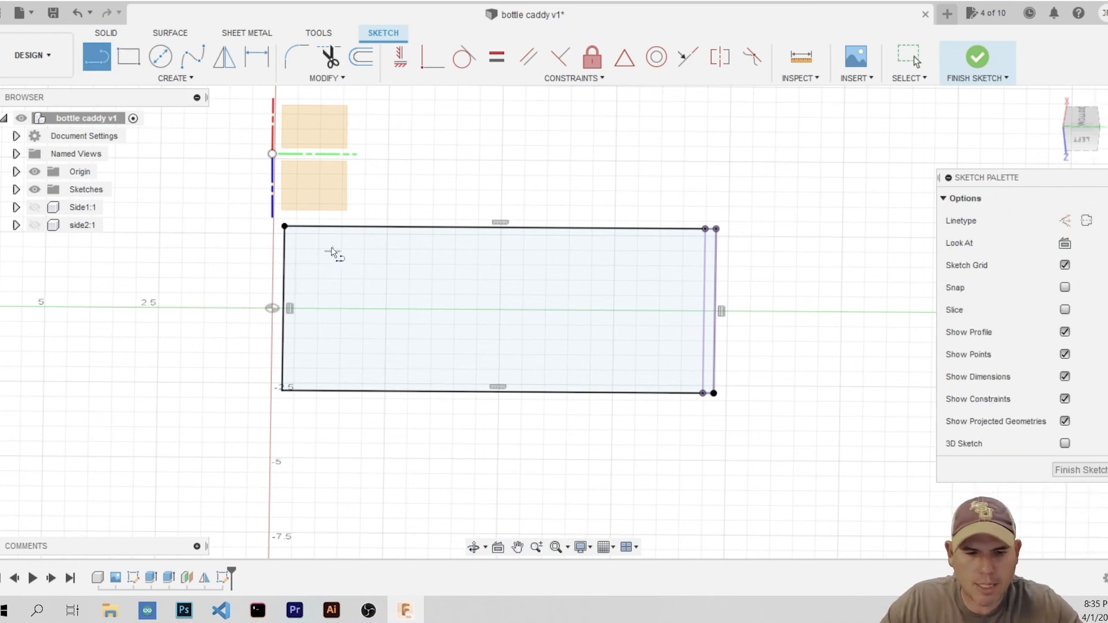
left_click_drag(295, 231, 293, 390)
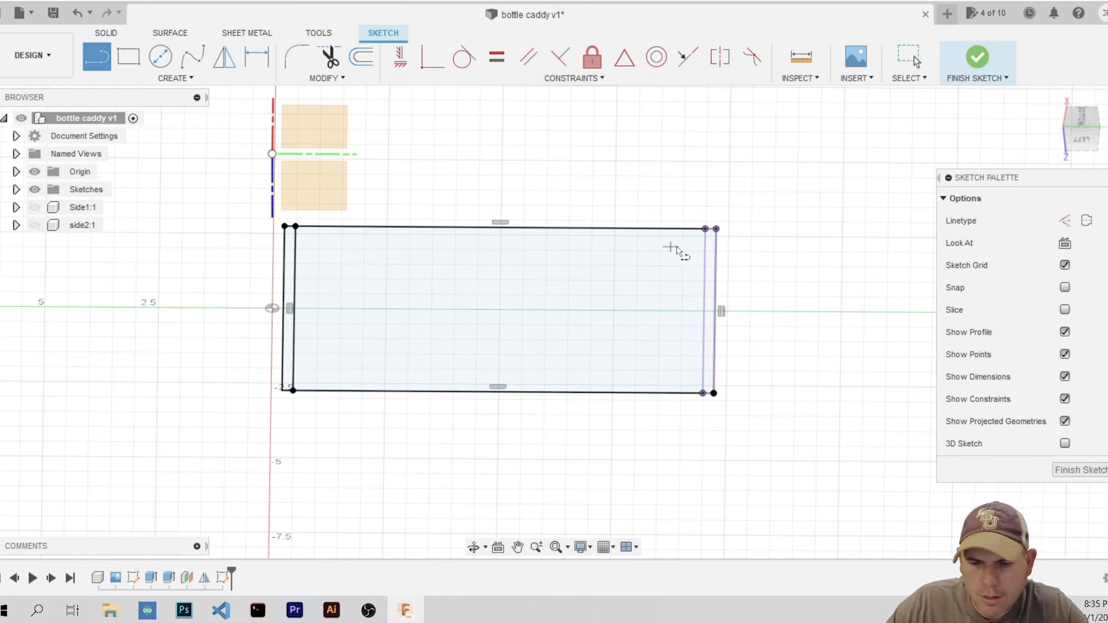
mouse_move(705, 229)
left_mouse_down()
mouse_move(687, 365)
mouse_move(709, 378)
mouse_move(702, 393)
left_mouse_up()
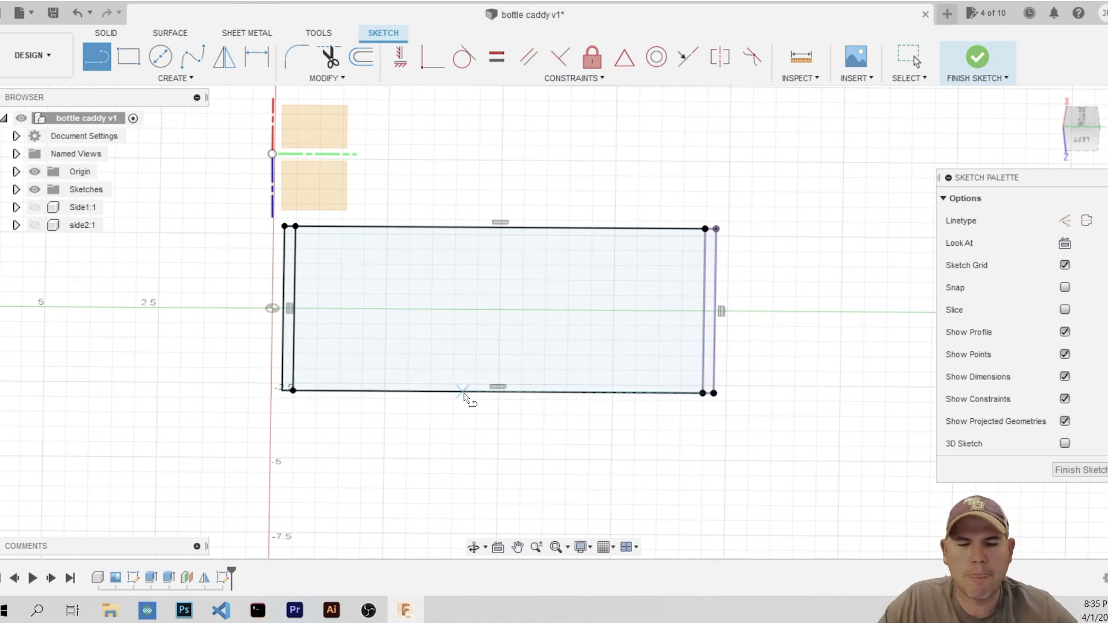
scroll(452, 400, "down", 3)
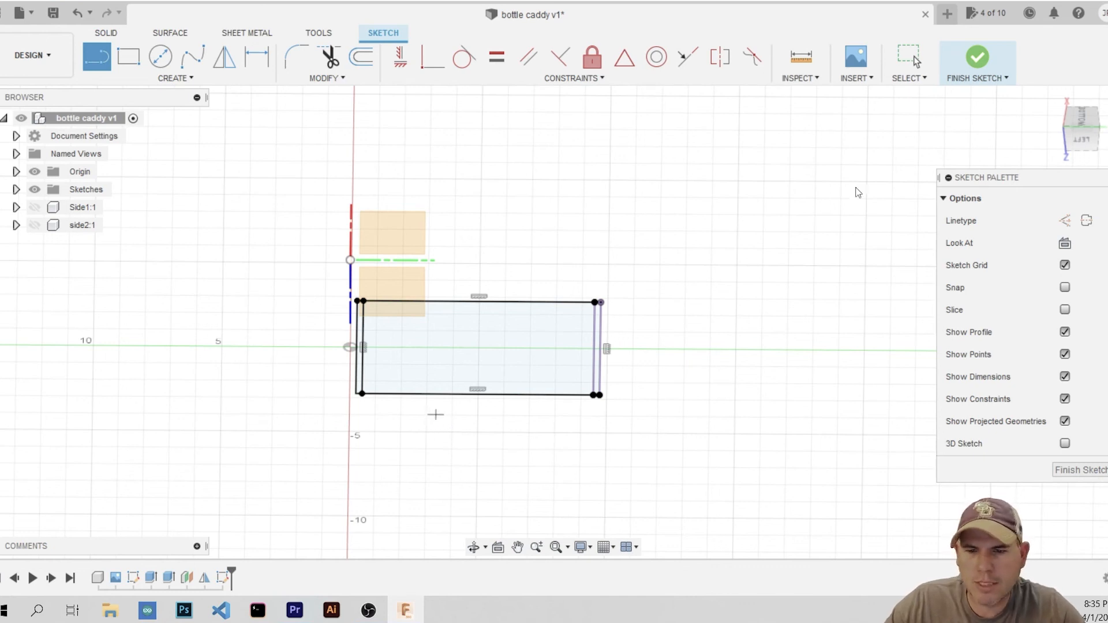
Measure the distance between the two inner slot lines
left_click(802, 57)
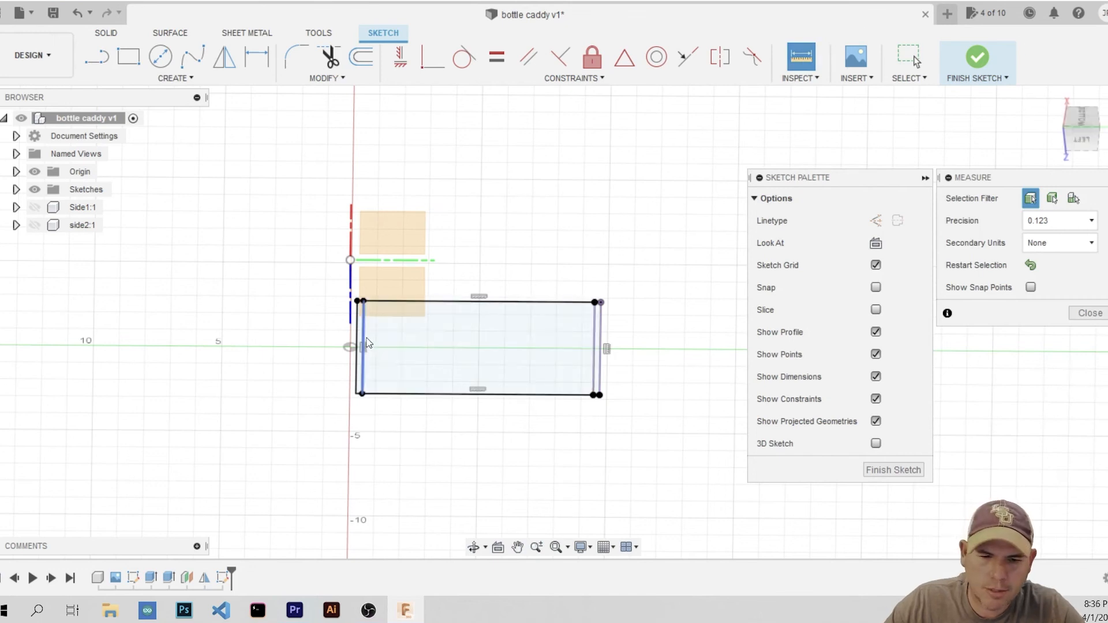
left_click(358, 347)
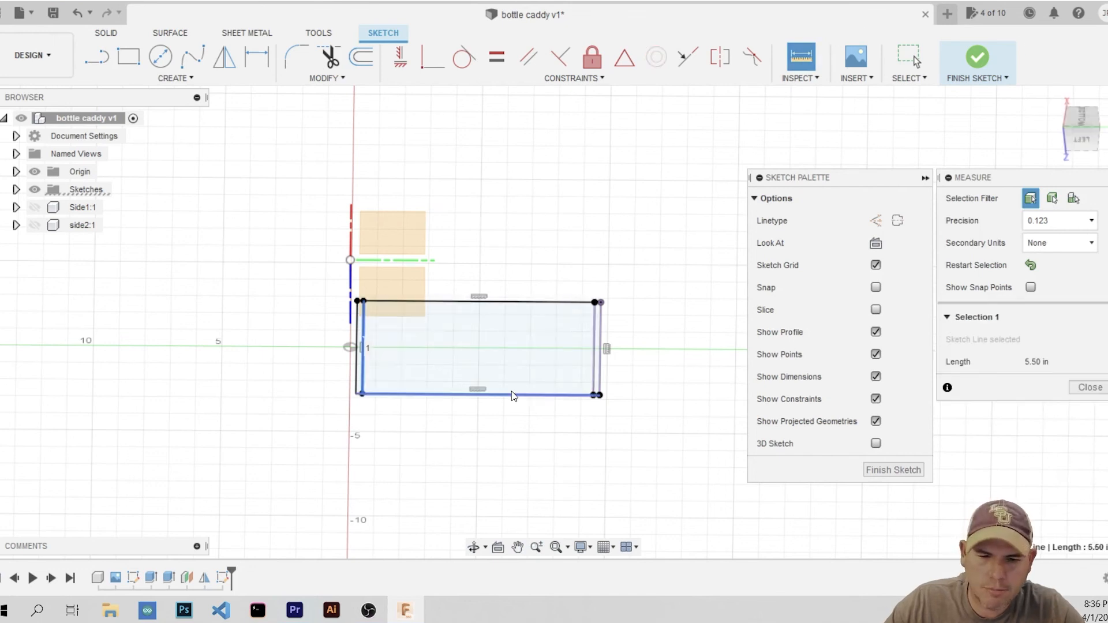
left_click(594, 333)
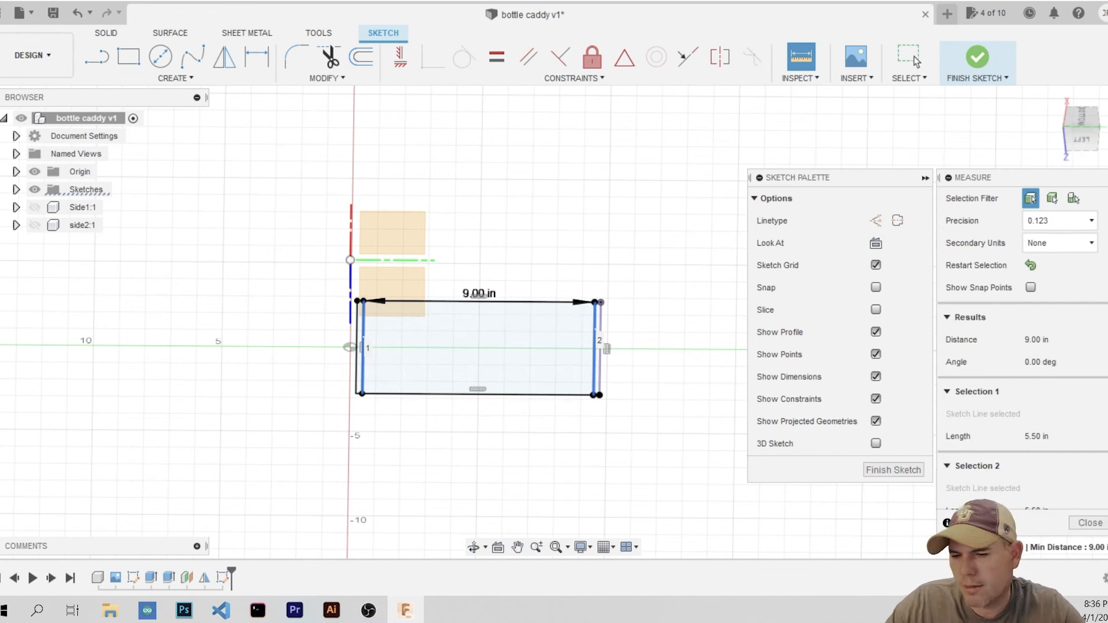
left_click(1090, 522)
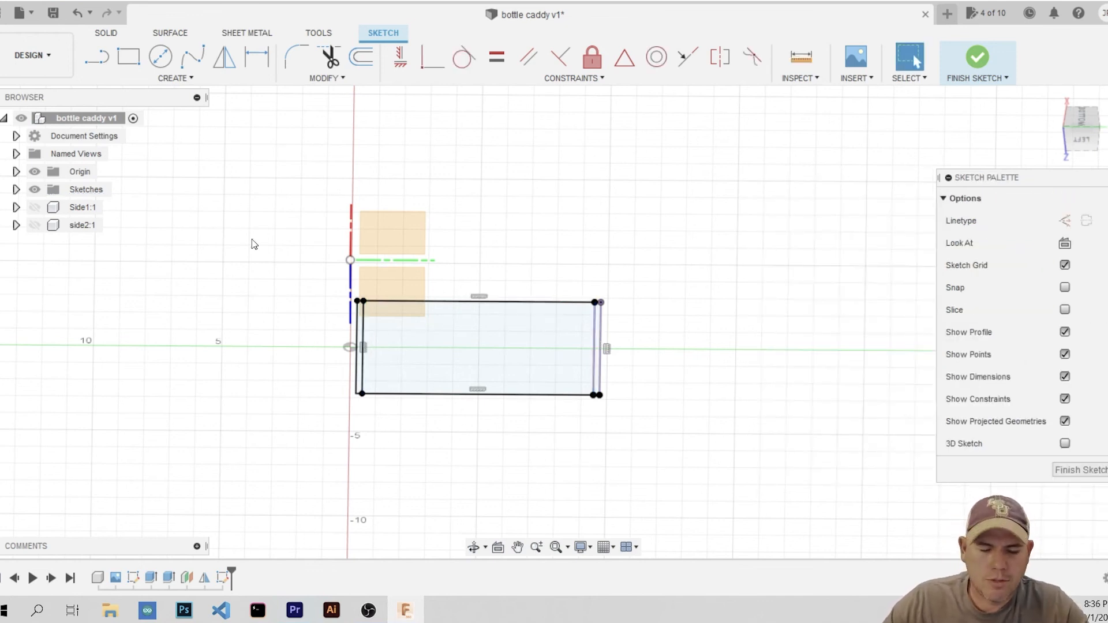
Sketch a circle about 2.07 in in diameter inside the rectangle, near its corner on the Side1 end
left_click(160, 56)
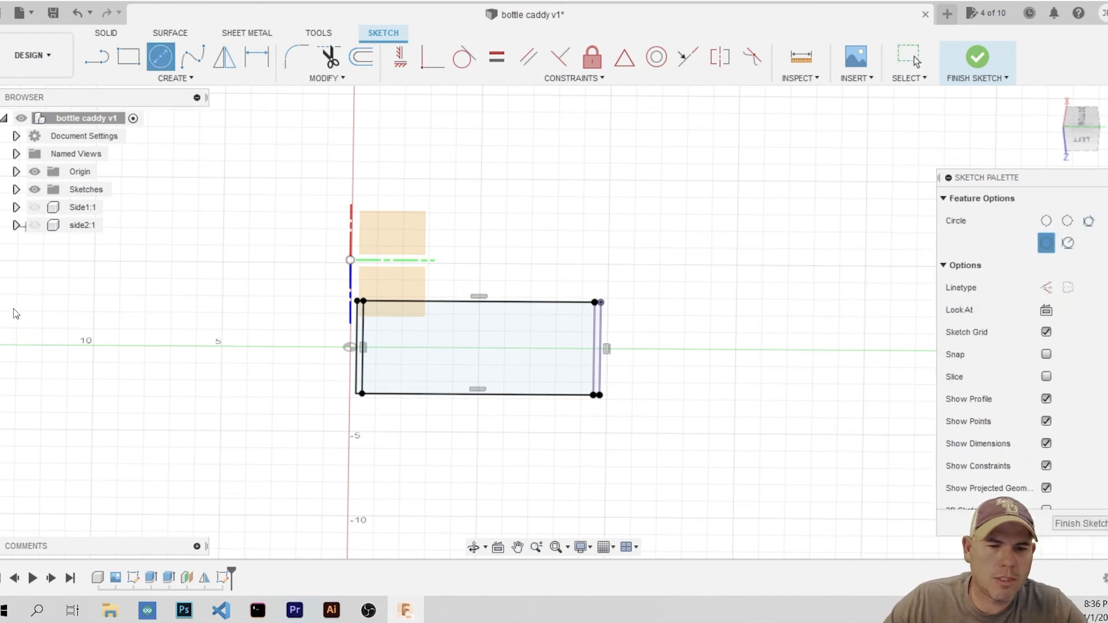
left_click(398, 367)
left_click(423, 362)
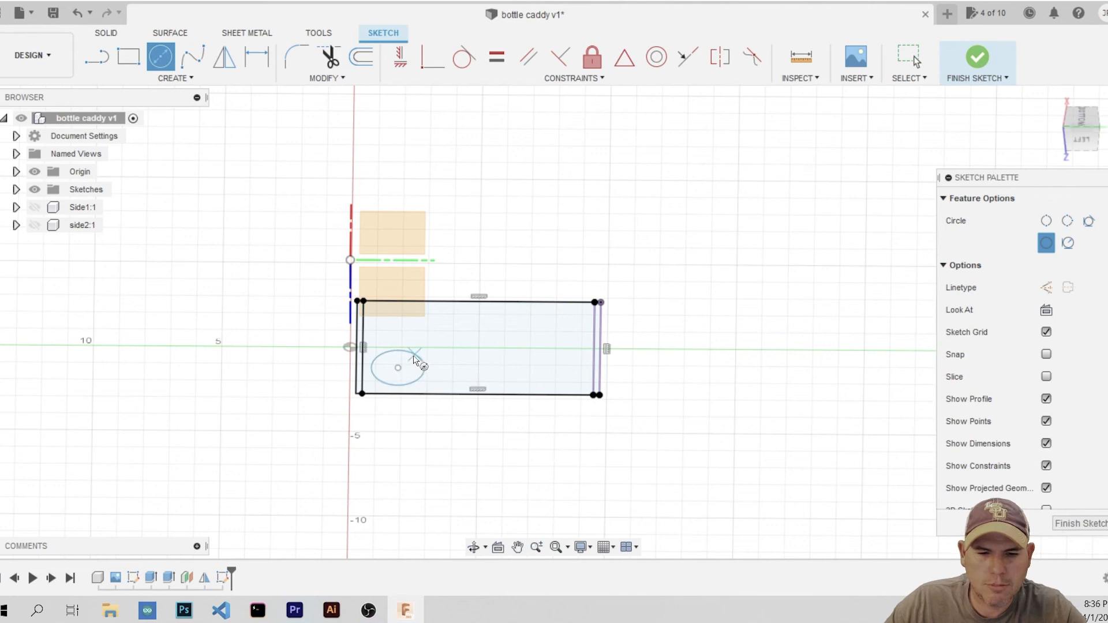
mouse_move(488, 501)
middle_mouse_down("shift")
mouse_move(480, 458)
mouse_move(444, 469)
mouse_move(742, 344)
middle_mouse_up("shift")
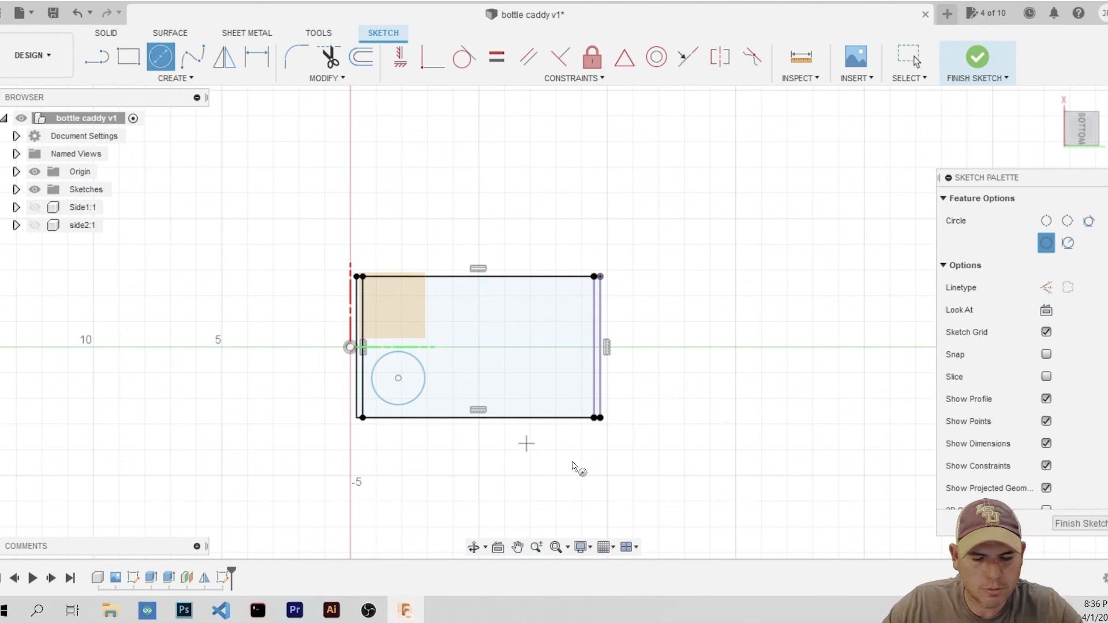
Dimension the circle's diameter to 2.5 in
key("d")
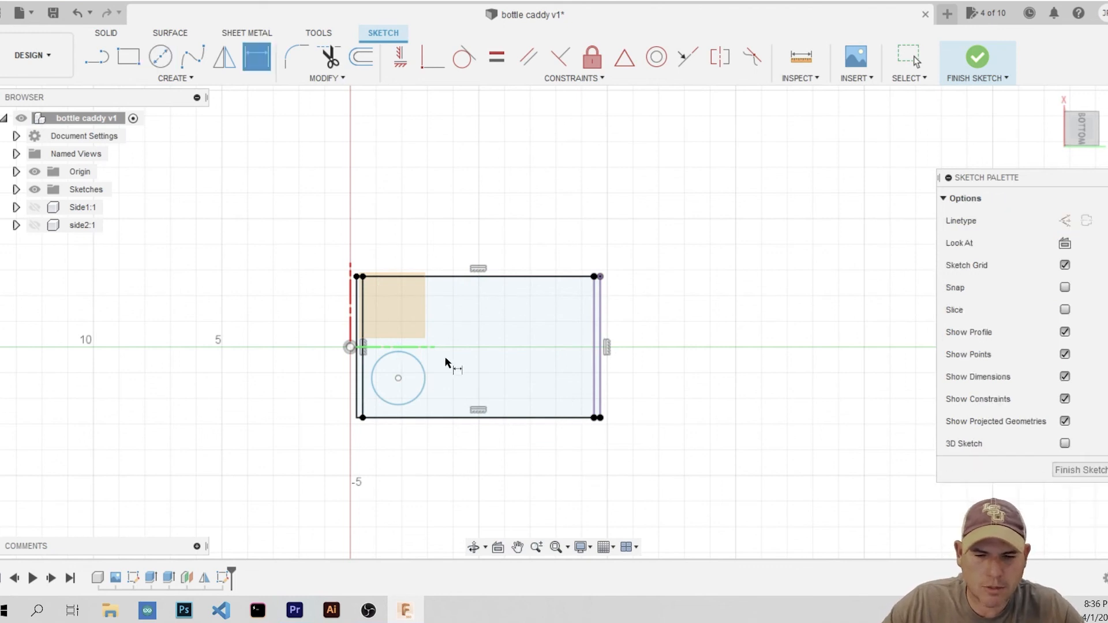
left_click(425, 385)
left_click(465, 484)
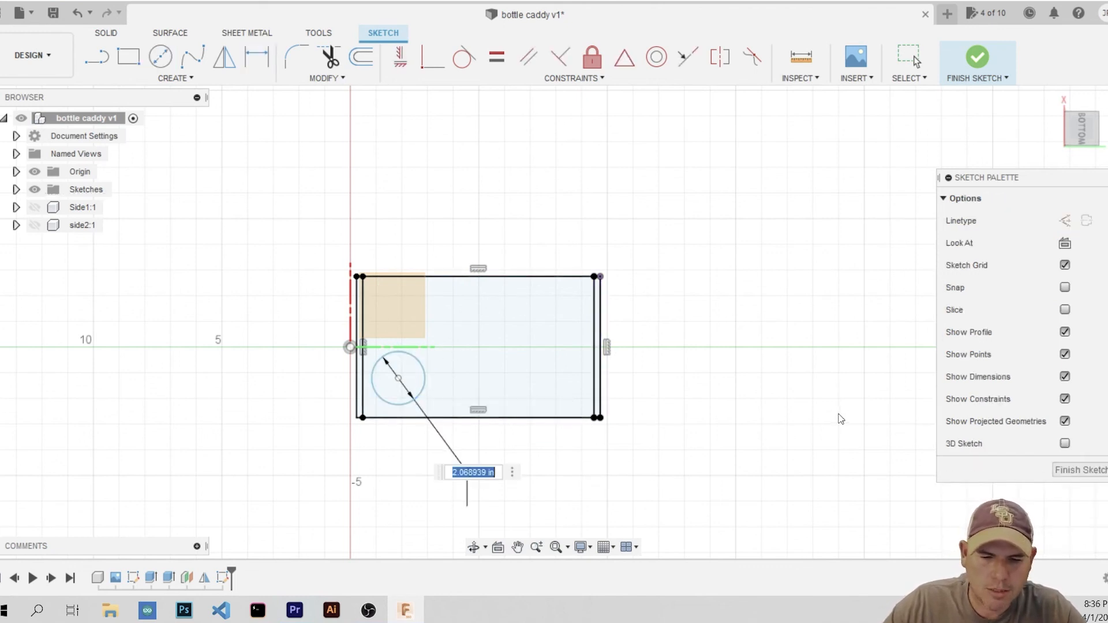
type("2.")
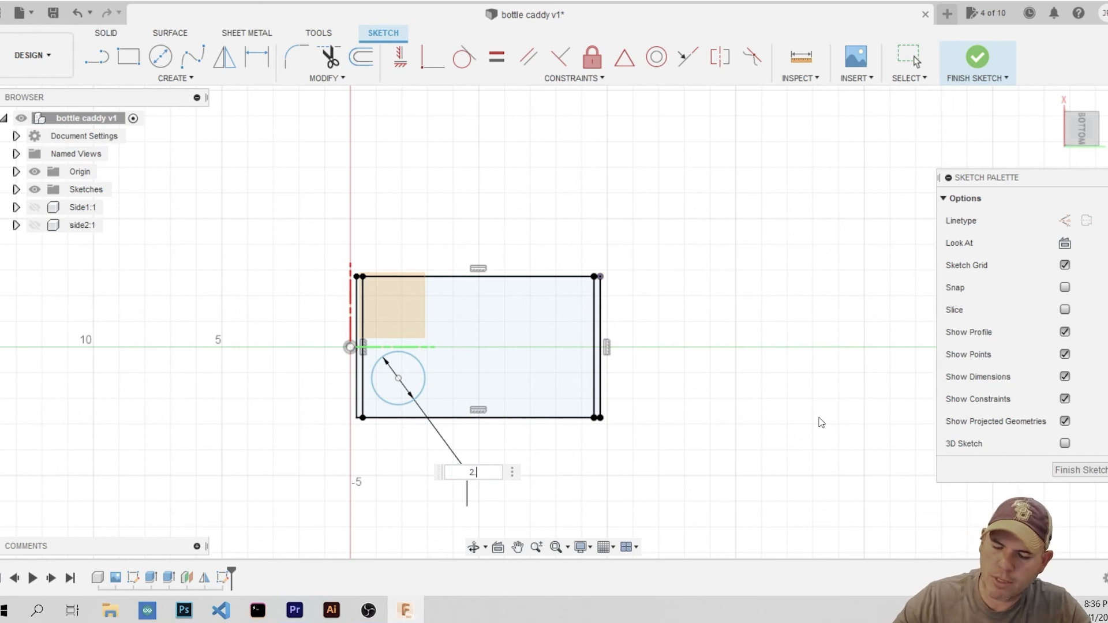
type("5")
key("Return")
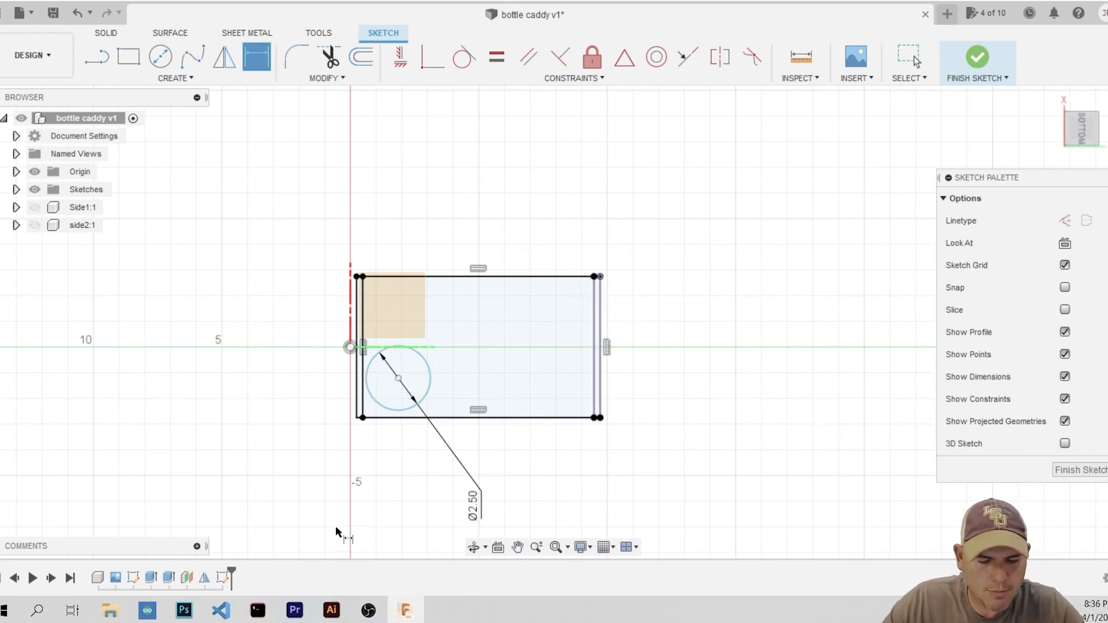
Dimension the circle's center 1.375 in from the rectangle's nearest long edge
left_click(398, 379)
left_click(416, 417)
left_click(282, 434)
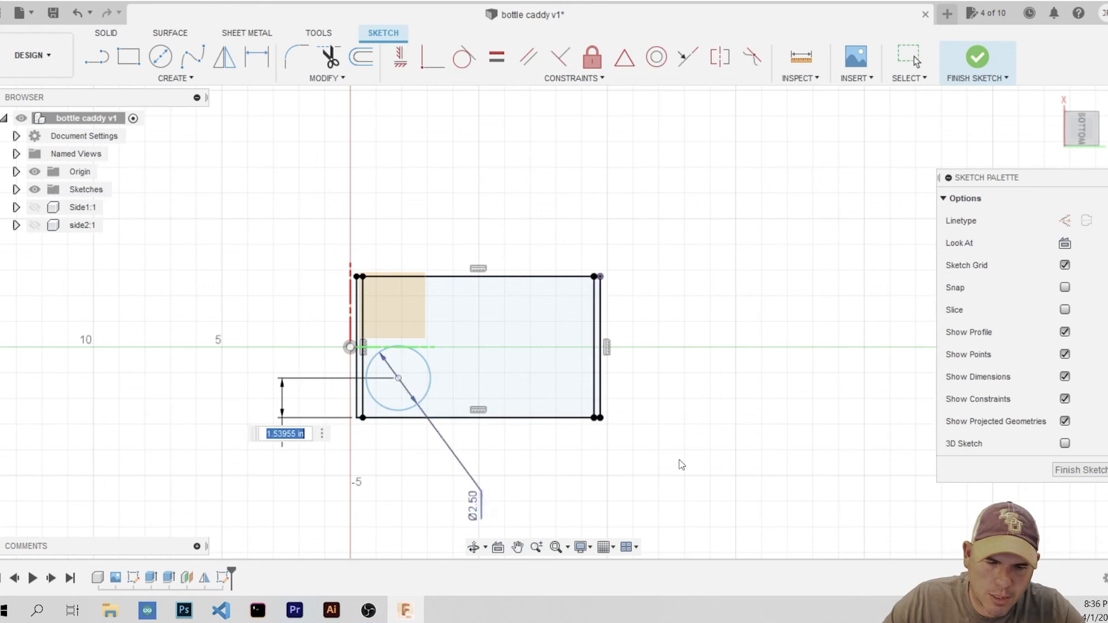
type("1.375")
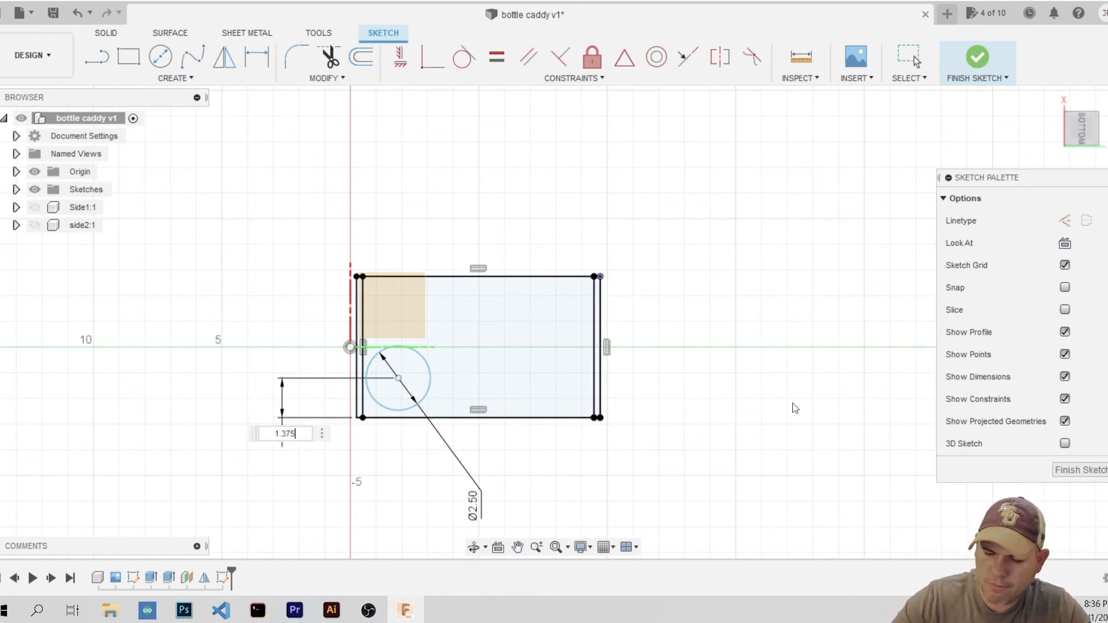
key("Return")
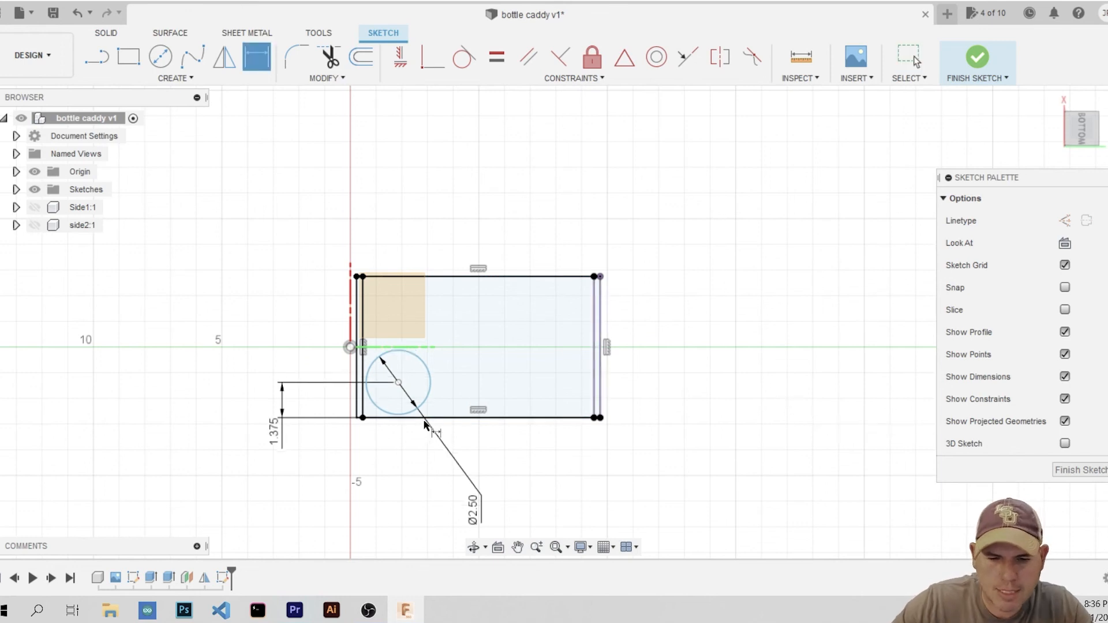
Dimension the circle's center 1.75 in from the inner slot line's endpoint, measured along the rectangle's length
left_click(398, 382)
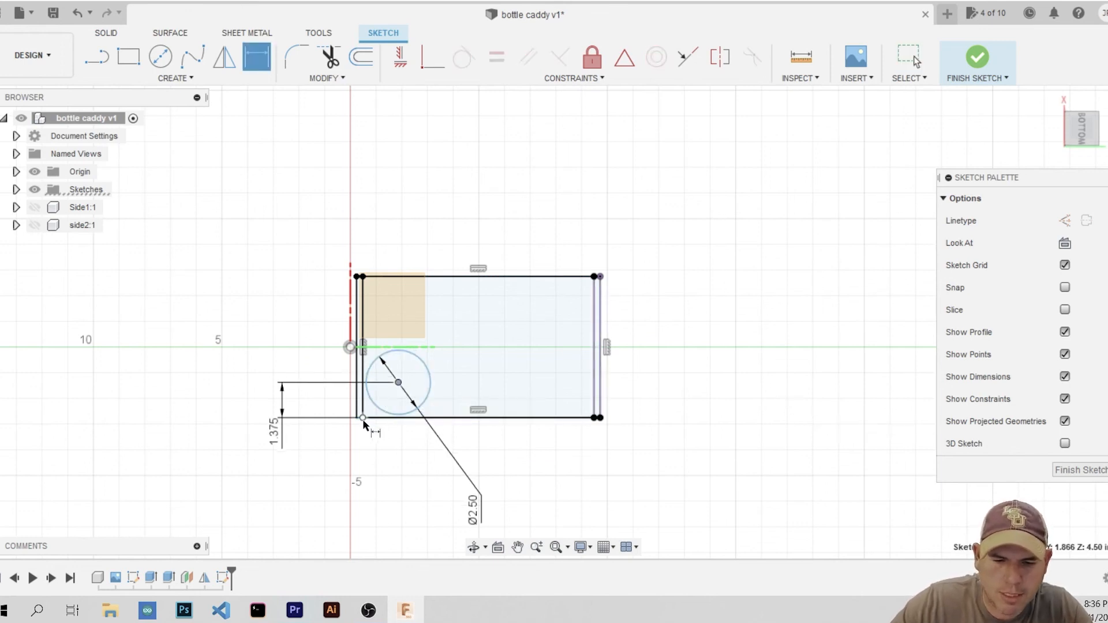
left_click(362, 417)
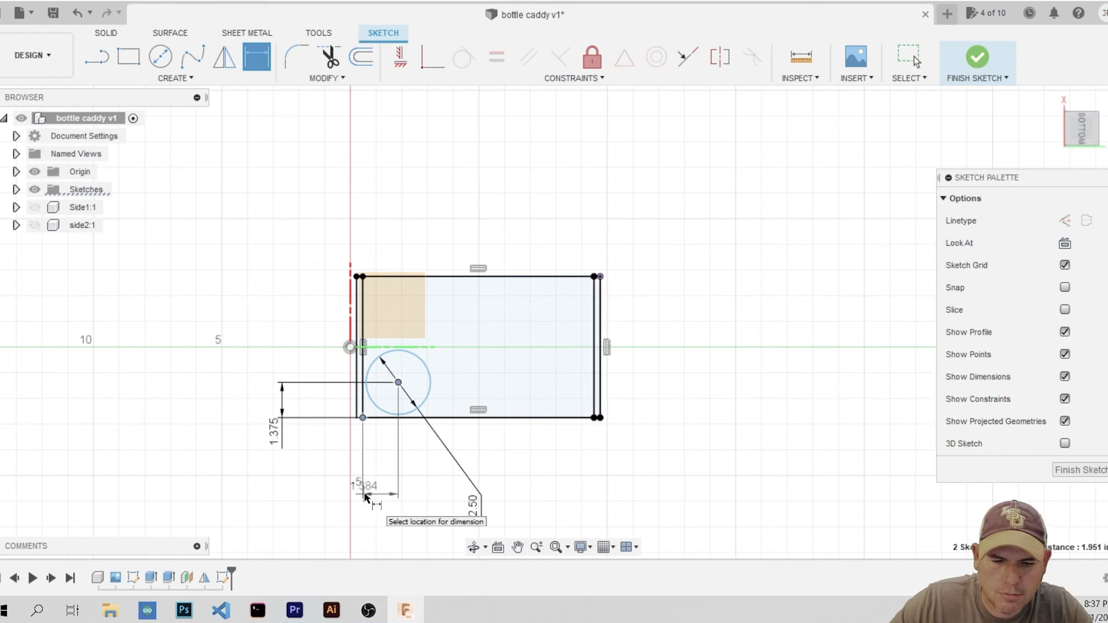
left_click(370, 493)
type("1")
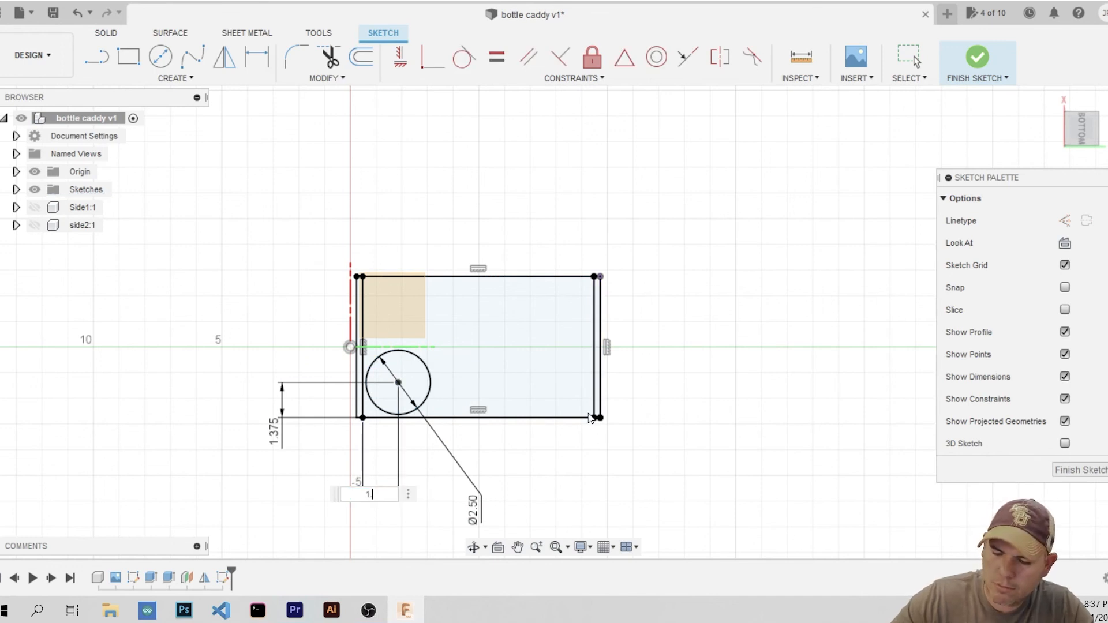
type(".75")
key("Return")
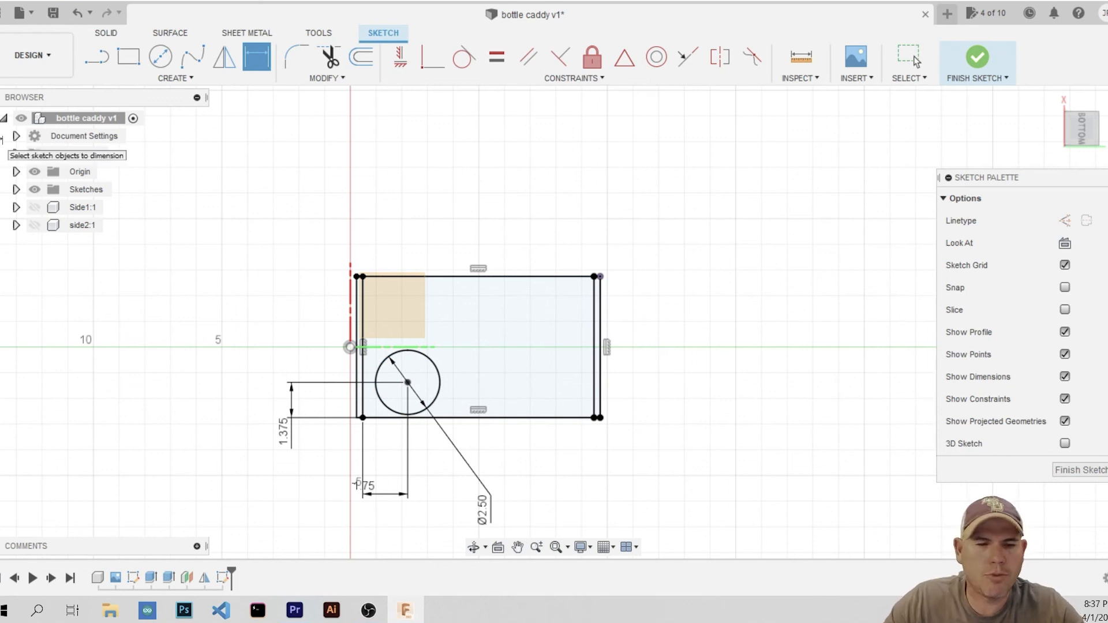
Start a rectangular sketch pattern of the 2.5 in circle, using the rectangle's nearest long edge as its direction
left_click(175, 79)
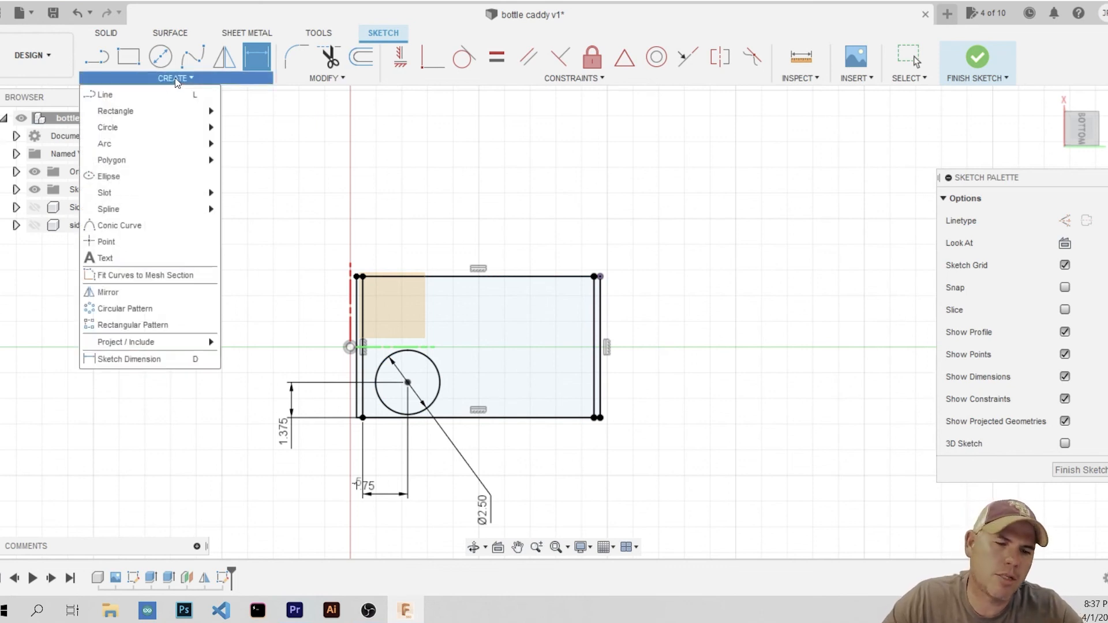
left_click(183, 79)
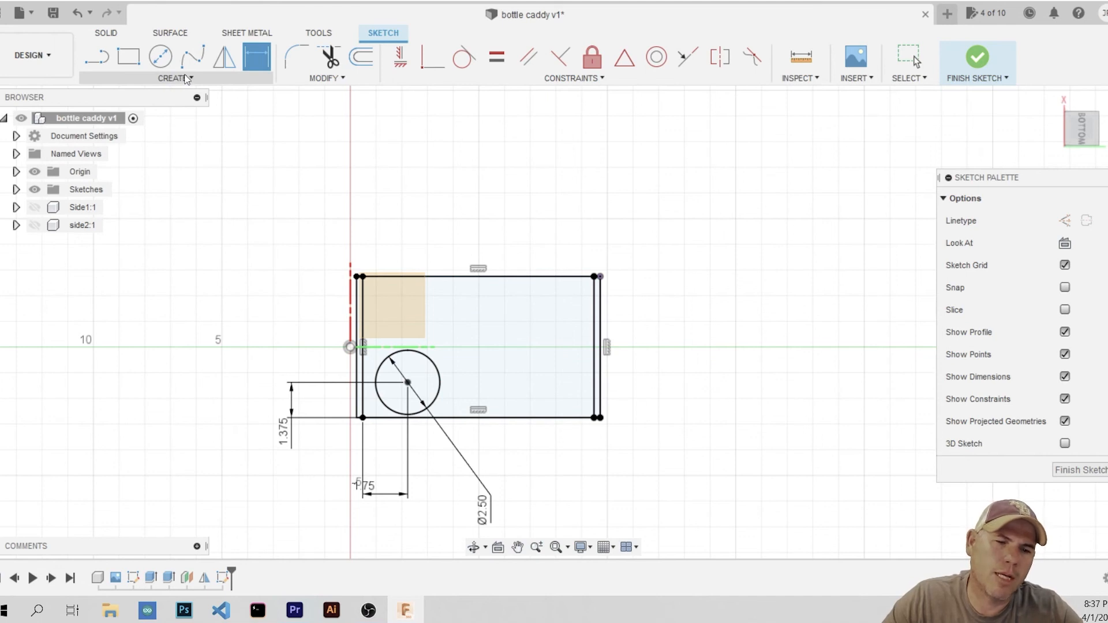
left_click(183, 78)
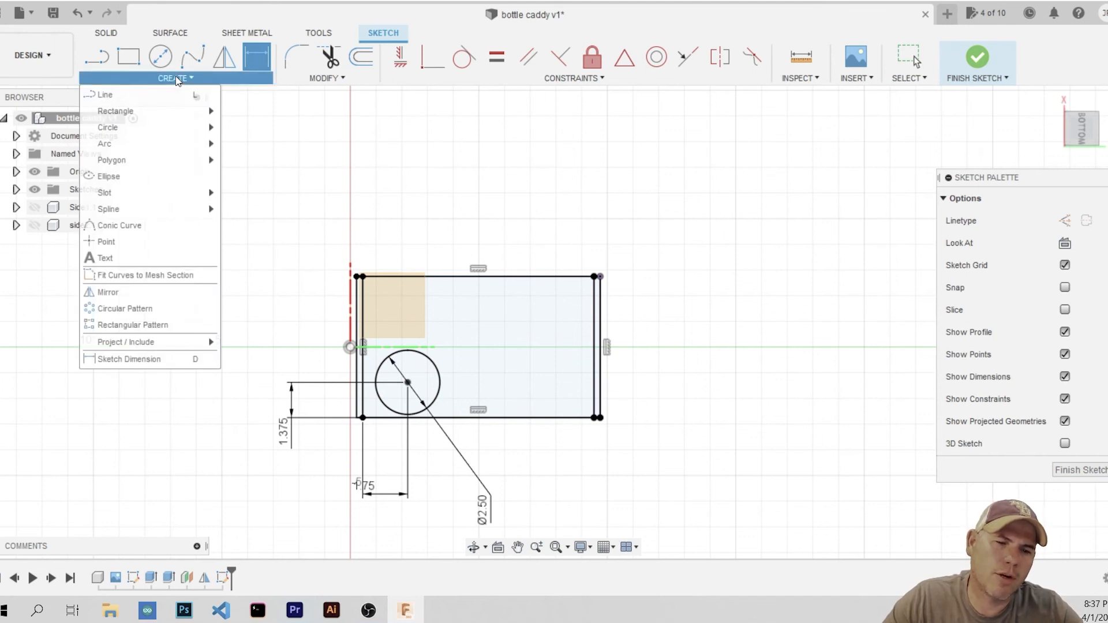
left_click(137, 325)
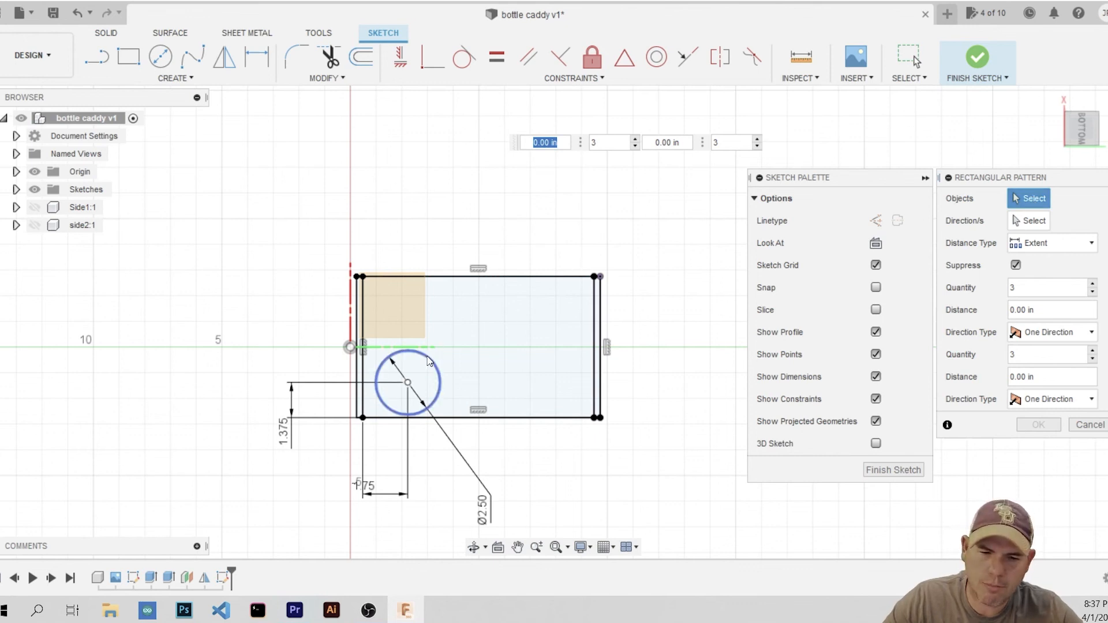
left_click(428, 361)
key("Tab")
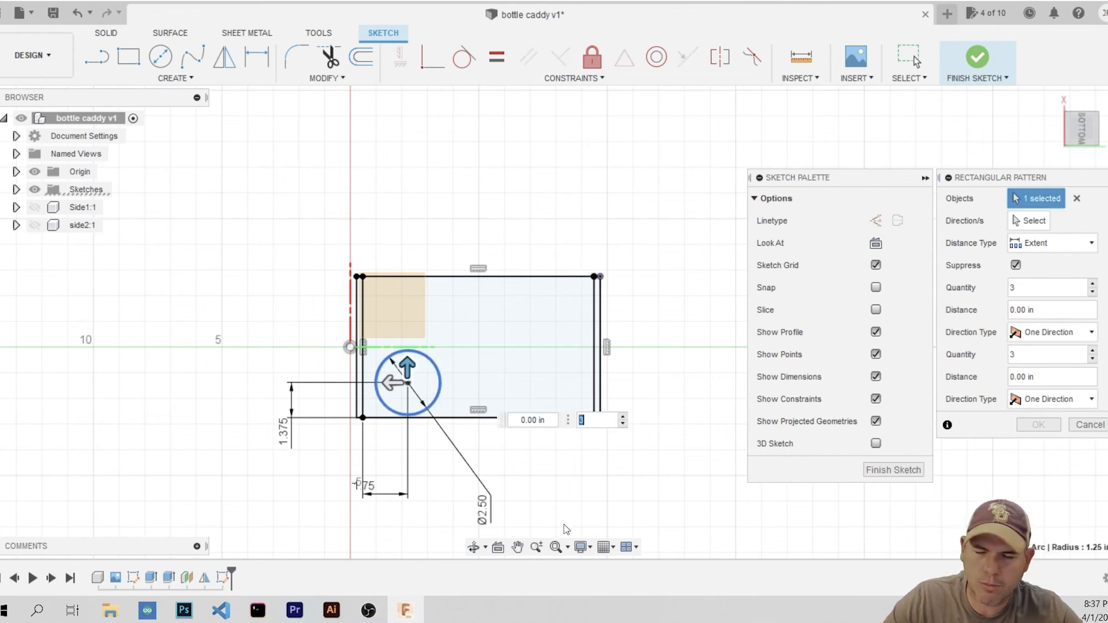
left_click(1034, 222)
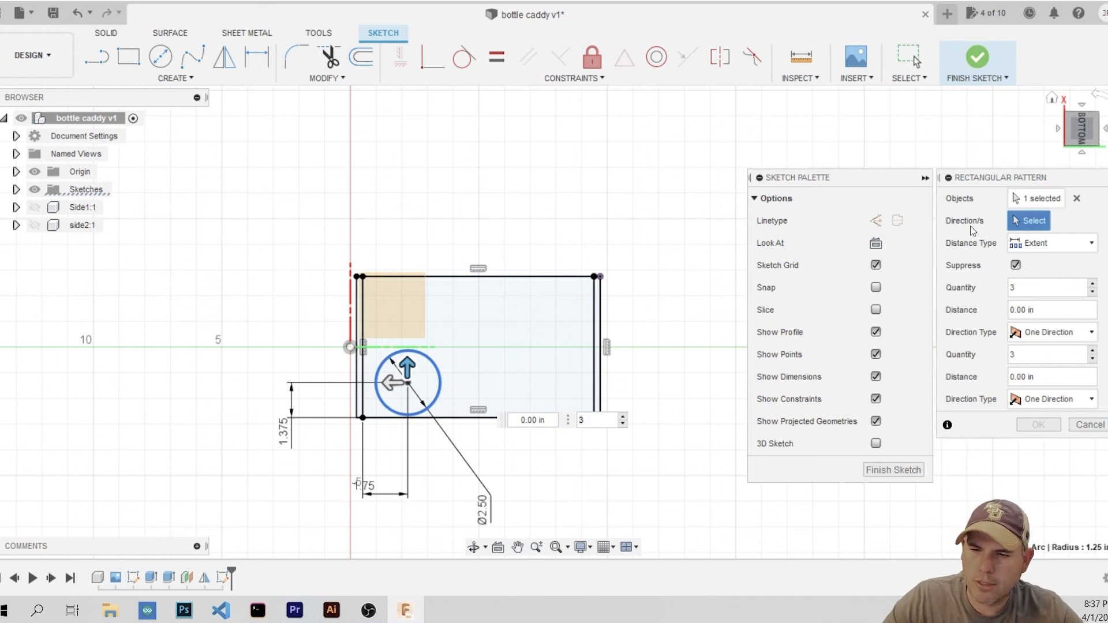
left_click(468, 421)
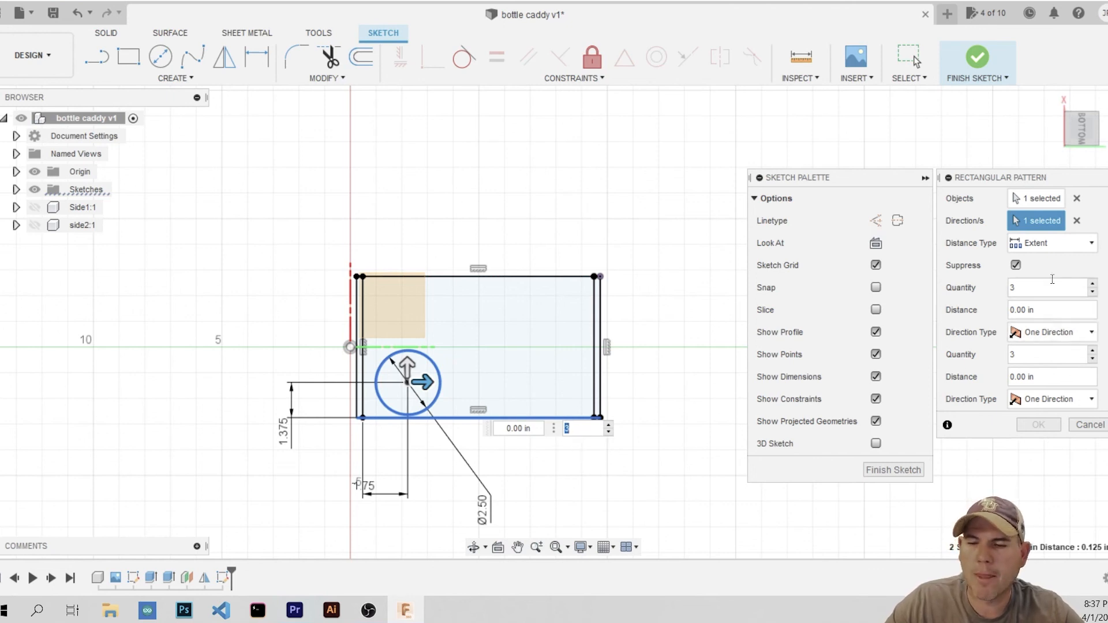
Set the rectangular pattern's distance type to Spacing and open the first direction's distance for editing
left_click(1092, 247)
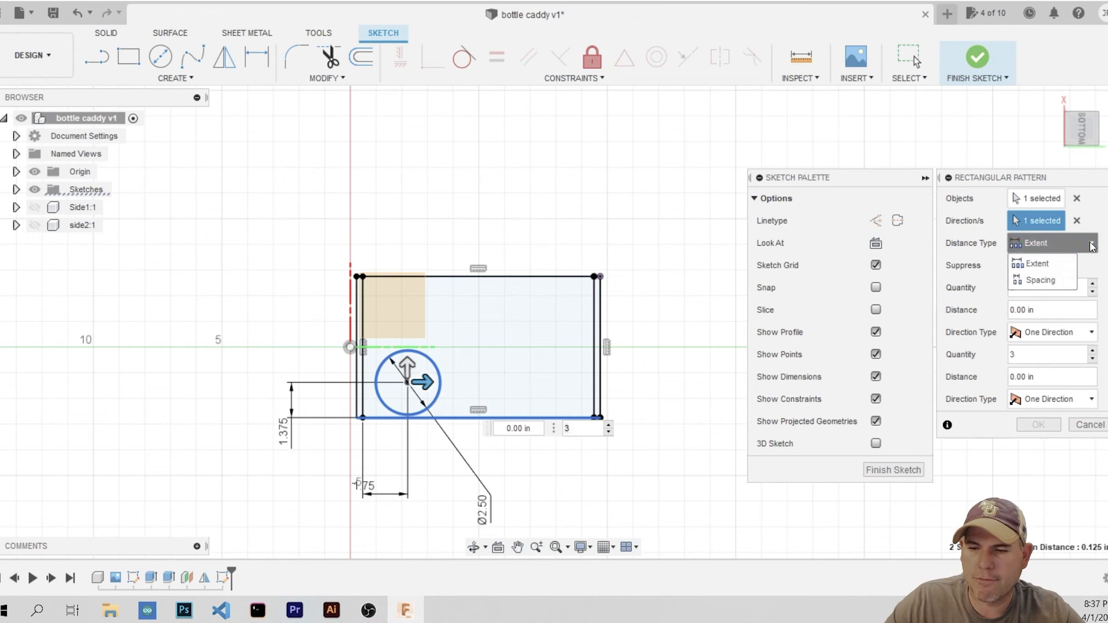
left_click(1041, 281)
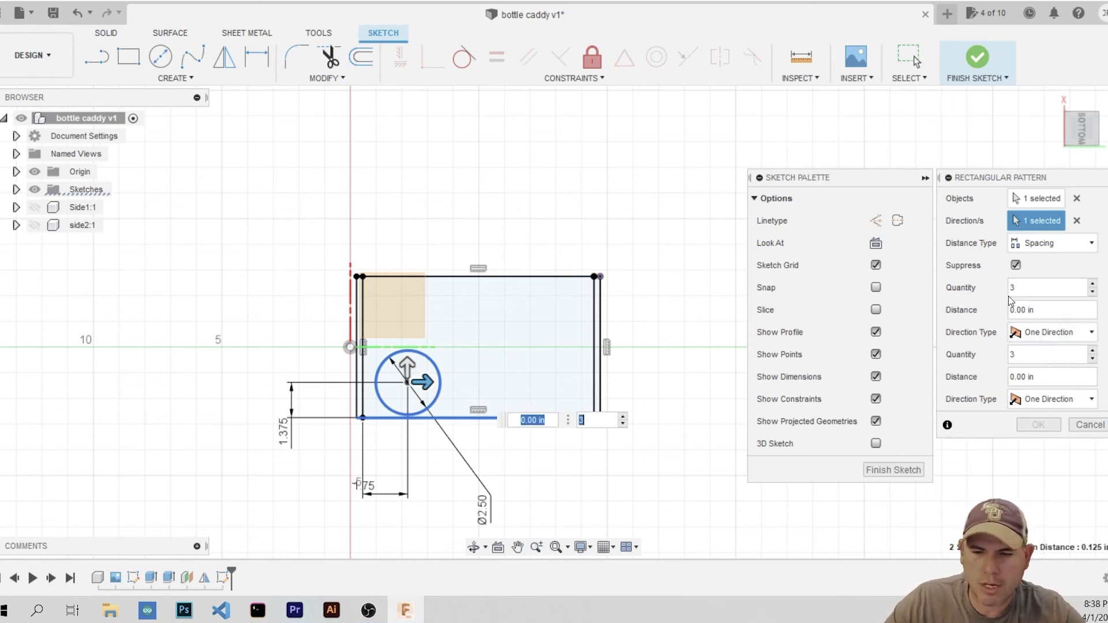
left_click(1044, 312)
left_click_drag(1023, 312, 1014, 310)
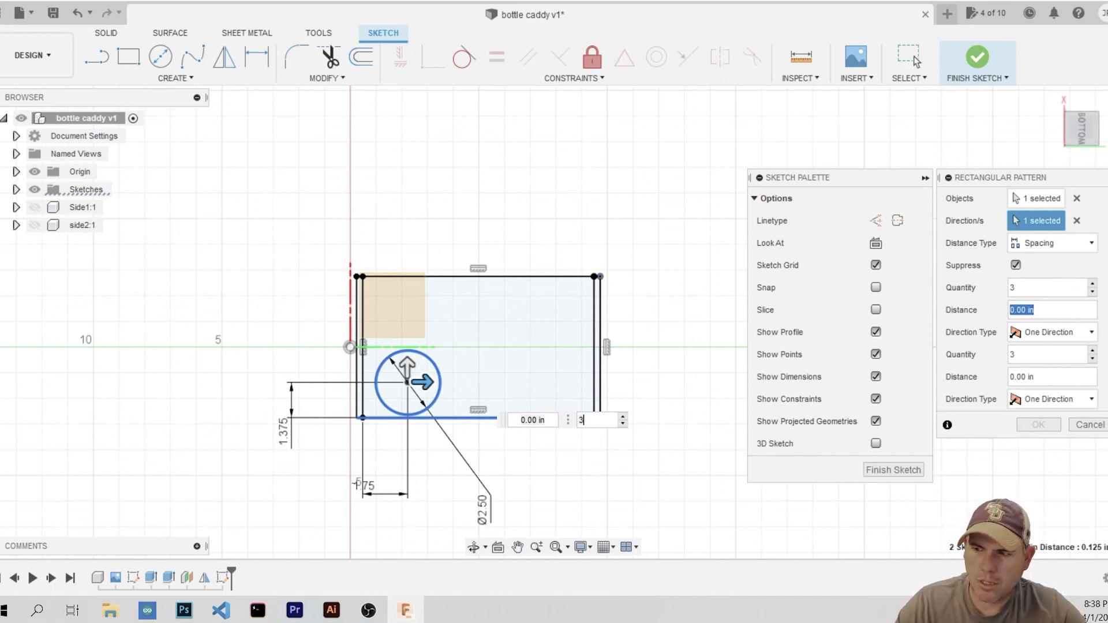
type("2.5")
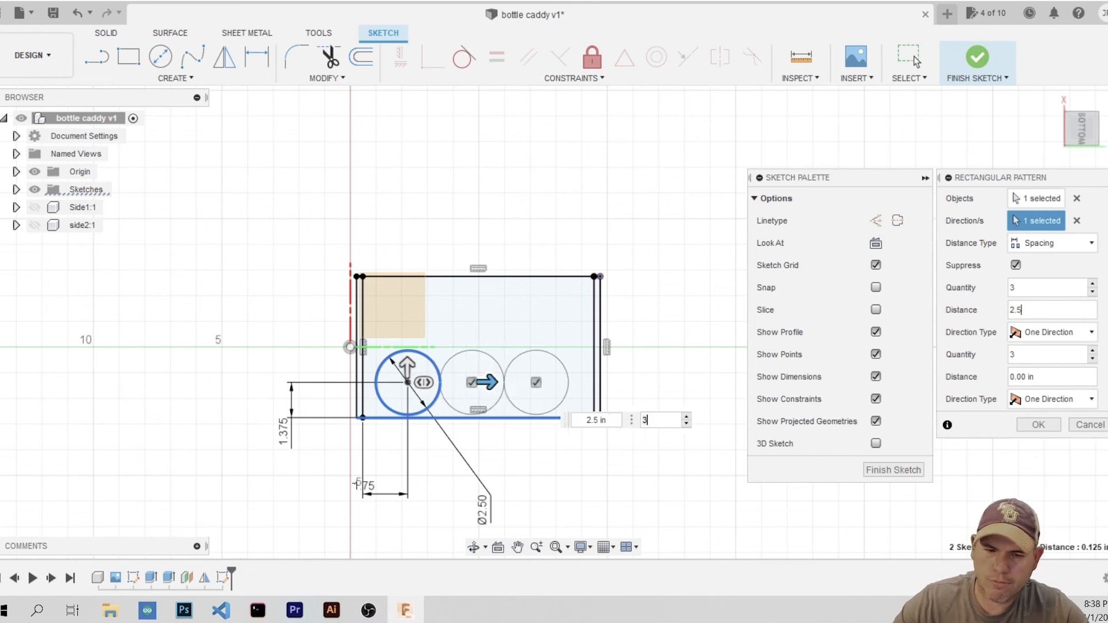
key("BackSpace")
key("BackSpace")
type("2")
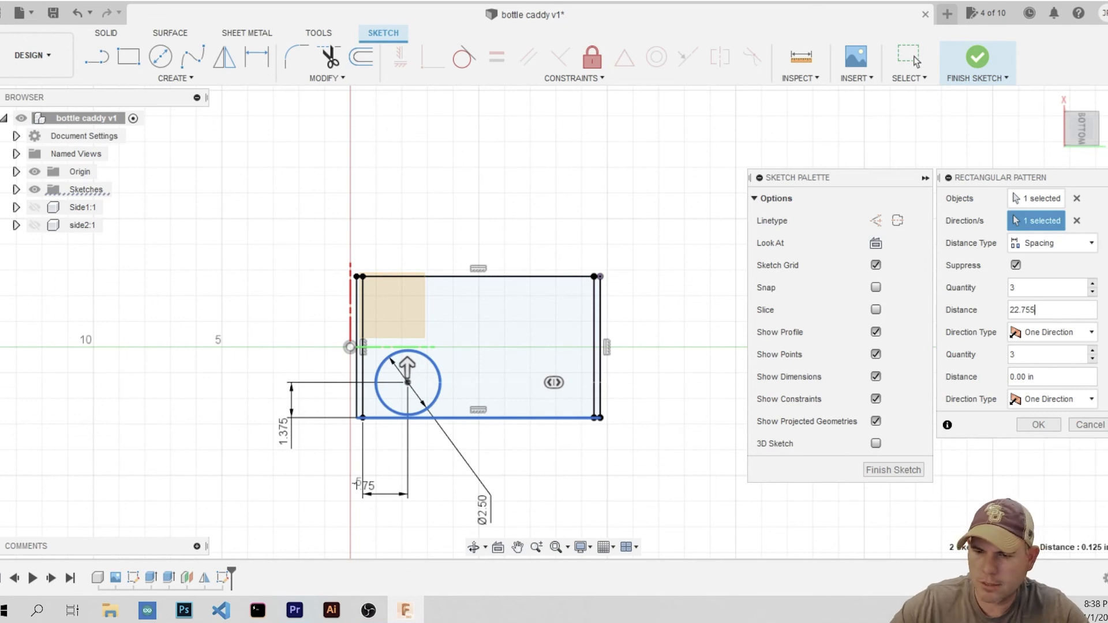
key("Return")
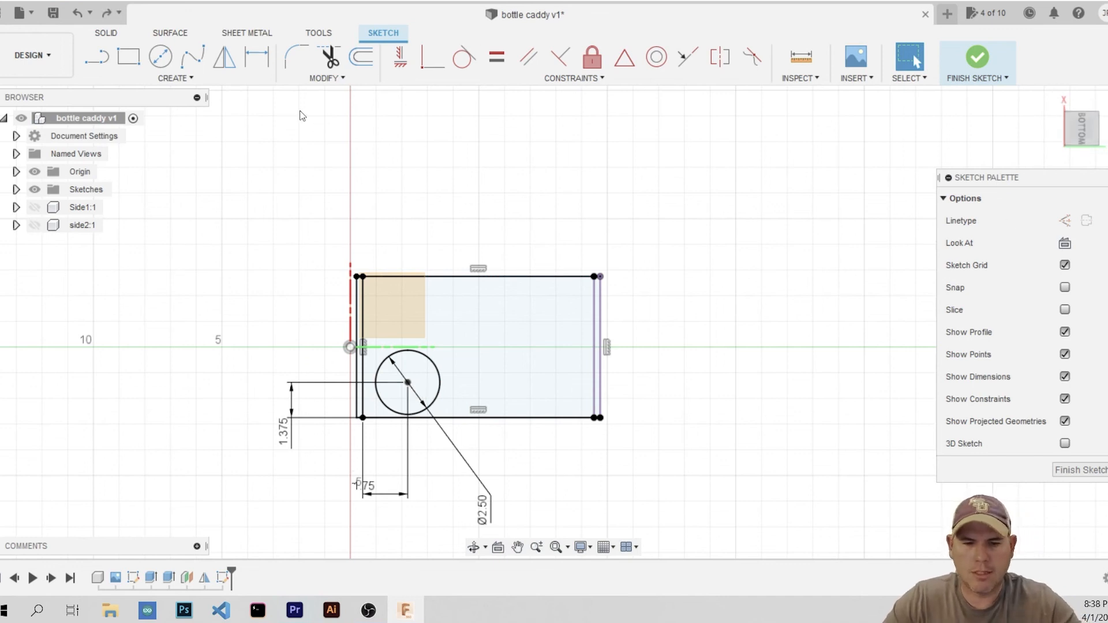
Create a rectangular pattern of the 2.50 in circle along the rectangle's lower edge, 3 by 2 instances spaced 2.75 in both ways
left_click(167, 77)
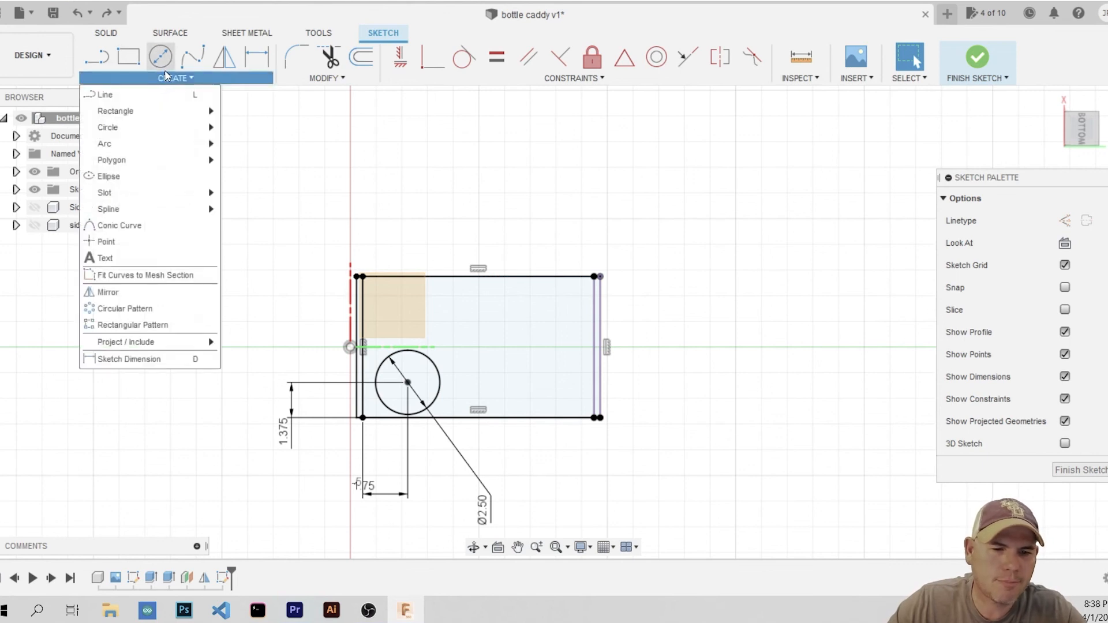
left_click(139, 327)
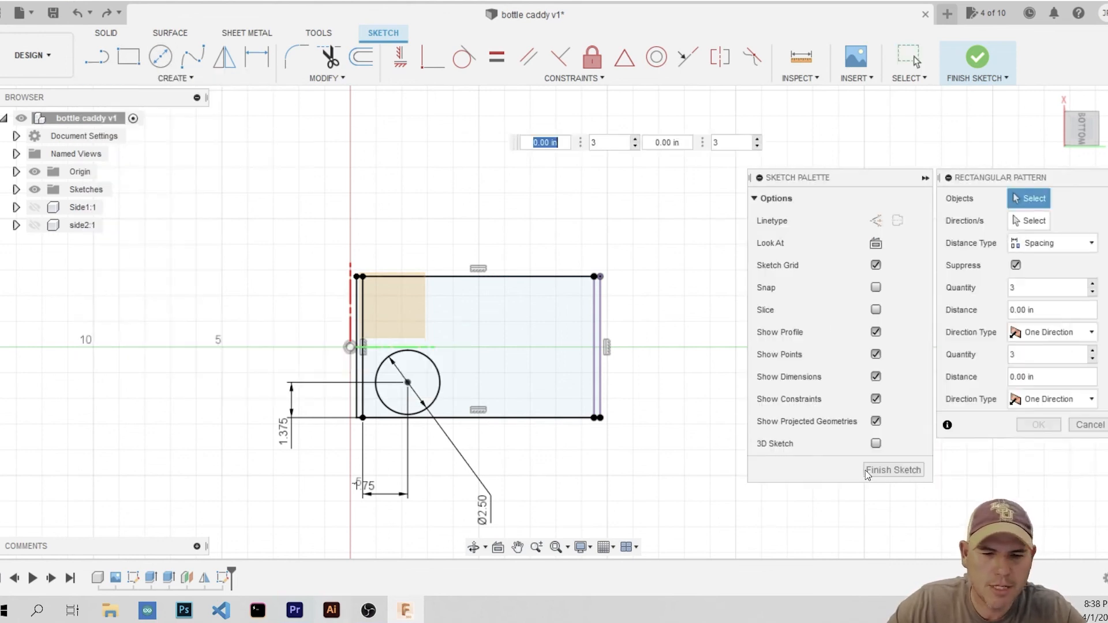
left_click(422, 354)
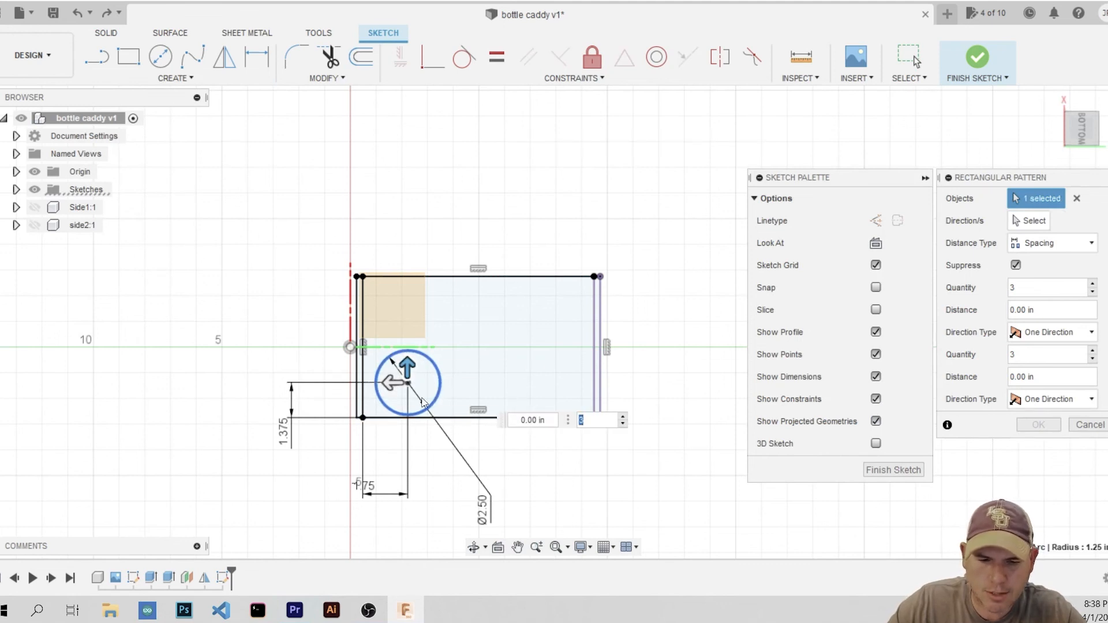
left_click(1029, 221)
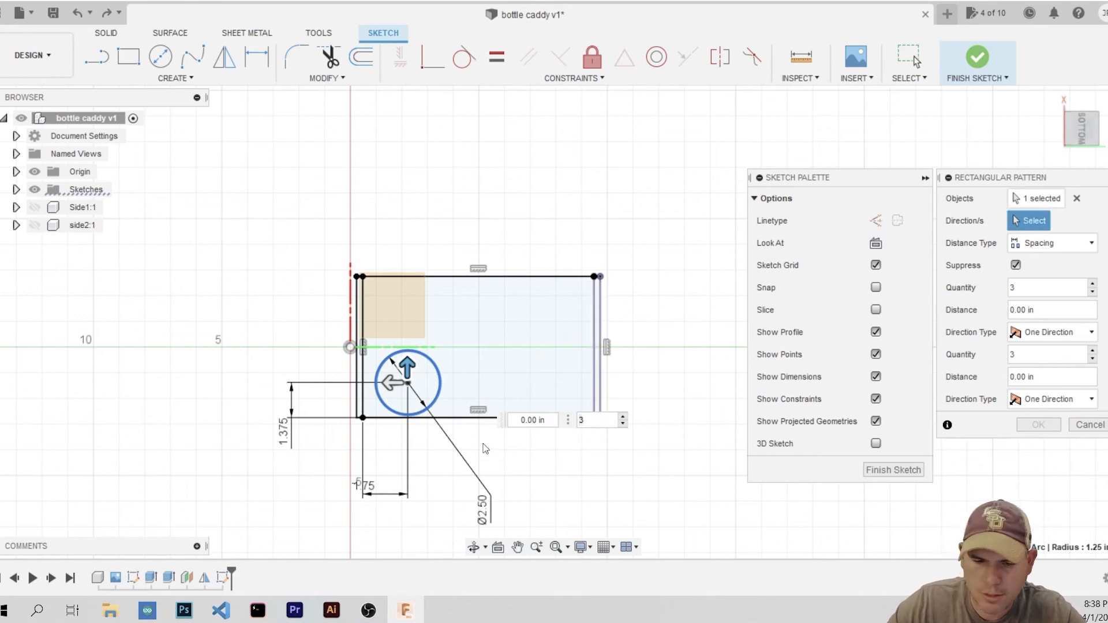
left_click(456, 418)
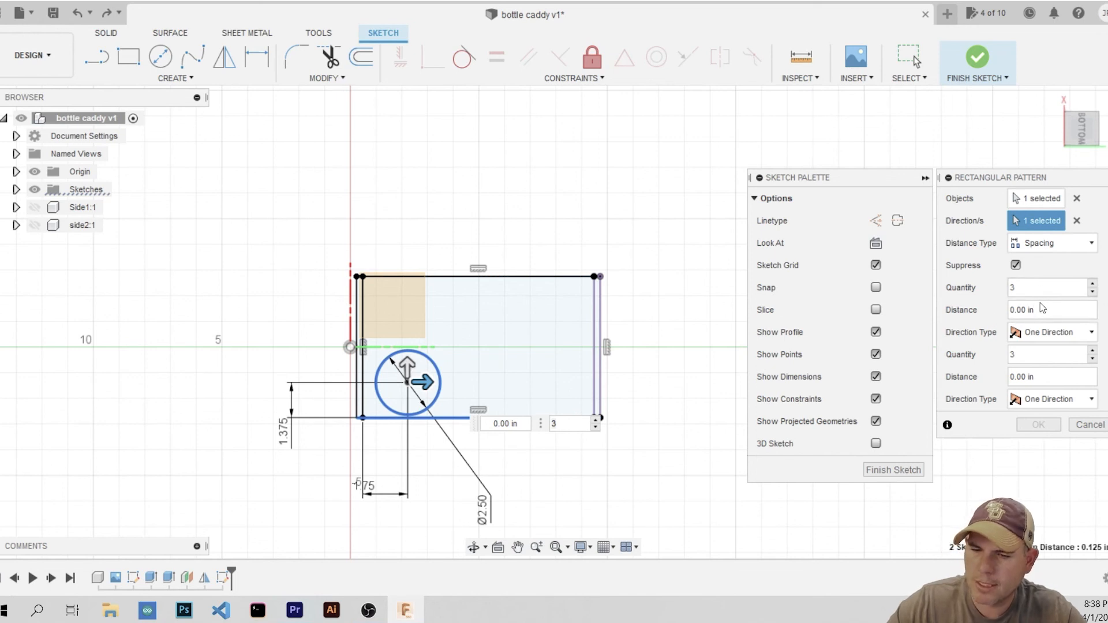
left_click_drag(1042, 315, 1007, 319)
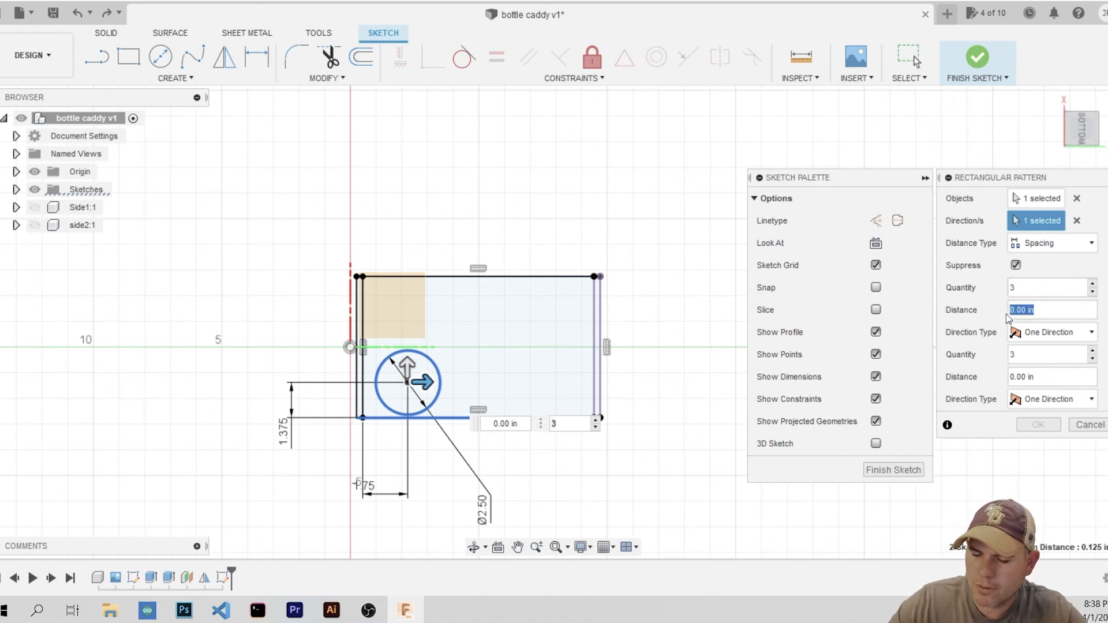
type("2.75")
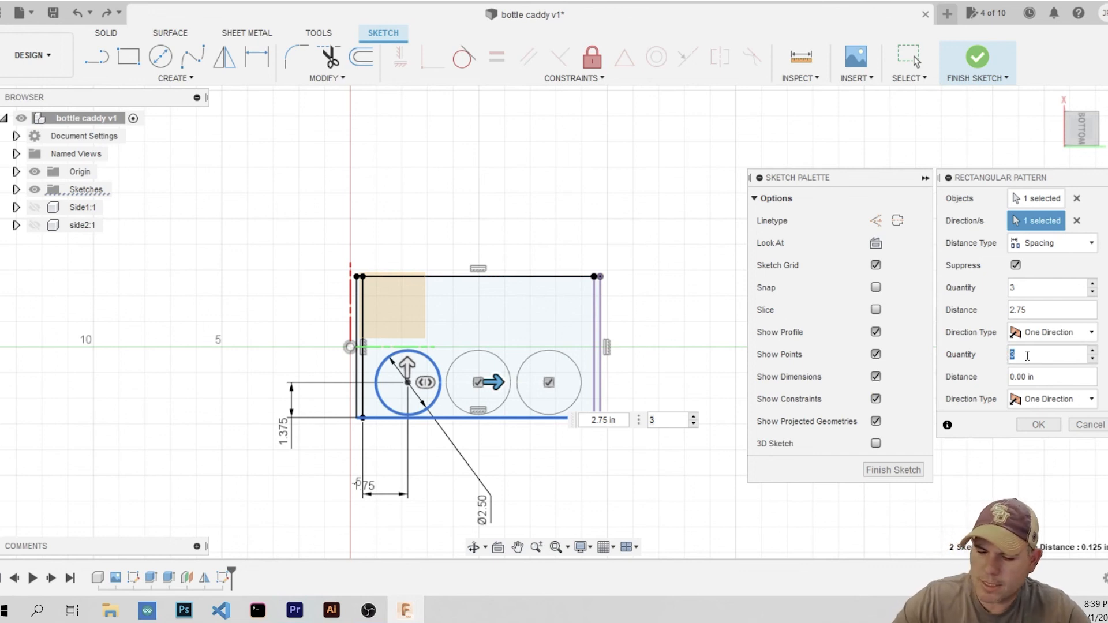
left_click_drag(1045, 382, 993, 393)
type("2.")
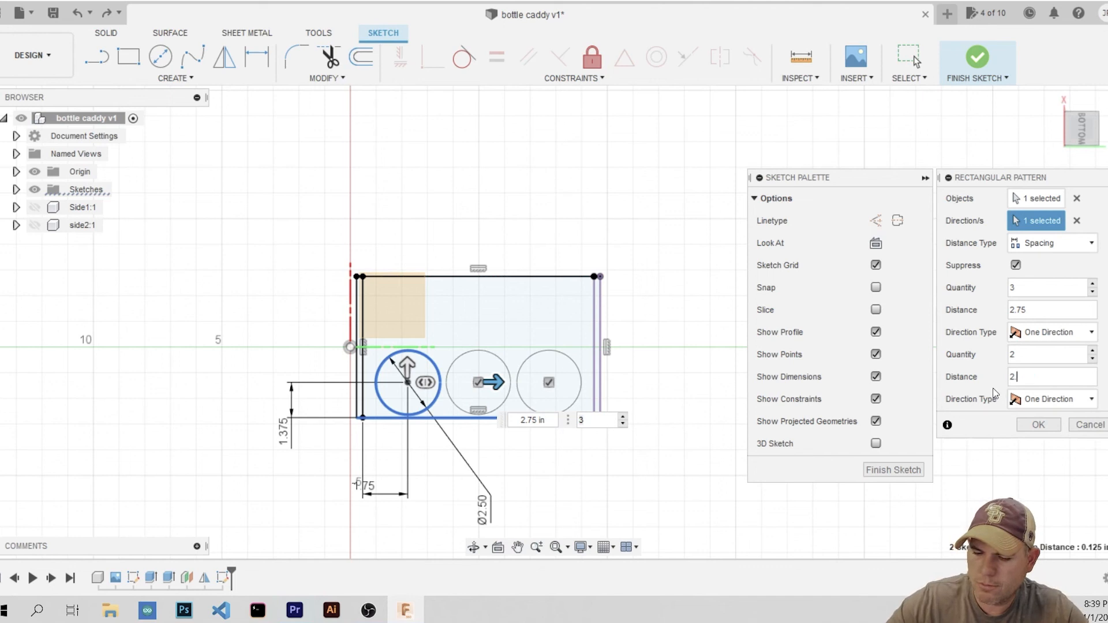
type("75")
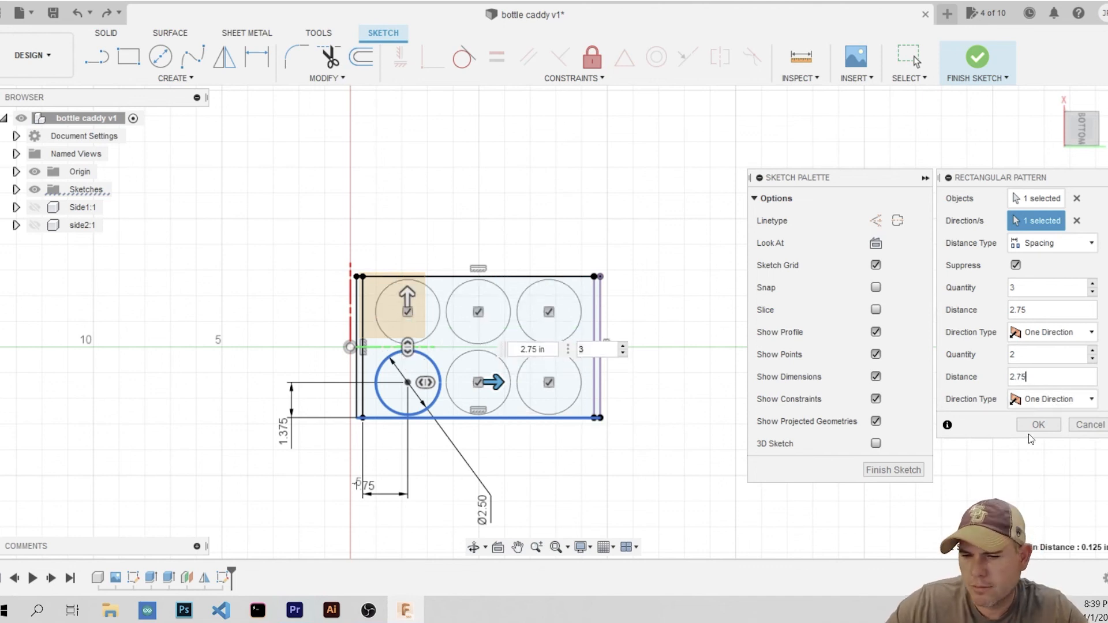
left_click(1029, 429)
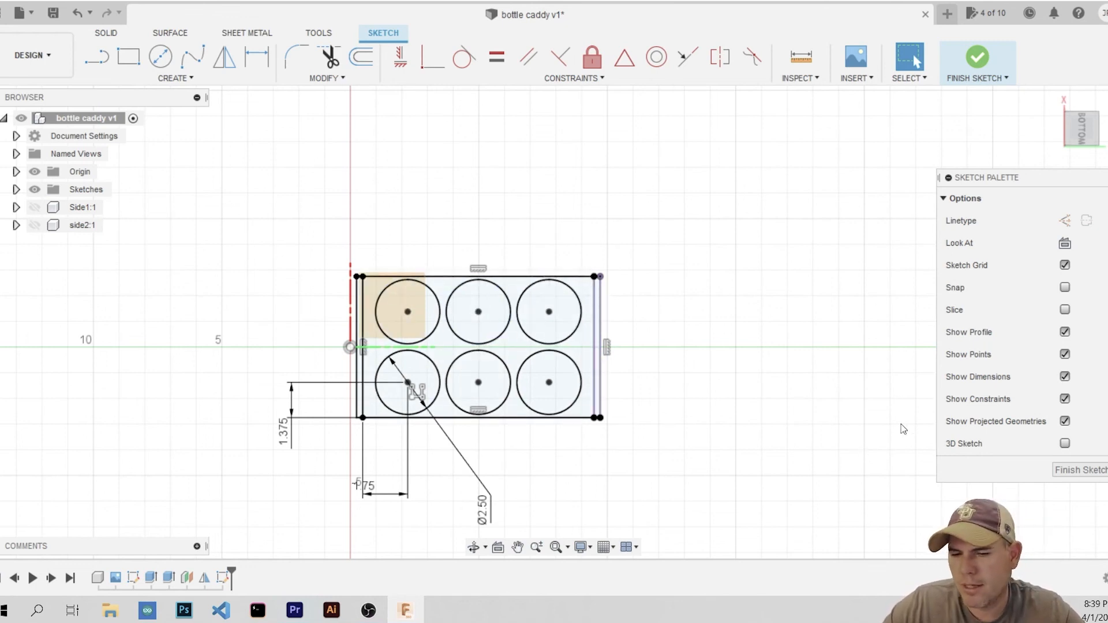
Finish the sketch, show the Side1 and side2 components, and hide the origin
left_click(1083, 470)
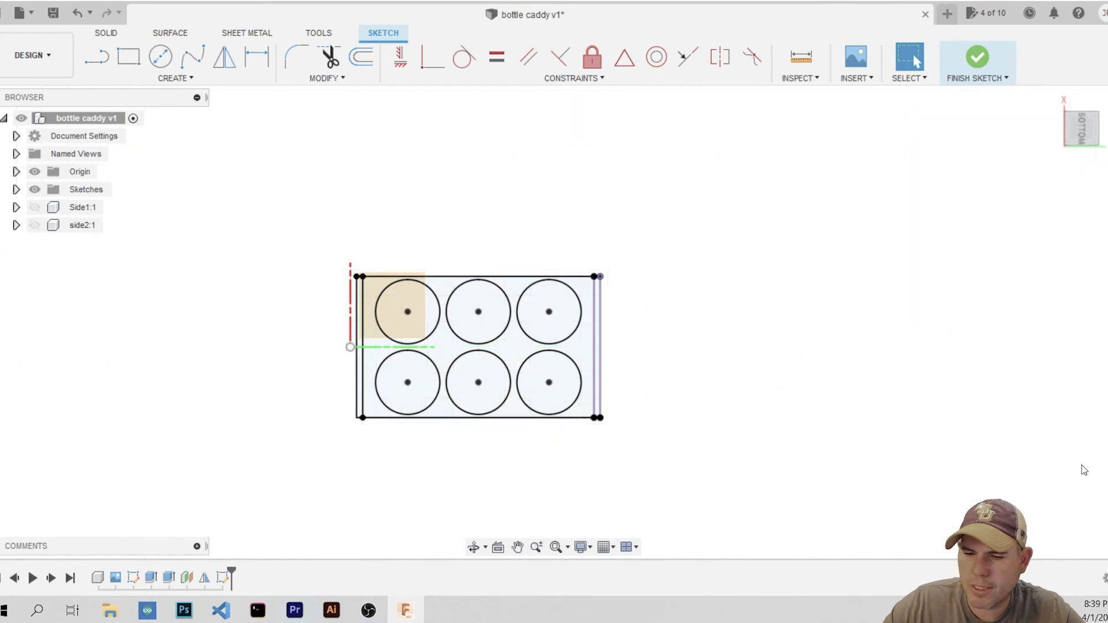
left_click(34, 207)
left_click(34, 225)
middle_click_drag(598, 359, 531, 448, "shift")
left_click_drag(531, 448, 568, 413)
key("Escape")
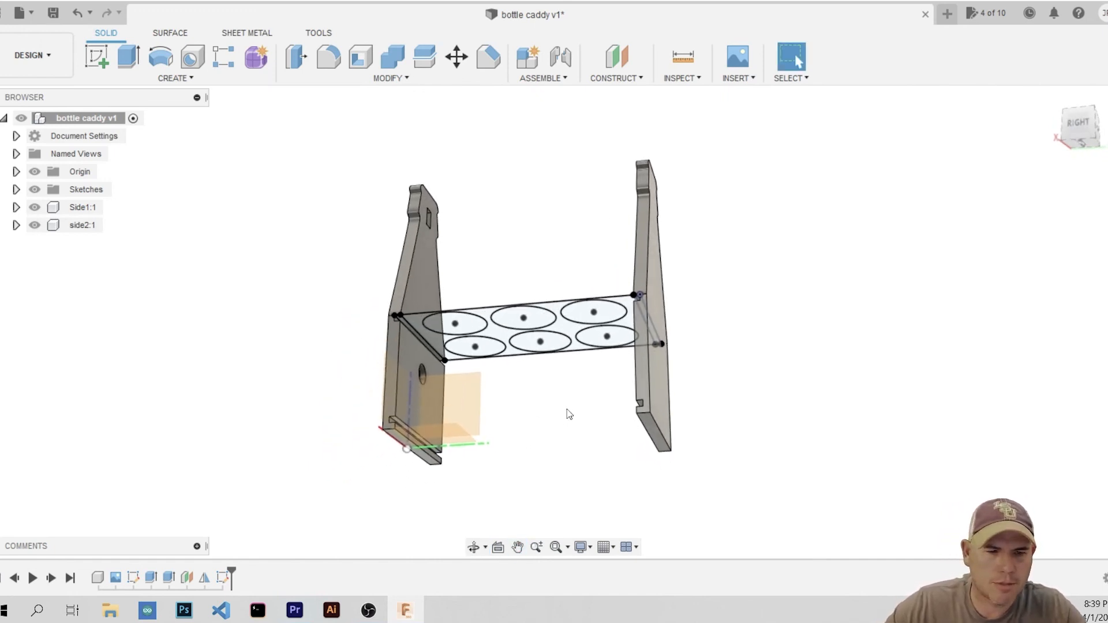
left_click(34, 172)
Start an extrusion of the shelf area around the six circles, including the narrow strips in both side panels' slots
scroll(474, 347, "up", 5)
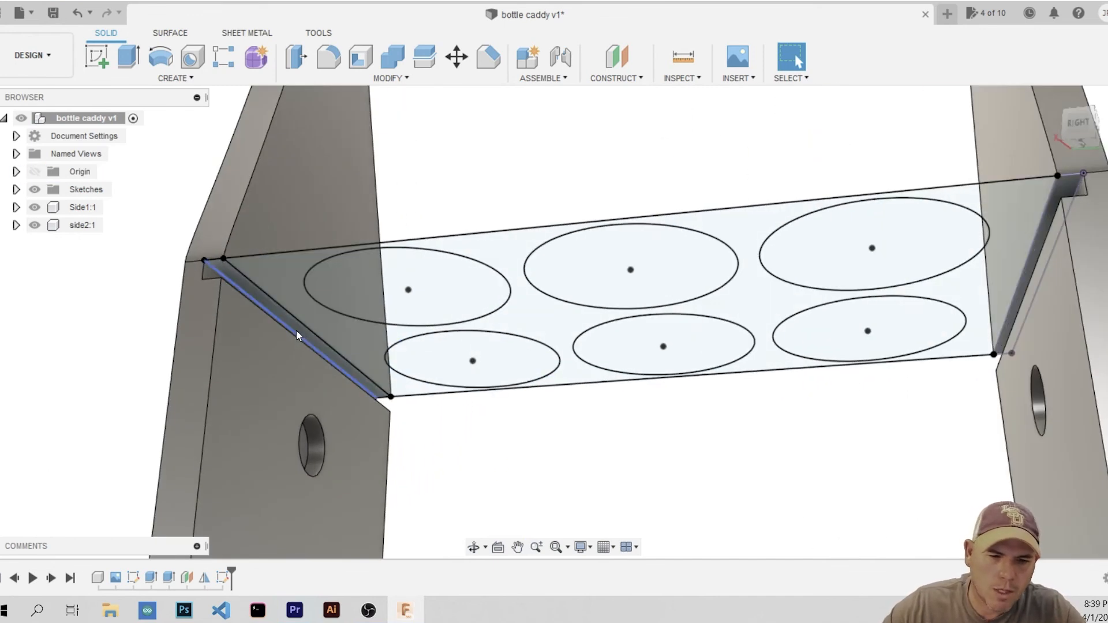
key("q")
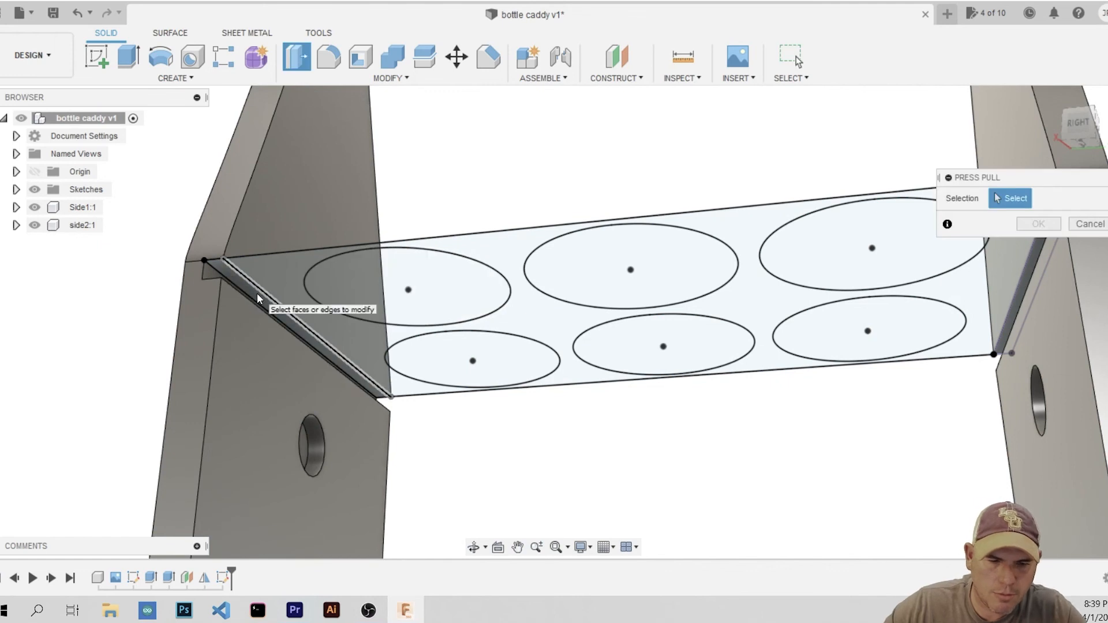
left_click(231, 276)
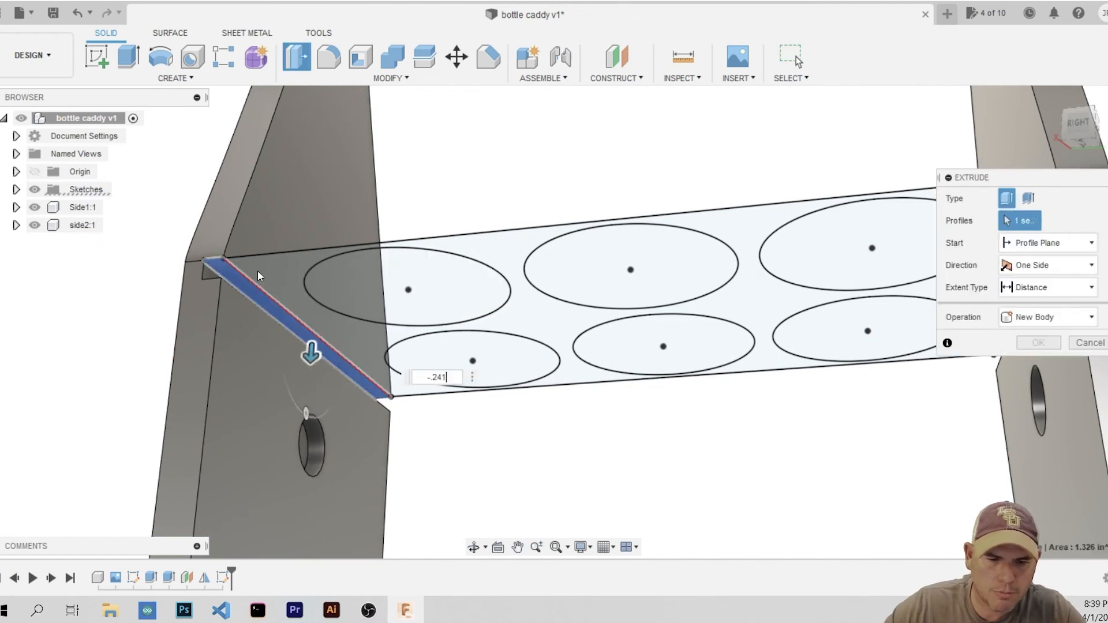
left_click(257, 269)
scroll(325, 274, "down", 4)
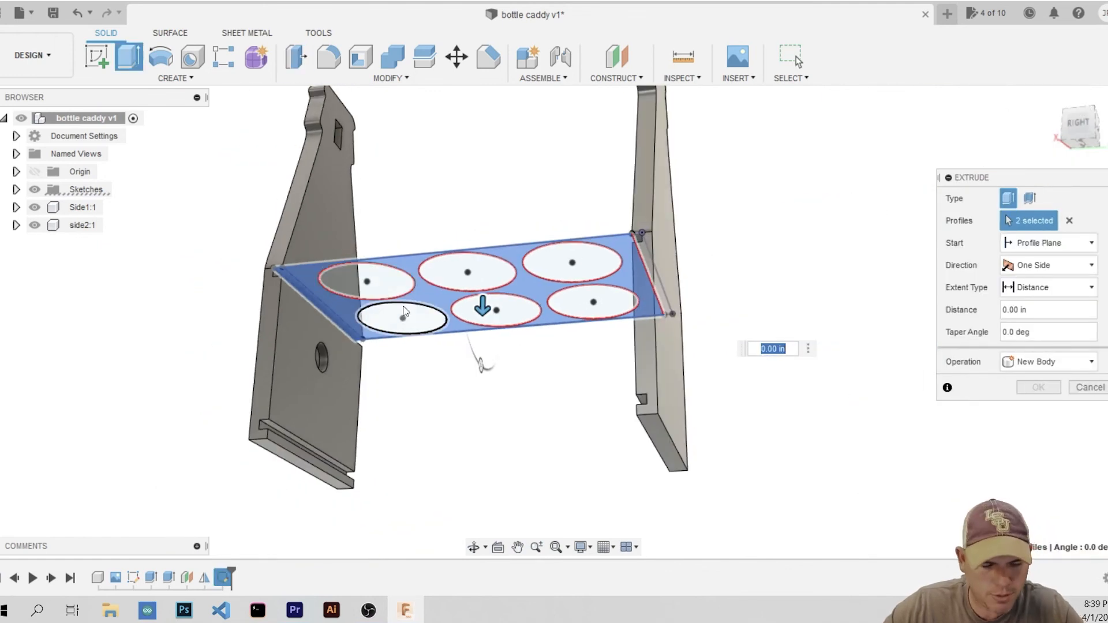
middle_click_drag(407, 317, 620, 288, "shift")
scroll(681, 287, "up", 6)
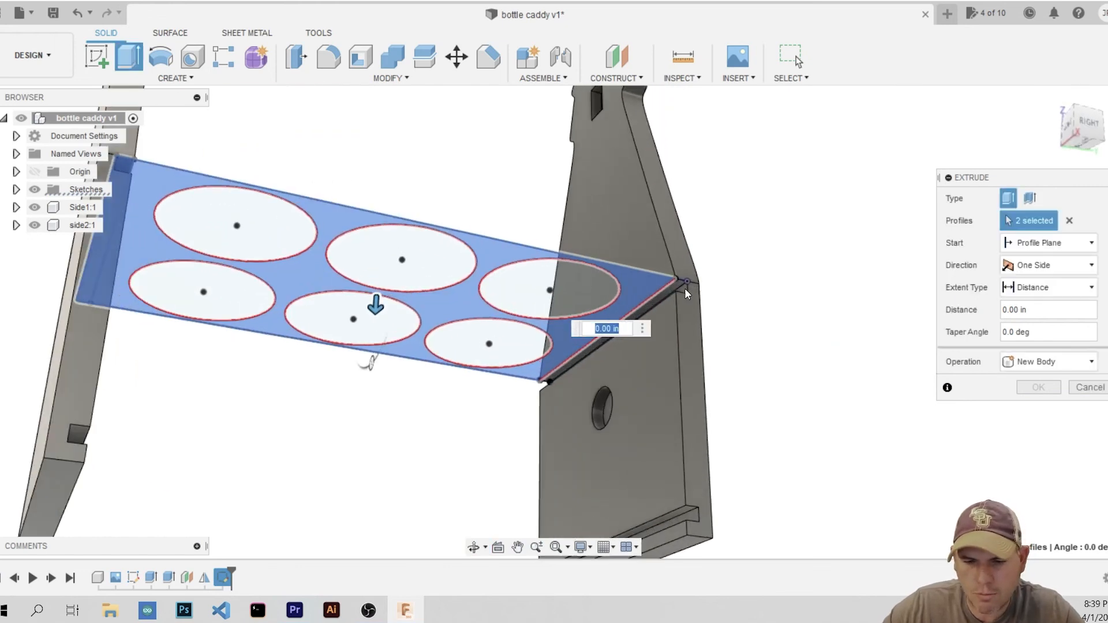
left_click(665, 272)
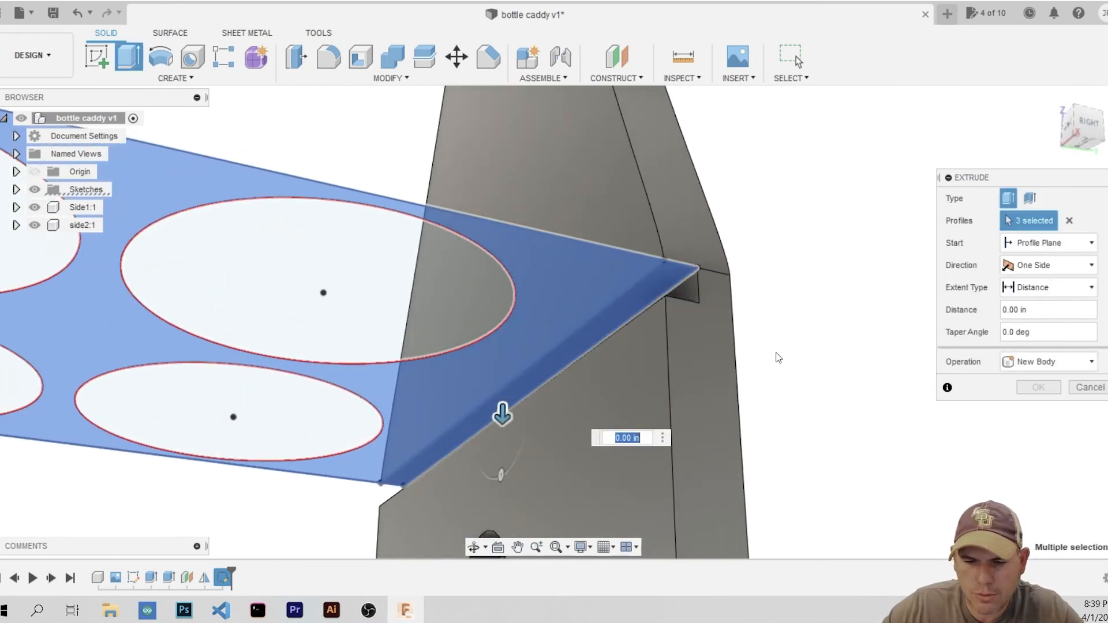
scroll(750, 319, "down", 6)
middle_click_drag(535, 324, 580, 218, "shift")
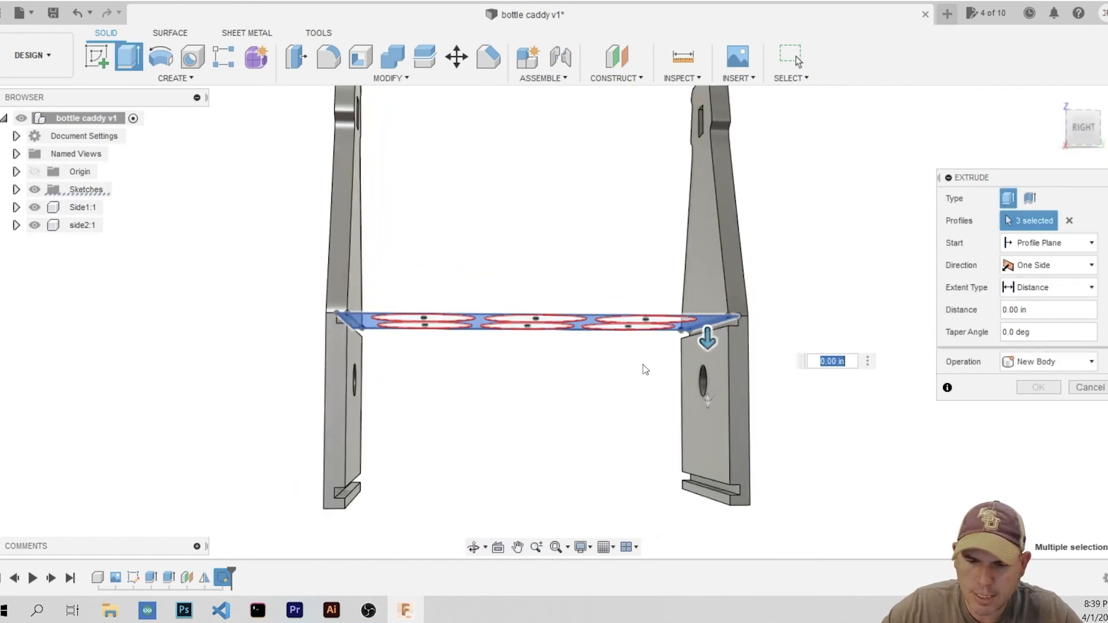
Extrude the shelf profiles downward 0.241 in to the bottom of the side panel's slot, as a new component
left_click_drag(706, 338, 703, 344)
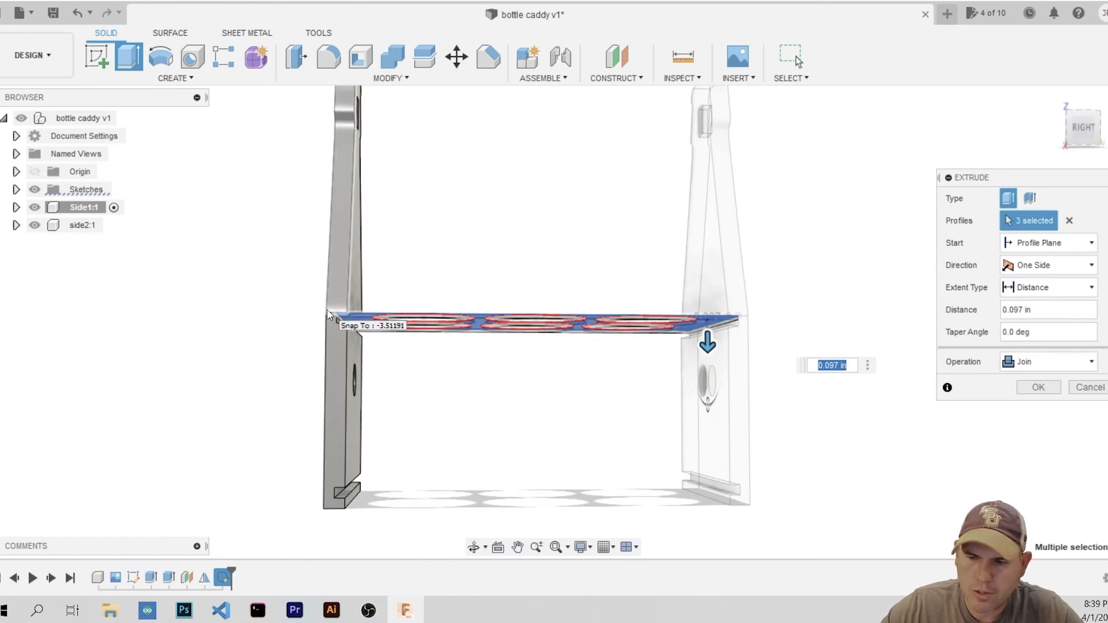
scroll(340, 320, "up", 10)
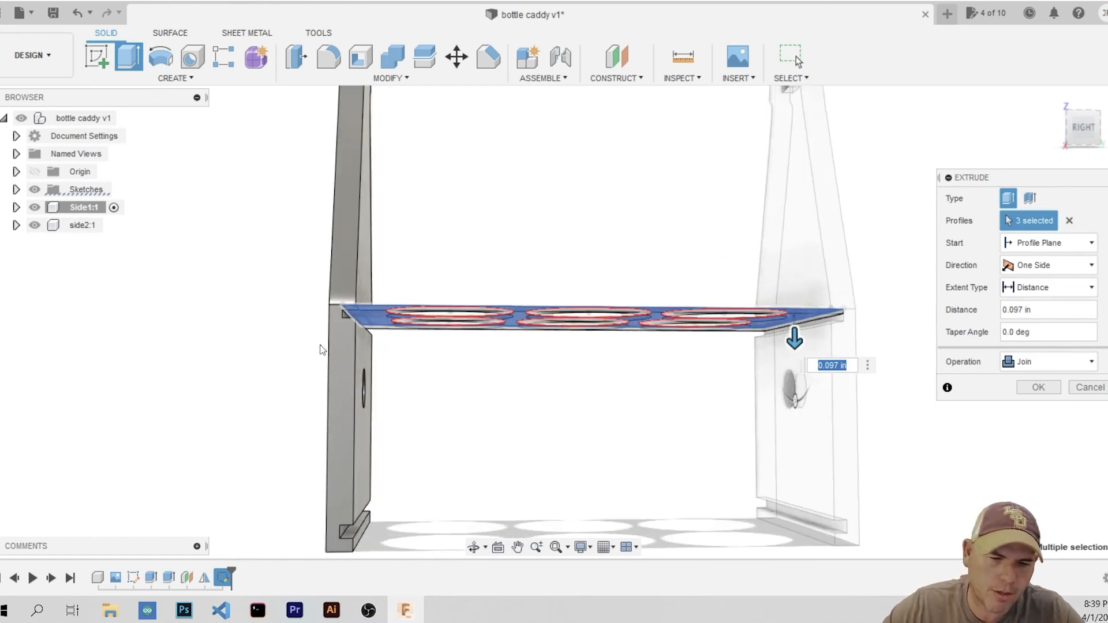
left_click(394, 303)
scroll(476, 455, "down", 5)
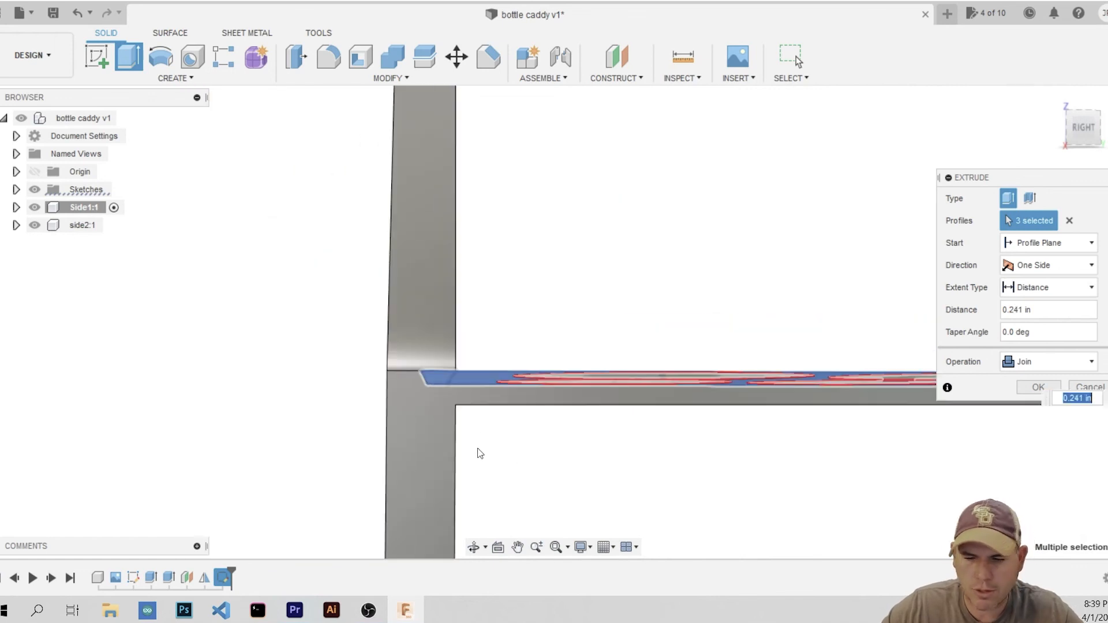
scroll(477, 453, "down", 3)
middle_click_drag(544, 428, 348, 363)
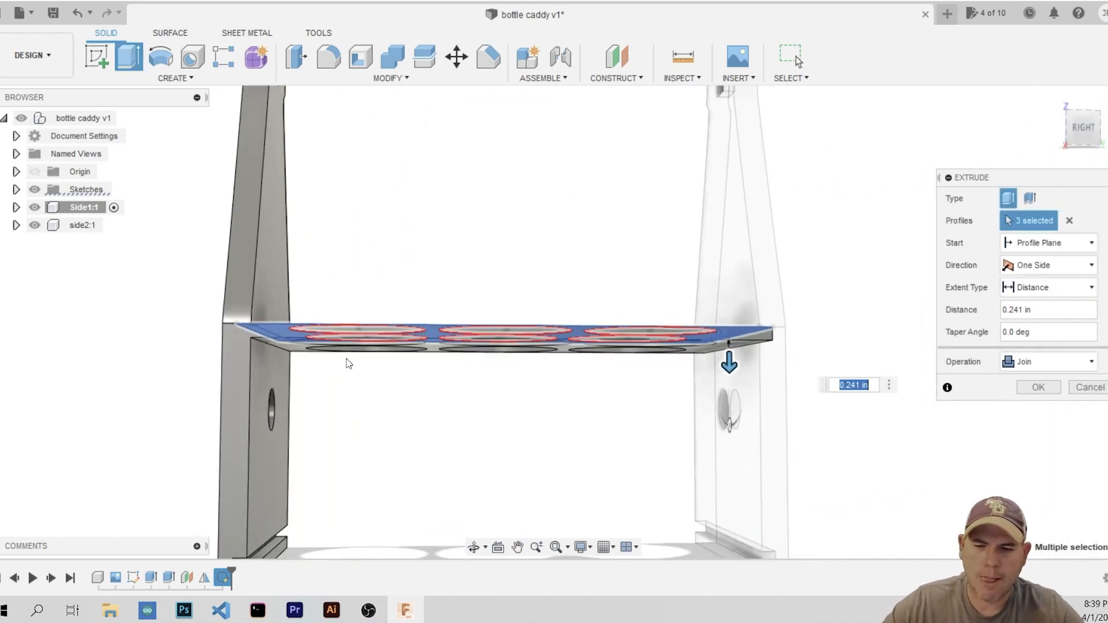
scroll(219, 318, "up", 3)
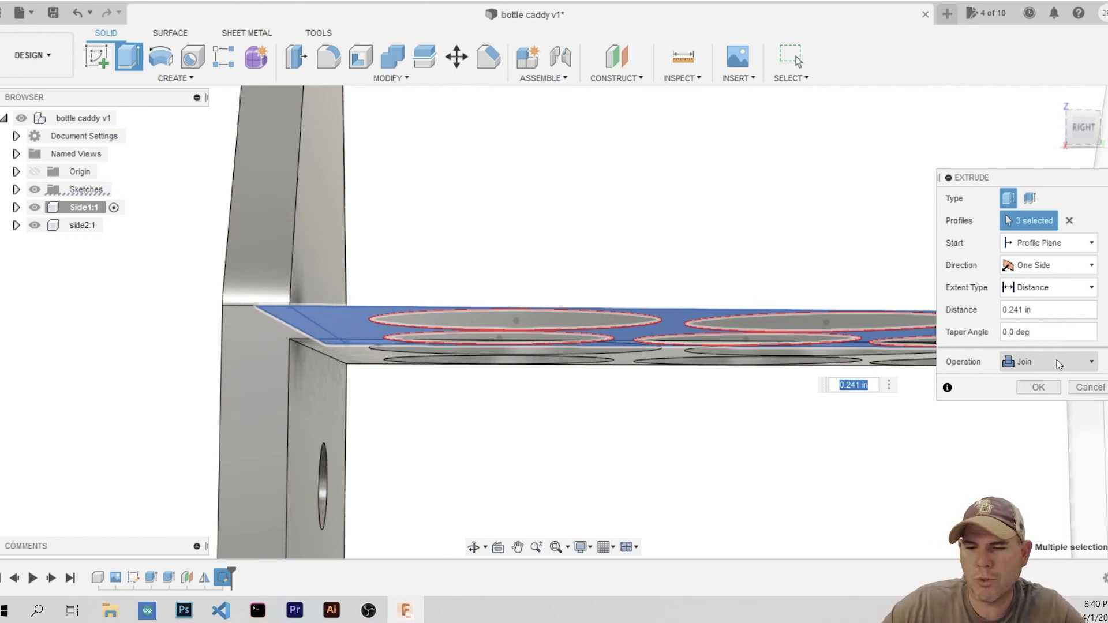
left_click(1092, 362)
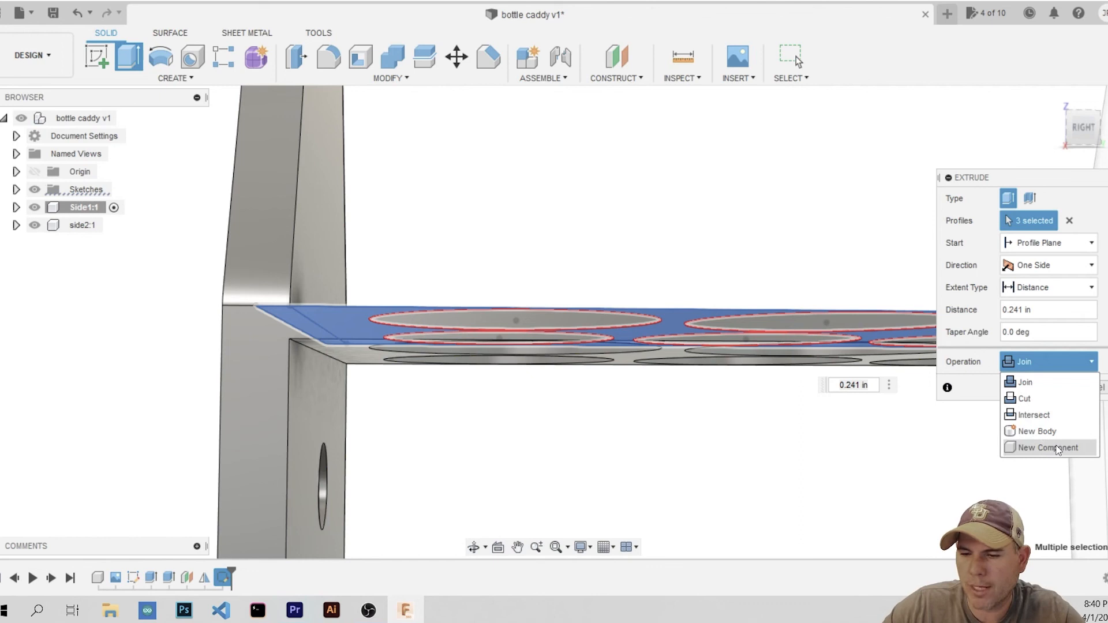
left_click(1058, 448)
scroll(631, 414, "down", 2)
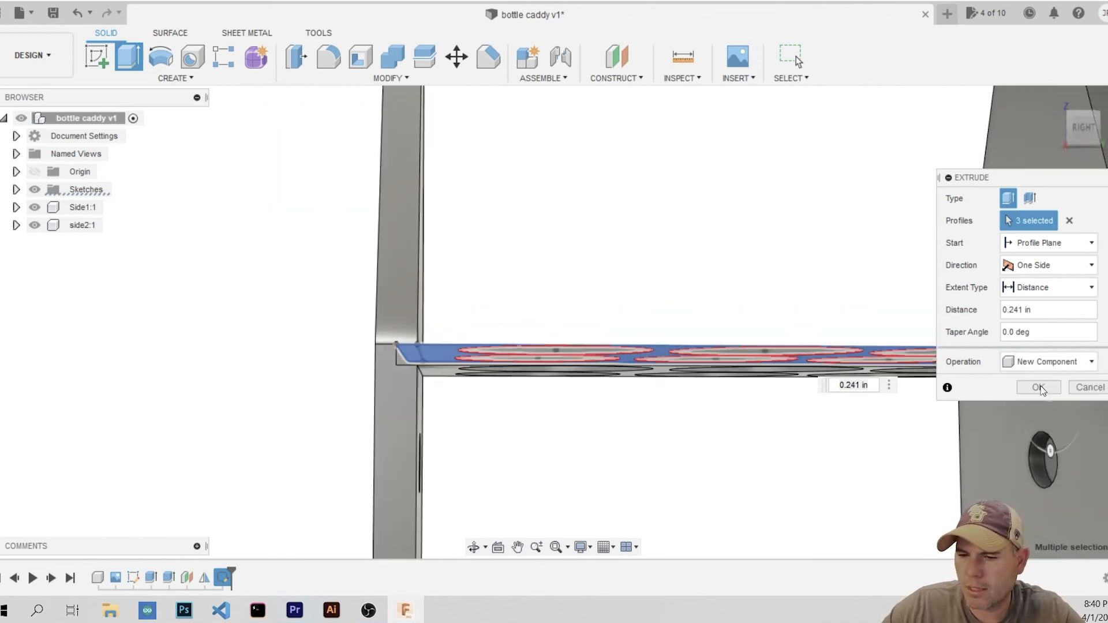
left_click(1038, 388)
Activate the newly extruded shelf component and clear the selection
scroll(504, 345, "down", 5)
middle_click_drag(754, 405, 684, 348)
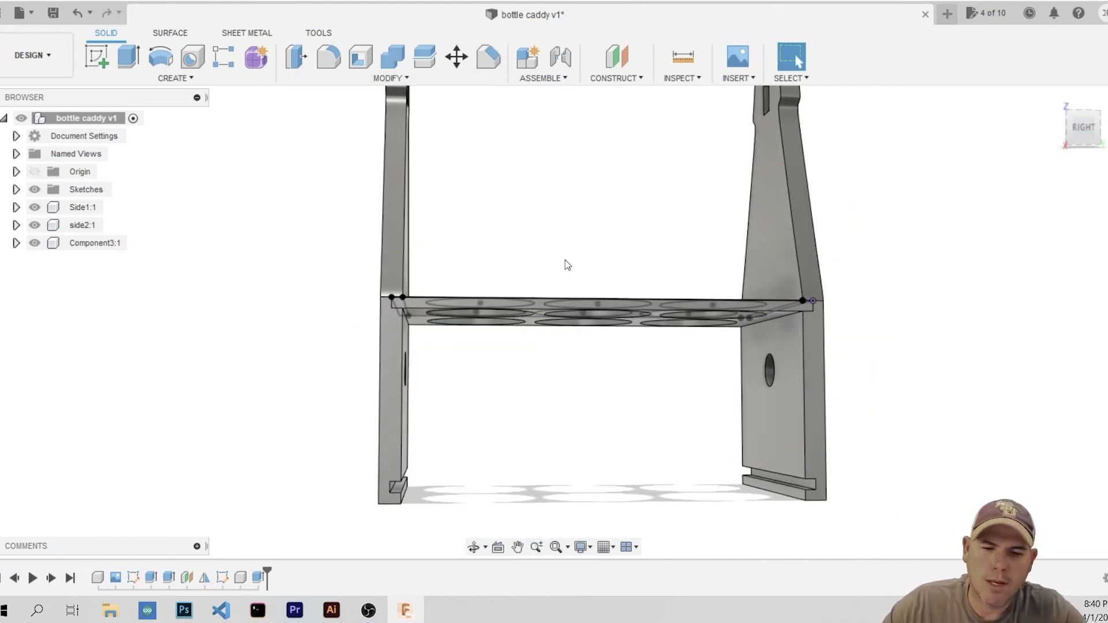
left_click(92, 243)
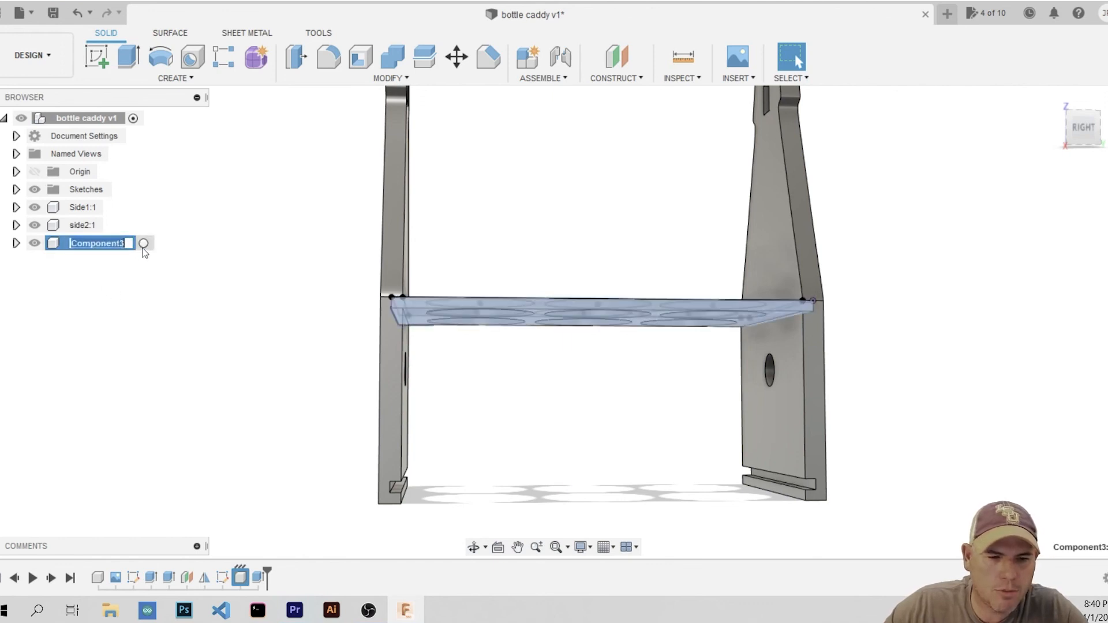
left_click(143, 243)
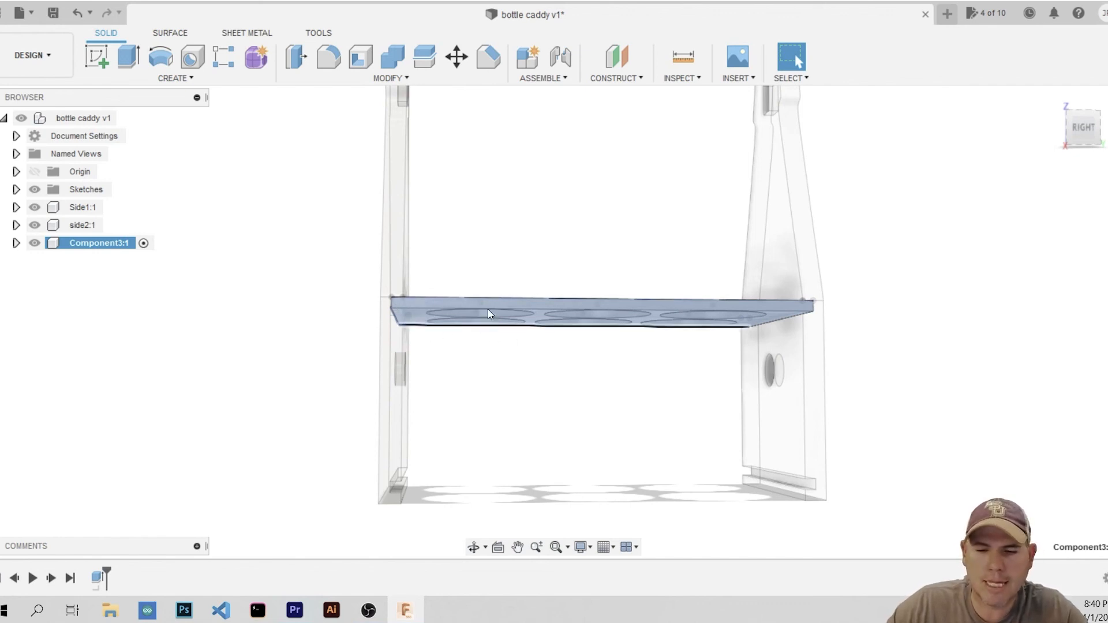
scroll(539, 334, "up", 4)
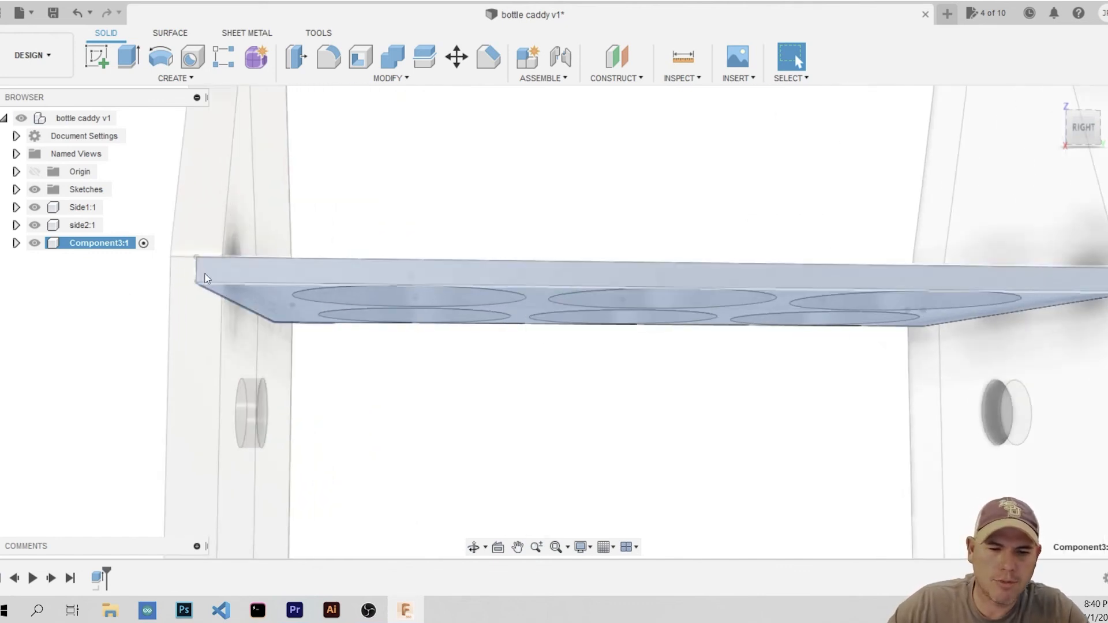
scroll(479, 334, "up", 1)
left_click(611, 179)
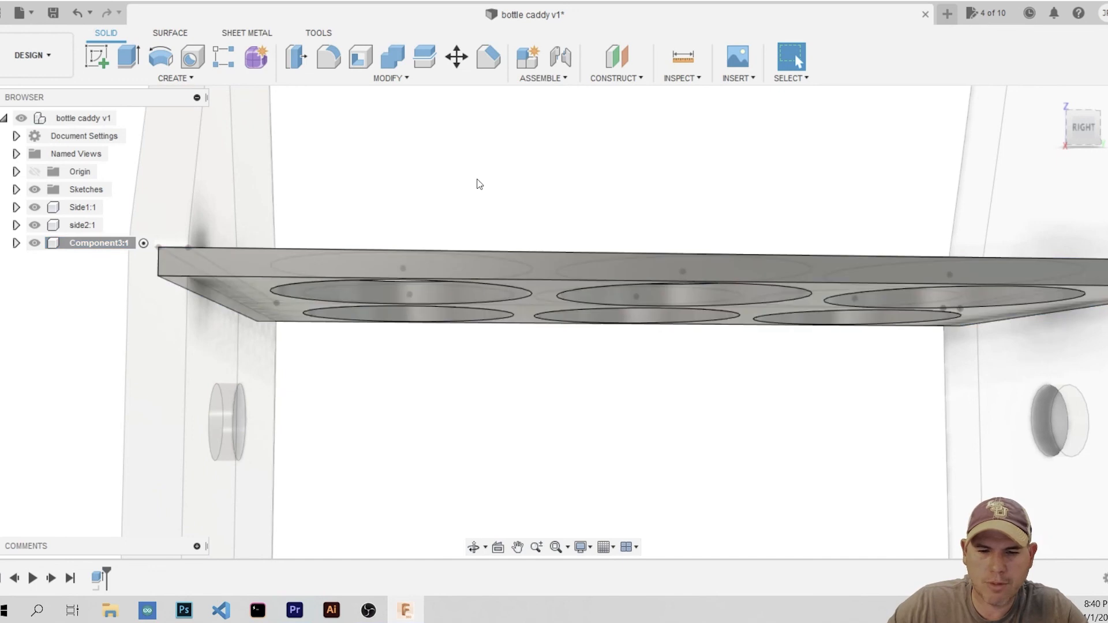
scroll(526, 198, "down", 4)
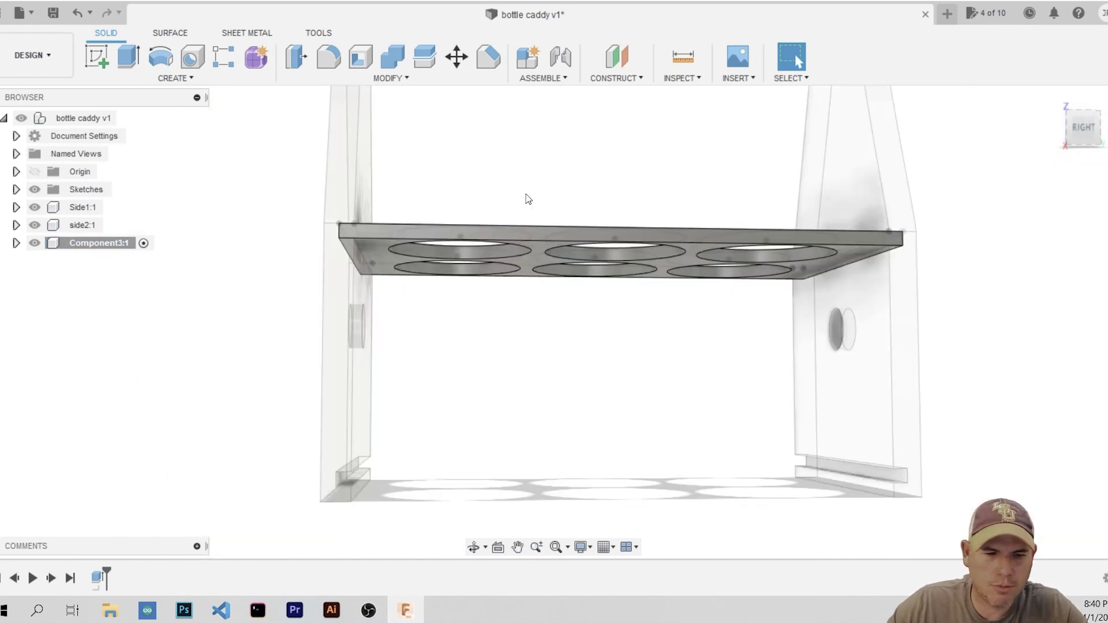
middle_click_drag(604, 427, 585, 326, "shift")
scroll(559, 282, "up", 3)
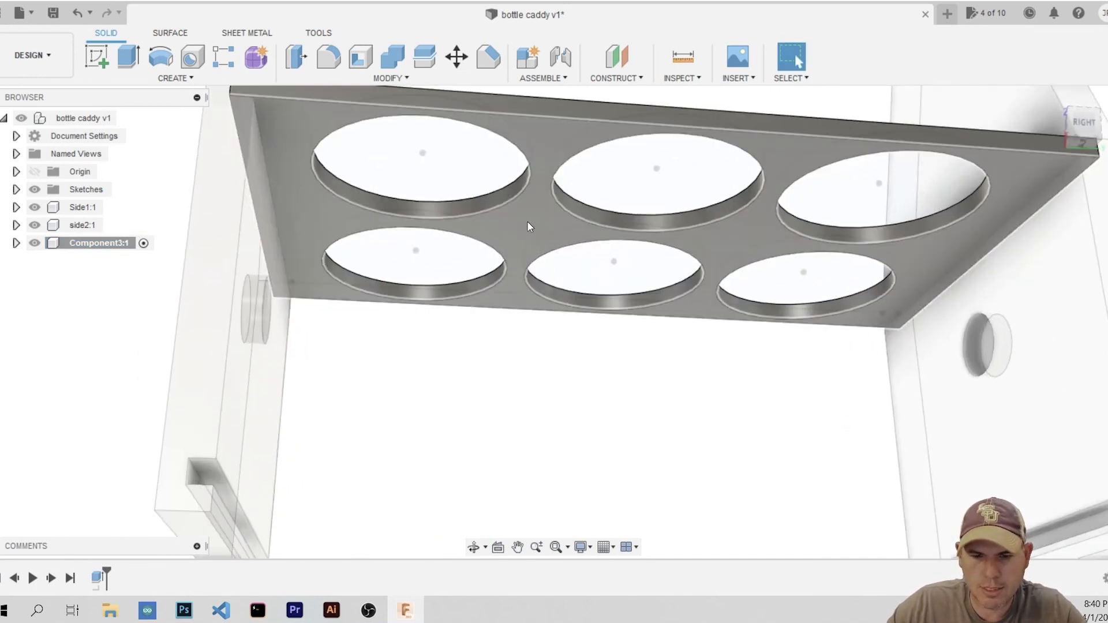
key("q")
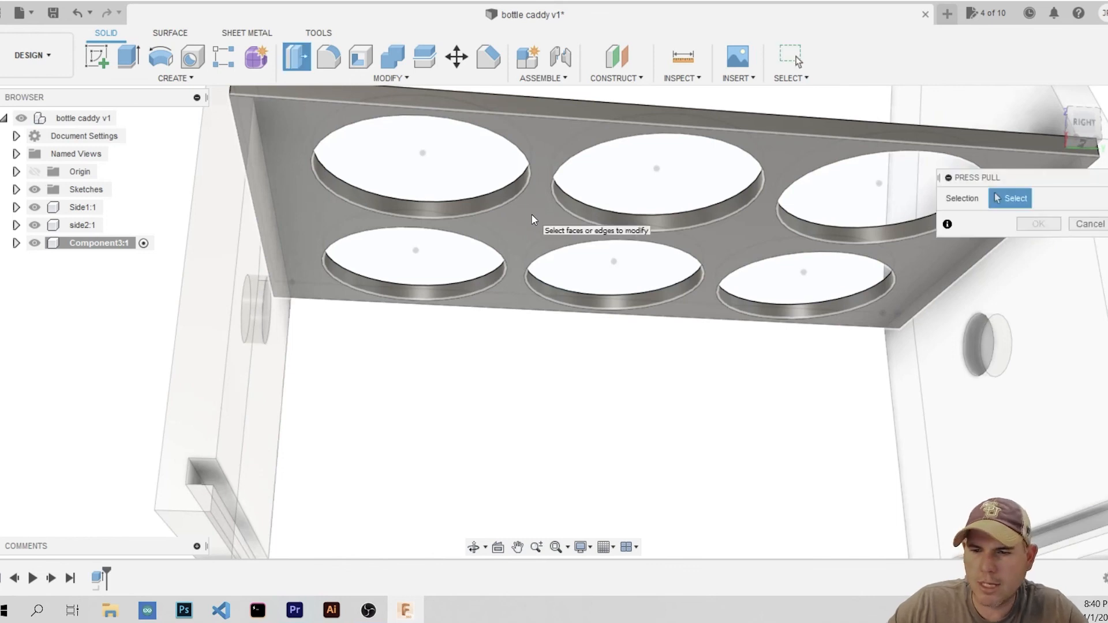
left_click(531, 215)
scroll(566, 259, "down", 1)
scroll(565, 259, "down", 2)
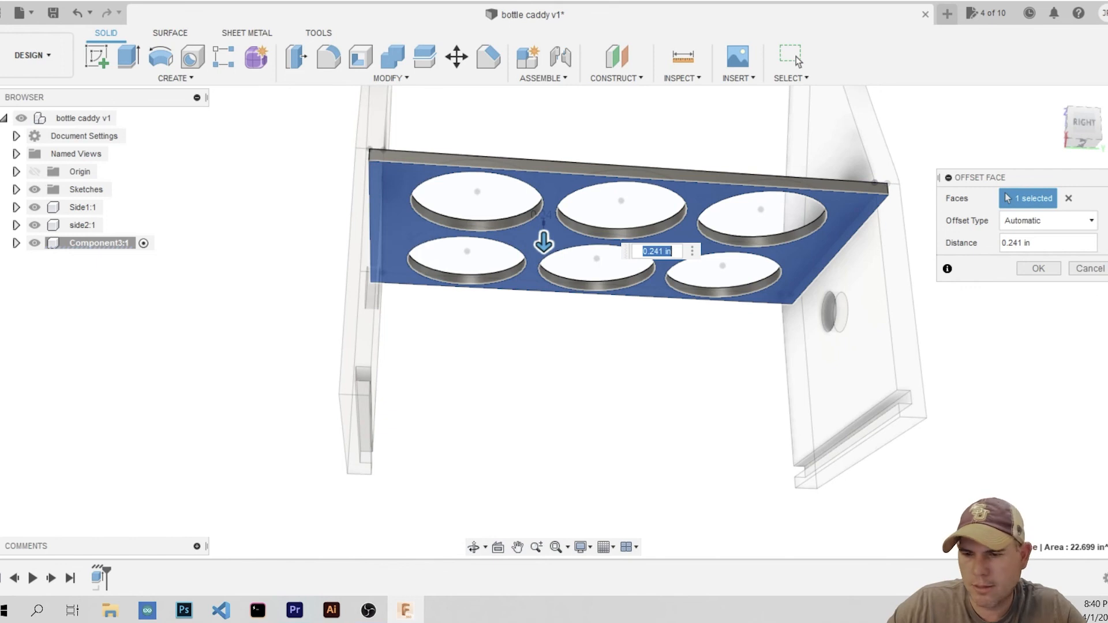
left_click(1088, 268)
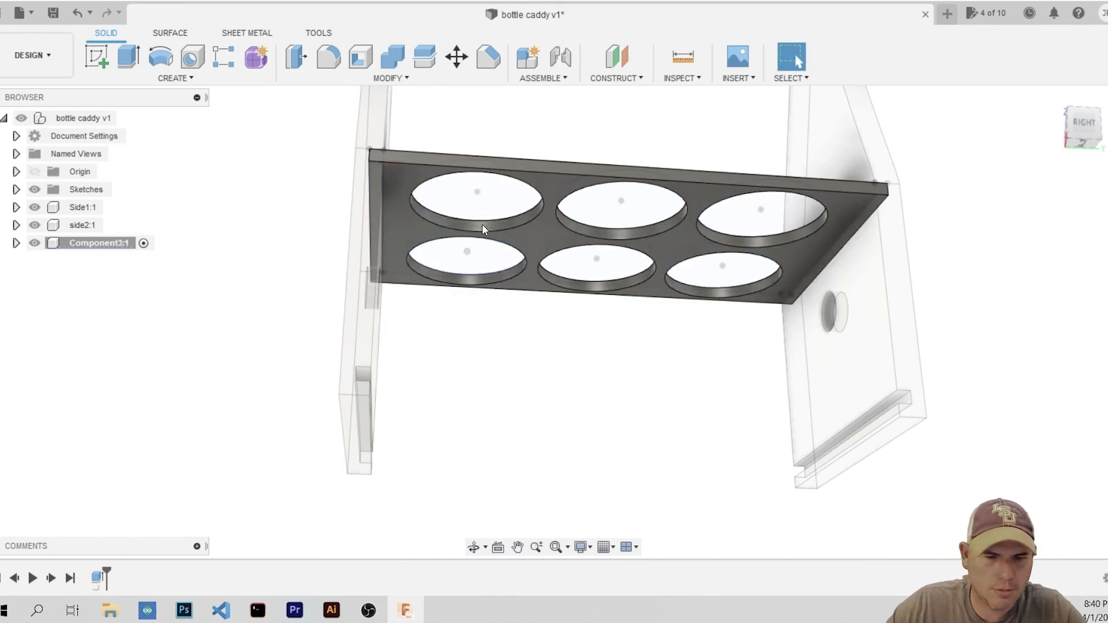
Extrude the six-hole profile between the side panels downward from the shelf's underside by about the shelf's own thickness, joining it to the shelf
middle_click_drag(404, 161, 644, 193, "shift")
left_click(555, 147)
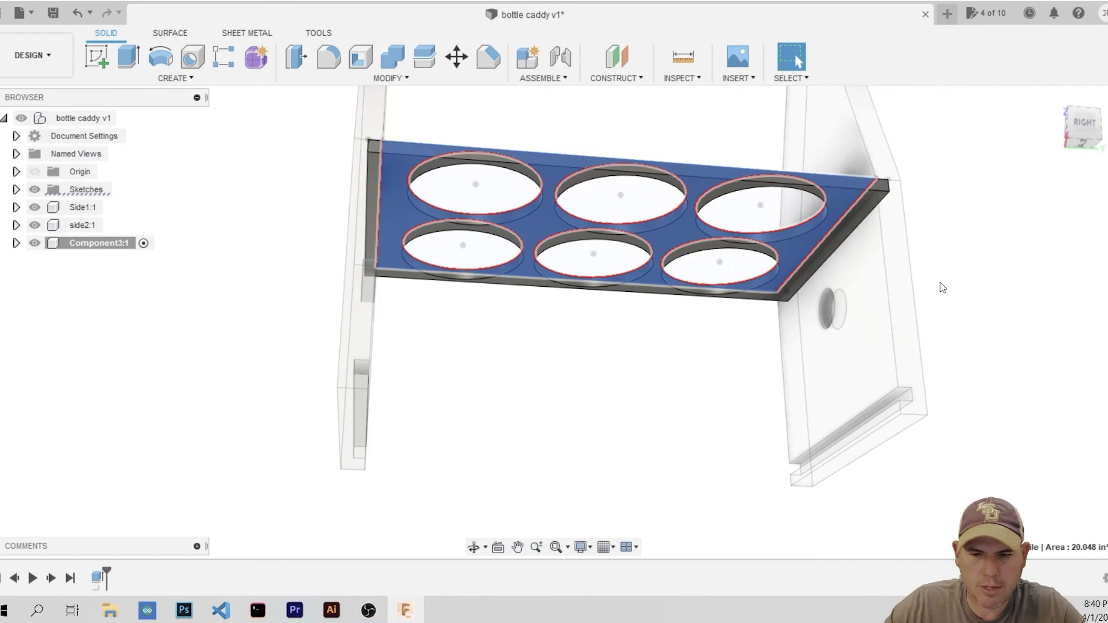
key("e")
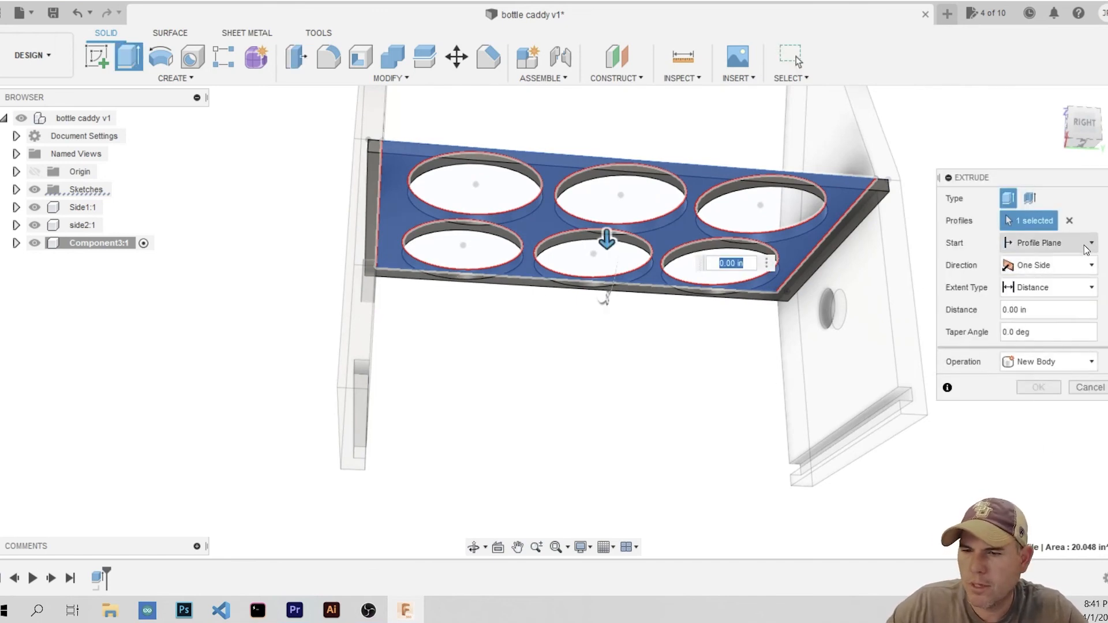
left_click(1042, 245)
left_click(1030, 296)
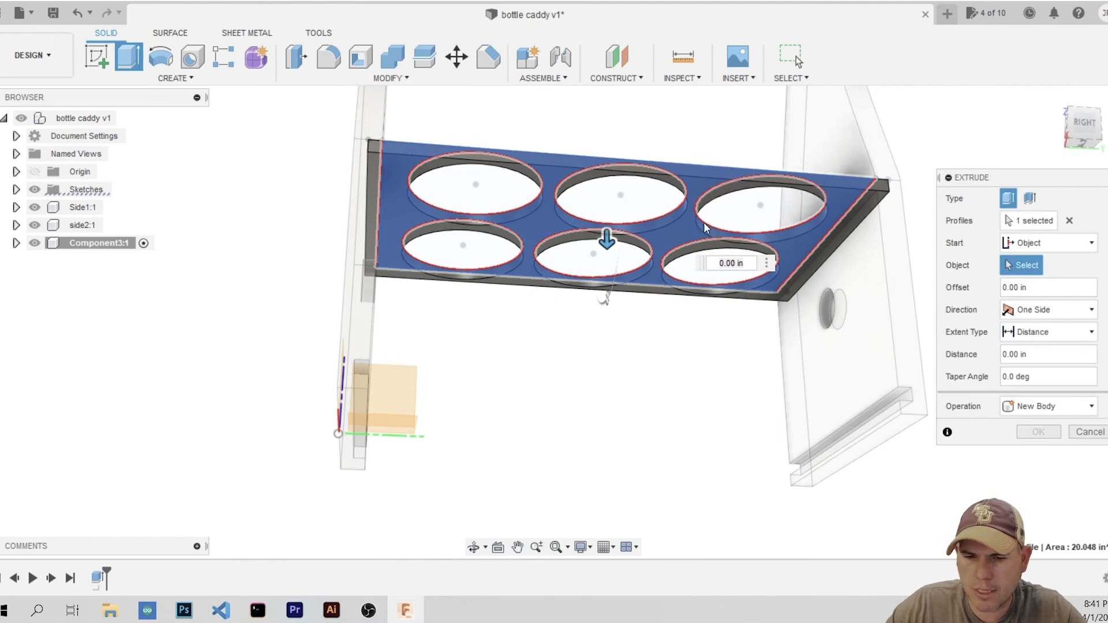
left_click(682, 230)
left_click_drag(607, 252, 811, 356)
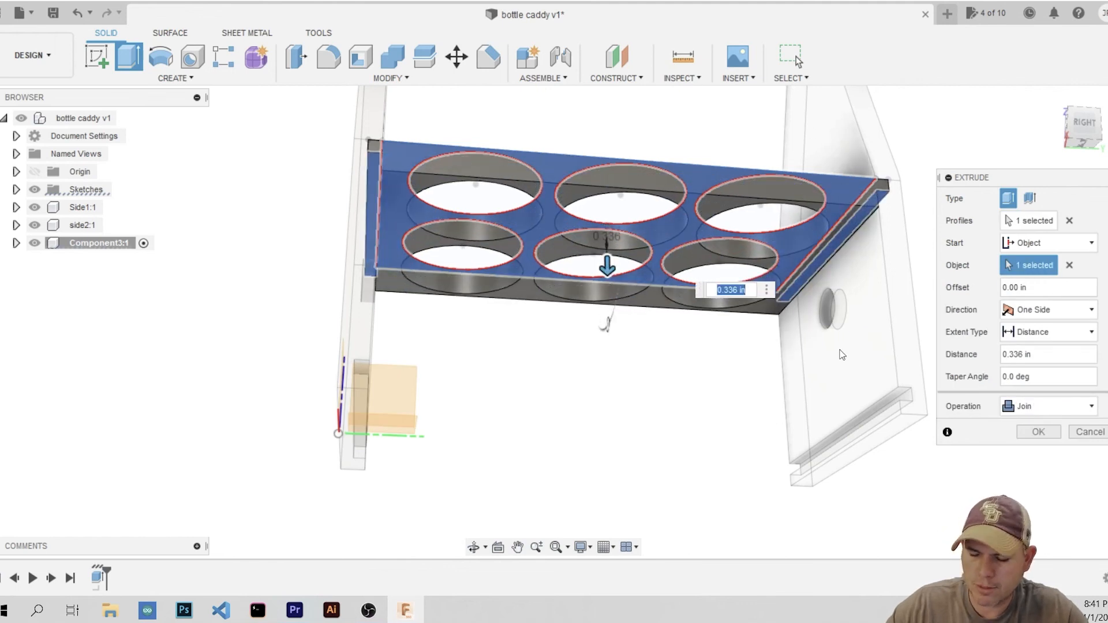
key("BackSpace")
type(".4")
key("Return")
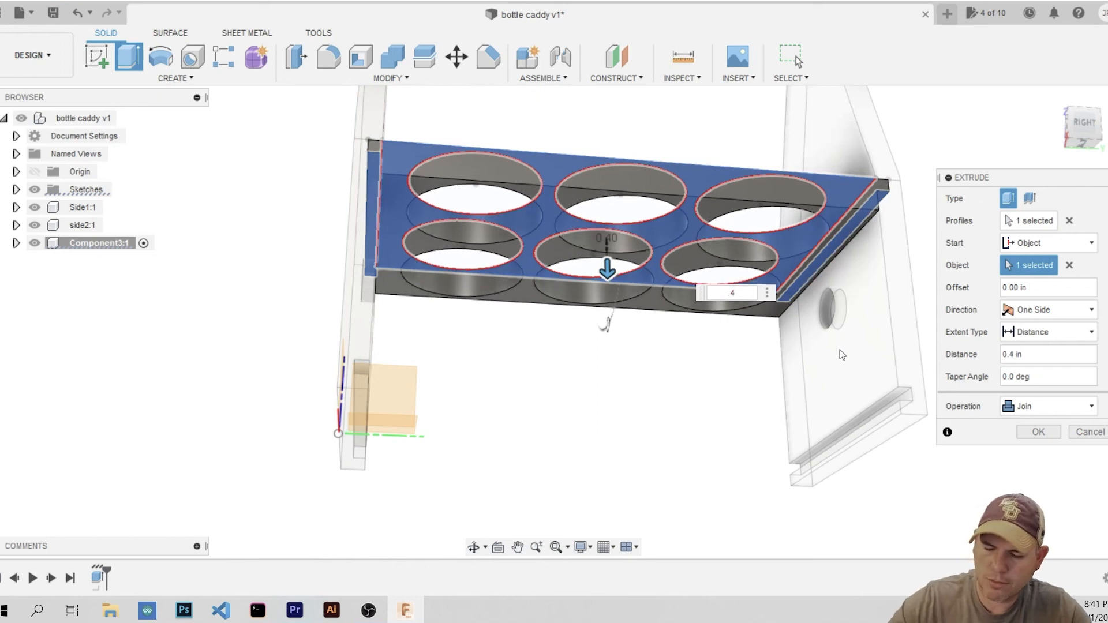
type("8")
key("Return")
type("2")
key("Return")
key("Return")
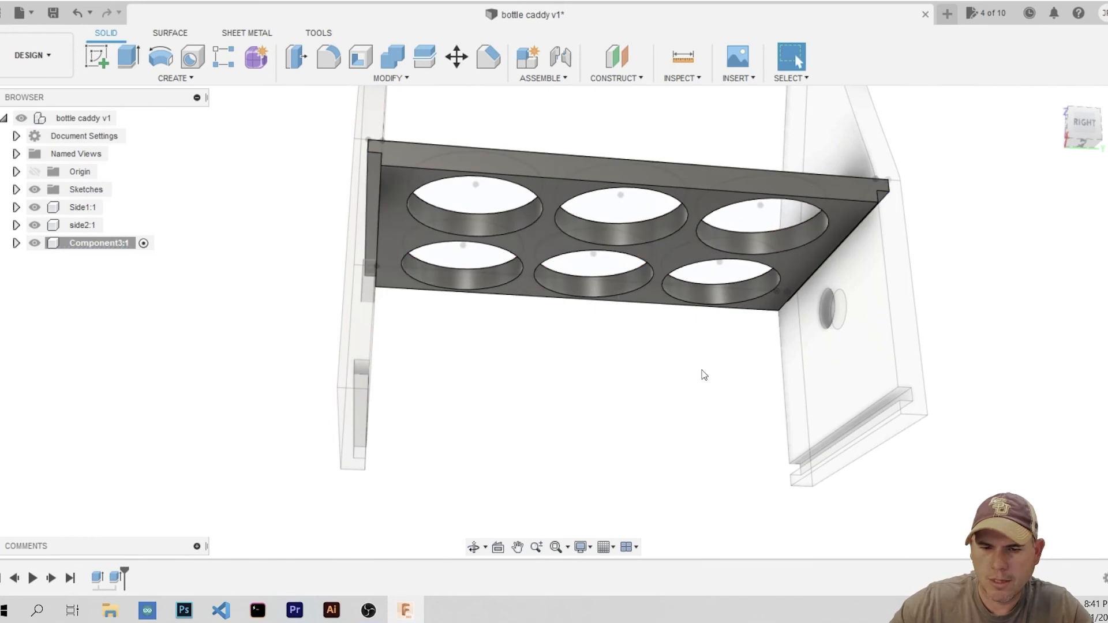
Hide the shelf component Component3 so that only the side panels and the shelf sketch show
middle_click_drag(844, 304, 775, 334, "shift")
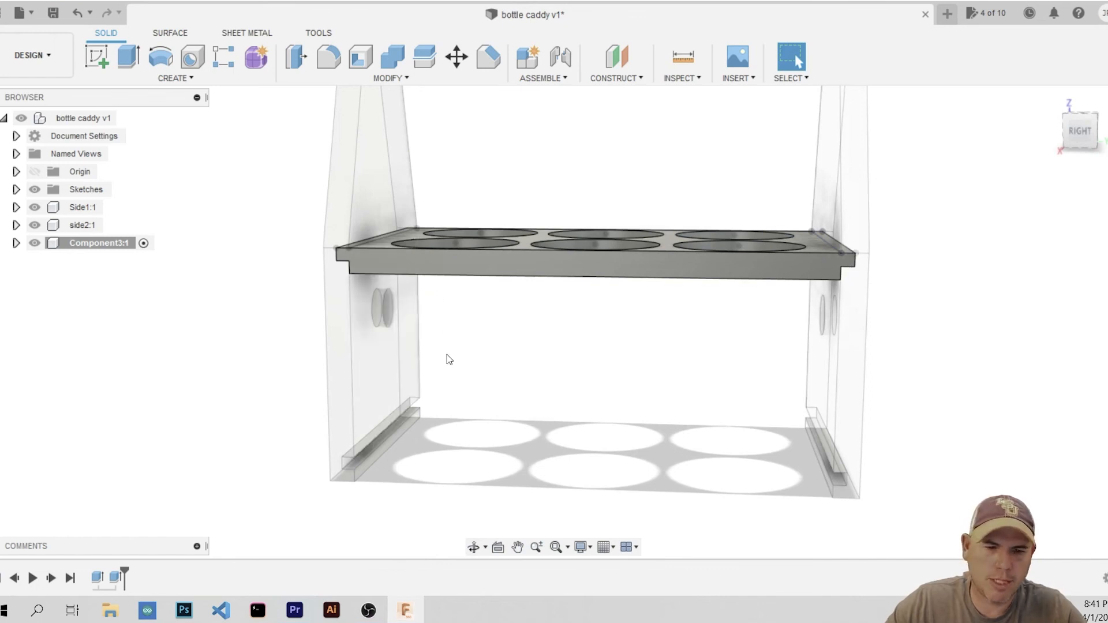
scroll(490, 365, "down", 3)
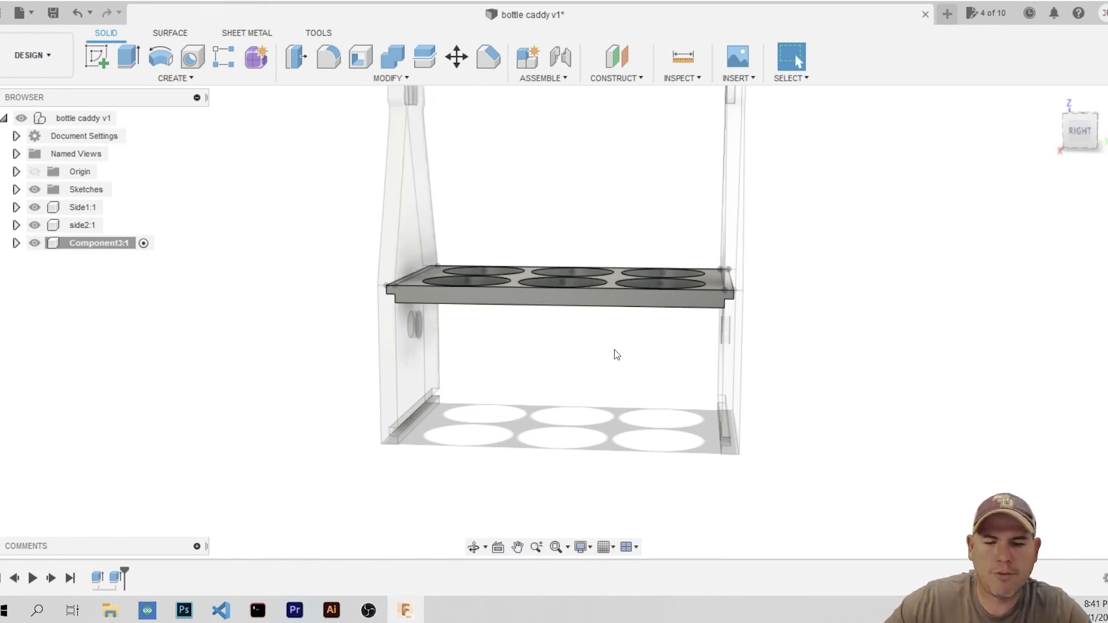
left_click(35, 243)
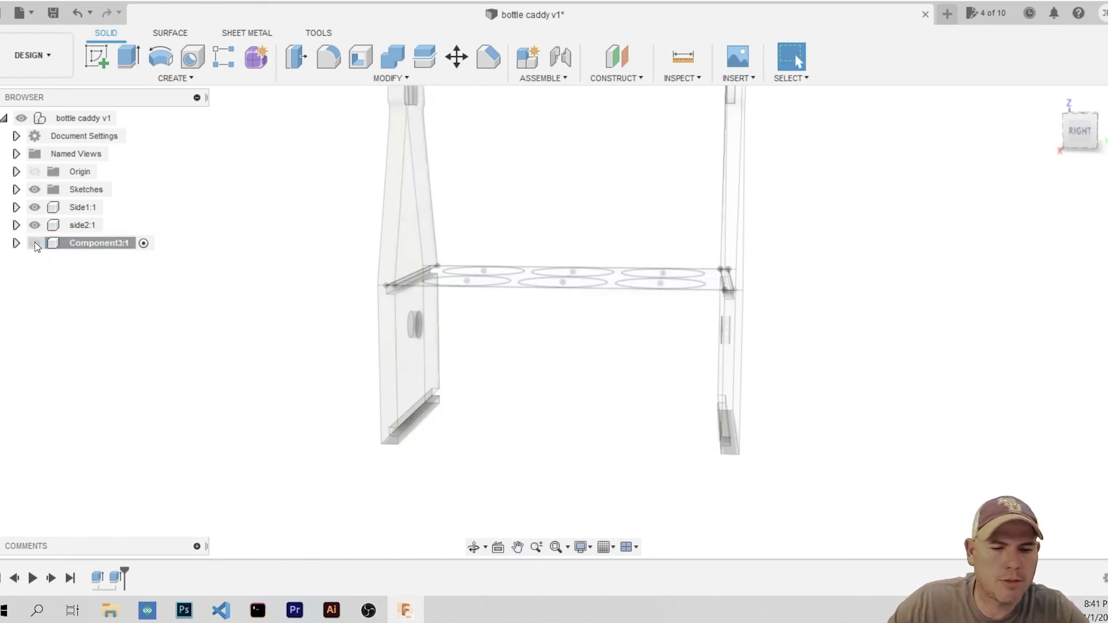
Start an extrusion of the six-hole shelf profile together with the narrow strips over both side panels' upper slots
middle_click_drag(540, 277, 531, 323, "shift")
scroll(445, 287, "up", 3)
middle_click_drag(487, 397, 493, 290, "shift")
scroll(398, 390, "up", 4)
scroll(399, 393, "up", 2)
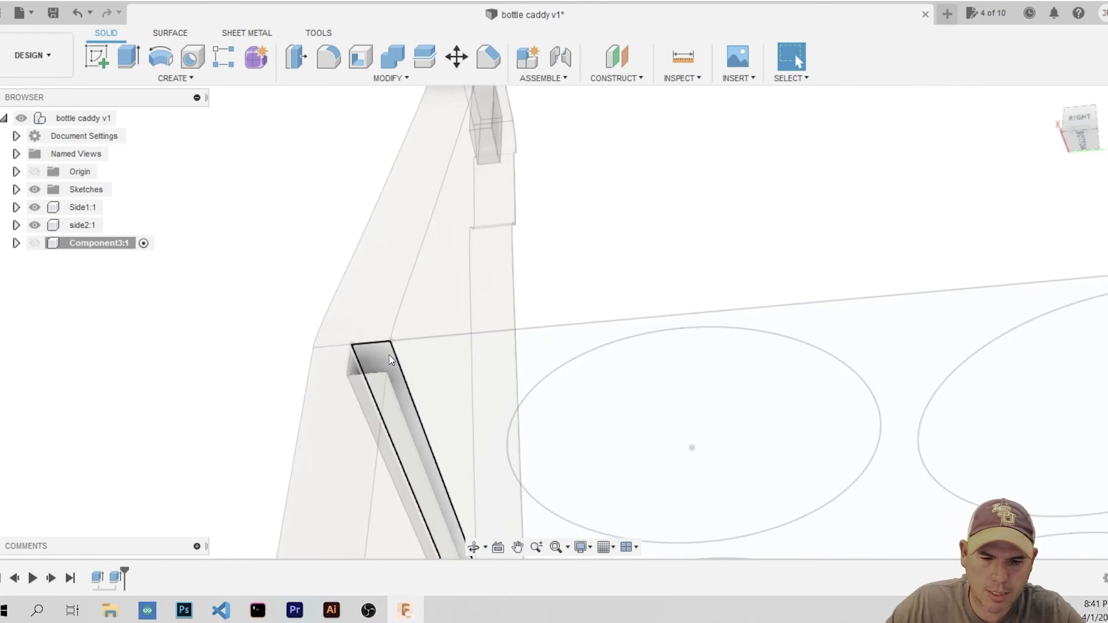
key("q")
left_click(389, 359)
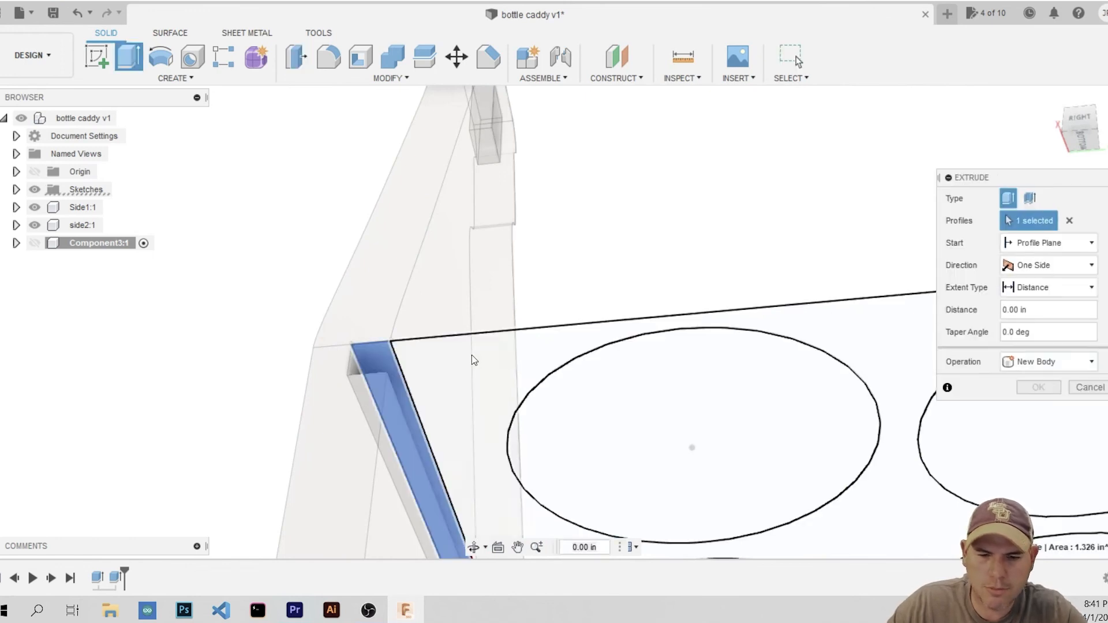
left_click(463, 368)
scroll(461, 369, "down", 3)
scroll(462, 372, "down", 3)
scroll(732, 358, "up", 3)
middle_click_drag(710, 412, 729, 405, "shift")
scroll(909, 341, "up", 4)
left_click(917, 351)
scroll(661, 436, "down", 6)
middle_click_drag(569, 439, 548, 434, "shift")
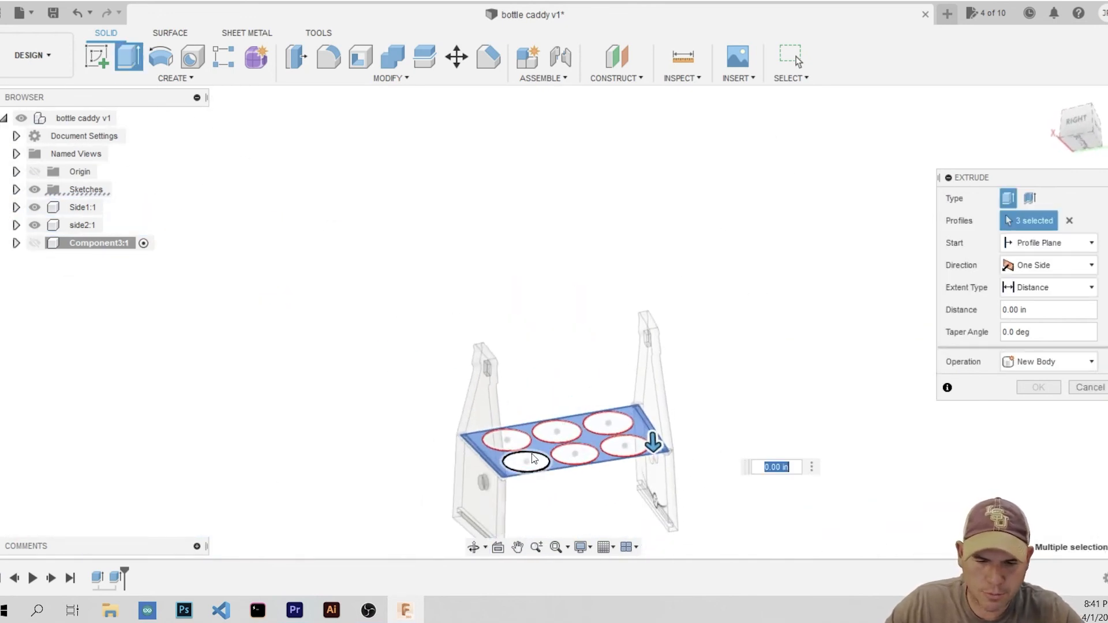
scroll(548, 434, "down", 2)
scroll(508, 513, "up", 5)
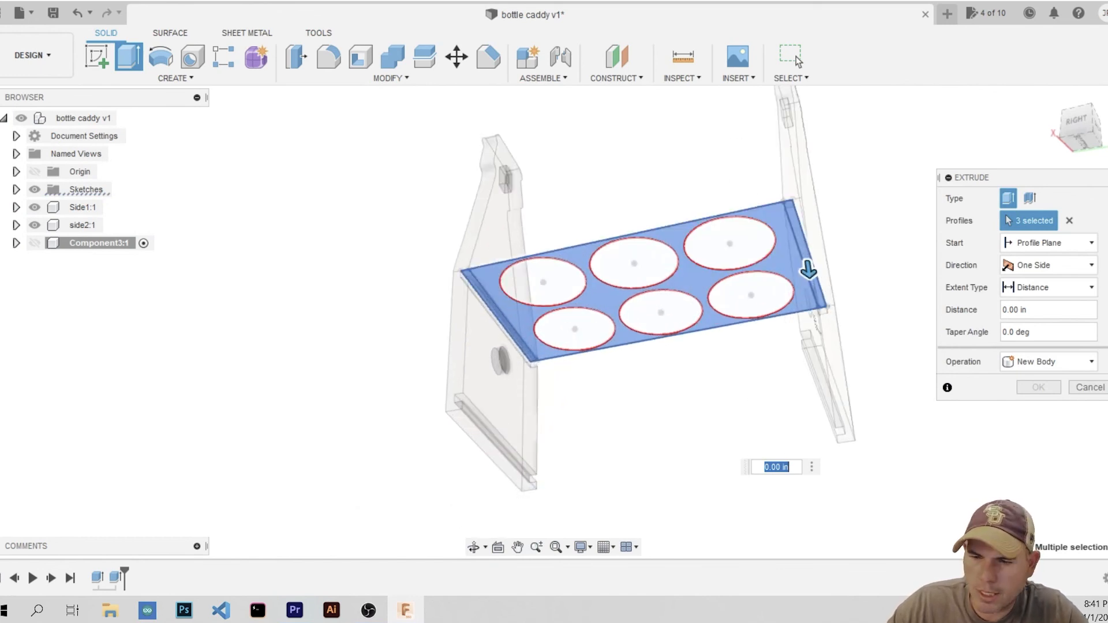
Start the extrusion from the upper face of Side1's lower slot and pull it down about 0.264 in
left_click(1047, 243)
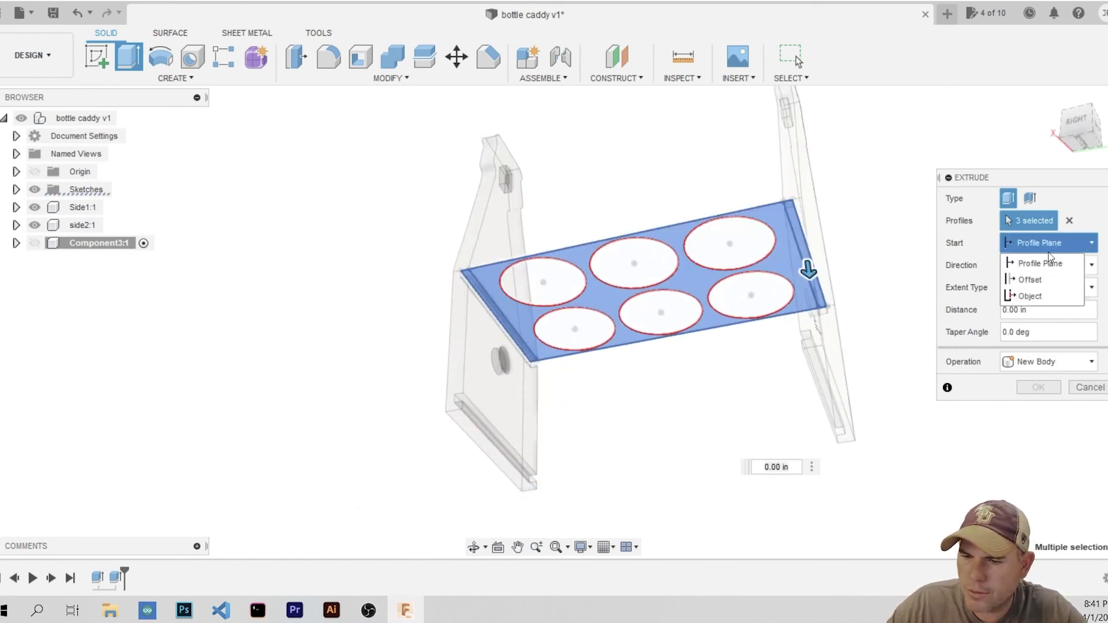
left_click(1027, 296)
scroll(547, 420, "up", 5)
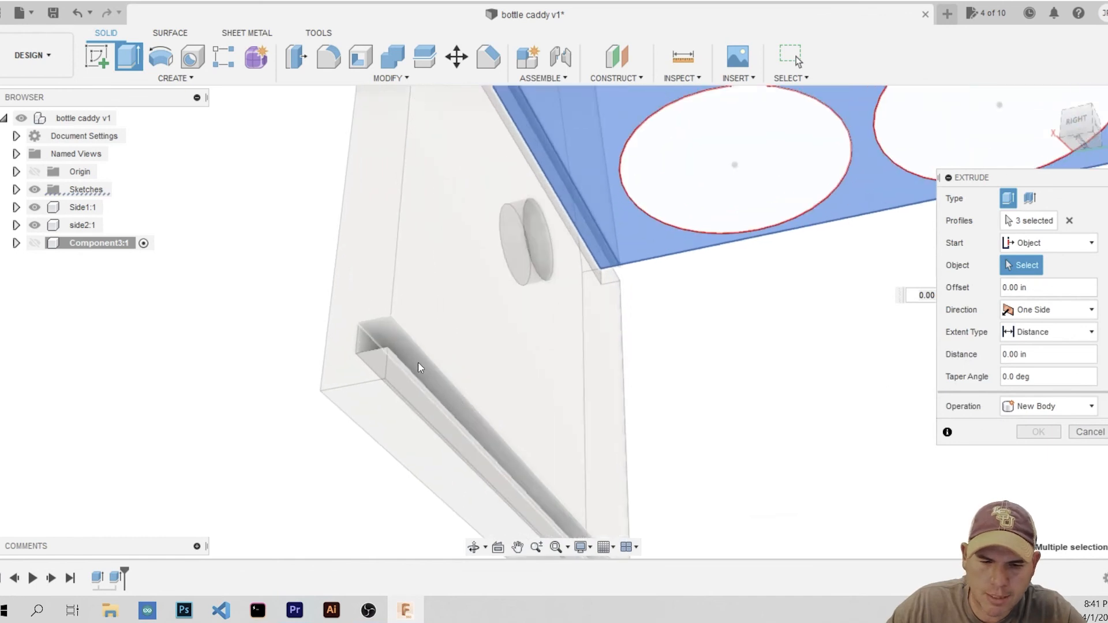
left_click(397, 342)
scroll(439, 342, "down", 8)
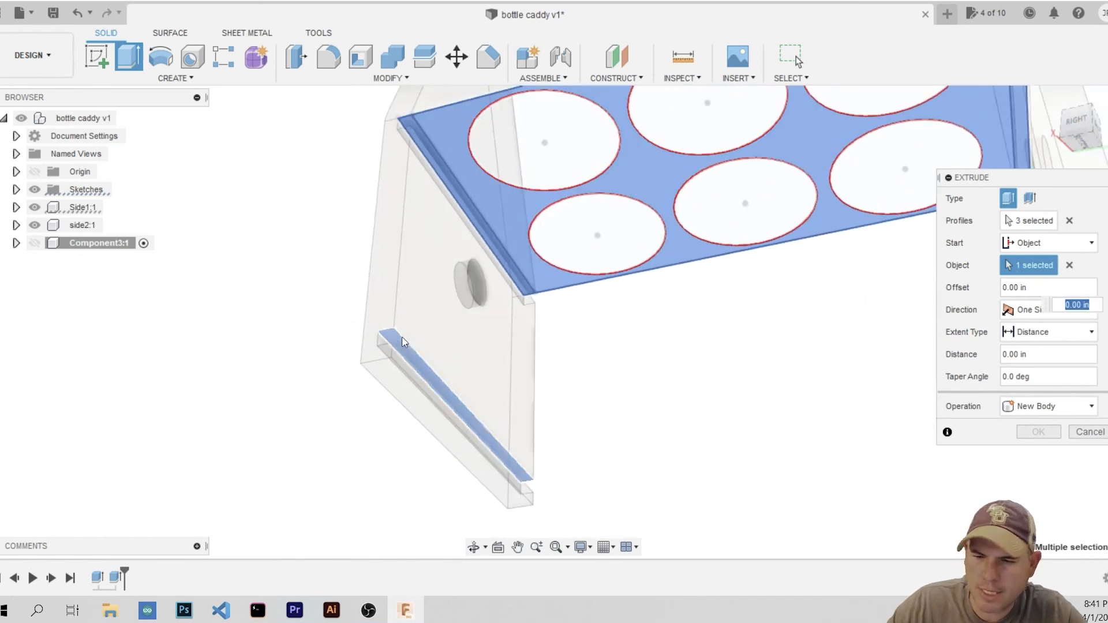
middle_click_drag(606, 425, 654, 409, "shift")
left_click_drag(718, 310, 719, 321)
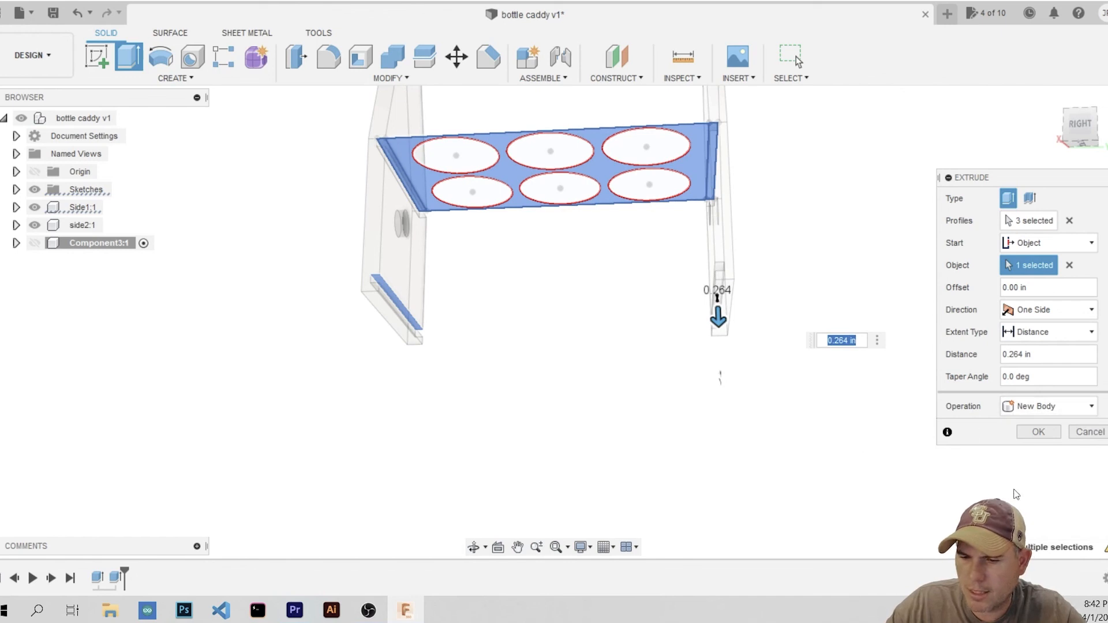
Show Component3 and extrude the lower shelf 0.241 in as a new component
left_click(1089, 407)
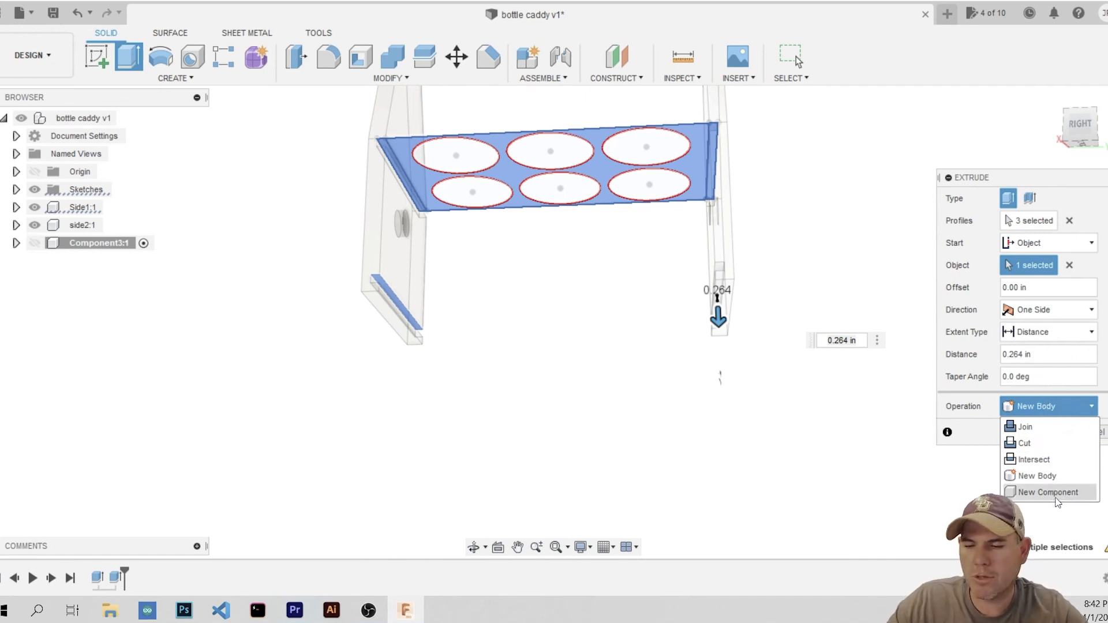
left_click(1055, 494)
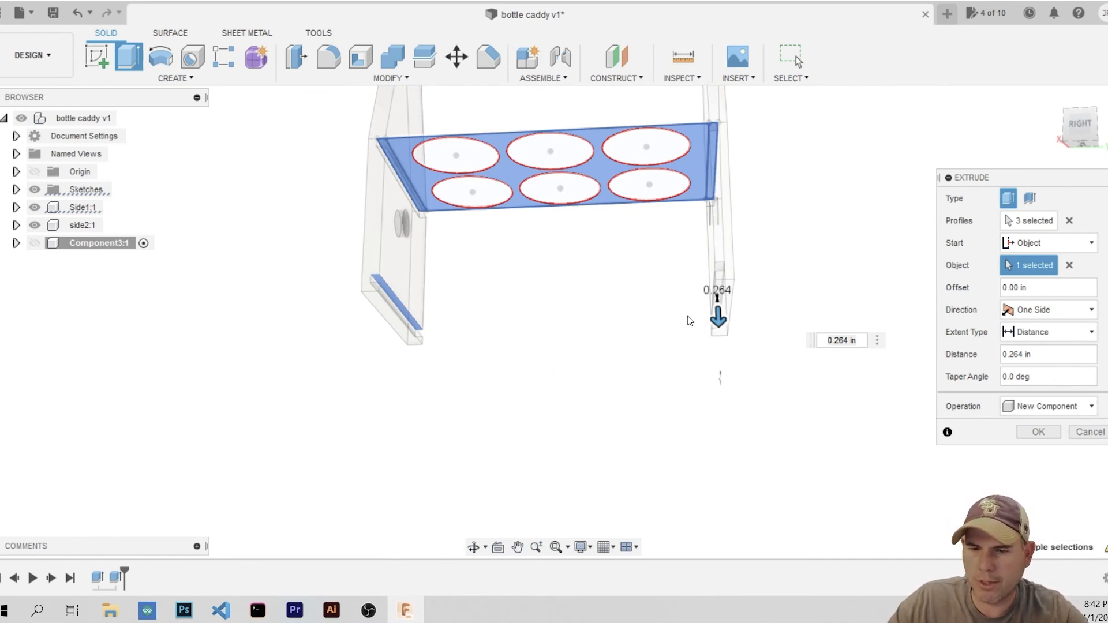
left_click_drag(715, 325, 718, 333)
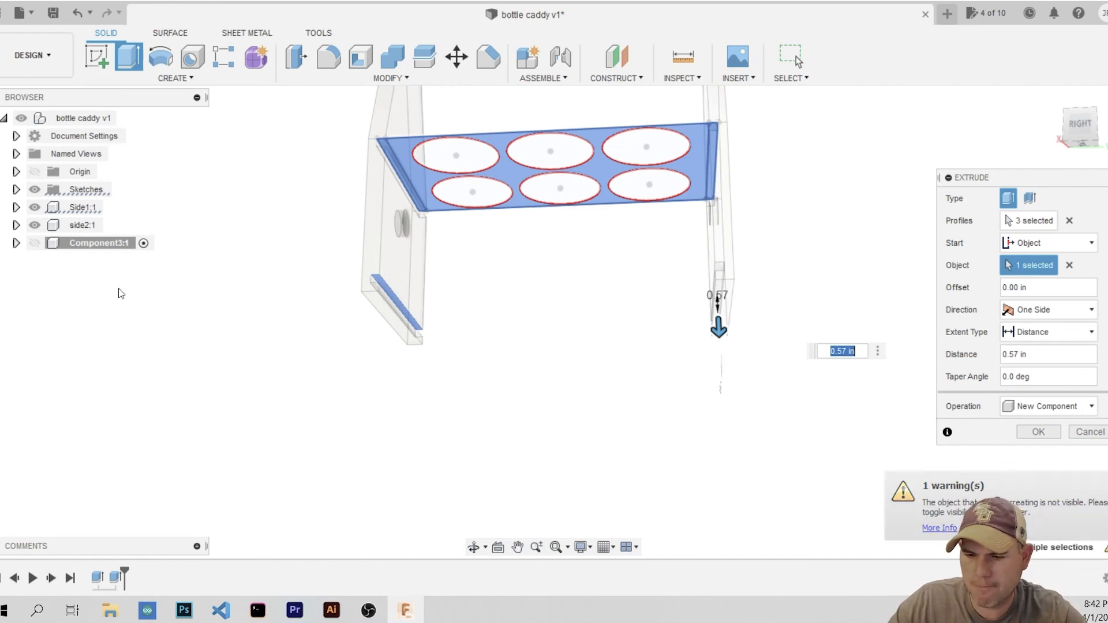
left_click(34, 243)
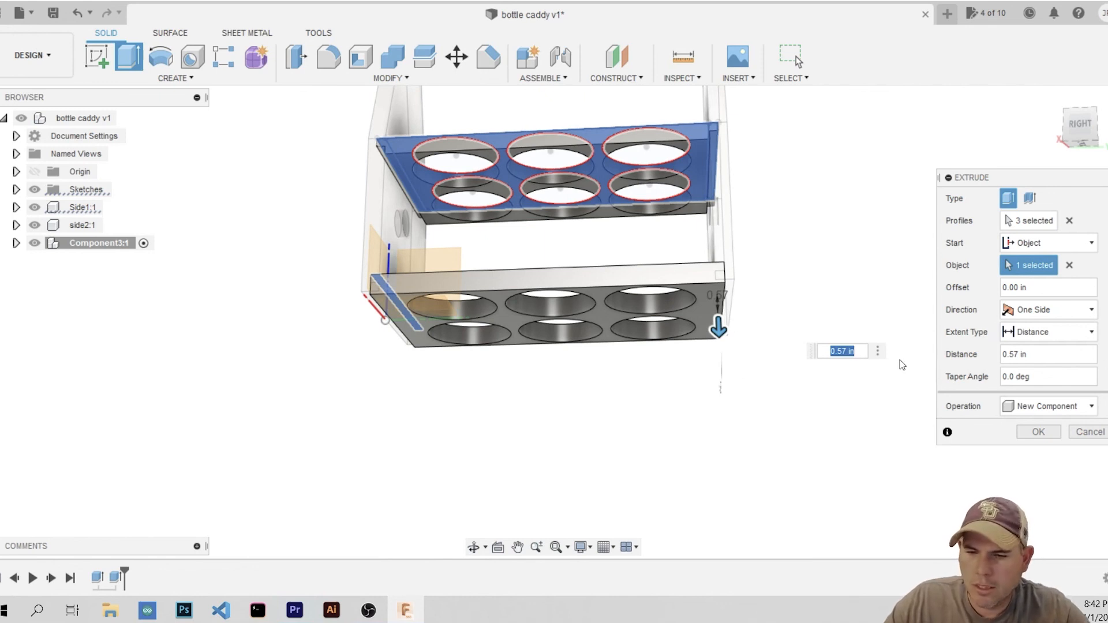
type(".241")
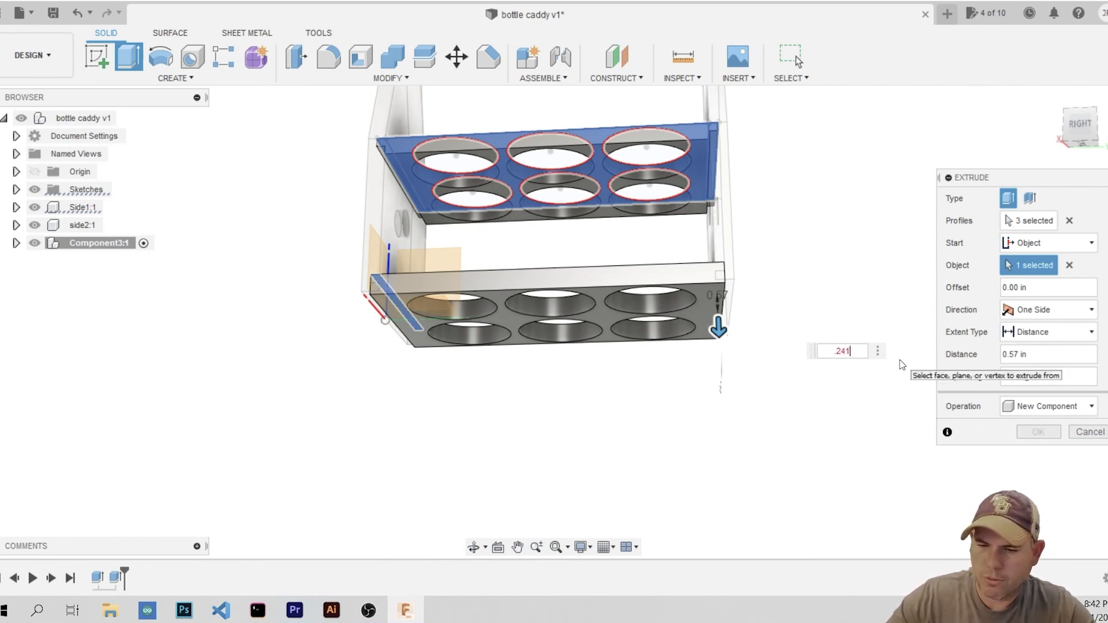
key("Return")
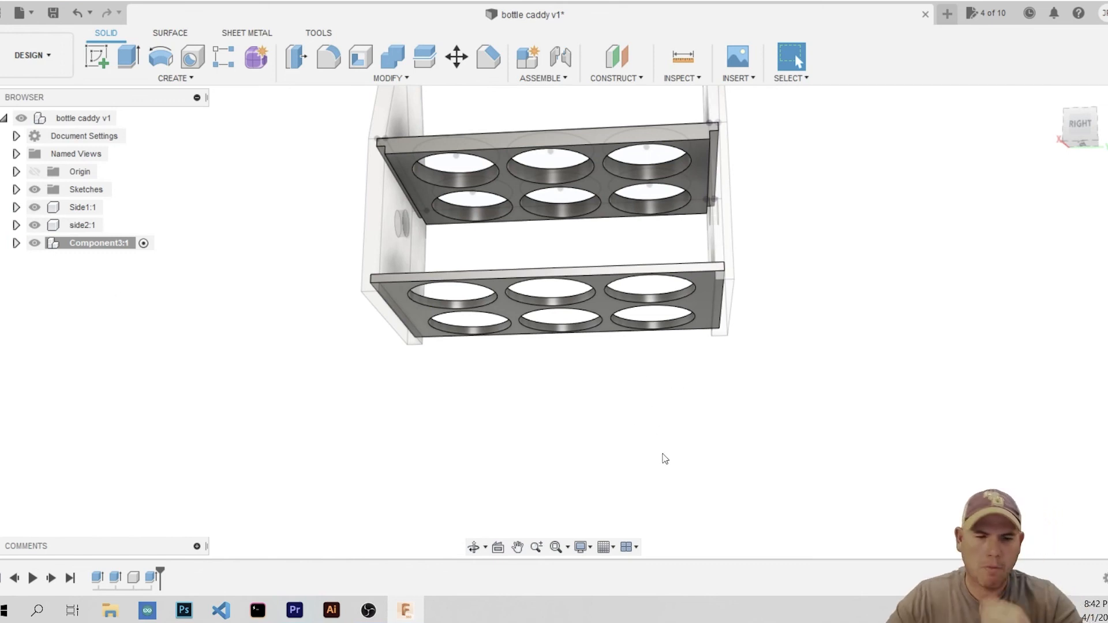
Undo the lower shelf extrusion and redo it
key("ctrl+z")
key("ctrl+z")
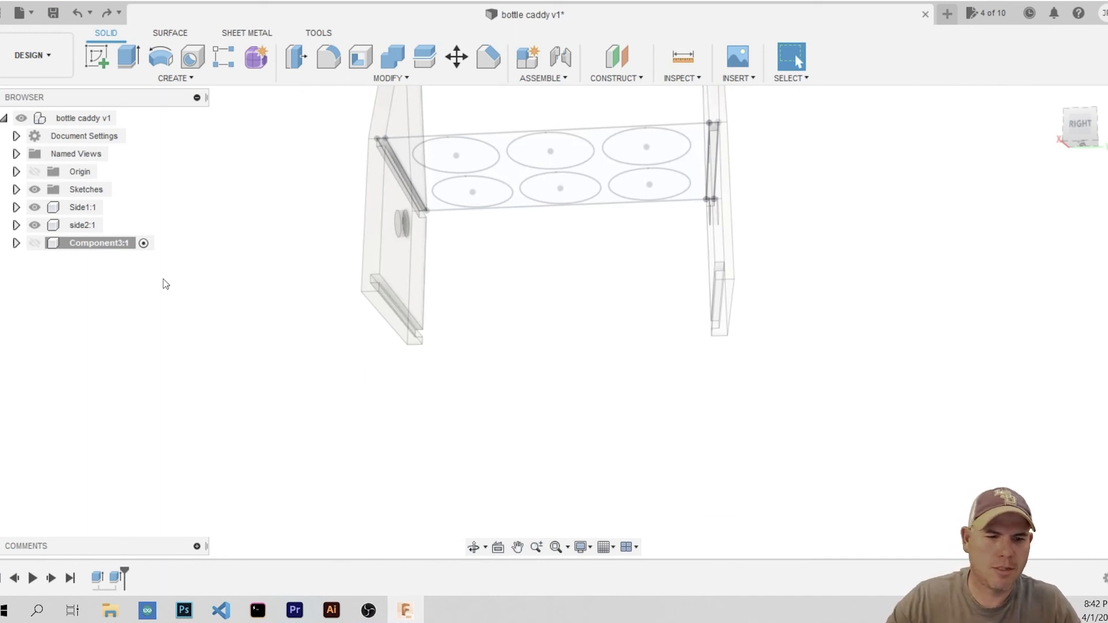
left_click(144, 243)
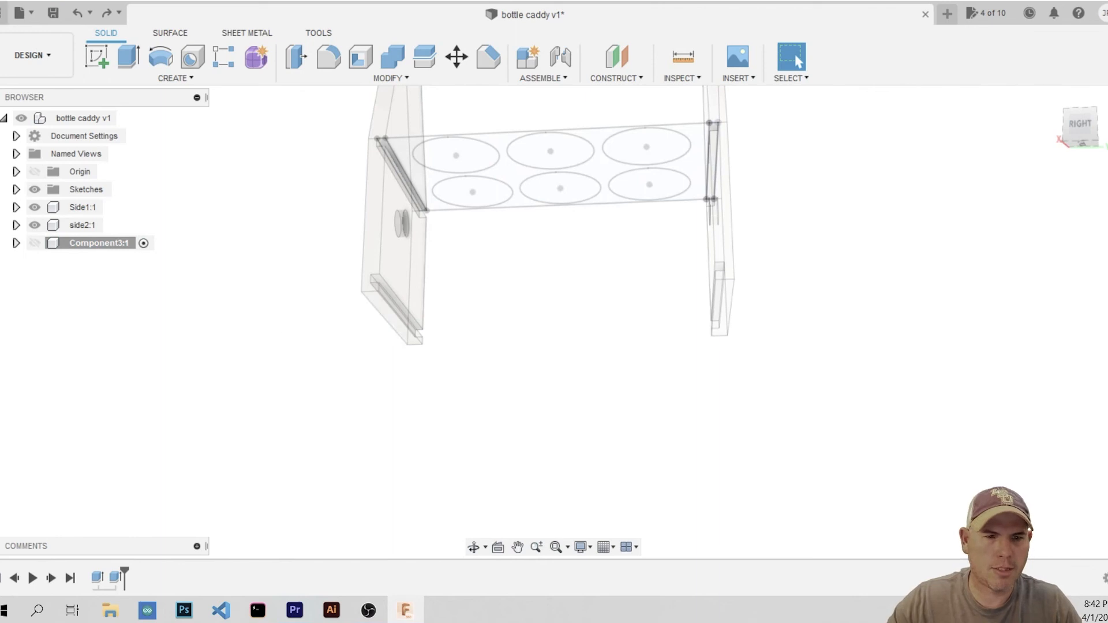
left_click(107, 13)
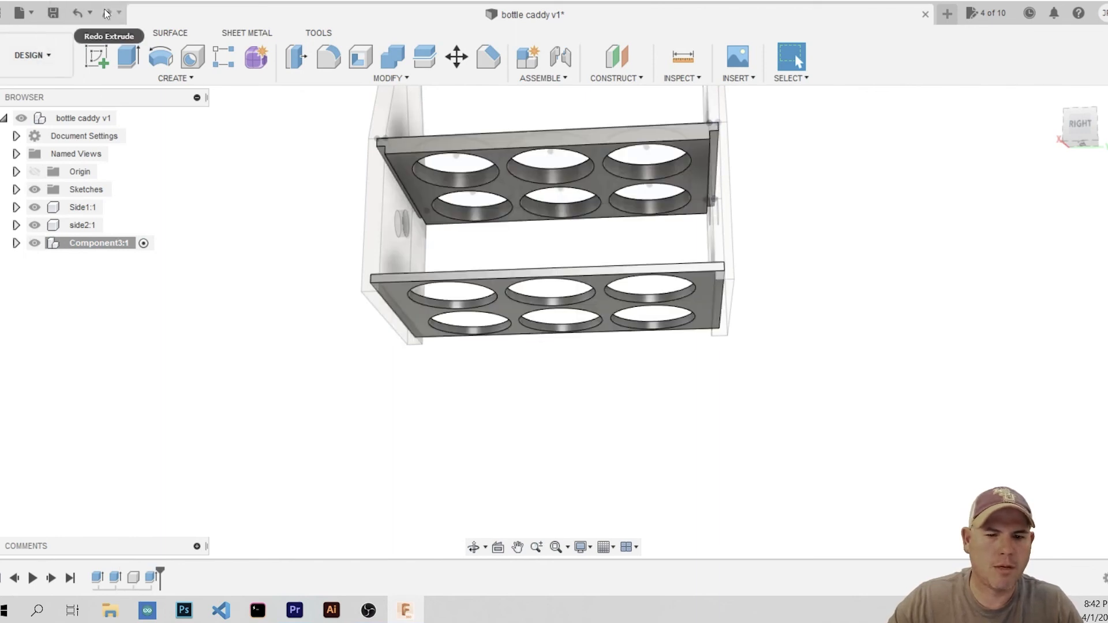
Undo the lower shelf extrusion nested in Component3 and activate the top-level bottle caddy v1 component
left_click(16, 243)
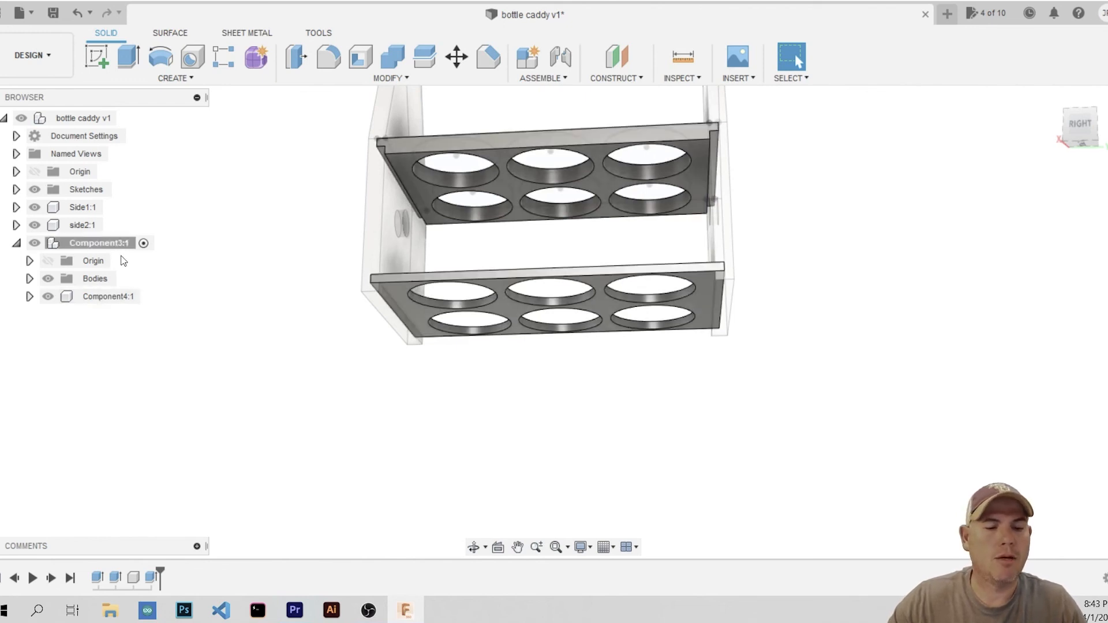
left_click(144, 243)
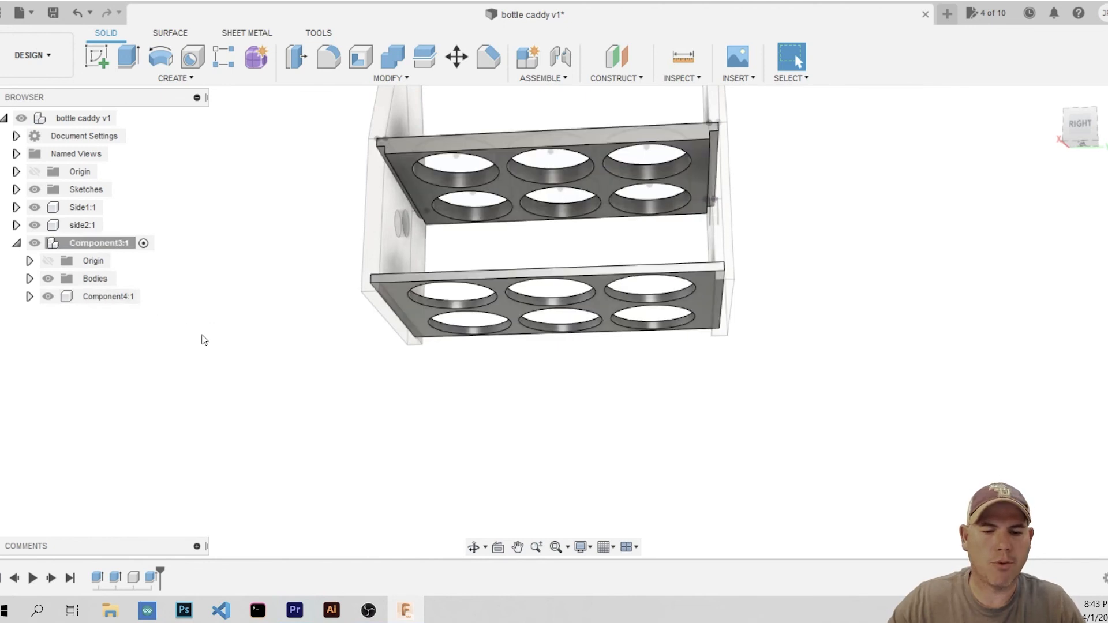
key("ctrl+z")
key("ctrl+z")
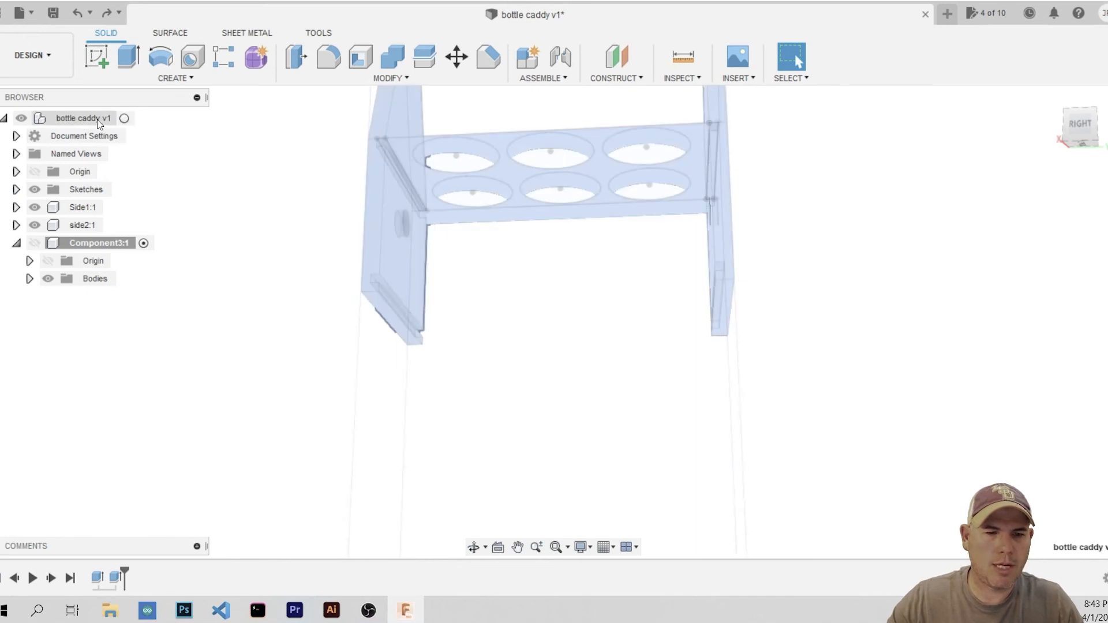
left_click(124, 119)
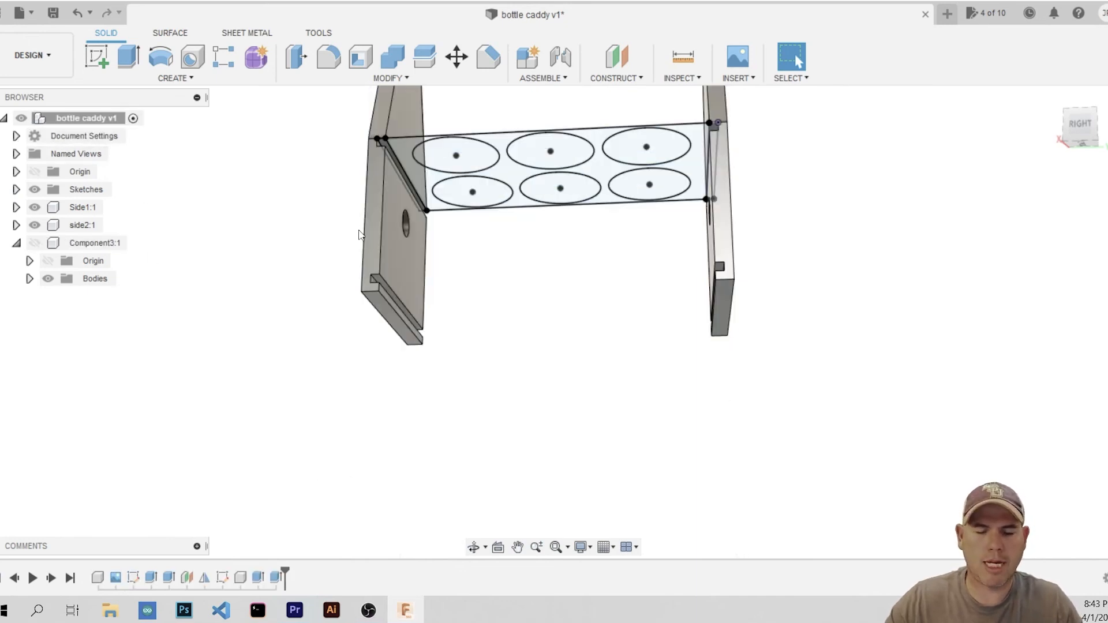
scroll(397, 151, "up", 5)
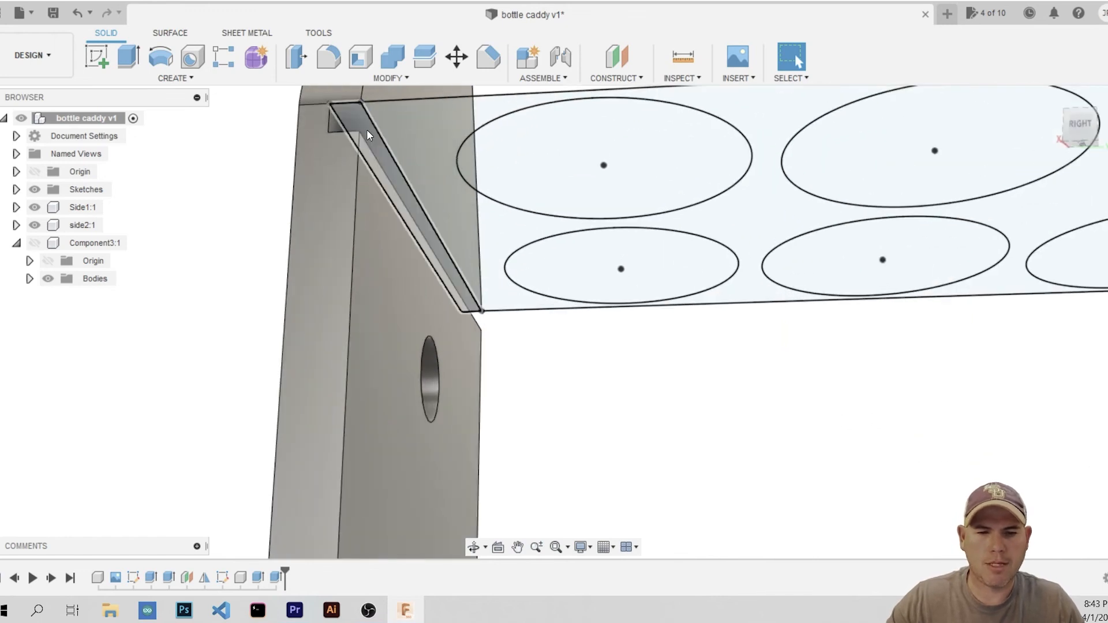
Start an extrusion of the shelf sketch's three profiles: the plate with six bottle holes and the narrow slot strip at each end
left_click(366, 132)
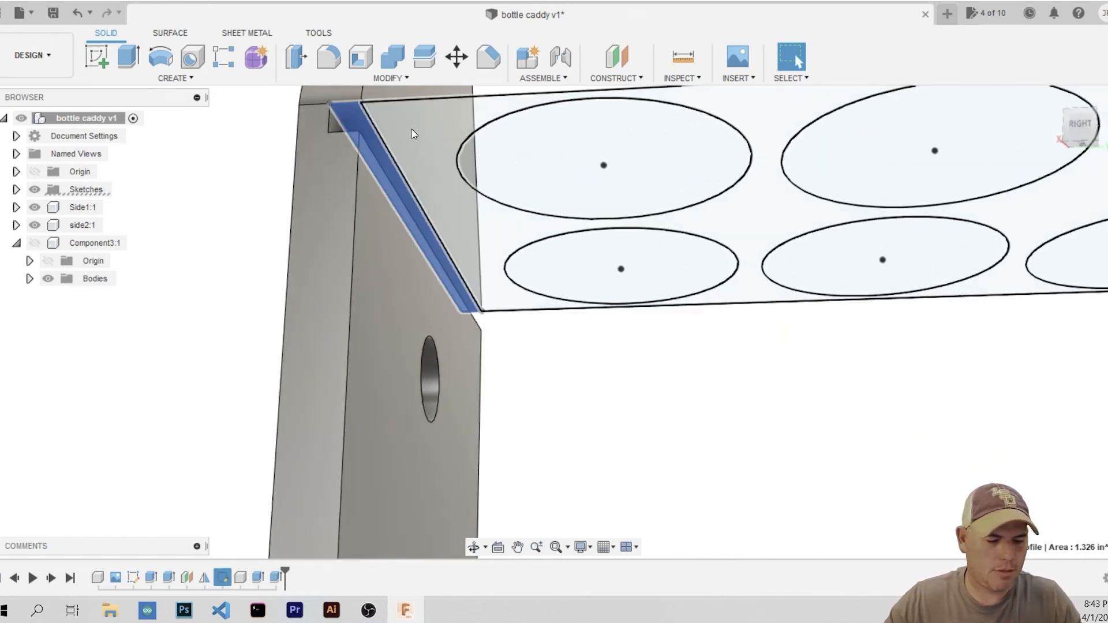
left_click(412, 128)
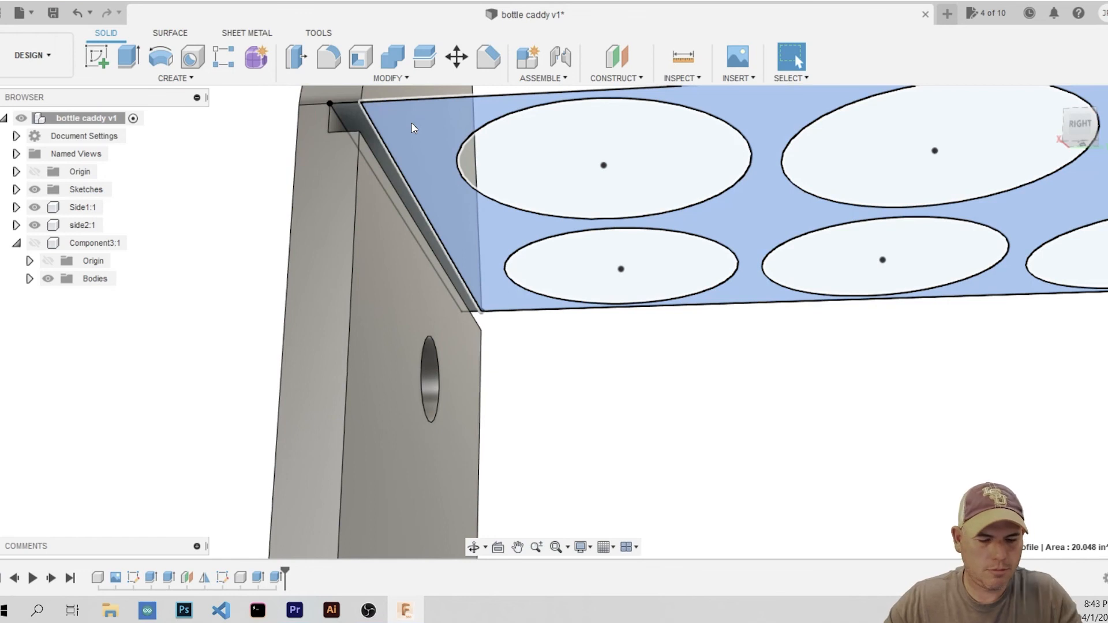
key("e")
left_click(352, 112)
scroll(442, 194, "down", 5)
middle_click_drag(442, 194, 673, 267, "shift")
middle_click_drag(703, 307, 514, 302)
scroll(804, 216, "up", 4)
scroll(803, 214, "up", 2)
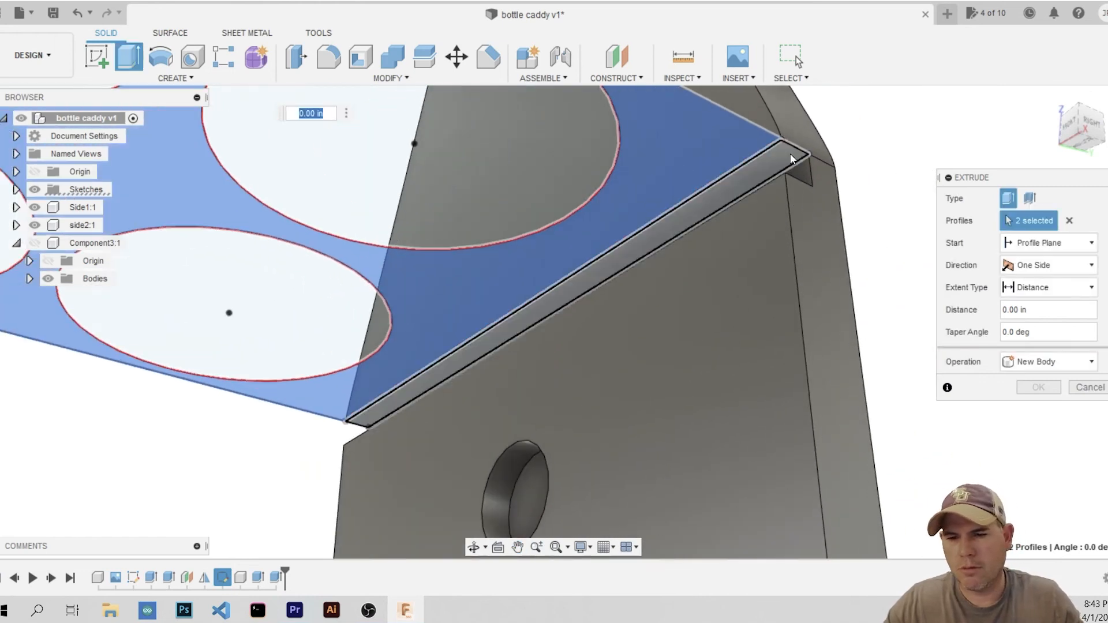
left_click(790, 154)
scroll(565, 371, "down", 6)
middle_click_drag(442, 376, 404, 400, "shift")
scroll(479, 337, "down", 4)
scroll(354, 469, "up", 3)
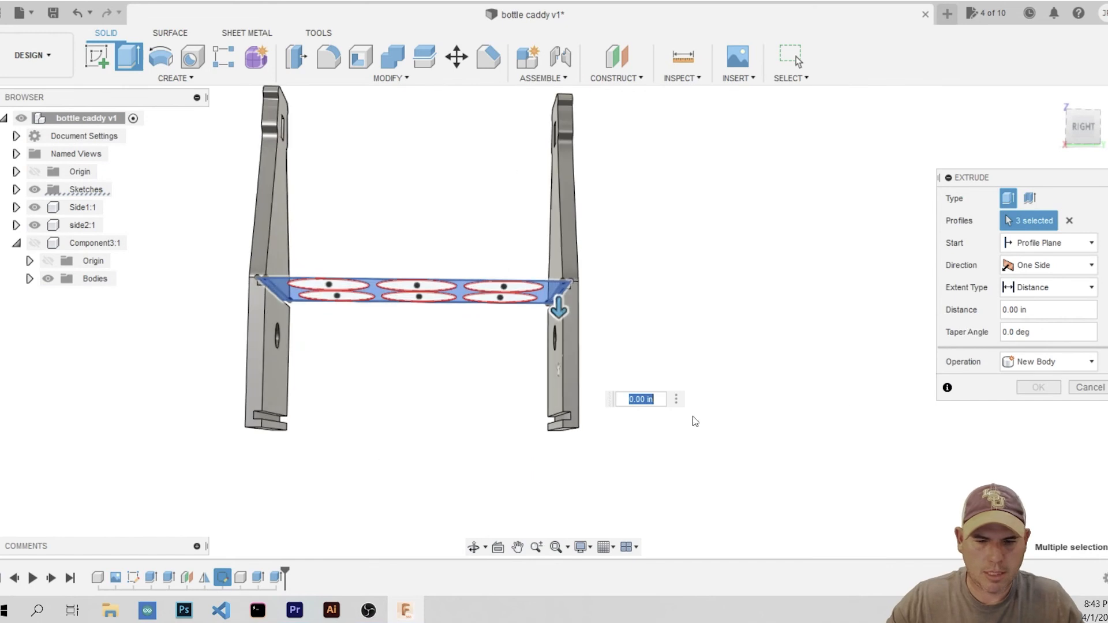
Extrude the three shelf profiles 0.241 in as a new component, starting from the upper face of Side1's lower slot
left_click(1047, 242)
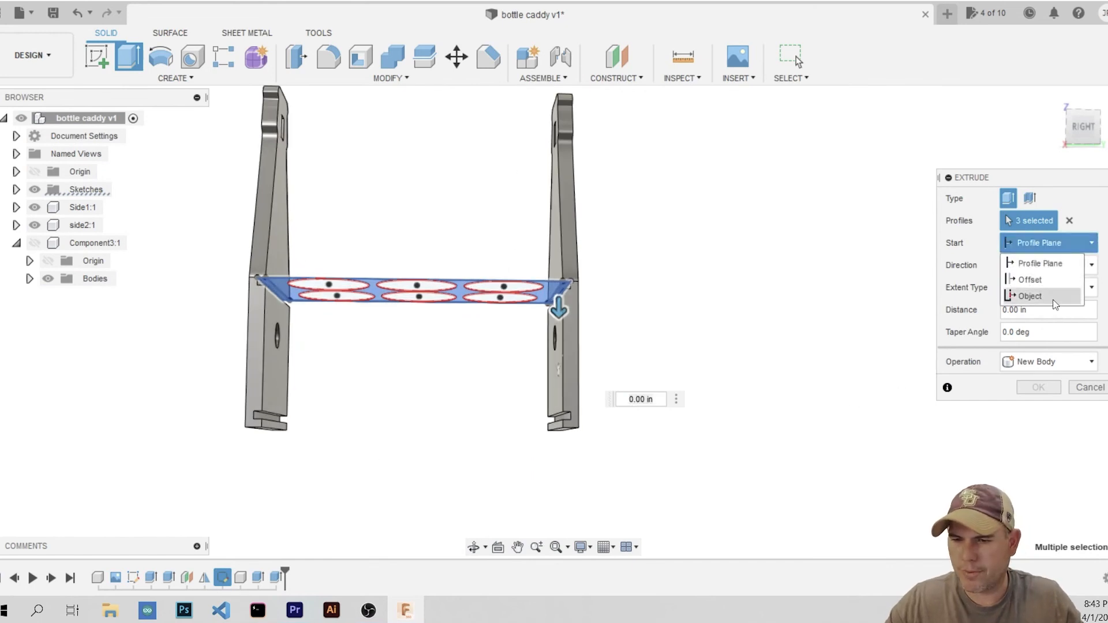
left_click(1030, 296)
mouse_move(291, 389)
middle_mouse_down("shift")
mouse_move(450, 415)
mouse_move(276, 398)
middle_mouse_up("shift")
scroll(276, 398, "up", 5)
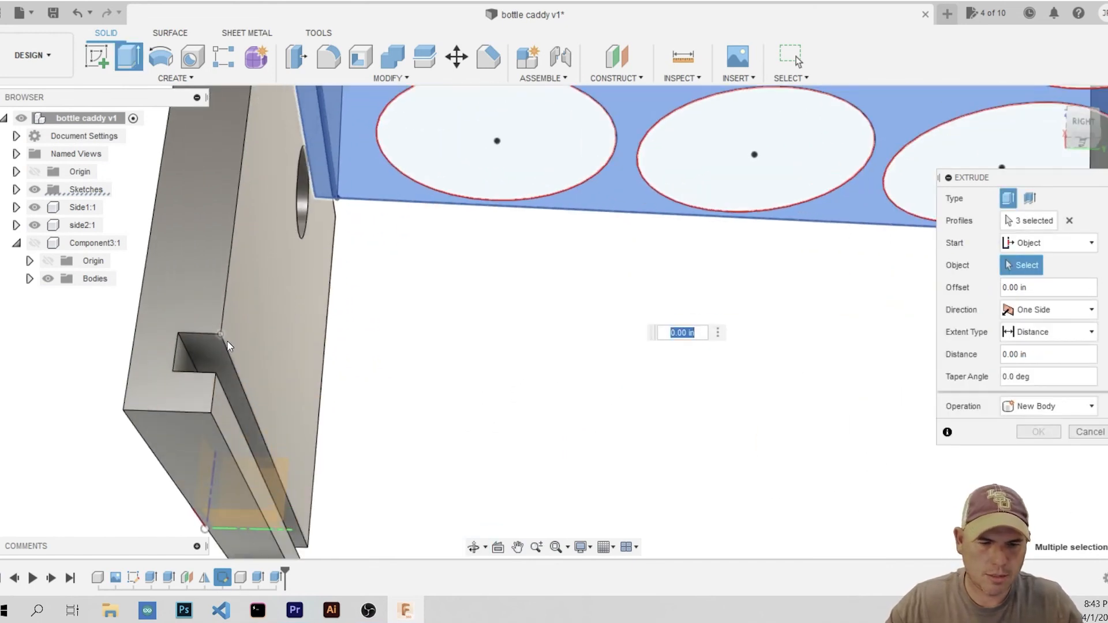
left_click(251, 364)
scroll(562, 413, "down", 3)
scroll(562, 414, "down", 2)
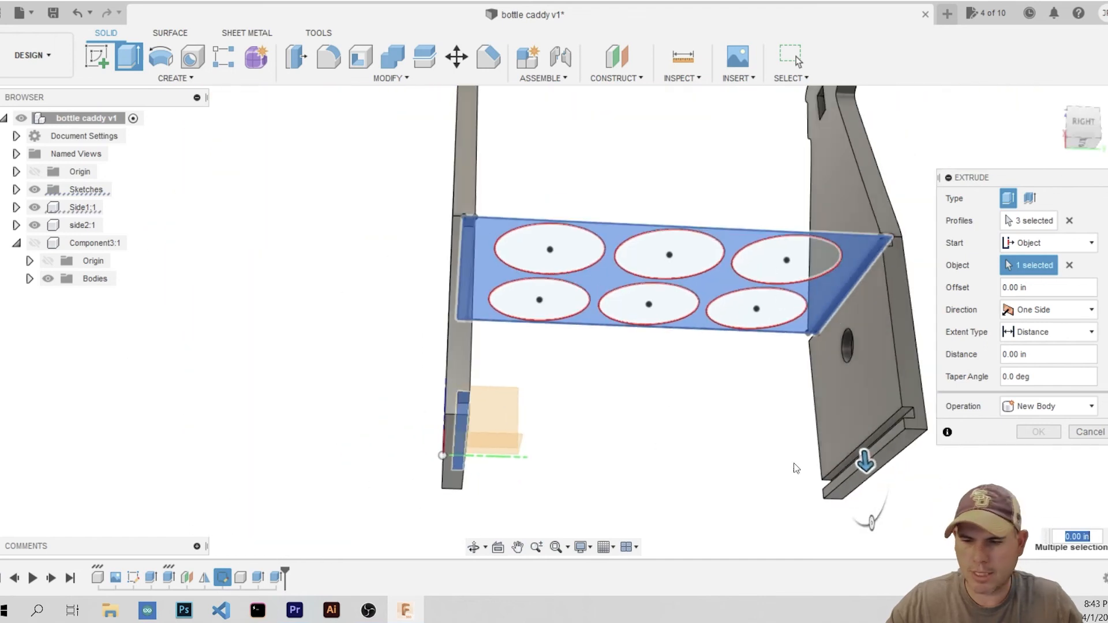
left_click_drag(865, 454, 866, 472)
left_click(1088, 407)
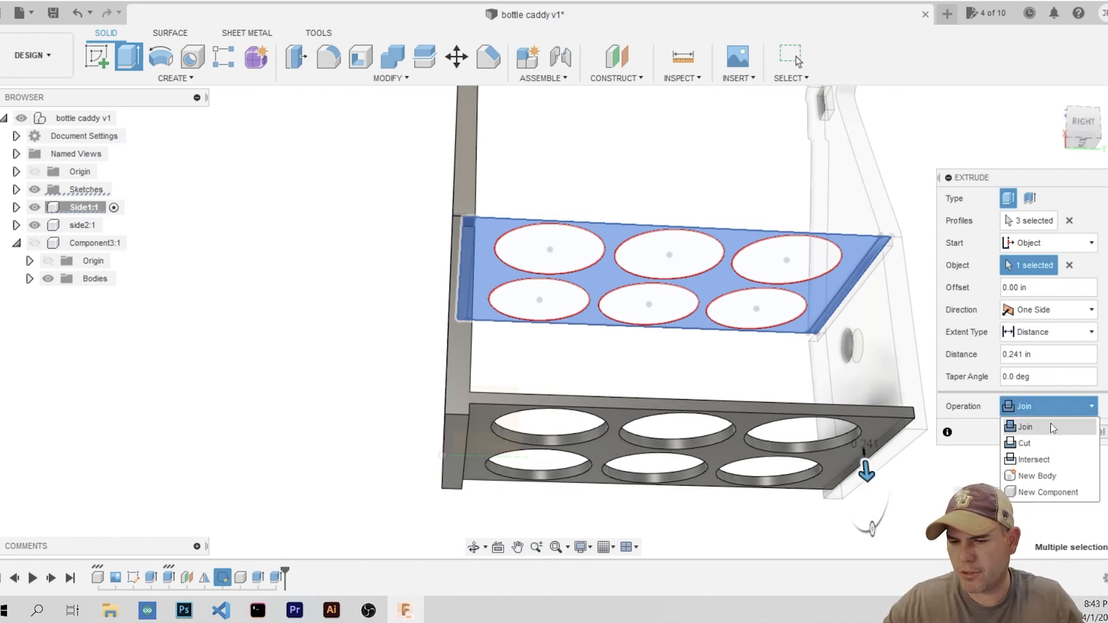
left_click(1067, 489)
left_click(1022, 494)
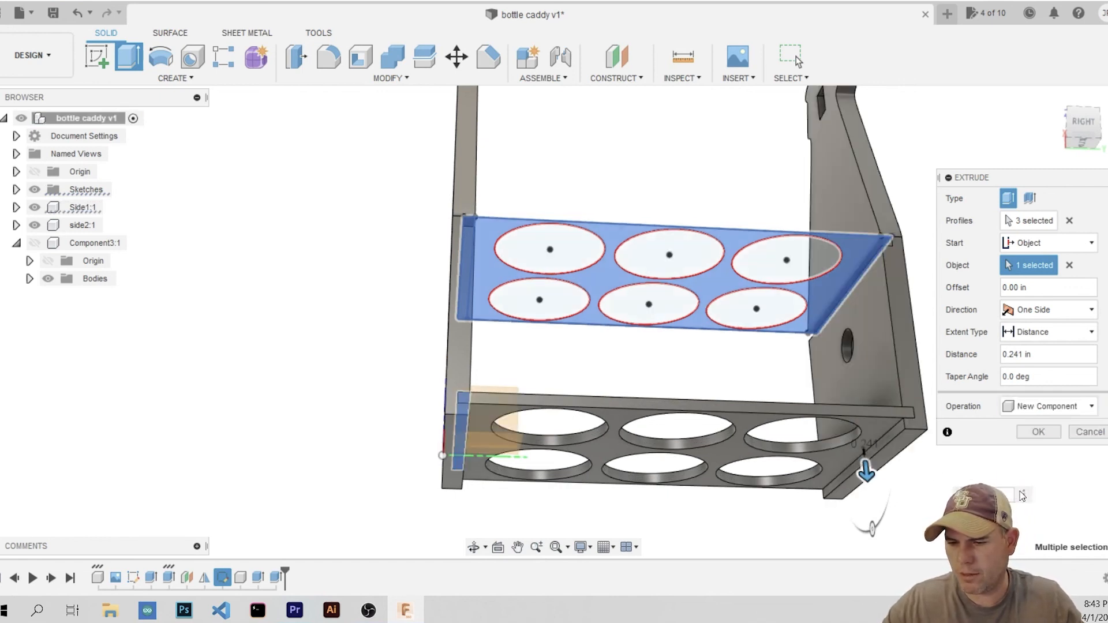
left_click(1038, 432)
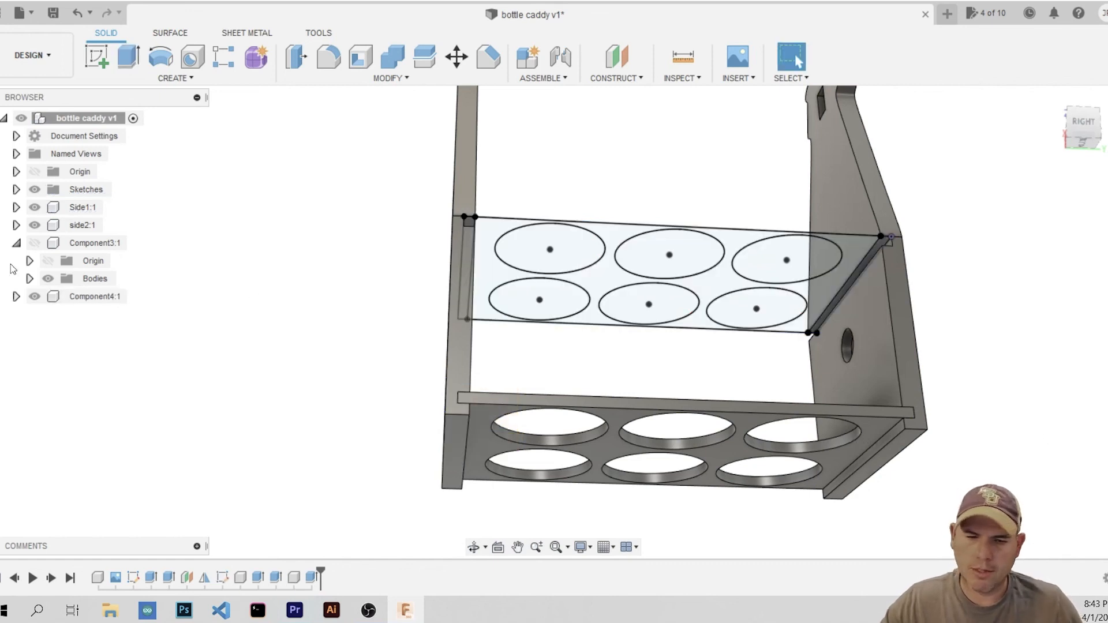
Rename Component4 as bottom and Component3 as divider
left_click(86, 297)
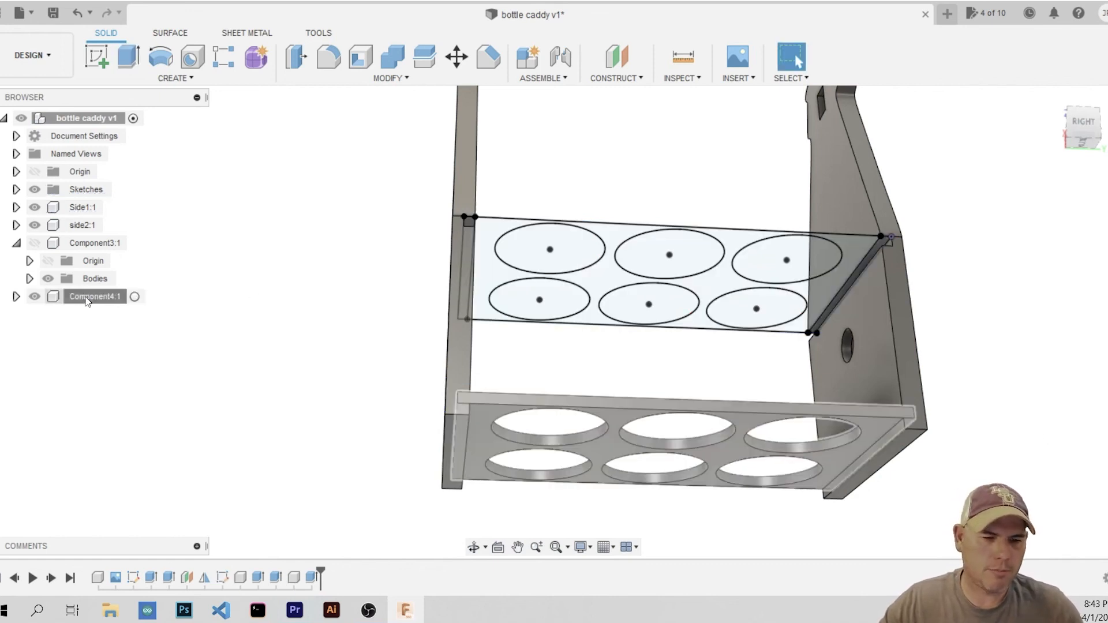
double_click(87, 297)
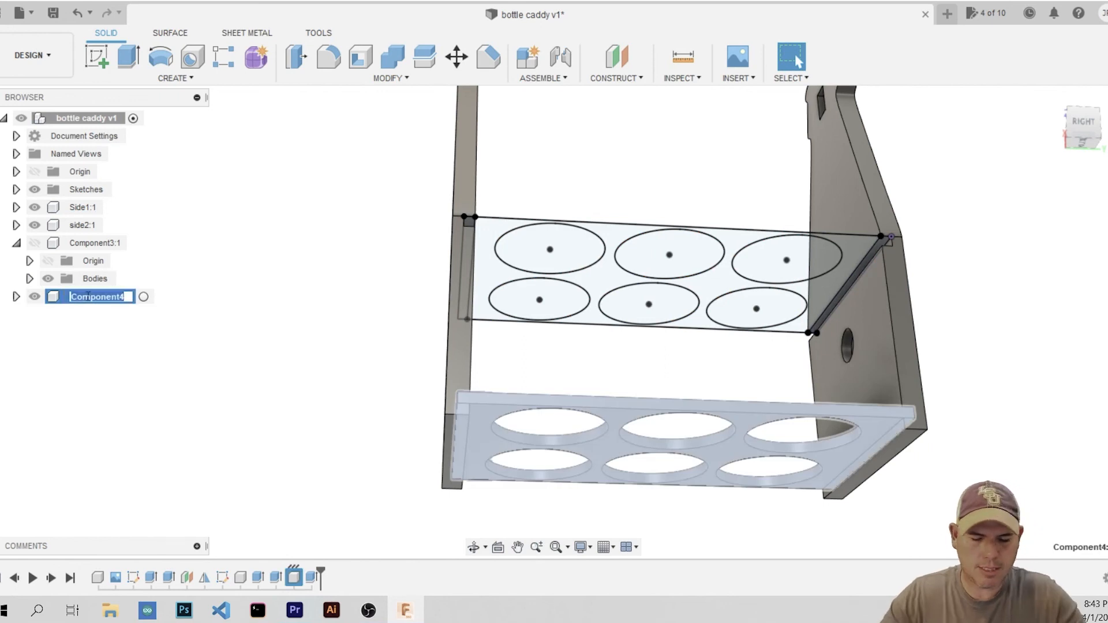
type("bottom")
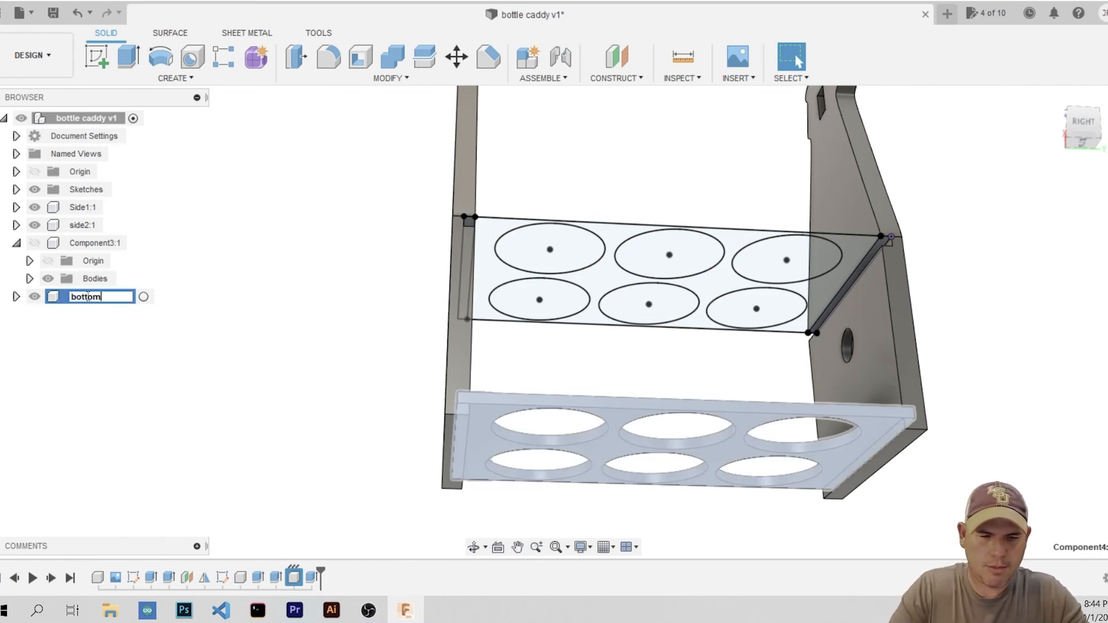
key("Return")
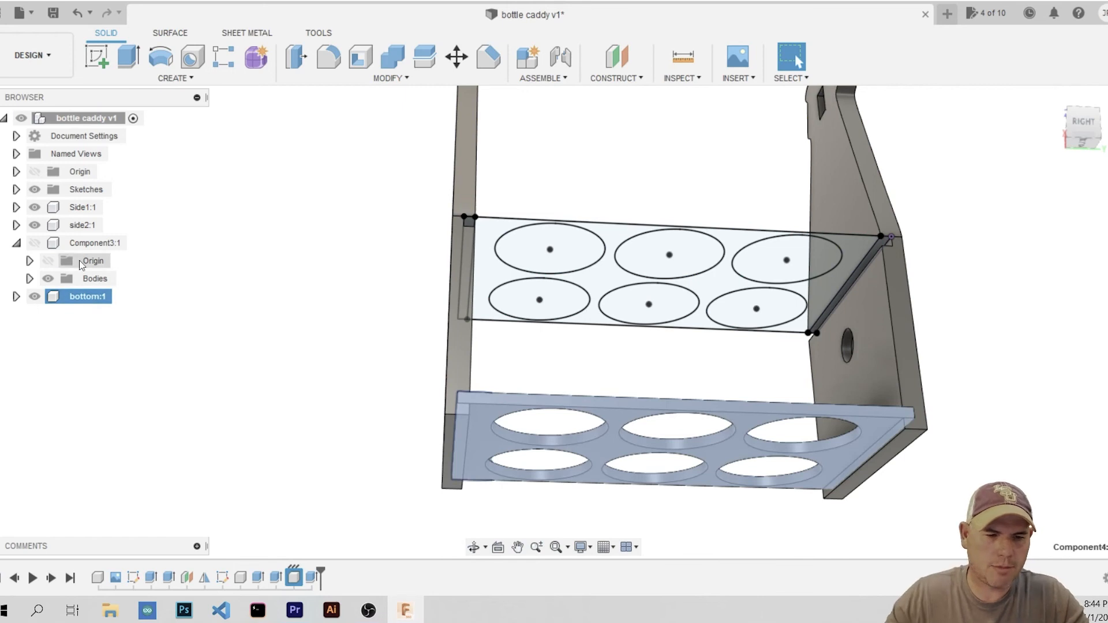
left_click(92, 244)
double_click(92, 243)
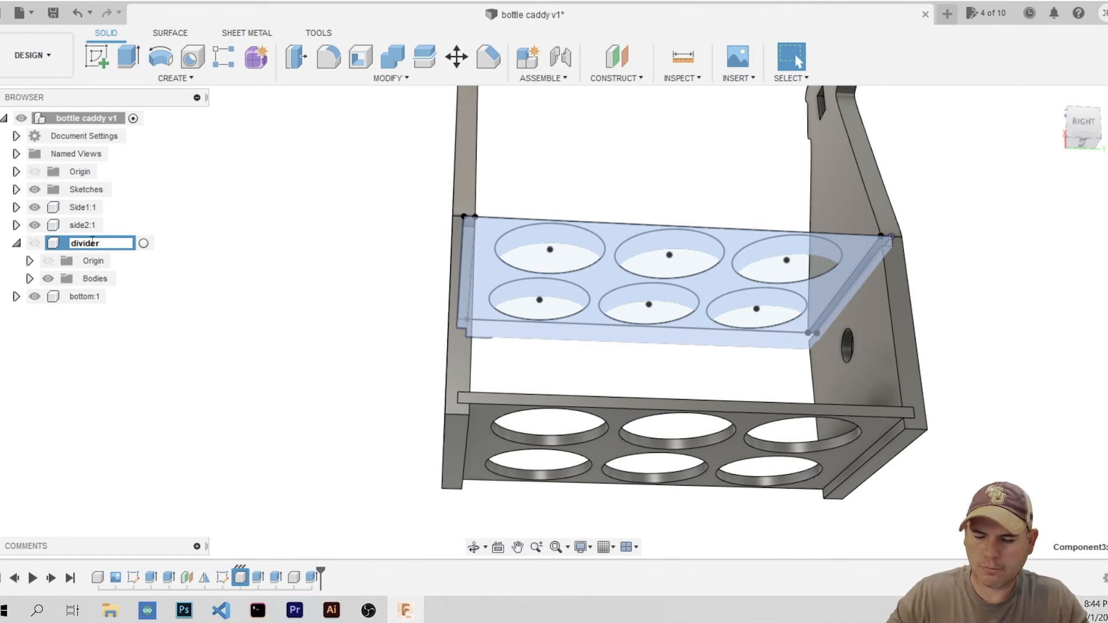
key("Return")
Examine how the bottom shelf fits between the side panels from below and above
scroll(203, 311, "down", 5)
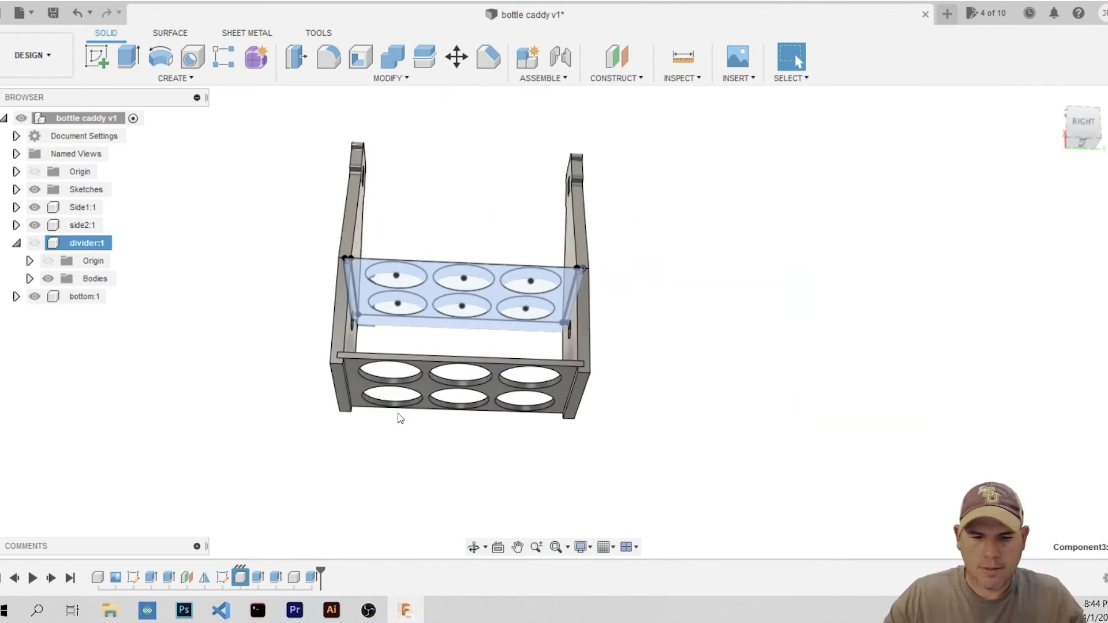
scroll(401, 418, "up", 3)
scroll(348, 389, "up", 5)
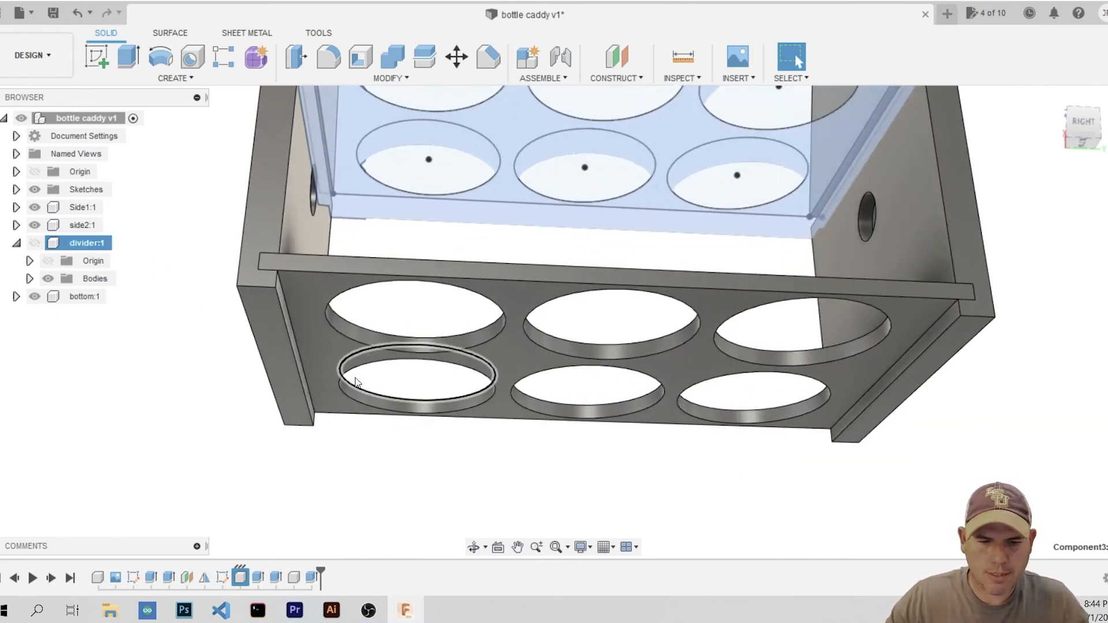
middle_click_drag(424, 306, 445, 348, "shift")
scroll(448, 338, "down", 5)
middle_click_drag(515, 263, 525, 271, "shift")
scroll(536, 173, "up", 5)
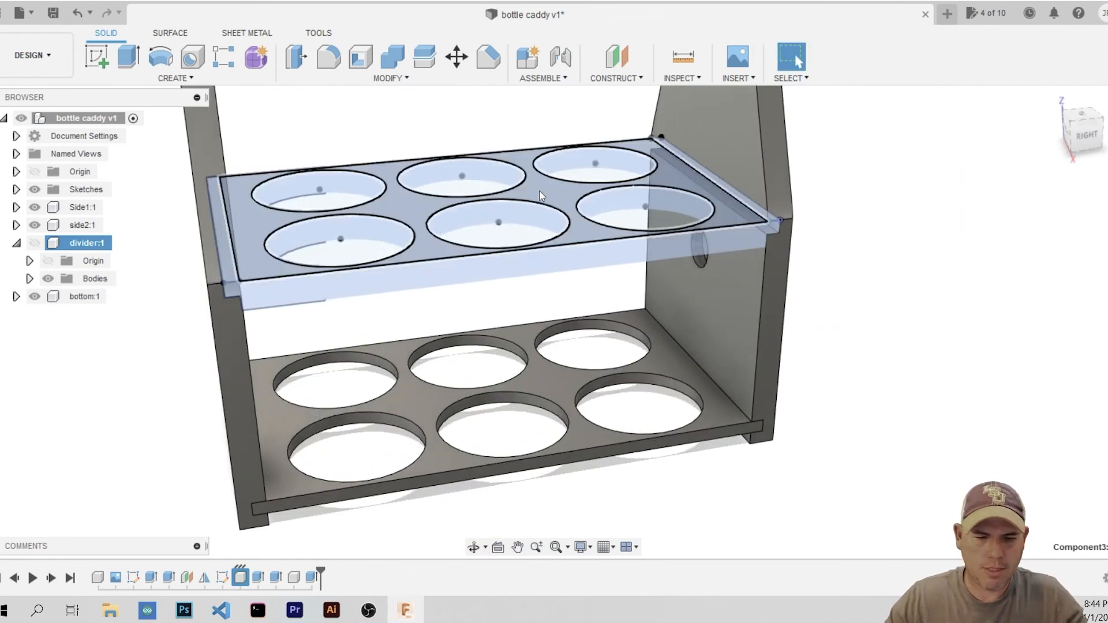
key("q")
left_click(549, 183)
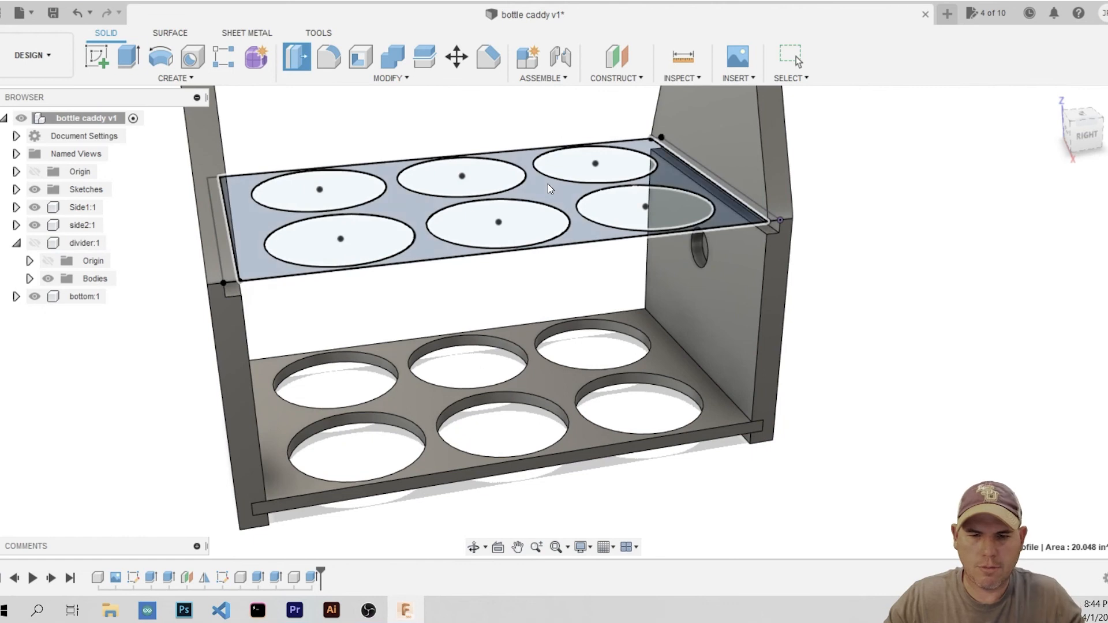
scroll(540, 224, "down", 5)
middle_click_drag(562, 379, 502, 405, "shift")
scroll(502, 405, "up", 4)
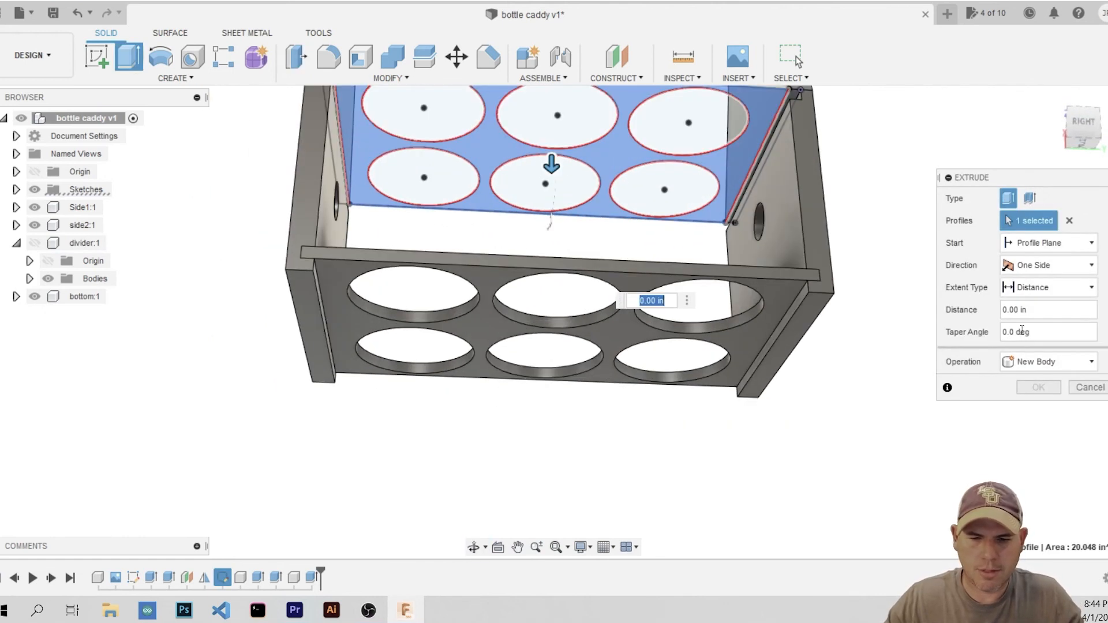
left_click(1047, 243)
left_click(1030, 296)
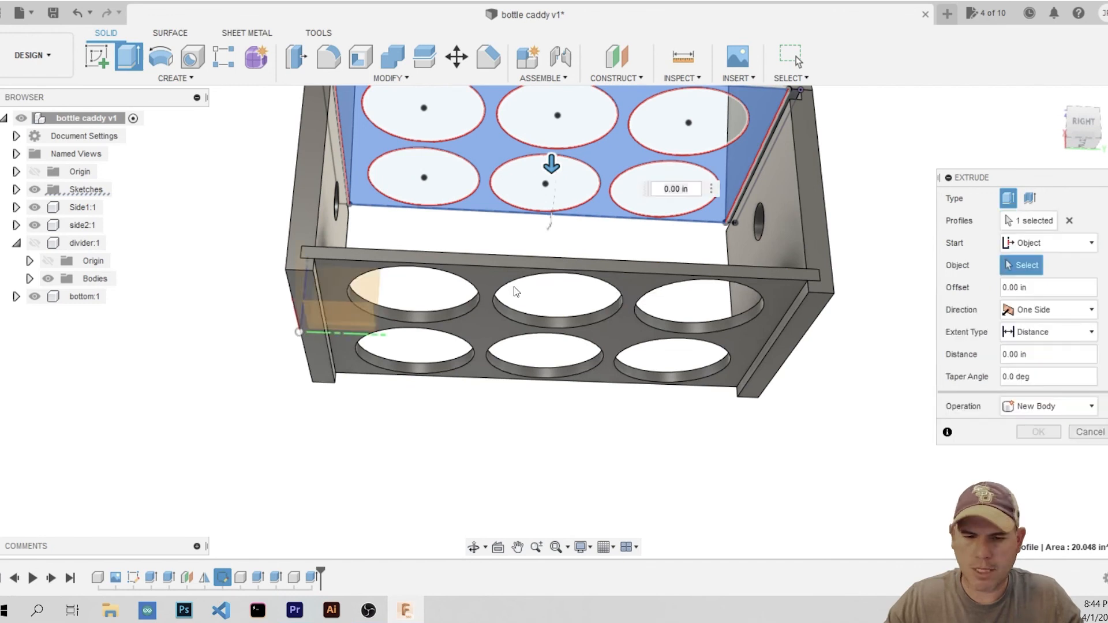
left_click(487, 323)
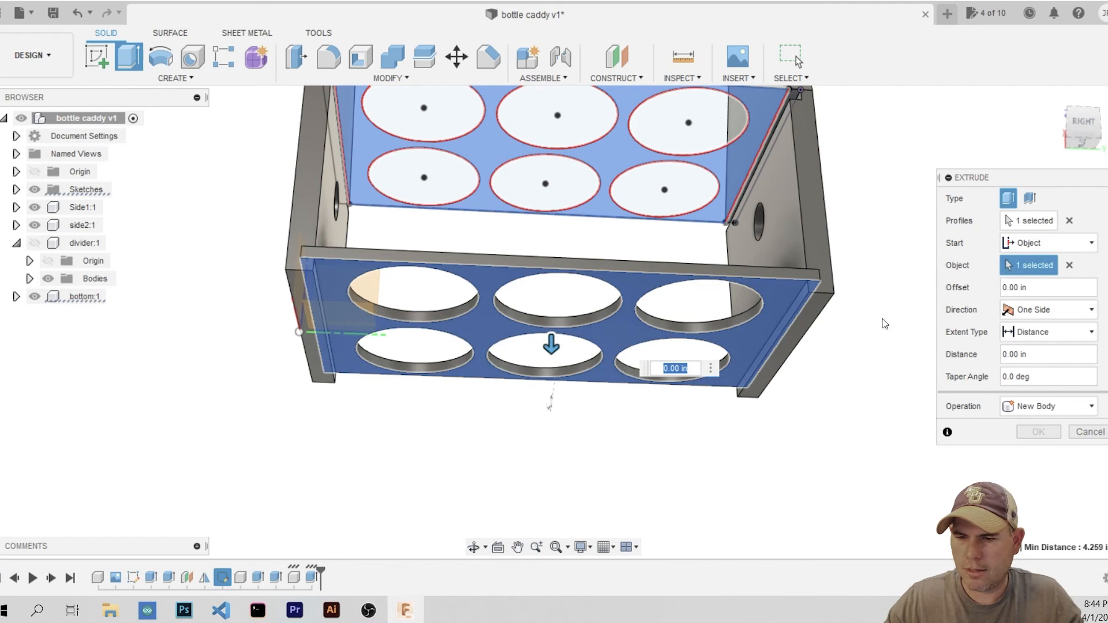
left_click_drag(550, 350, 551, 354)
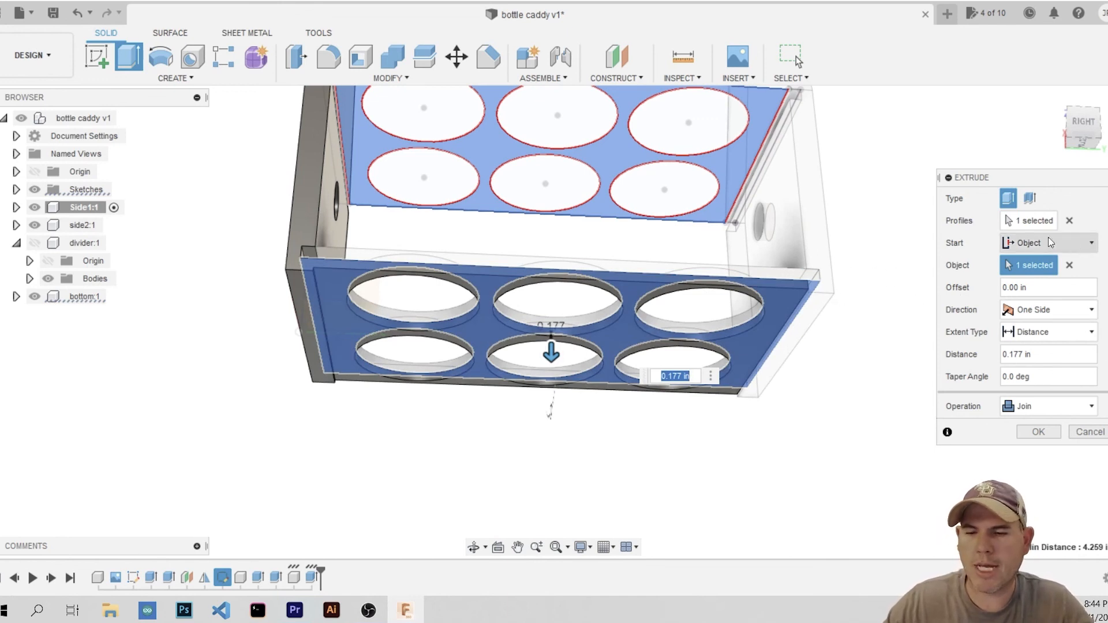
scroll(312, 288, "up", 6)
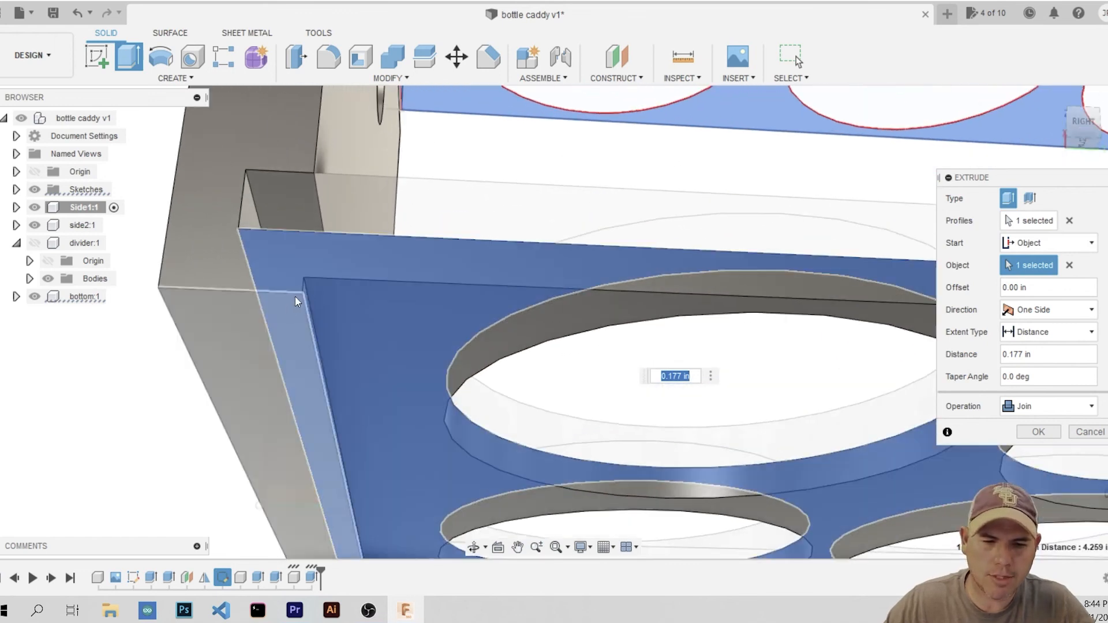
left_click(300, 295)
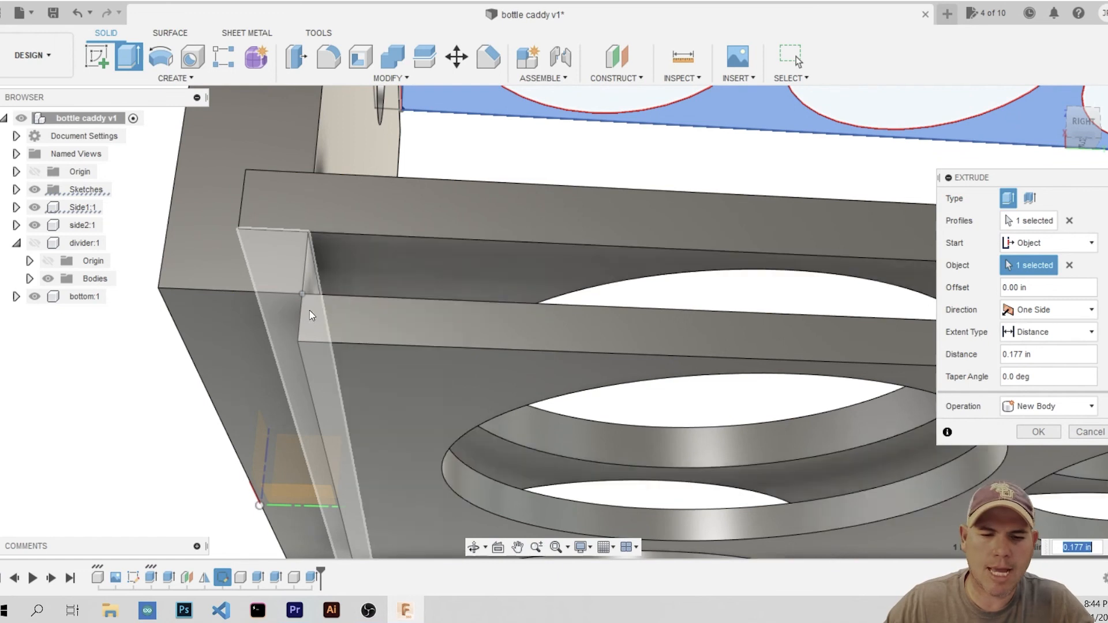
scroll(305, 311, "down", 5)
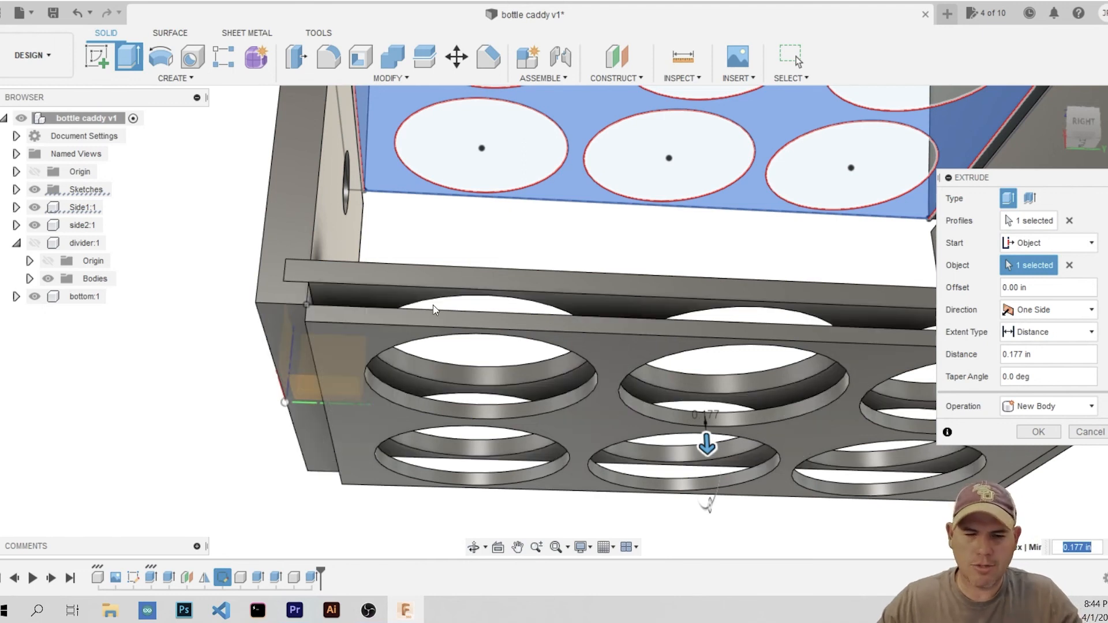
key("Escape")
Try extruding only the middle holed profile 0.173 in from the bottom shelf's underside as a Join, and undo the extrusion
middle_click_drag(433, 304, 572, 434, "shift")
scroll(643, 472, "down", 3)
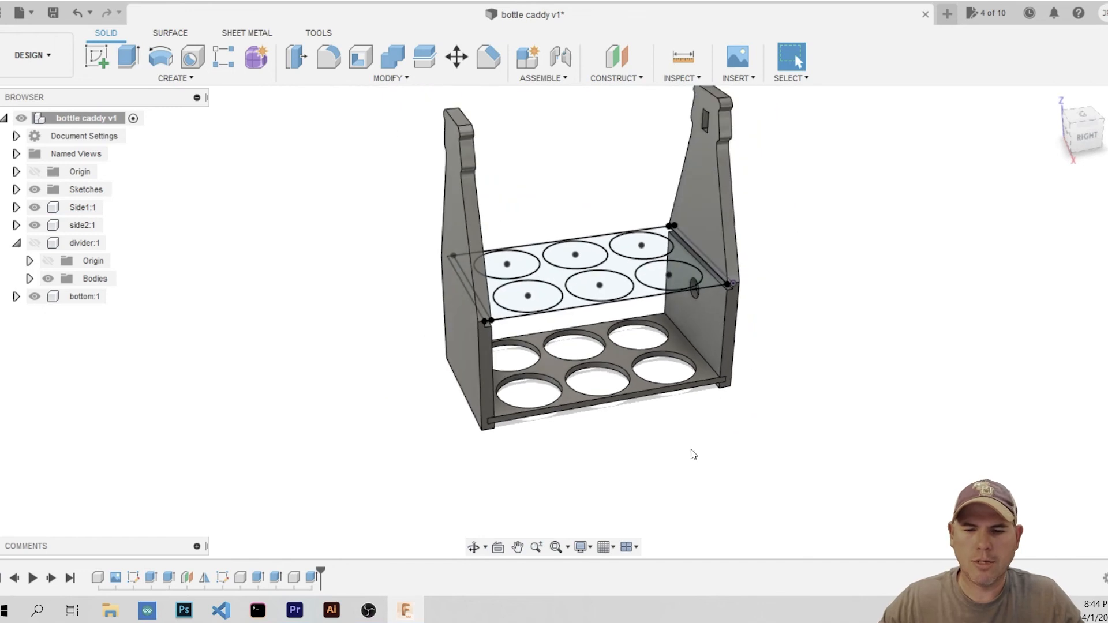
middle_click_drag(701, 445, 672, 462)
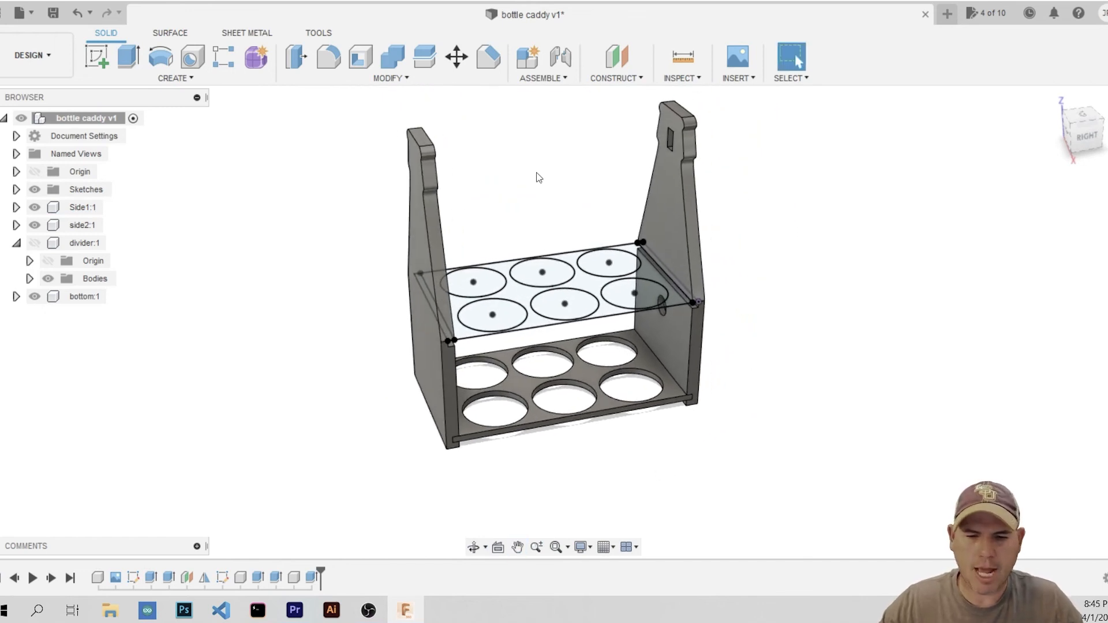
left_click(525, 290)
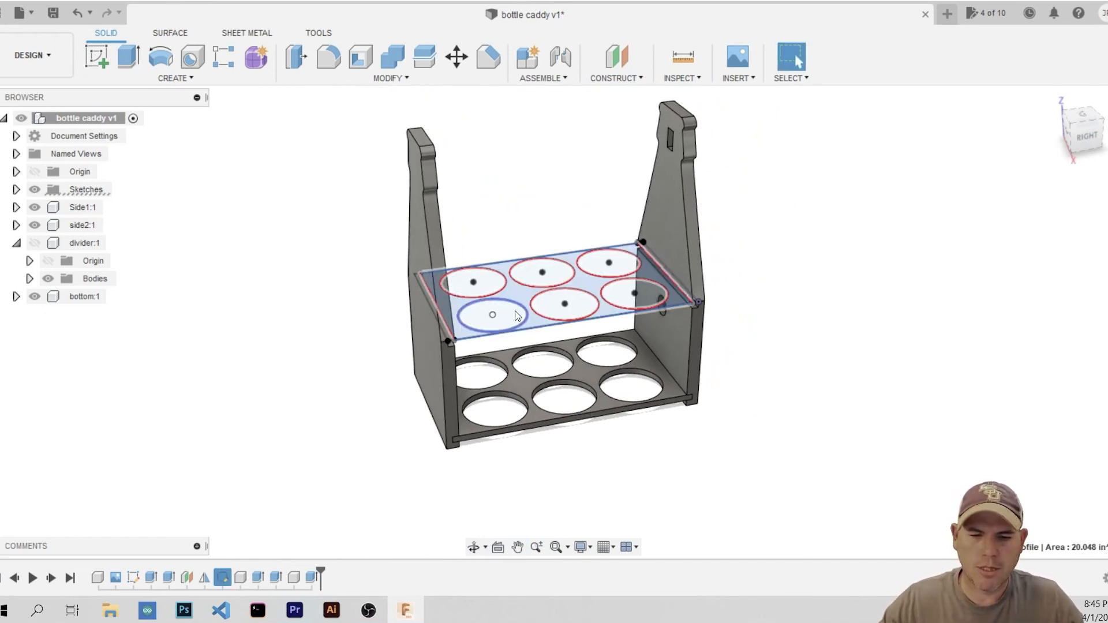
key("e")
middle_click_drag(635, 458, 596, 396, "shift")
scroll(507, 355, "up", 5)
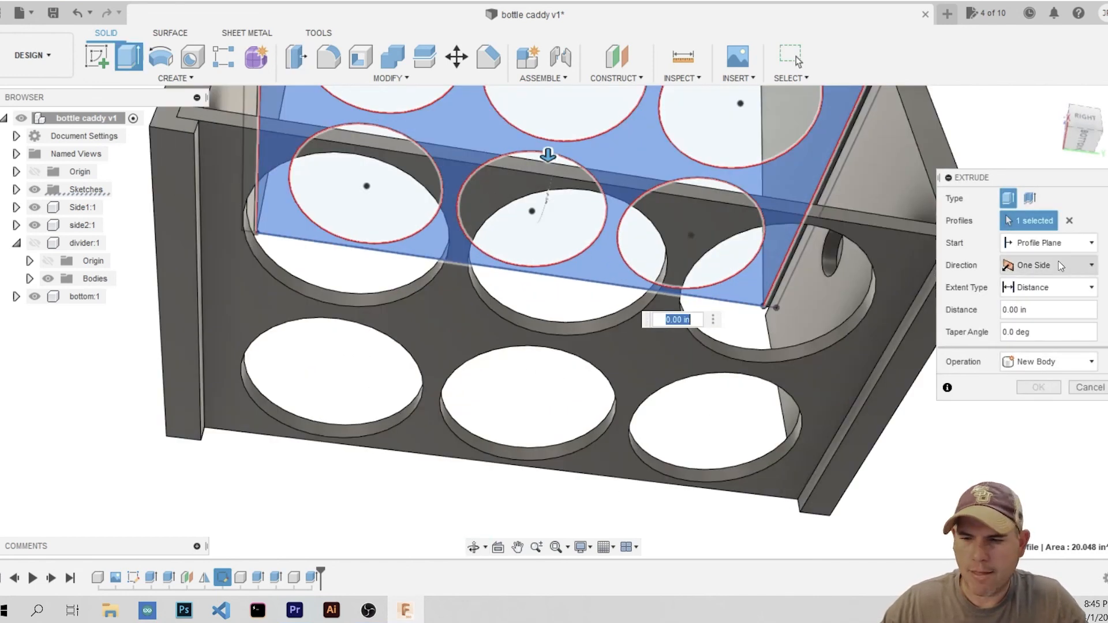
left_click(1020, 243)
left_click(1024, 296)
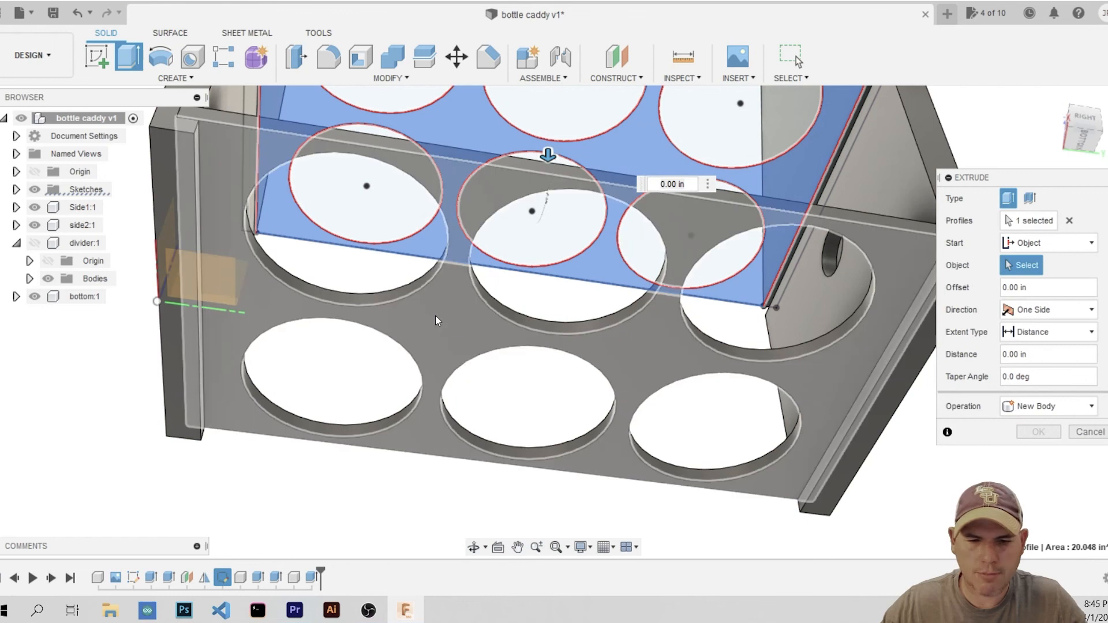
left_click(435, 315)
scroll(545, 392, "down", 3)
left_click_drag(545, 392, 544, 398)
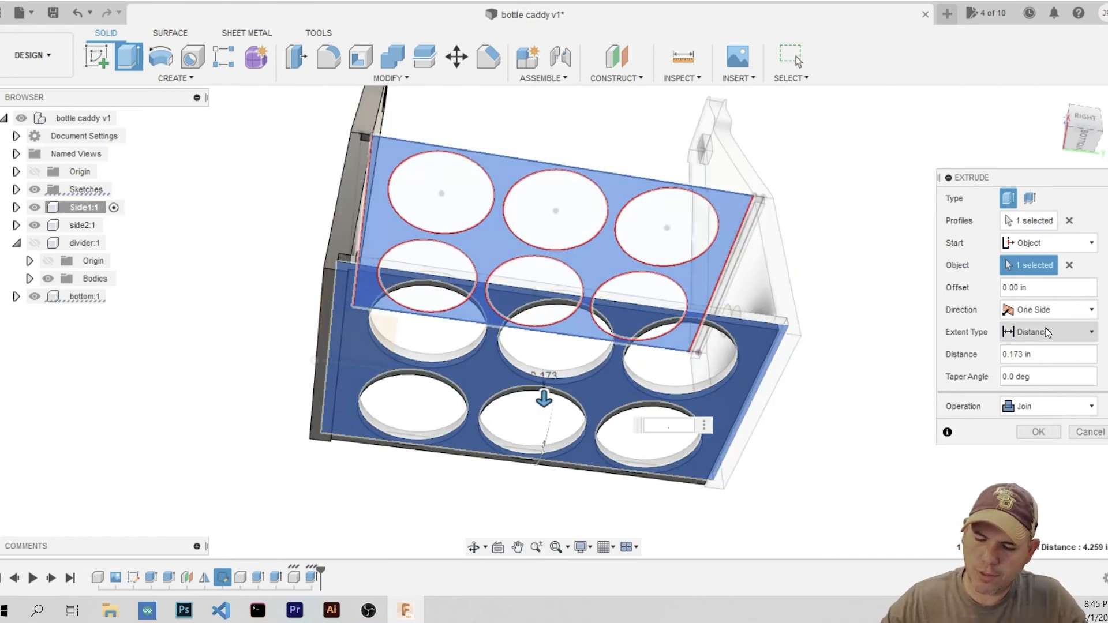
key("Return")
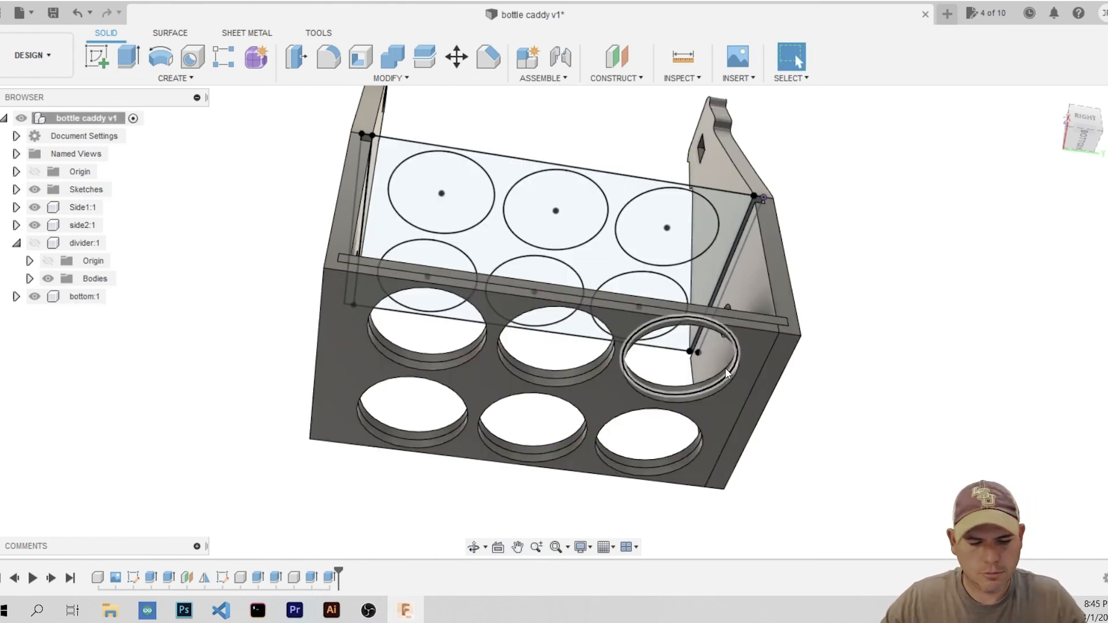
key("ctrl+z")
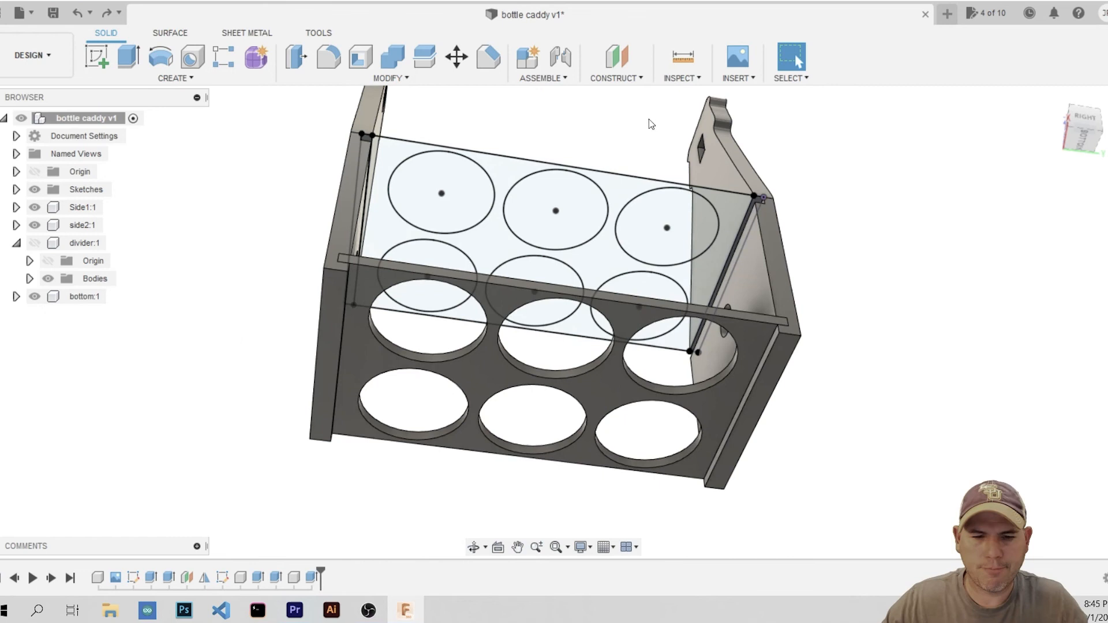
left_click(487, 243)
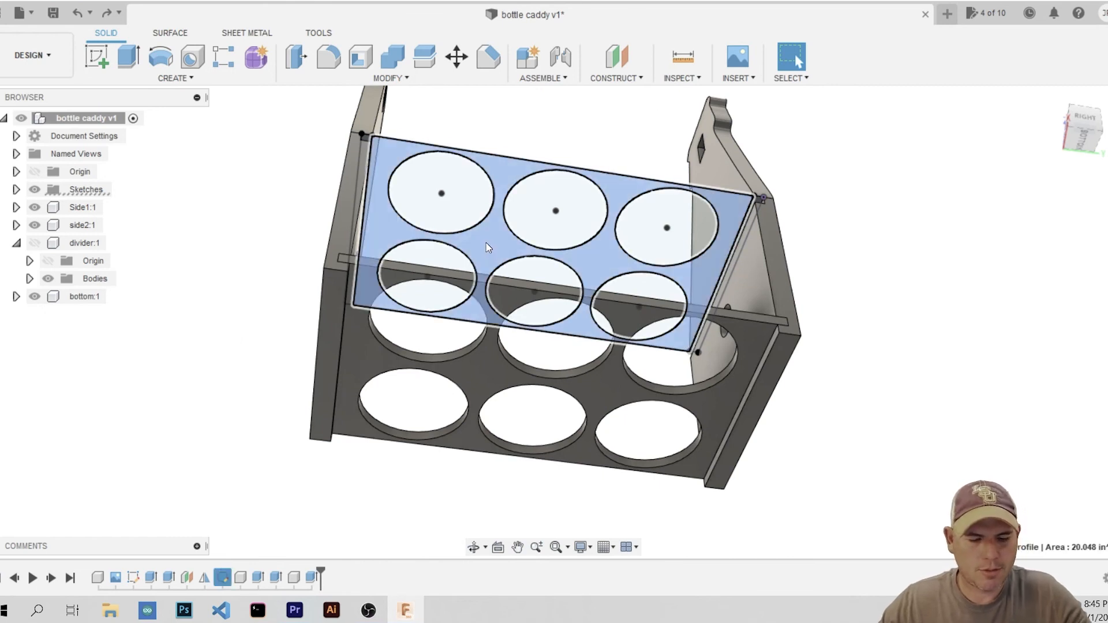
key("e")
left_click(1085, 245)
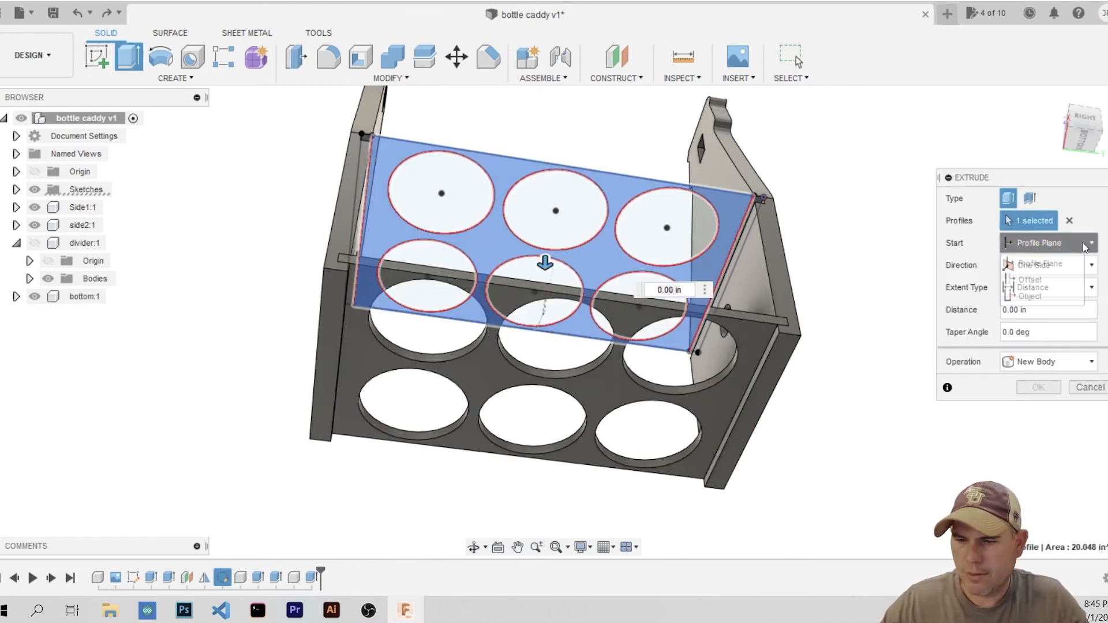
left_click(1031, 296)
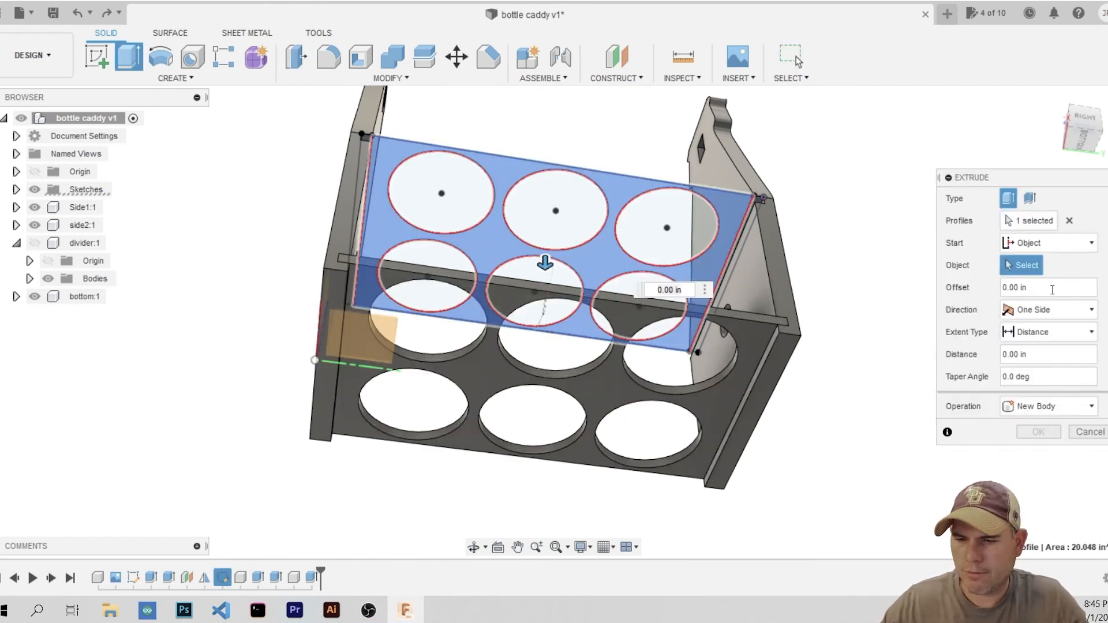
left_click(606, 391)
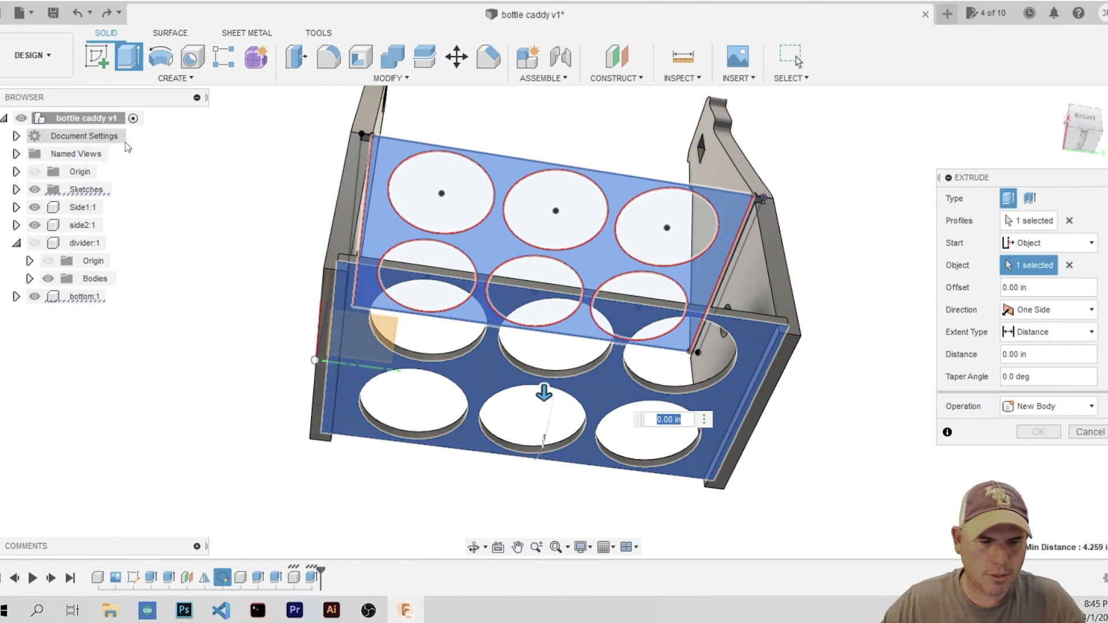
left_click(1090, 431)
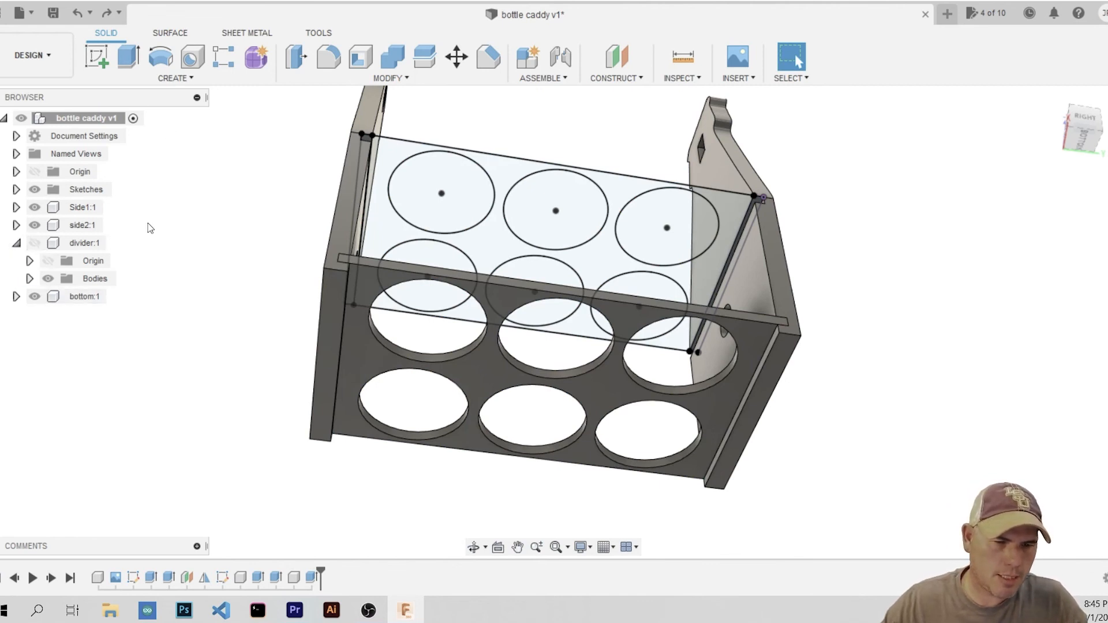
Activate the bottom component for editing, with the shelf's underside in view
middle_click_drag(195, 276, 73, 298, "shift")
left_click(81, 295)
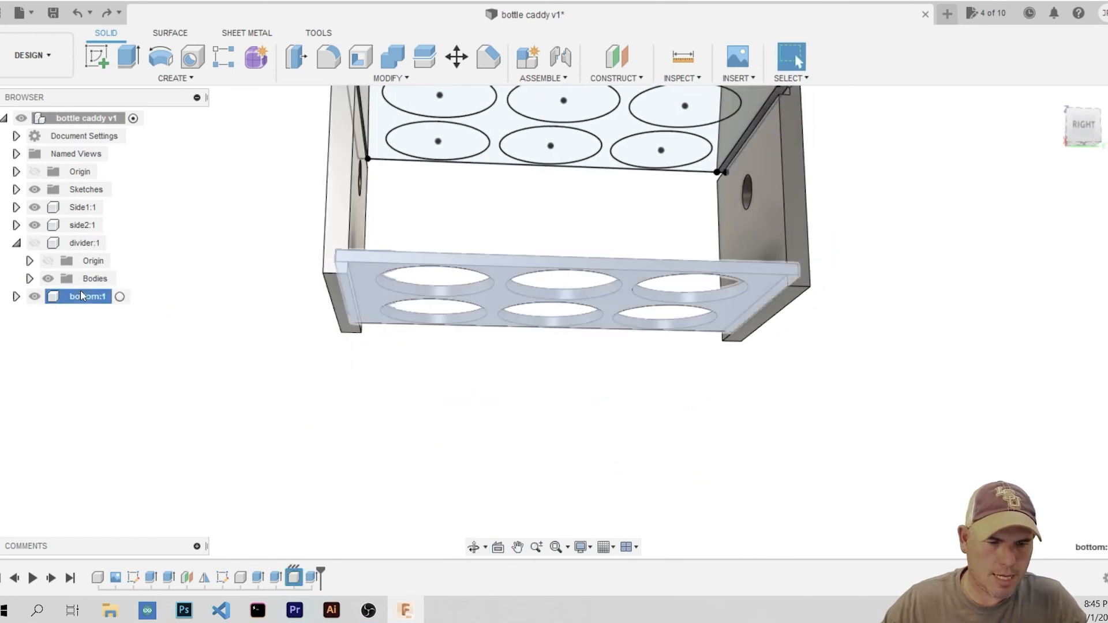
left_click(119, 296)
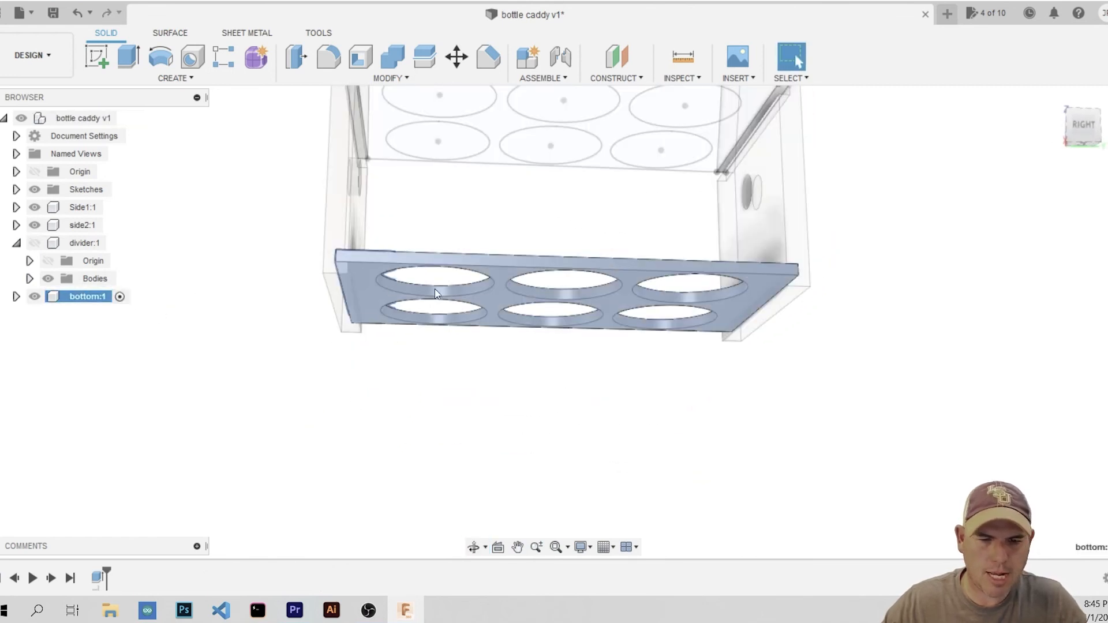
left_click(473, 464)
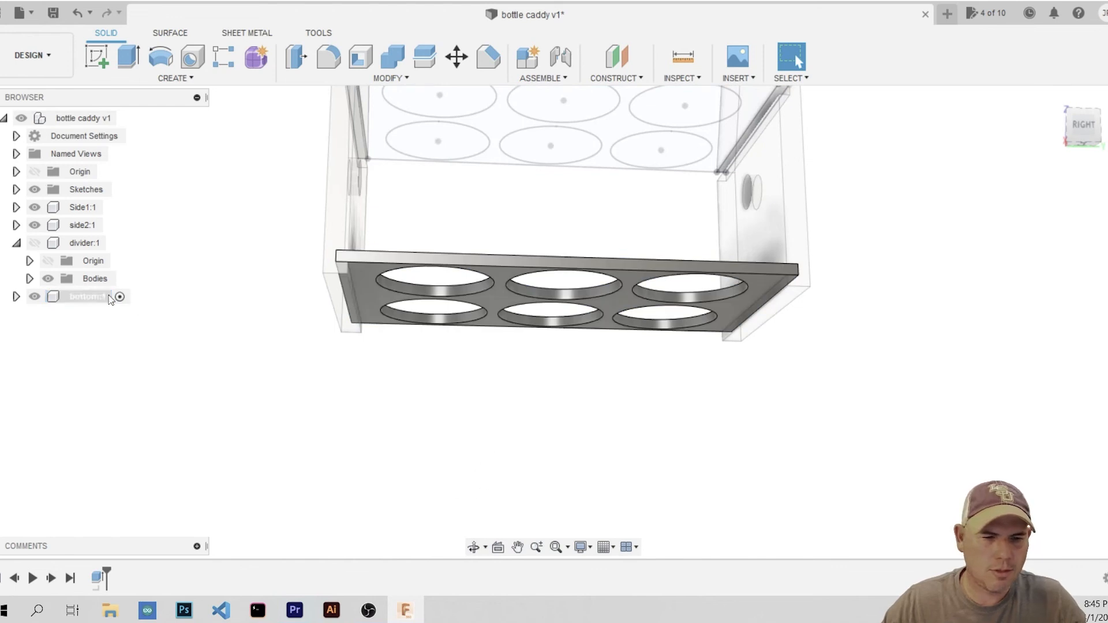
scroll(346, 401, "down", 3)
mouse_move(372, 407)
middle_mouse_down("shift")
mouse_move(383, 415)
mouse_move(374, 398)
mouse_move(354, 398)
middle_mouse_up("shift")
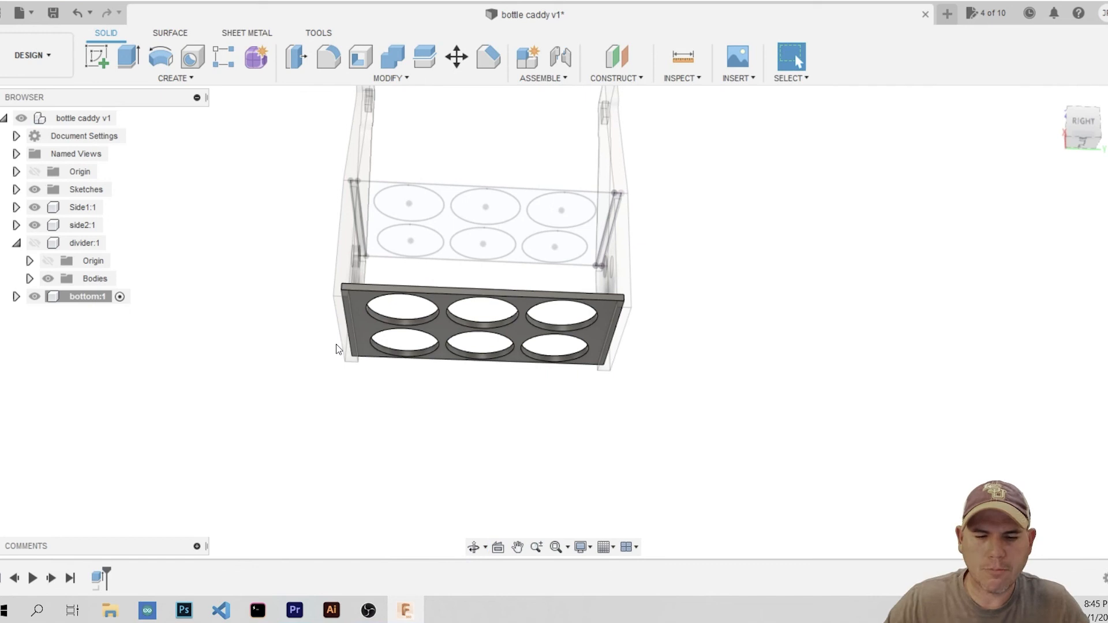
Set up a Join extrusion of the middle holed profile, starting from the bottom shelf's underside, about 0.227 in downward
left_click(442, 226)
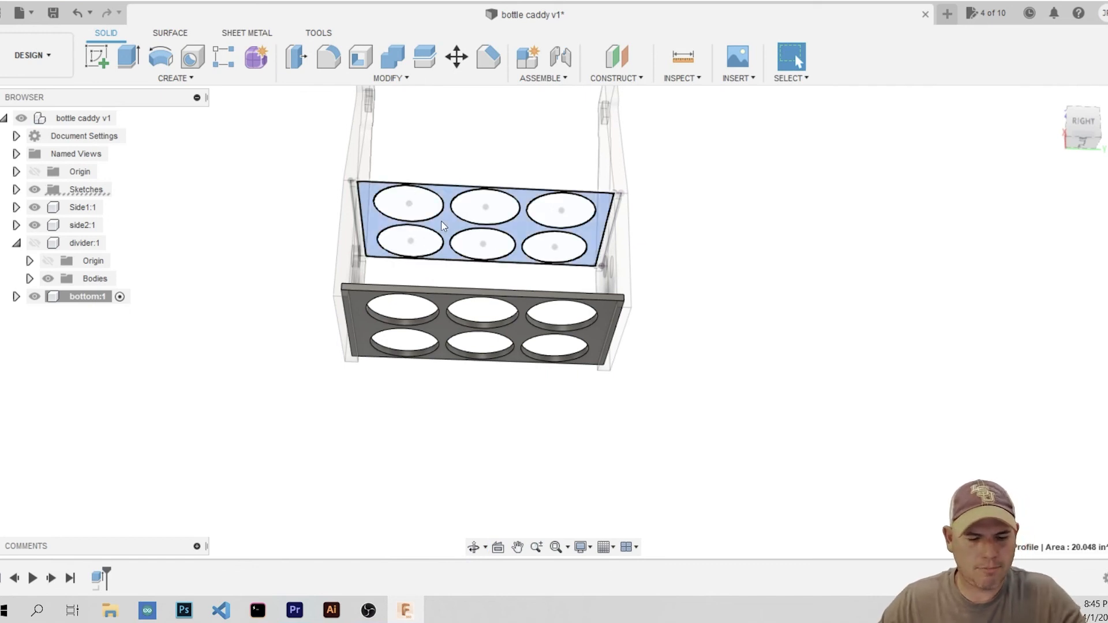
key("e")
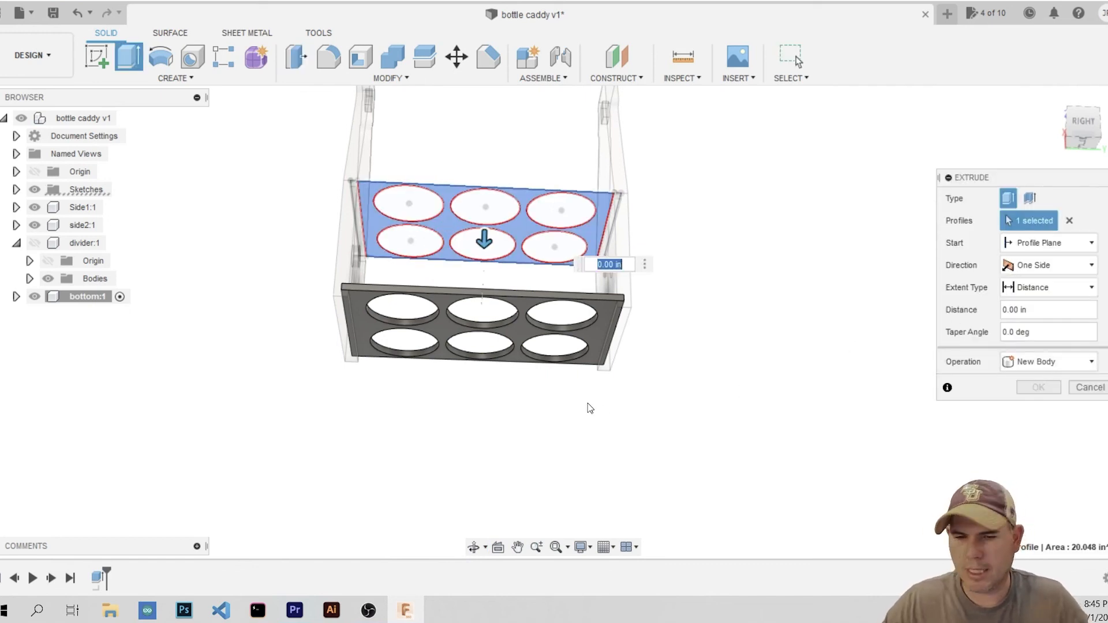
left_click(1047, 243)
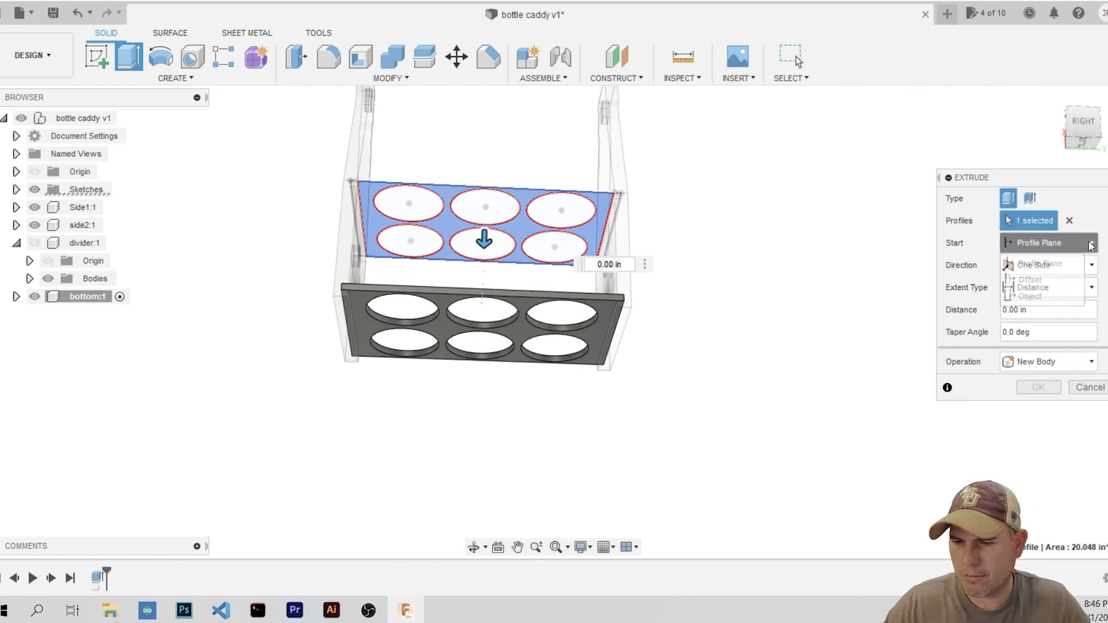
left_click(1030, 296)
left_click(440, 343)
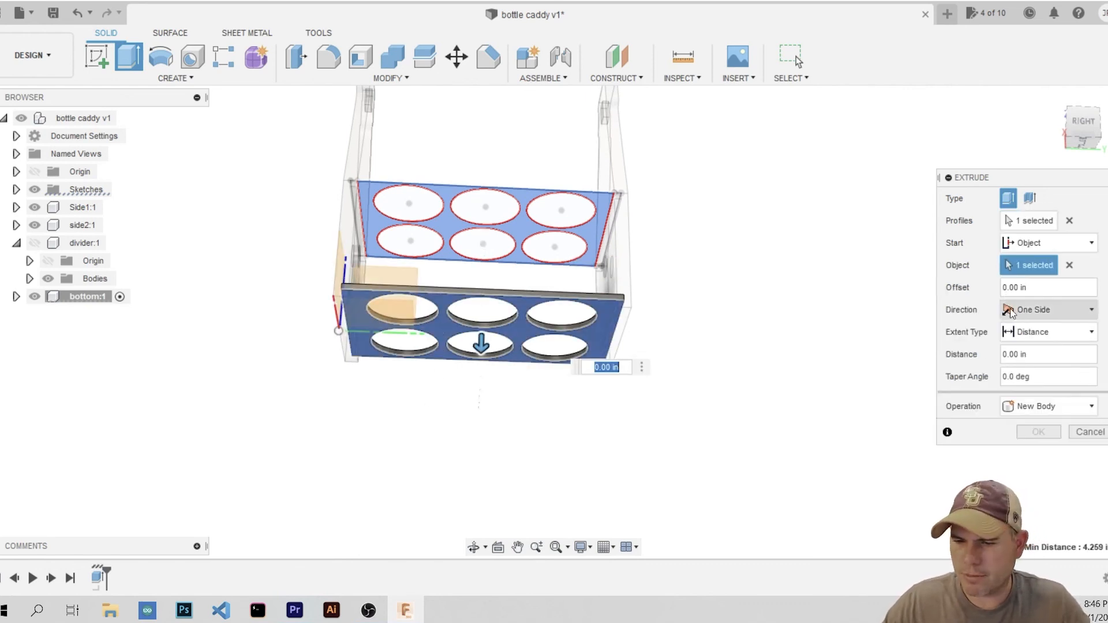
left_click_drag(481, 349, 481, 356)
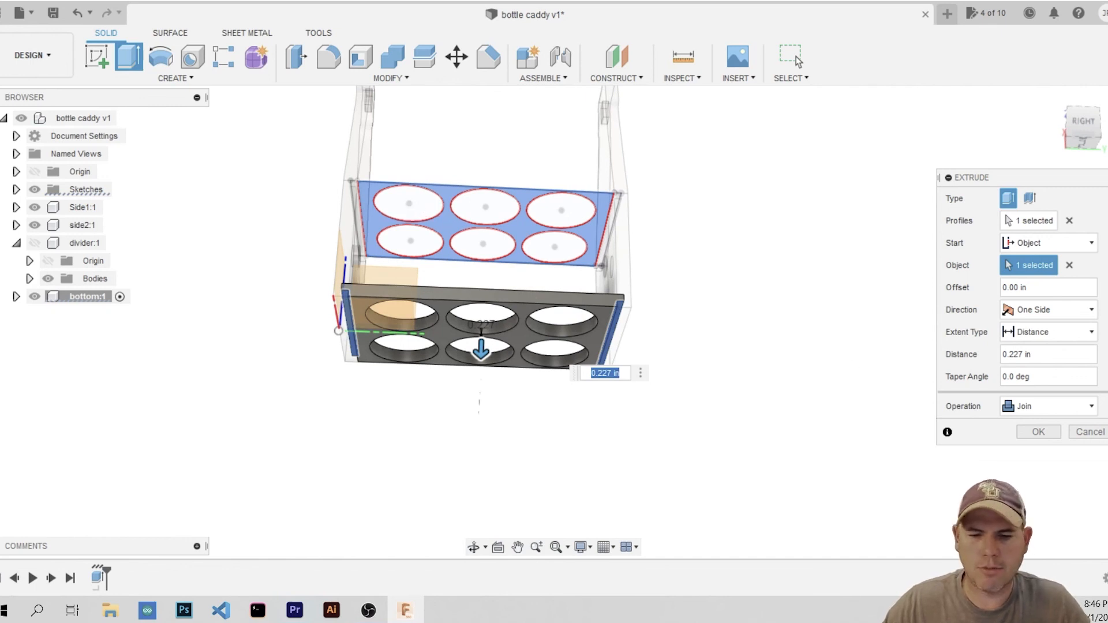
Add the six circle profiles to the extrusion and complete the Join with a distance of 0.241 in
left_click(1035, 221)
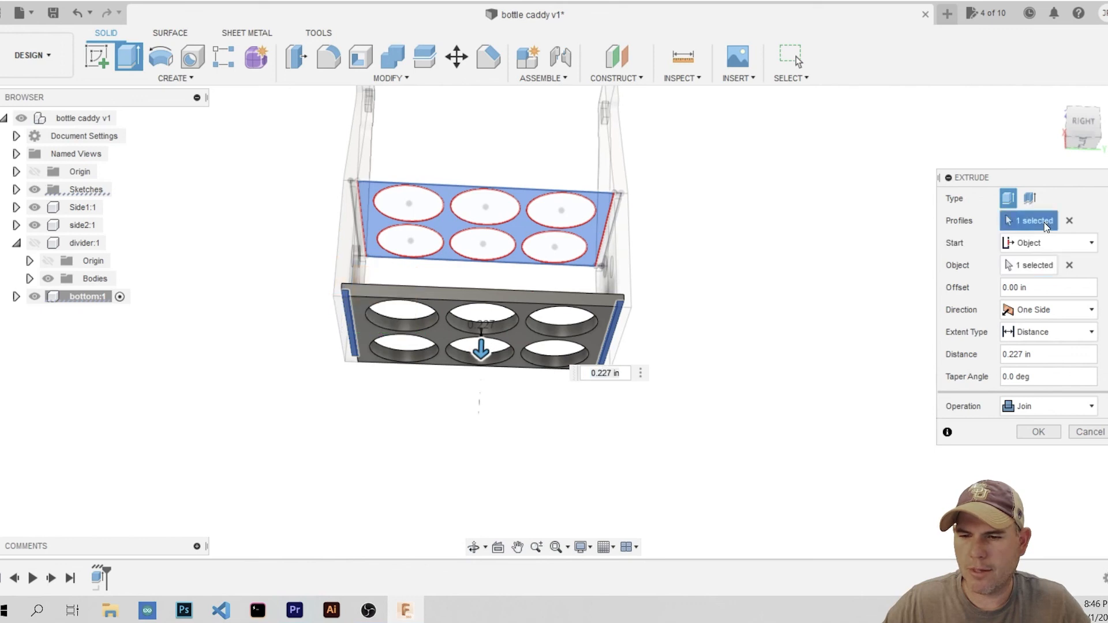
left_click(409, 203)
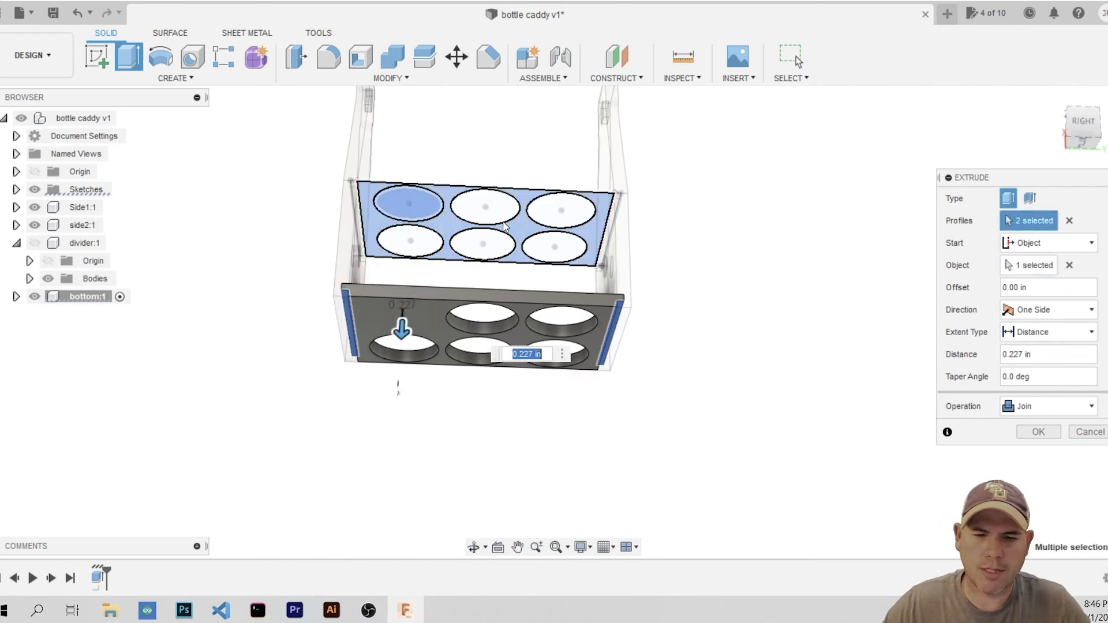
left_click(484, 208)
left_click(567, 210)
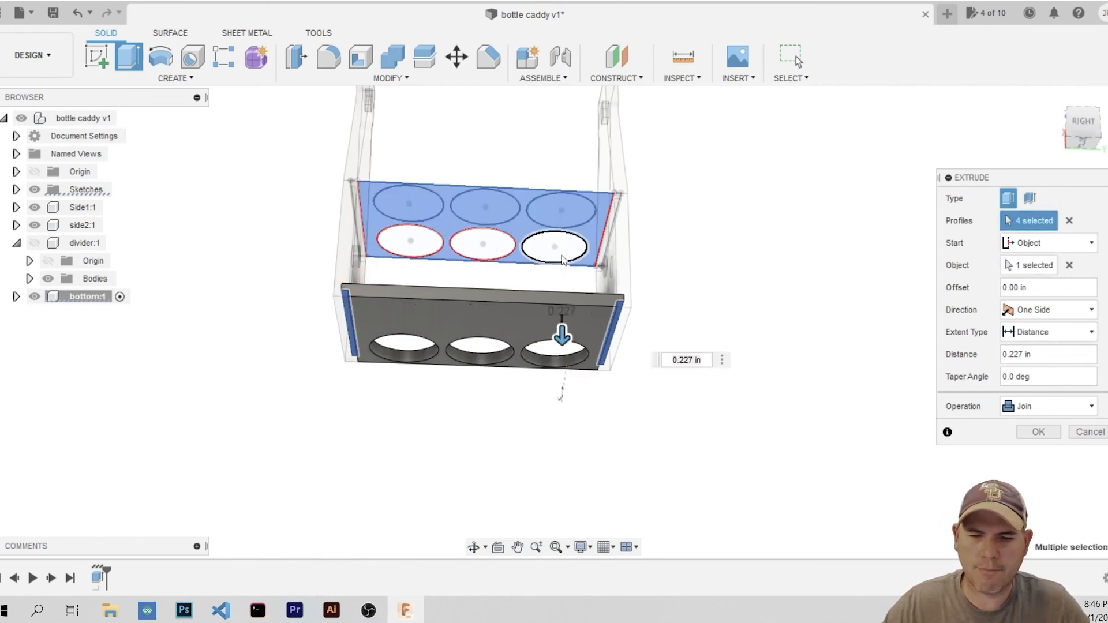
left_click(560, 246)
left_click(485, 243)
left_click(419, 246)
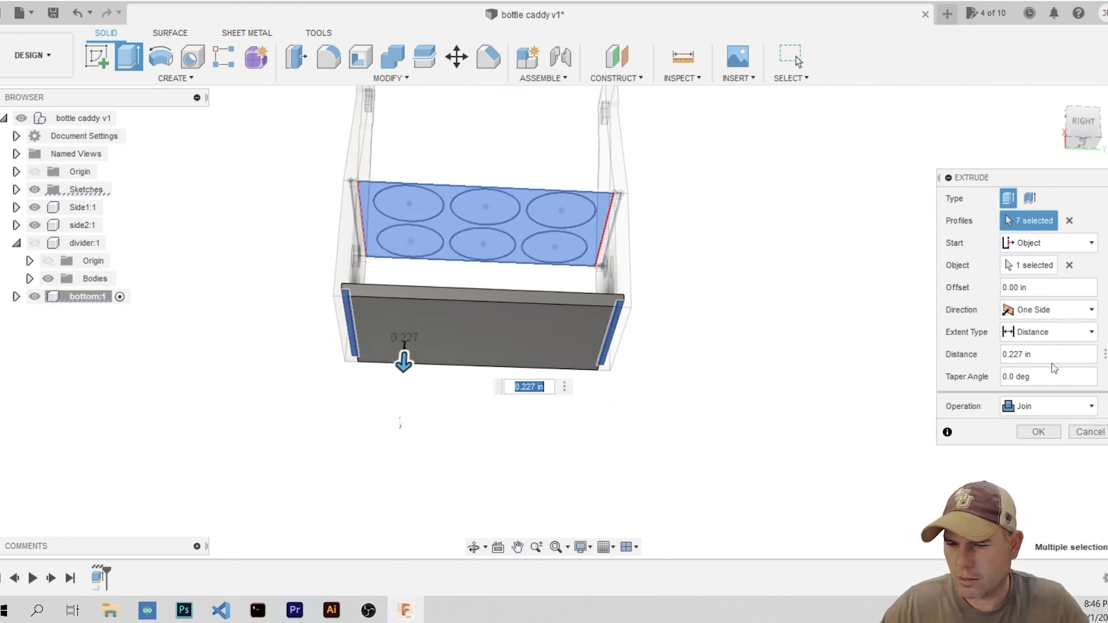
left_click_drag(1045, 353, 979, 355)
type(".241")
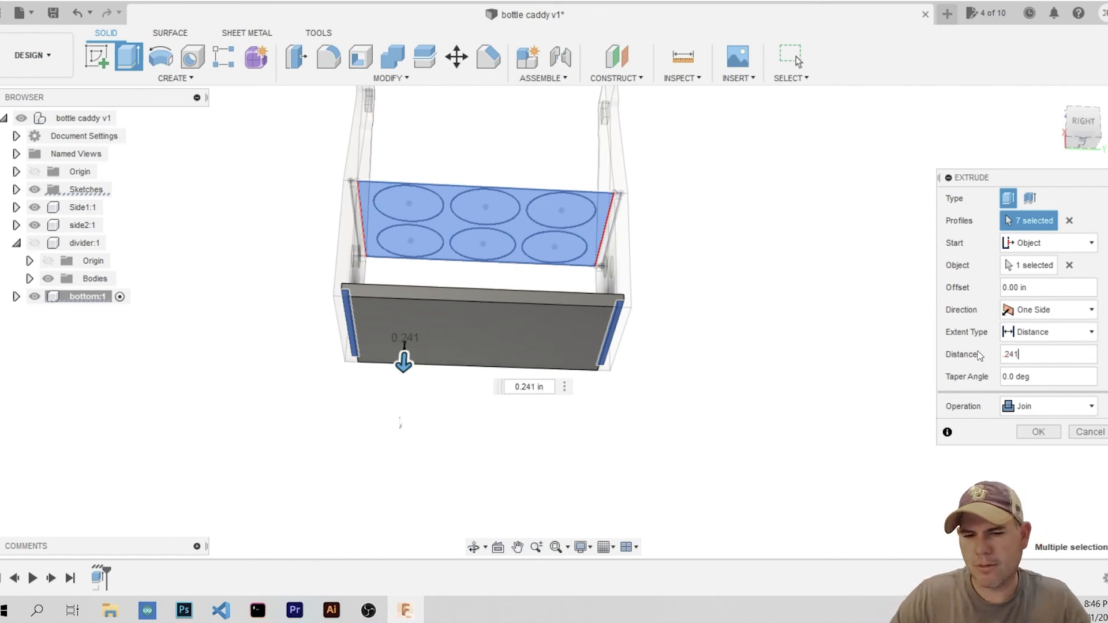
key("Return")
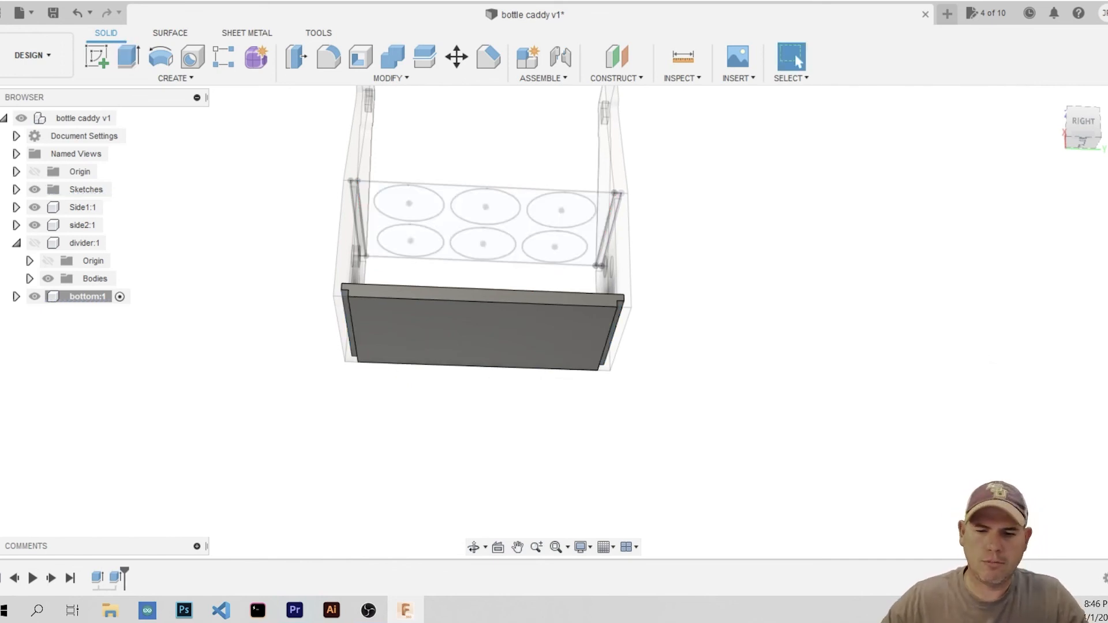
Show the divider component and activate the top-level bottle caddy assembly
middle_click_drag(844, 286, 786, 329, "shift")
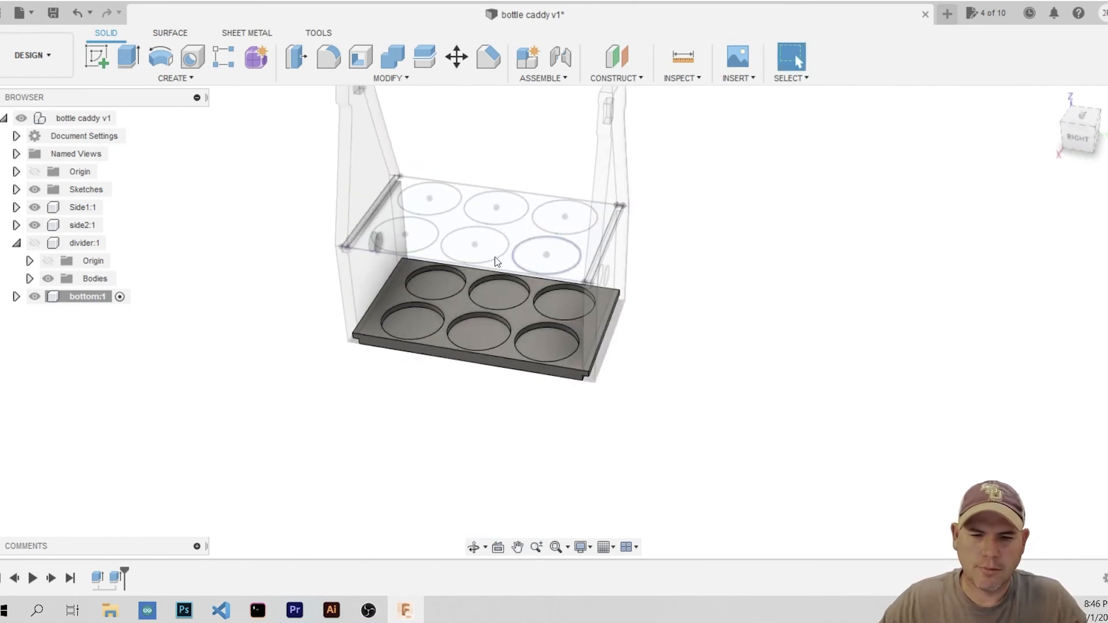
left_click(35, 243)
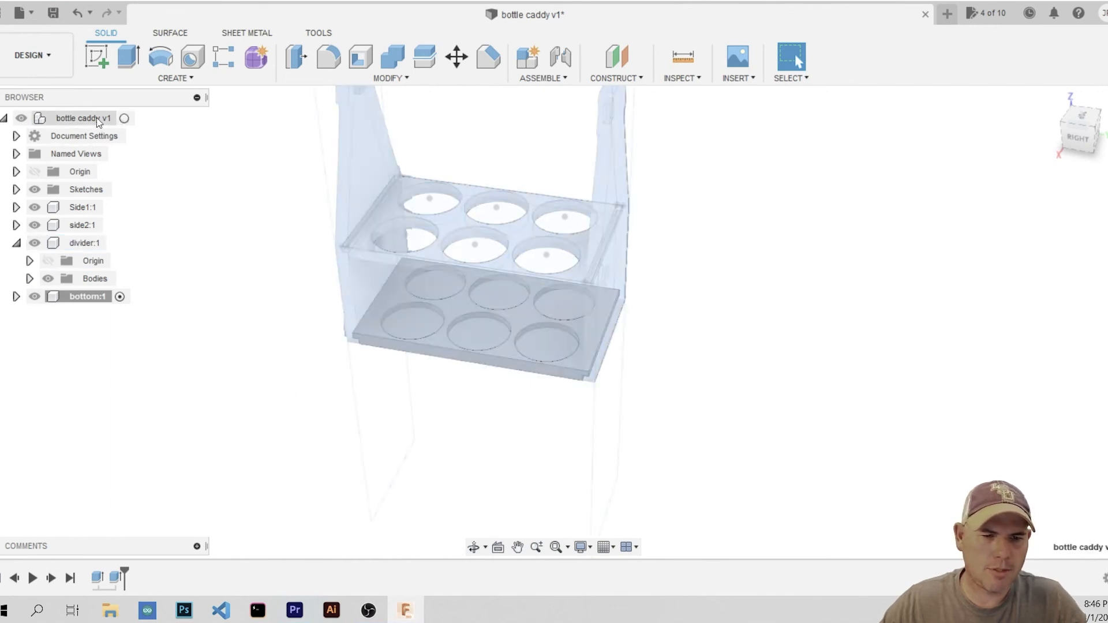
left_click(132, 118)
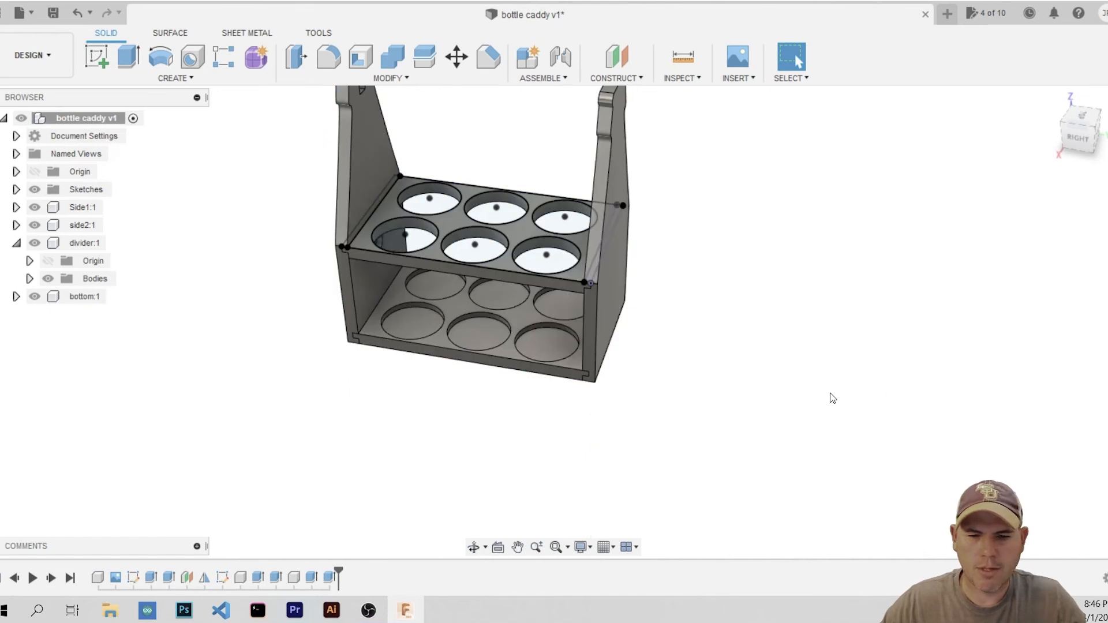
mouse_move(813, 374)
middle_mouse_down("shift")
mouse_move(835, 329)
mouse_move(818, 361)
mouse_move(807, 355)
middle_mouse_up("shift")
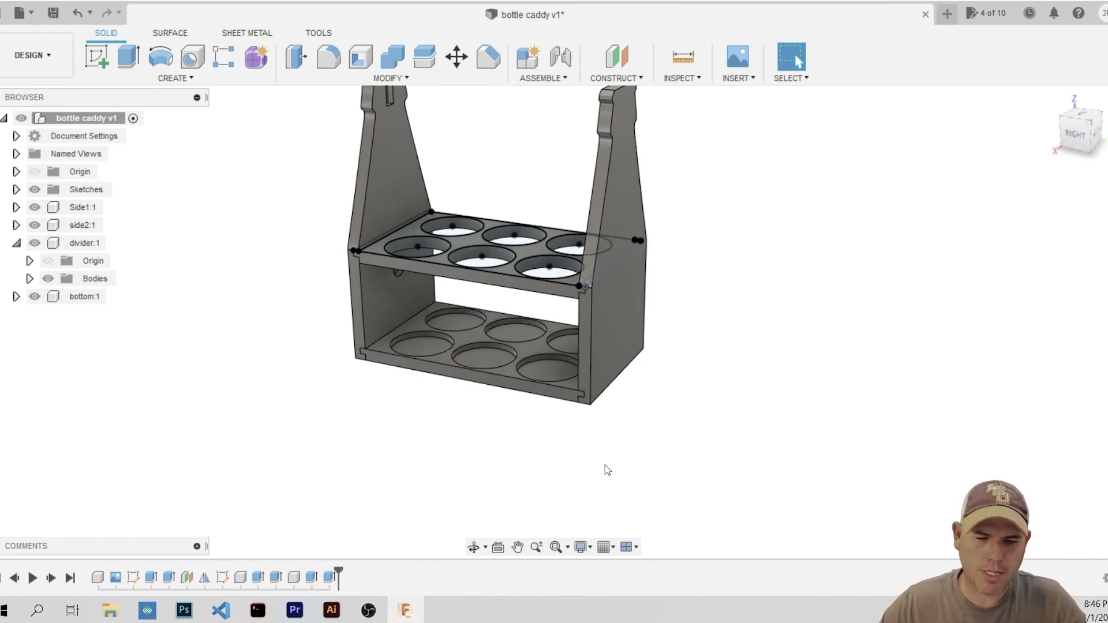
scroll(653, 448, "down", 4)
middle_click_drag(651, 447, 611, 444, "shift")
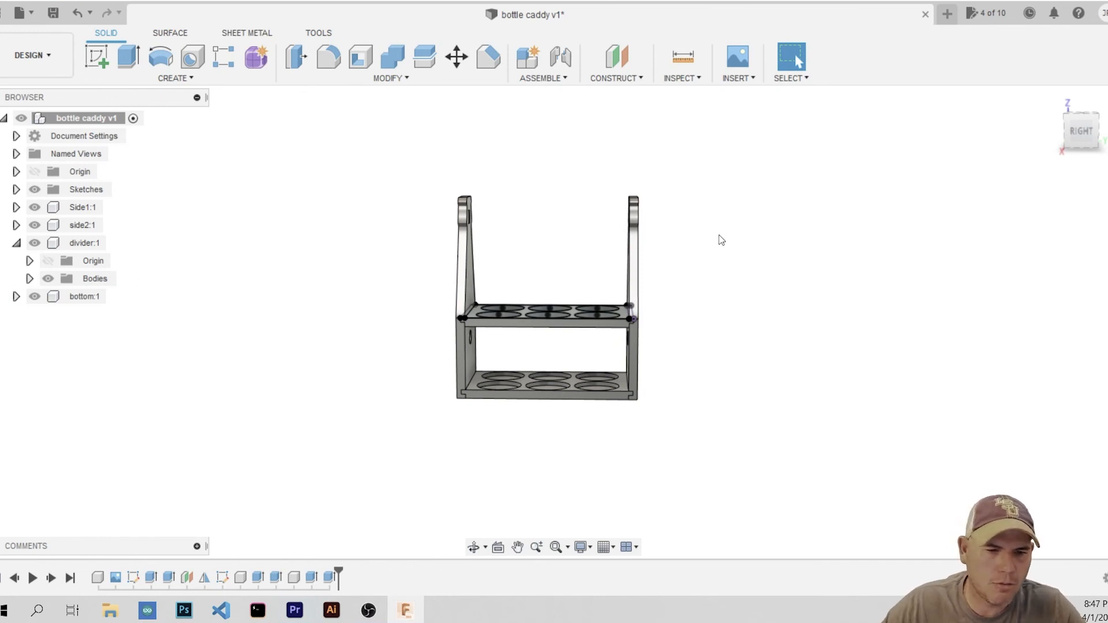
Create an internal standard component under the bottle caddy assembly and name it handle
right_click(91, 120)
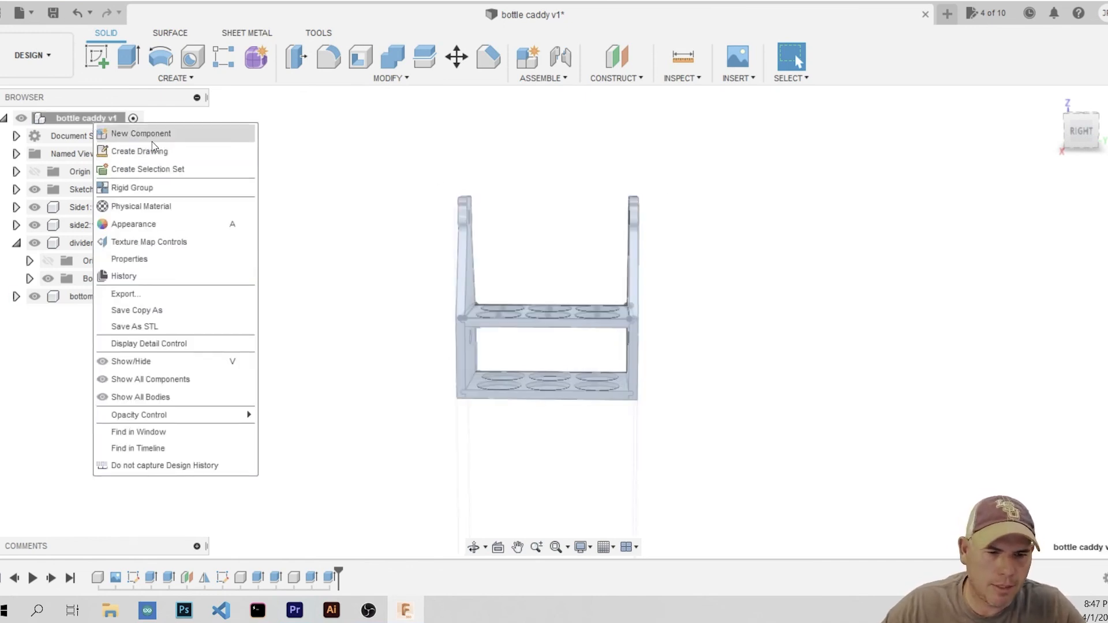
left_click(144, 134)
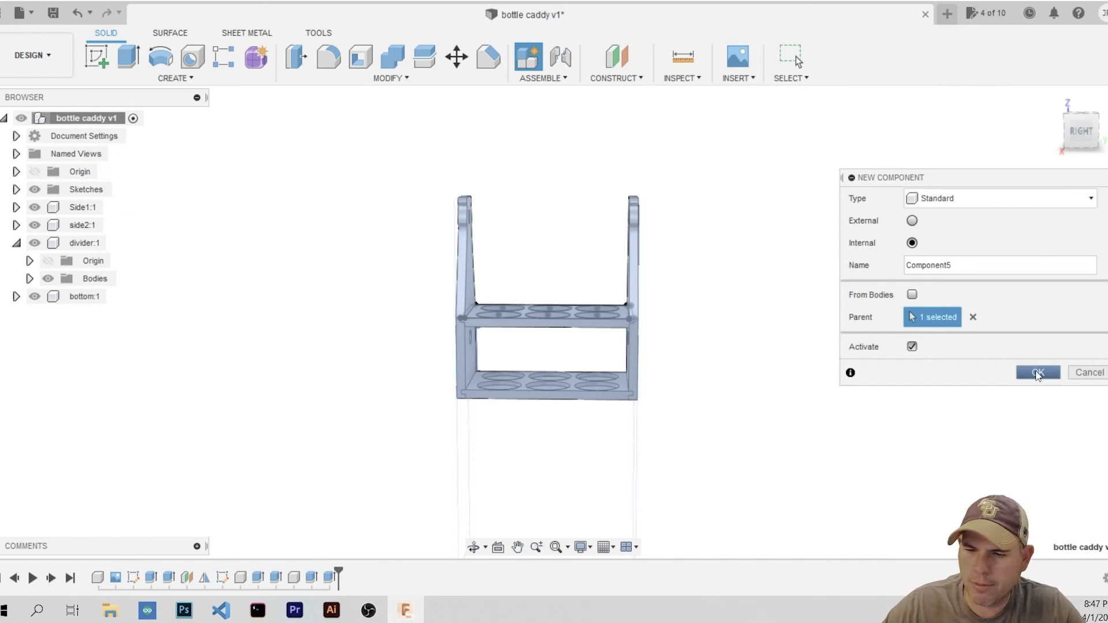
left_click(1037, 375)
left_click(96, 319)
left_click(96, 317)
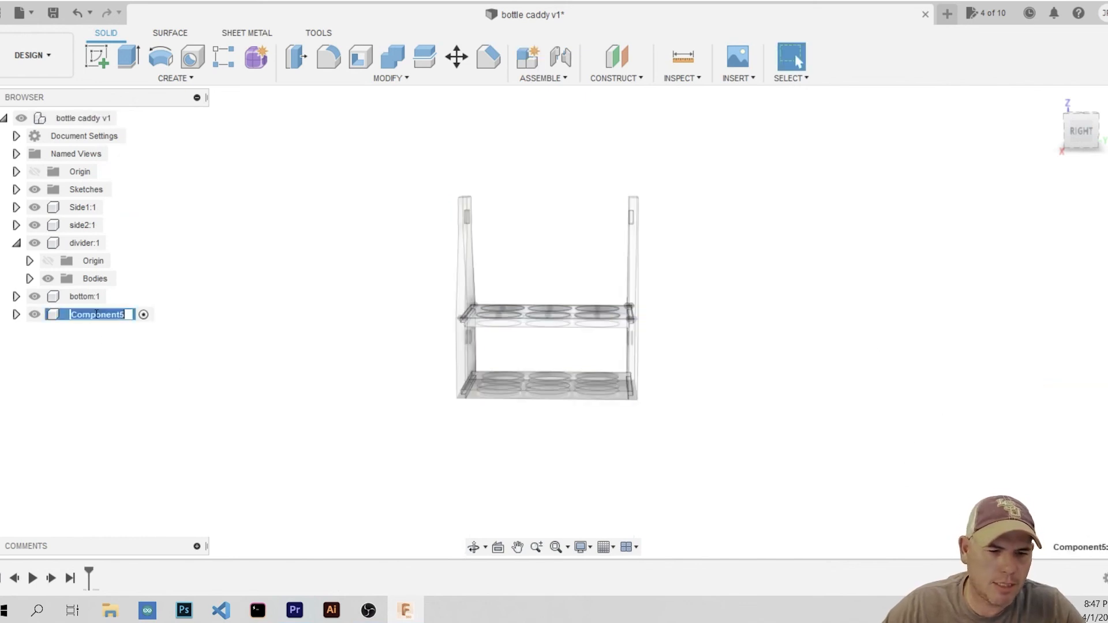
type("handle")
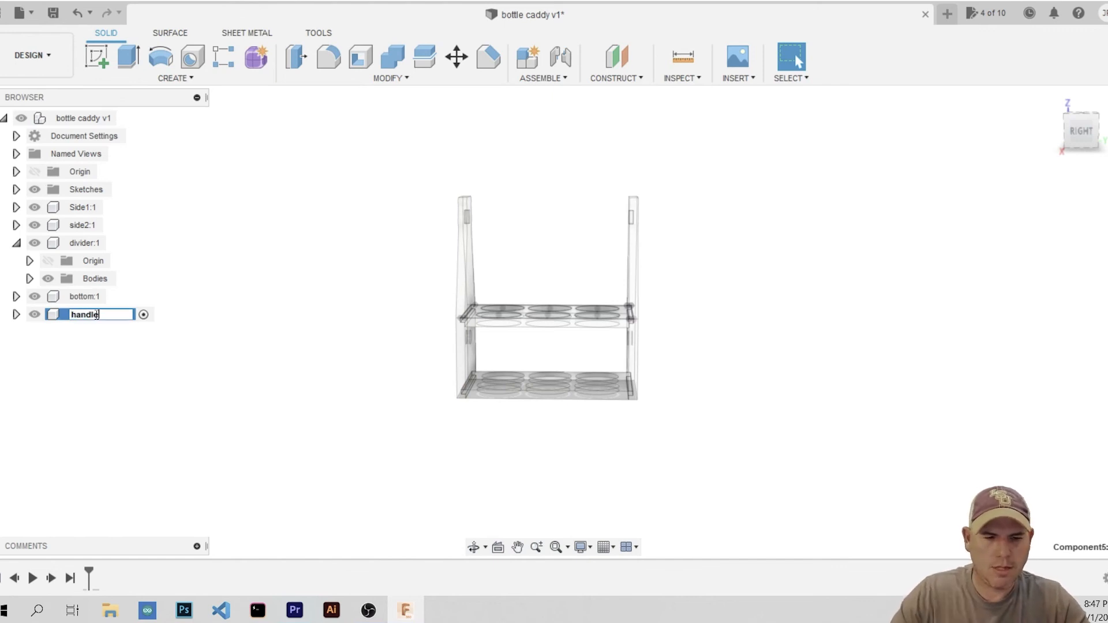
key("Return")
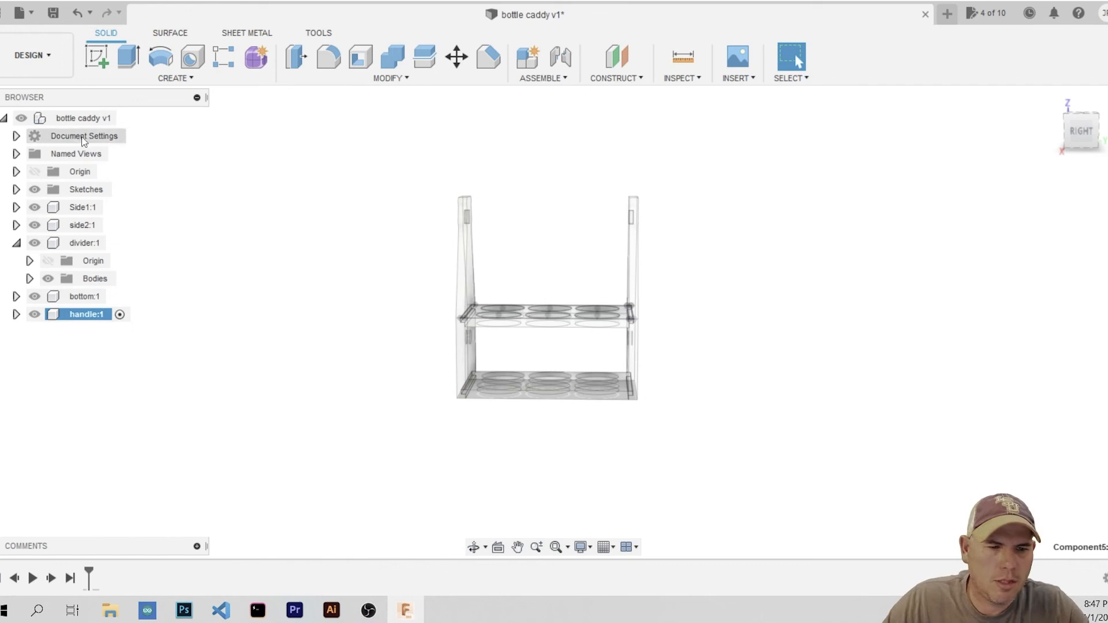
Create a sketch in the handle component on a vertical plane facing the Right view, perpendicular to the side panels
left_click(101, 60)
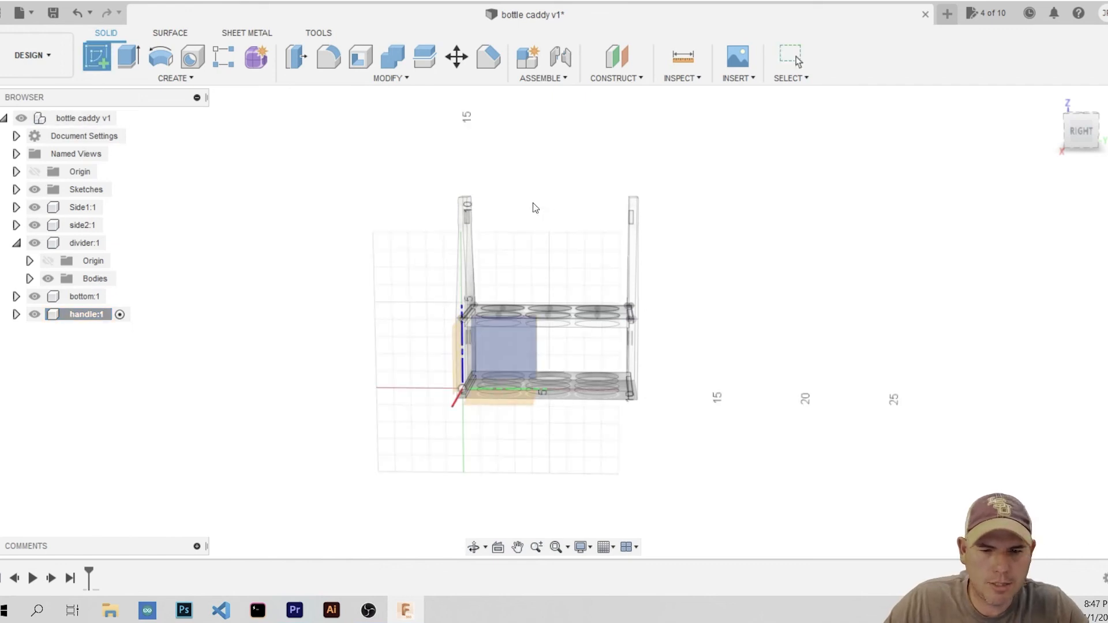
scroll(490, 245, "up", 2)
middle_click_drag(490, 245, 514, 227, "shift")
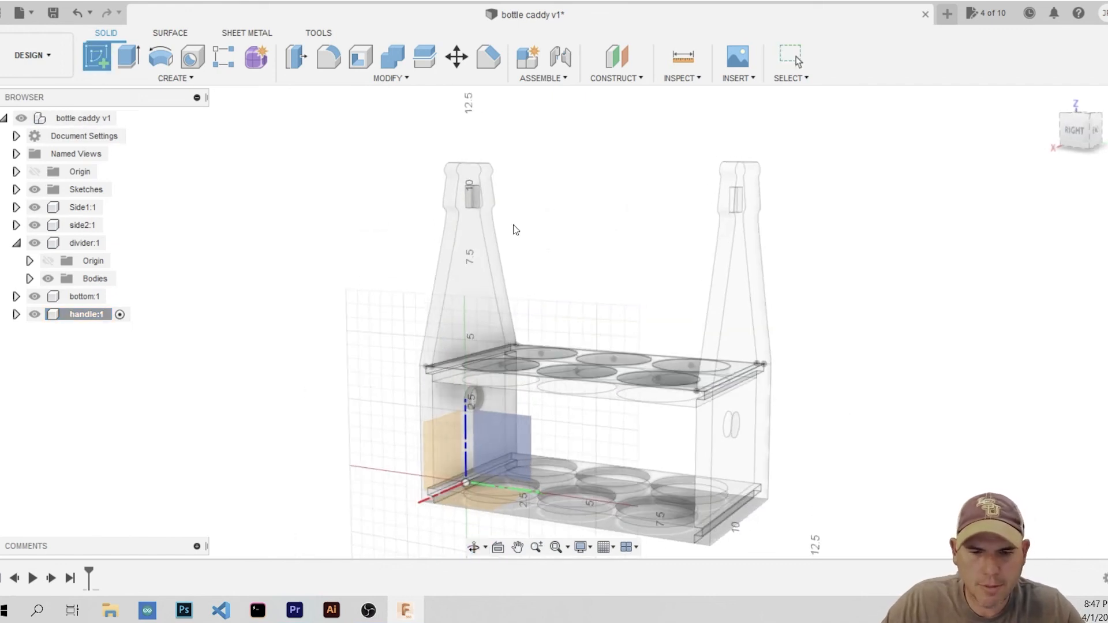
scroll(462, 197, "up", 5)
left_click(461, 198)
left_click(488, 191)
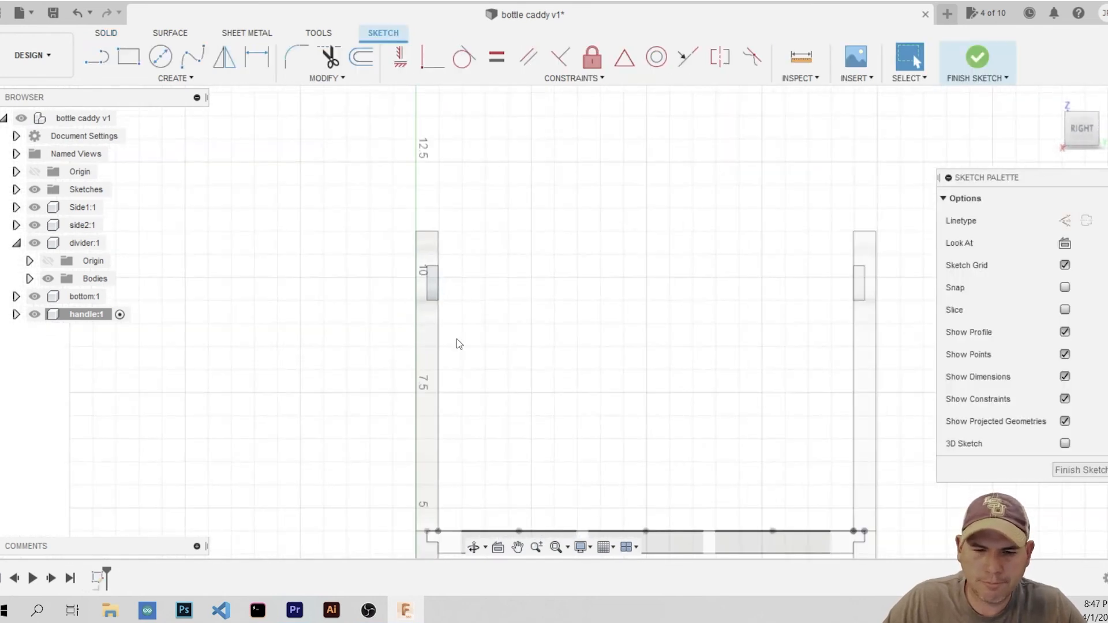
Project the upper slot faces of both side panels into the handle sketch
key("p")
middle_click_drag(626, 285, 492, 262)
scroll(325, 254, "up", 3)
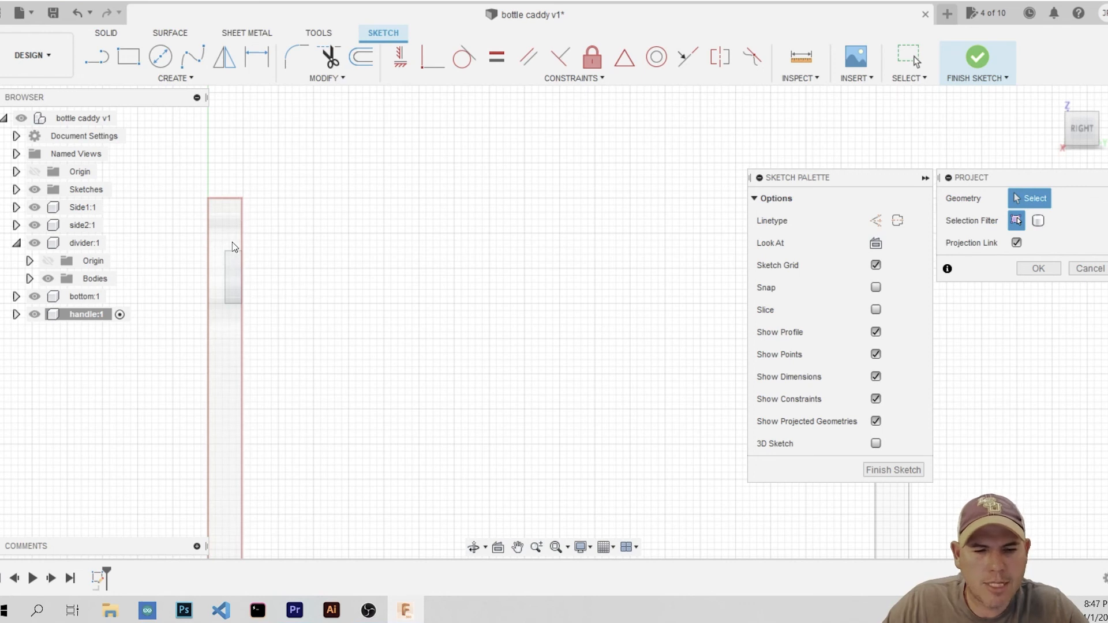
left_click(235, 280)
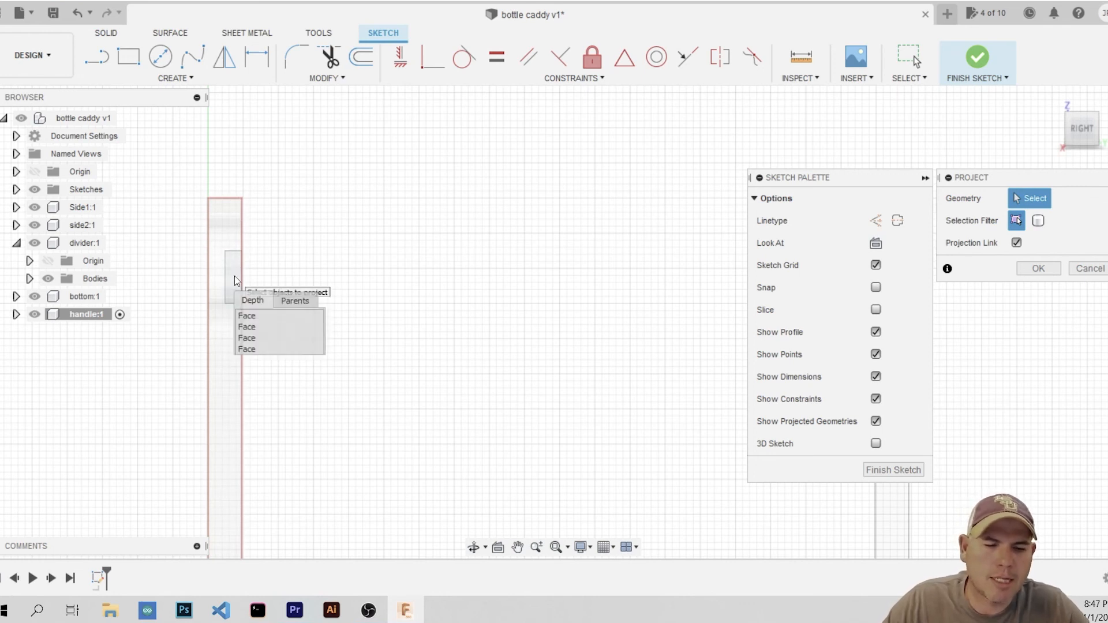
left_click(252, 341)
middle_click_drag(611, 357, 280, 349)
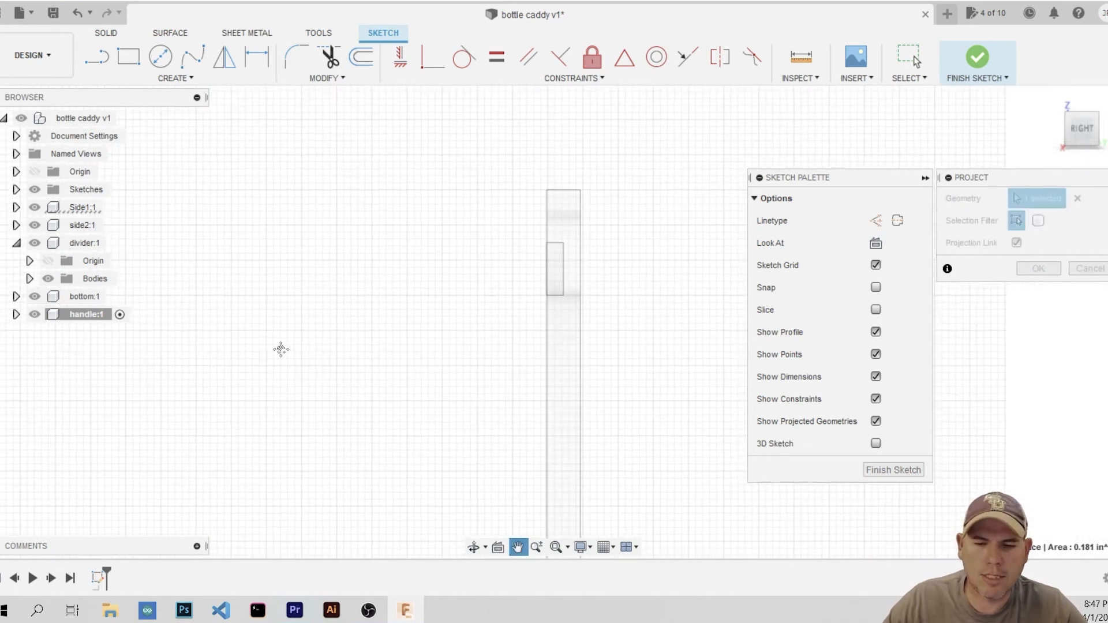
left_click(555, 277)
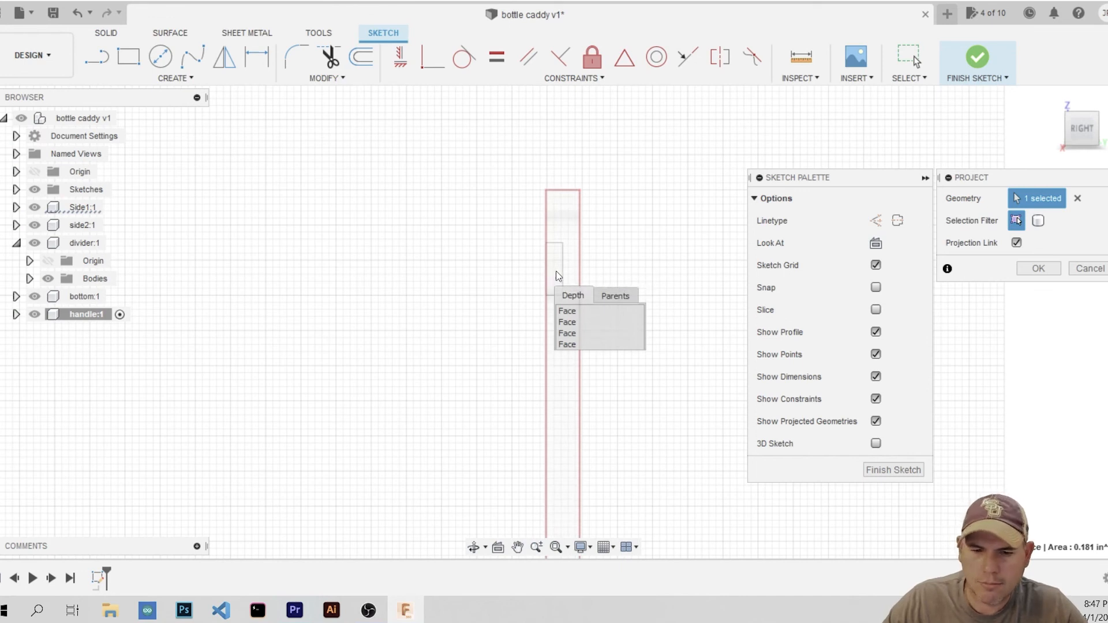
left_click(565, 325)
left_click(1038, 269)
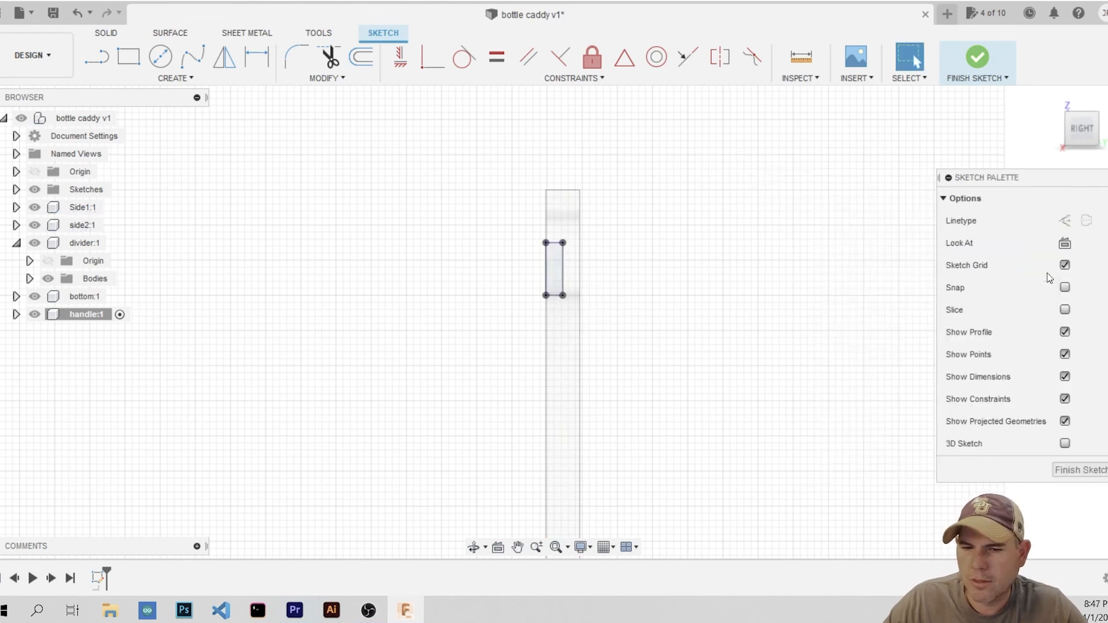
Hide both side panels, the divider, the bottom component and the top-level sketches, leaving only the handle sketch geometry
scroll(581, 329, "down", 3)
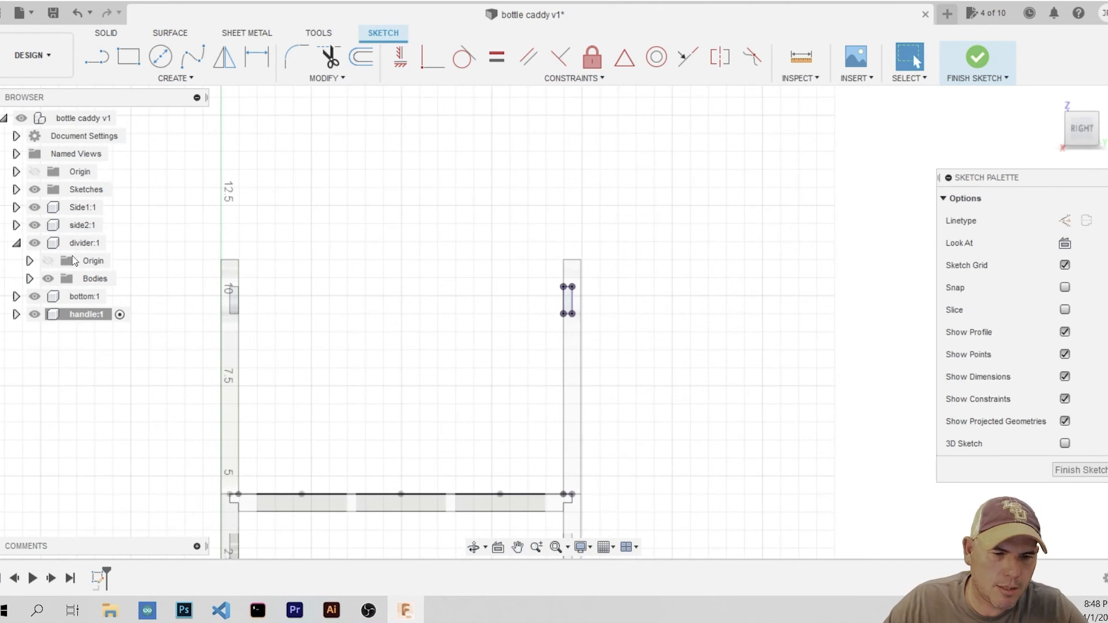
left_click(35, 225)
left_click(35, 243)
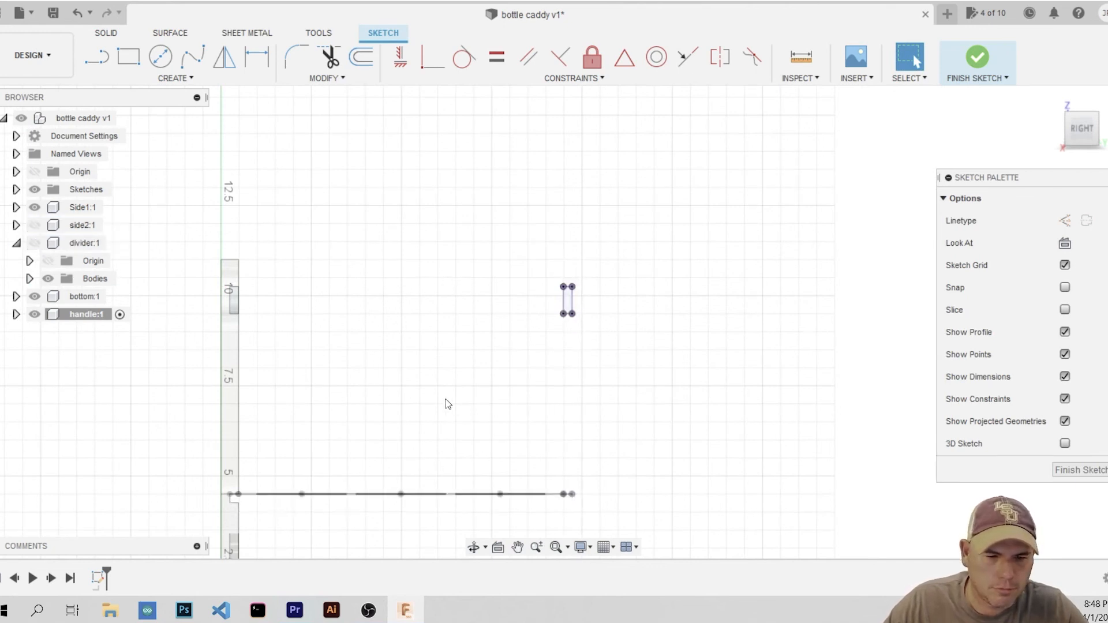
scroll(396, 346, "down", 1)
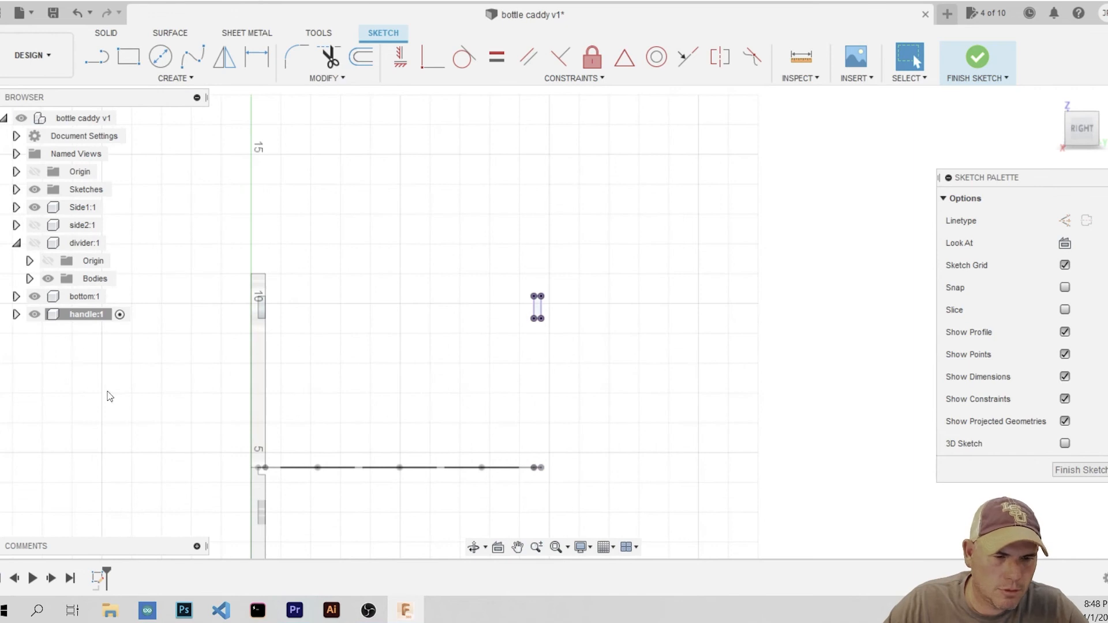
scroll(421, 394, "down", 1)
left_click(35, 207)
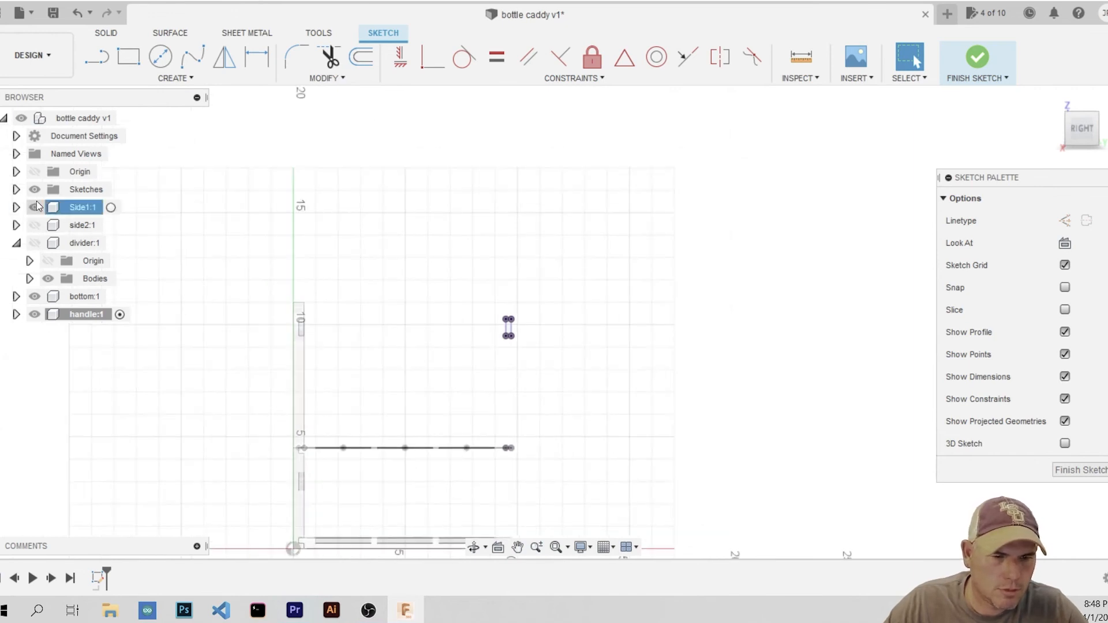
left_click(35, 296)
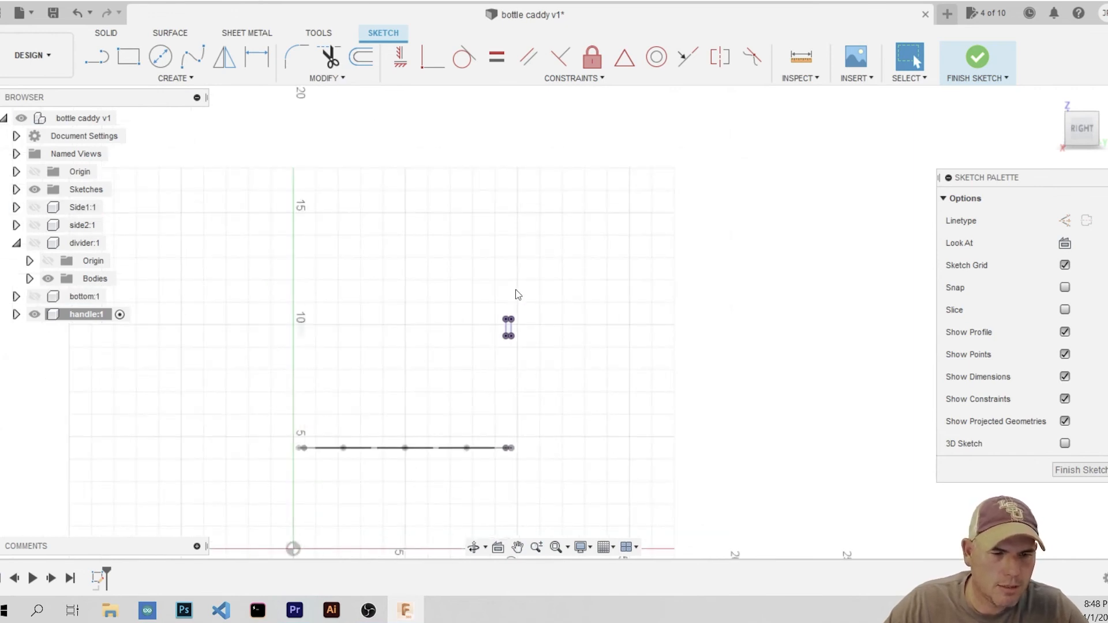
scroll(398, 387, "up", 1)
scroll(389, 386, "down", 2)
mouse_move(415, 383)
middle_mouse_down("shift")
mouse_move(413, 400)
mouse_move(404, 394)
middle_mouse_up("shift")
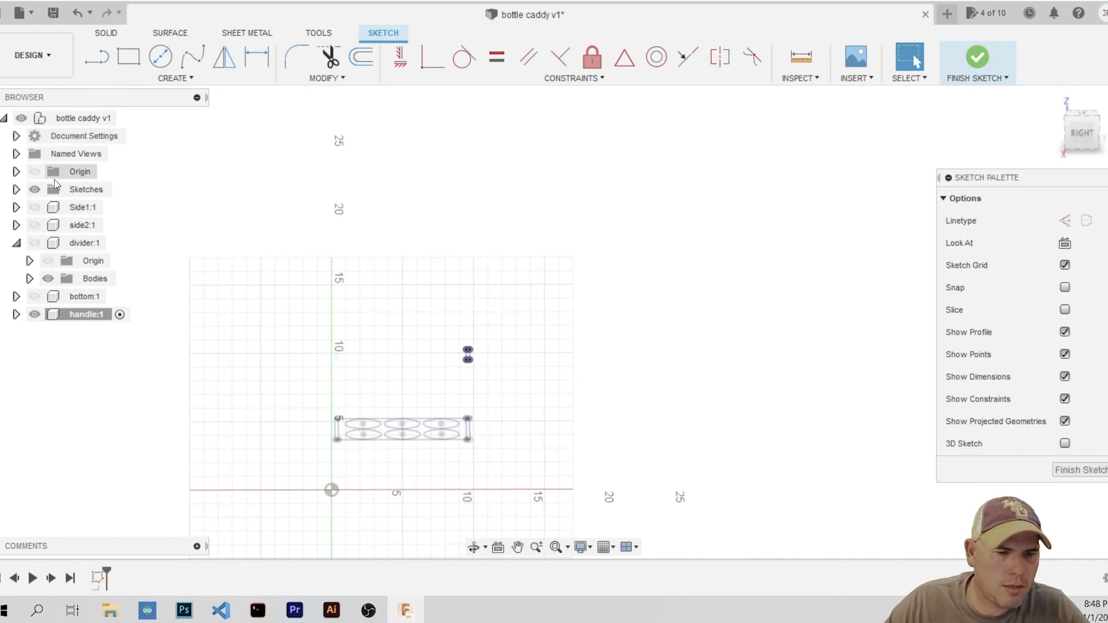
left_click(34, 189)
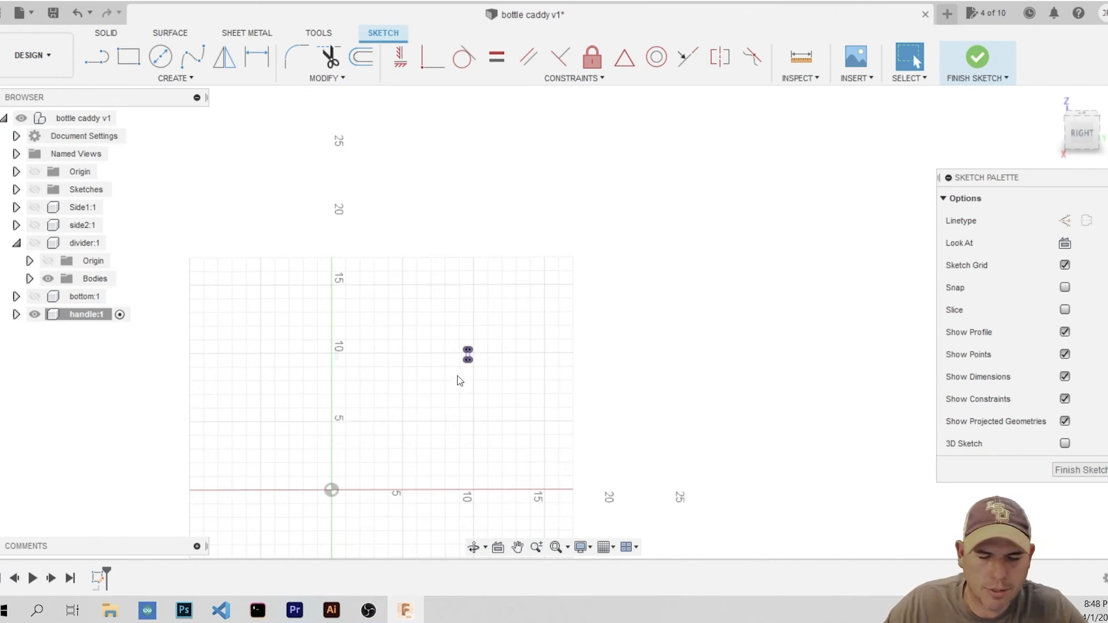
Draw construction lines joining the slot profiles' outer top corners and outer bottom corners, plus a third about 9.5 in long above them
scroll(460, 378, "up", 5)
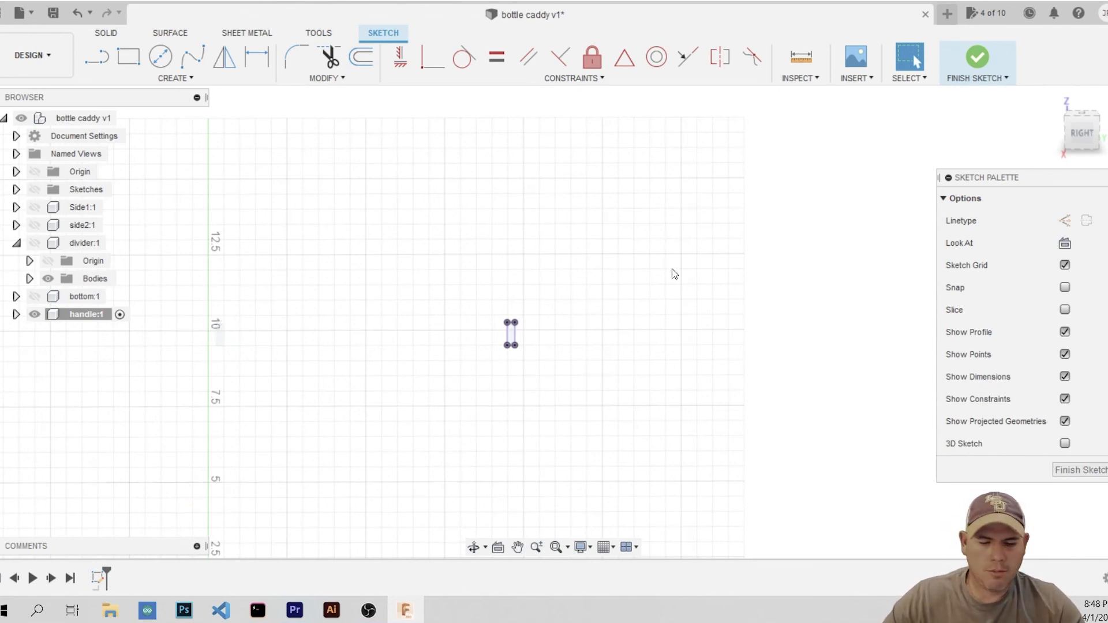
scroll(355, 381, "down", 2)
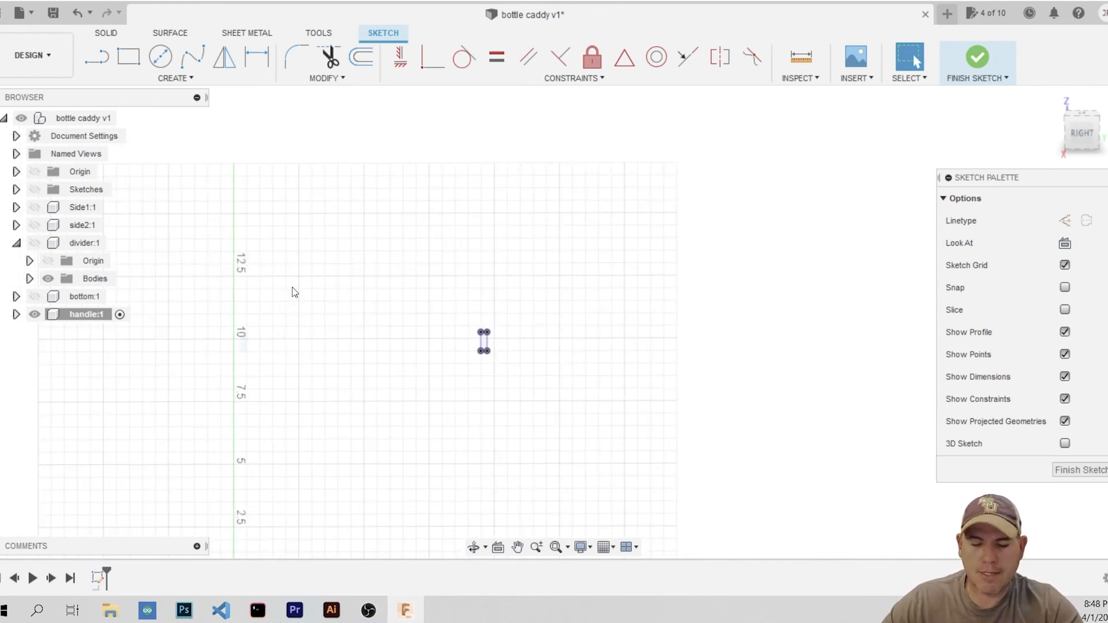
key("l")
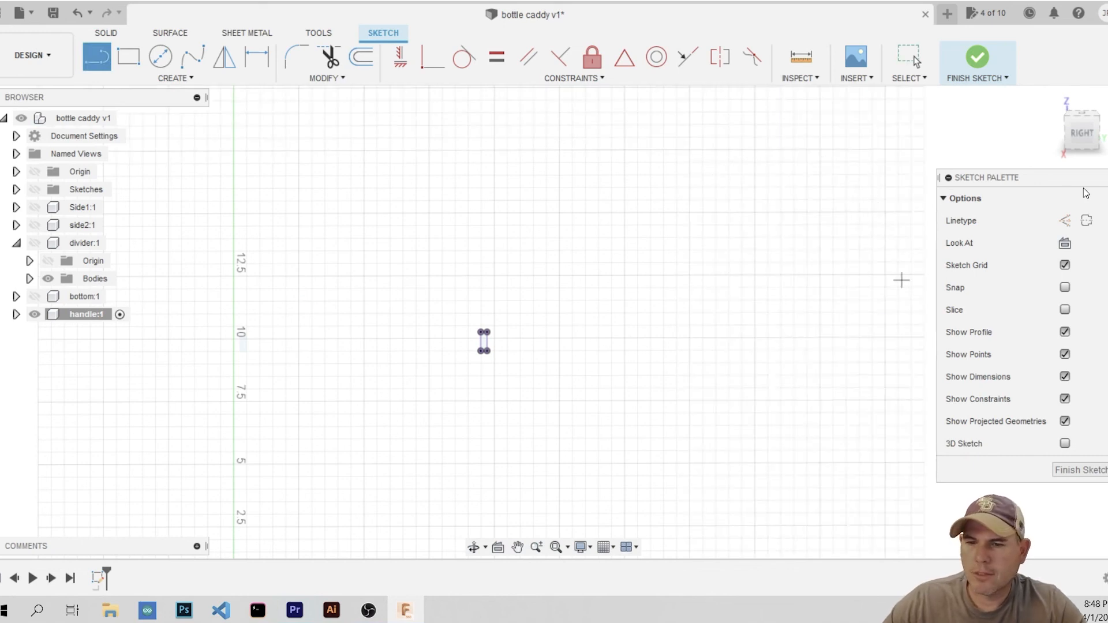
key("x")
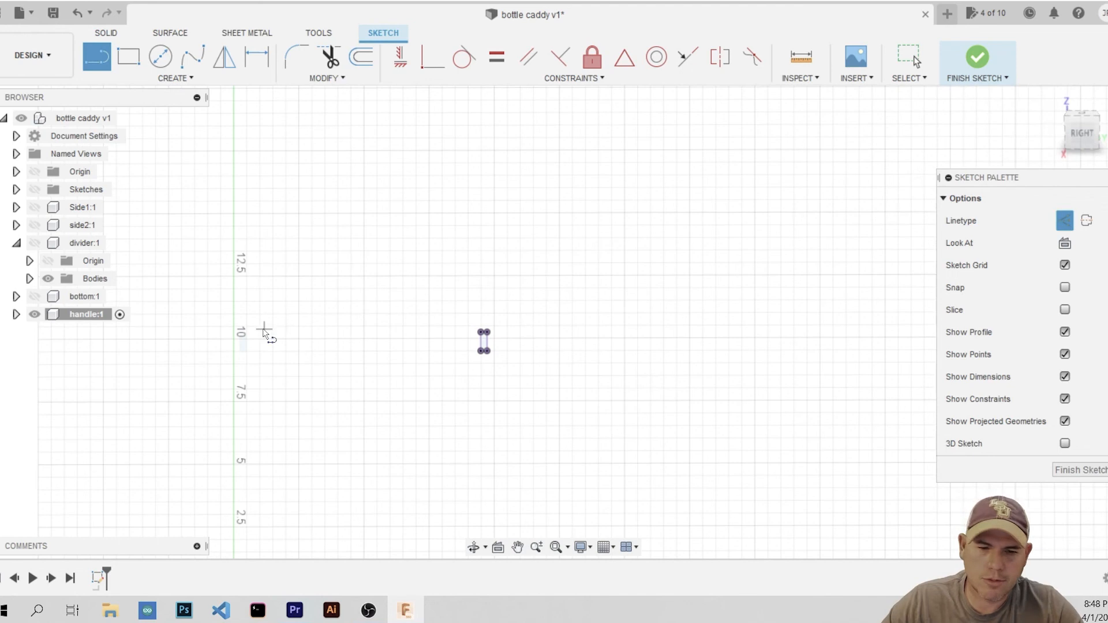
scroll(233, 348, "down", 3)
scroll(233, 347, "up", 5)
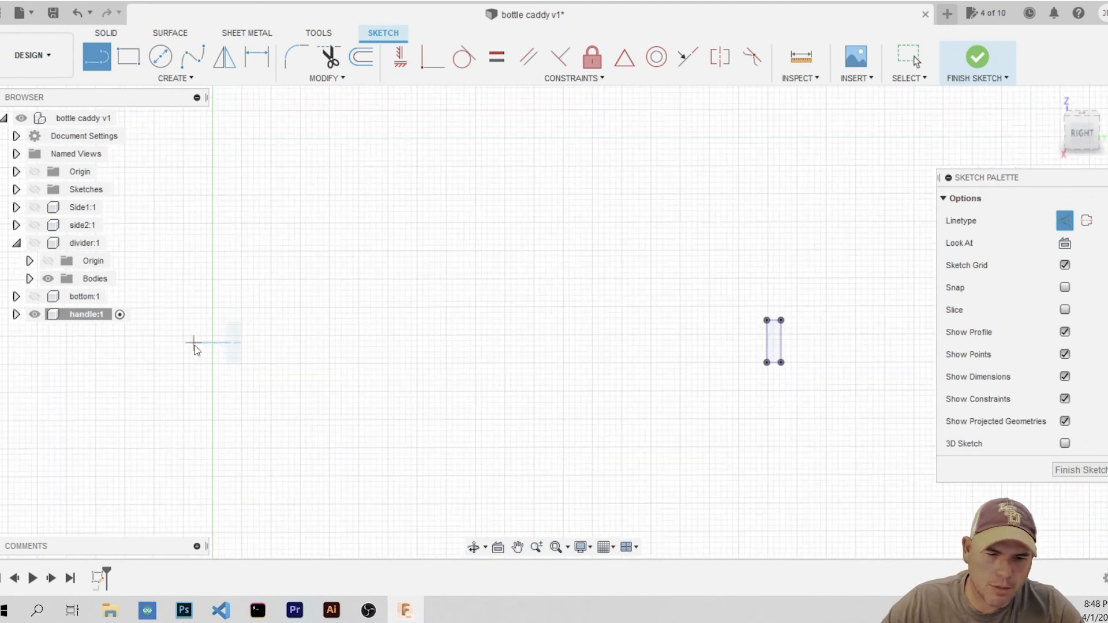
left_click(227, 321)
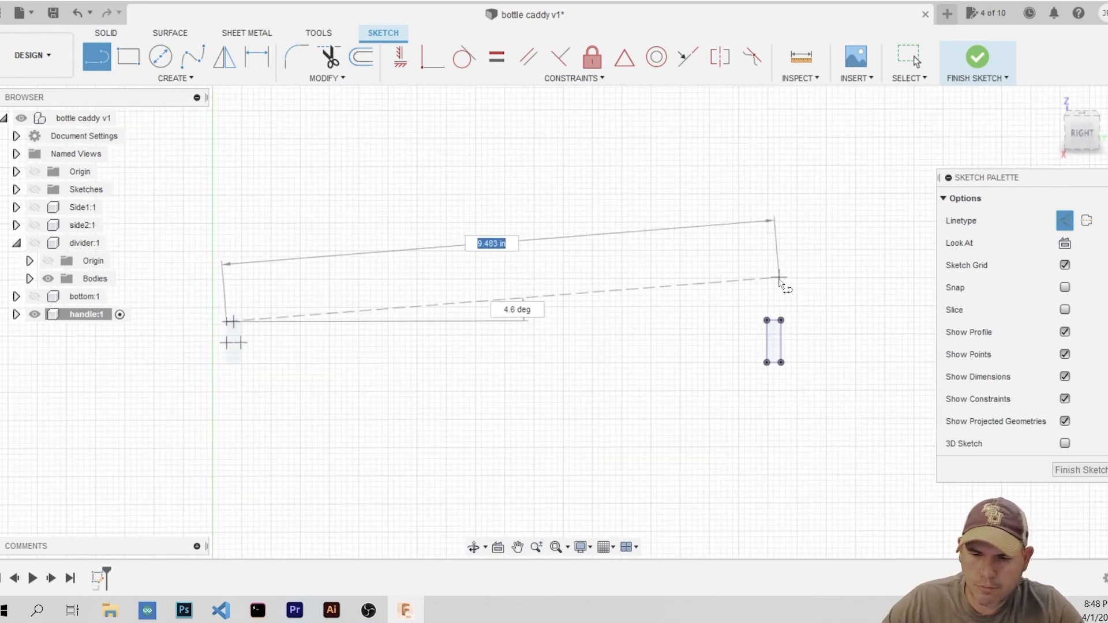
left_click(781, 320)
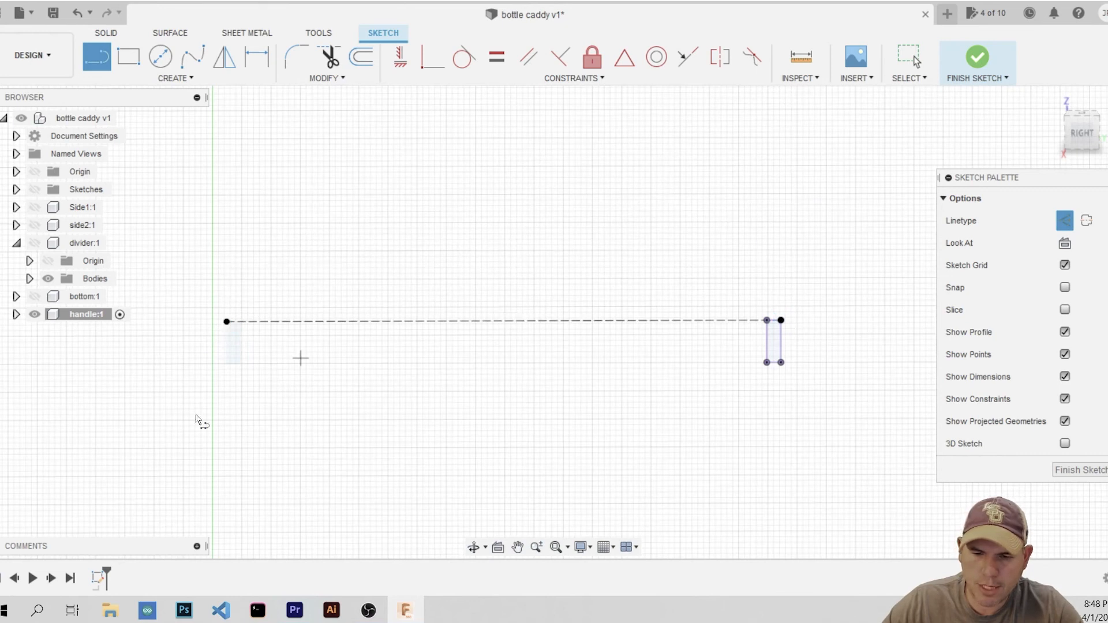
left_click(228, 365)
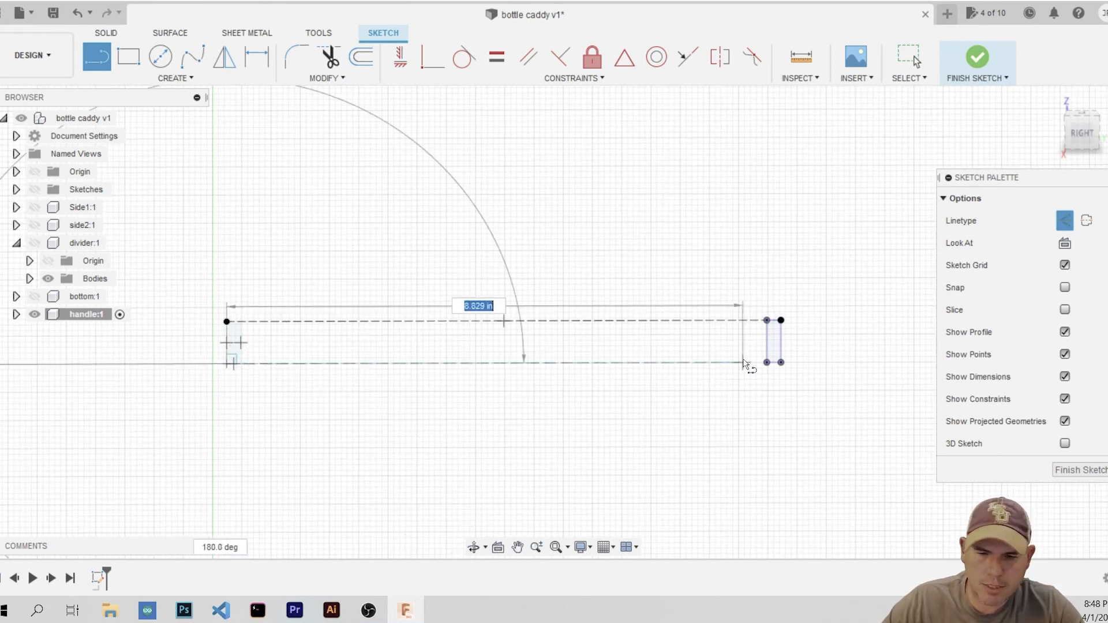
left_click(781, 362)
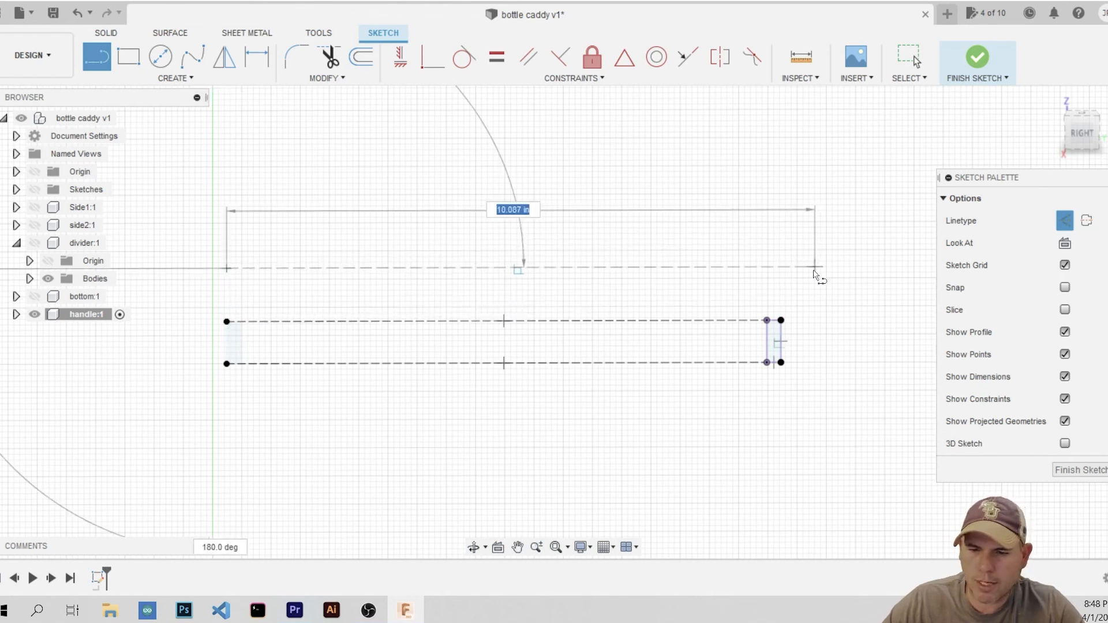
left_click(781, 276)
key("Escape")
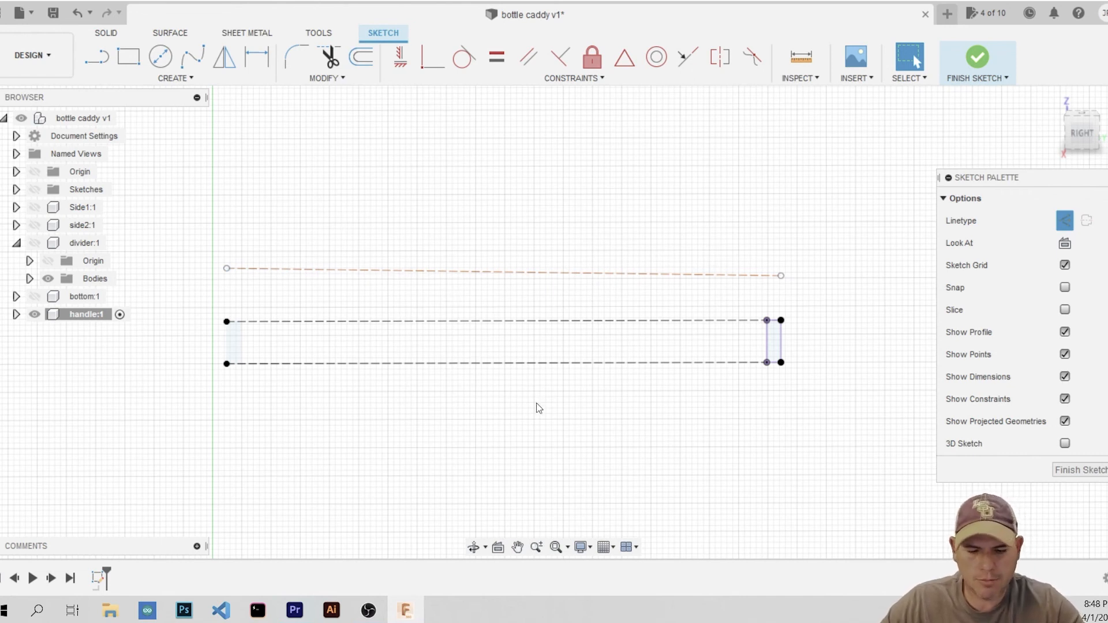
Draw a vertical construction centreline from the midpoint of the lowest construction line up past the uppermost line
key("l")
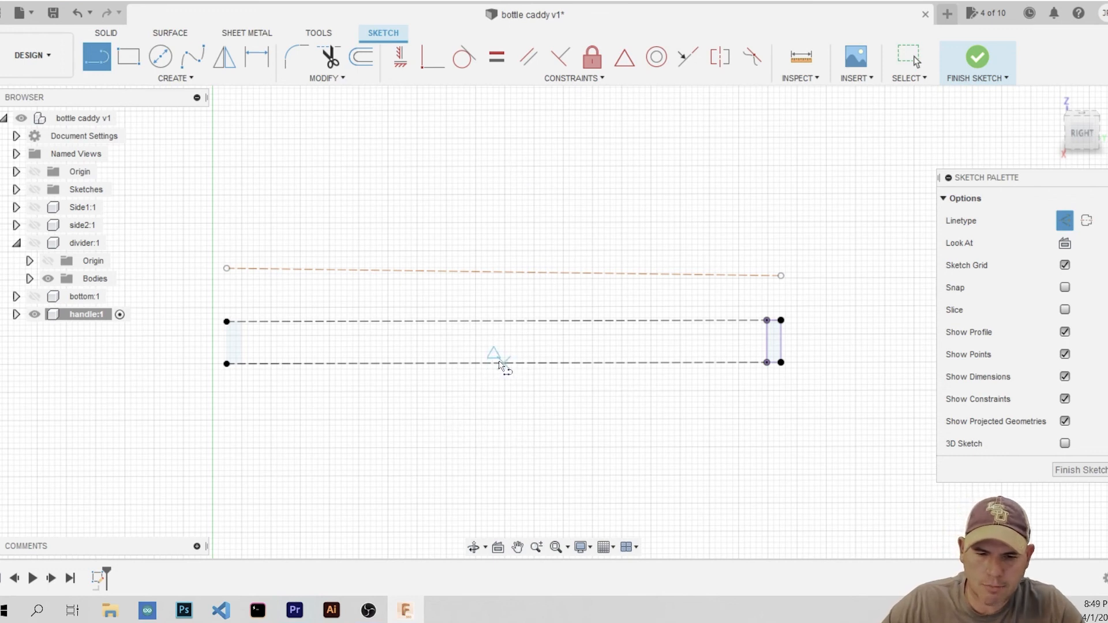
left_click(504, 363)
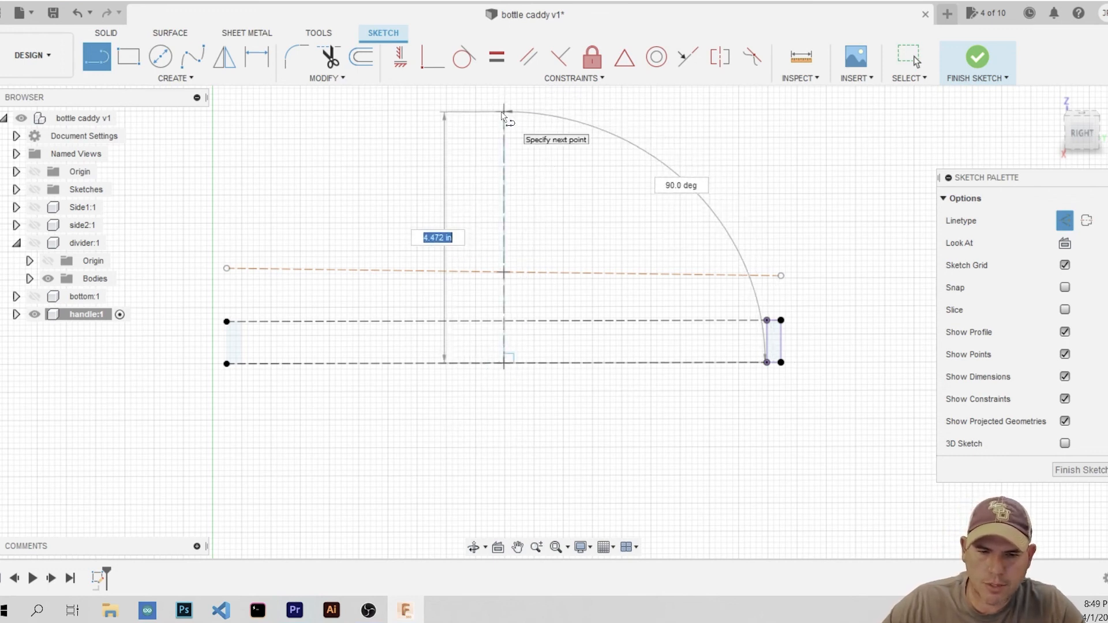
left_click(504, 127)
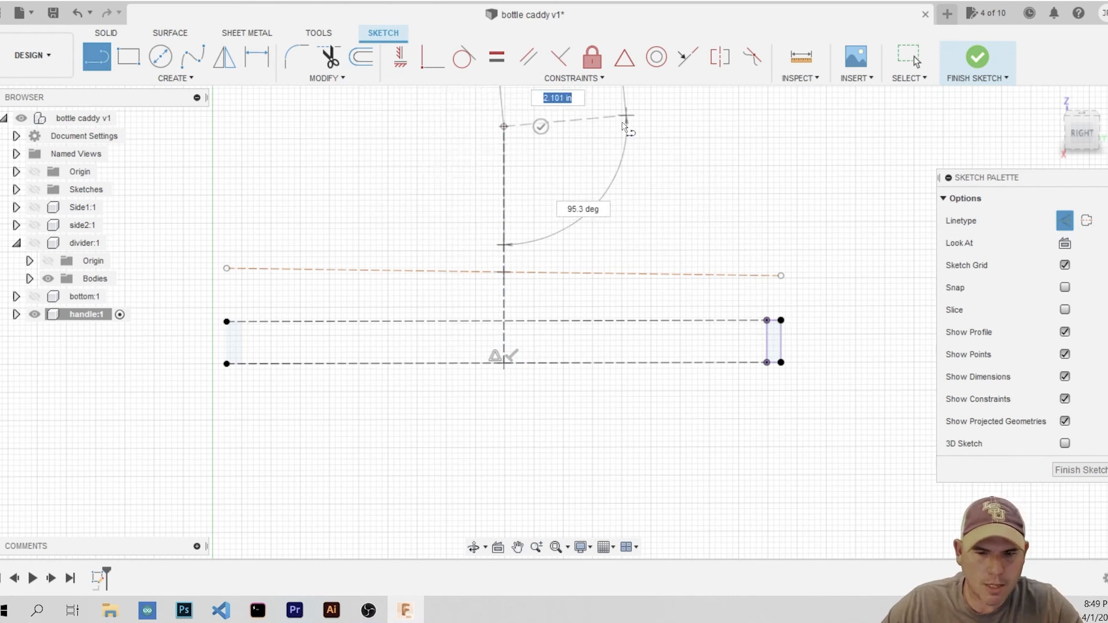
left_click(539, 127)
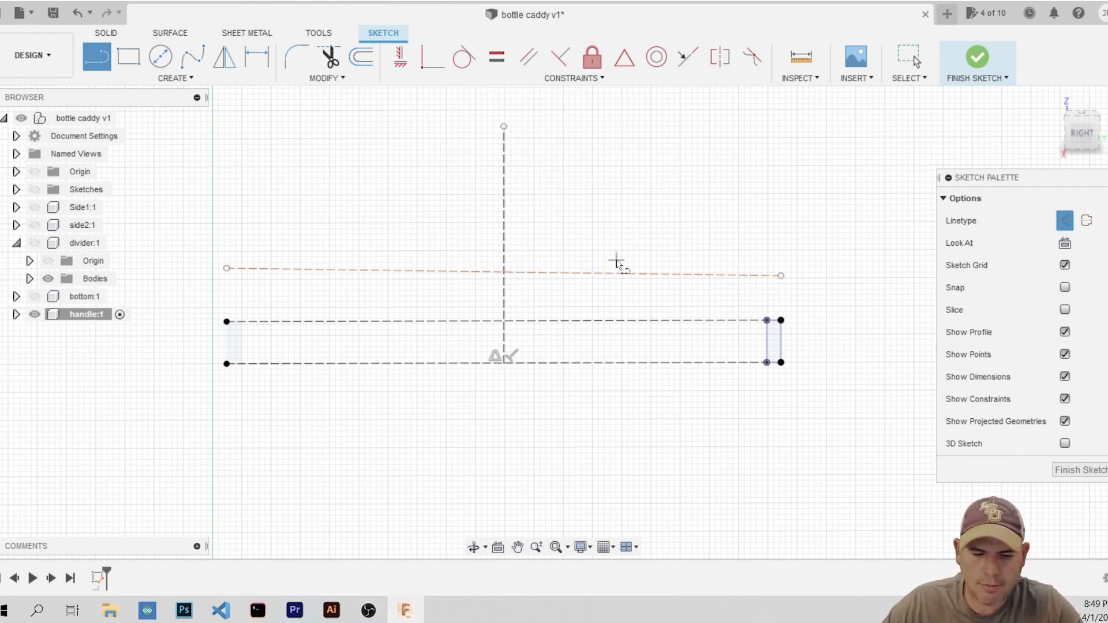
key("Escape")
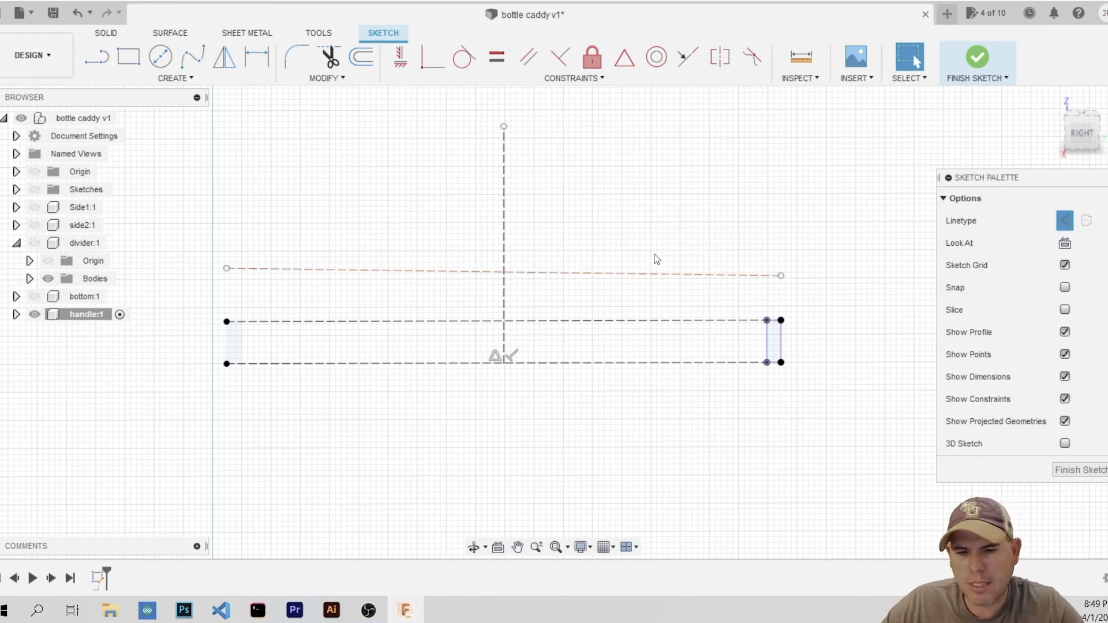
Make the uppermost construction line parallel to the construction line joining the tops of the slot profiles
left_click(652, 275)
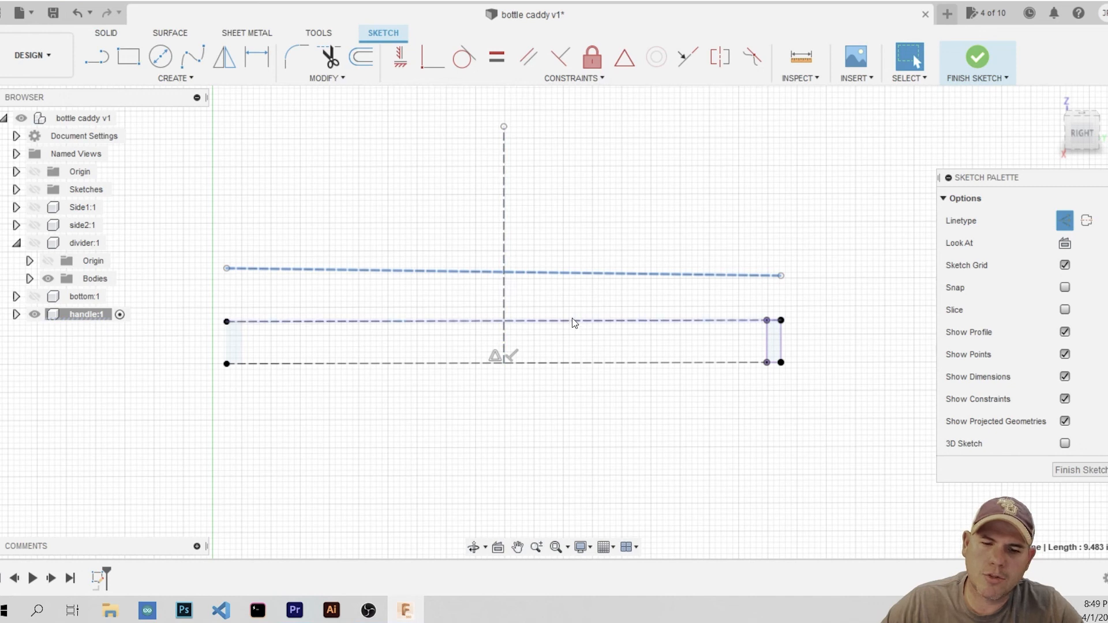
left_click(528, 57)
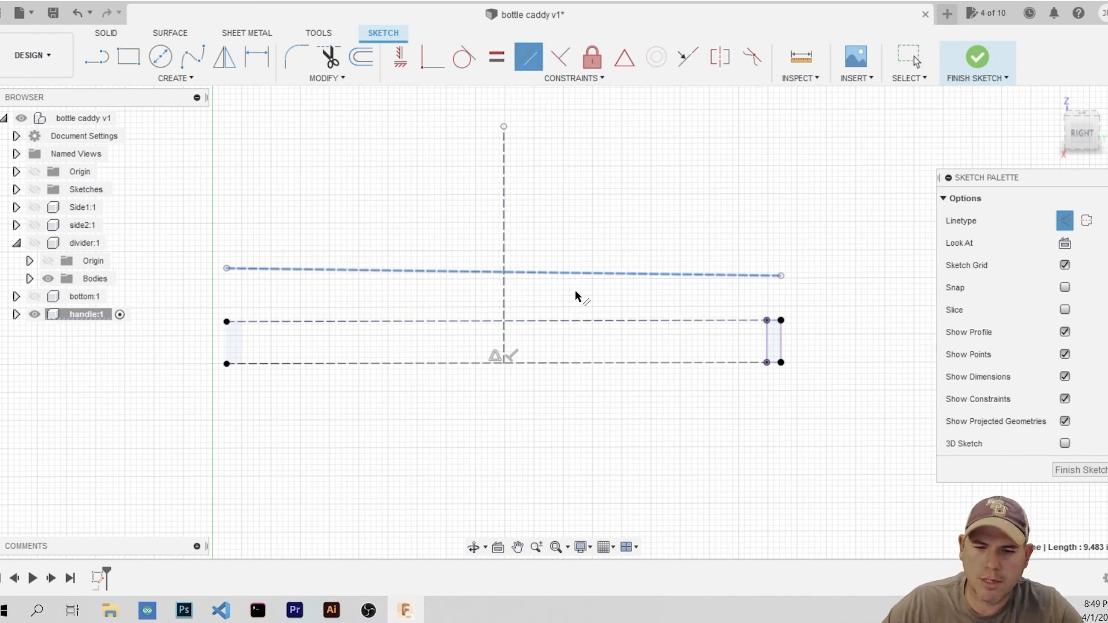
left_click(564, 321)
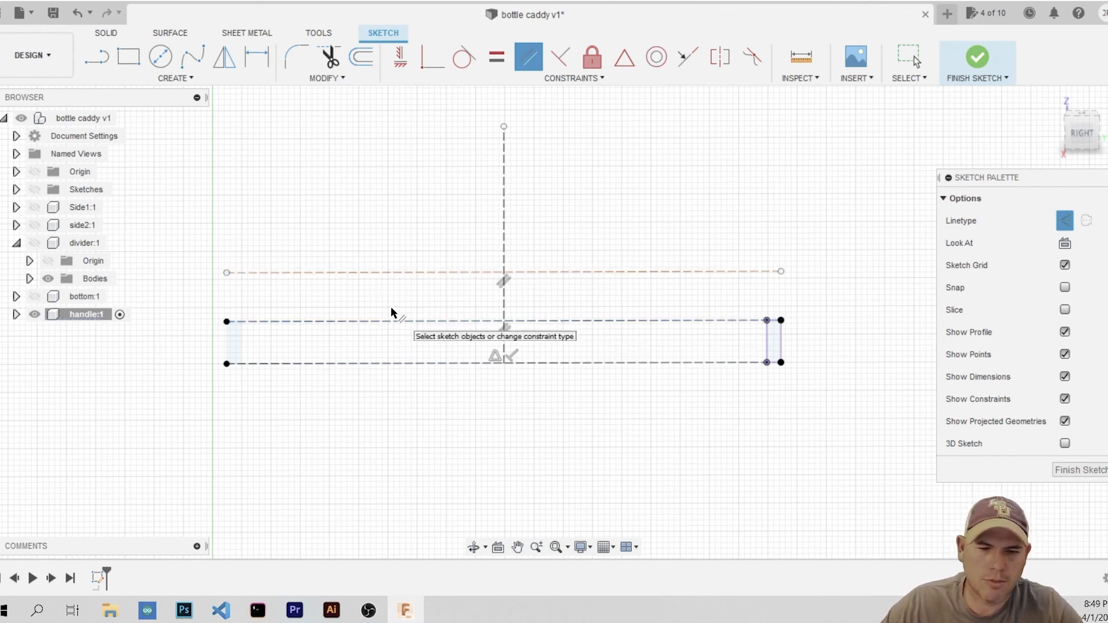
Dimension the uppermost construction line 0.75 in above the line joining the tops of the slot profiles
key("d")
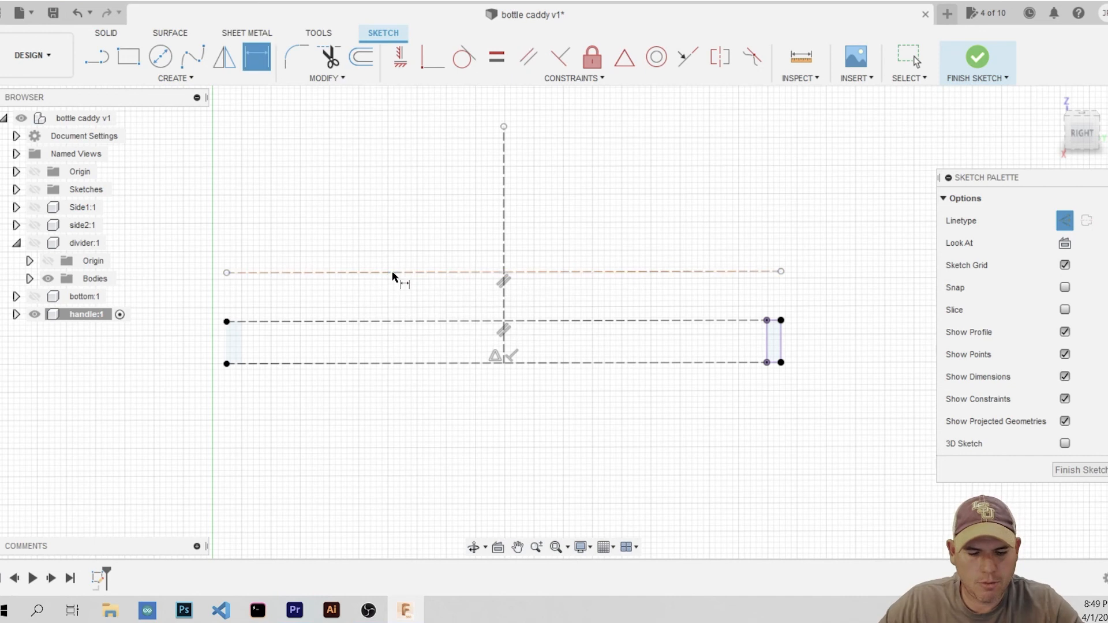
left_click(359, 321)
left_click(378, 272)
left_click(154, 288)
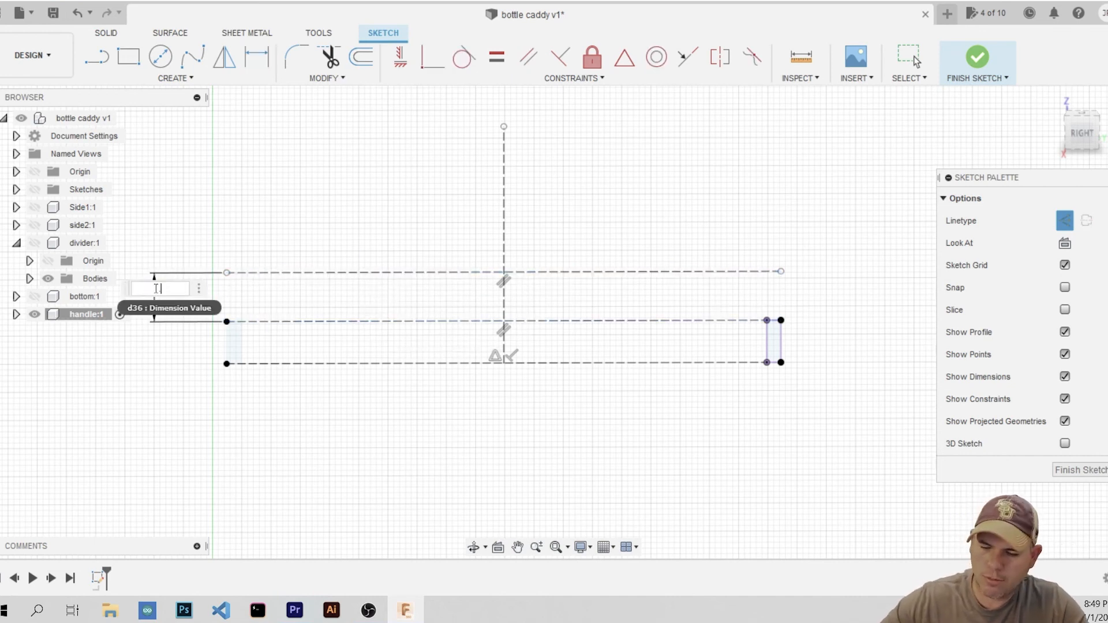
type(".75")
key("Return")
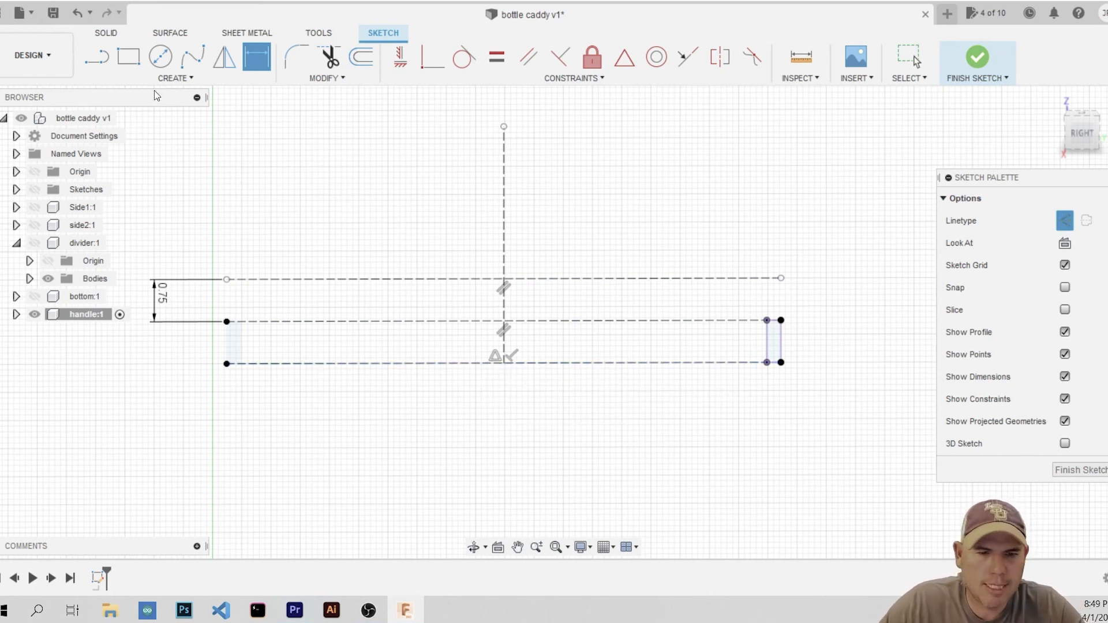
Draw a three-point fit-point spline with normal linetype from the uppermost construction line down to the line joining the slot profiles' tops
left_click(192, 56)
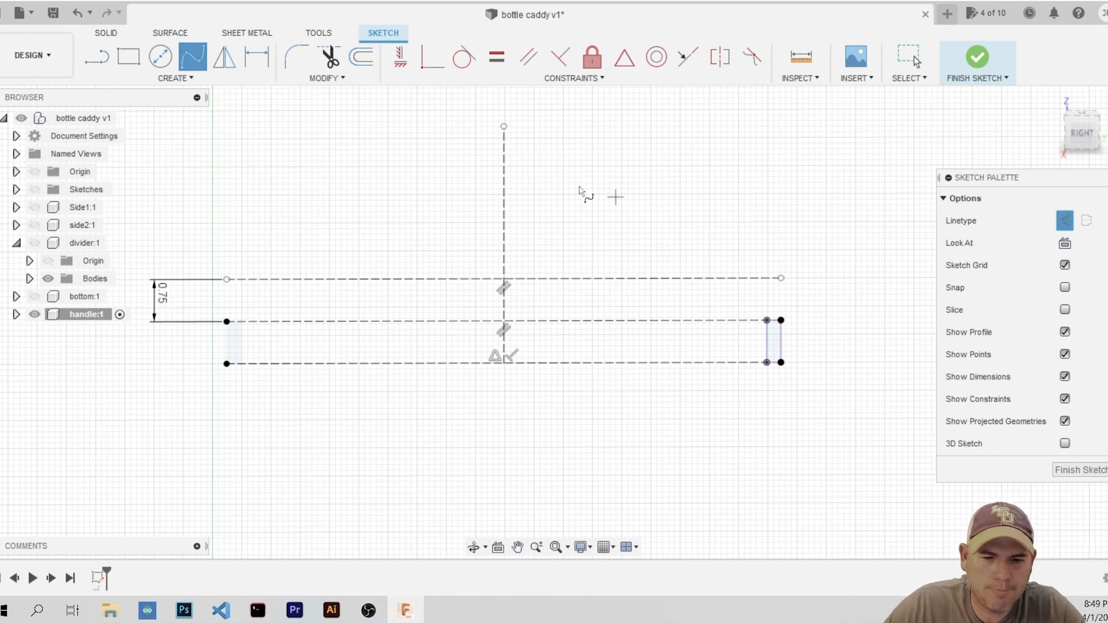
left_click(441, 279)
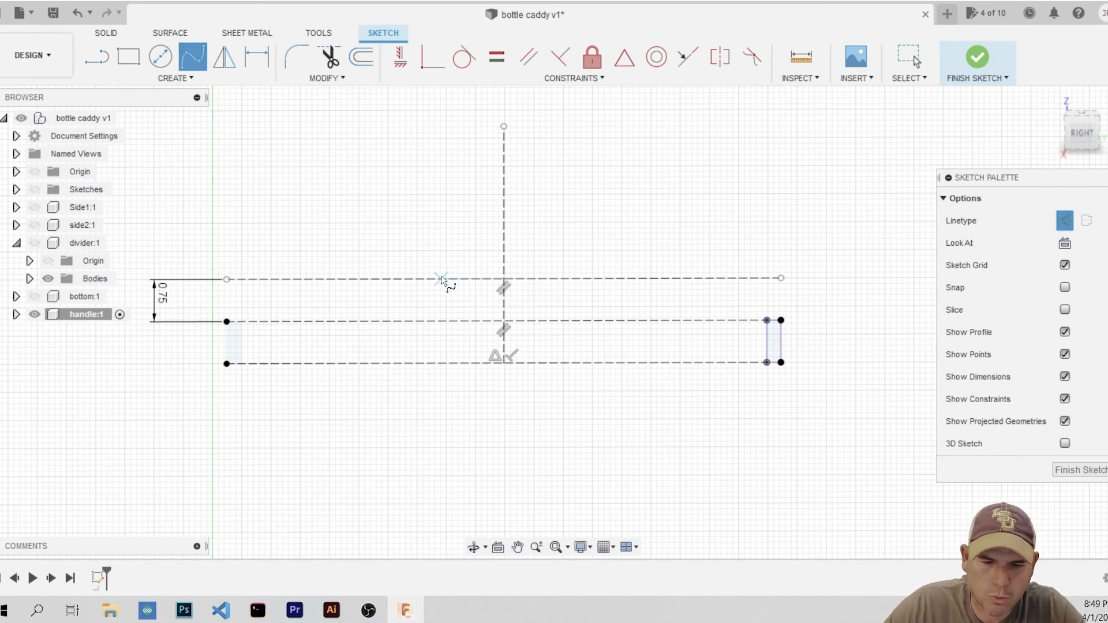
left_click(1064, 220)
left_click(363, 301)
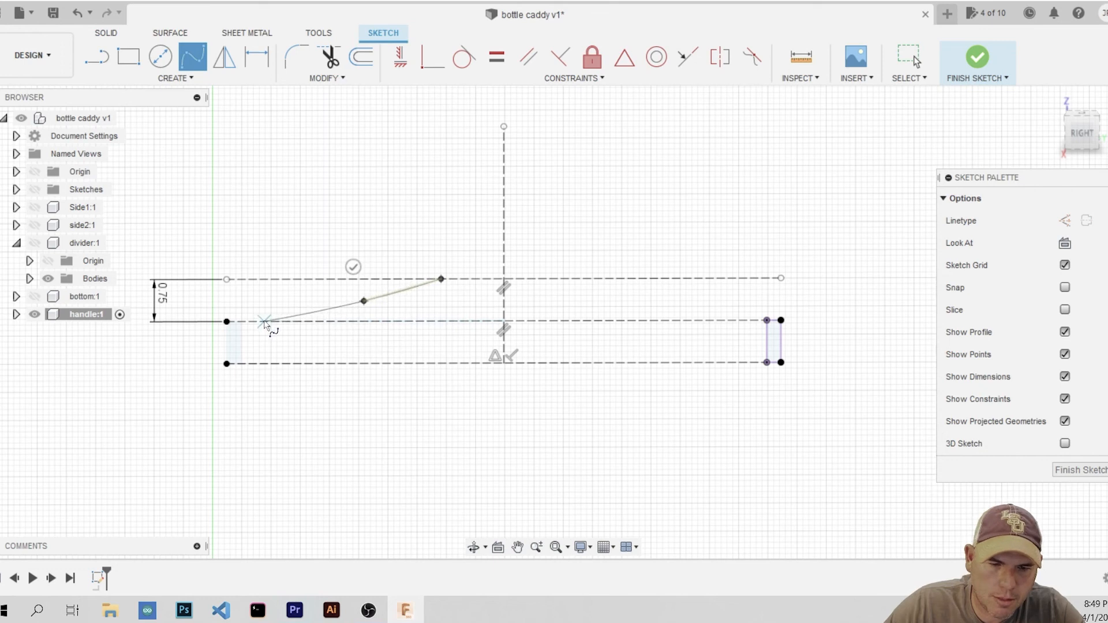
left_click(286, 322)
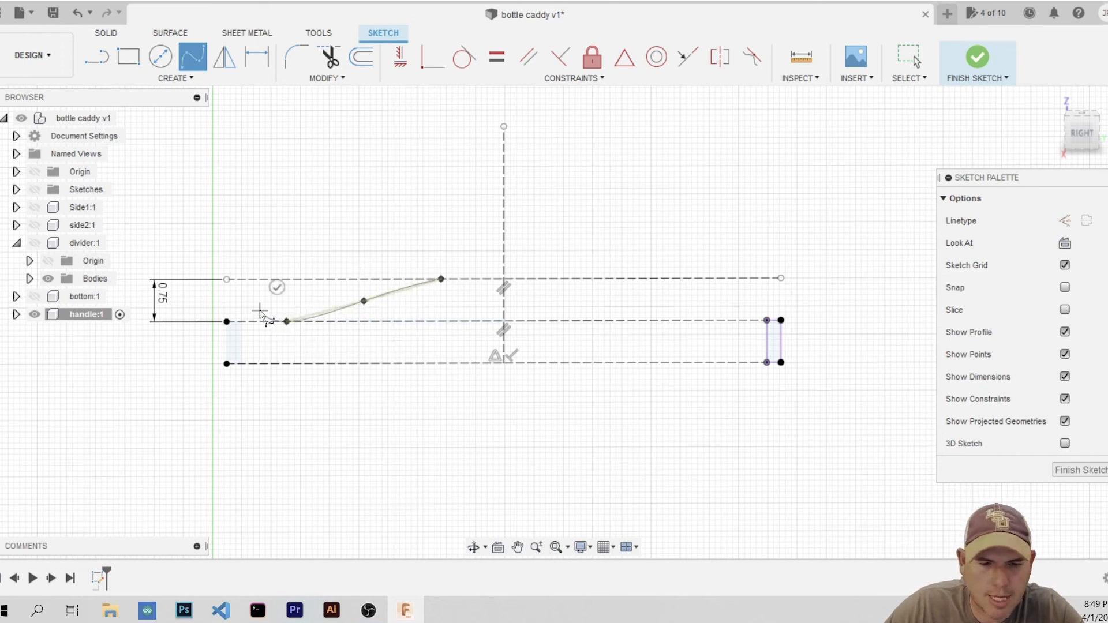
left_click(276, 288)
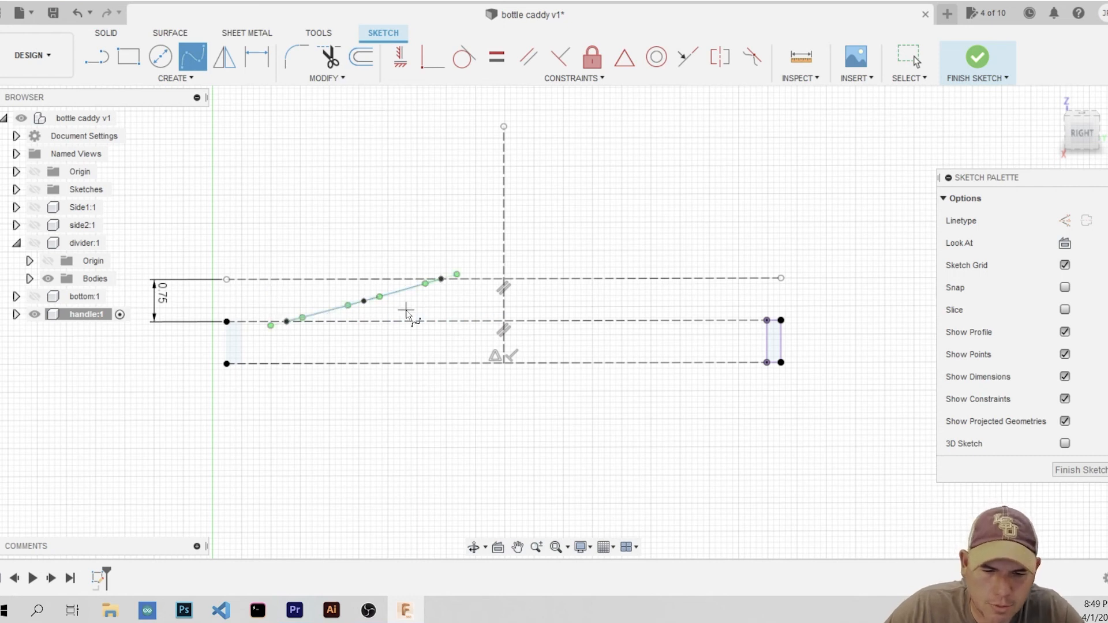
Align the tangent handle at the spline's upper end with the uppermost construction line and lengthen it slightly
scroll(409, 306, "up", 5)
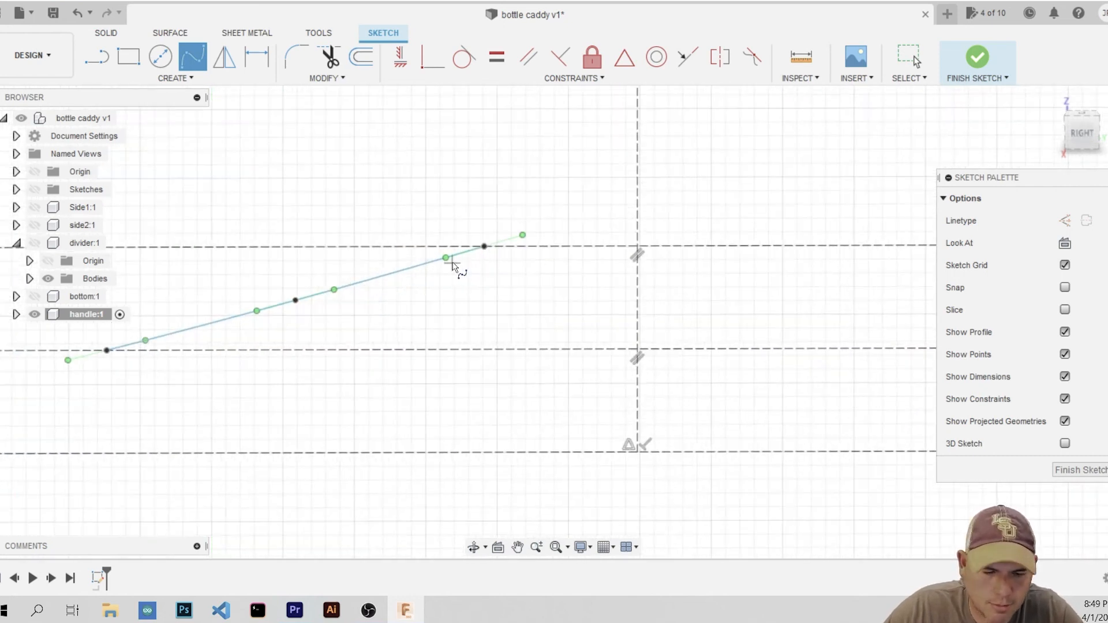
key("Escape")
left_click_drag(446, 257, 427, 248)
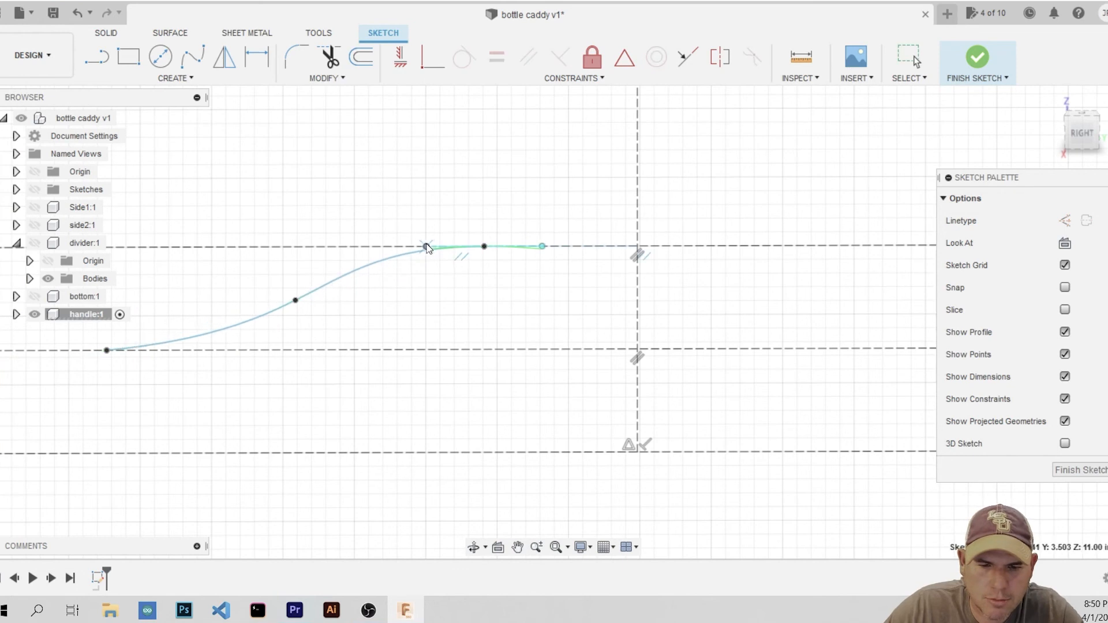
left_click(430, 248)
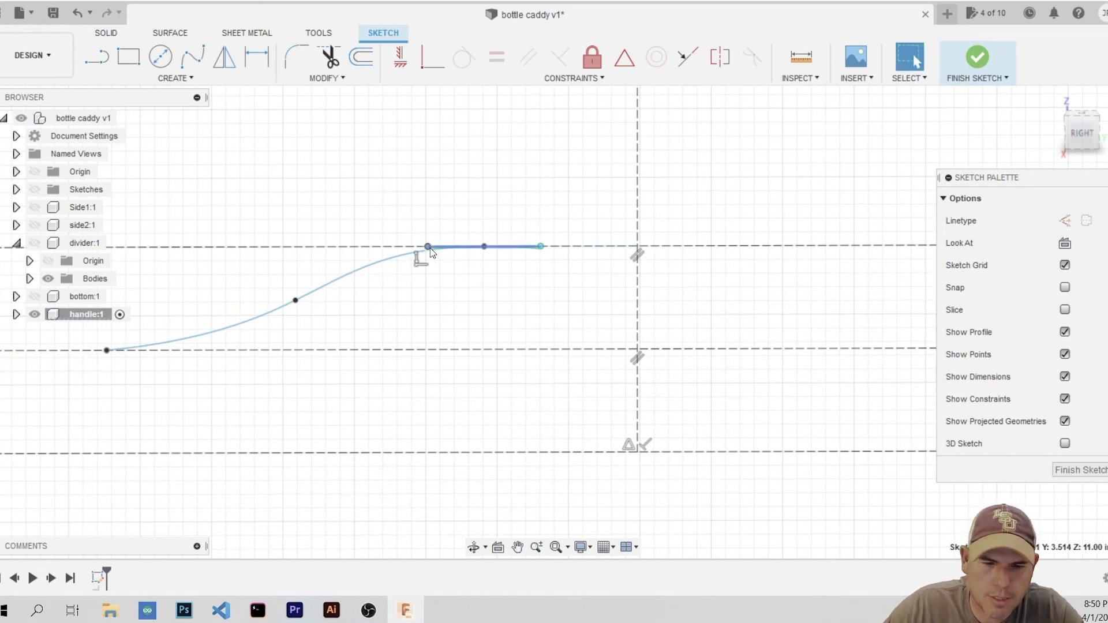
left_click_drag(429, 247, 413, 247)
Align the tangent handle at the spline's lower end with the construction line joining the slot profiles' tops
scroll(361, 314, "down", 2)
scroll(221, 344, "up", 2)
left_click(255, 317)
left_click_drag(278, 317, 287, 319)
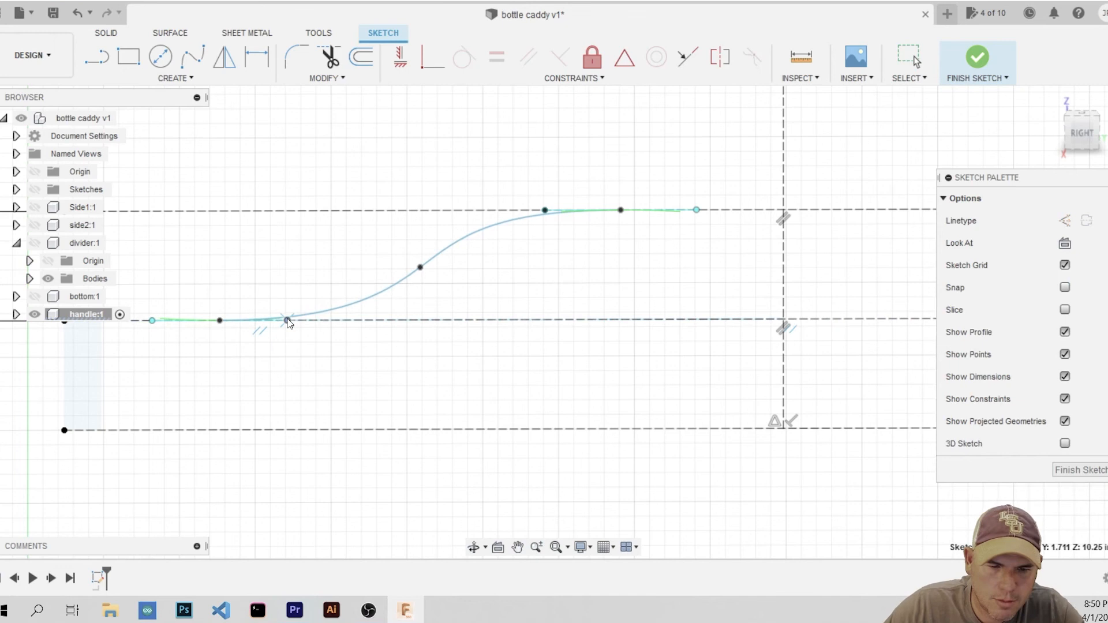
Draw a line about 1 in long from the left slot profile's outer top corner to the spline's lower endpoint
scroll(300, 326, "down", 6)
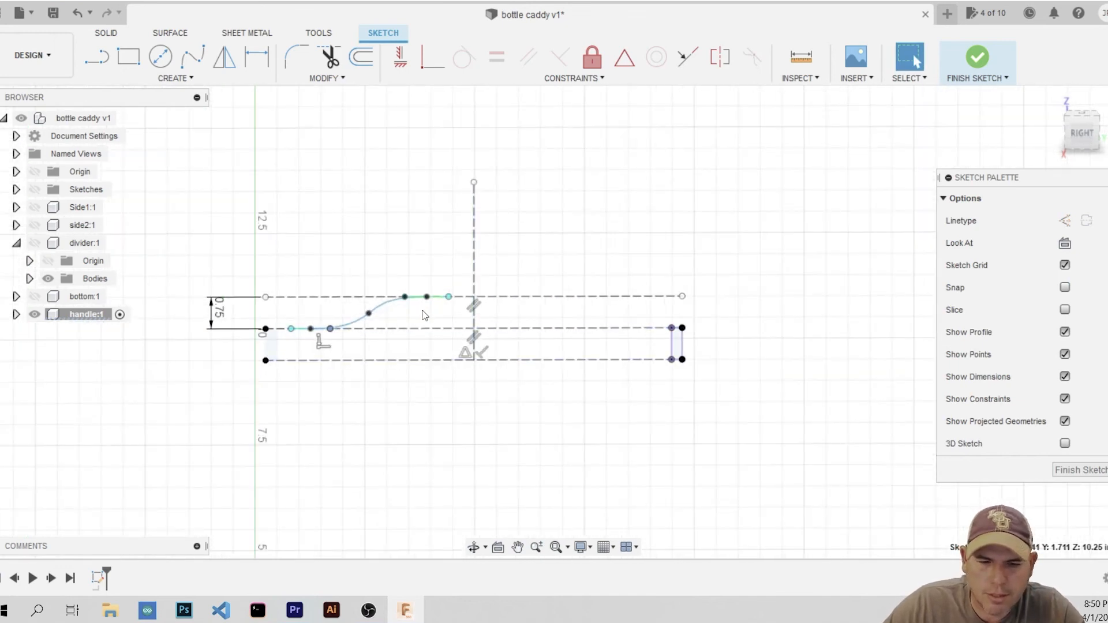
scroll(427, 311, "up", 5)
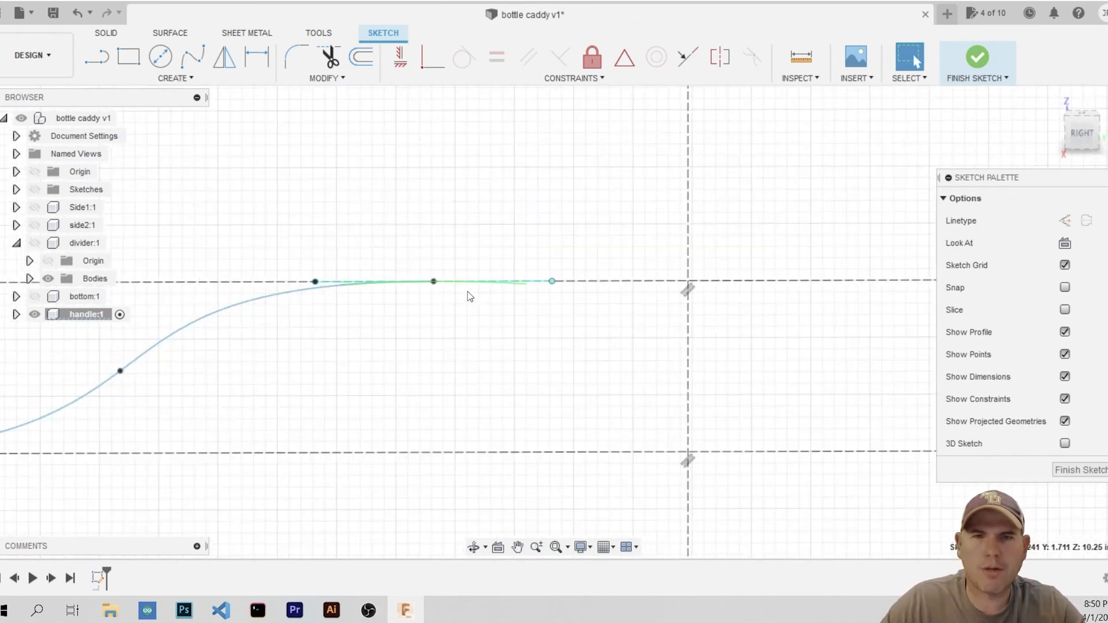
scroll(434, 323, "down", 5)
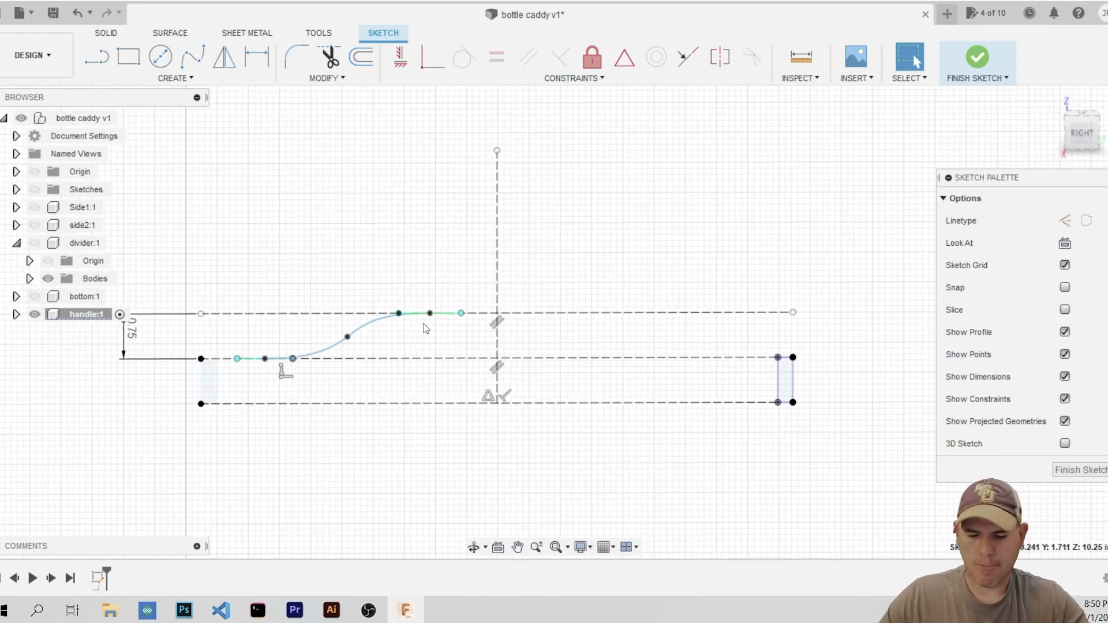
key("l")
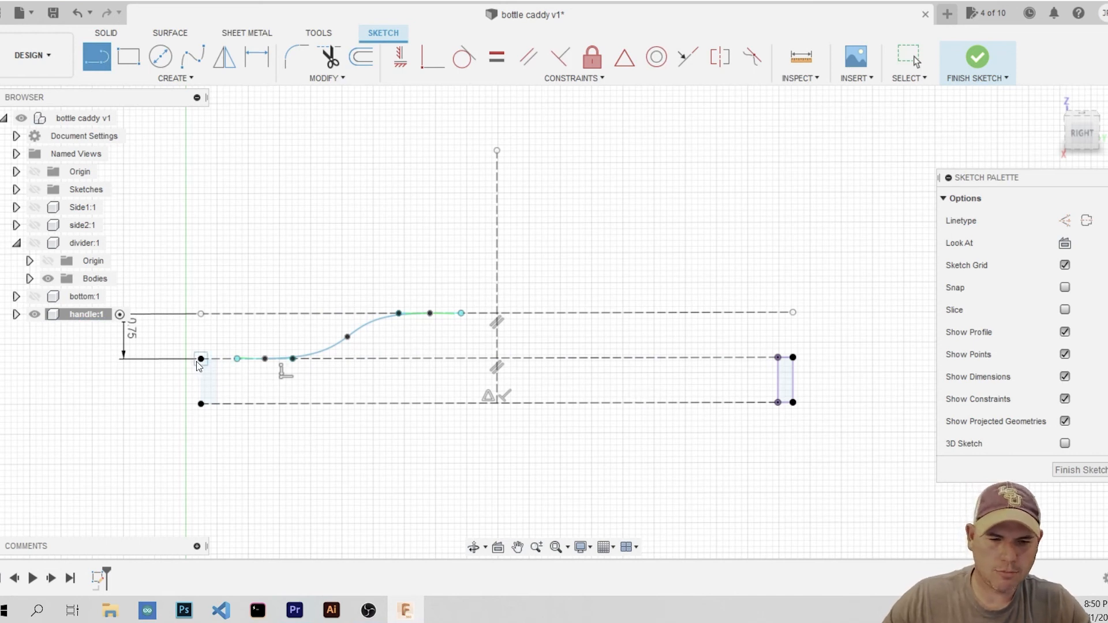
left_click(200, 359)
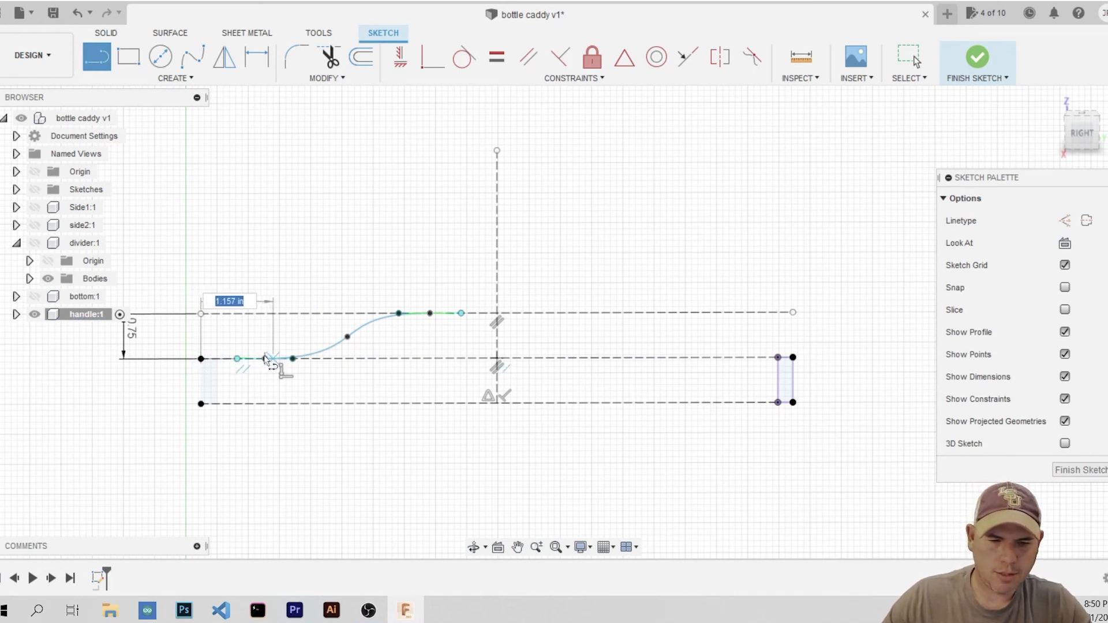
scroll(260, 364, "up", 5)
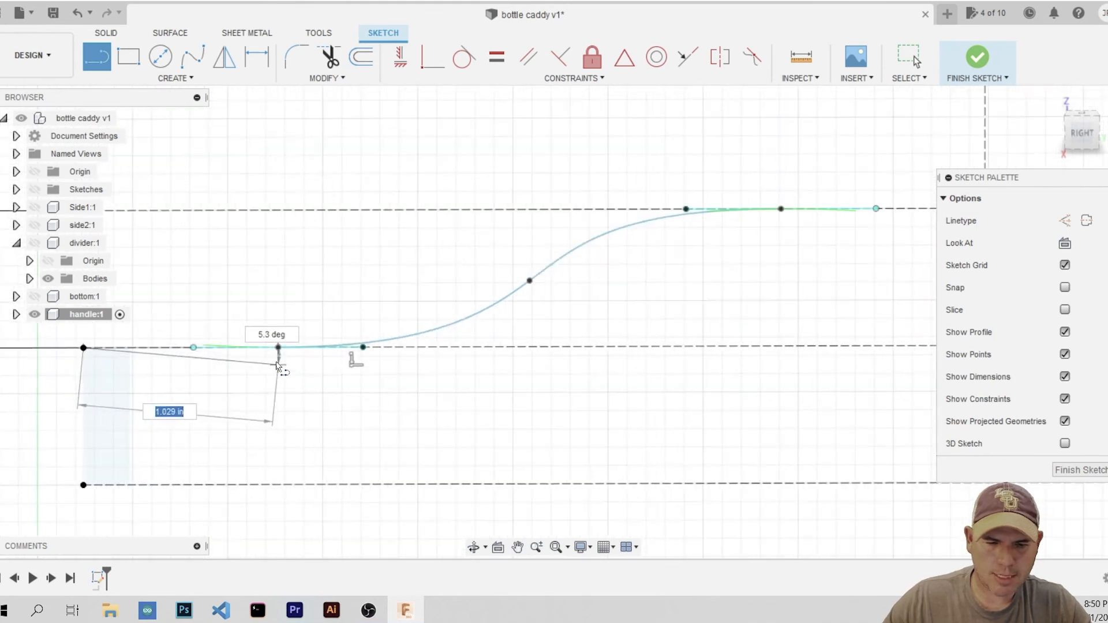
left_click(279, 347)
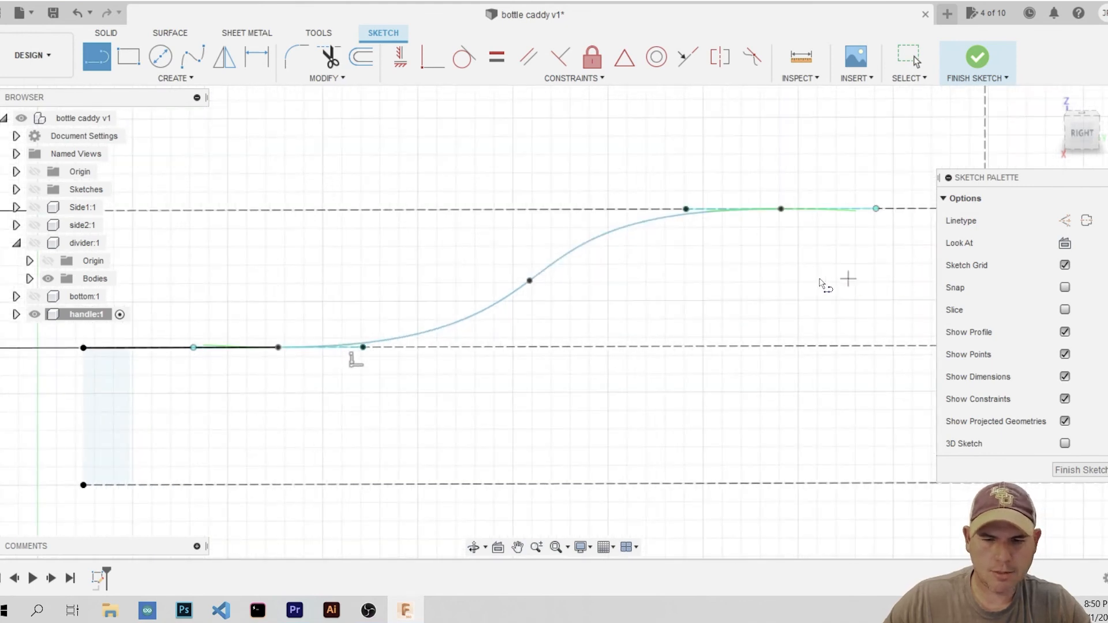
Draw a line from the inner end of the spline's upper tangent handle to the vertical centreline, along the uppermost construction line
scroll(735, 283, "down", 3)
middle_click_drag(846, 249, 651, 280)
scroll(651, 280, "up", 3)
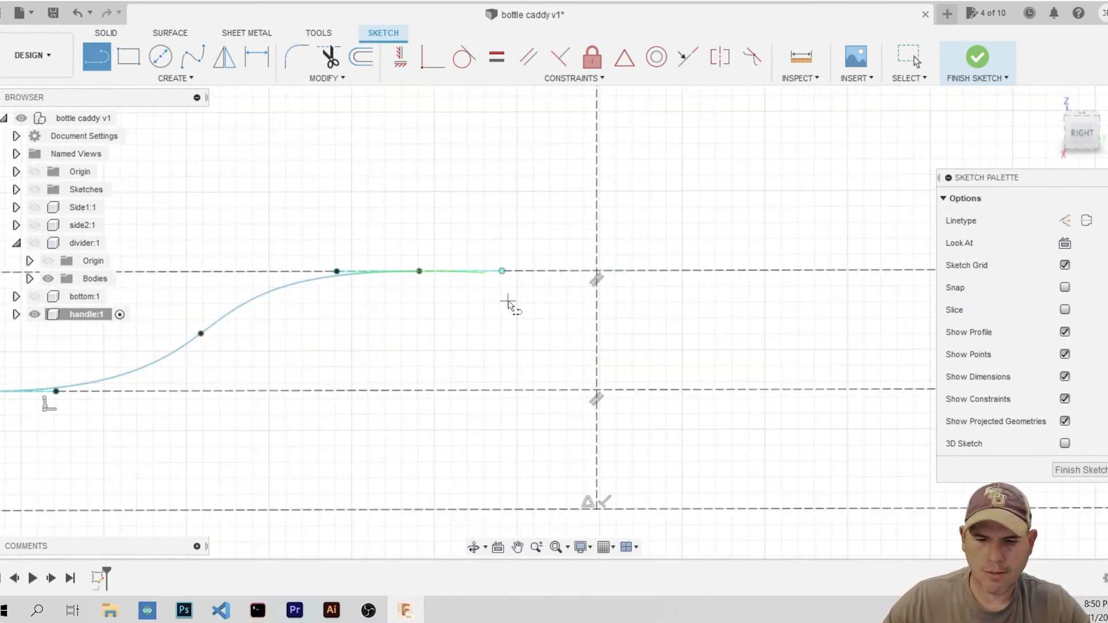
left_click(501, 271)
double_click(596, 270)
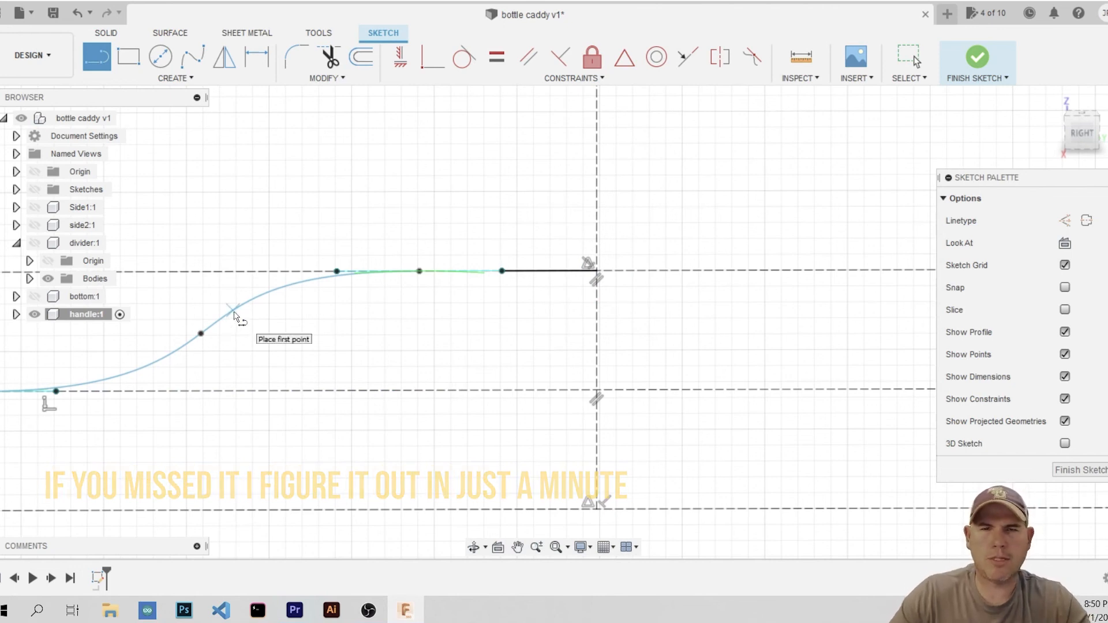
scroll(521, 291, "down", 3)
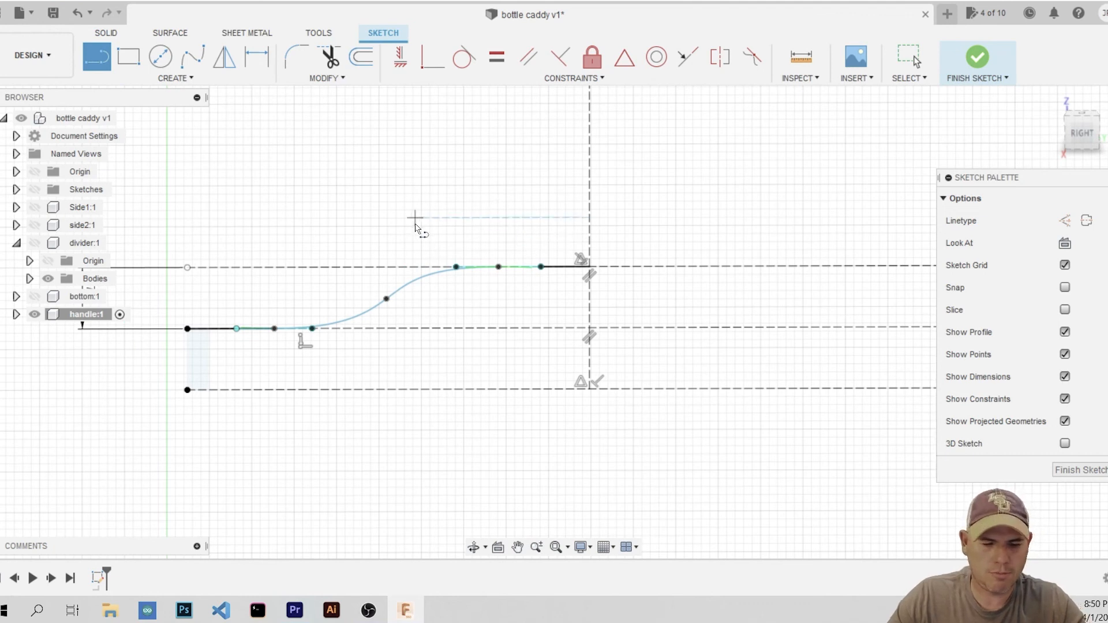
key("Escape")
Apply a Fix constraint to the handle's spline
left_click(592, 57)
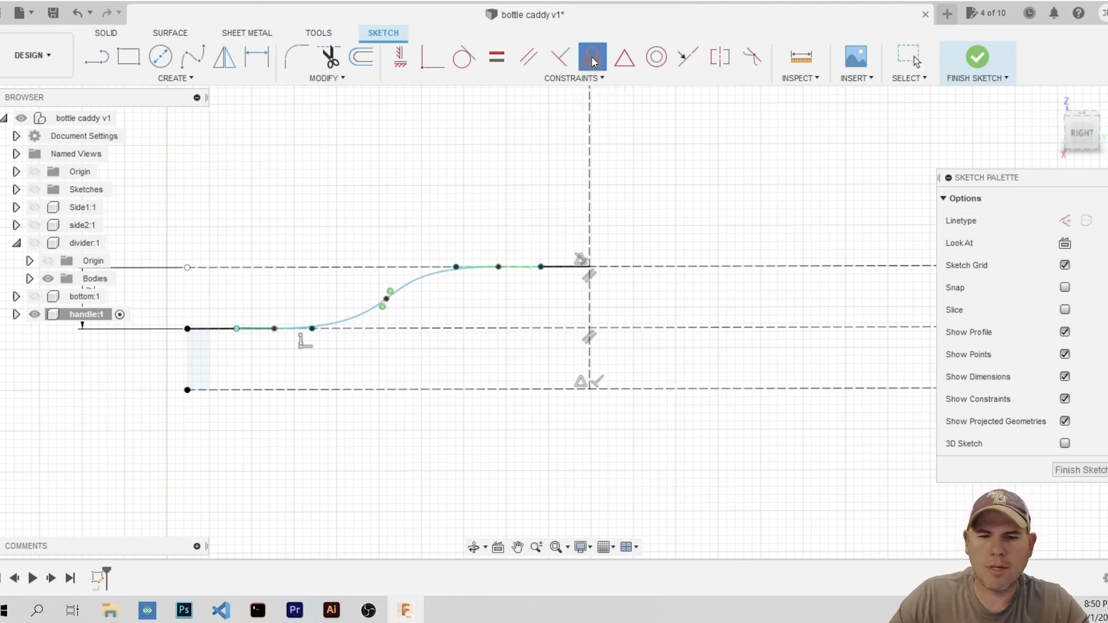
left_click(421, 286)
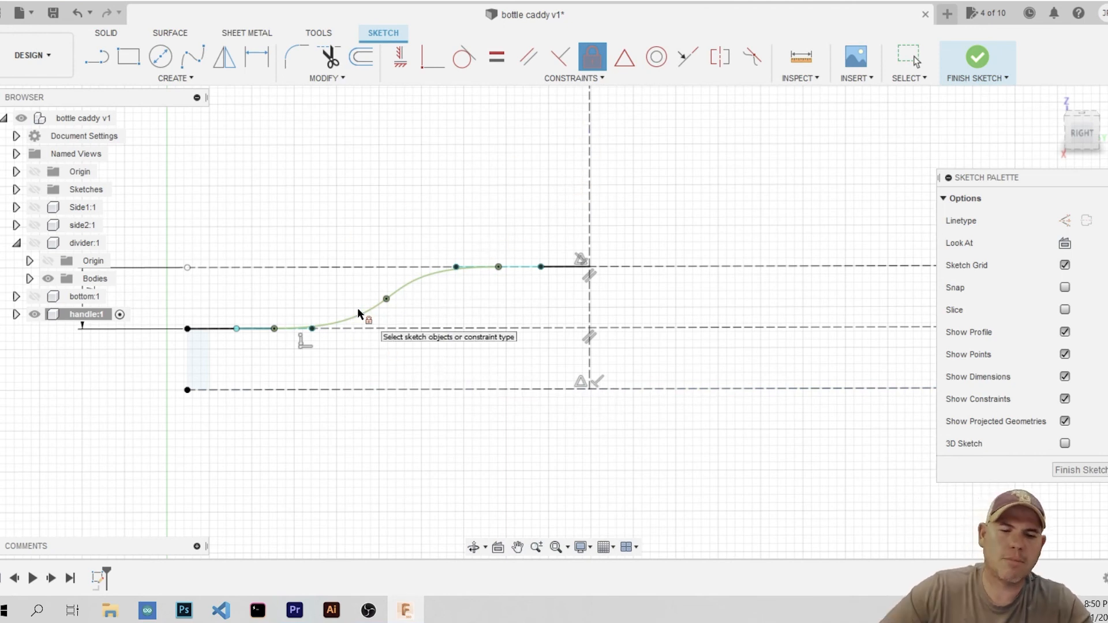
scroll(266, 352, "down", 2)
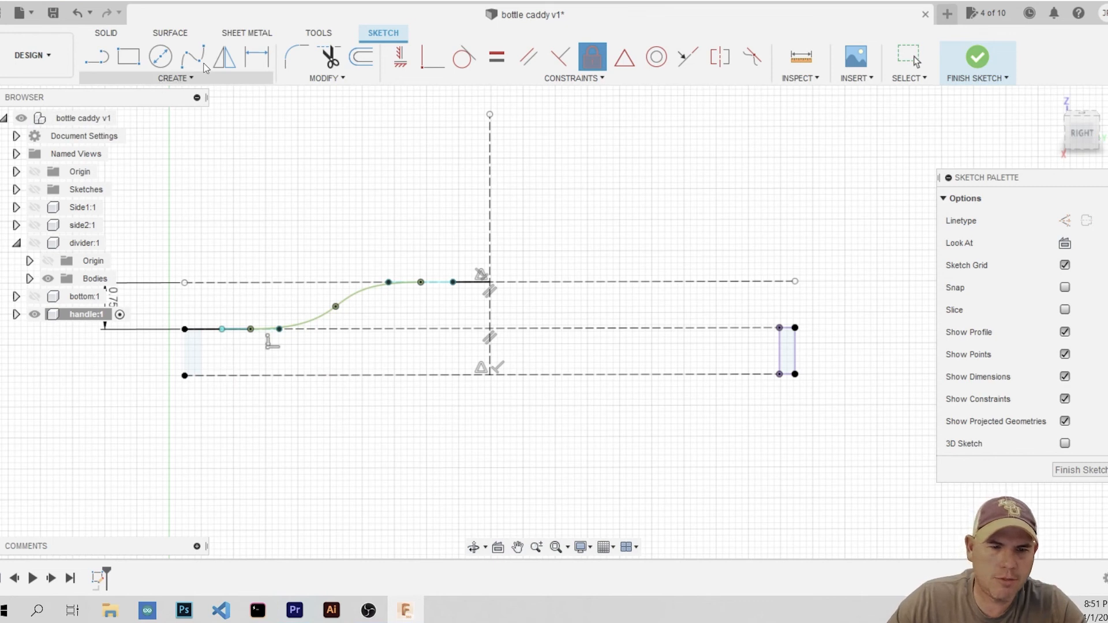
Mirror the spline, its upper tangent handle and the adjoining straight end lines about the vertical construction centreline
left_click(175, 78)
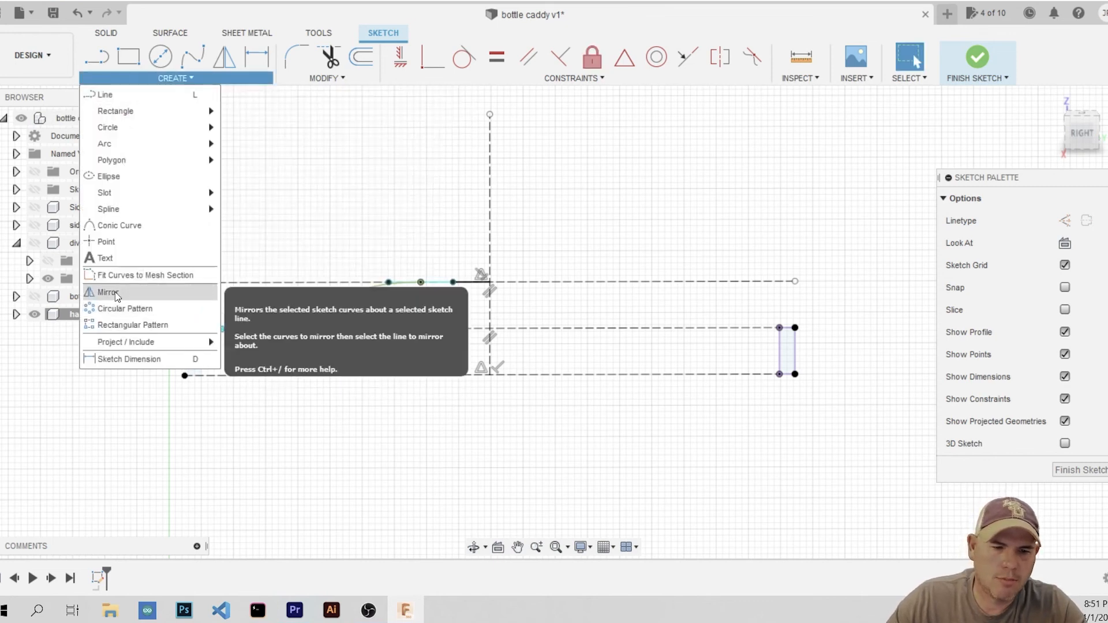
left_click(108, 293)
left_click(435, 282)
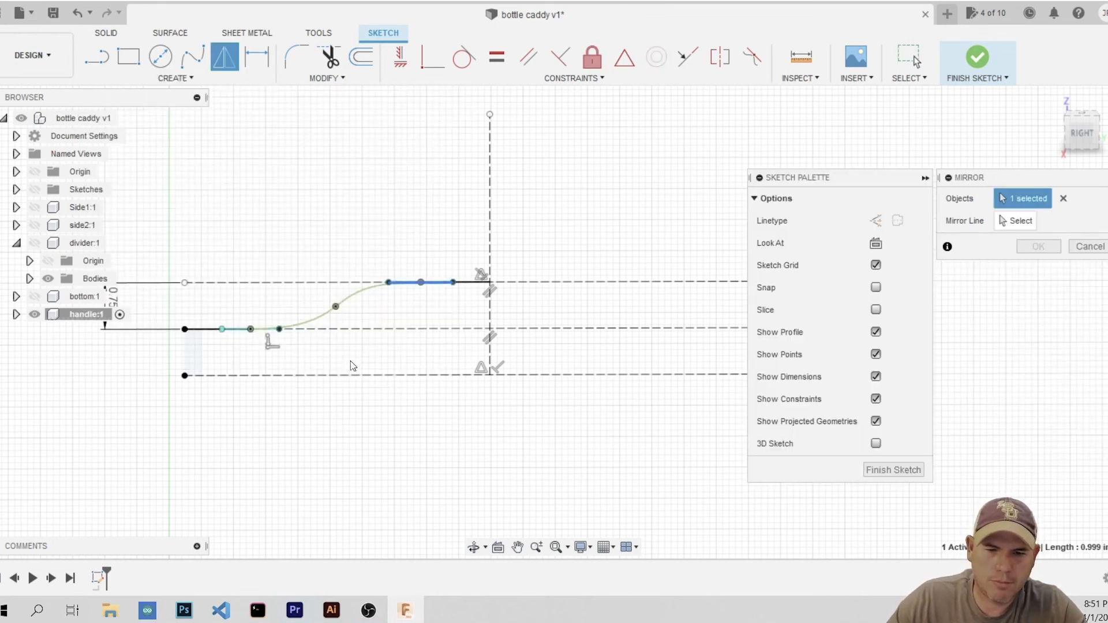
left_click(370, 296)
left_click(269, 329)
left_click(212, 329)
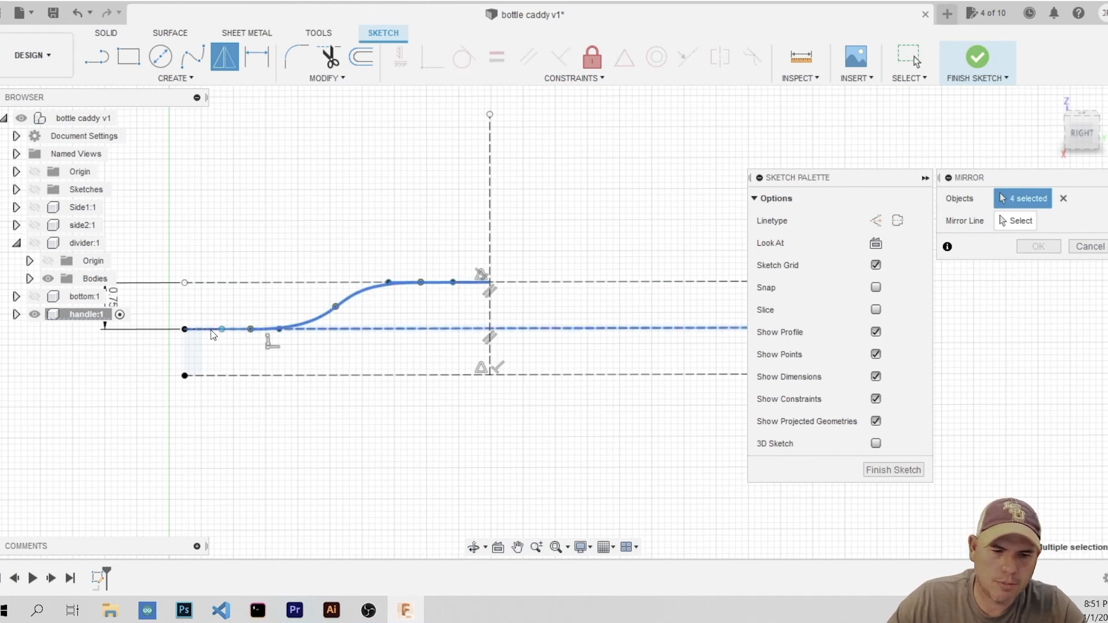
left_click(393, 329)
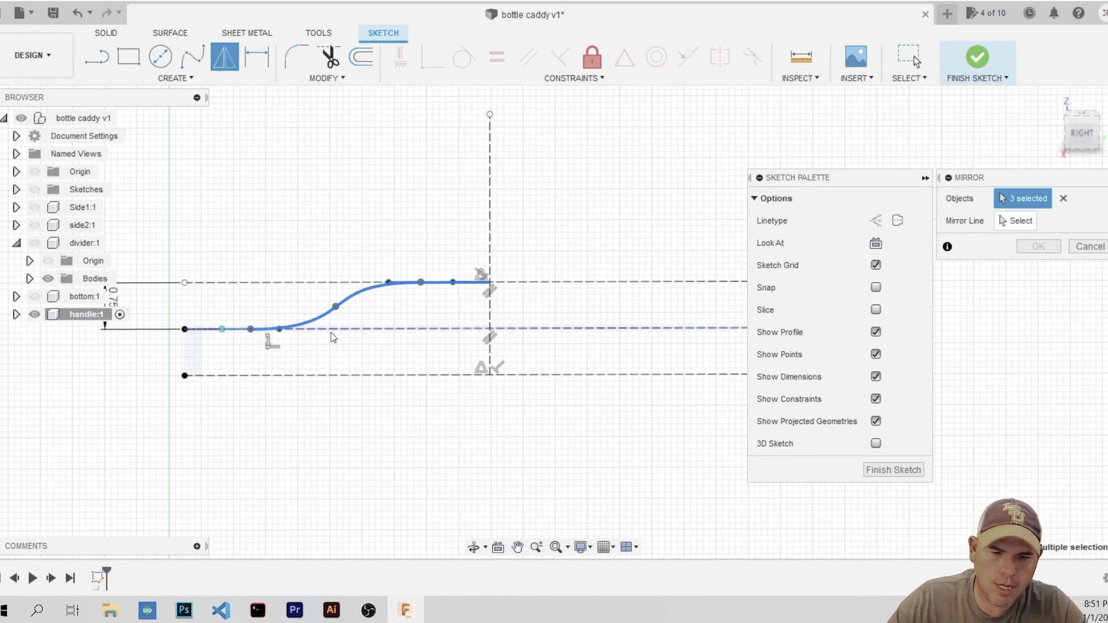
left_click(211, 335)
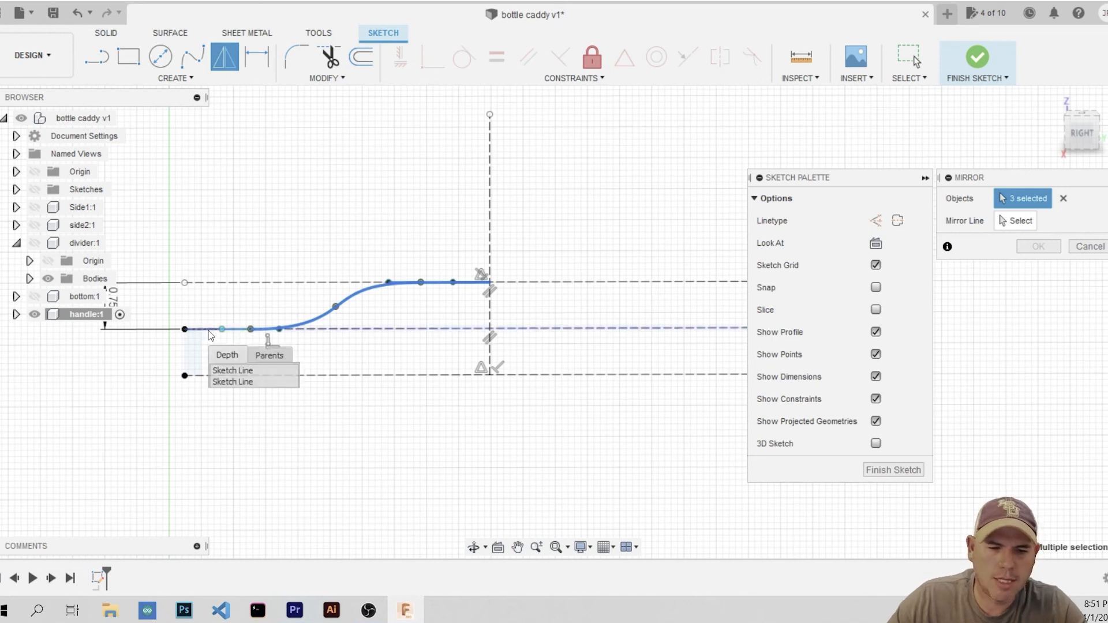
left_click(228, 382)
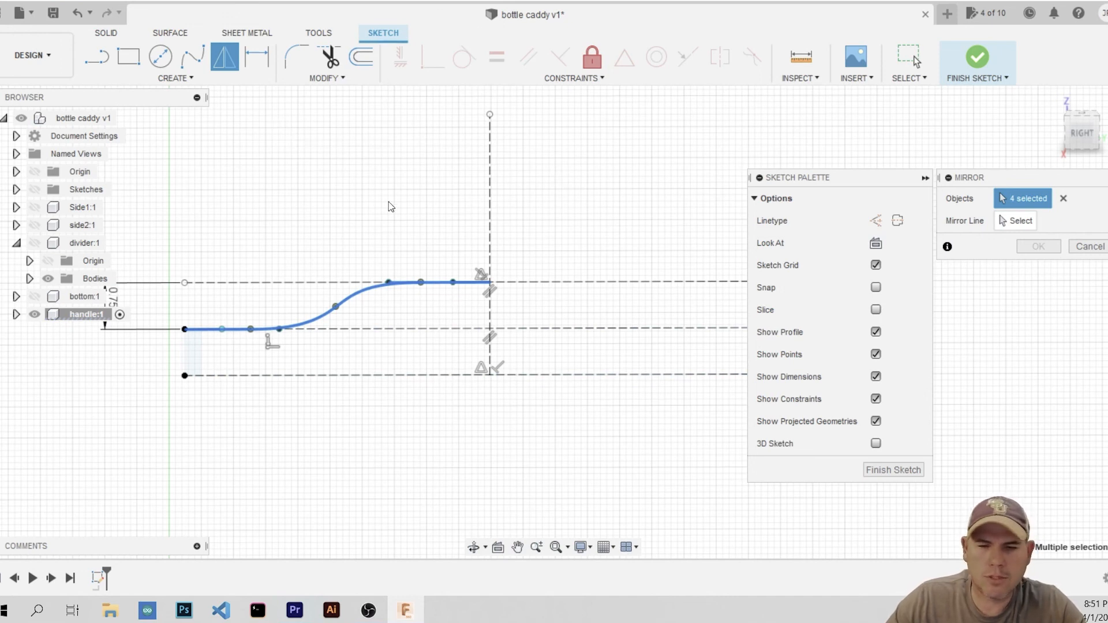
left_click(1030, 225)
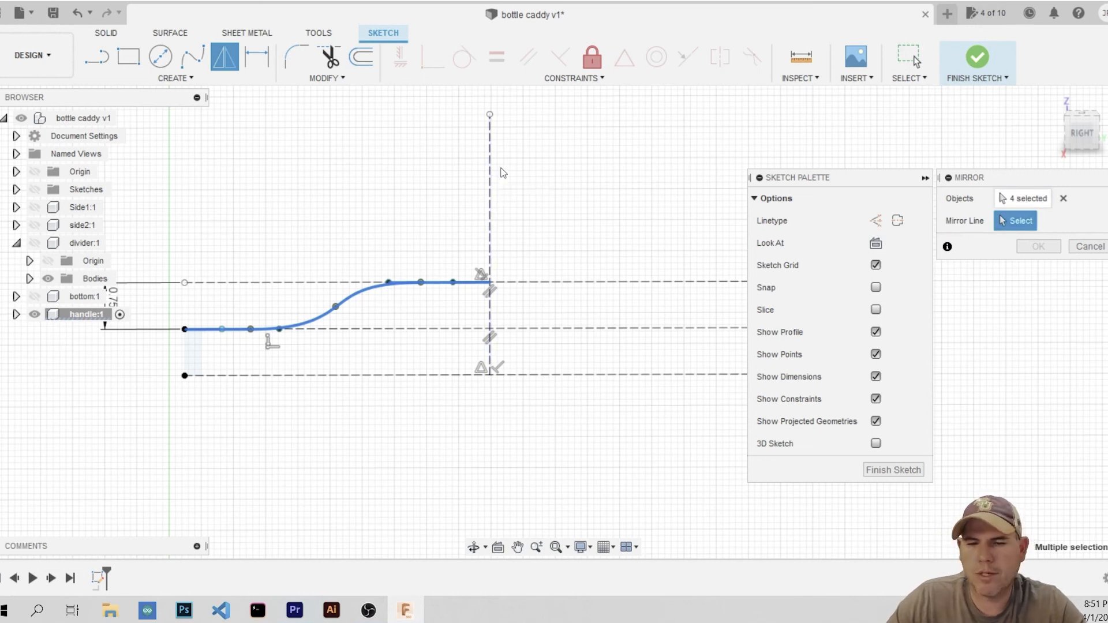
left_click(490, 182)
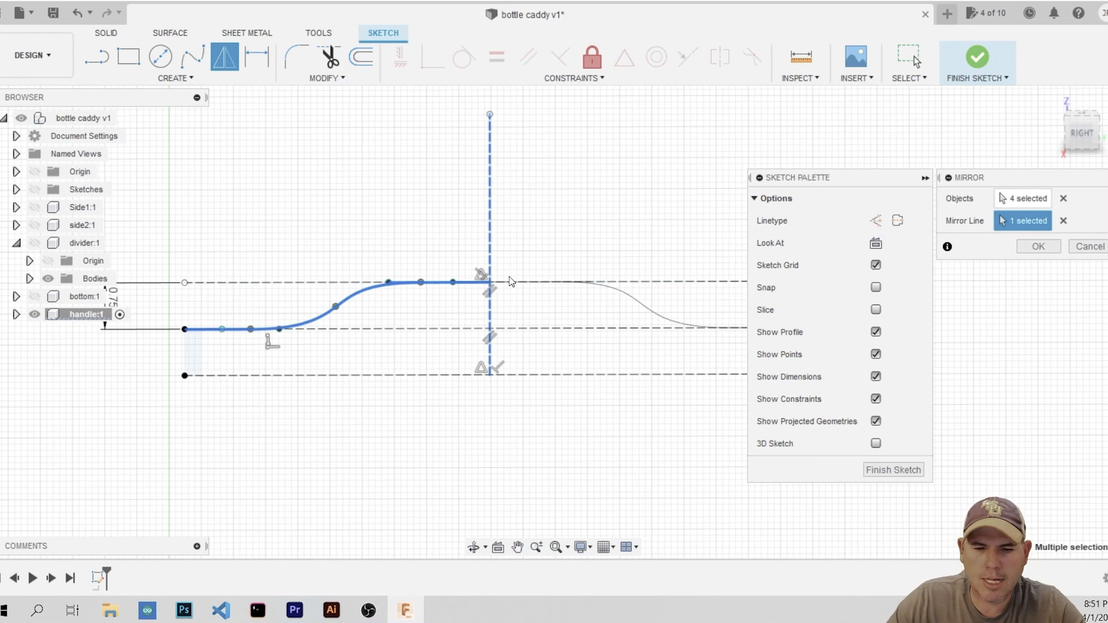
left_click(1034, 246)
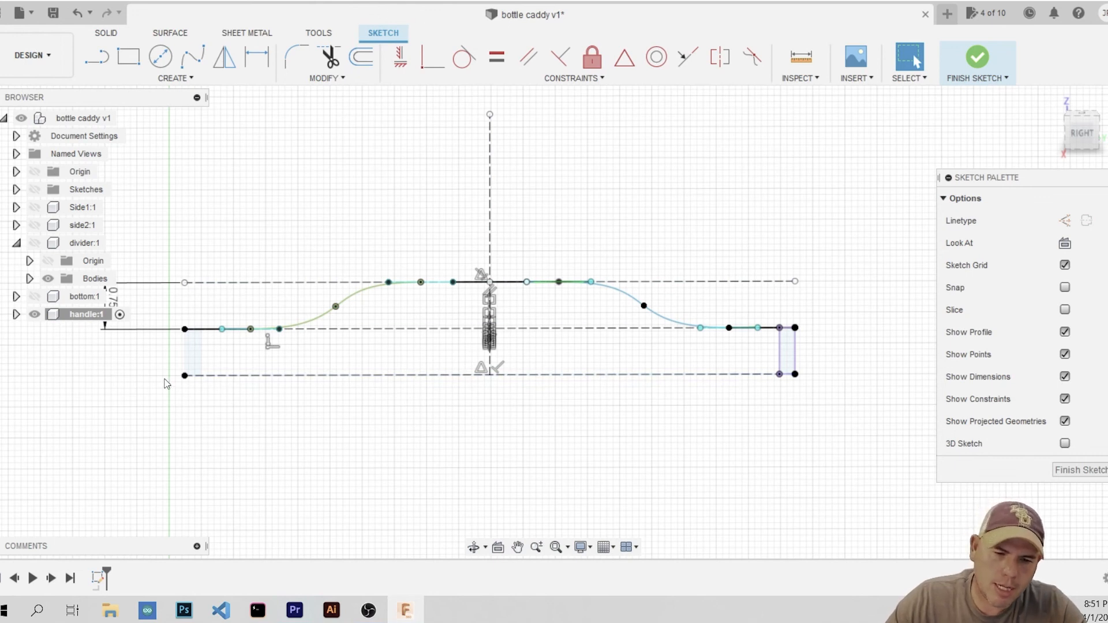
left_click(359, 57)
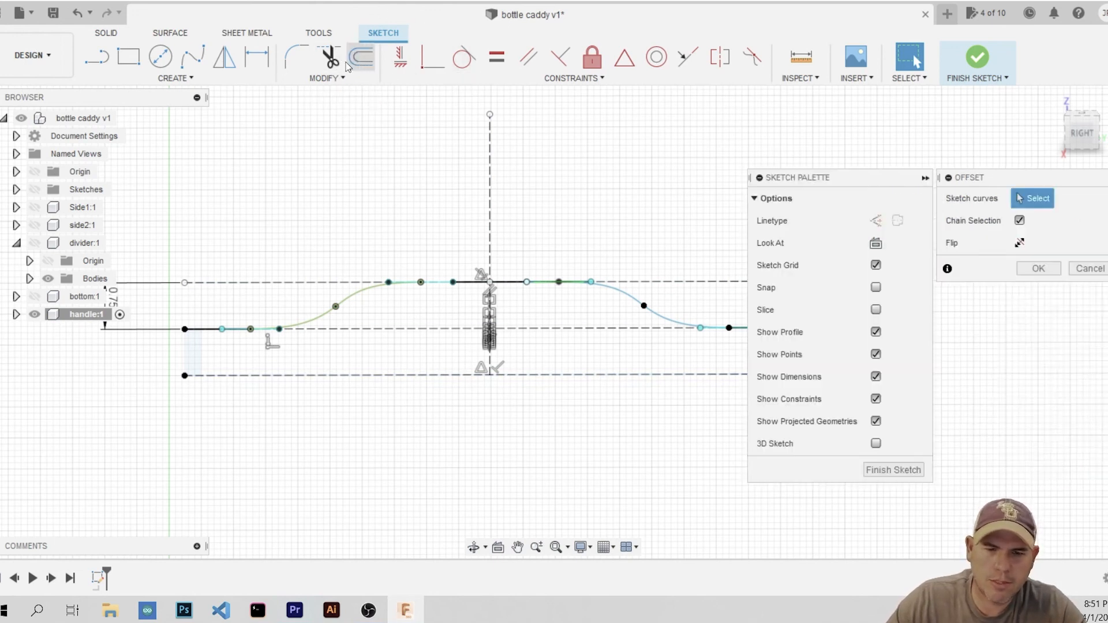
left_click(464, 287)
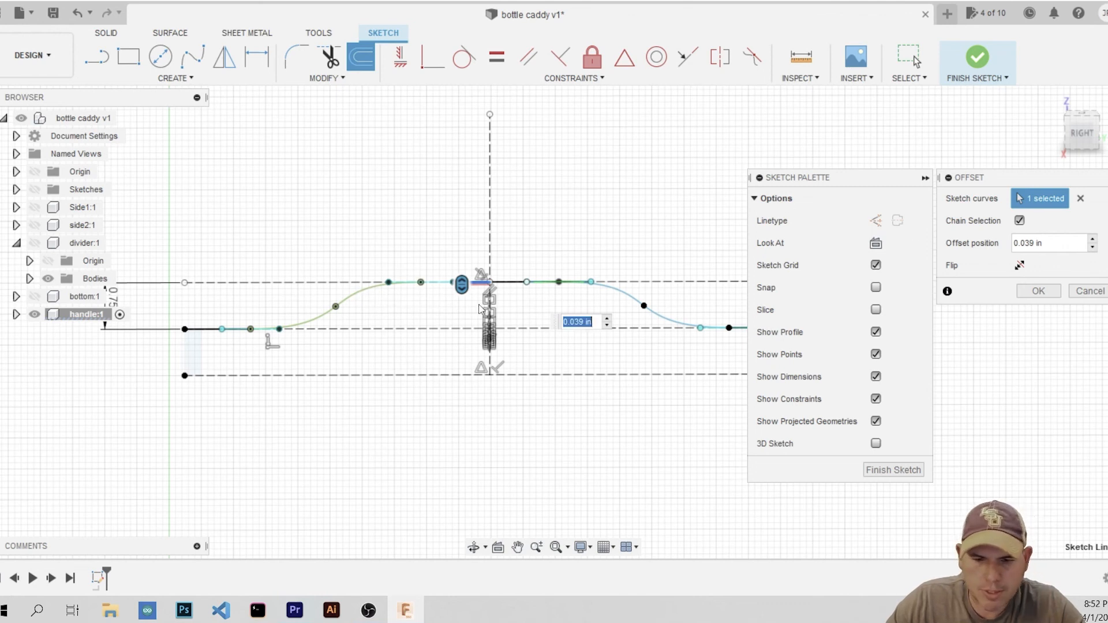
left_click(1090, 290)
Undo the mirror, the spline's Fix constraint and the line joining its upper tangent handle to the vertical centreline
scroll(421, 283, "up", 3)
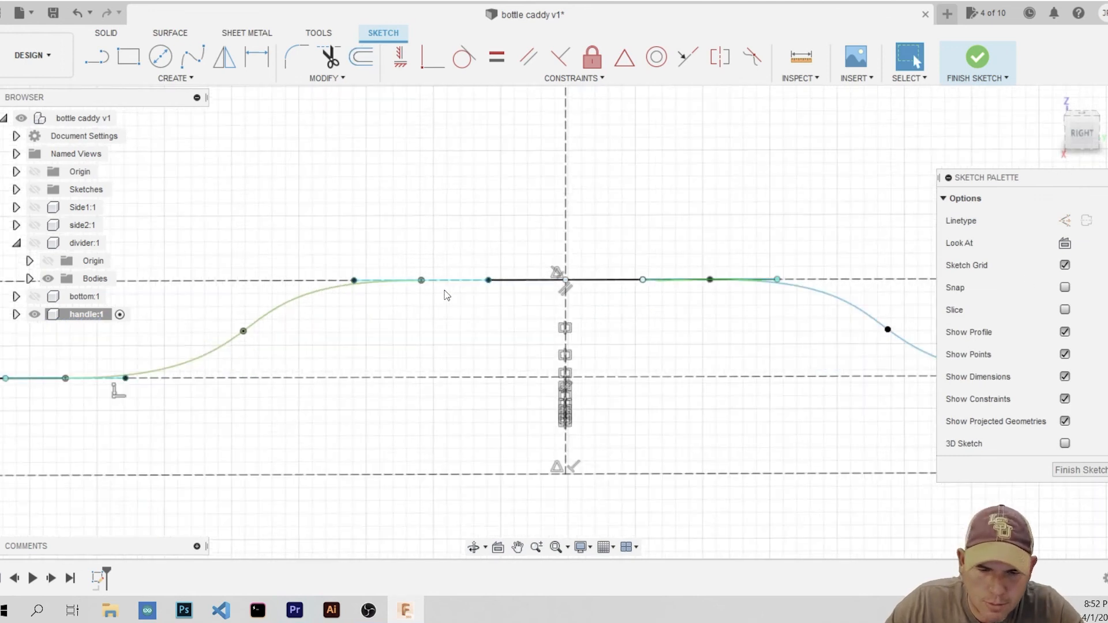
scroll(447, 295, "up", 4)
left_click(503, 270)
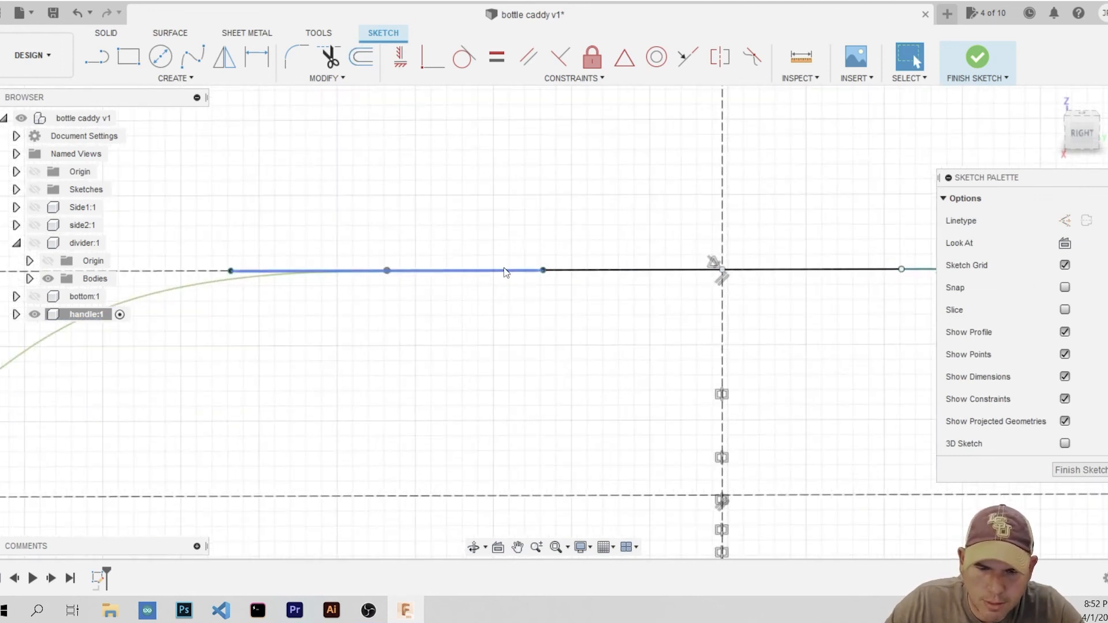
scroll(505, 296, "down", 4)
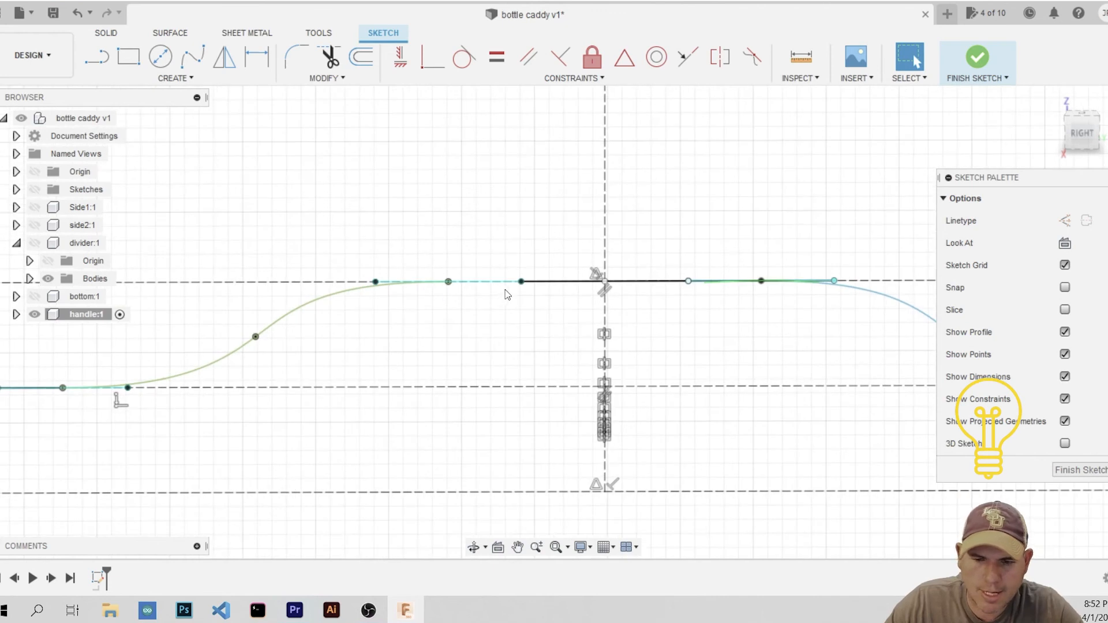
scroll(505, 295, "down", 3)
key("ctrl+z")
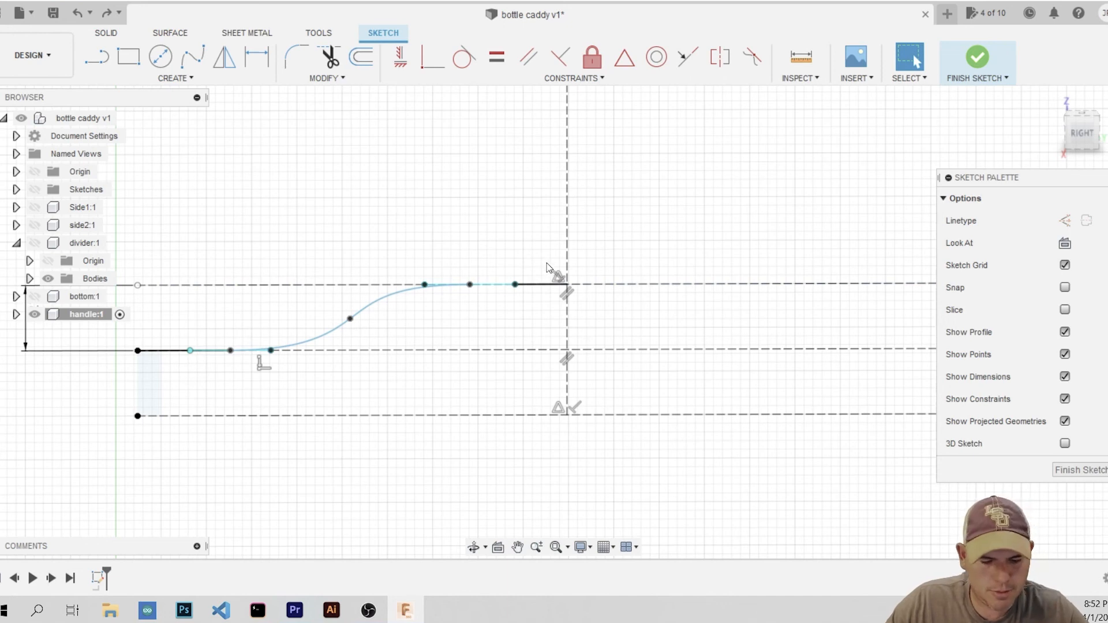
key("ctrl+z")
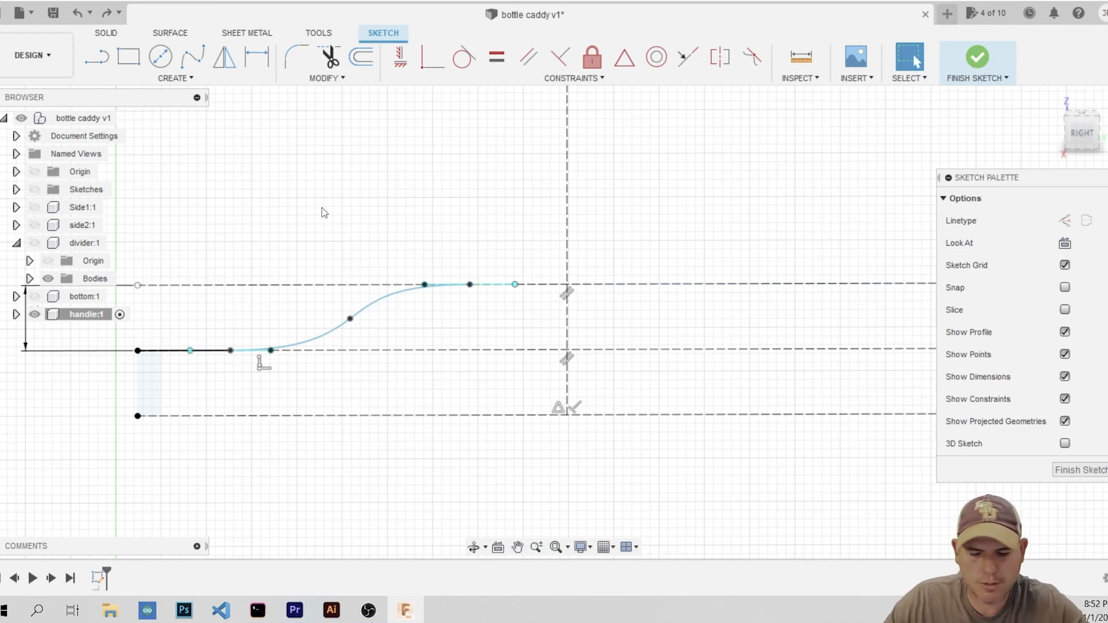
Draw a line from the spline's upper endpoint to the vertical centreline, along the uppermost construction line
key("l")
left_click(470, 284)
double_click(567, 285)
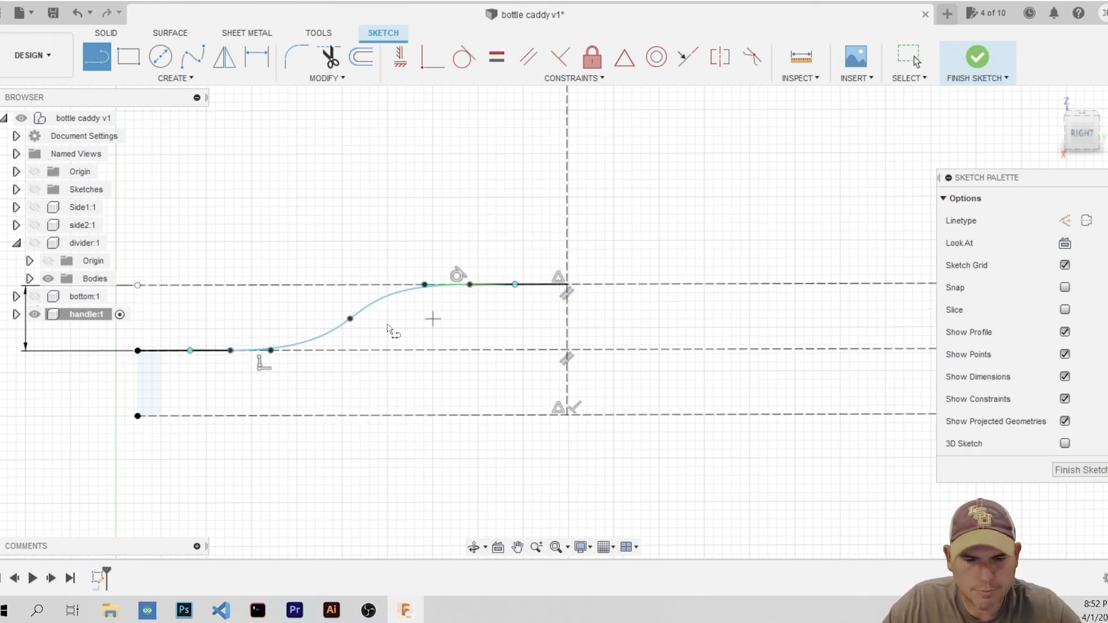
Mirror the spline and its upper and lower straight end lines about the vertical construction centreline
left_click(225, 58)
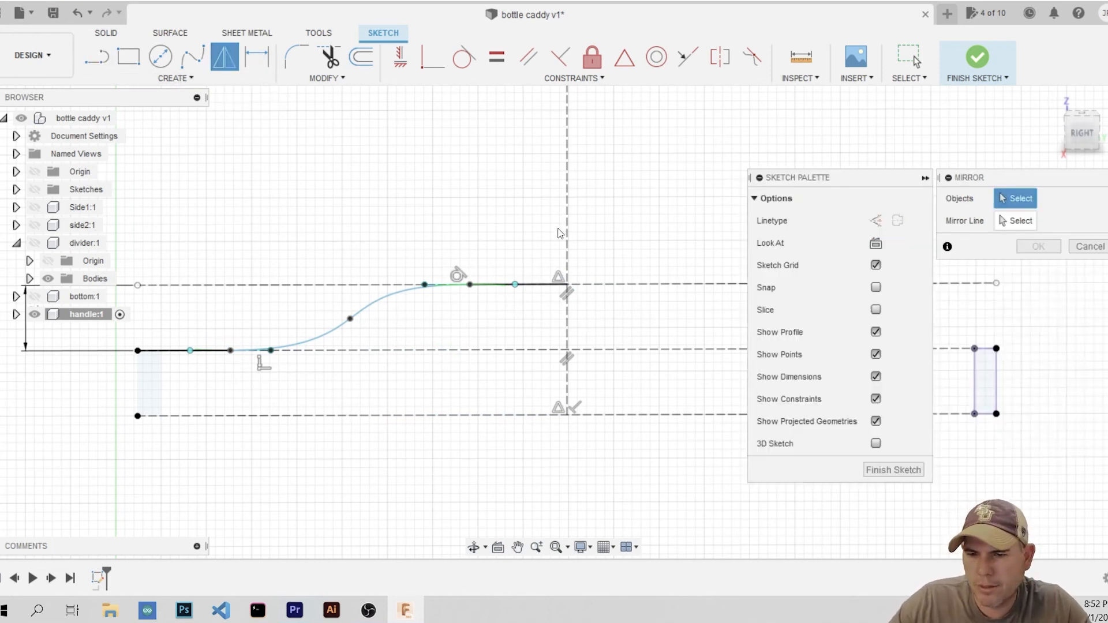
left_click(401, 296)
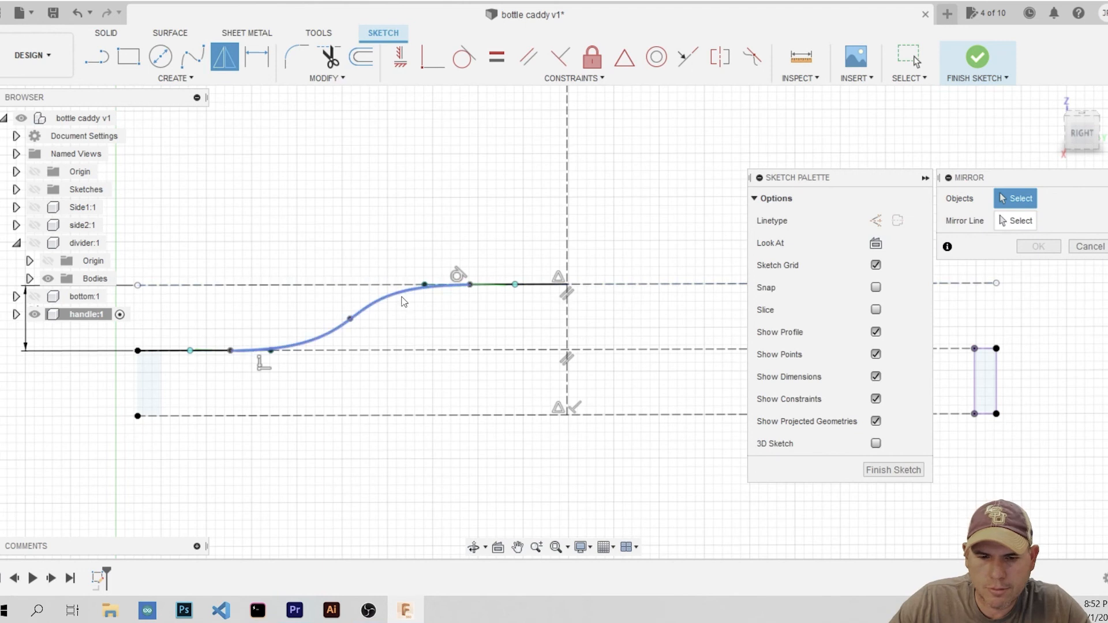
left_click(534, 284)
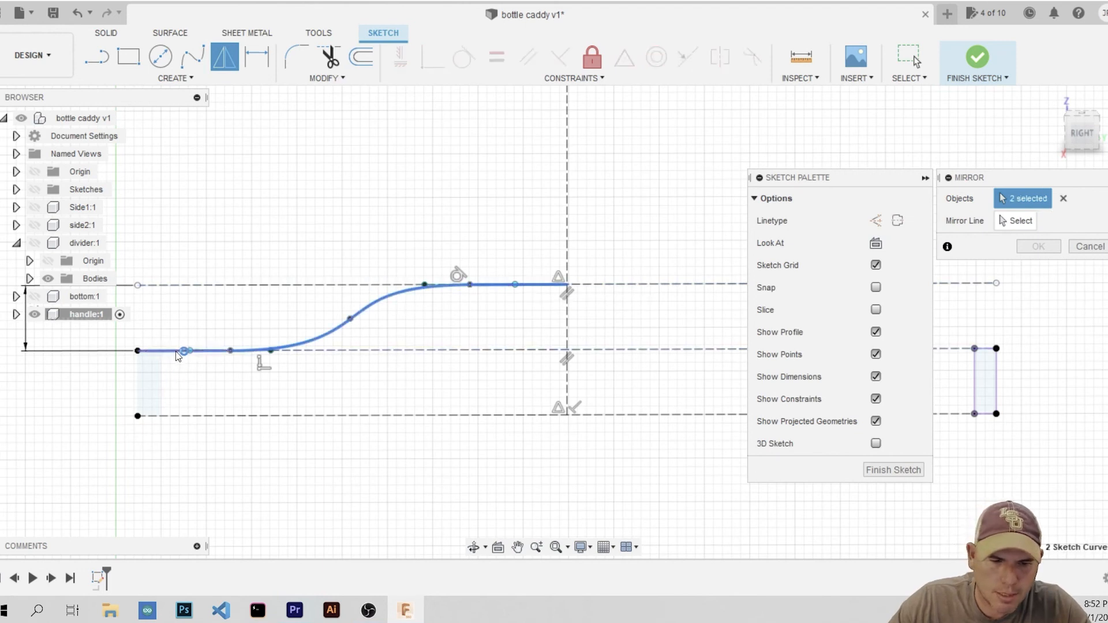
left_click_drag(177, 355, 192, 400)
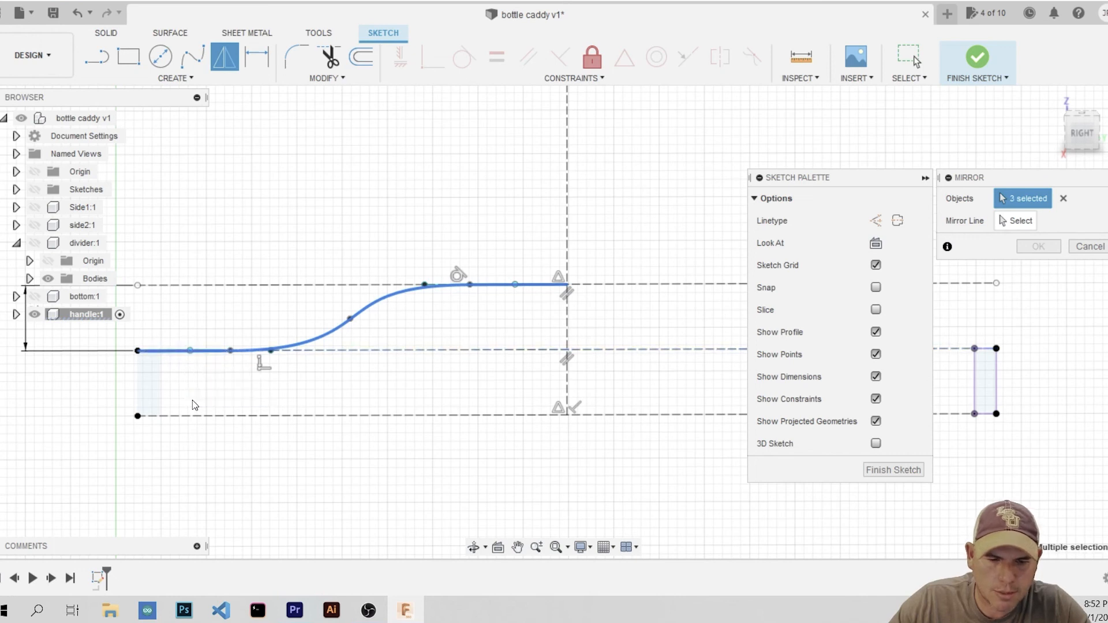
left_click(1021, 221)
left_click(567, 202)
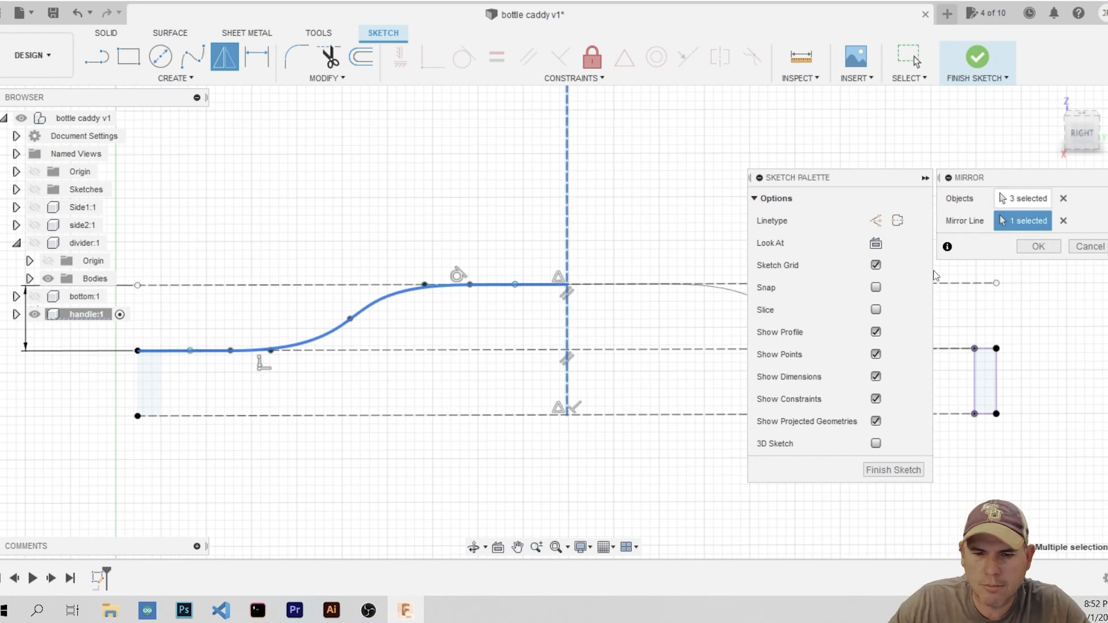
left_click(1048, 248)
Offset the left half of the handle's upper edge chain downward by 0.75 in
scroll(669, 260, "down", 5)
scroll(661, 336, "up", 4)
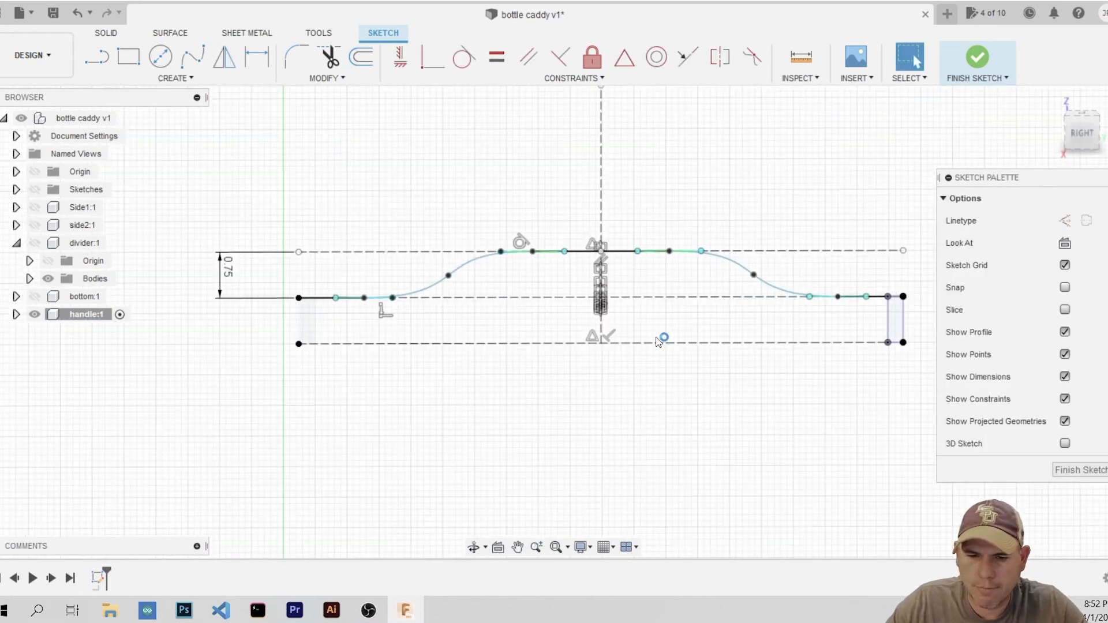
left_click(360, 56)
left_click(435, 243)
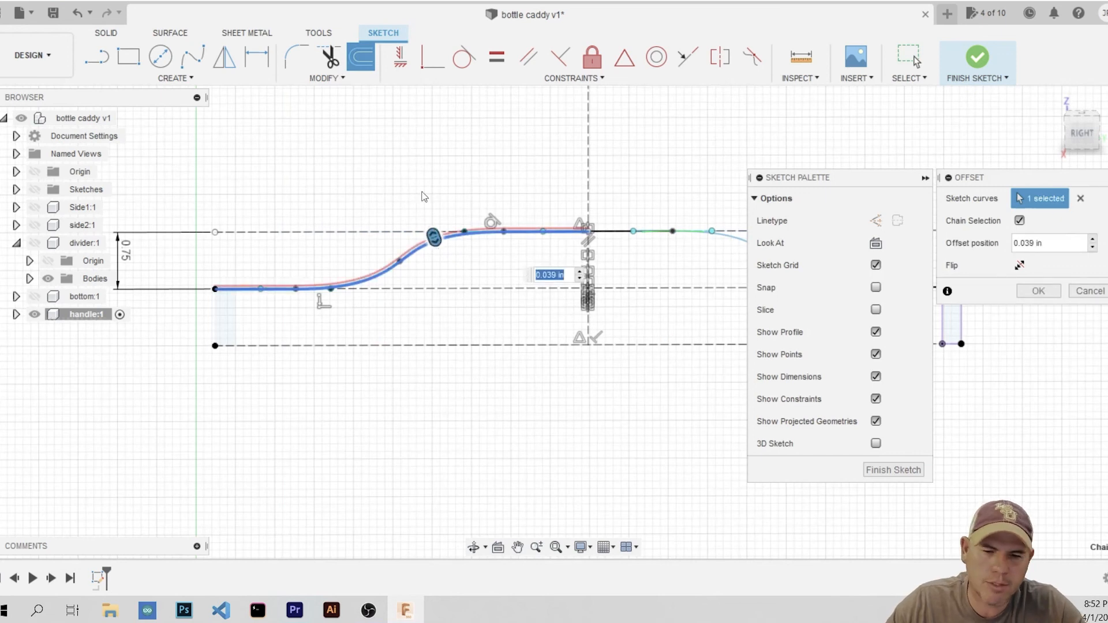
left_click_drag(435, 239, 450, 305)
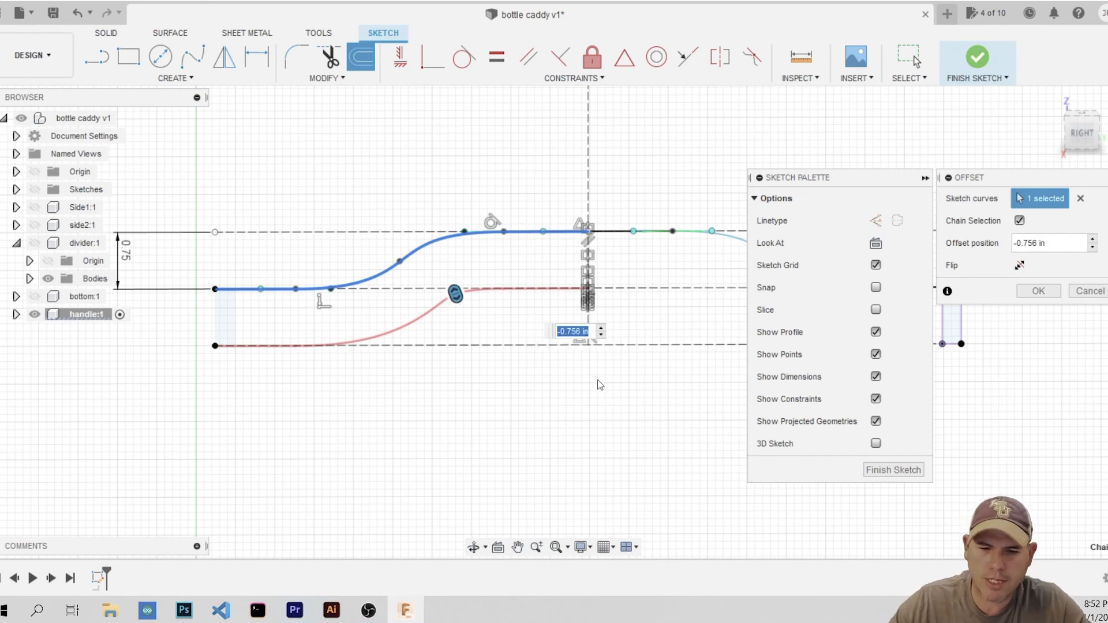
key("BackSpace")
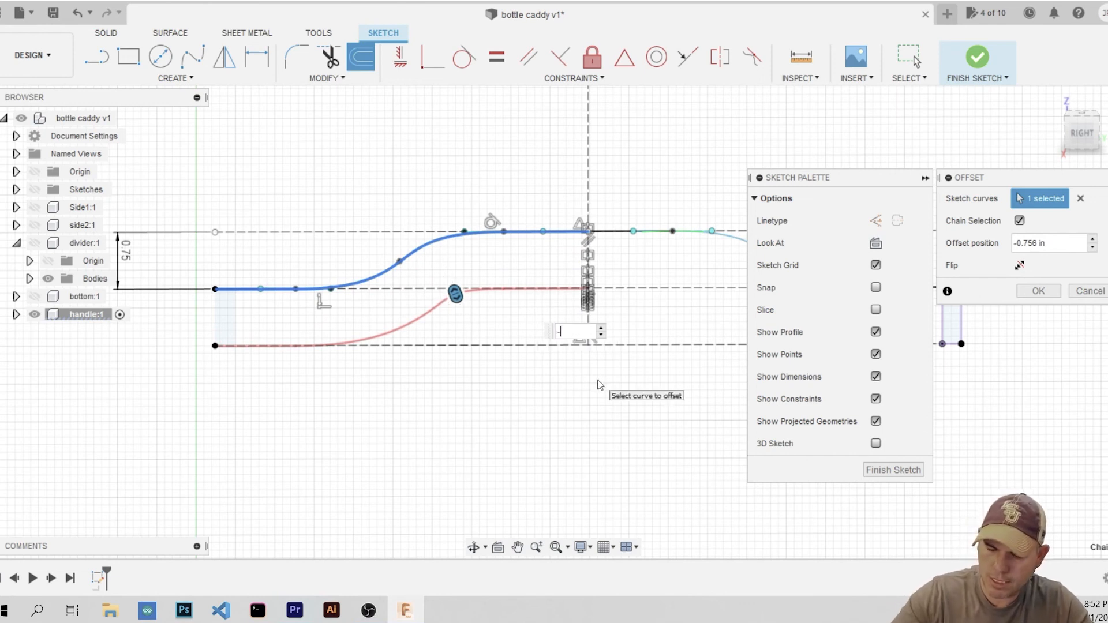
key("Return")
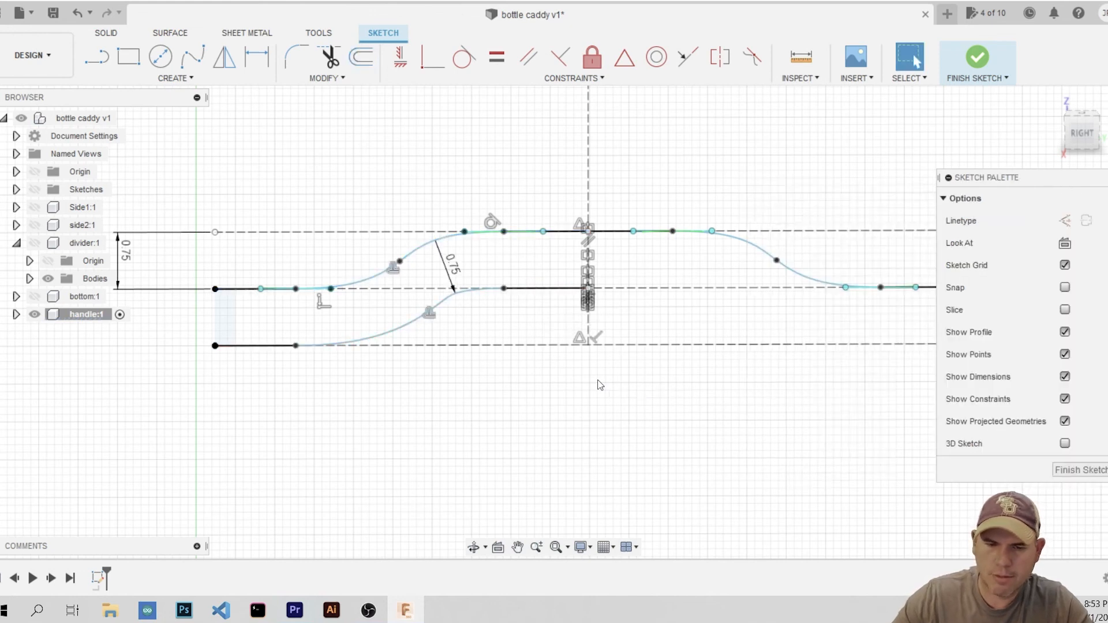
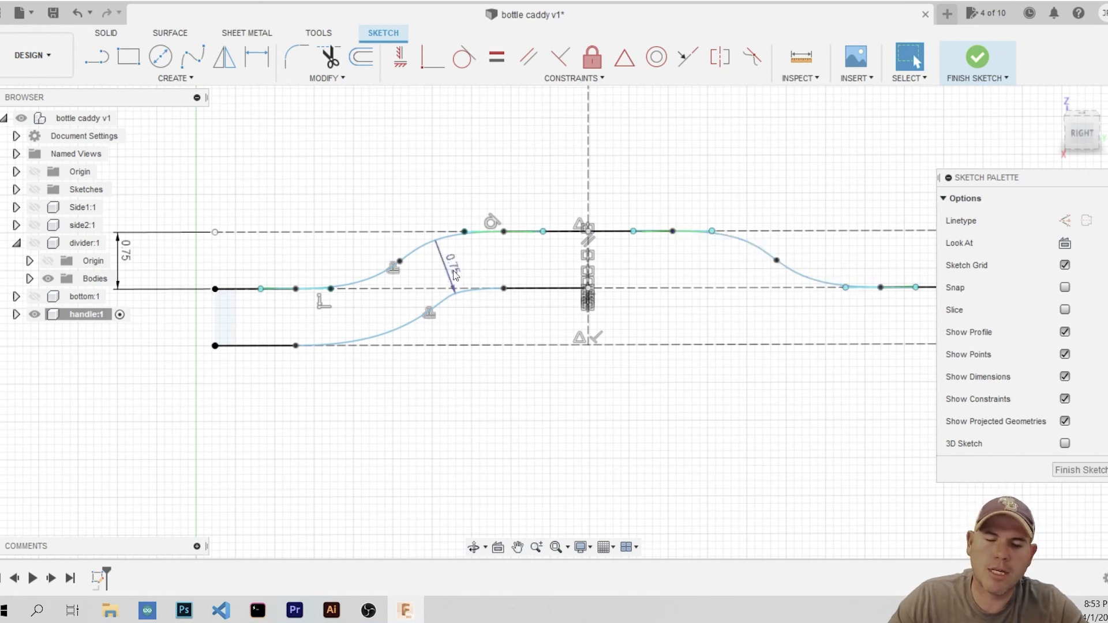
Offset the mirrored right half of the handle's upper edge chain by -0.75 in
left_click(363, 57)
left_click(663, 232)
scroll(487, 311, "down", 3)
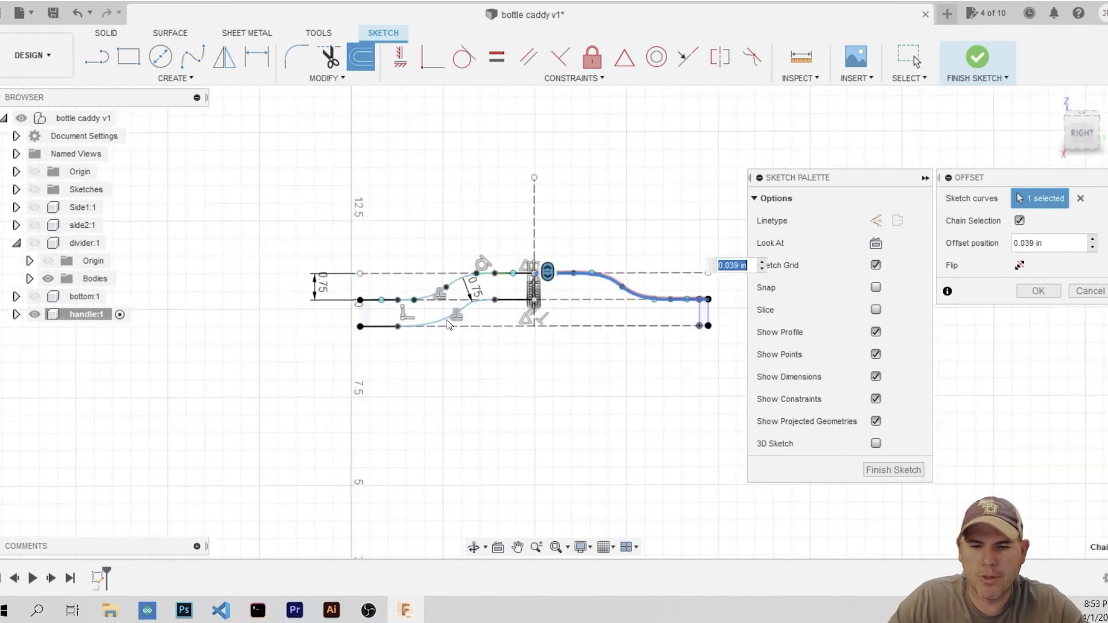
scroll(657, 383, "down", 4)
scroll(691, 411, "up", 3)
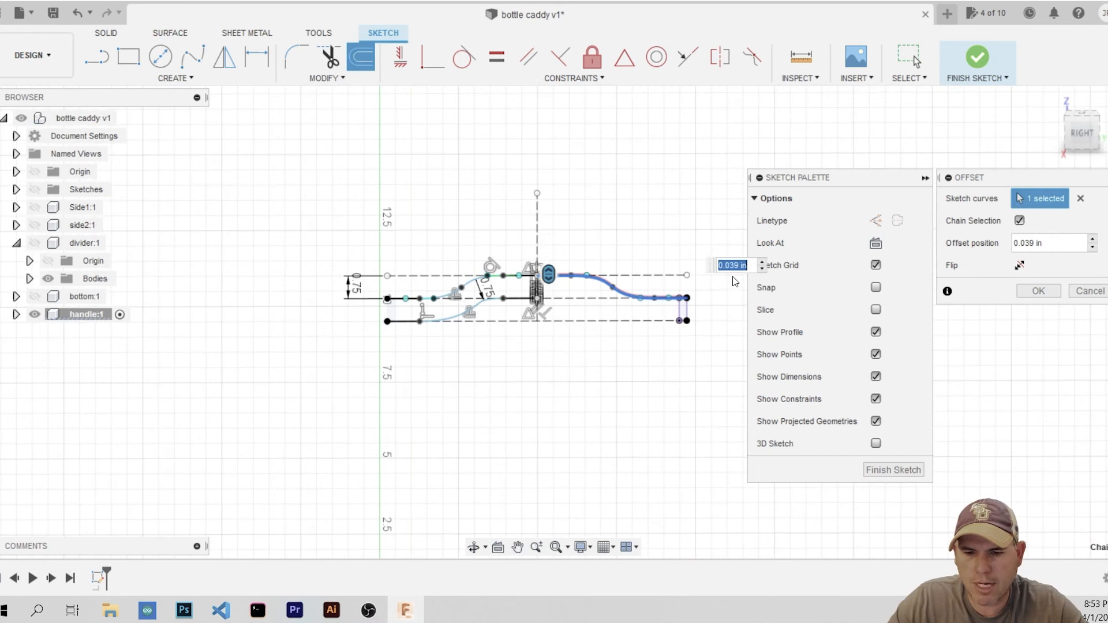
left_click_drag(548, 276, 549, 299)
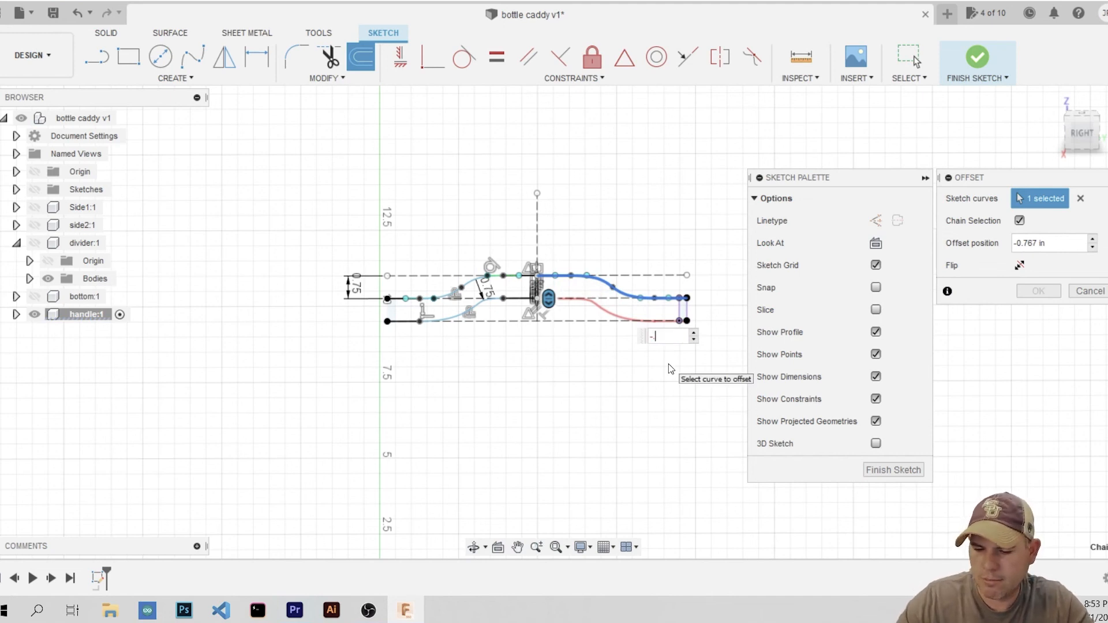
type("-.75")
key("Return")
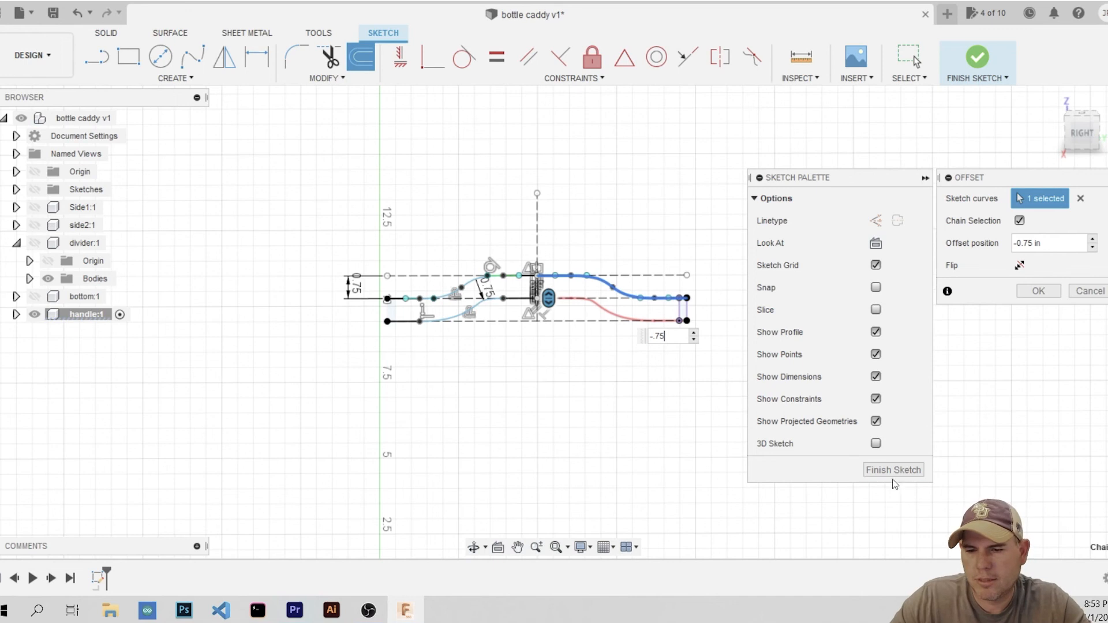
left_click(1042, 299)
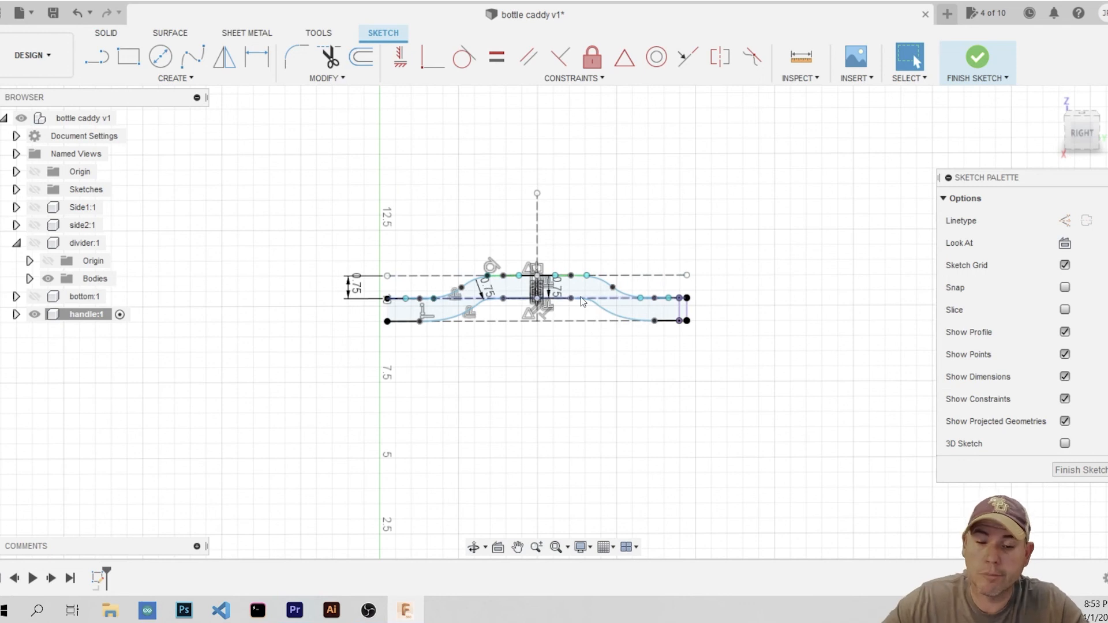
Close the handle profile's left end with a vertical line between the outer endpoints of its upper and lower edges
scroll(469, 303, "up", 3)
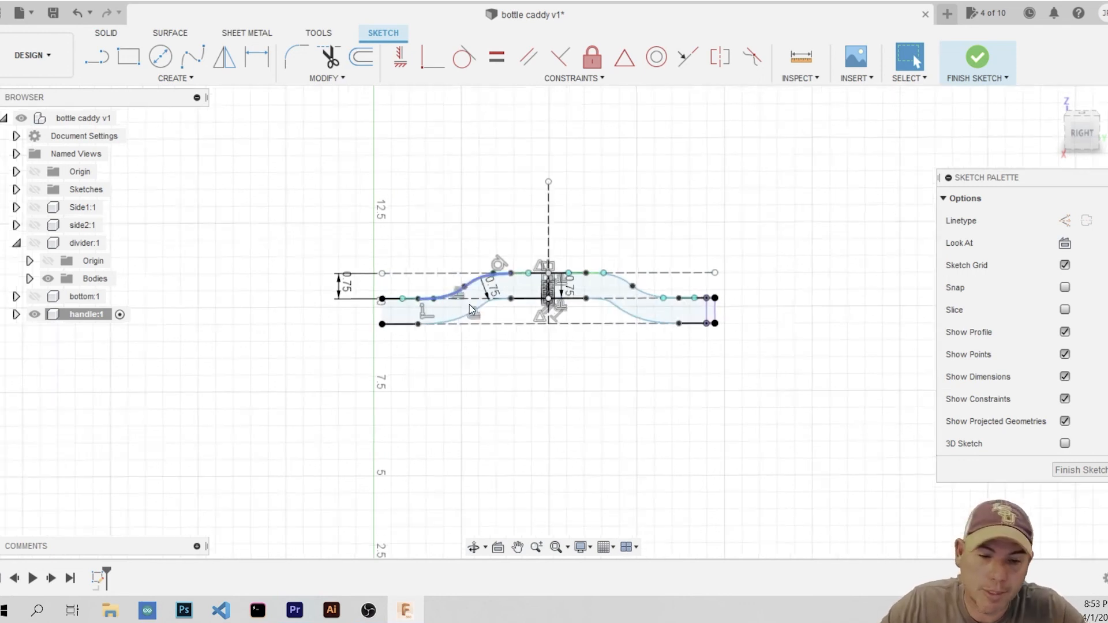
scroll(762, 340, "down", 3)
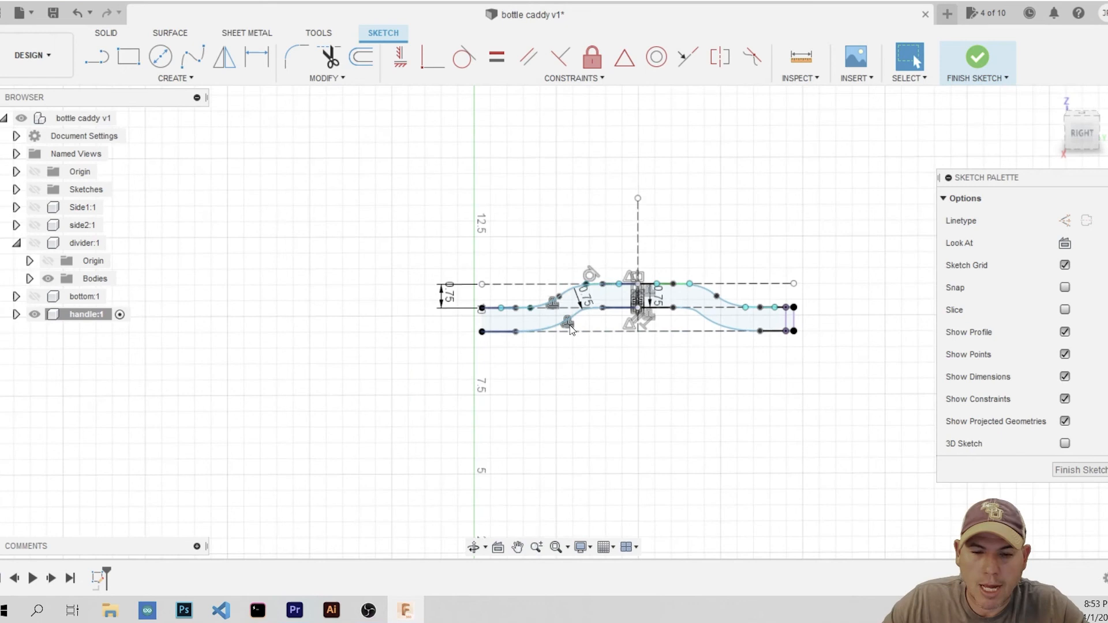
scroll(553, 326, "up", 5)
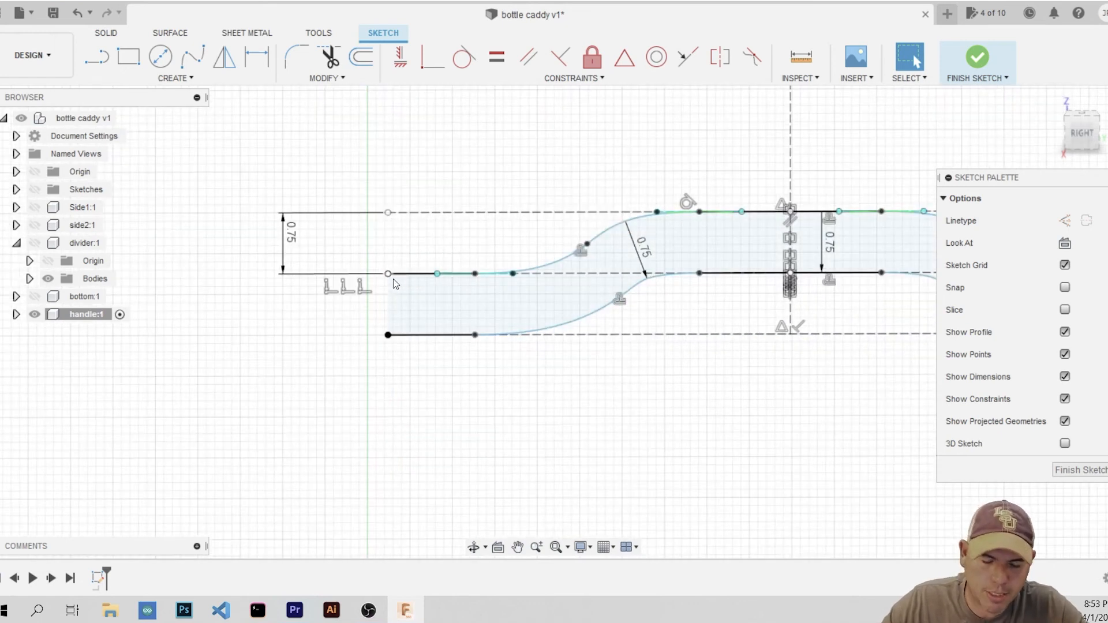
key("l")
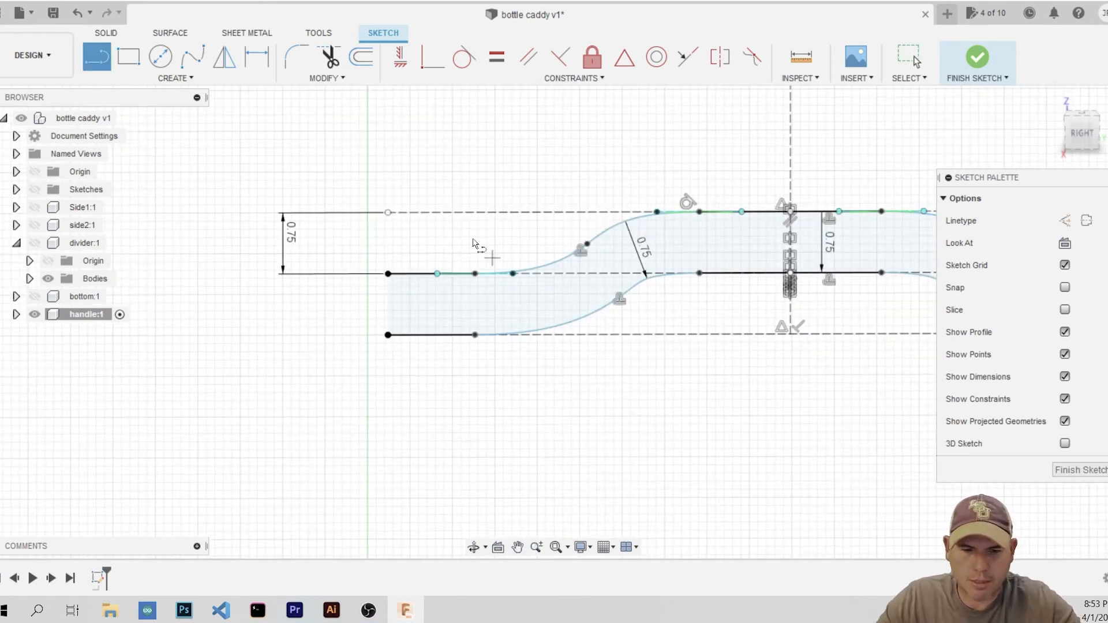
left_click(387, 273)
left_click(387, 335)
Close the handle profile's right end with a vertical line between its outer corners and finish the sketch
scroll(319, 357, "down", 4)
scroll(758, 329, "up", 2)
scroll(759, 328, "up", 2)
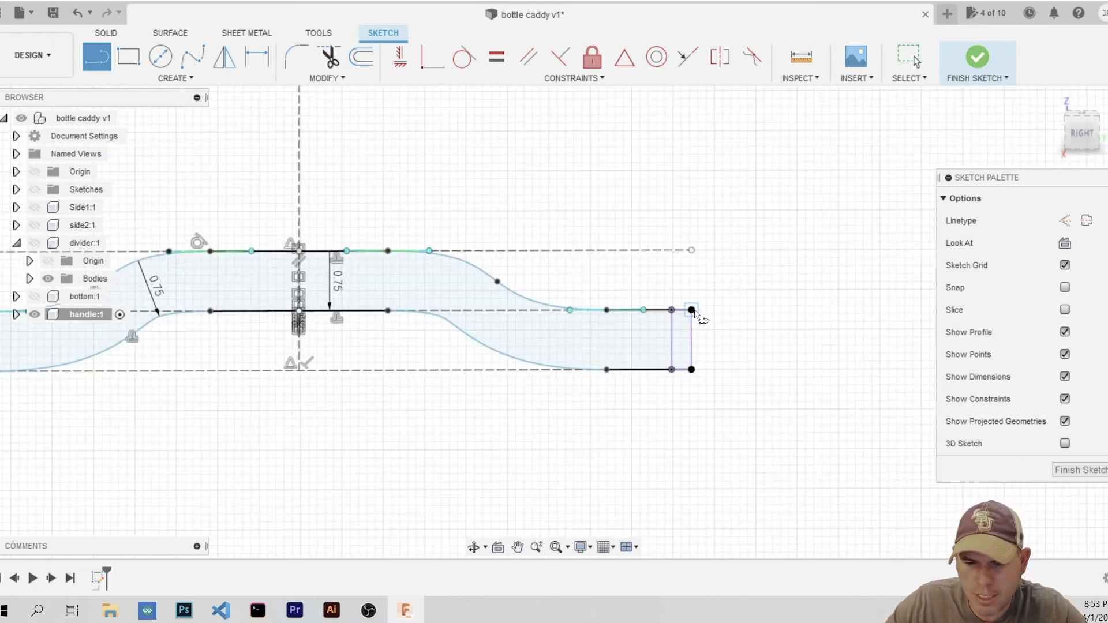
left_click(691, 310)
left_click(692, 373)
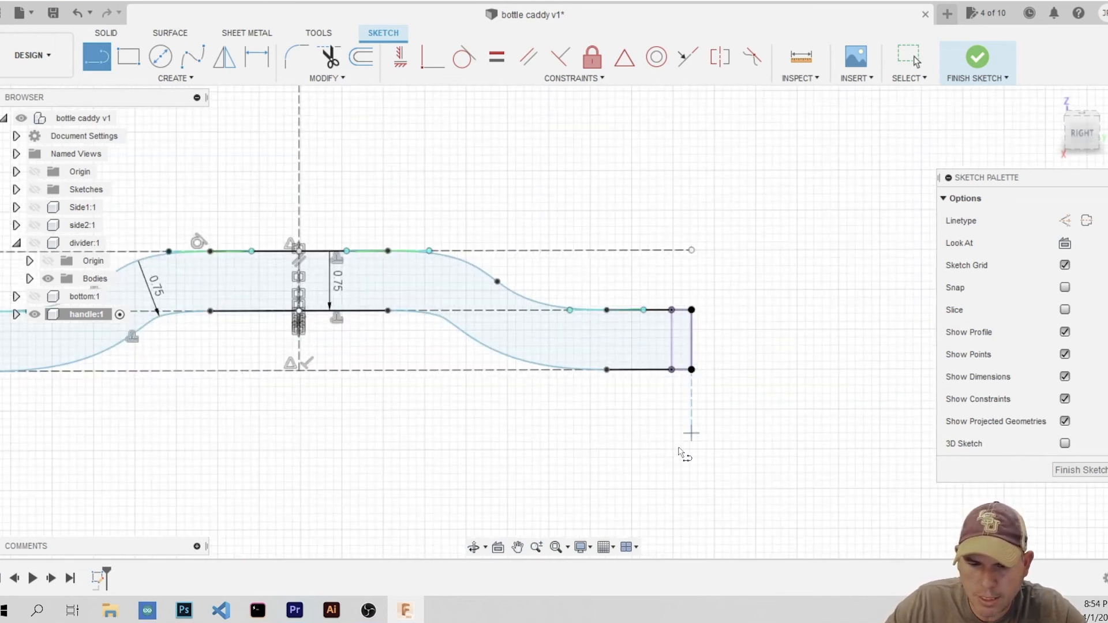
scroll(687, 435, "down", 3)
left_click(1069, 469)
Select all three regions of the handle profile for extrusion and show the Side1 and side2 panels for reference
scroll(519, 347, "down", 1)
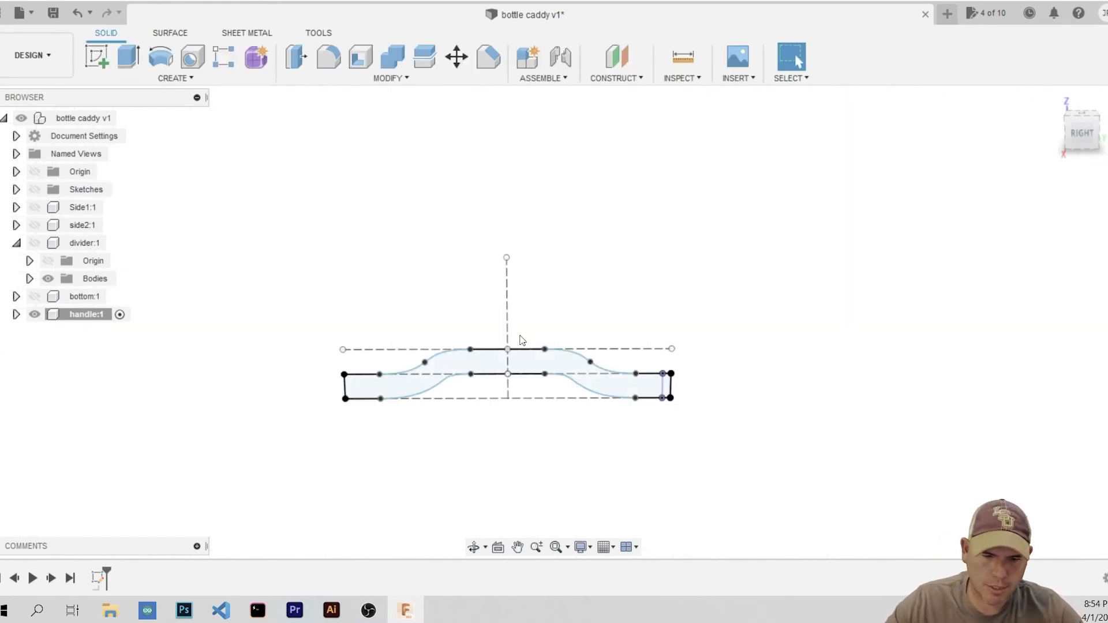
key("q")
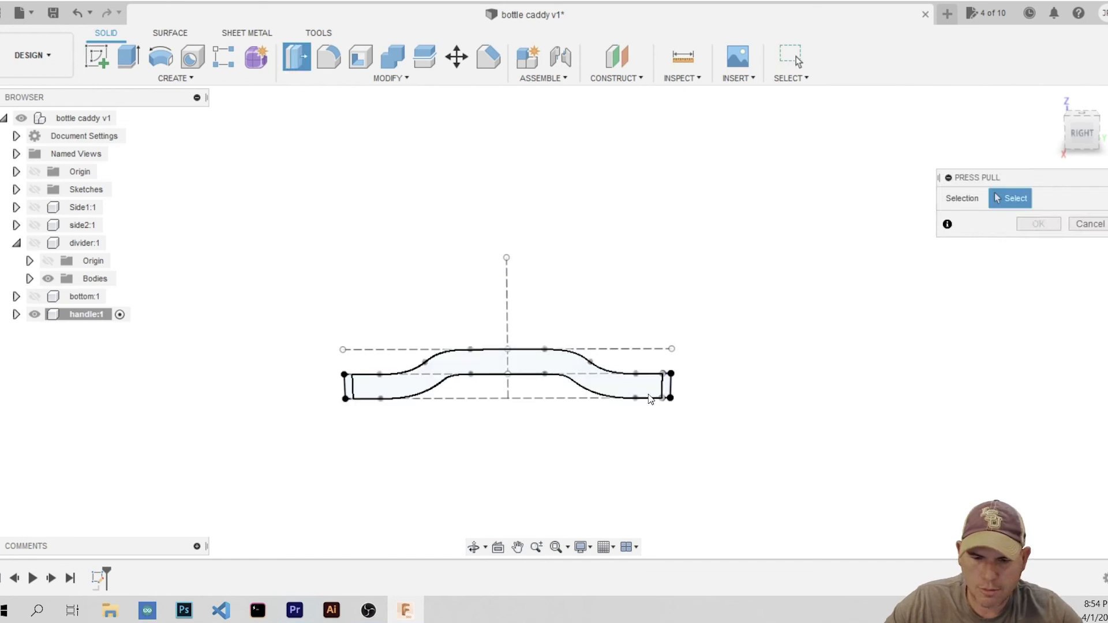
left_click(654, 394)
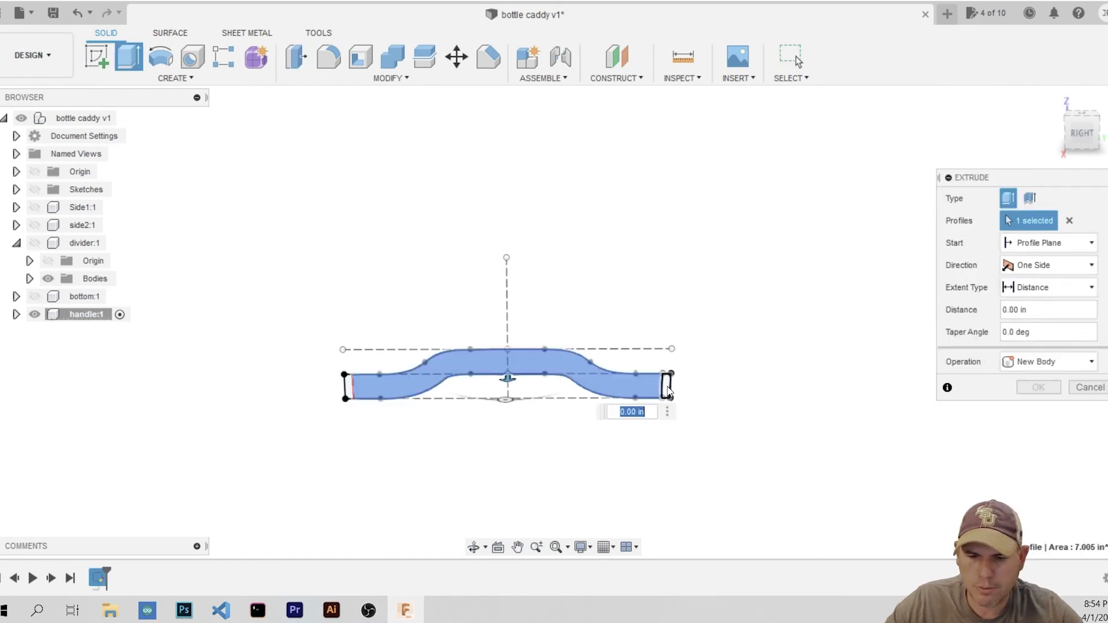
left_click(347, 388)
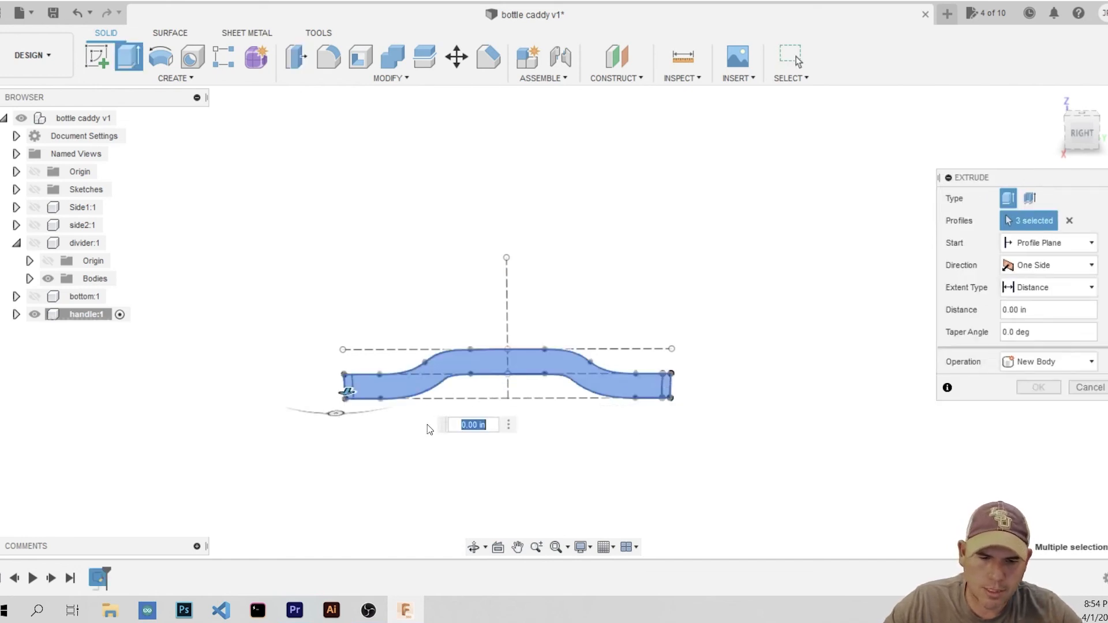
scroll(427, 430, "down", 2)
middle_click_drag(603, 475, 542, 465, "shift")
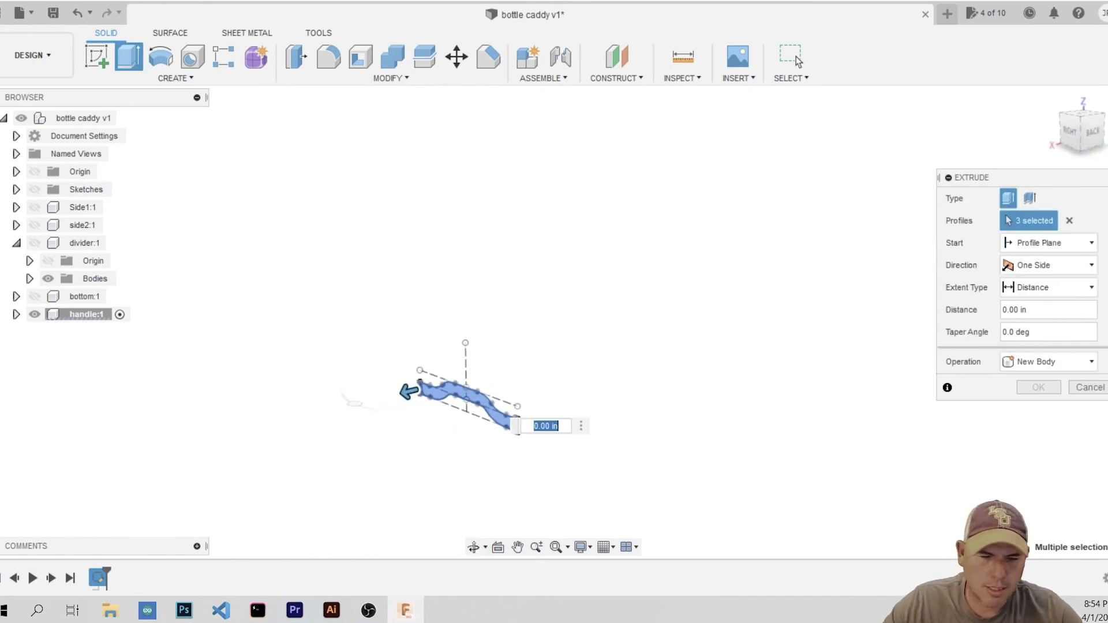
left_click(35, 207)
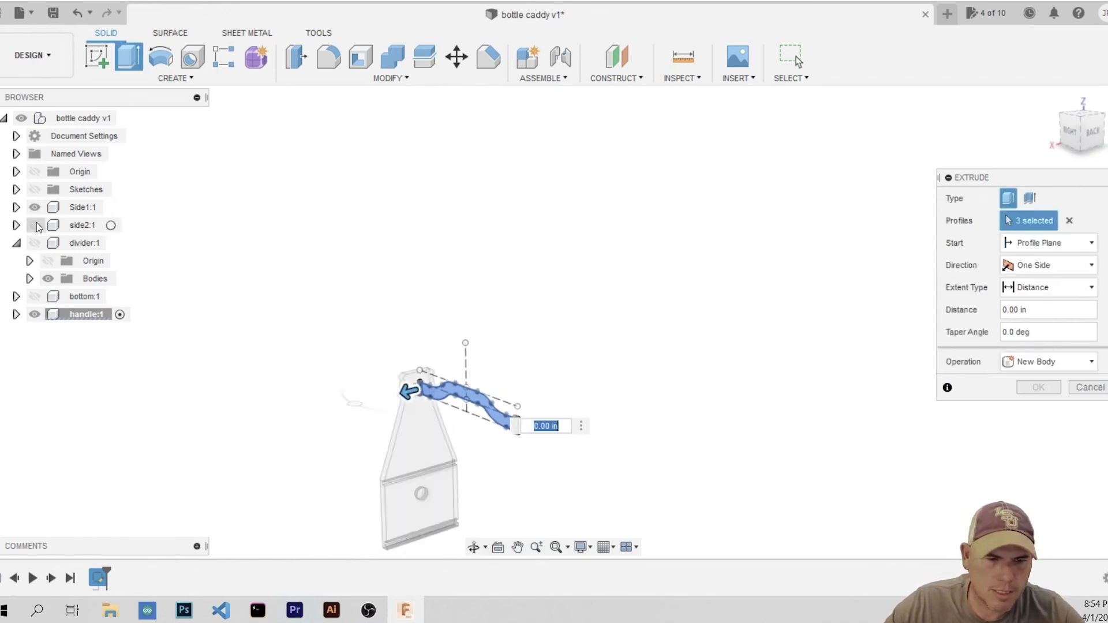
left_click(36, 225)
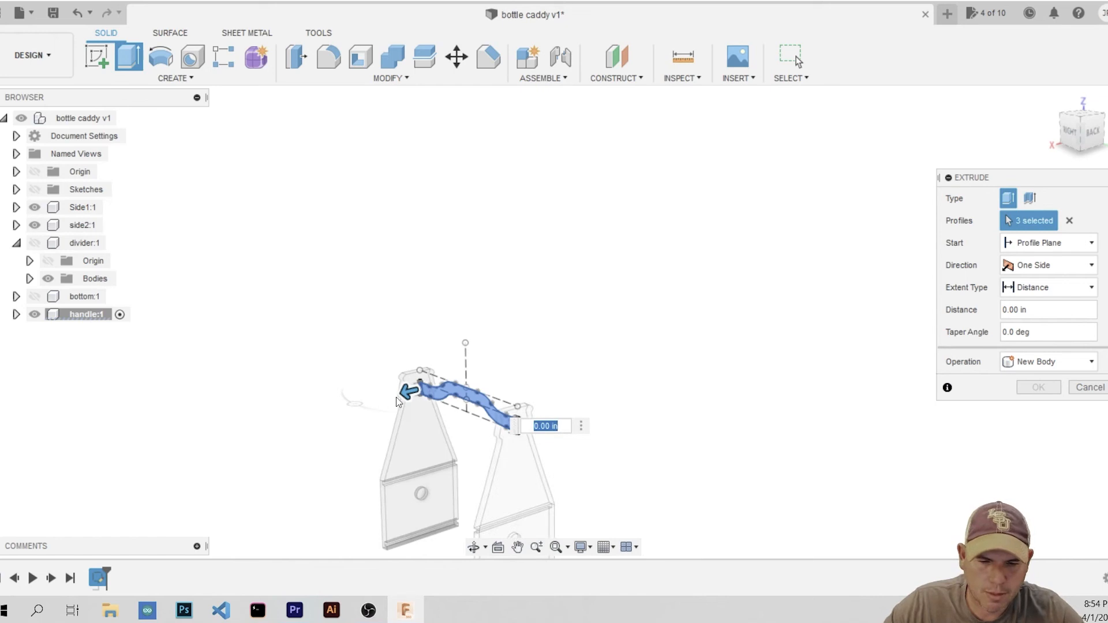
Extrude the handle profile 0.482 in as a new body, matching its depth to the corner of Side1's upper slot
left_click_drag(406, 391, 432, 367)
scroll(401, 398, "up", 8)
scroll(429, 325, "up", 5)
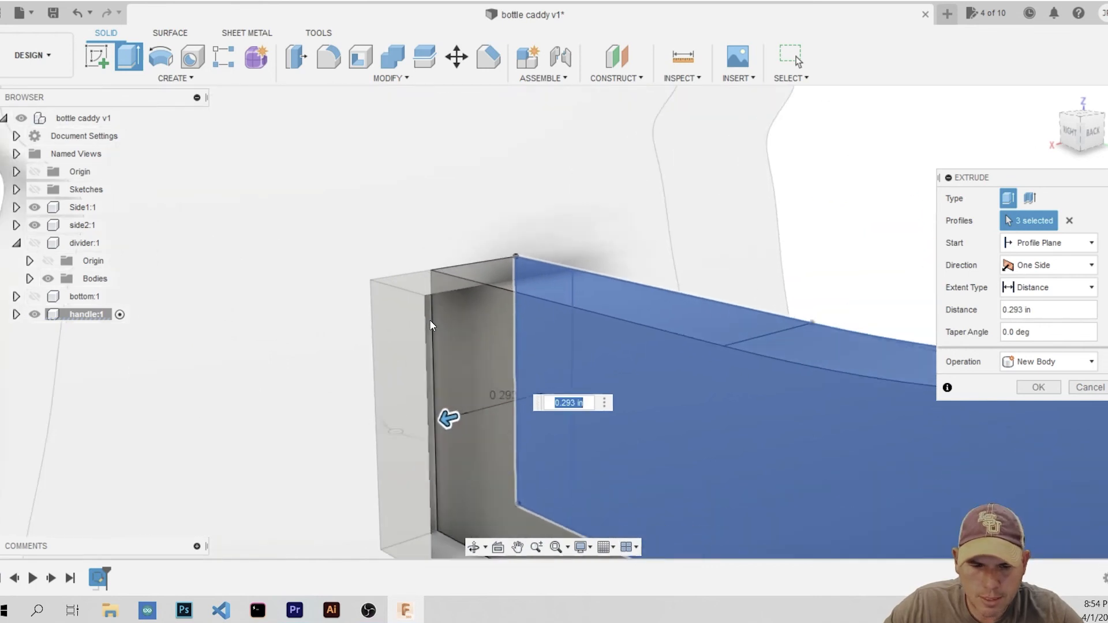
scroll(430, 325, "up", 2)
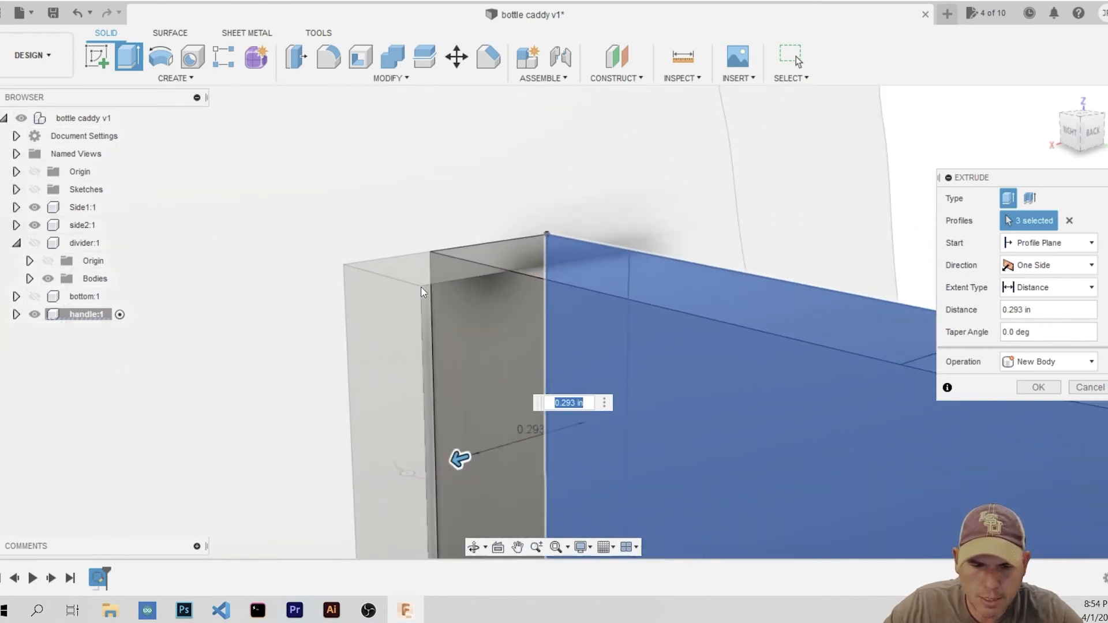
left_click(421, 287)
scroll(283, 337, "down", 8)
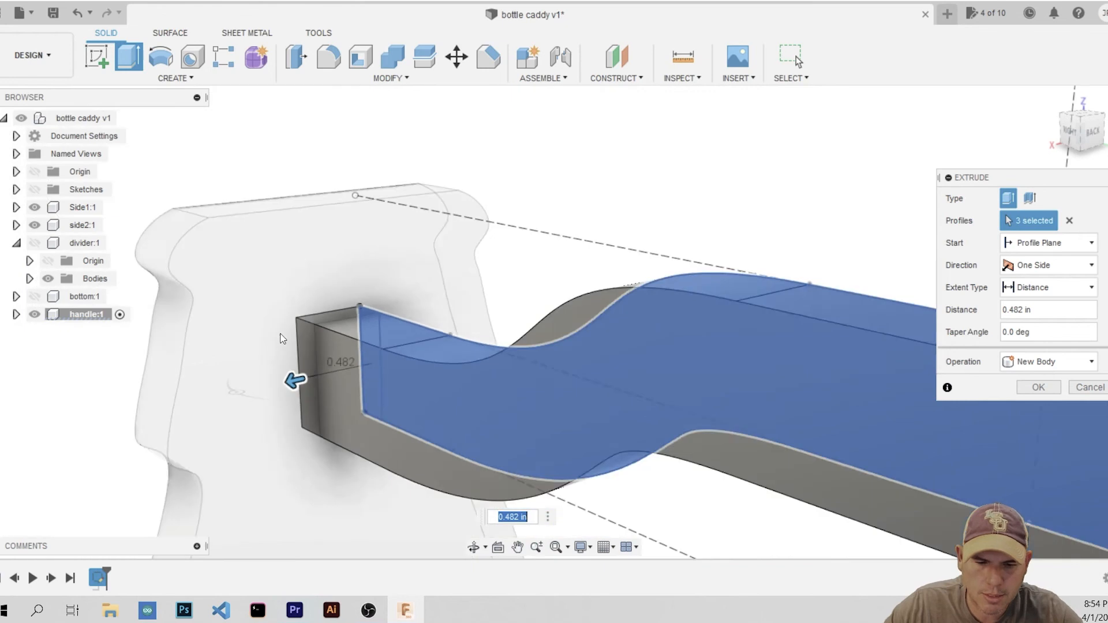
scroll(282, 338, "down", 3)
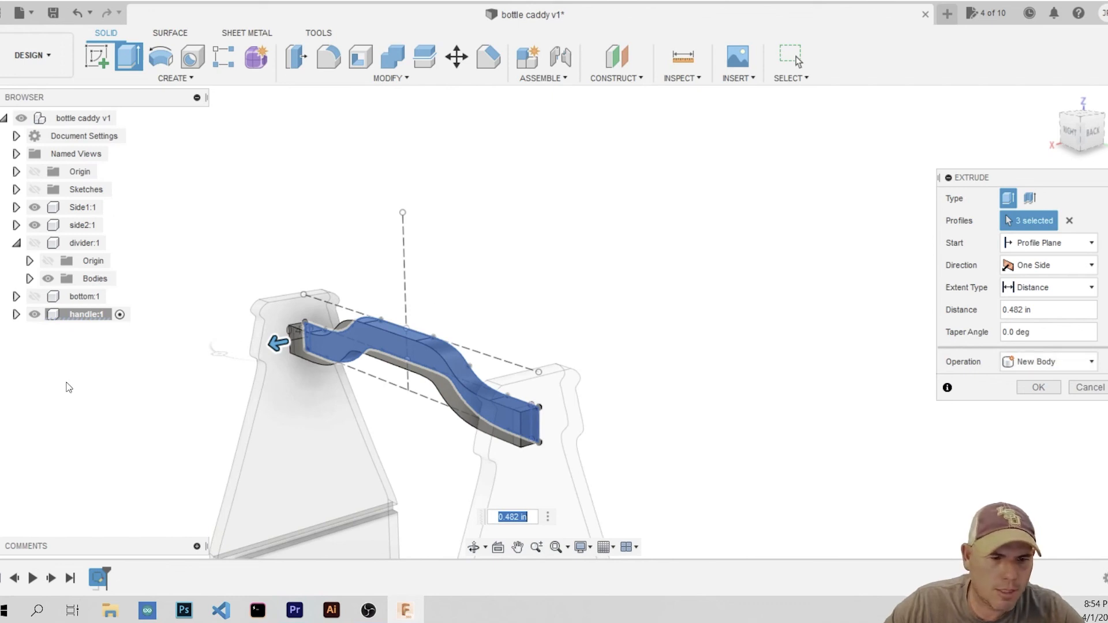
left_click(1036, 388)
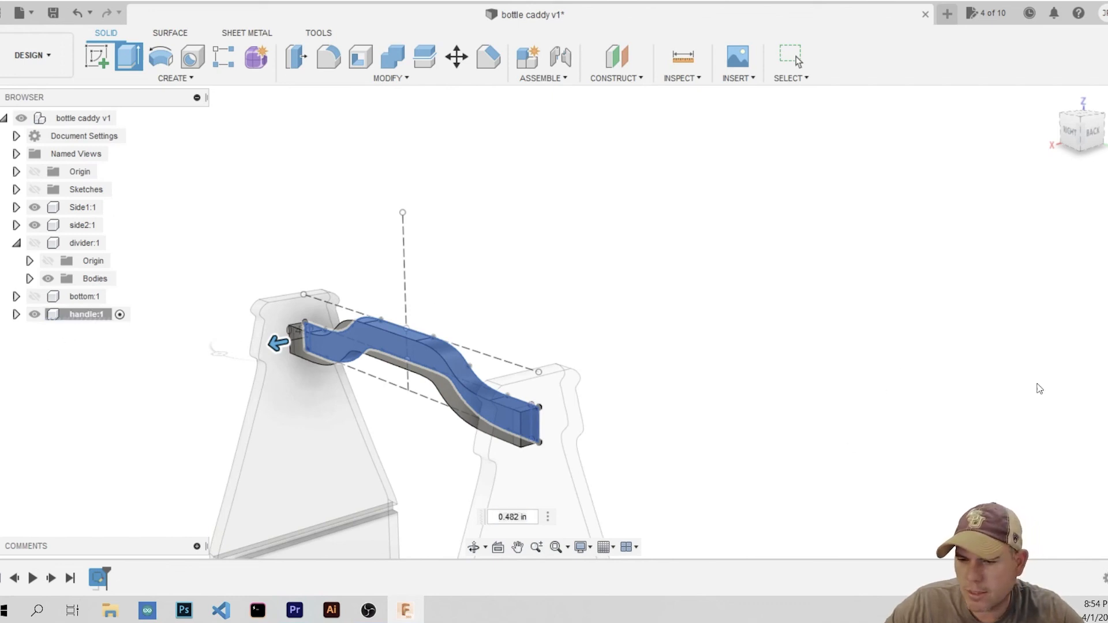
Hide the handle's sketches and show the divider and bottom components alongside the side panels
scroll(525, 239, "down", 4)
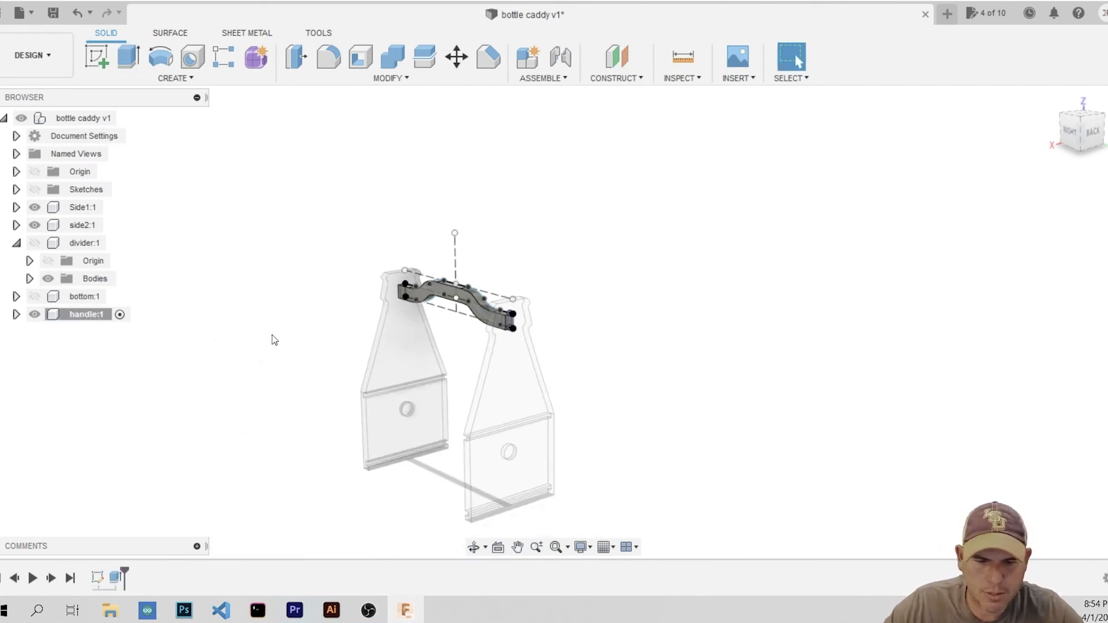
left_click(16, 314)
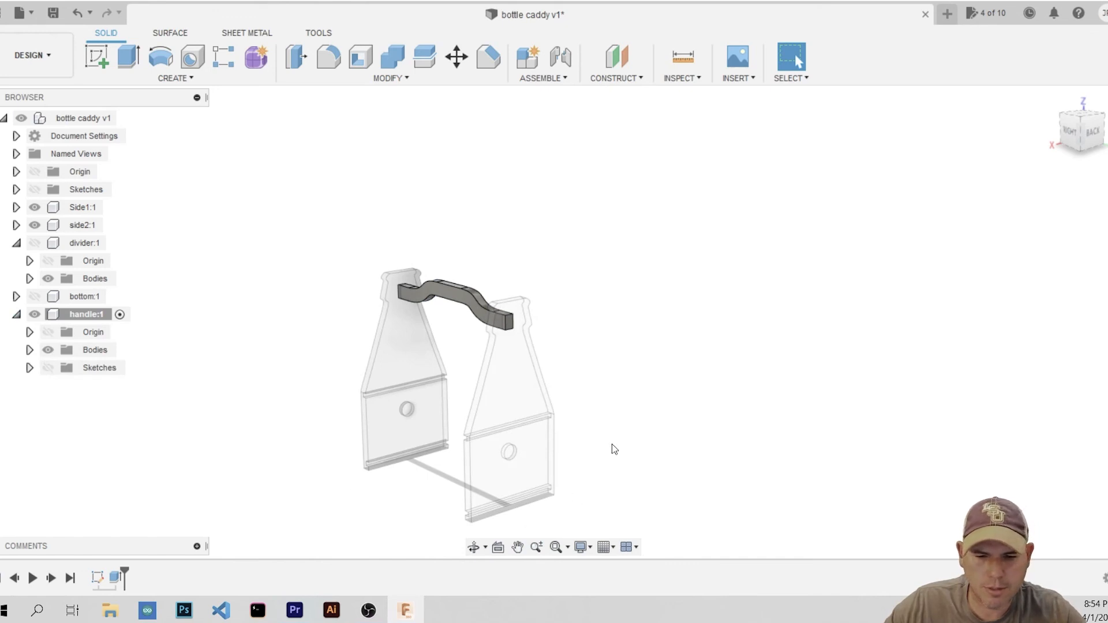
middle_click_drag(596, 464, 623, 427, "shift")
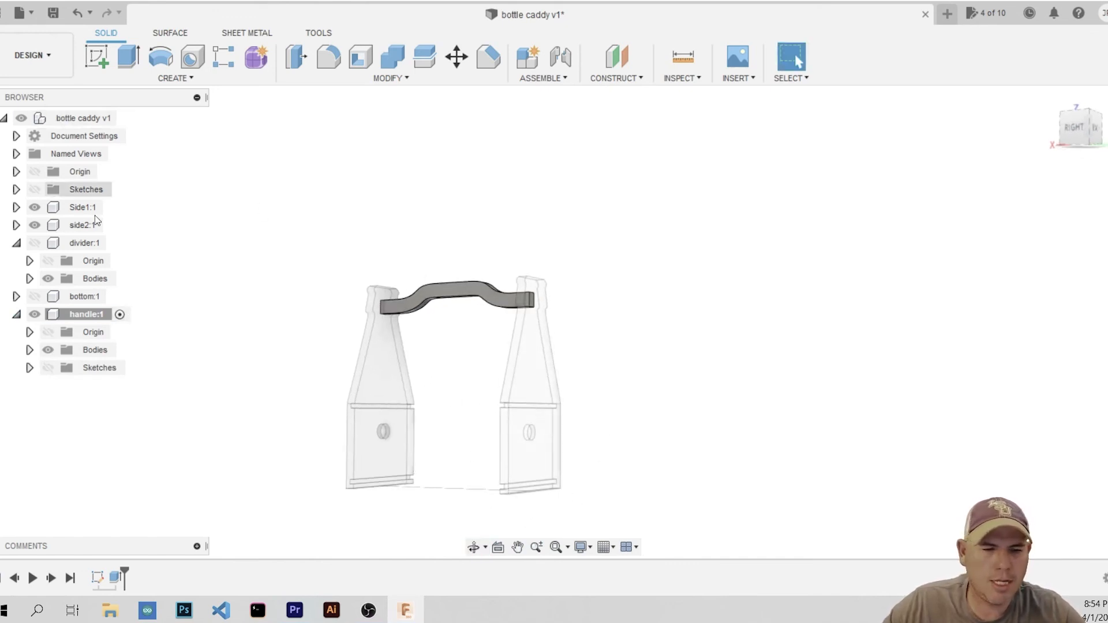
left_click(35, 247)
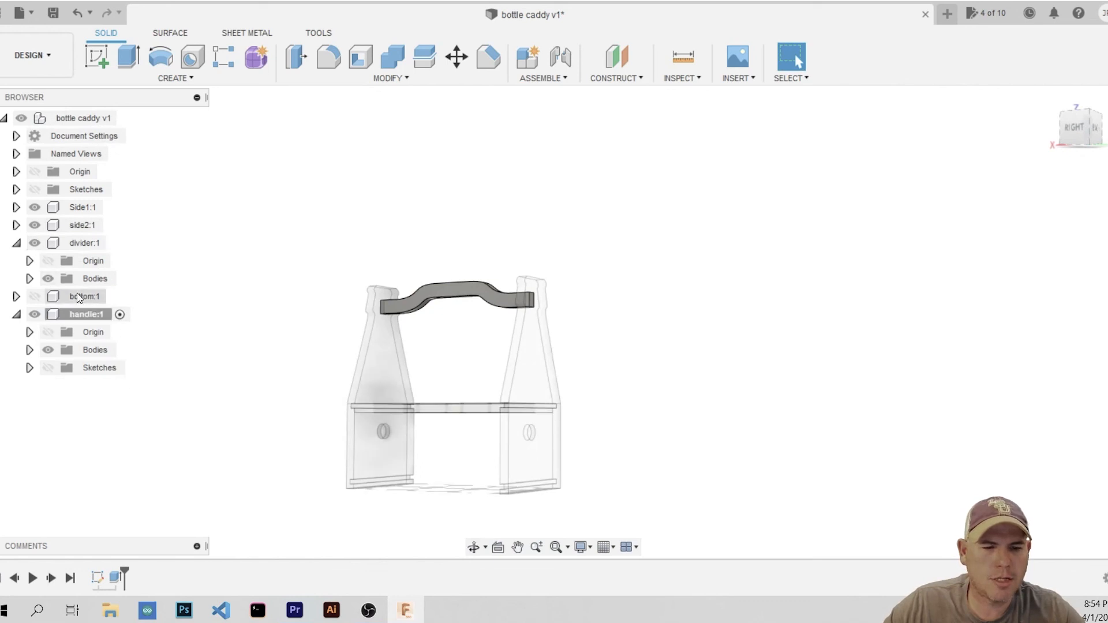
left_click(39, 297)
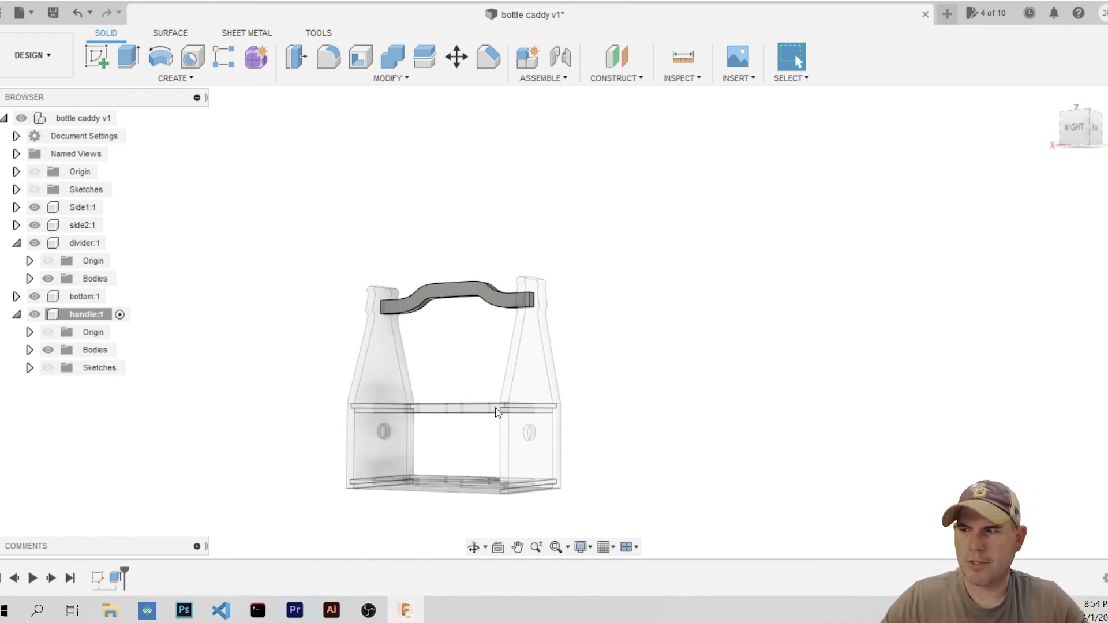
middle_click_drag(662, 399, 705, 398, "shift")
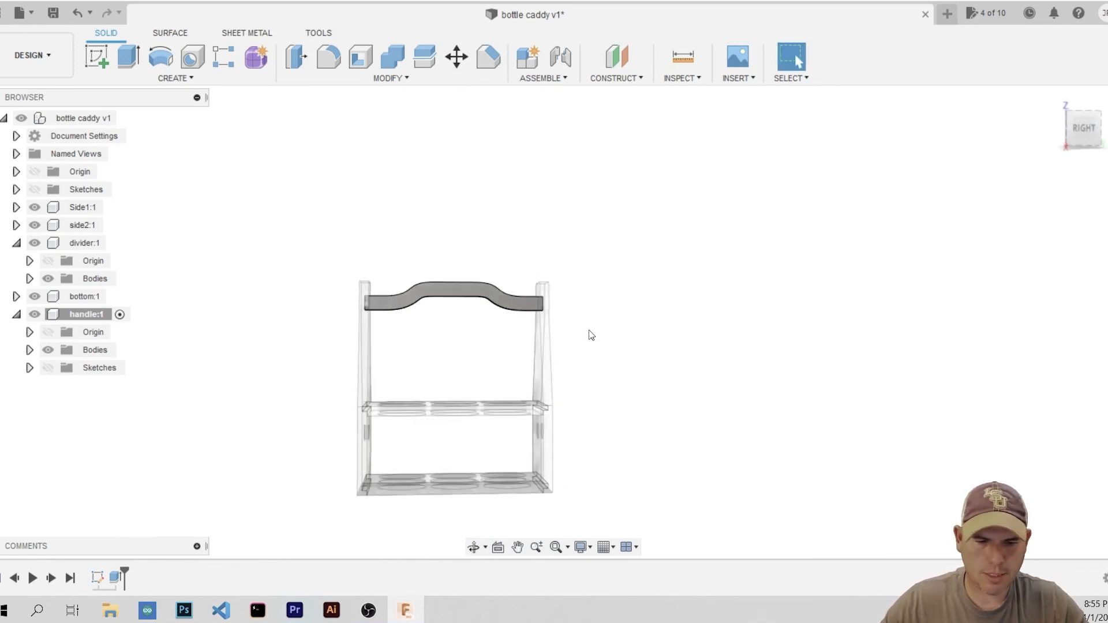
Create an internal, activated component named trim under the bottle caddy root component
right_click(68, 118)
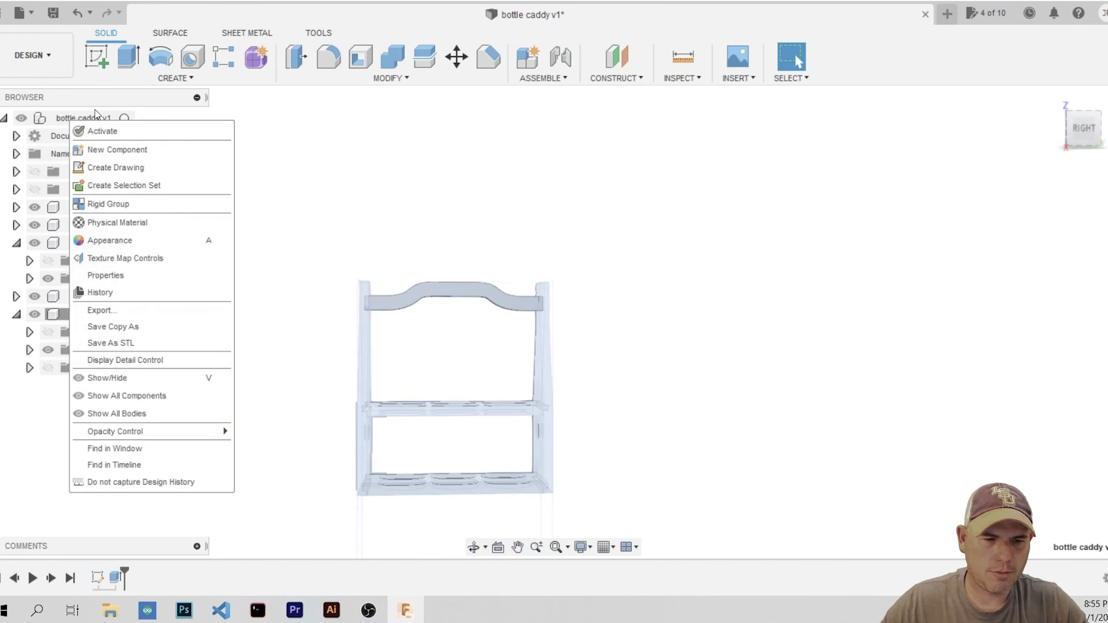
left_click(116, 150)
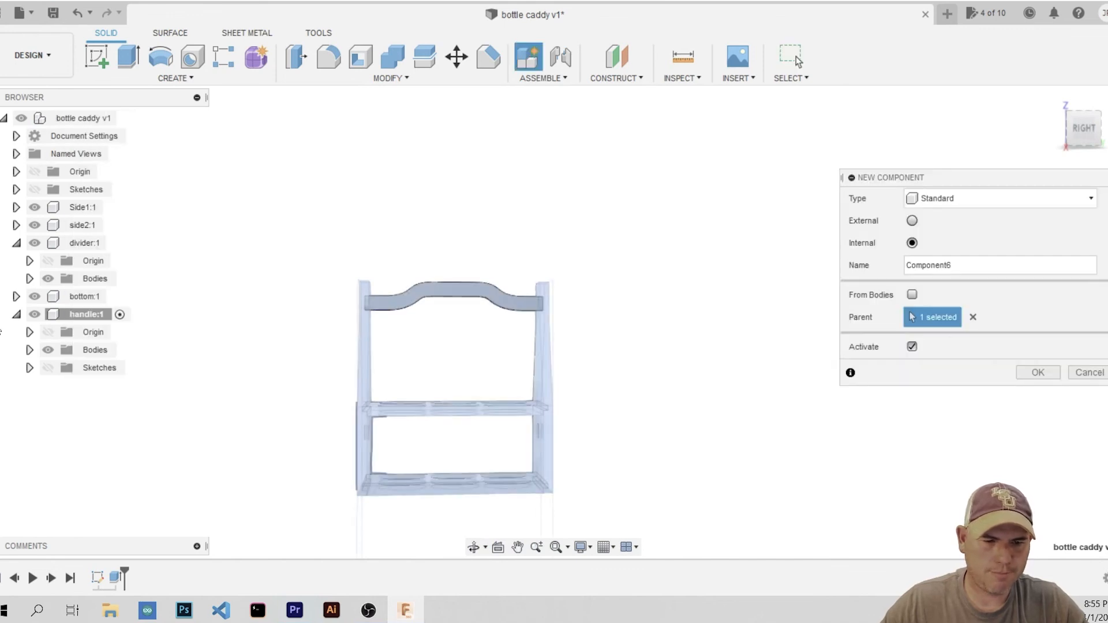
left_click_drag(949, 265, 922, 265)
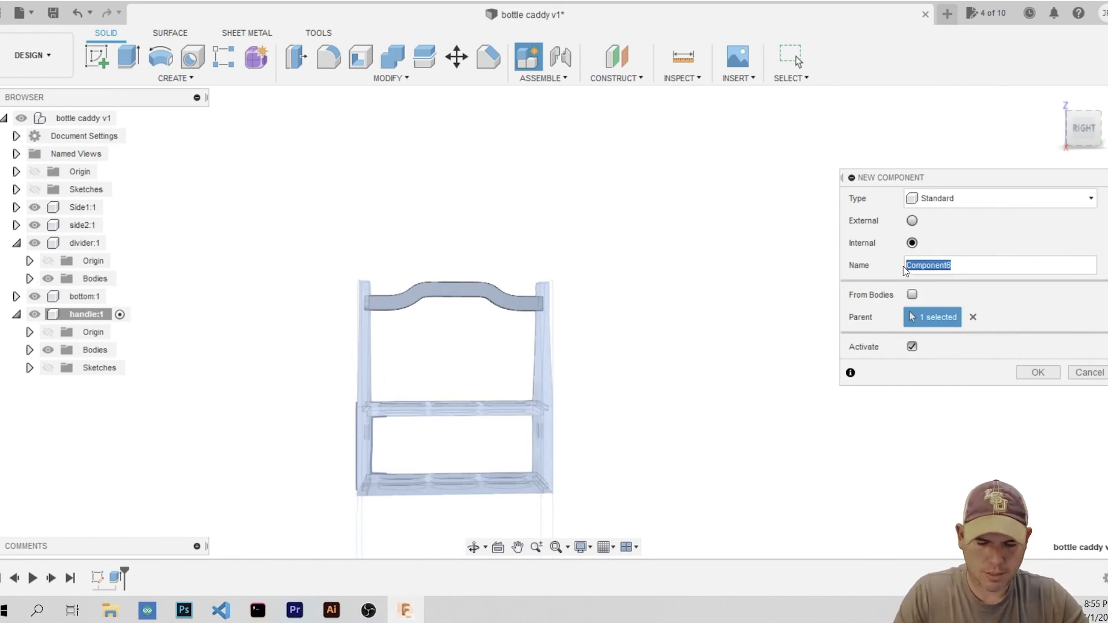
type("tr")
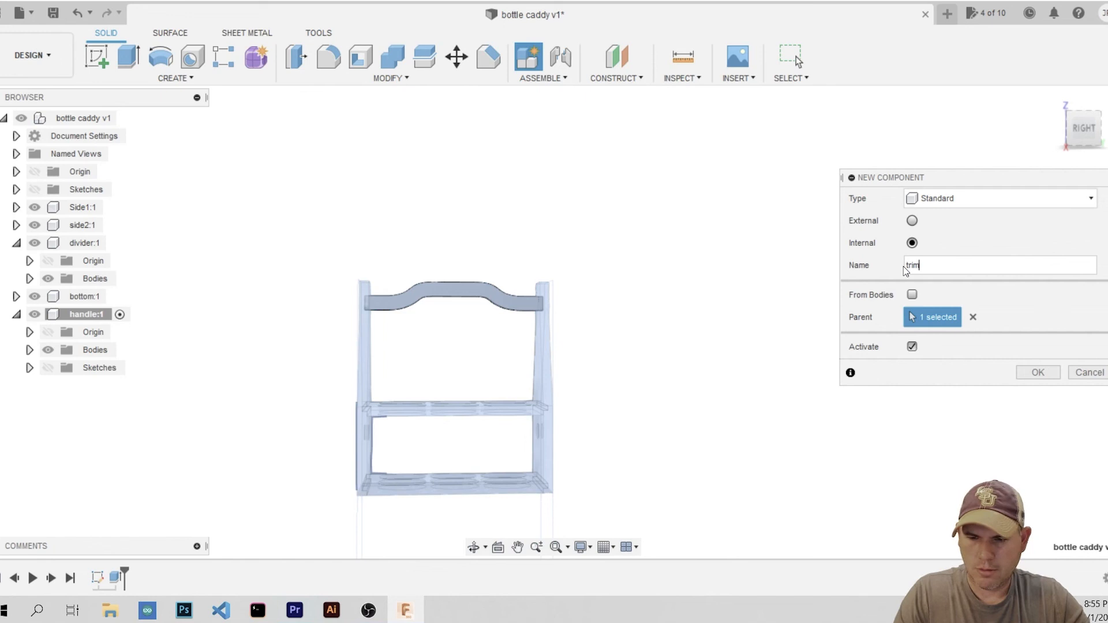
type("im")
key("Return")
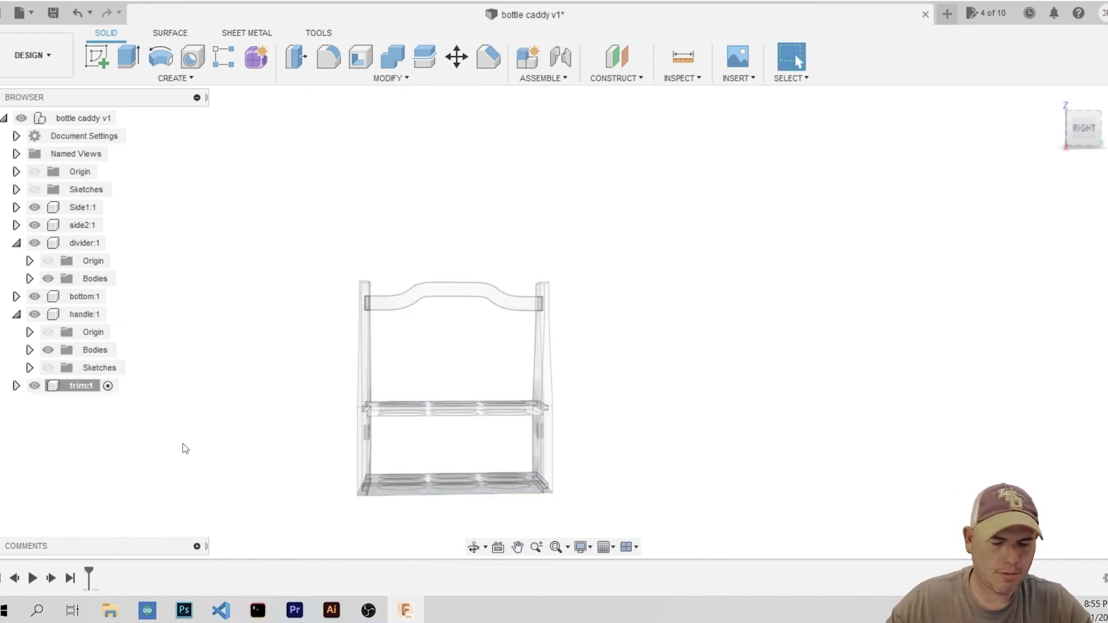
left_click(95, 50)
left_click(382, 425)
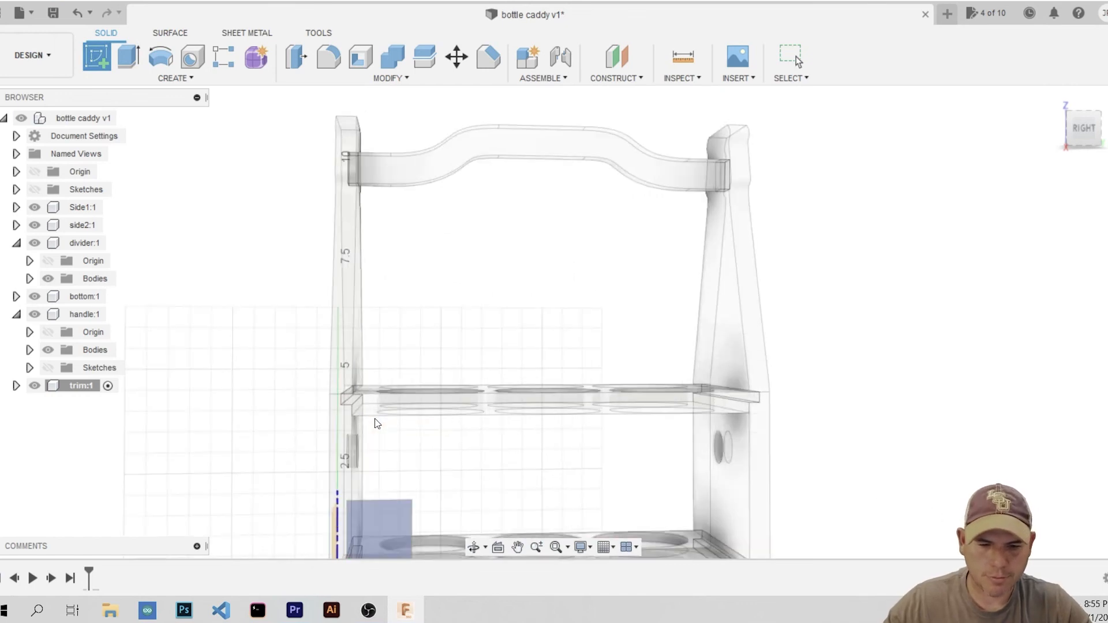
scroll(377, 424, "up", 3)
scroll(377, 423, "down", 8)
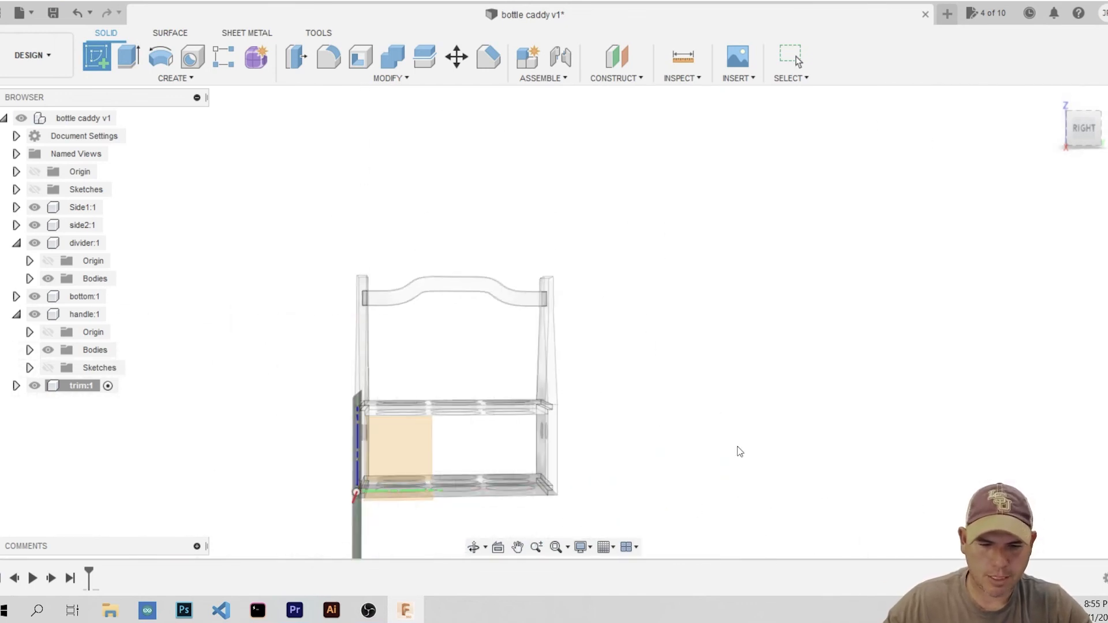
key("Escape")
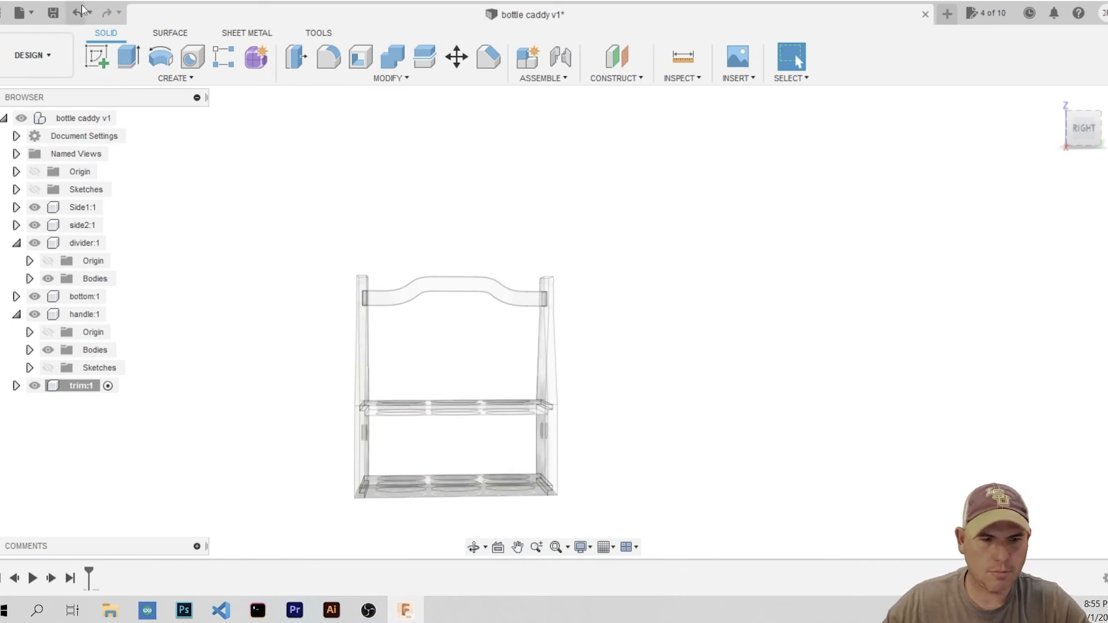
Start a sketch on the narrow vertical edge face of side2's lower section, just beneath the divider's end
left_click(96, 54)
scroll(571, 435, "up", 6)
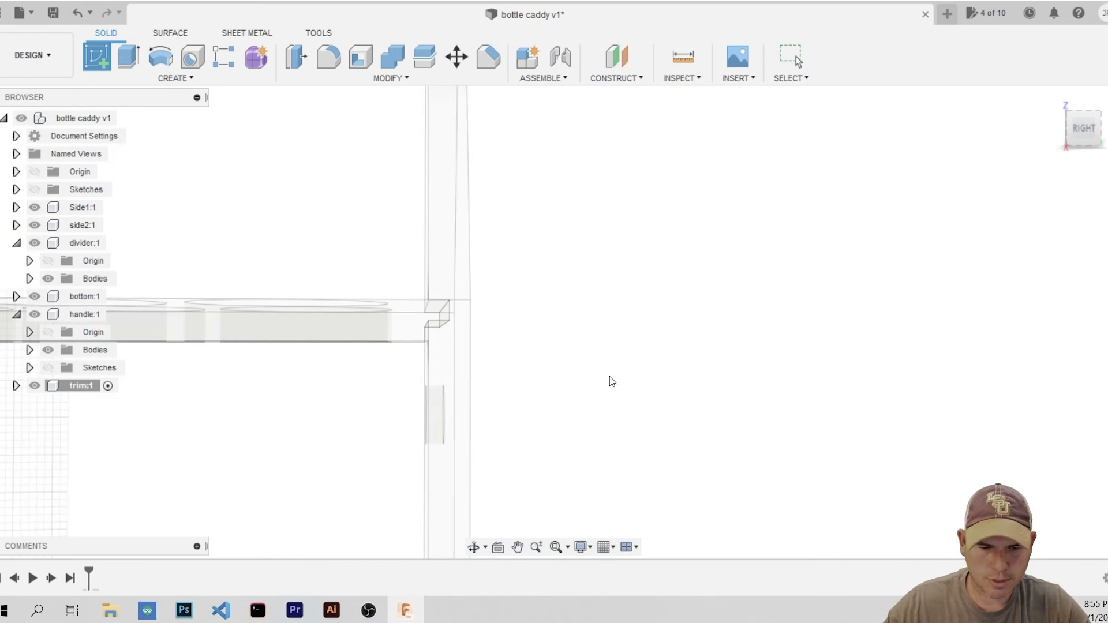
scroll(316, 447, "down", 8)
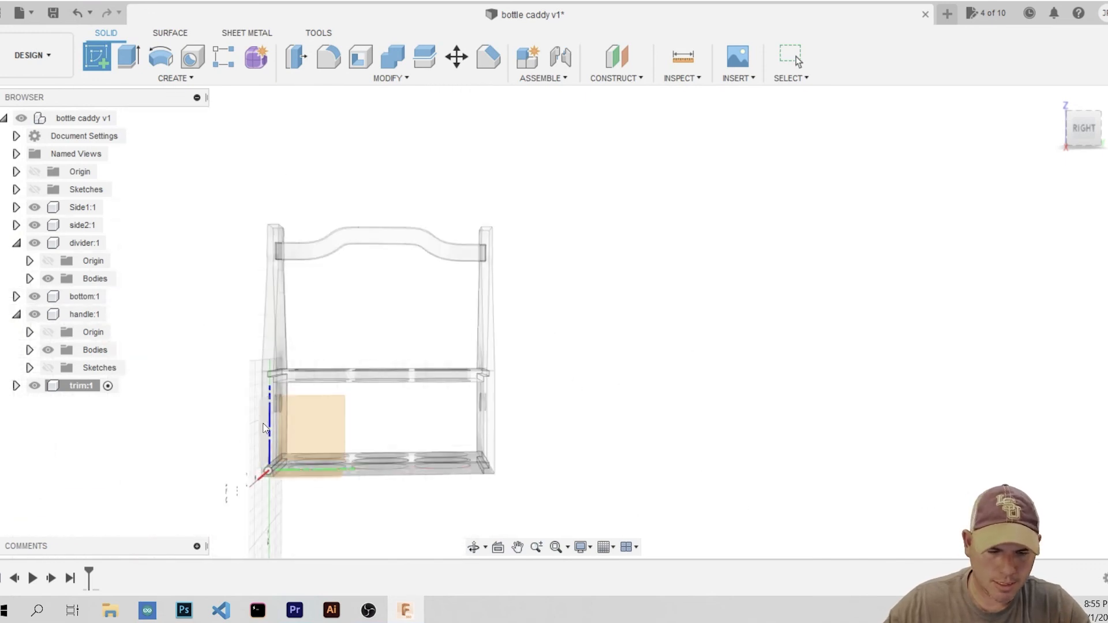
scroll(479, 398, "up", 5)
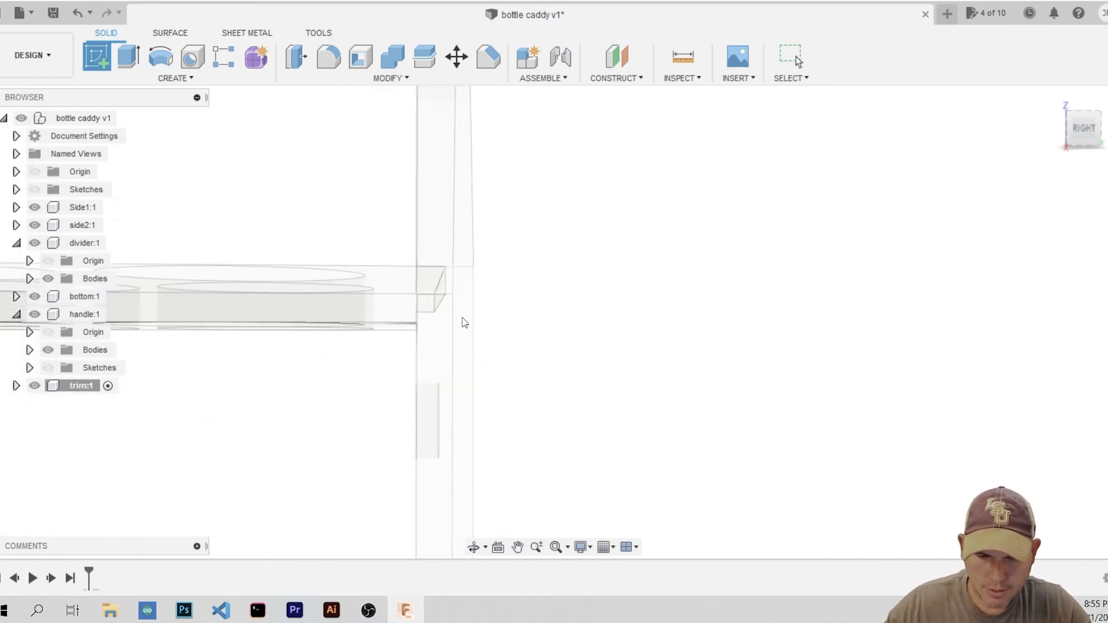
left_click(465, 318)
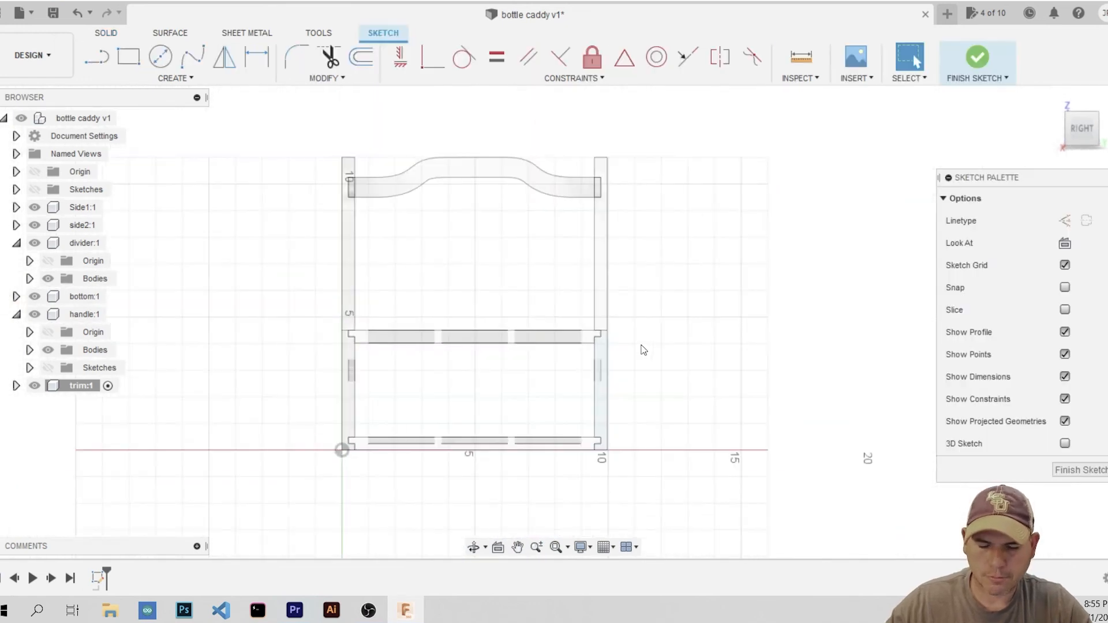
Project the outer vertical edges of both side panels' lower sections into the trim sketch with the projection link on
key("p")
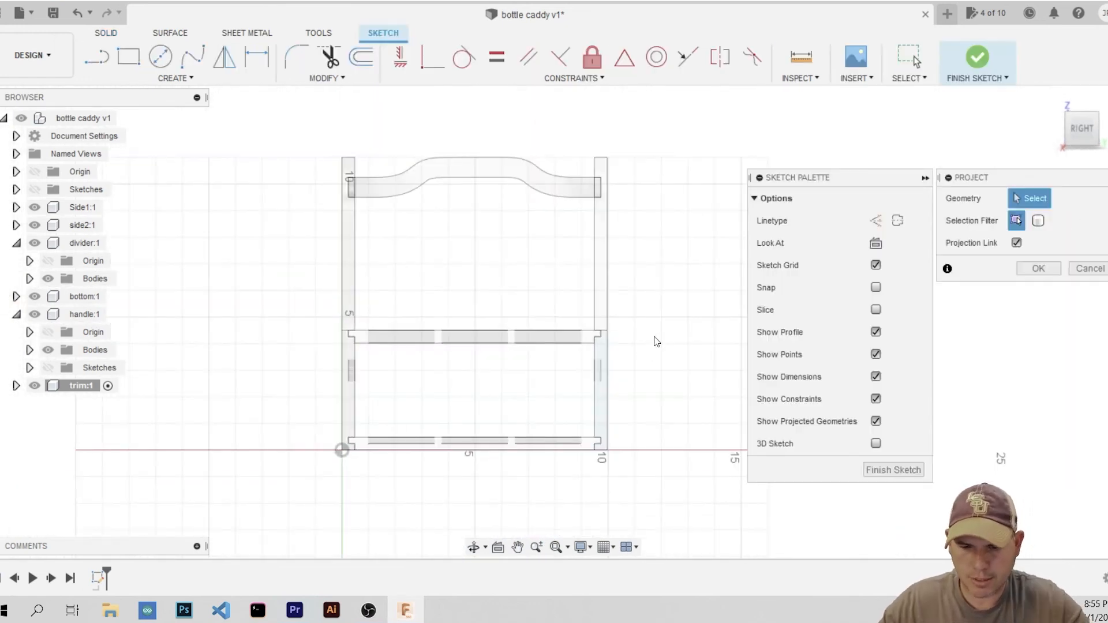
left_click(344, 353)
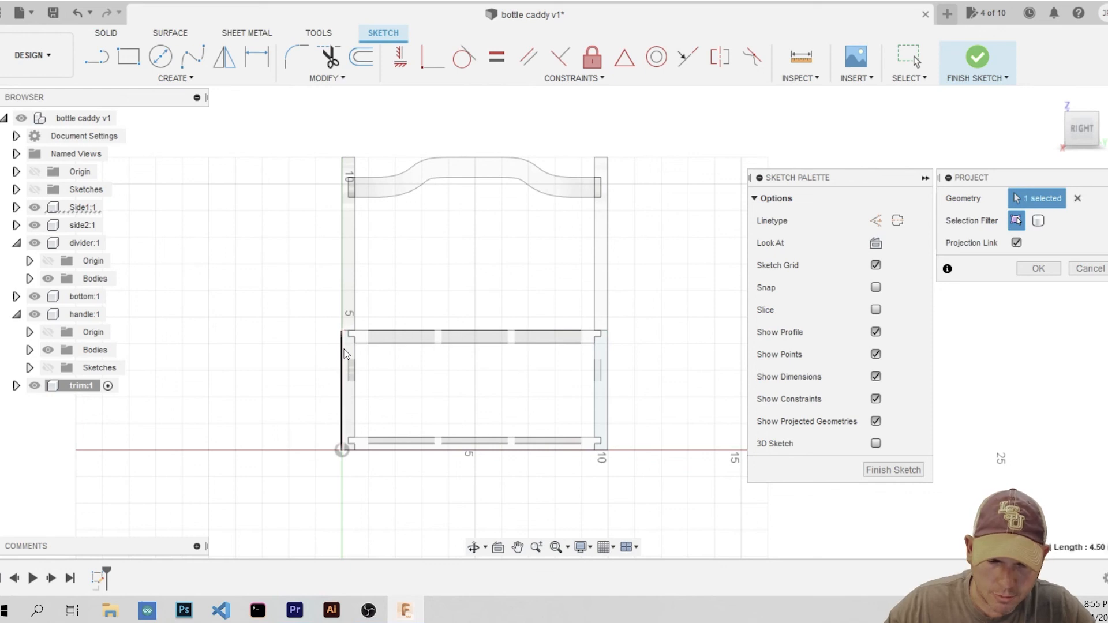
left_click(608, 371)
left_click(1038, 269)
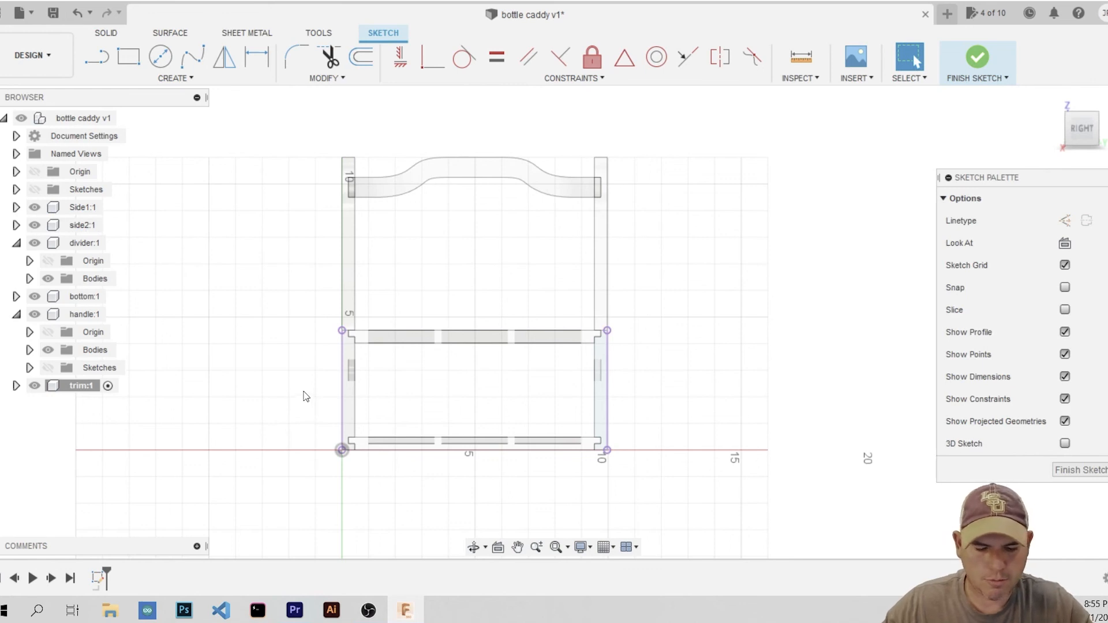
Draw a rectangle about 9.96 in wide and 1.55 in tall between the projected edges, down from Side1's upper endpoint
key("r")
left_click(342, 331)
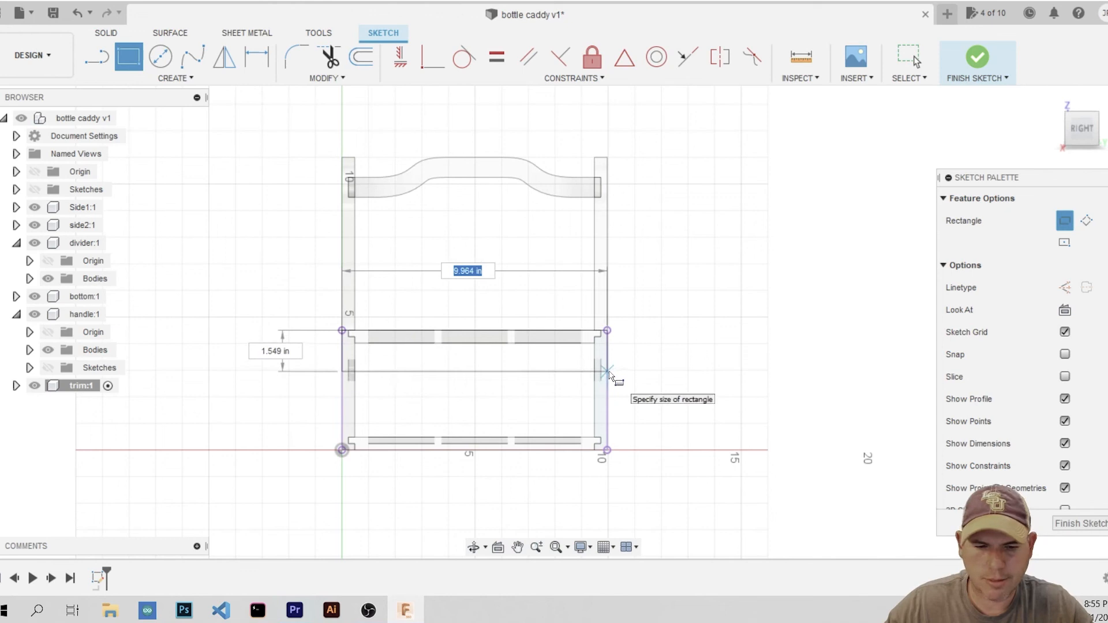
left_click(608, 372)
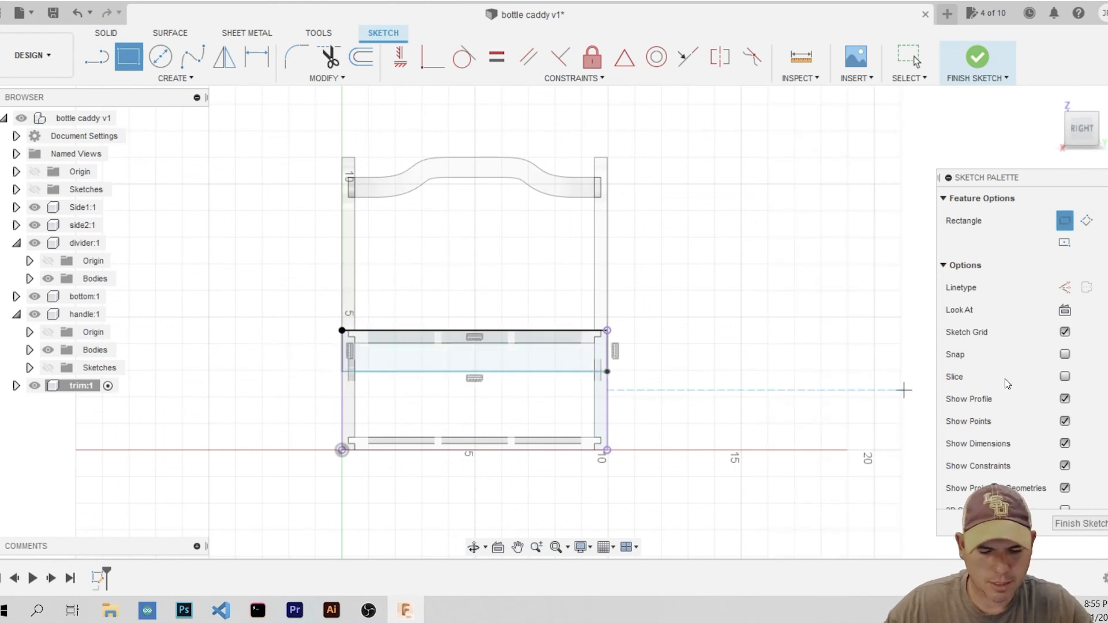
Set the trim rectangle's height to 1.25 in and finish the sketch
key("d")
left_click(607, 352)
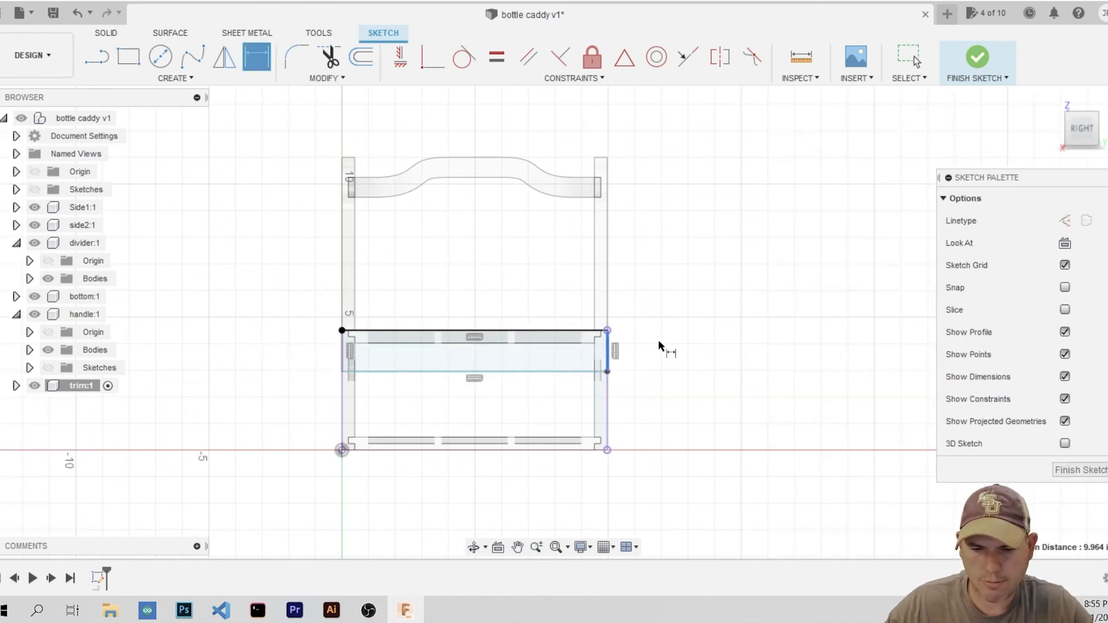
left_click(710, 347)
type("1.")
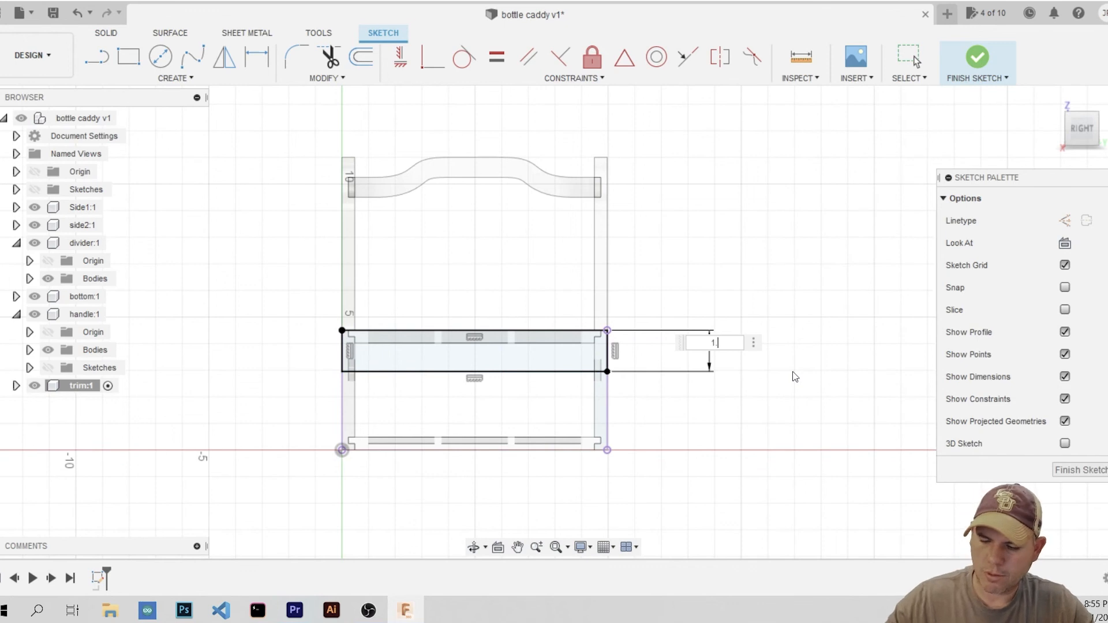
type("25")
key("Return")
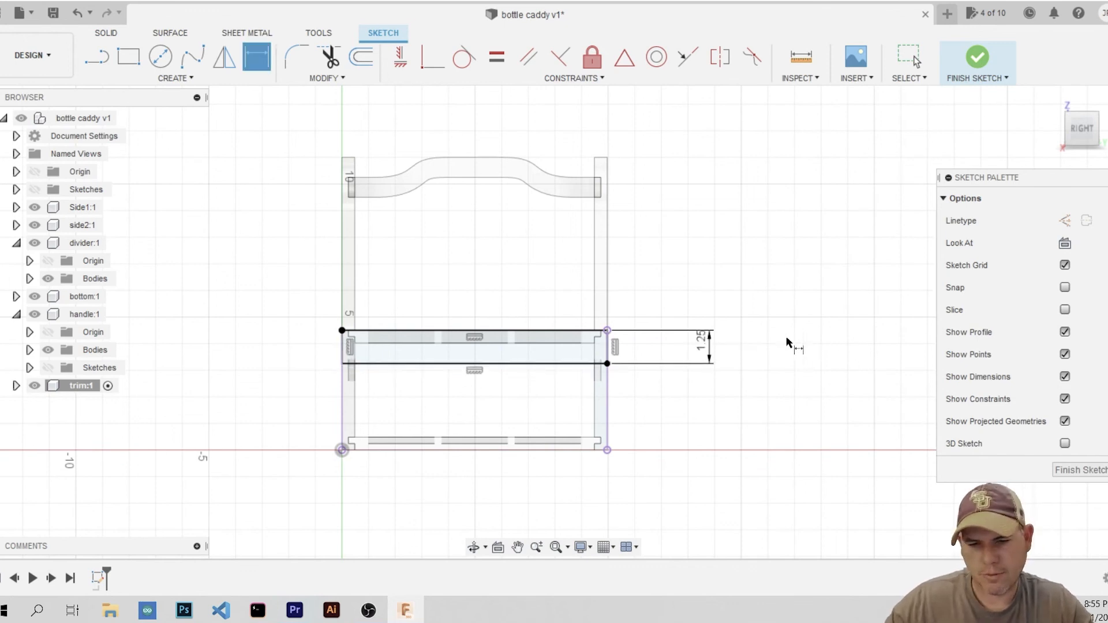
scroll(691, 347, "down", 2)
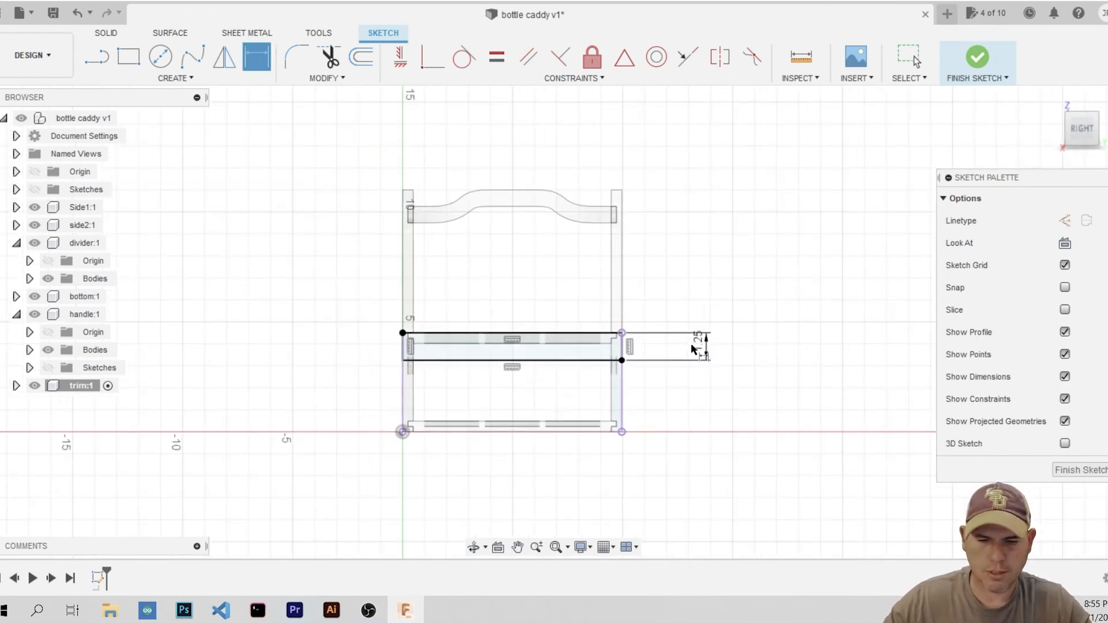
left_click(1074, 469)
Extrude both profiles of the trim rectangle outward from the side panels' edges as a new body
key("q")
scroll(851, 273, "down", 6)
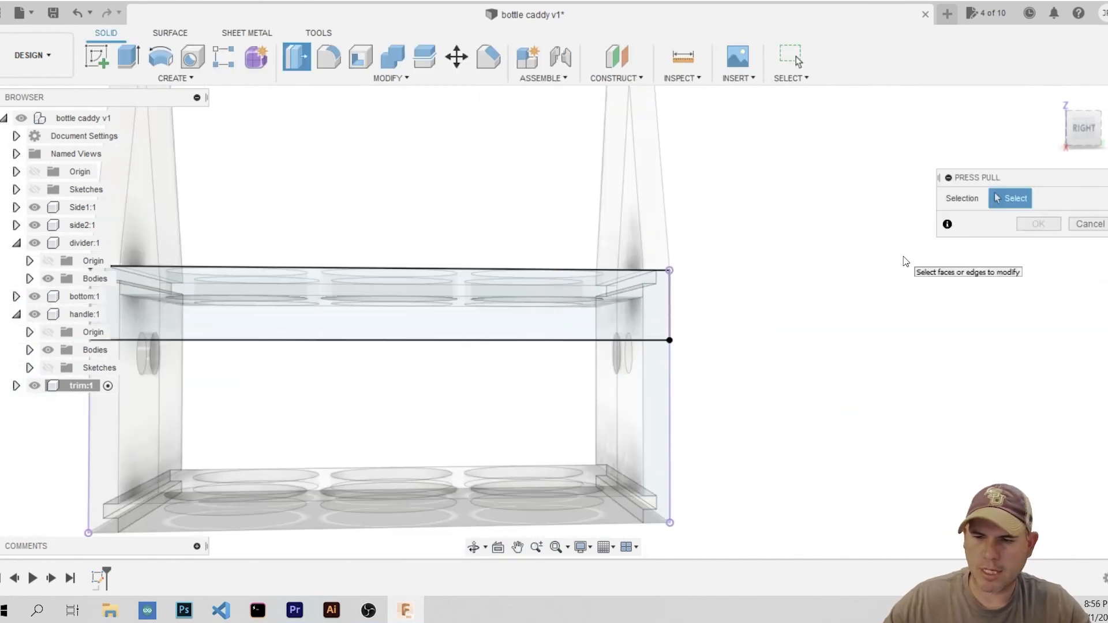
left_click(633, 299)
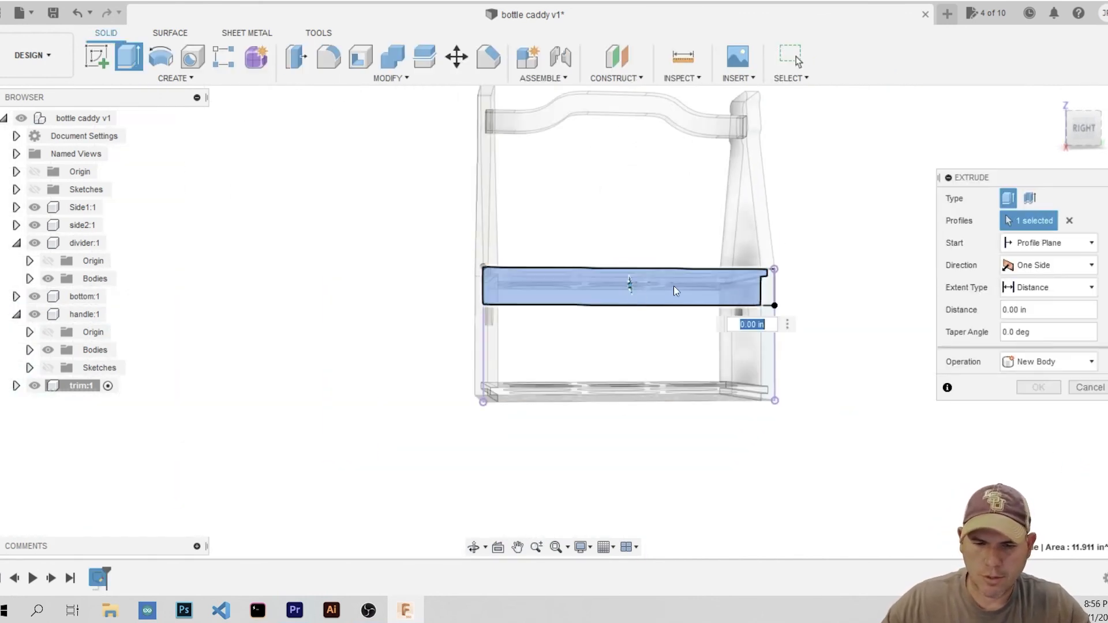
scroll(782, 299, "up", 2)
scroll(782, 298, "up", 3)
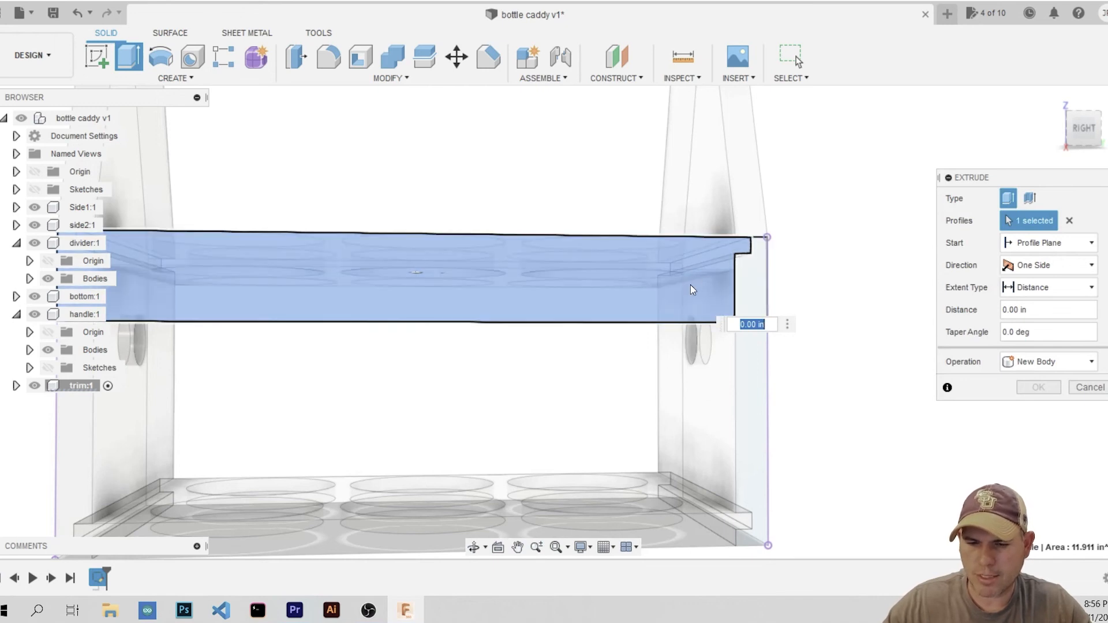
left_click(750, 285)
scroll(750, 283, "down", 5)
middle_click_drag(731, 304, 756, 285, "shift")
left_click_drag(760, 269, 771, 273)
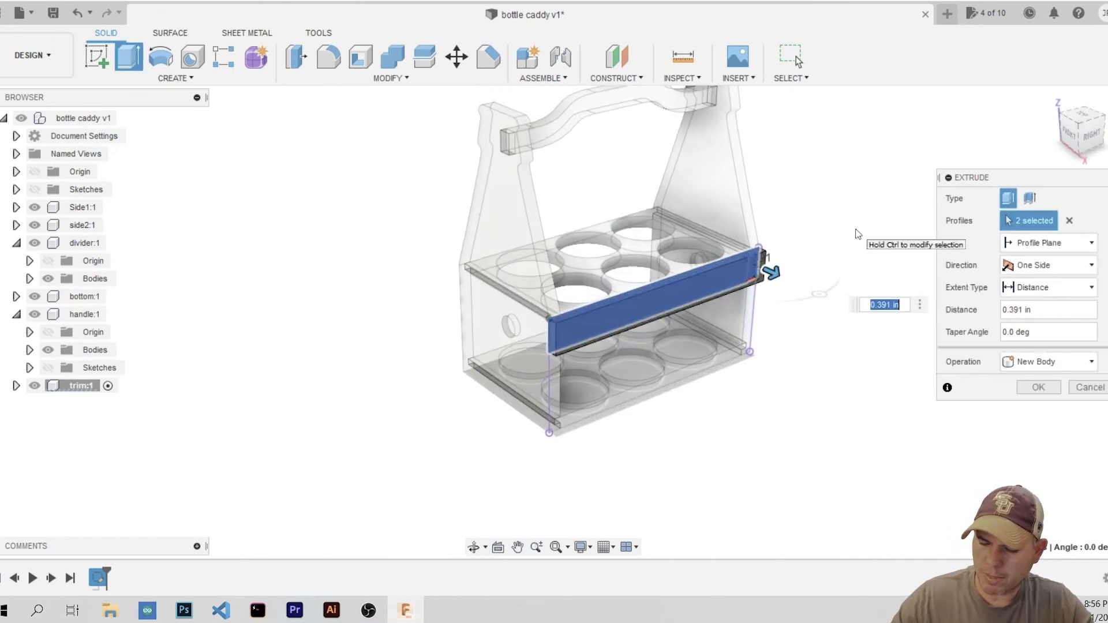
key("Return")
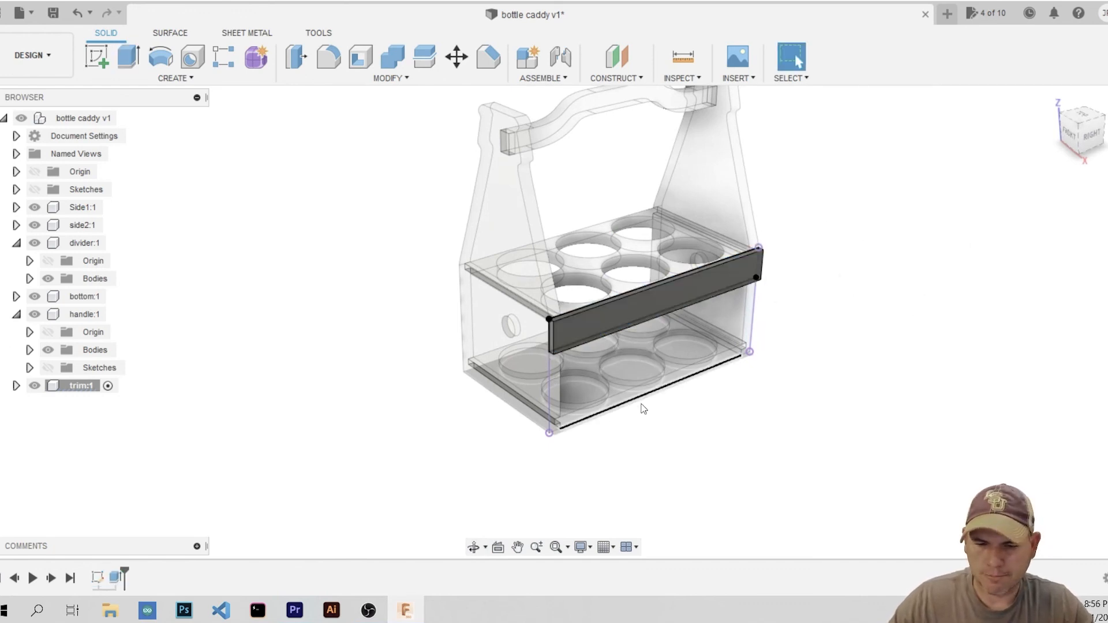
Copy the trim strip body 3.25 in straight down so the copy sits flush with the caddy's bottom edge
middle_click_drag(831, 449, 664, 414, "shift")
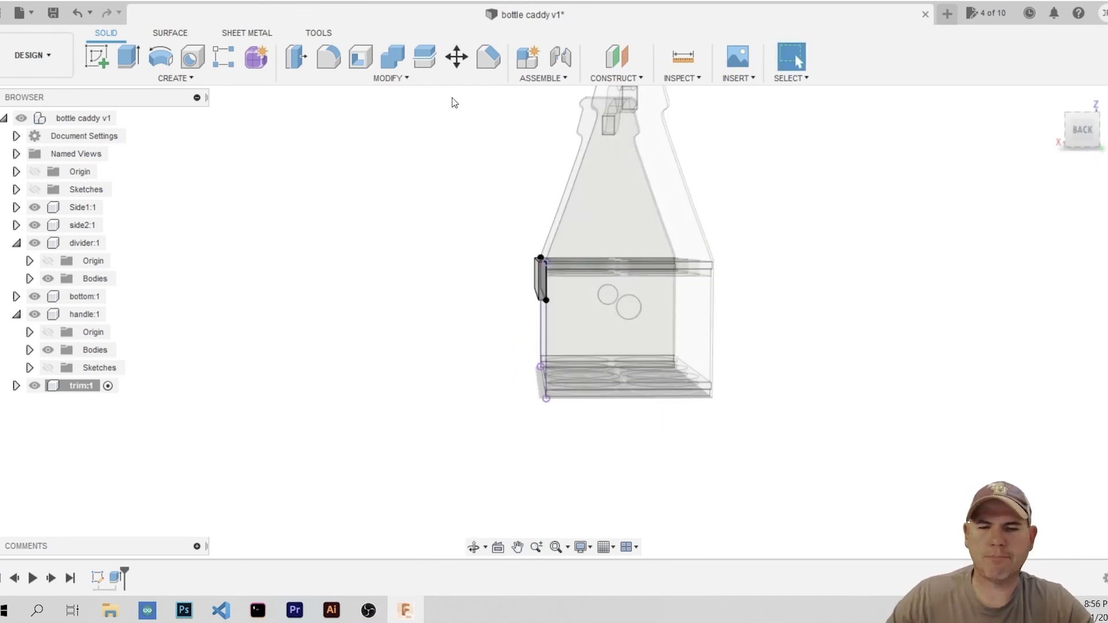
left_click(458, 56)
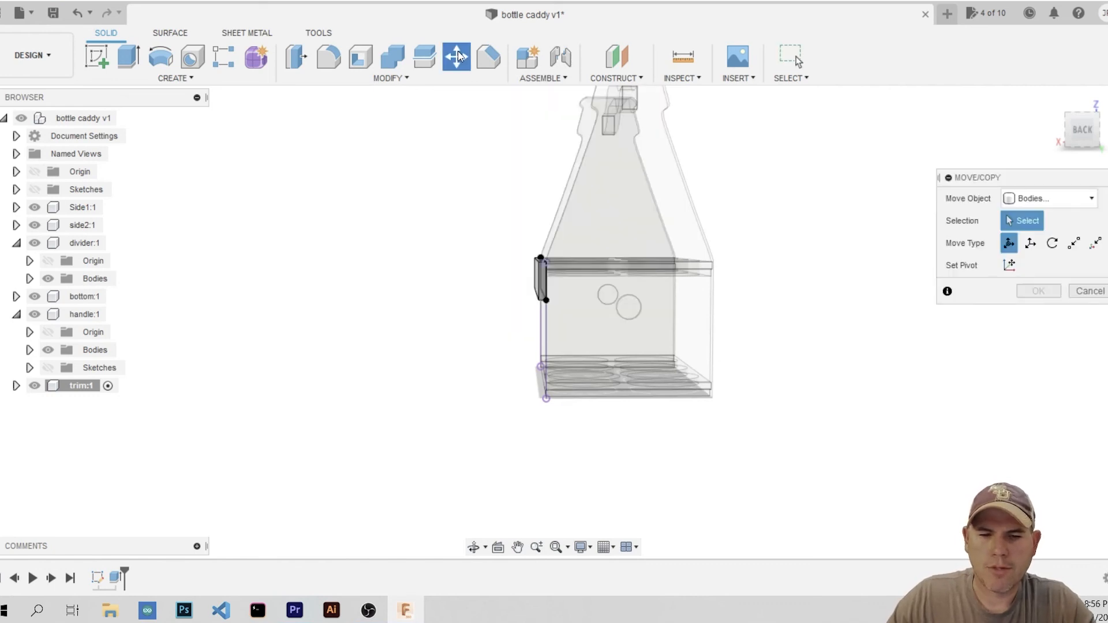
scroll(543, 323, "up", 6)
scroll(532, 317, "down", 2)
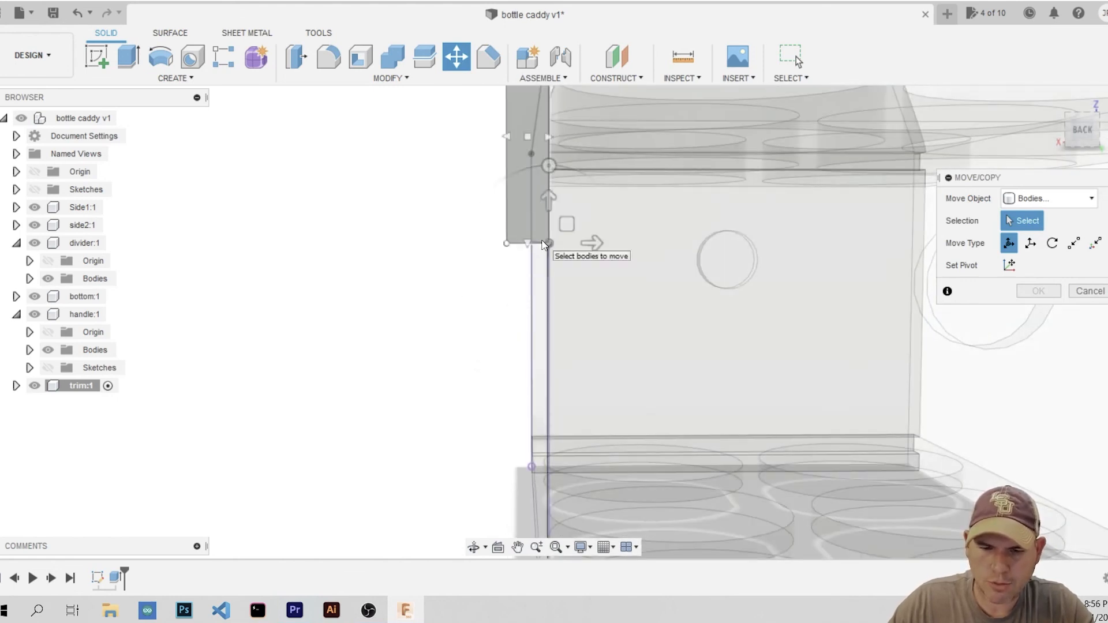
left_click(543, 244)
scroll(548, 245, "down", 3)
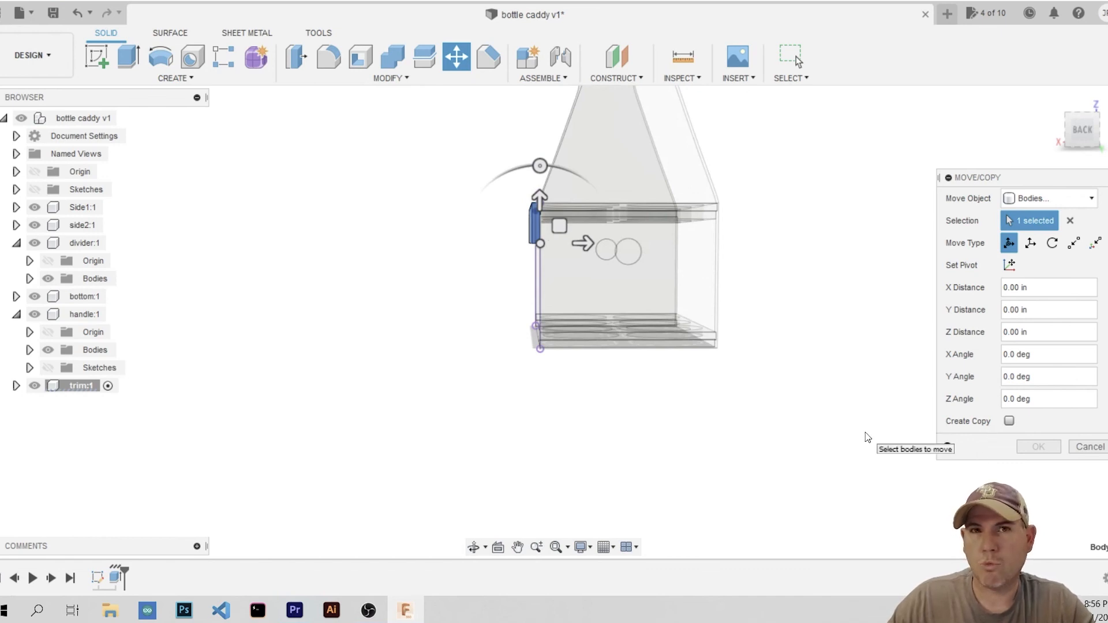
left_click(1008, 421)
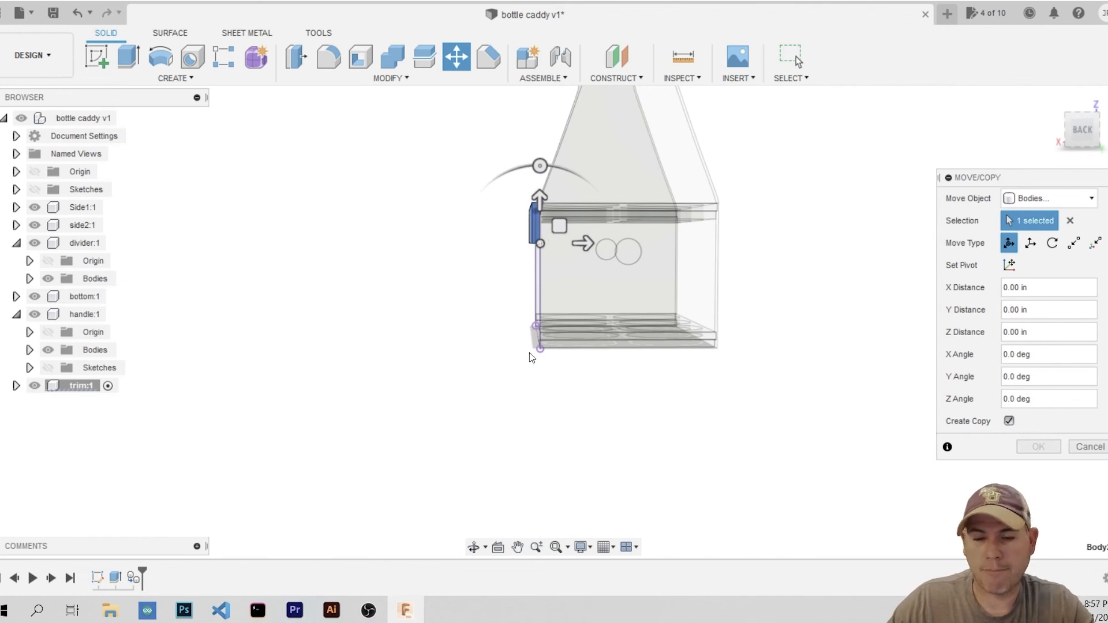
scroll(526, 353, "up", 4)
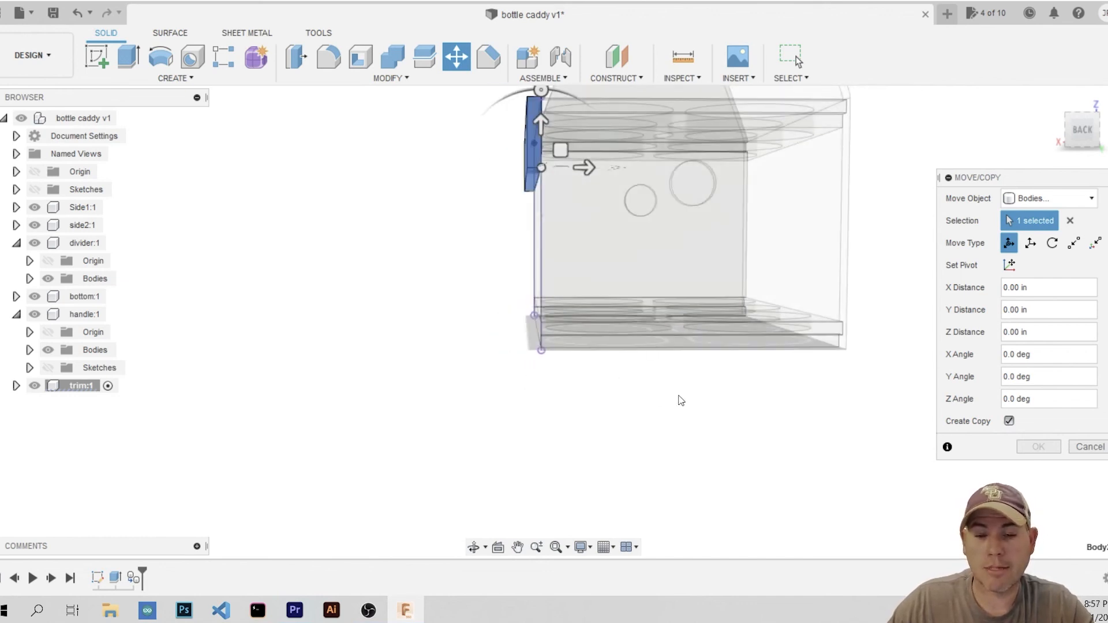
scroll(681, 400, "down", 1)
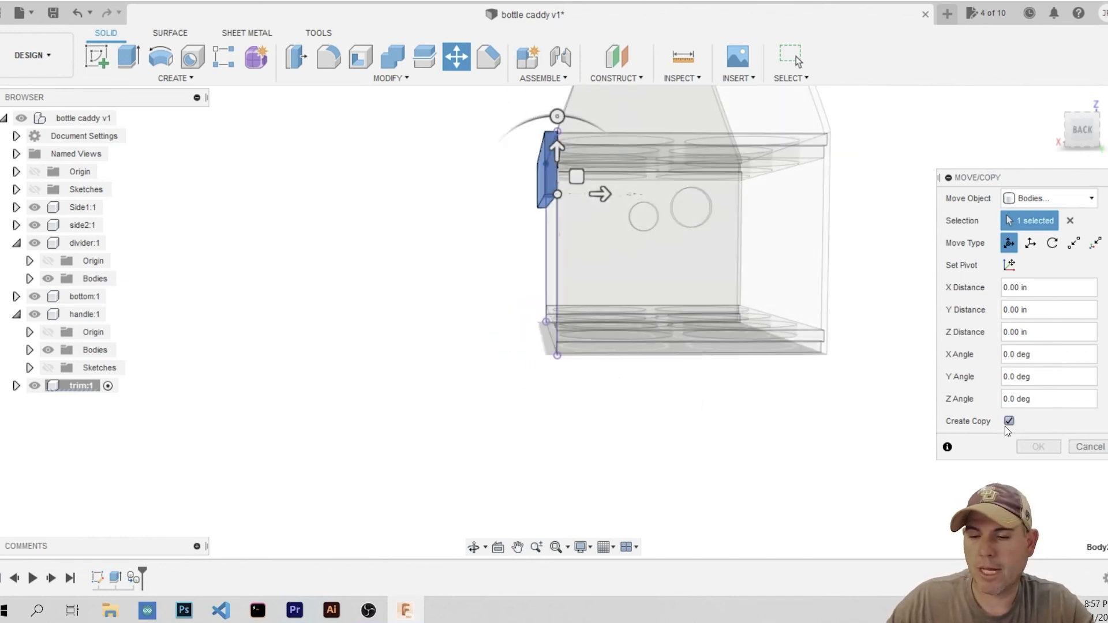
left_click_drag(555, 151, 542, 210)
scroll(548, 363, "up", 6)
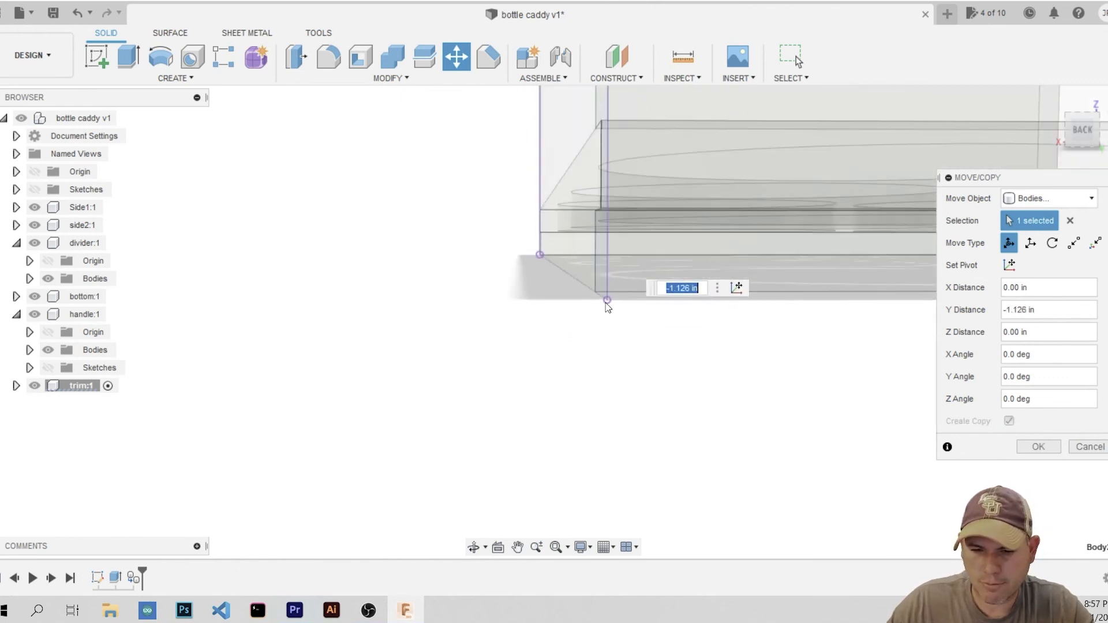
scroll(607, 306, "down", 2)
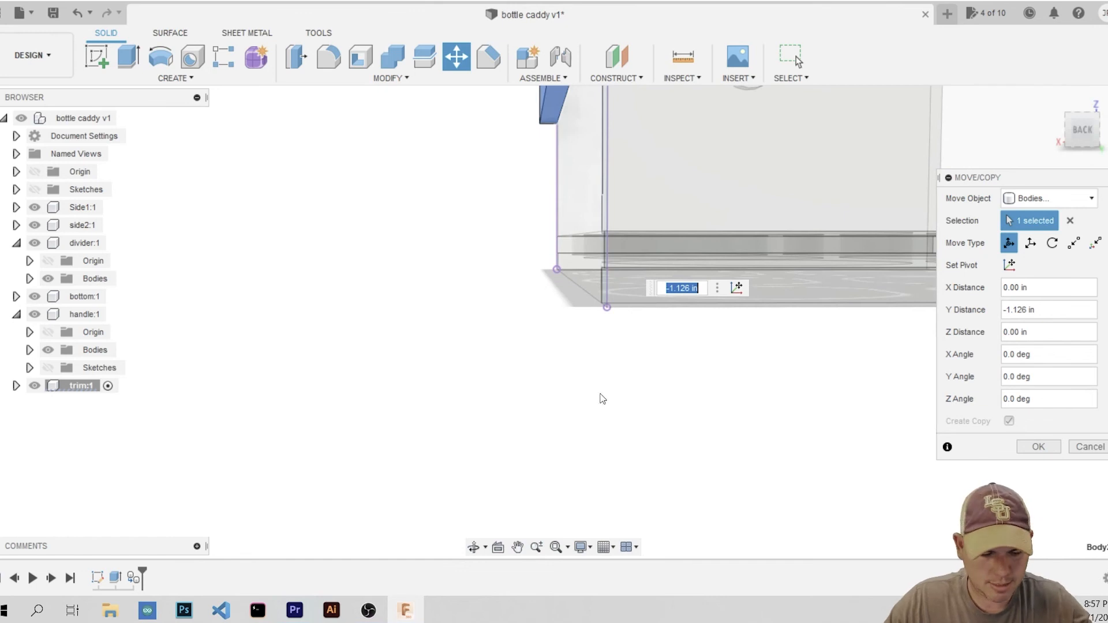
middle_click_drag(629, 424, 648, 342, "shift")
left_click_drag(608, 313, 613, 366)
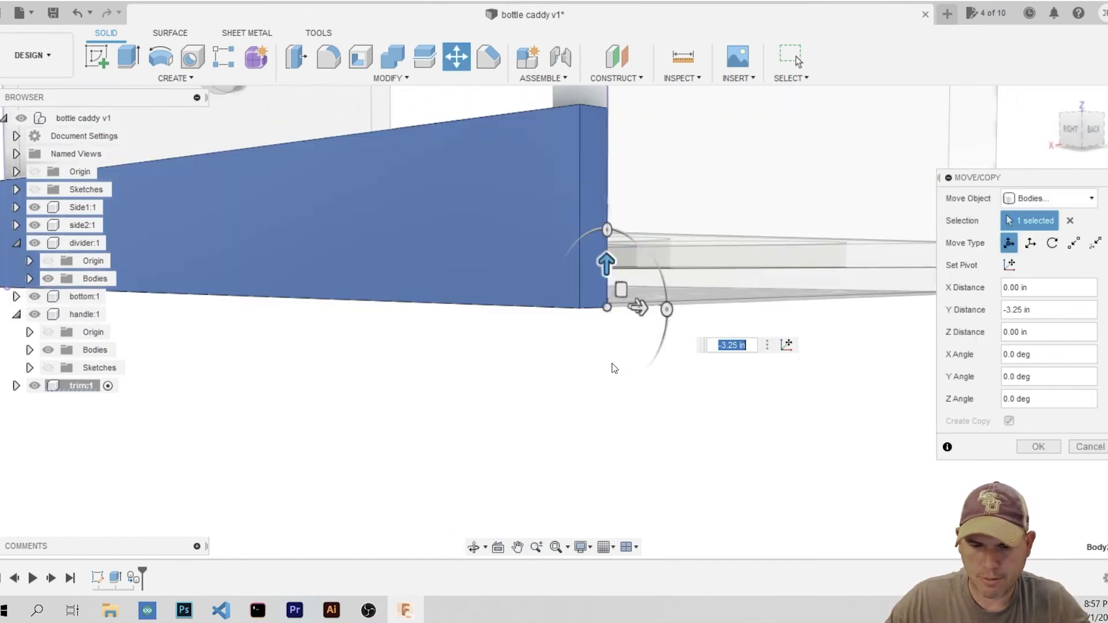
scroll(577, 392, "down", 5)
middle_click_drag(756, 419, 607, 471, "shift")
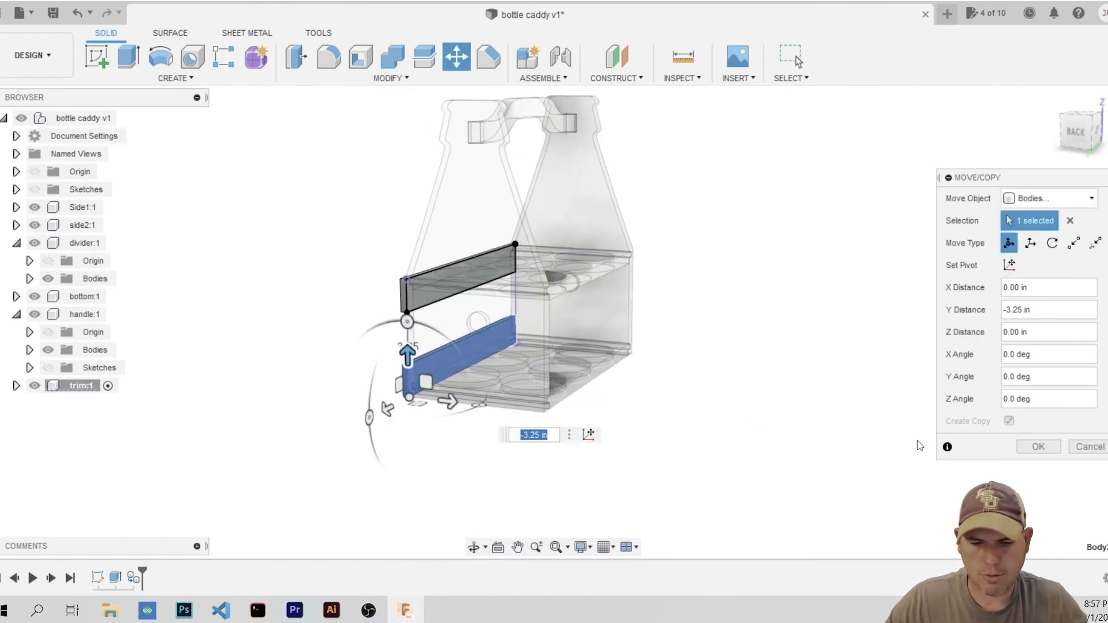
left_click(1039, 447)
Copy both the upper and lower trim strips 5.75 in across to the opposite edges of the side panels
middle_click_drag(359, 458, 392, 444, "shift")
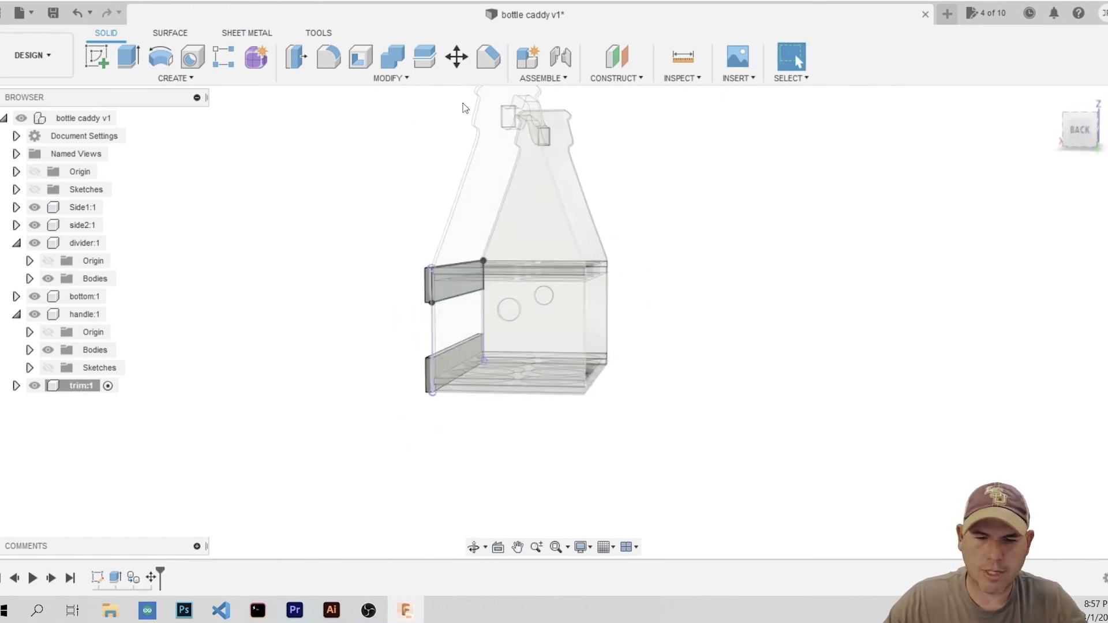
left_click(456, 57)
middle_click_drag(386, 359, 407, 364, "shift")
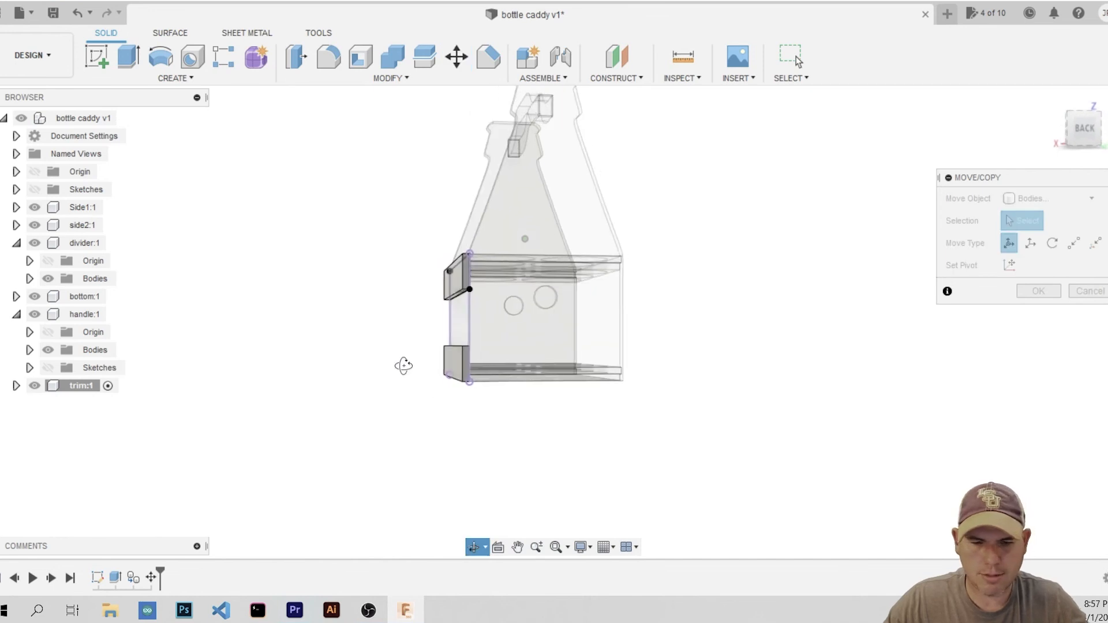
scroll(455, 300, "up", 8)
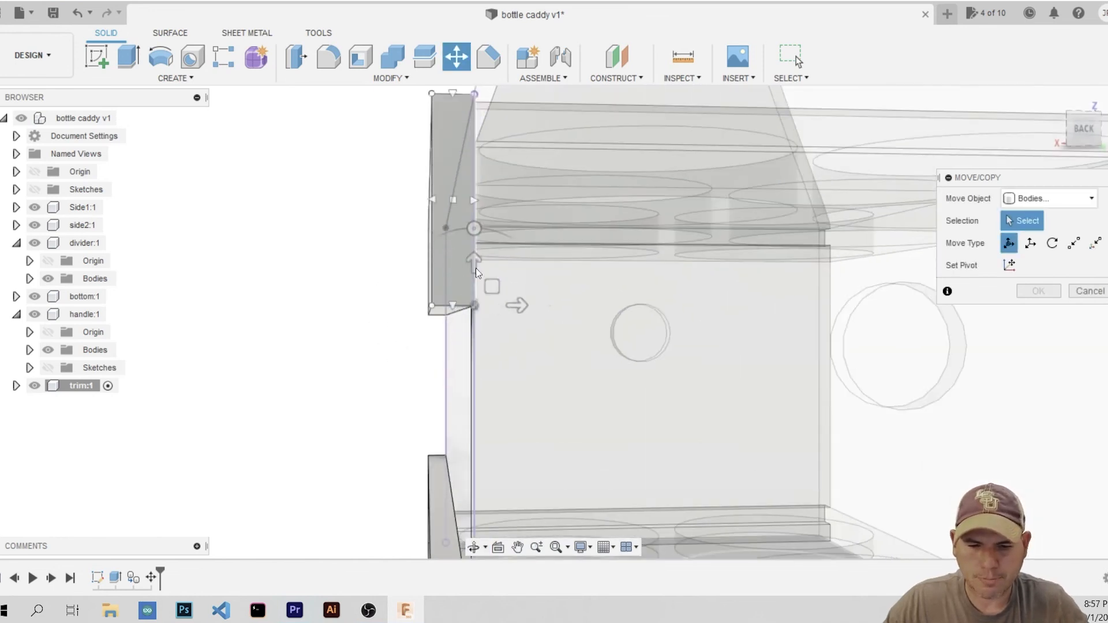
scroll(476, 268, "down", 6)
scroll(473, 444, "up", 6)
left_click(439, 383)
scroll(484, 473, "down", 4)
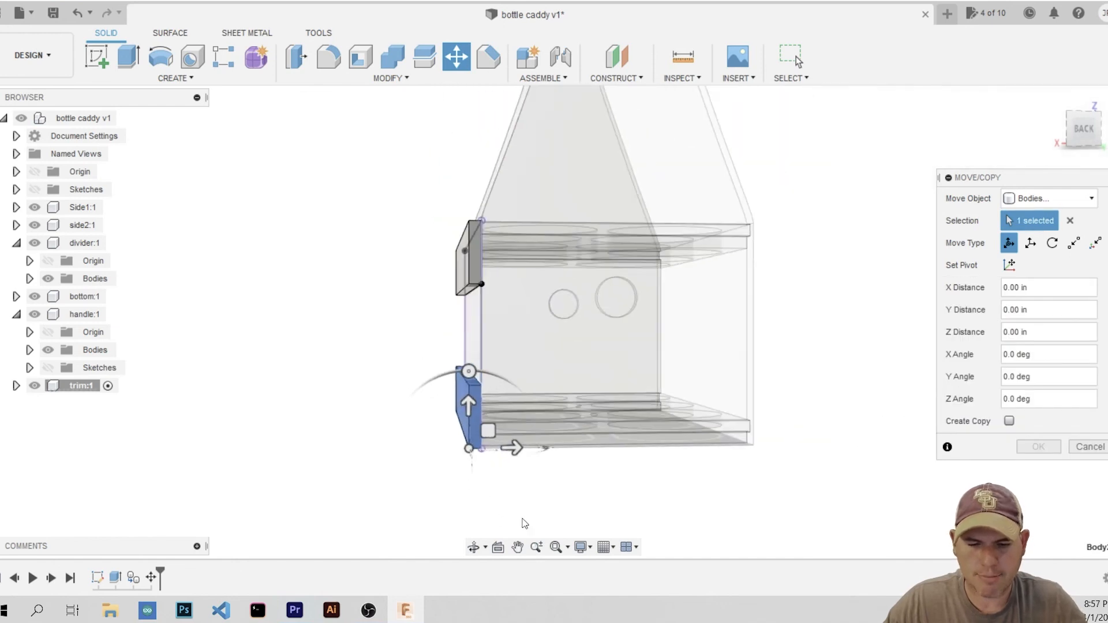
left_click(458, 273)
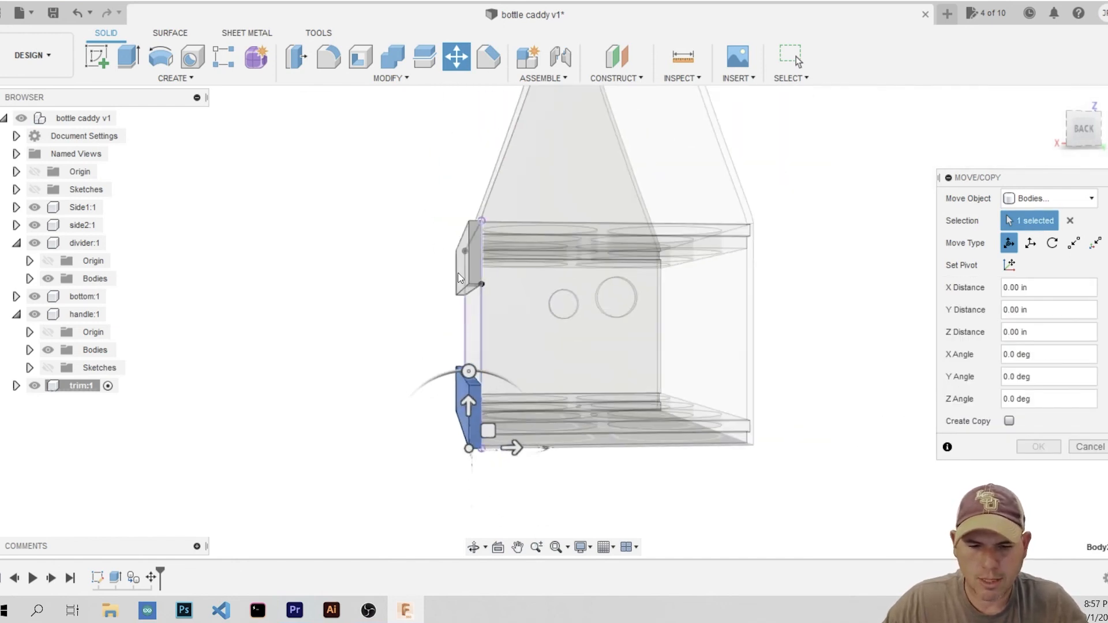
scroll(394, 365, "down", 5)
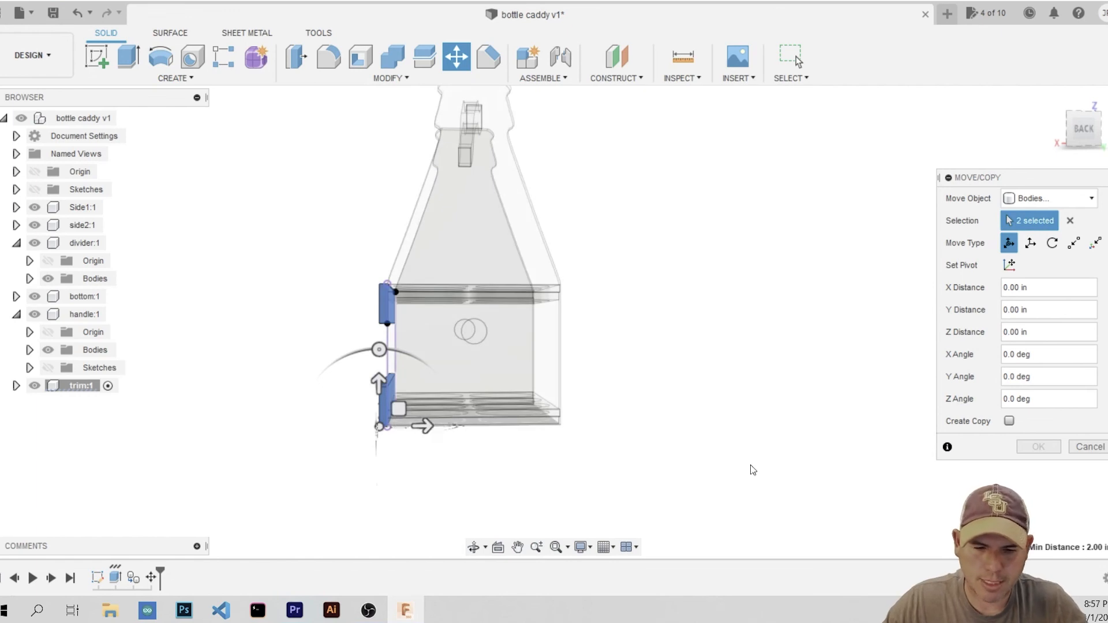
left_click(1008, 422)
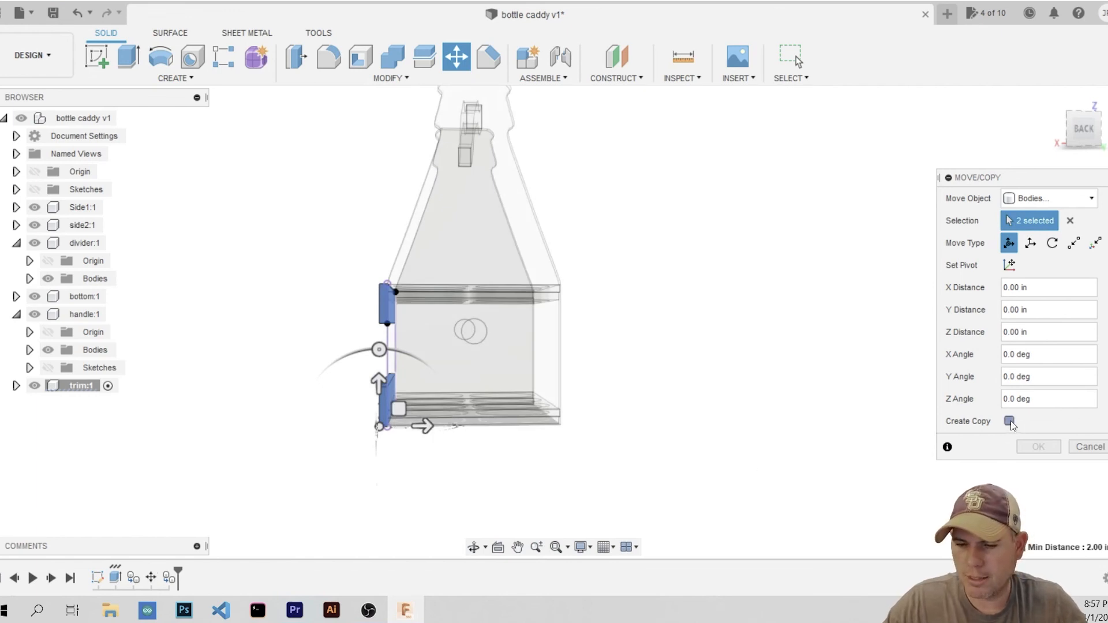
left_click_drag(423, 426, 440, 427)
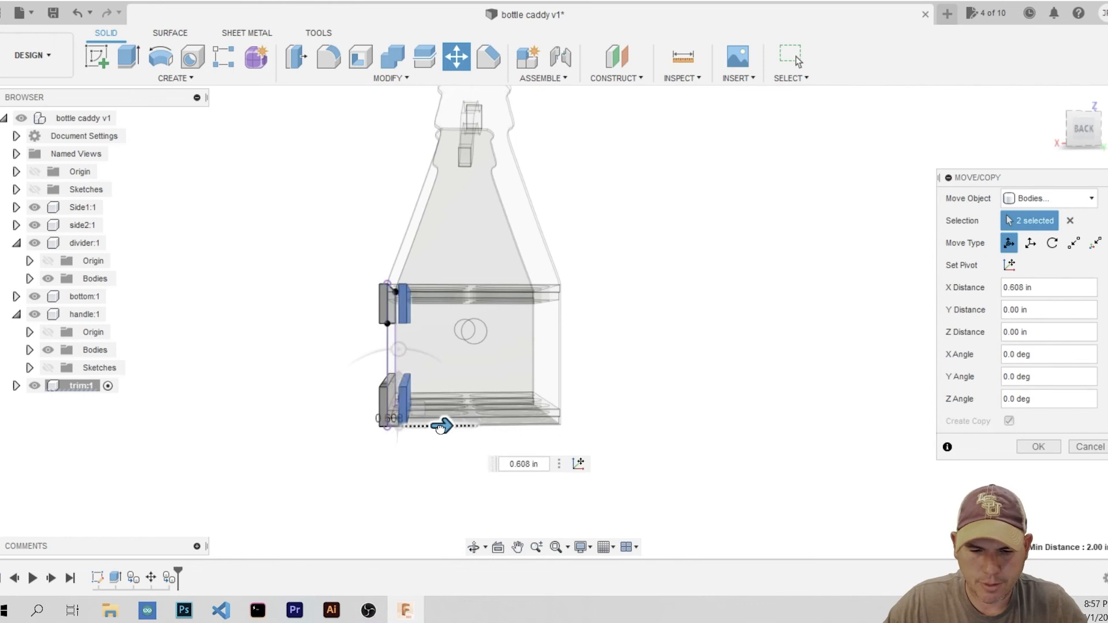
scroll(588, 446, "up", 5)
scroll(516, 398, "up", 2)
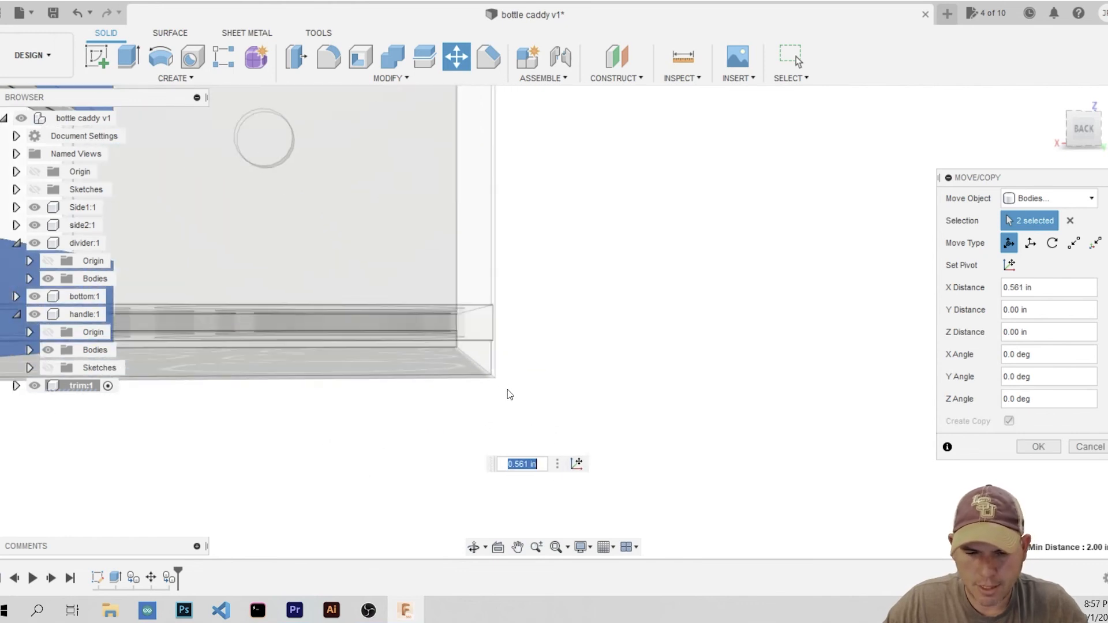
left_click(494, 377)
scroll(460, 452, "down", 4)
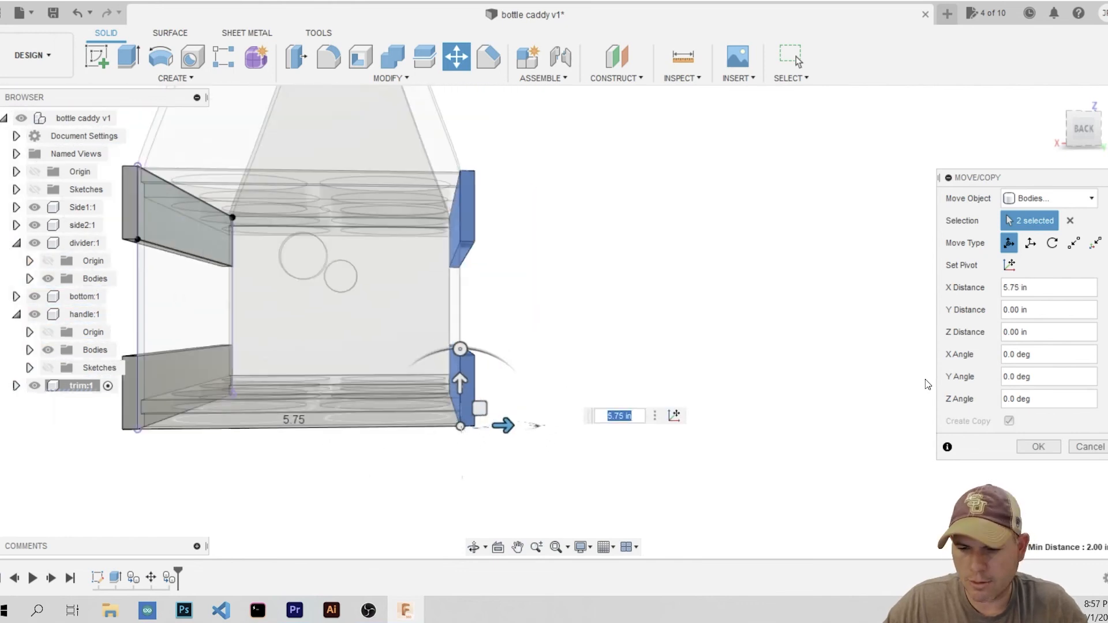
left_click(1037, 446)
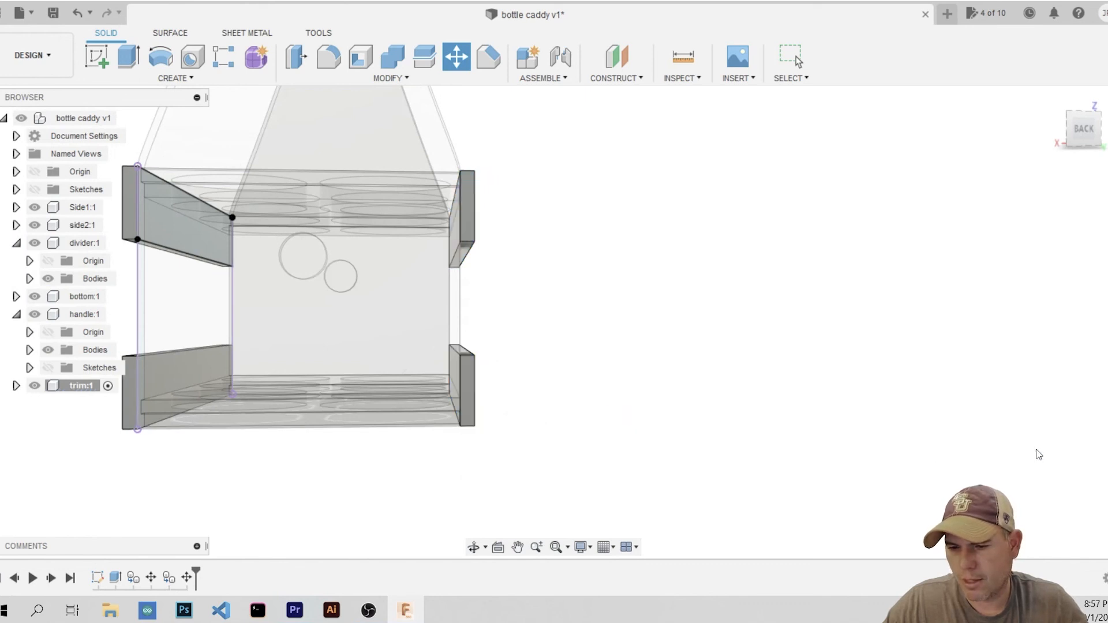
Activate the root bottle caddy component and hide the trim component's sketches
scroll(651, 320, "down", 5)
middle_click_drag(316, 284, 383, 311, "shift")
scroll(829, 378, "down", 3)
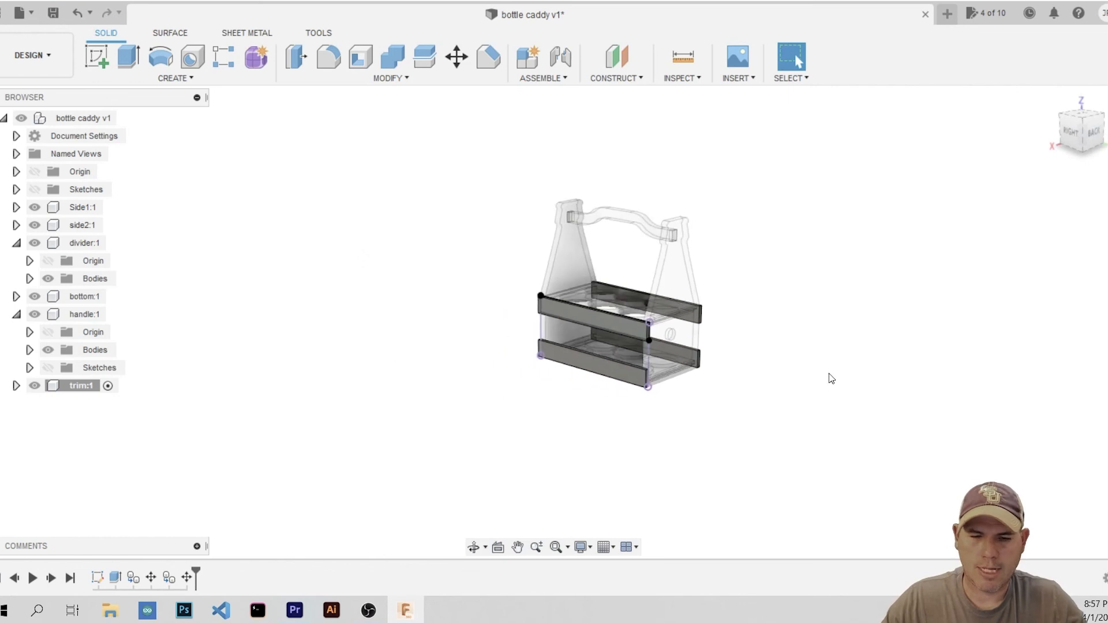
scroll(831, 375, "up", 3)
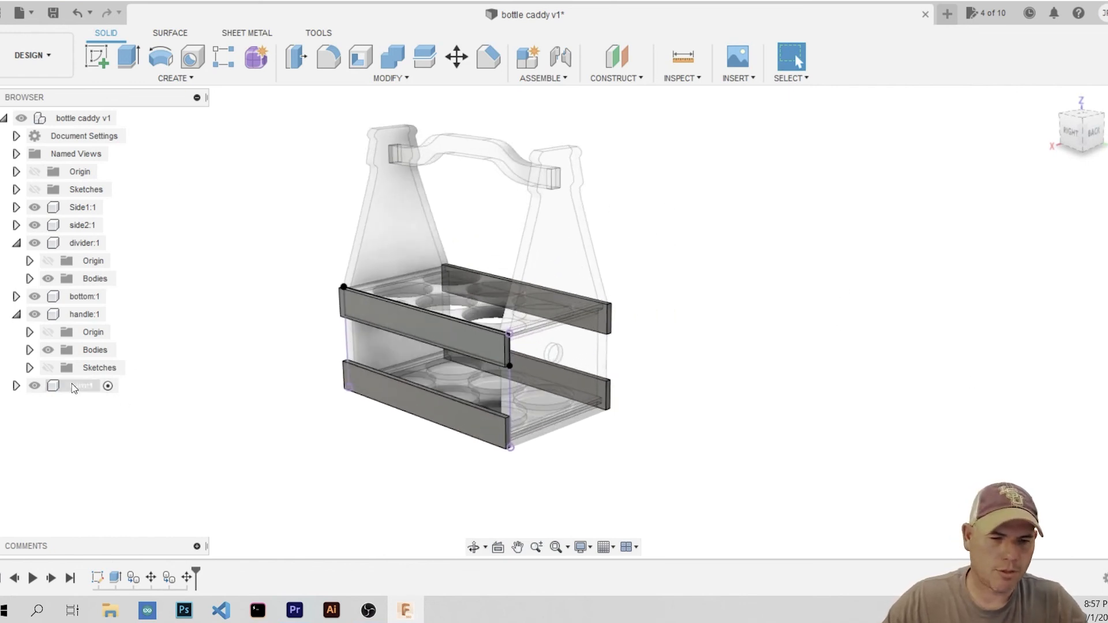
left_click(124, 119)
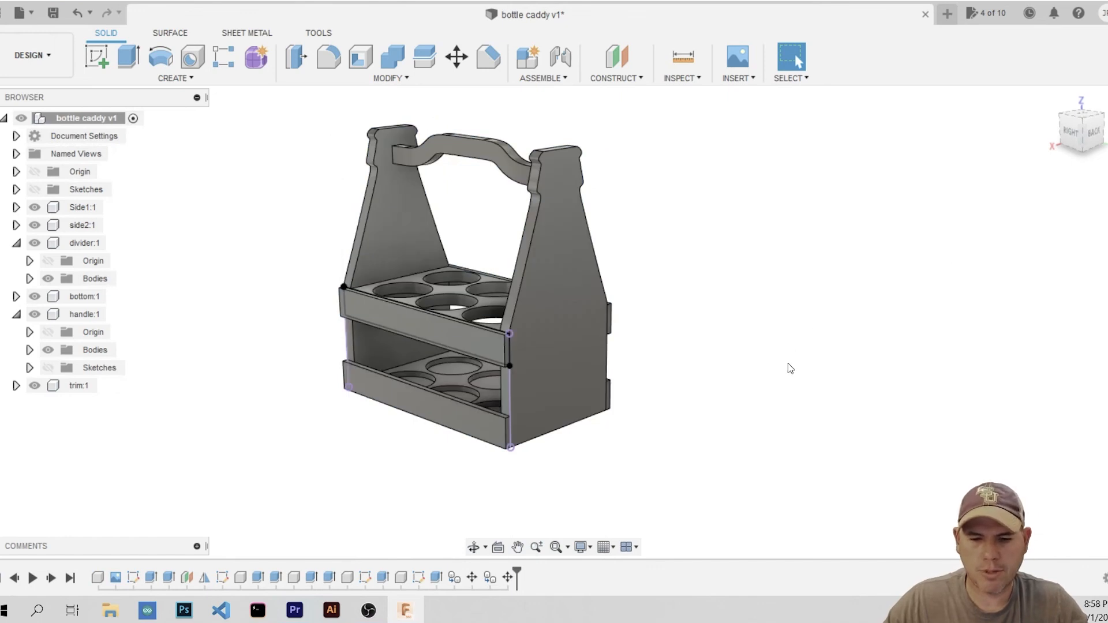
left_click(15, 386)
left_click(48, 440)
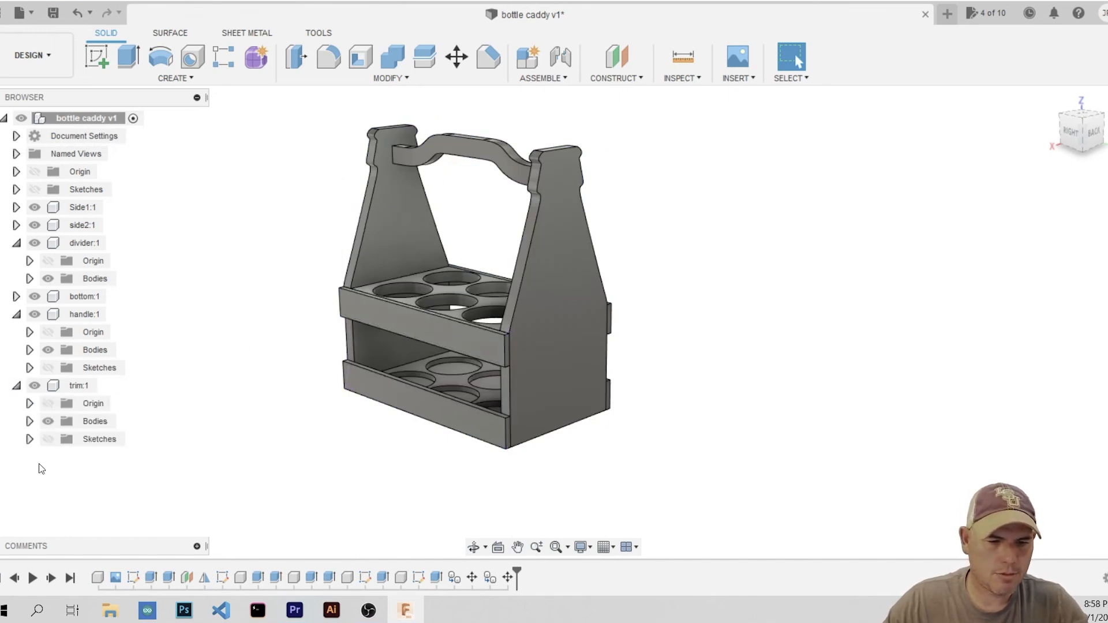
Collapse the trim, handle and divider components in the browser tree
left_click(16, 385)
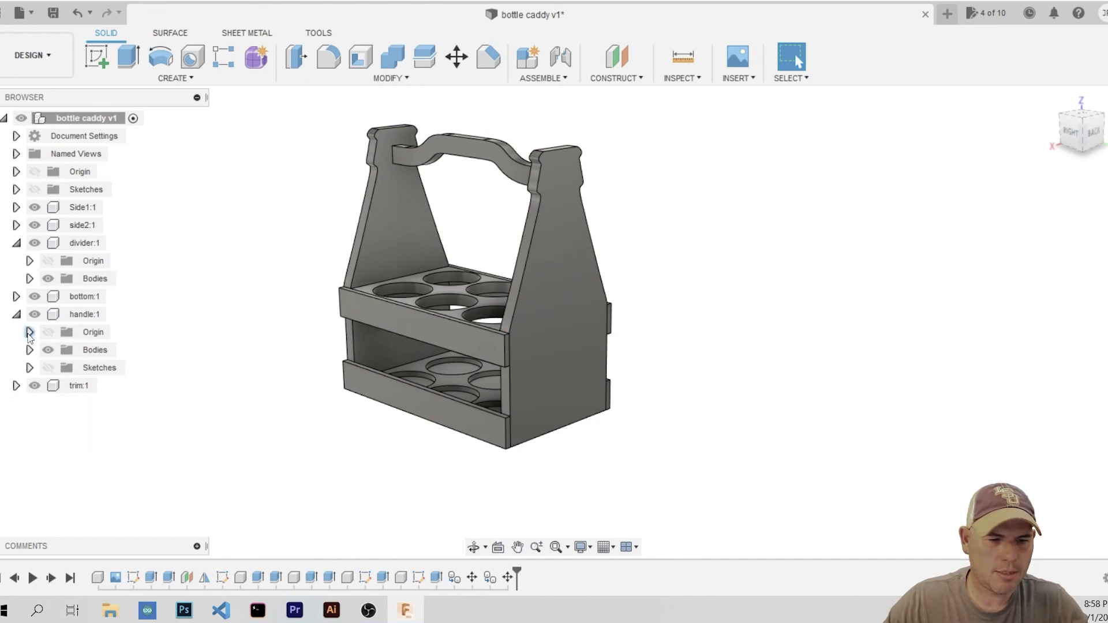
left_click(17, 314)
left_click(17, 243)
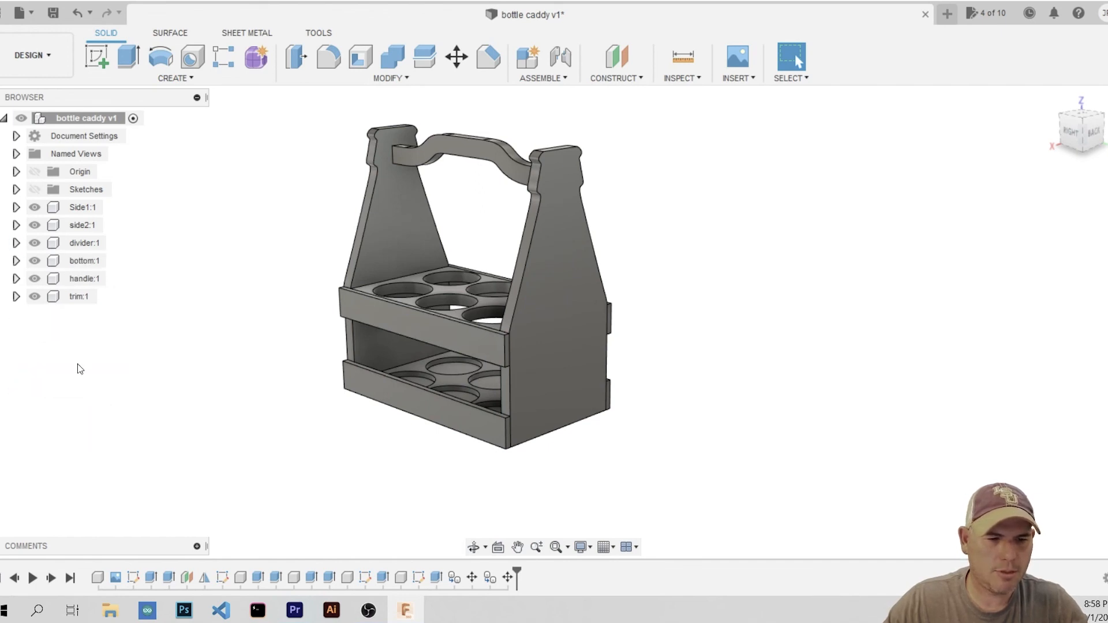
scroll(223, 456, "down", 1)
middle_click_drag(268, 405, 368, 395)
middle_click_drag(719, 303, 819, 310, "shift")
middle_click_drag(746, 287, 678, 305)
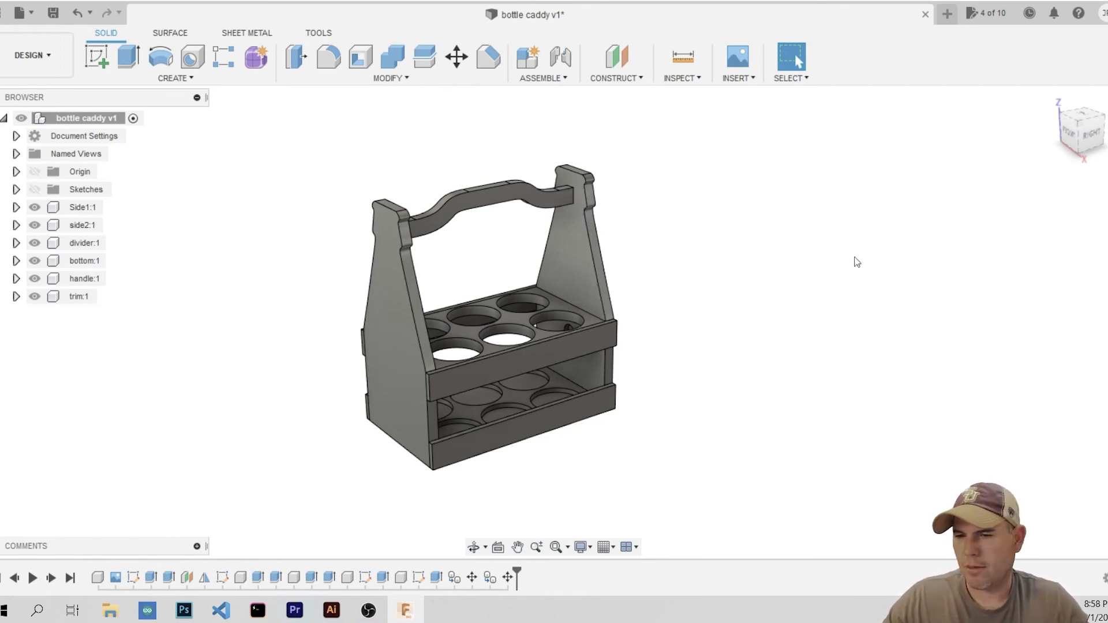
middle_click_drag(700, 299, 774, 364, "shift")
middle_click_drag(508, 415, 528, 408)
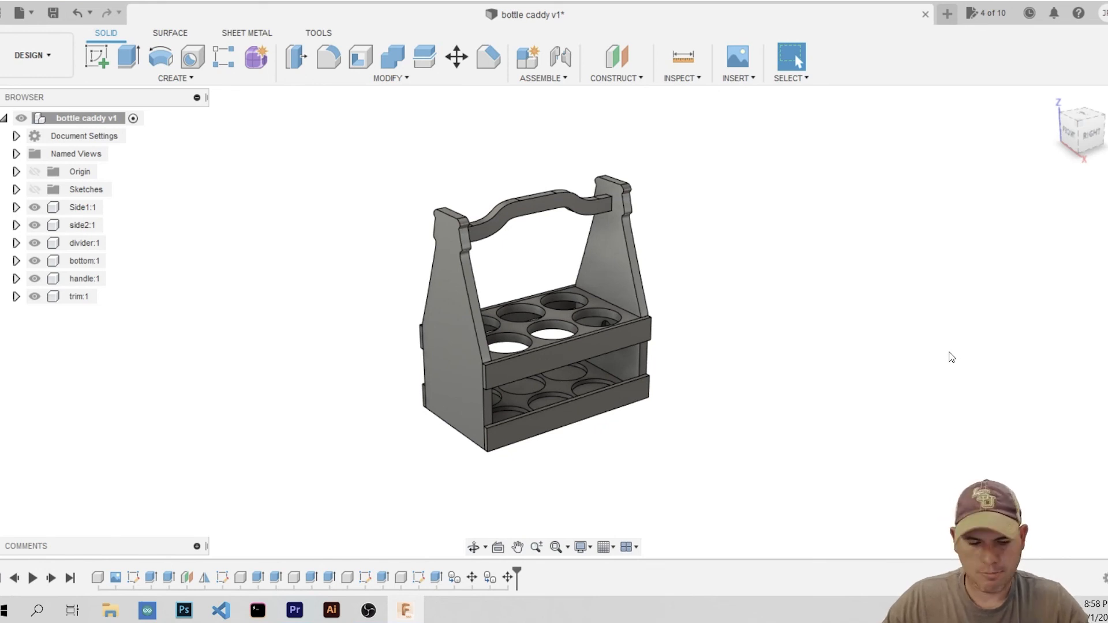
Start the Appearance command and expand the Wood category of the material library to its Cherry finish
key("a")
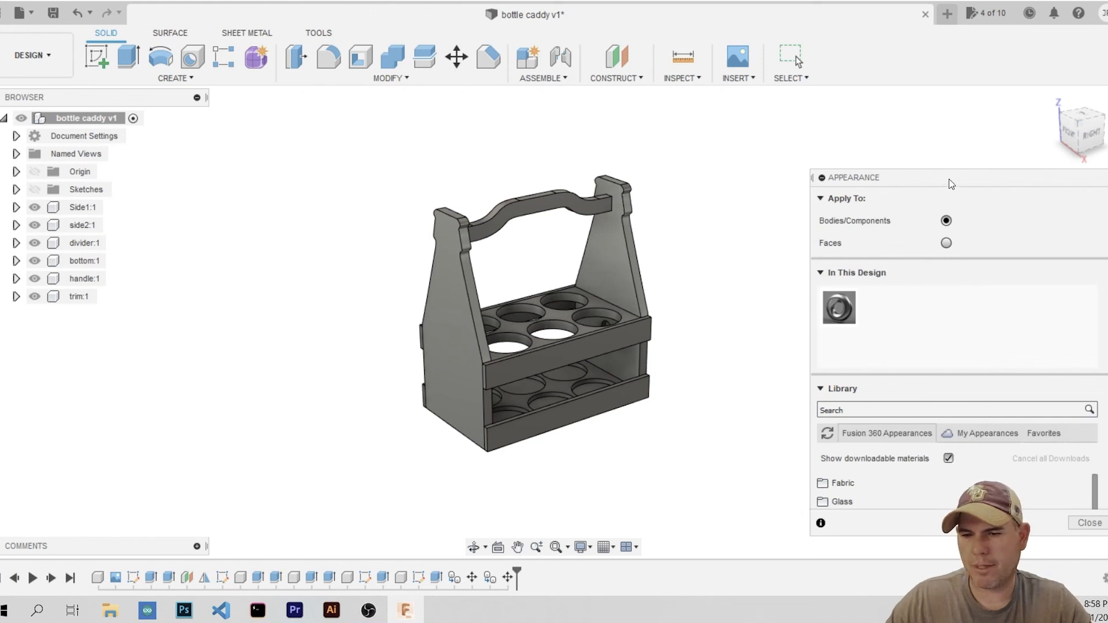
left_click_drag(948, 179, 950, 160)
scroll(997, 436, "down", 5)
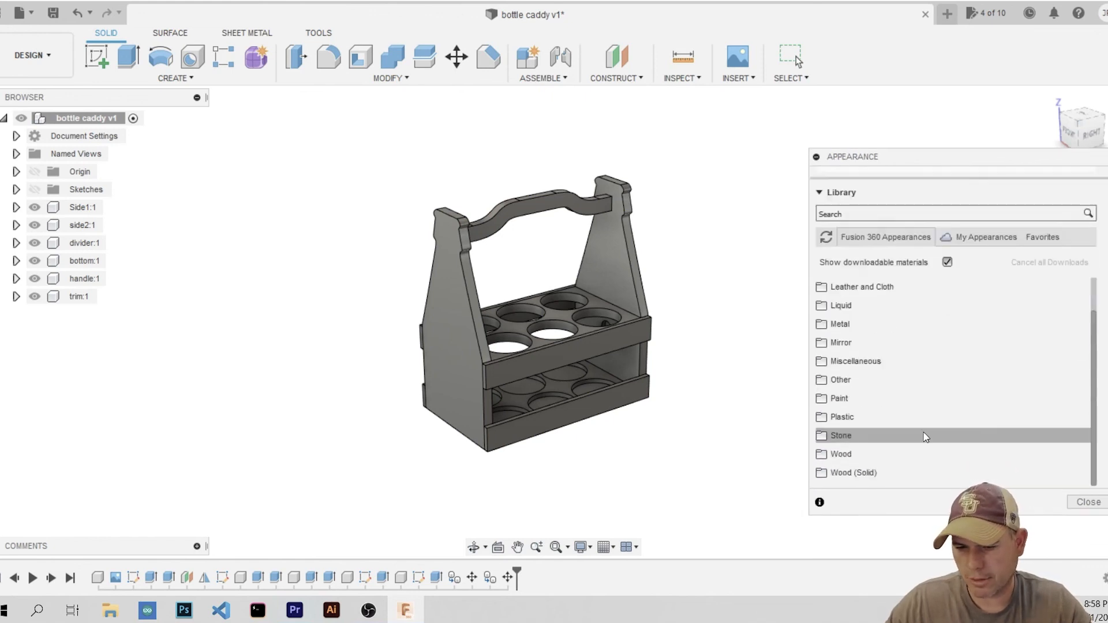
scroll(900, 426, "up", 2)
scroll(892, 438, "down", 2)
left_click(842, 454)
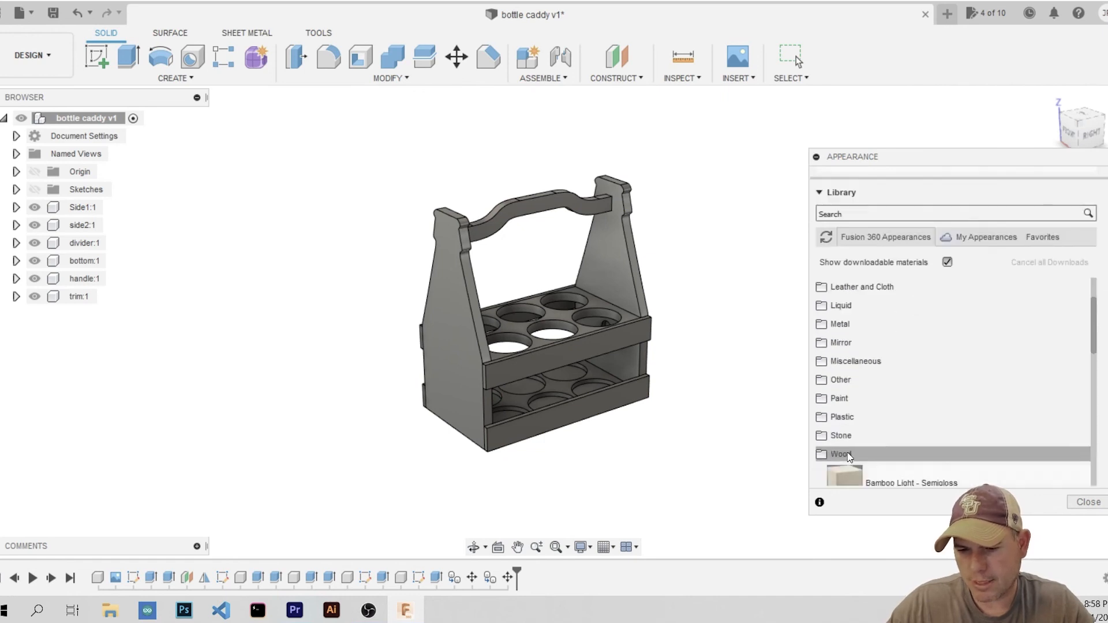
scroll(960, 398, "down", 5)
scroll(923, 365, "up", 2)
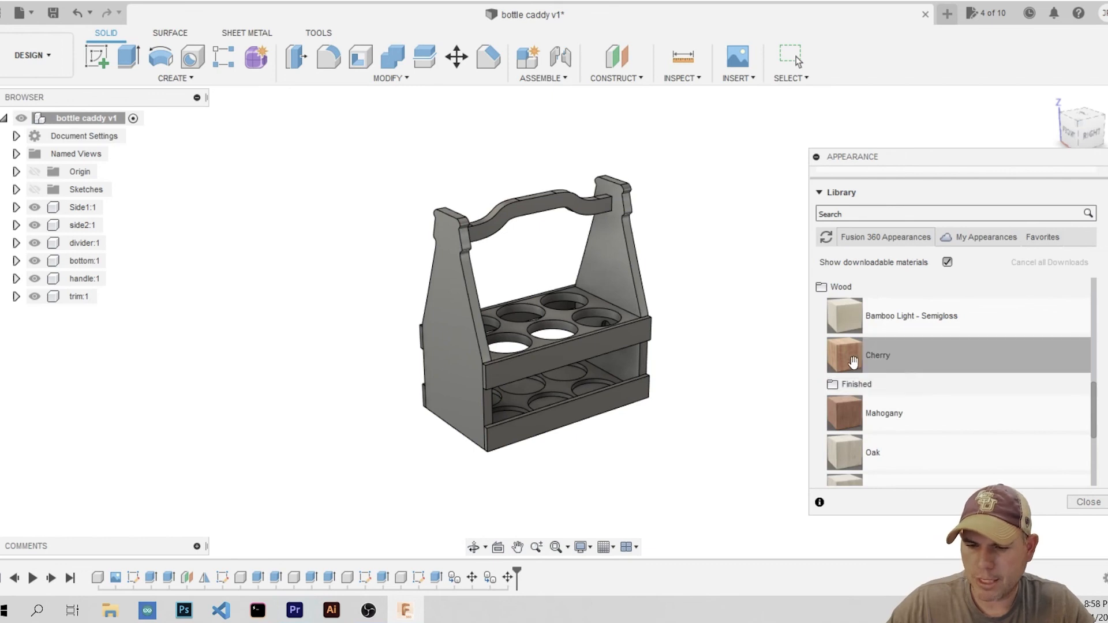
Apply the Cherry wood appearance to both side panels, the bottom, divider, handle and the two trim strips facing the view
left_click_drag(868, 355, 594, 421)
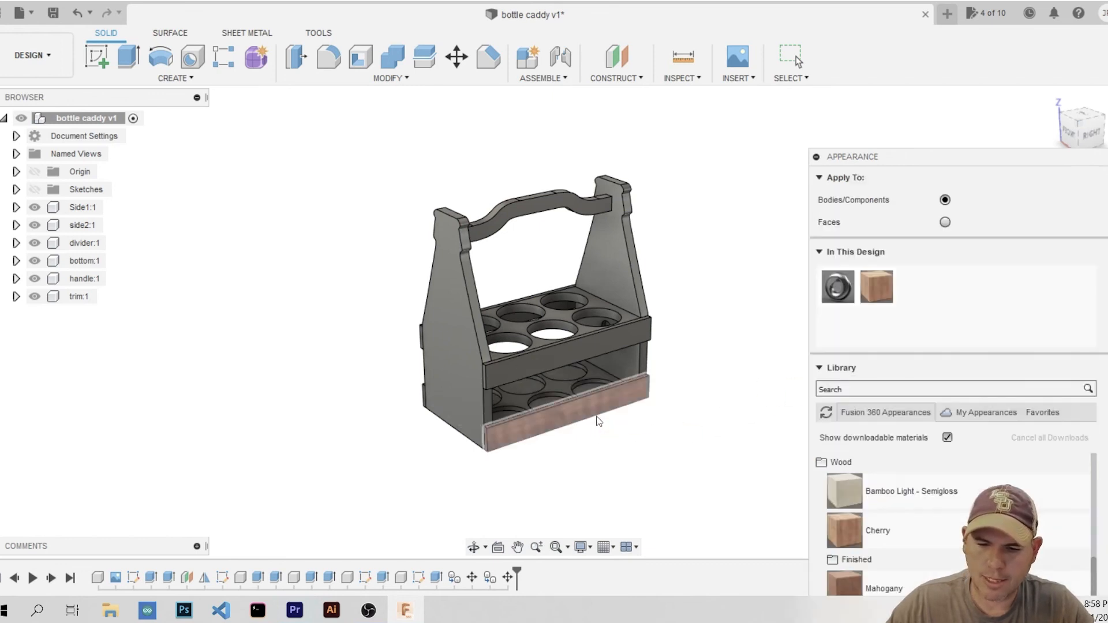
left_click_drag(884, 530, 562, 389)
left_click_drag(887, 532, 458, 400)
left_click_drag(850, 524, 555, 358)
left_click_drag(888, 530, 548, 327)
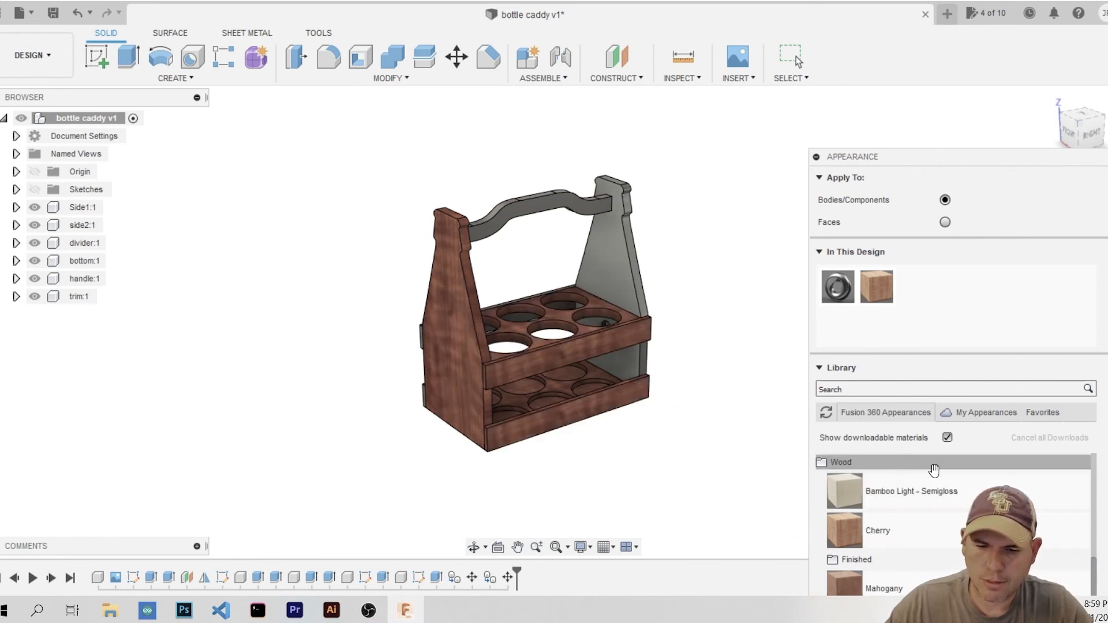
left_click_drag(889, 529, 614, 269)
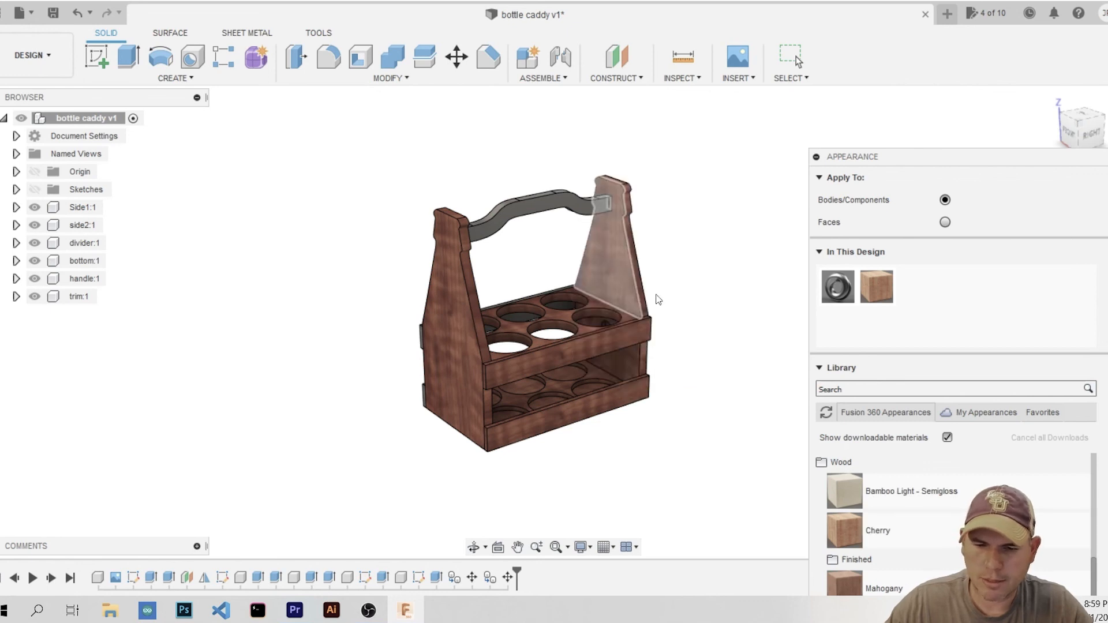
left_click_drag(878, 528, 496, 216)
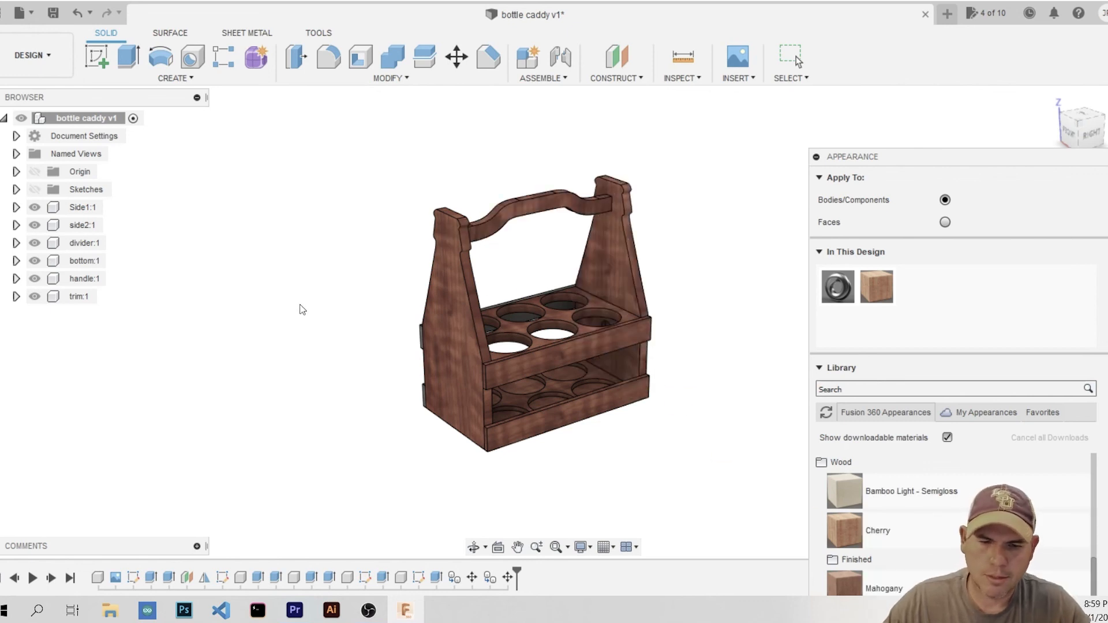
Apply the Cherry appearance to the lower and upper trim strips on the caddy's opposite open side and close the appearance settings
middle_click_drag(205, 470, 479, 447, "shift")
left_click_drag(876, 529, 569, 445)
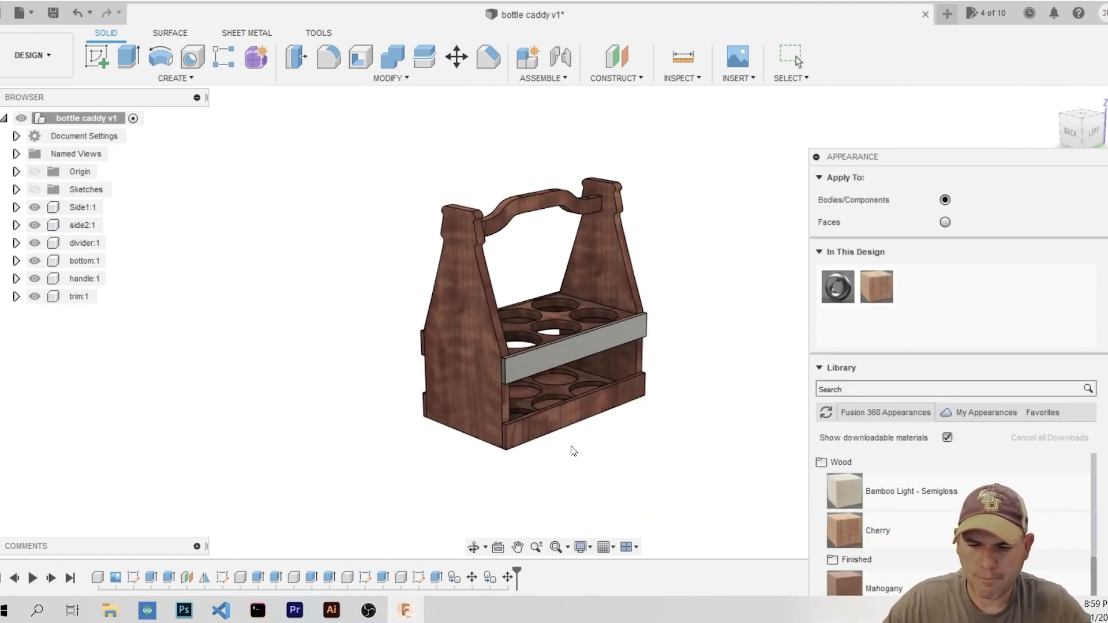
left_click_drag(878, 528, 537, 359)
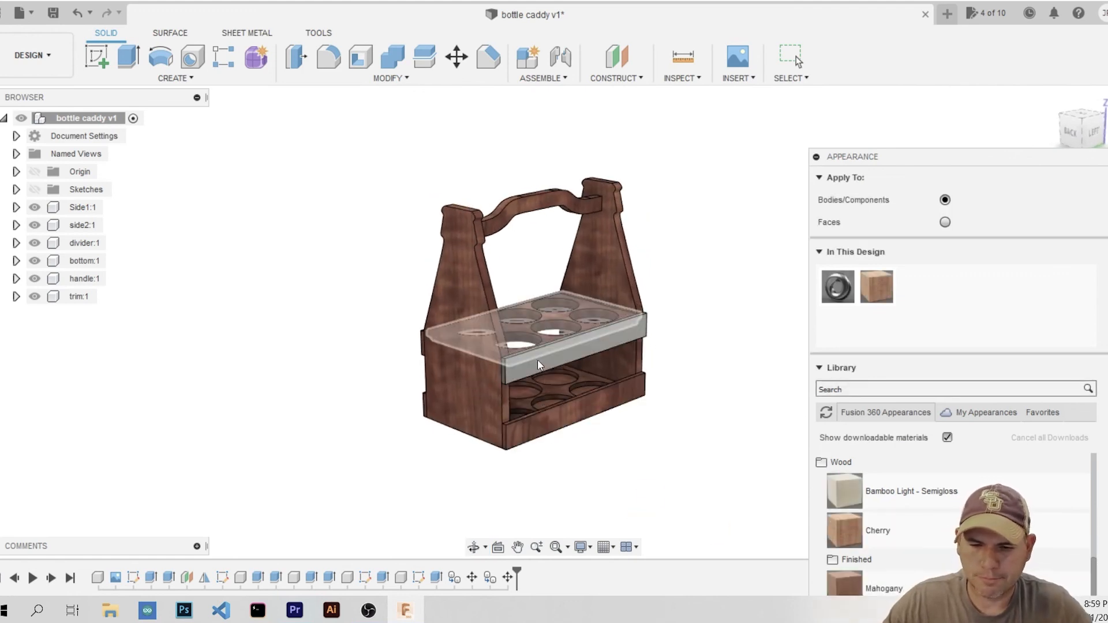
left_click_drag(891, 530, 566, 359)
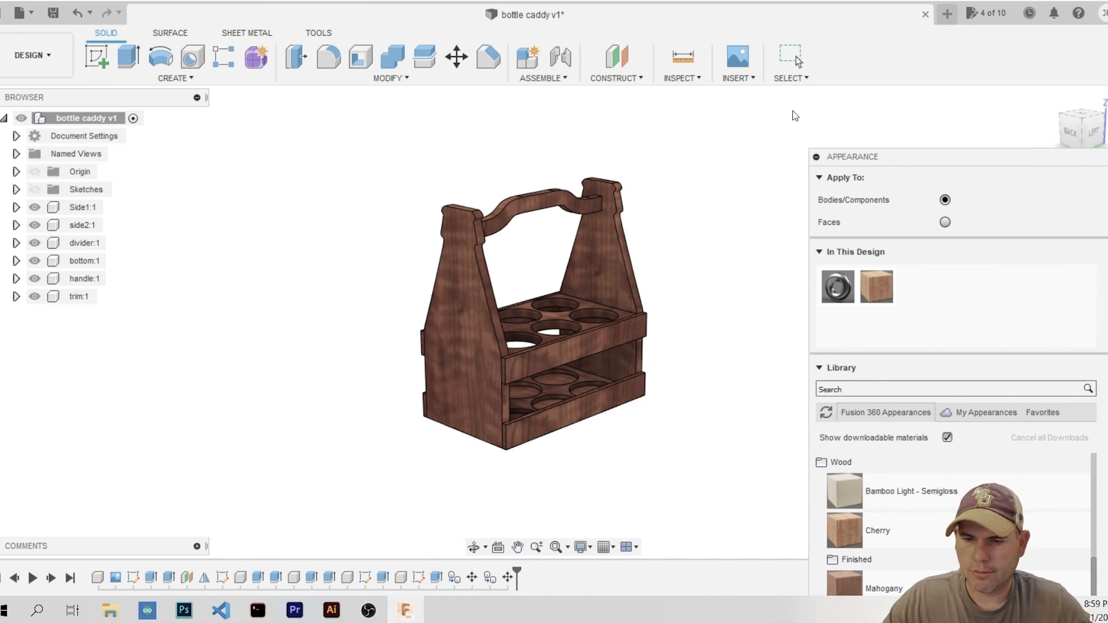
key("Escape")
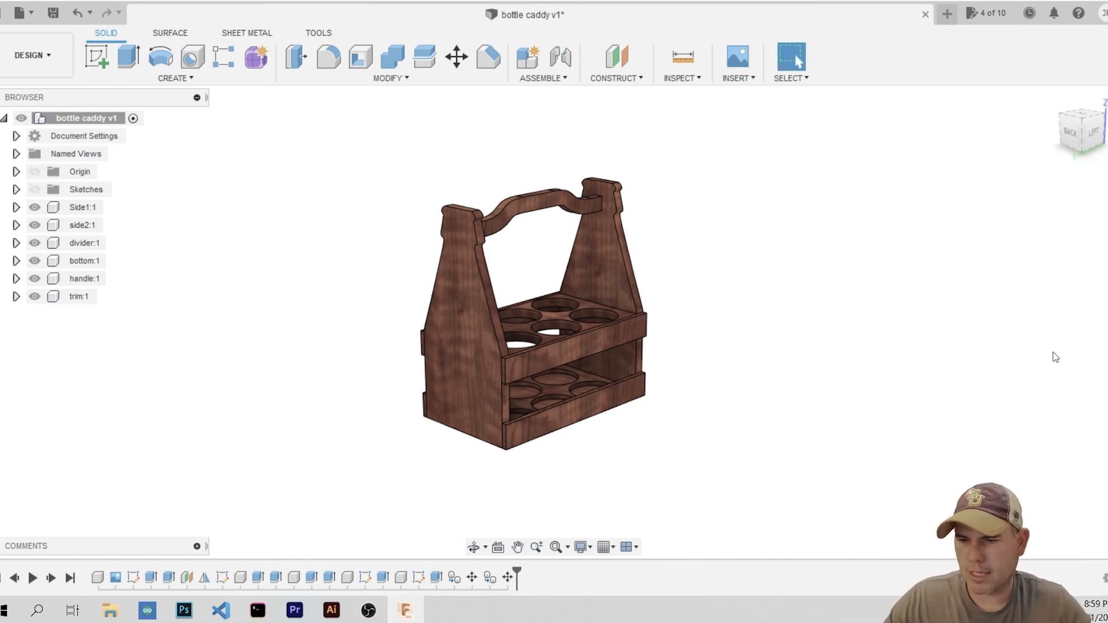
scroll(666, 371, "up", 4)
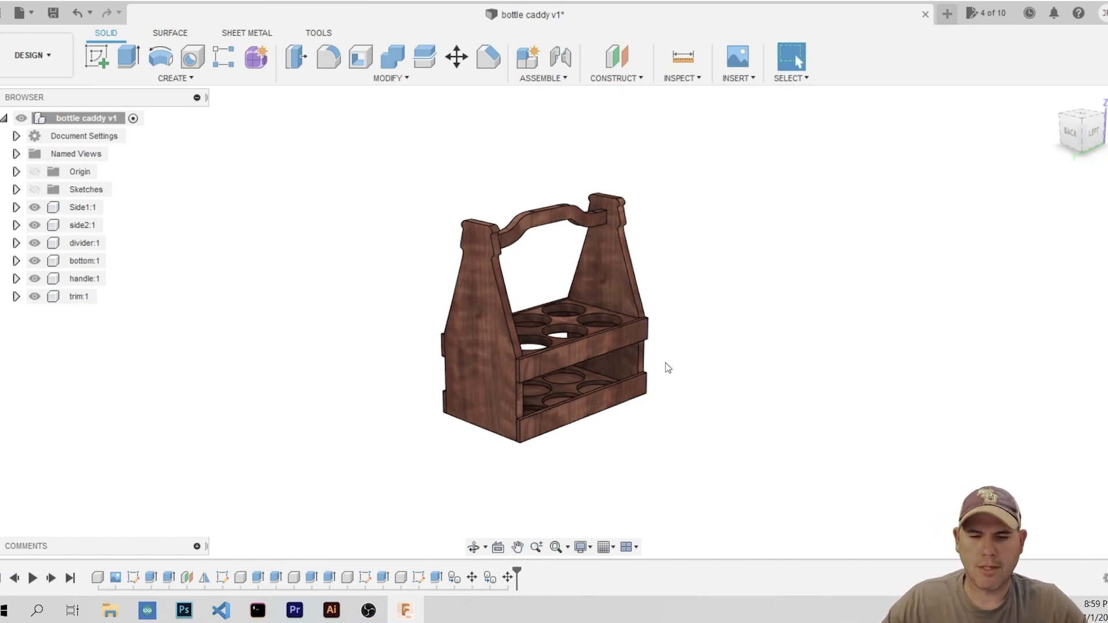
middle_click_drag(714, 332, 776, 346)
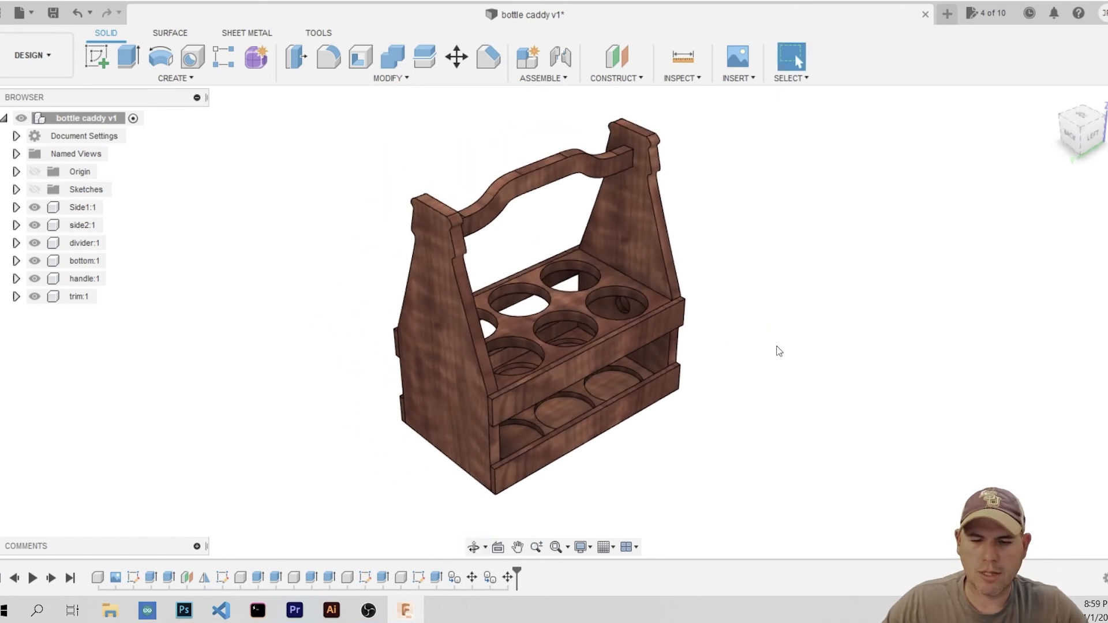
scroll(764, 183, "up", 2)
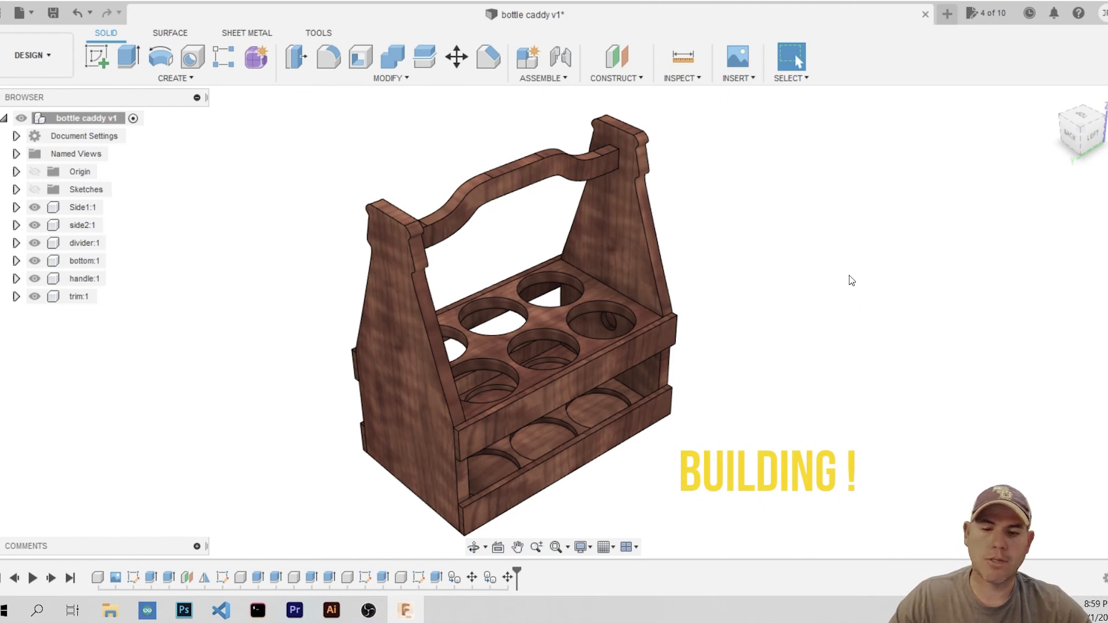
scroll(788, 352, "down", 1)
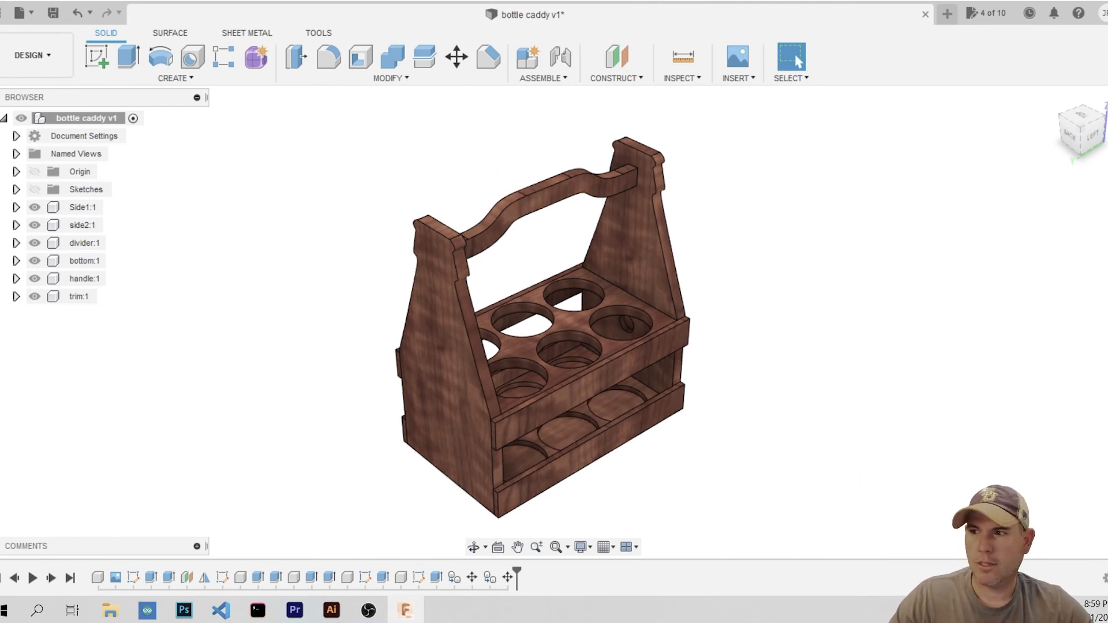